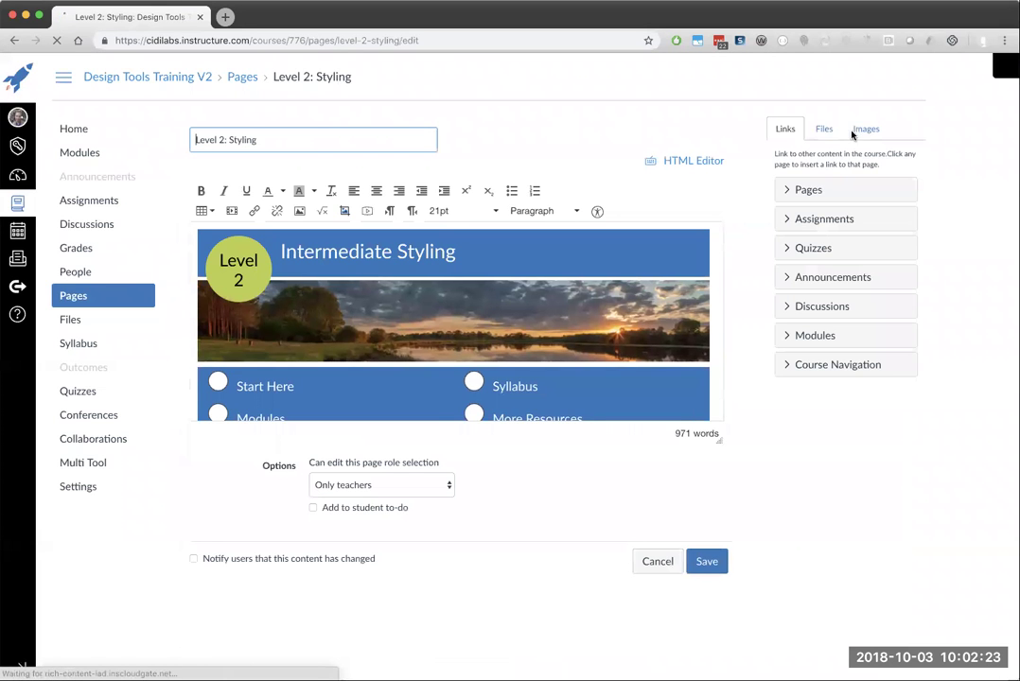
Launch the Design Tools sidebar, open its settings and look over the individual tools that can be enabled
{"action": "left_click", "coordinate": [984, 66]}
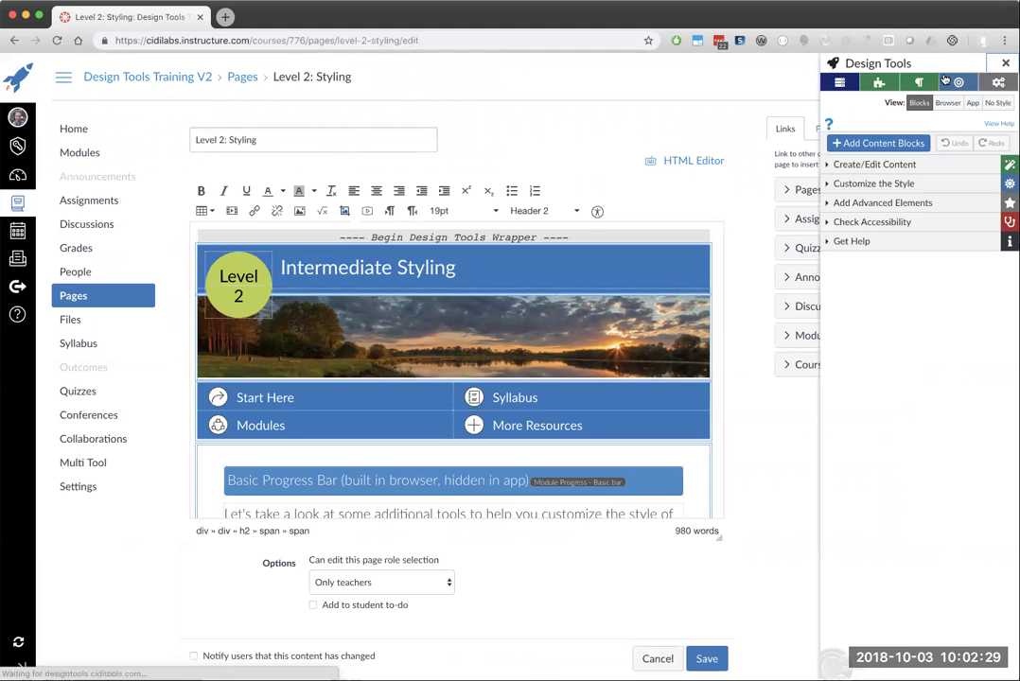
{"action": "left_click", "coordinate": [1002, 83]}
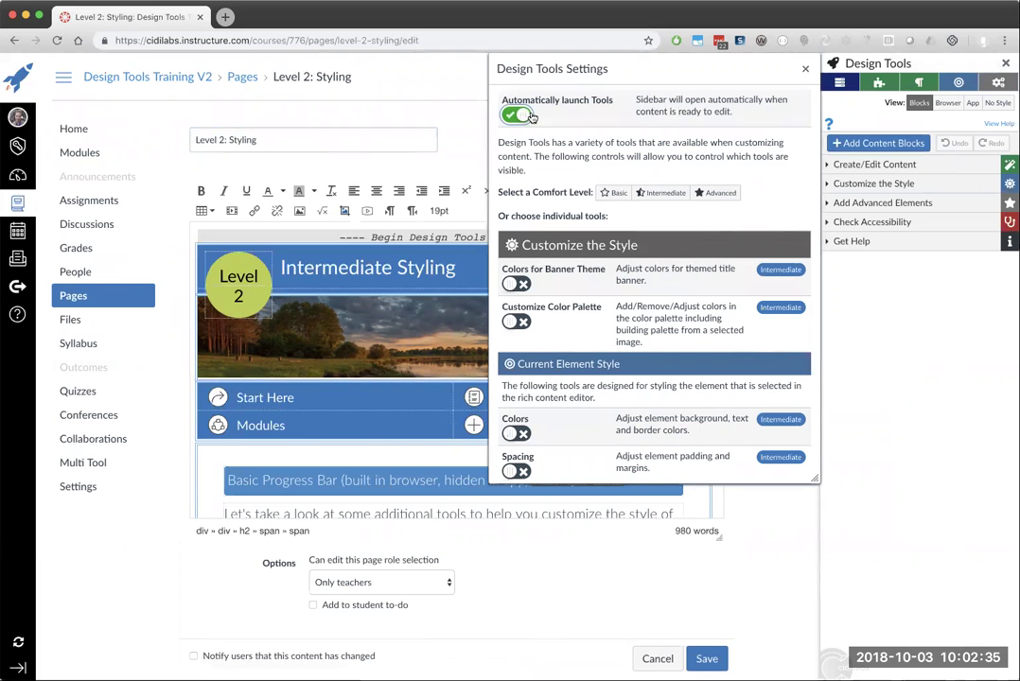
{"action": "scroll", "coordinate": [630, 142], "scroll_direction": "down", "scroll_amount": 5}
{"action": "scroll", "coordinate": [630, 142], "scroll_direction": "down", "scroll_amount": 10}
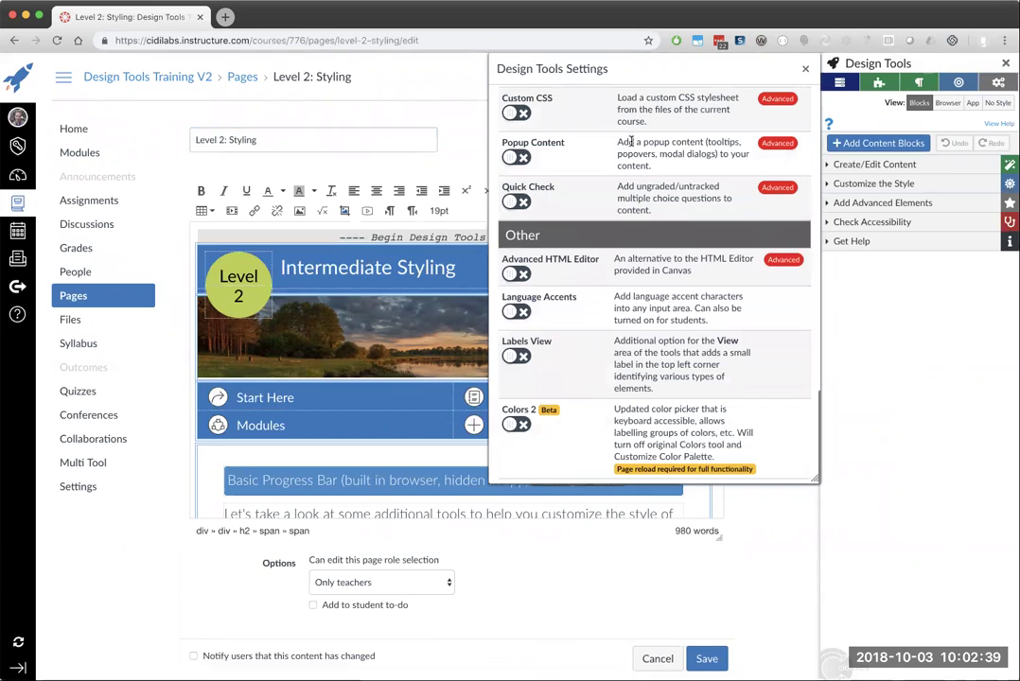
{"action": "scroll", "coordinate": [631, 142], "scroll_direction": "up", "scroll_amount": 5}
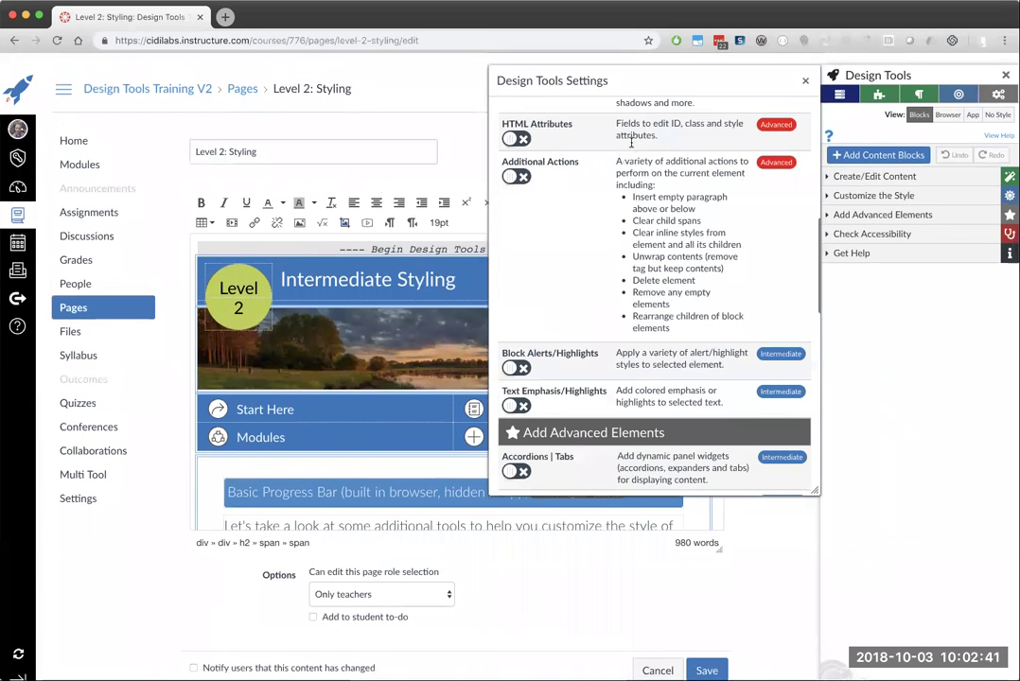
{"action": "scroll", "coordinate": [631, 142], "scroll_direction": "up", "scroll_amount": 10}
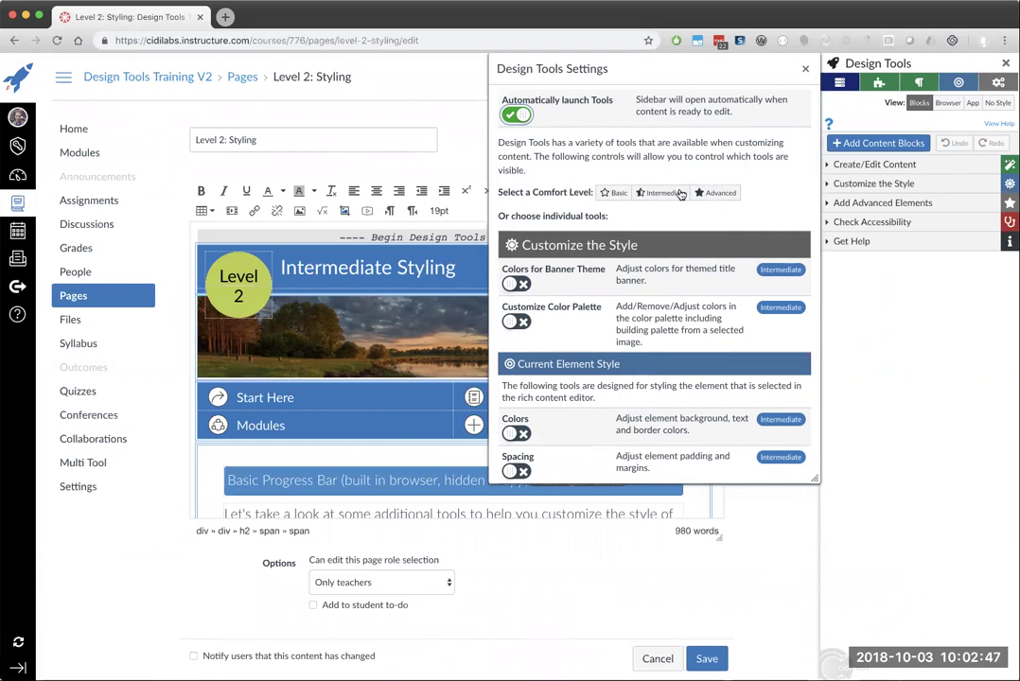
{"action": "left_click_drag", "start_coordinate": [677, 71], "coordinate": [645, 71]}
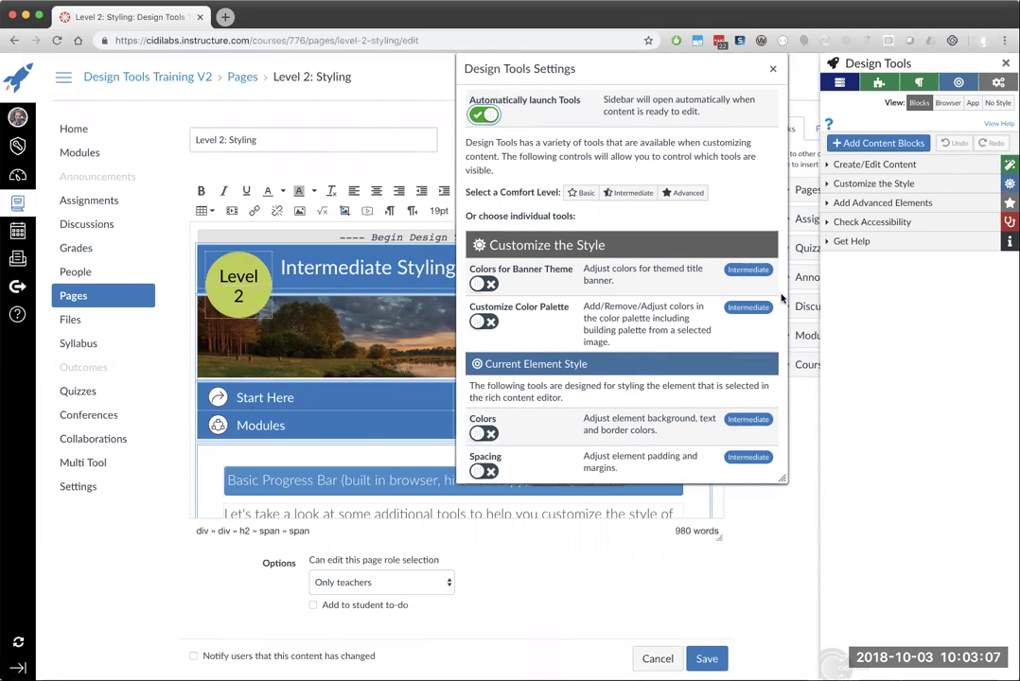
Compare the tools offered under Add Advanced Elements and Customize the Style with the individual tool list in the settings
{"action": "left_click", "coordinate": [883, 204]}
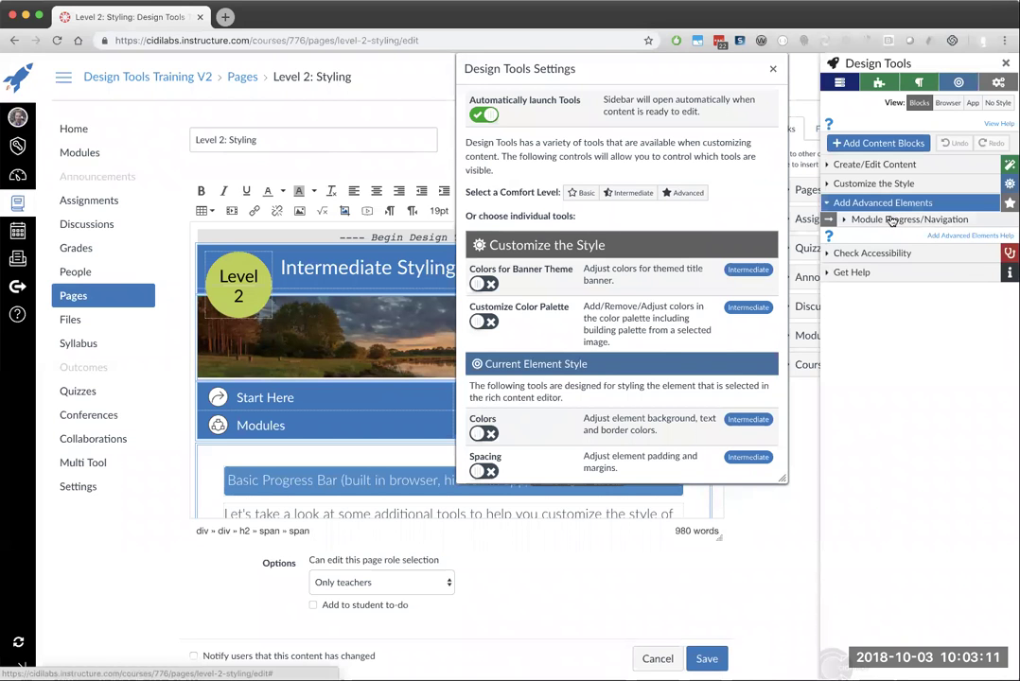
{"action": "scroll", "coordinate": [565, 283], "scroll_direction": "down", "scroll_amount": 8}
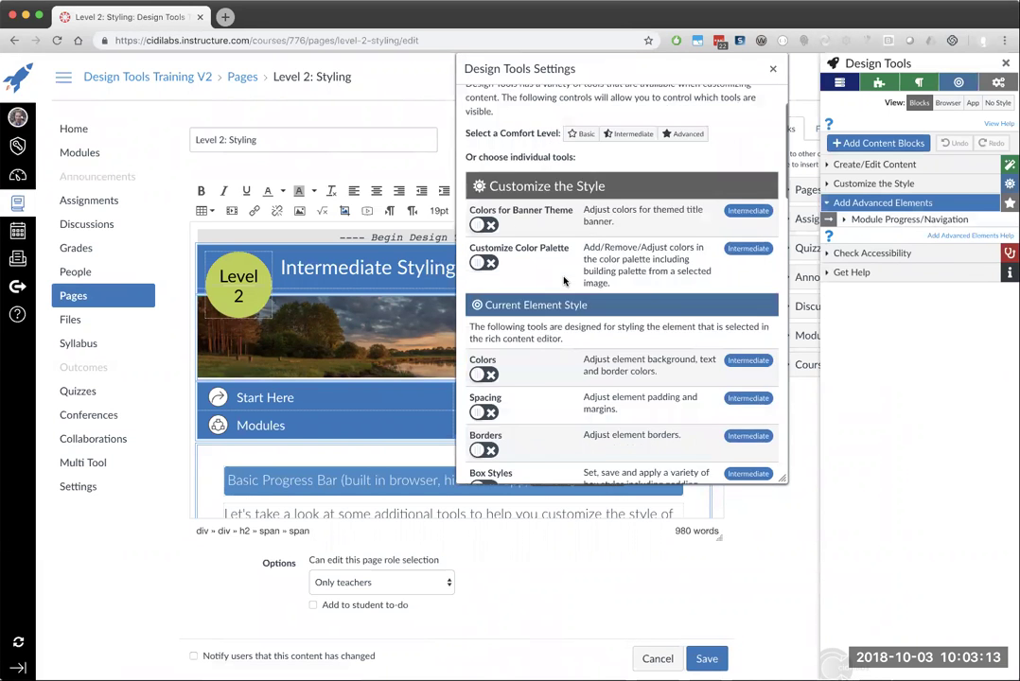
{"action": "scroll", "coordinate": [563, 283], "scroll_direction": "down", "scroll_amount": 6}
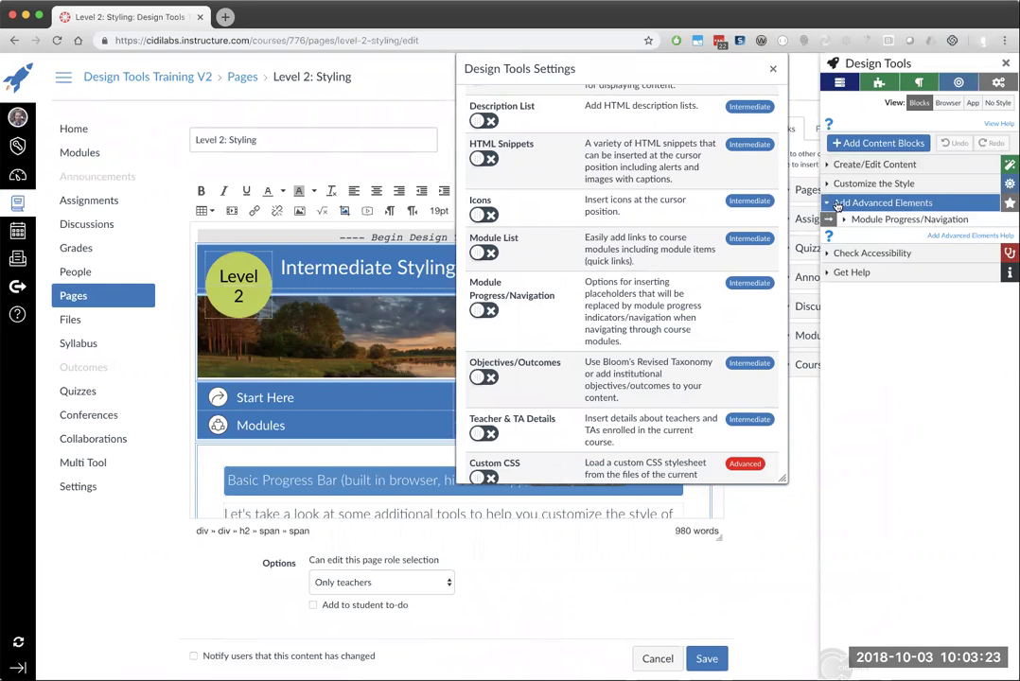
{"action": "scroll", "coordinate": [672, 179], "scroll_direction": "up", "scroll_amount": 10}
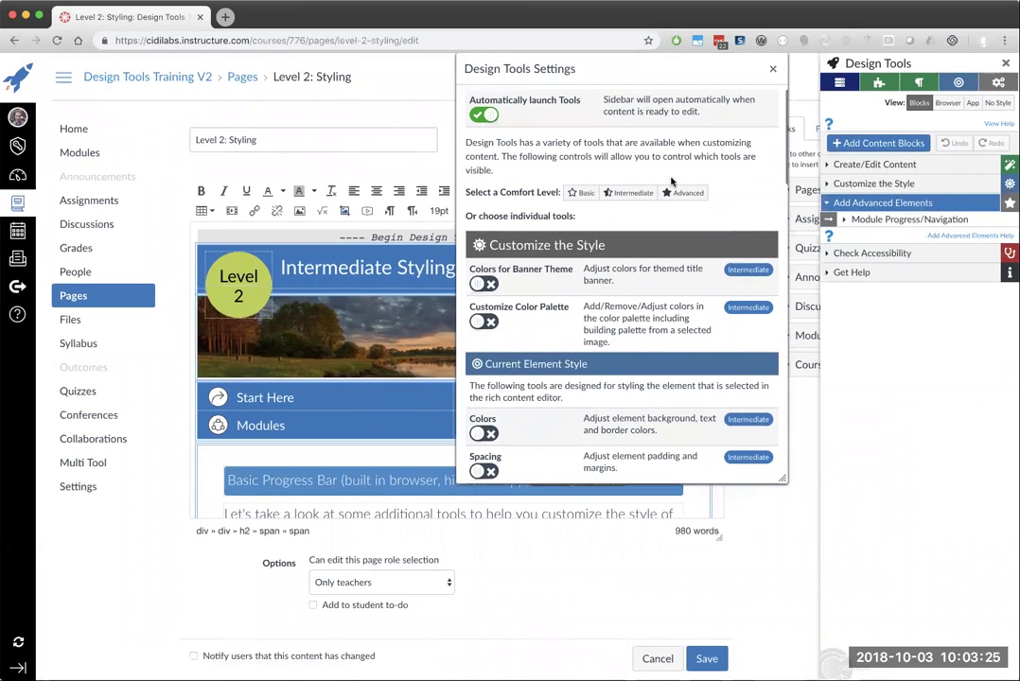
{"action": "left_click", "coordinate": [863, 184]}
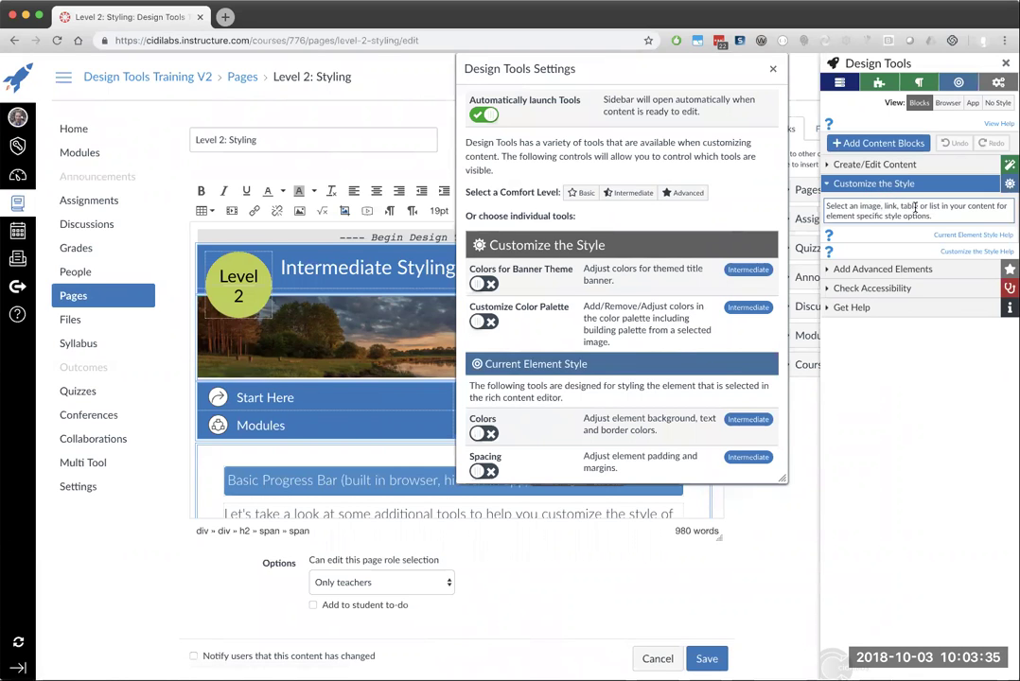
Set the Design Tools comfort level to Intermediate, check the added advanced elements, and close the settings
{"action": "left_click", "coordinate": [631, 194]}
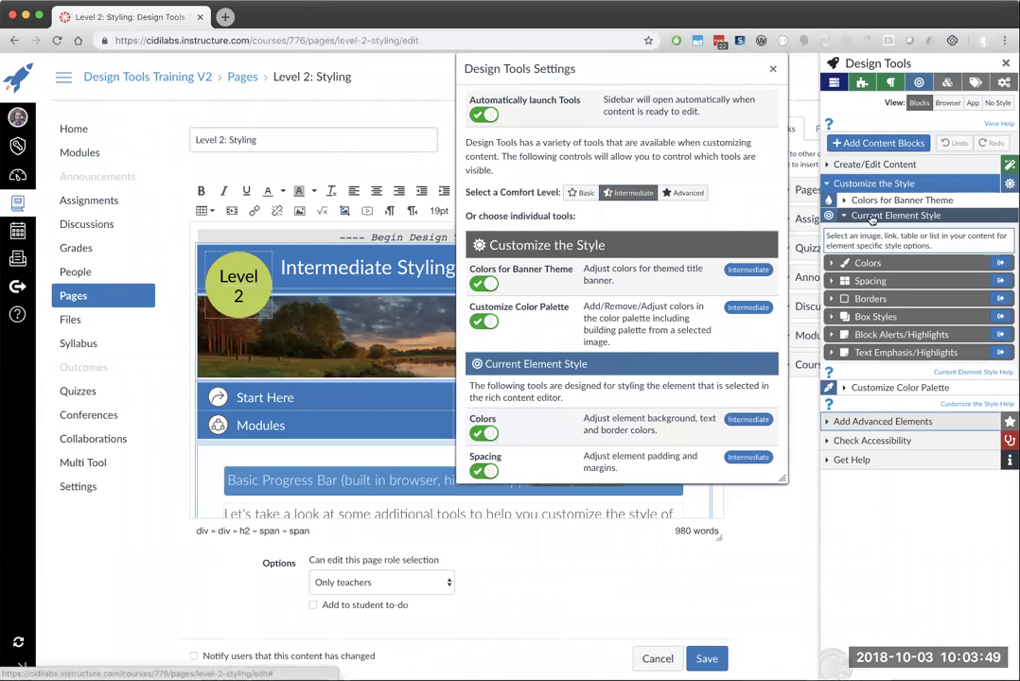
{"action": "left_click", "coordinate": [889, 421]}
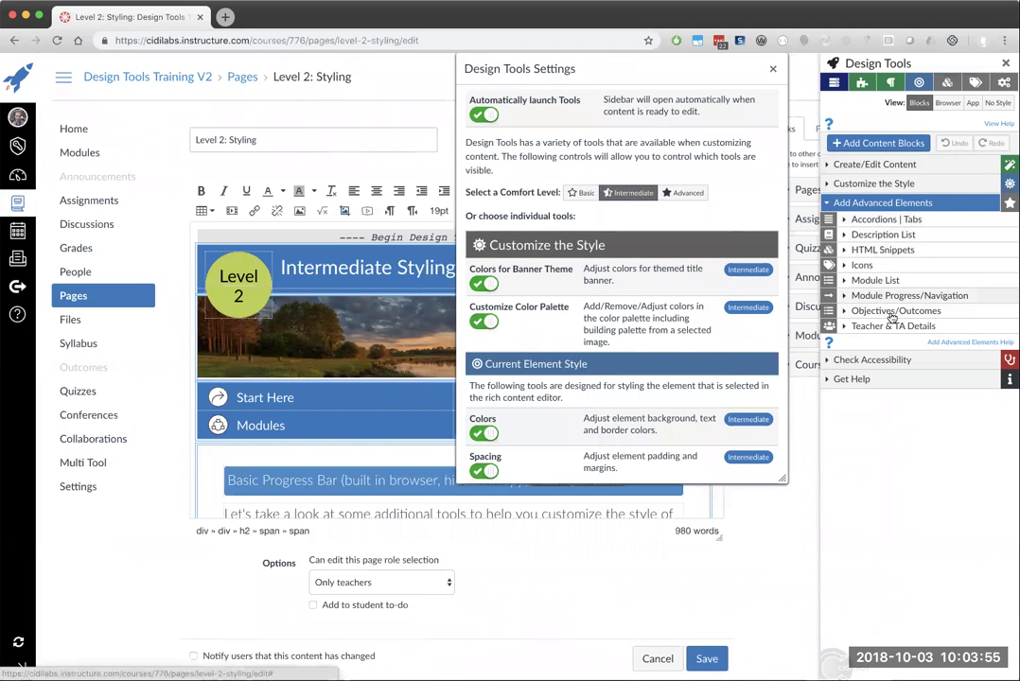
{"action": "left_click", "coordinate": [887, 205]}
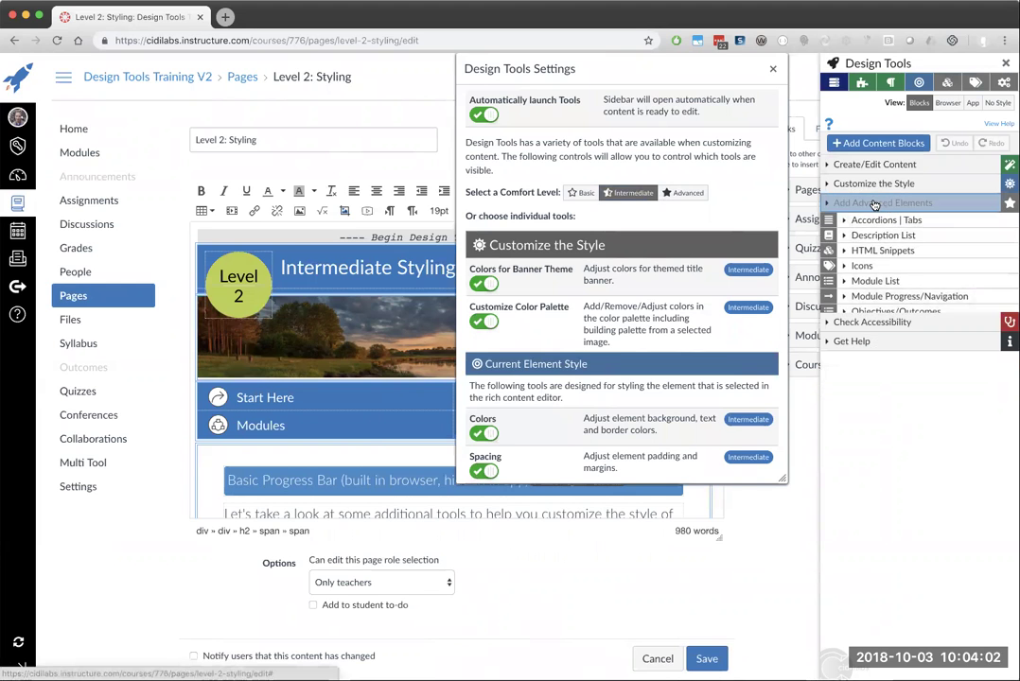
{"action": "left_click", "coordinate": [773, 71]}
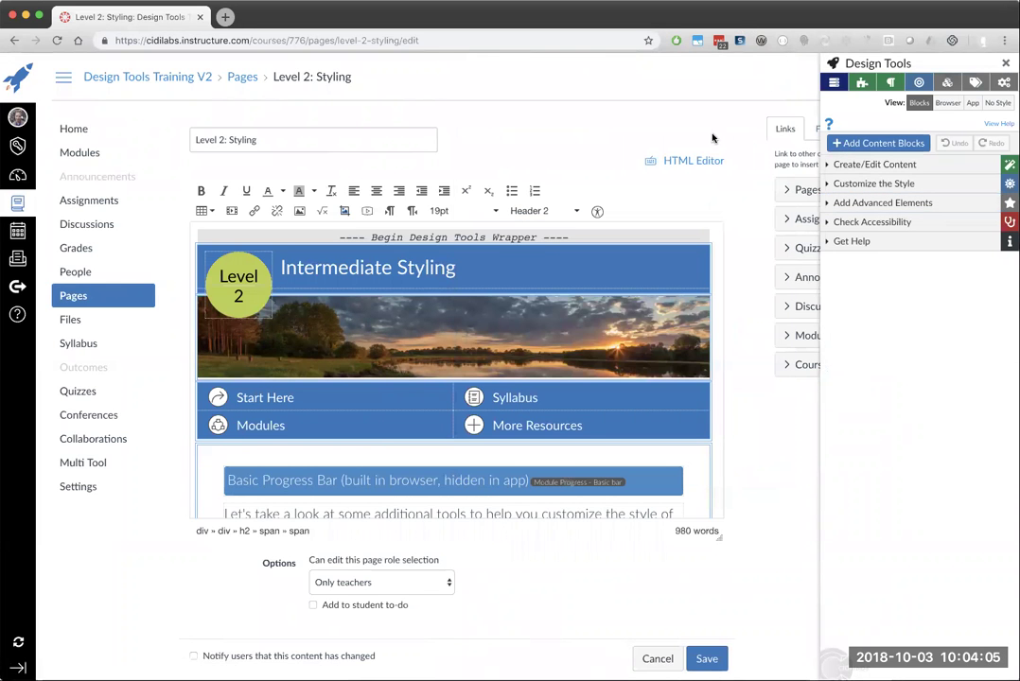
Open the Colors for Banner Theme options and identify the banner areas by highlighting them in the page
{"action": "left_click", "coordinate": [882, 184]}
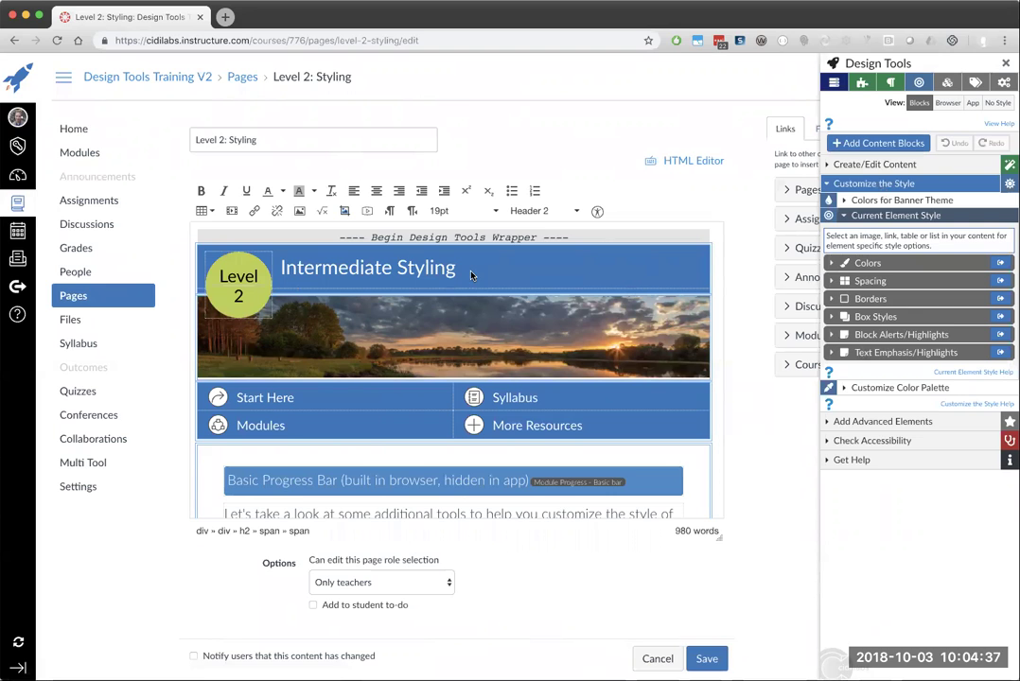
{"action": "left_click", "coordinate": [878, 201]}
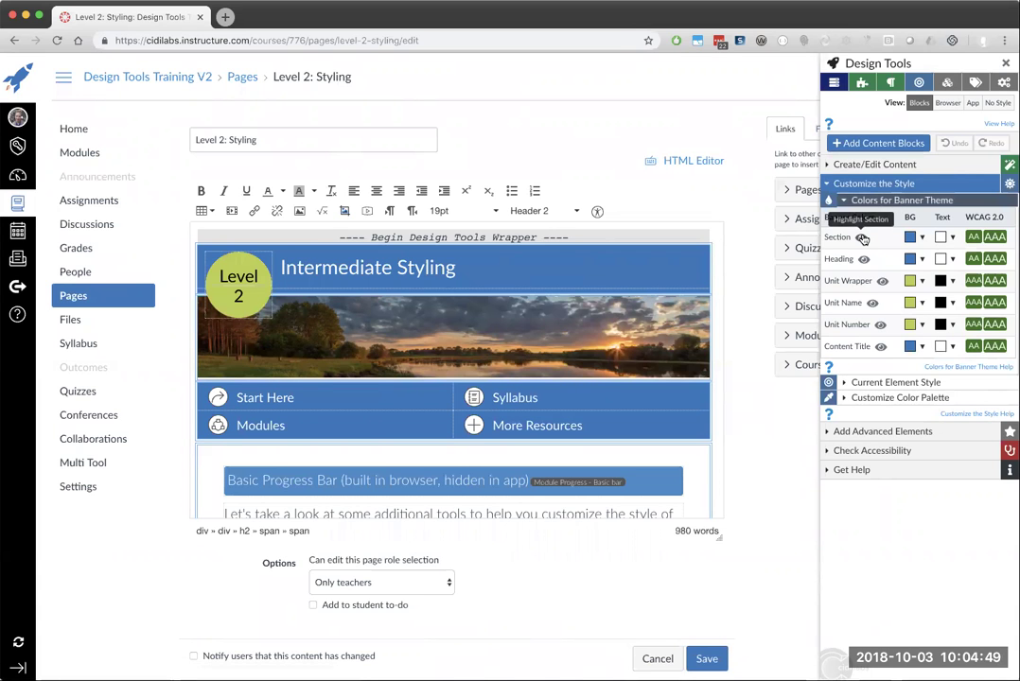
{"action": "mouse_move", "coordinate": [866, 245]}
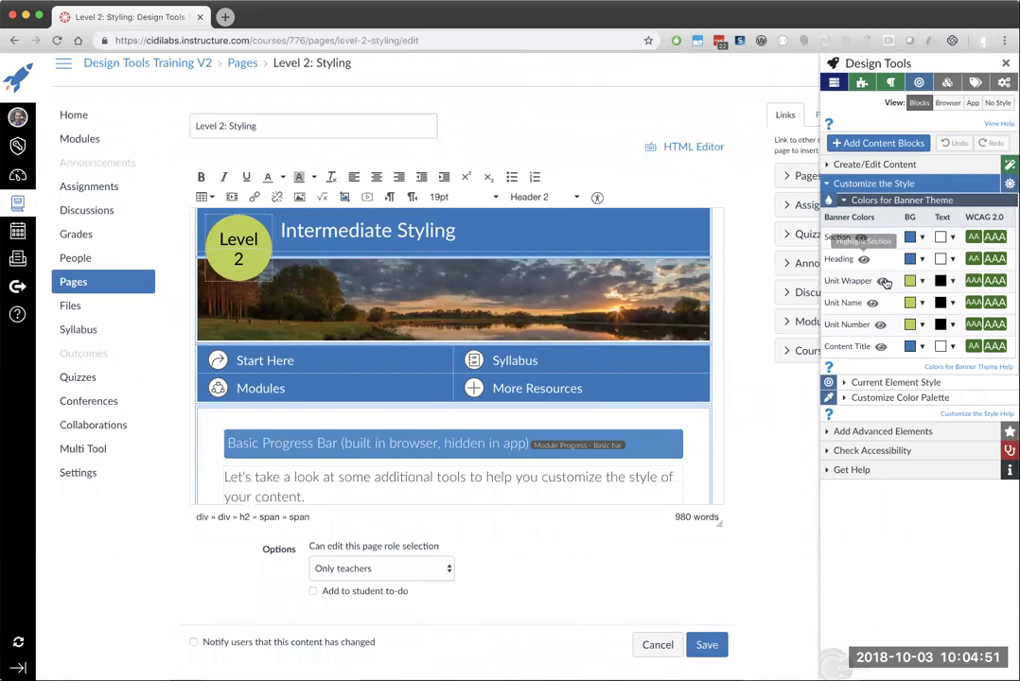
{"action": "mouse_move", "coordinate": [884, 284]}
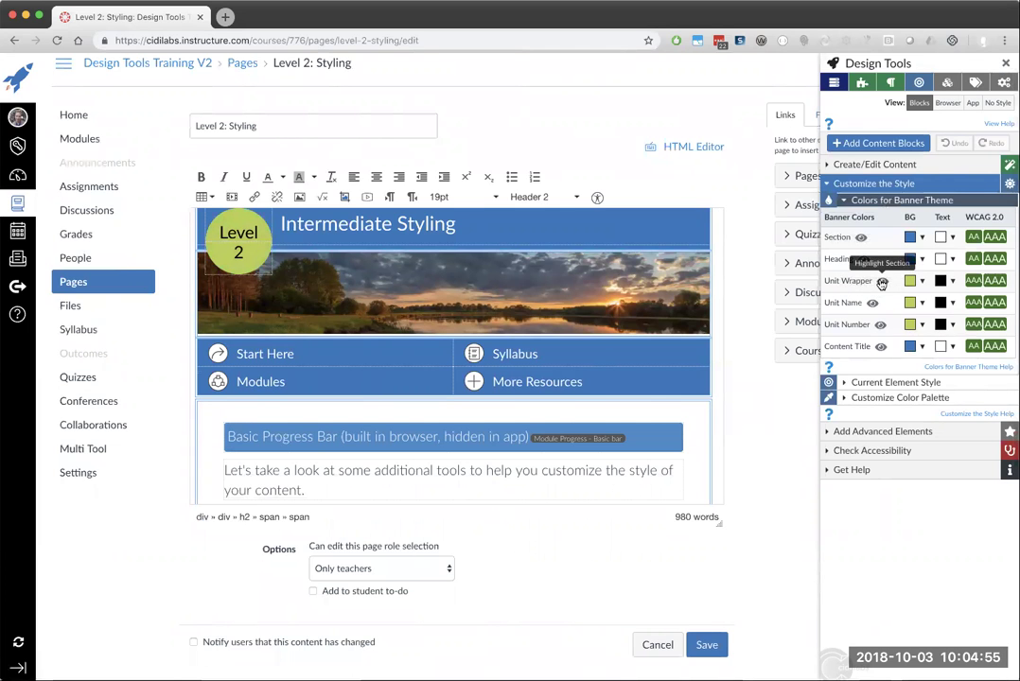
{"action": "scroll", "coordinate": [908, 215], "scroll_direction": "up", "scroll_amount": 1}
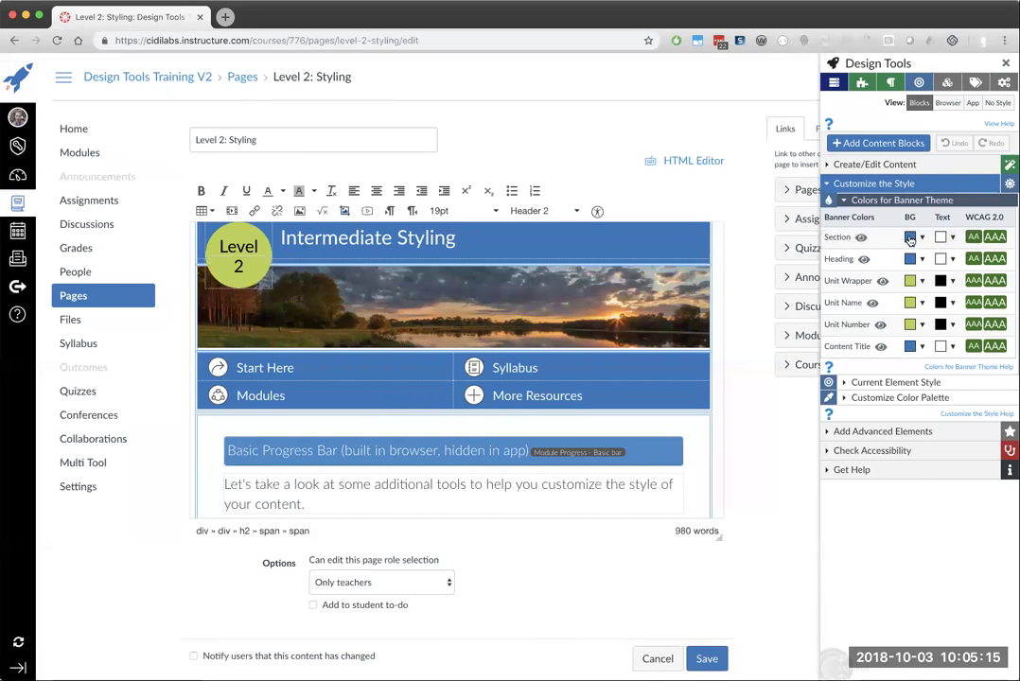
Set the banner section's background color to dark blue #1d4f83
{"action": "left_click", "coordinate": [911, 237]}
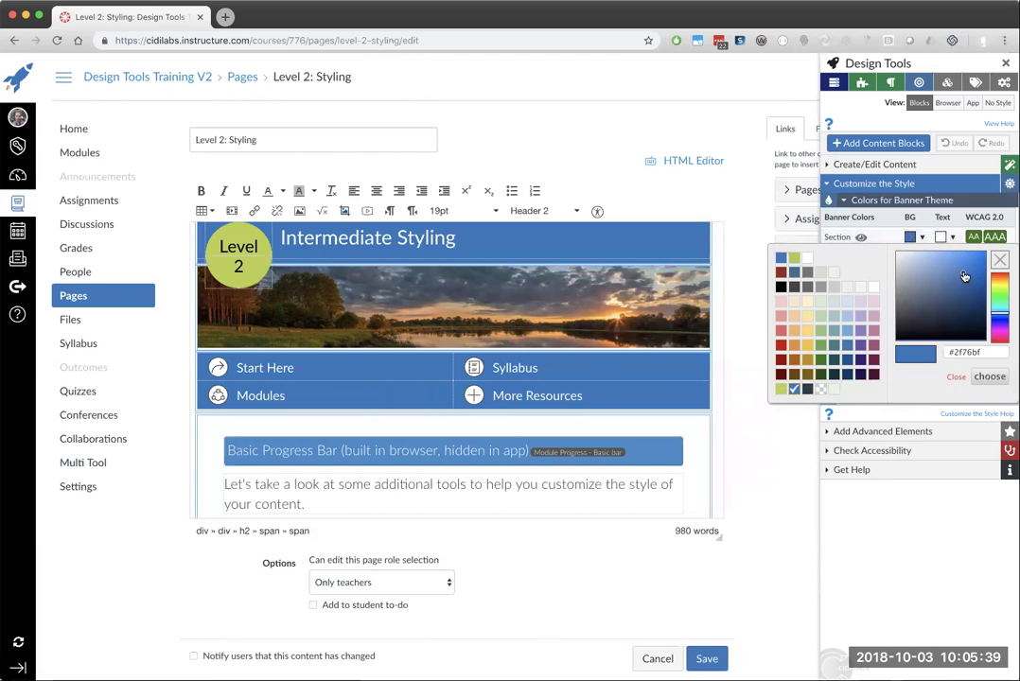
{"action": "left_click_drag", "start_coordinate": [964, 276], "coordinate": [965, 298]}
{"action": "scroll", "coordinate": [970, 275], "scroll_direction": "down", "scroll_amount": 1}
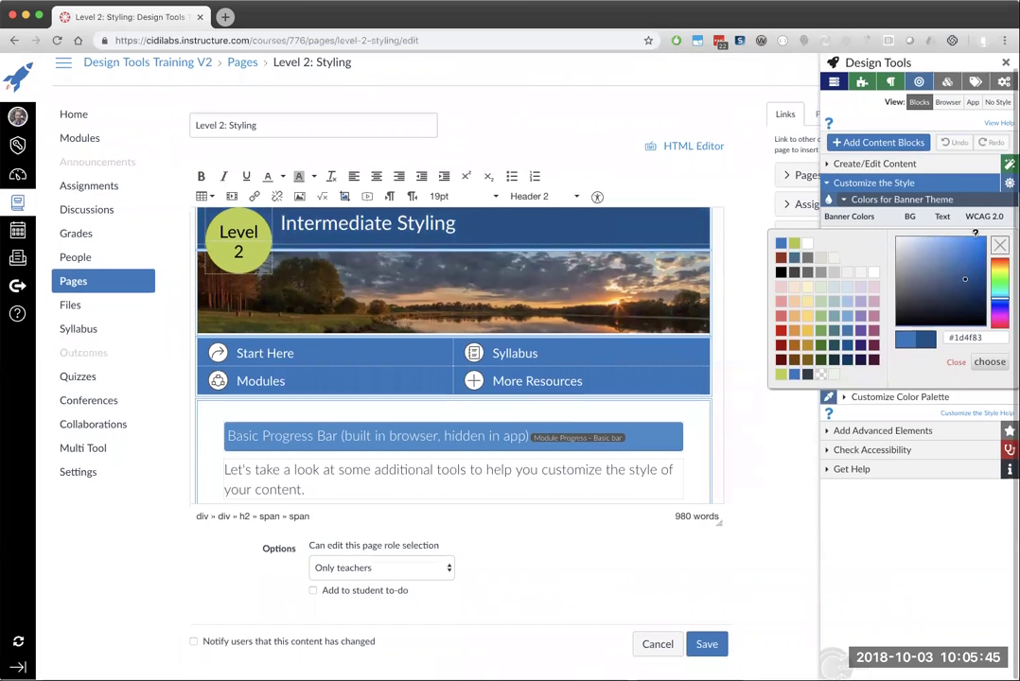
{"action": "left_click", "coordinate": [672, 155]}
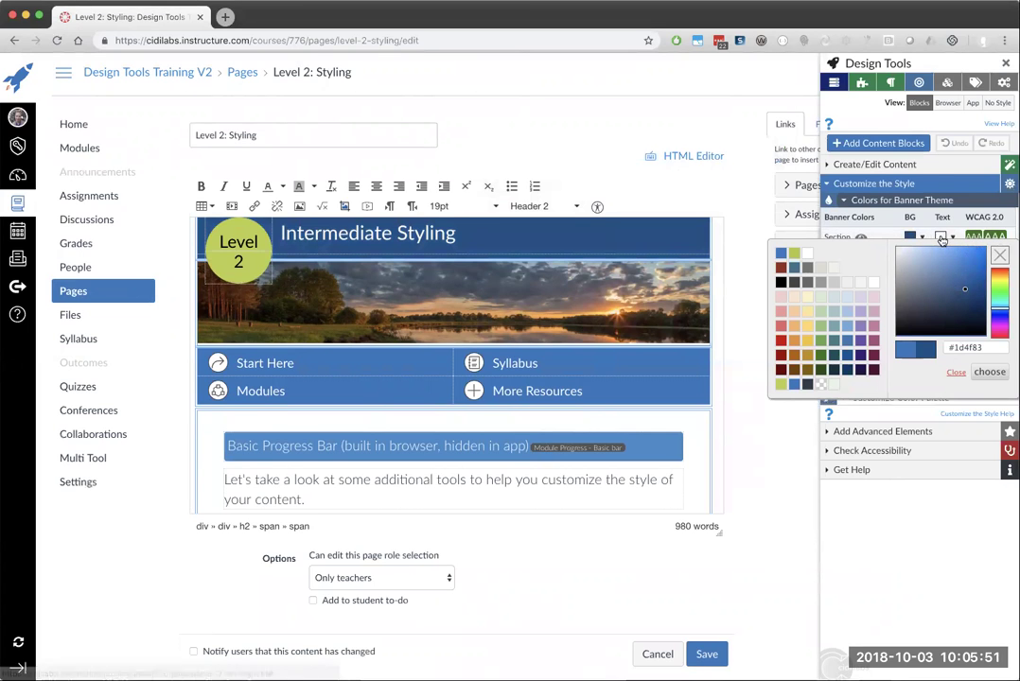
{"action": "left_click", "coordinate": [911, 244]}
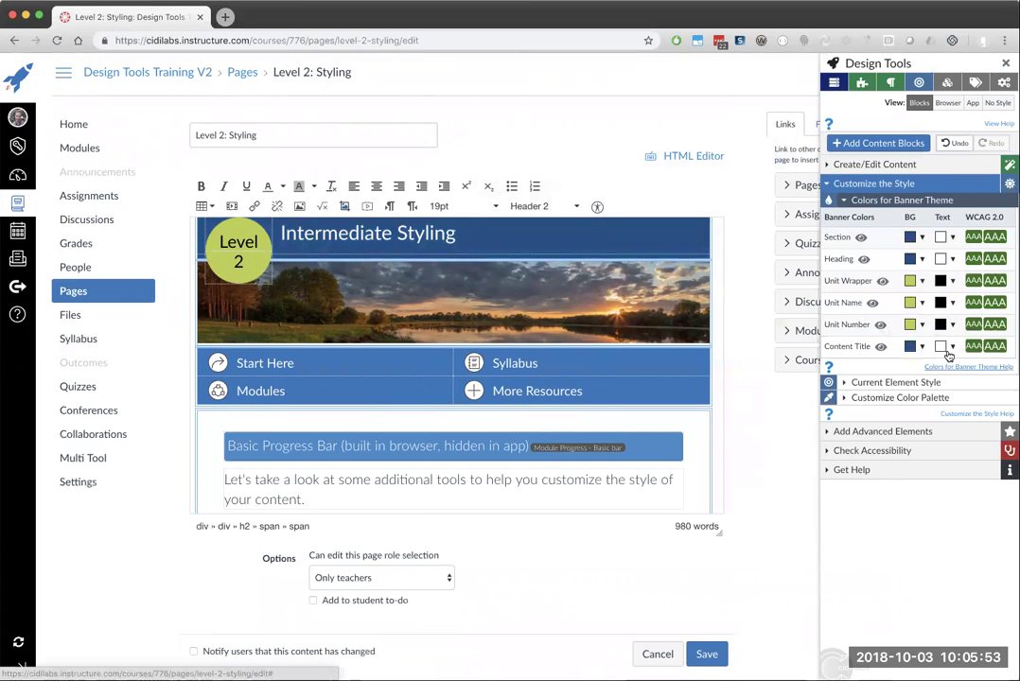
Try several shades for the banner section's background and set it to light blue #5f98d4
{"action": "left_click", "coordinate": [910, 240]}
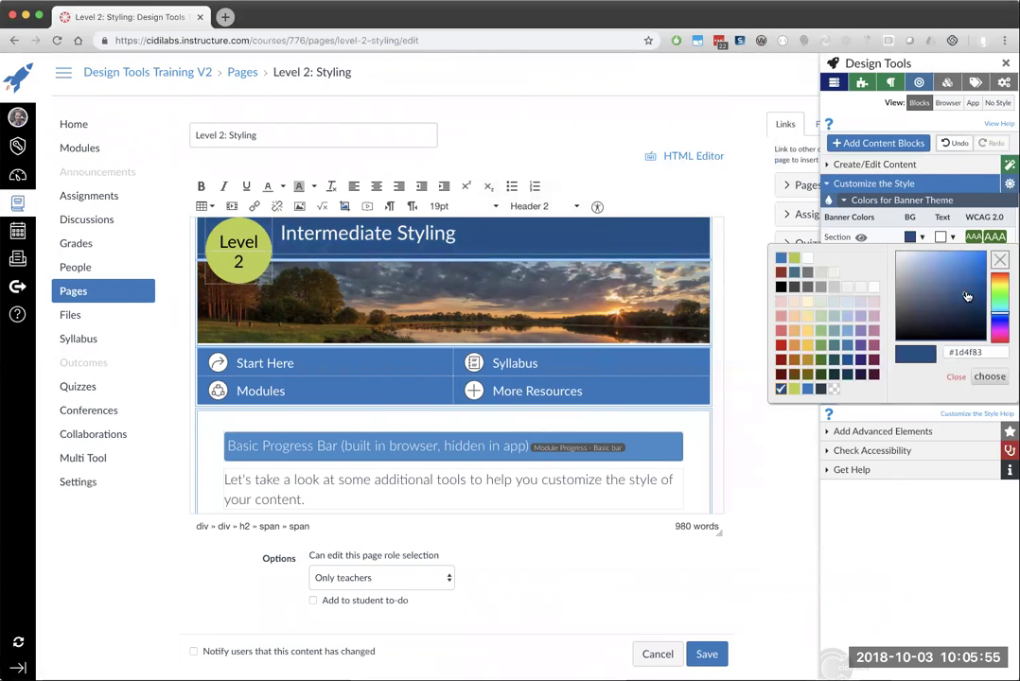
{"action": "left_click", "coordinate": [807, 258]}
{"action": "mouse_move", "coordinate": [954, 291]}
{"action": "left_mouse_down"}
{"action": "mouse_move", "coordinate": [951, 274]}
{"action": "mouse_move", "coordinate": [994, 272]}
{"action": "mouse_move", "coordinate": [975, 320]}
{"action": "mouse_move", "coordinate": [937, 274]}
{"action": "mouse_move", "coordinate": [960, 307]}
{"action": "left_mouse_up"}
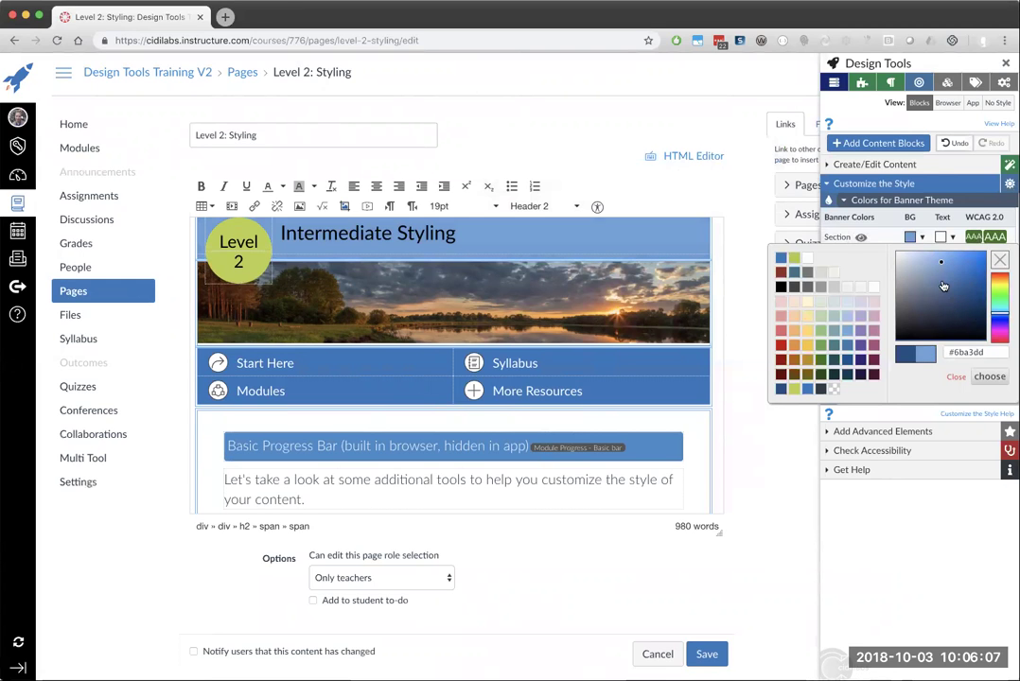
{"action": "left_click", "coordinate": [943, 322]}
{"action": "left_click", "coordinate": [944, 324]}
{"action": "left_click_drag", "start_coordinate": [944, 322], "coordinate": [946, 269]}
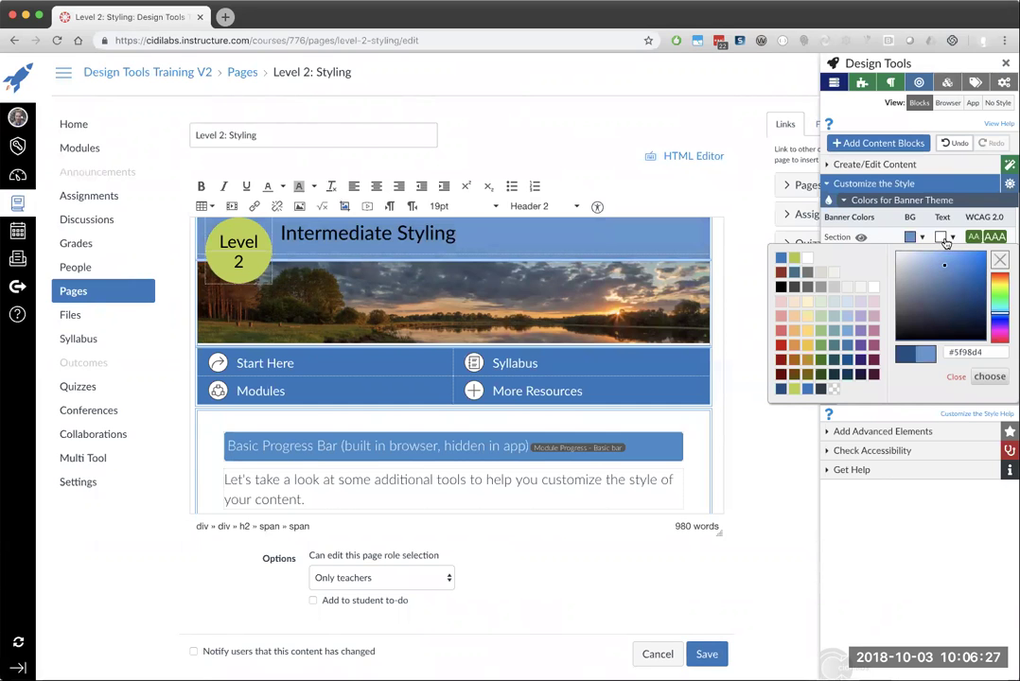
Test red shades #a34747 and #3c0606 on the banner section's text and settle on black #000000
{"action": "left_click", "coordinate": [781, 286]}
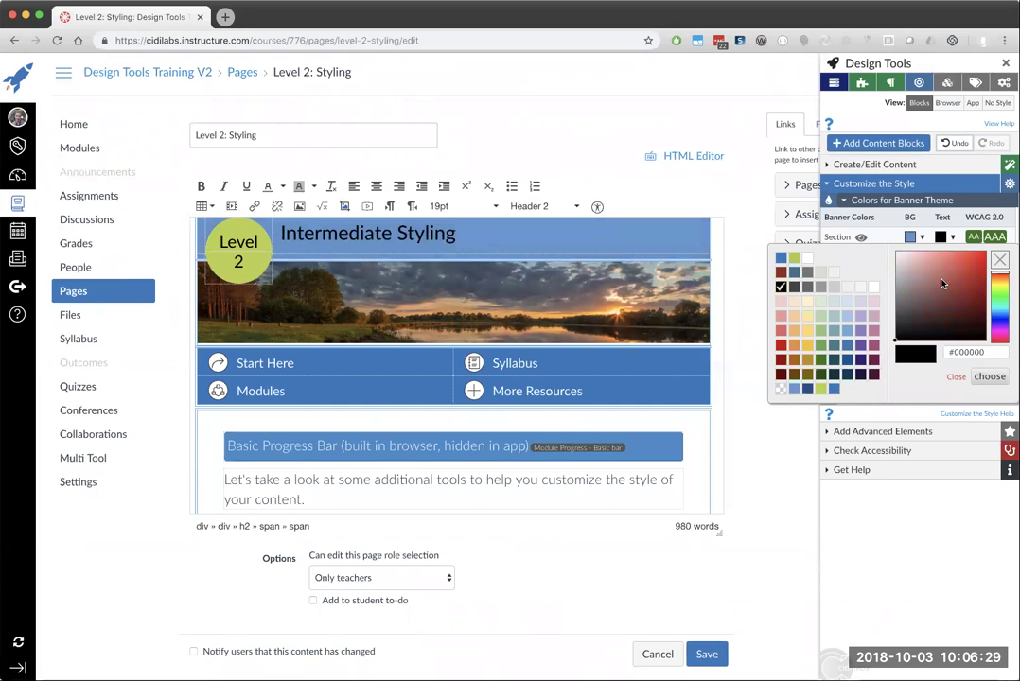
{"action": "left_click", "coordinate": [945, 285]}
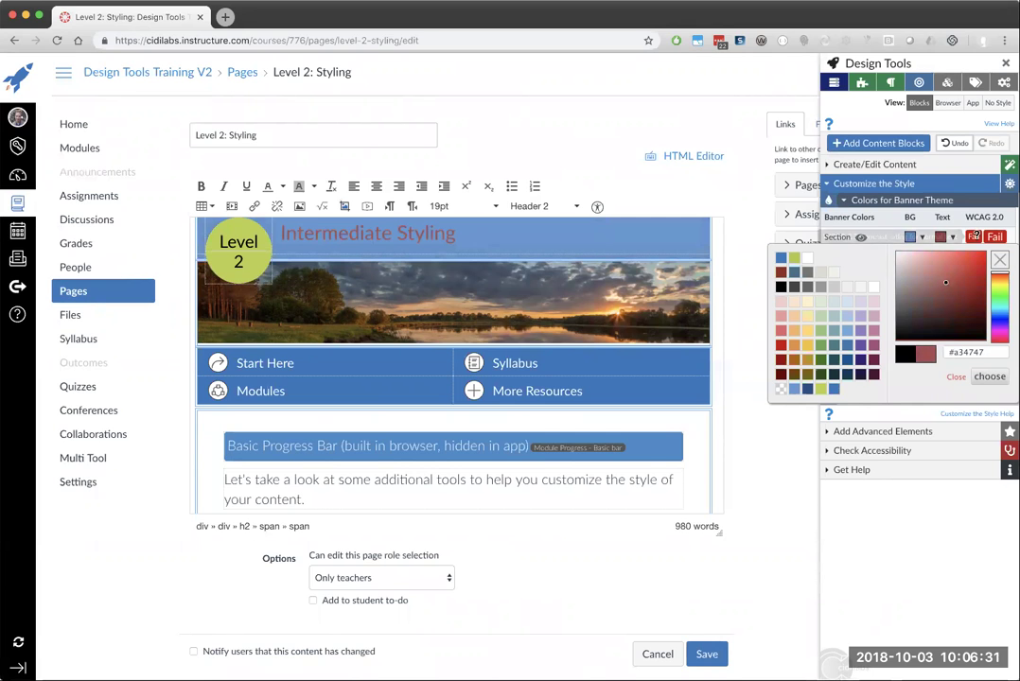
{"action": "left_click", "coordinate": [971, 276]}
{"action": "left_click_drag", "start_coordinate": [971, 277], "coordinate": [978, 323]}
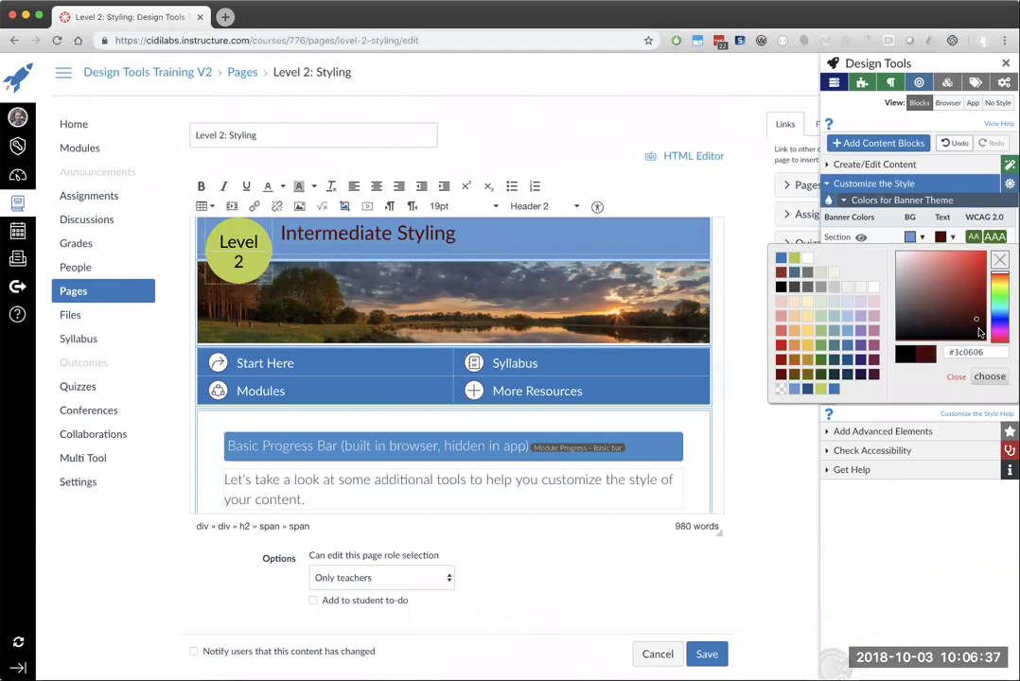
{"action": "left_click", "coordinate": [781, 286]}
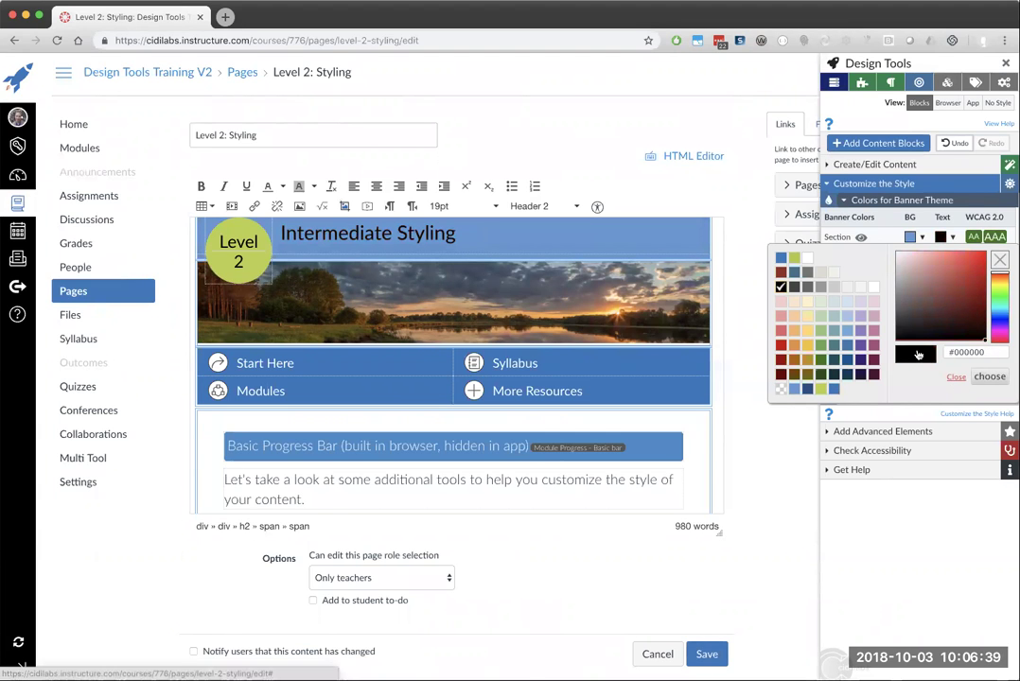
{"action": "left_click", "coordinate": [708, 245]}
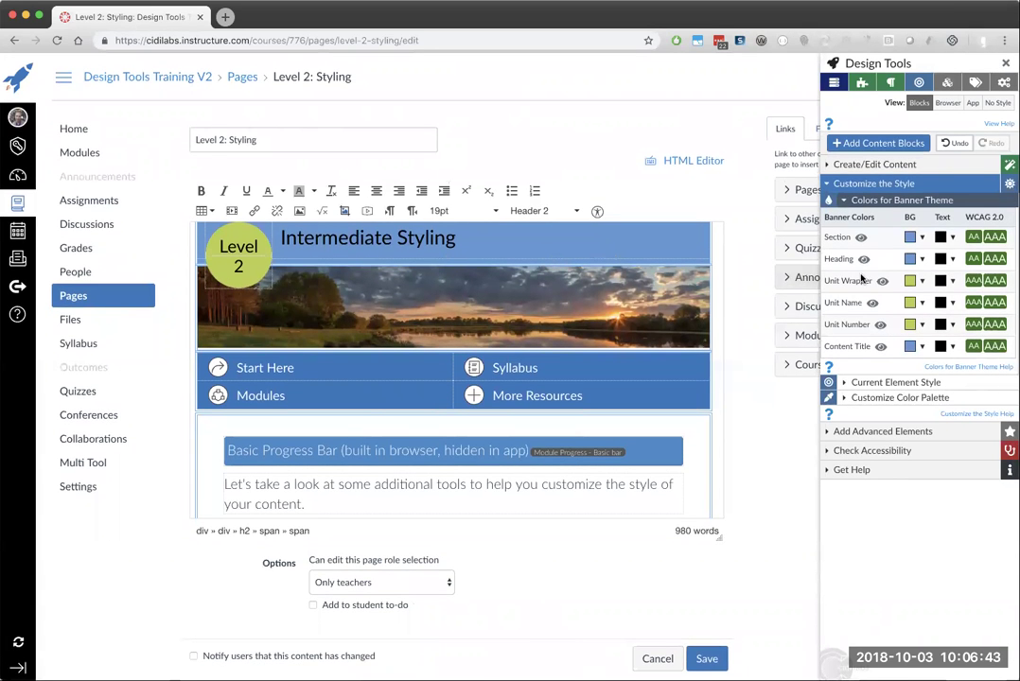
Set the background color of the banner's Unit Wrapper circle to white
{"action": "left_click", "coordinate": [911, 281]}
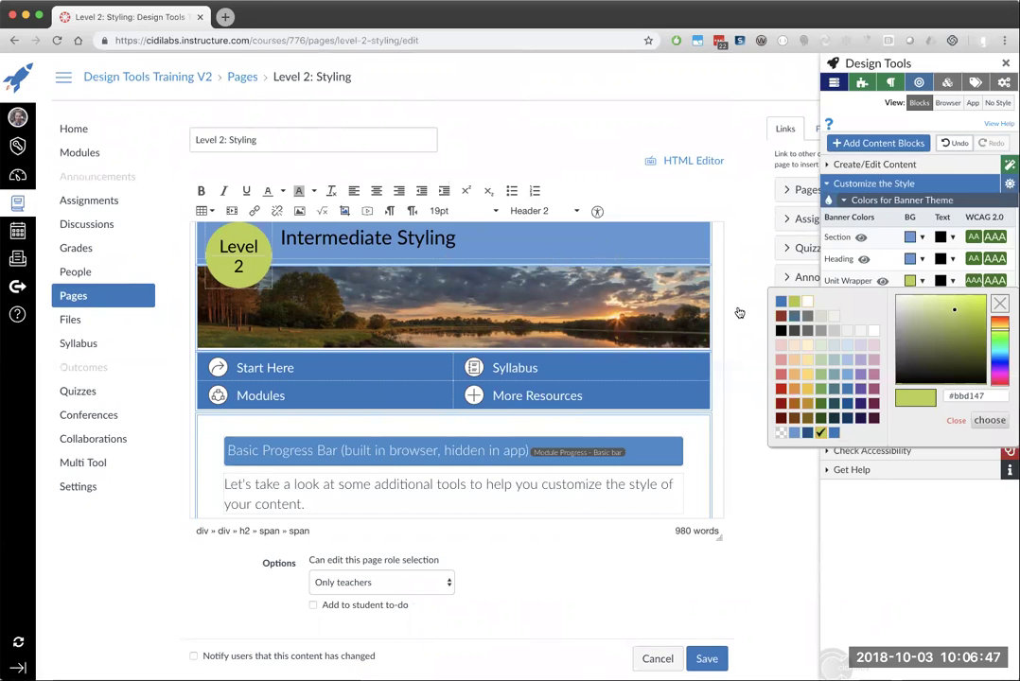
{"action": "left_click", "coordinate": [205, 257]}
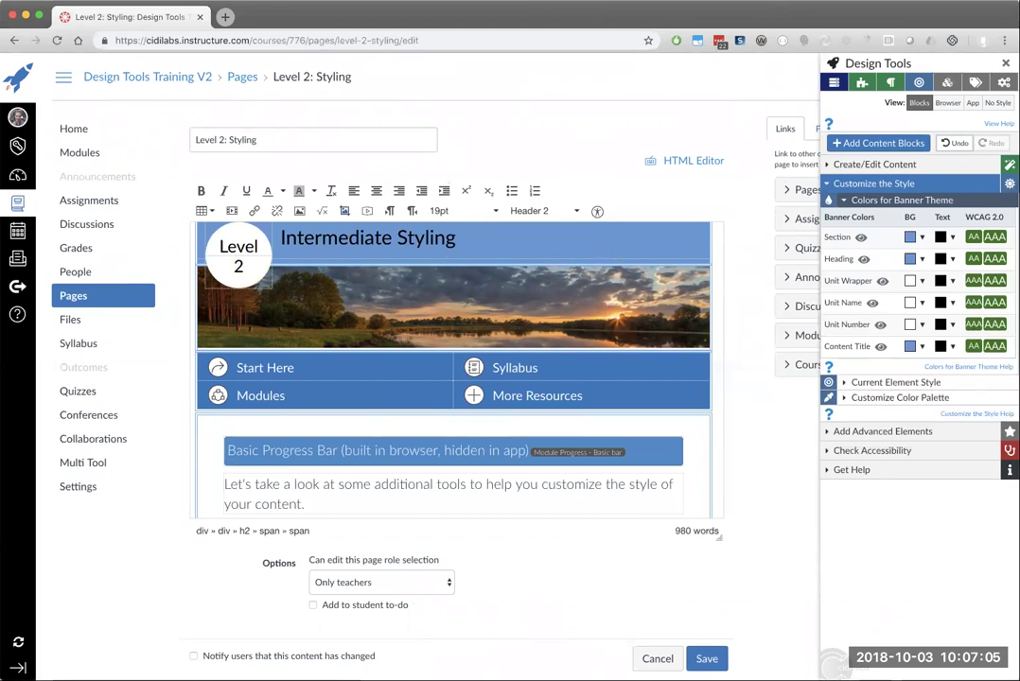
{"action": "scroll", "coordinate": [569, 263], "scroll_direction": "down", "scroll_amount": 3}
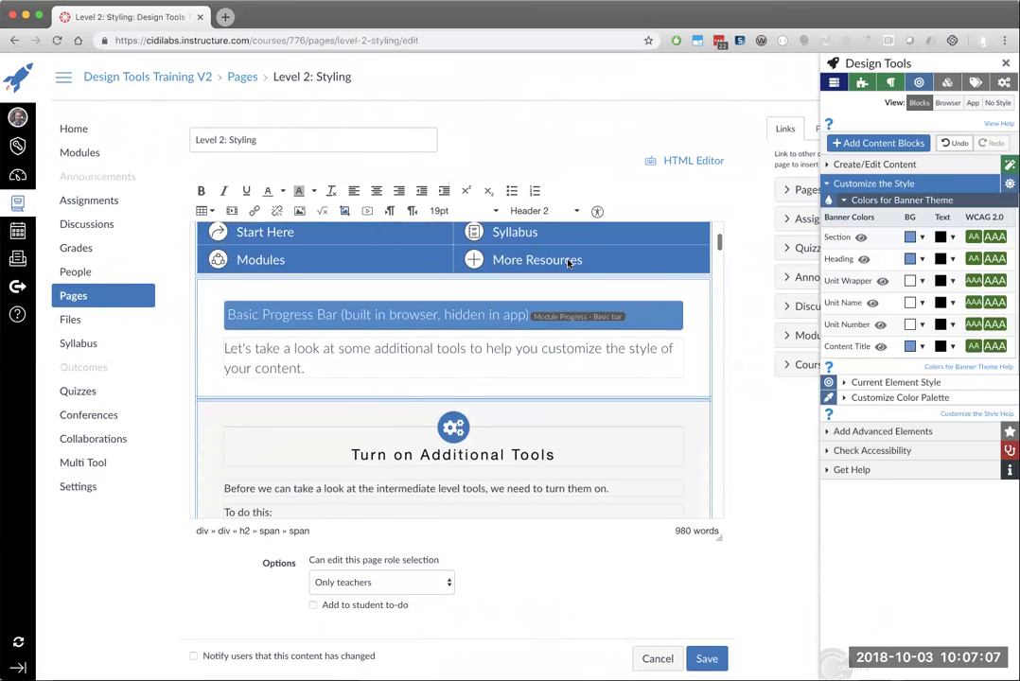
Expand the Colors, Spacing and Borders options under Current Element Style for the page's Create Tip Box exercise
{"action": "scroll", "coordinate": [568, 264], "scroll_direction": "down", "scroll_amount": 9}
{"action": "scroll", "coordinate": [574, 260], "scroll_direction": "down", "scroll_amount": 5}
{"action": "scroll", "coordinate": [575, 260], "scroll_direction": "up", "scroll_amount": 1}
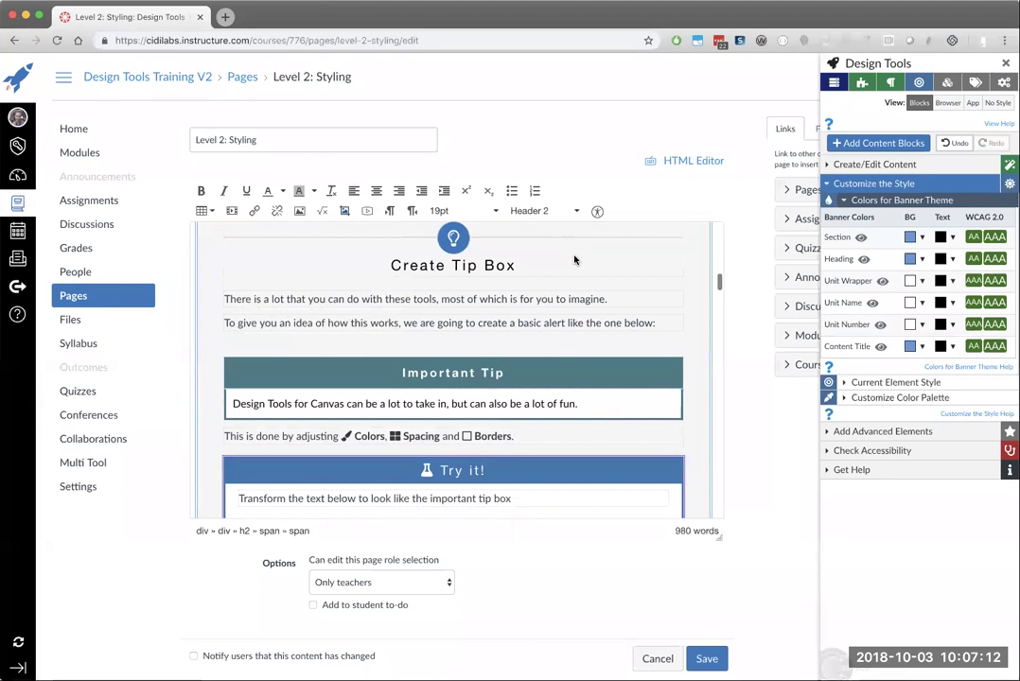
{"action": "left_click", "coordinate": [890, 382]}
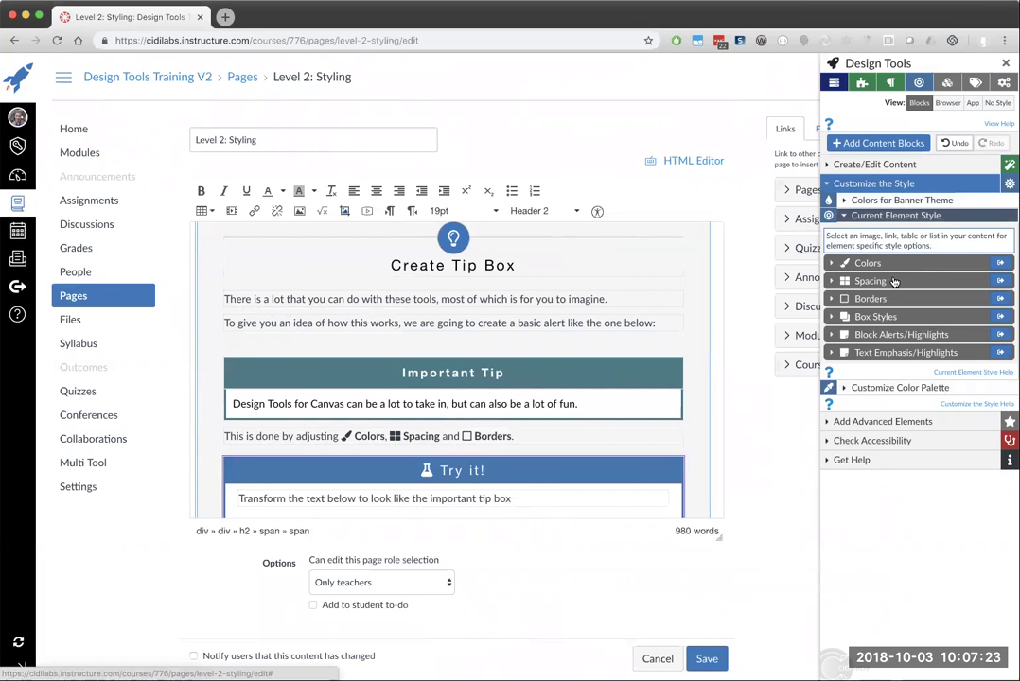
{"action": "scroll", "coordinate": [568, 346], "scroll_direction": "down", "scroll_amount": 3}
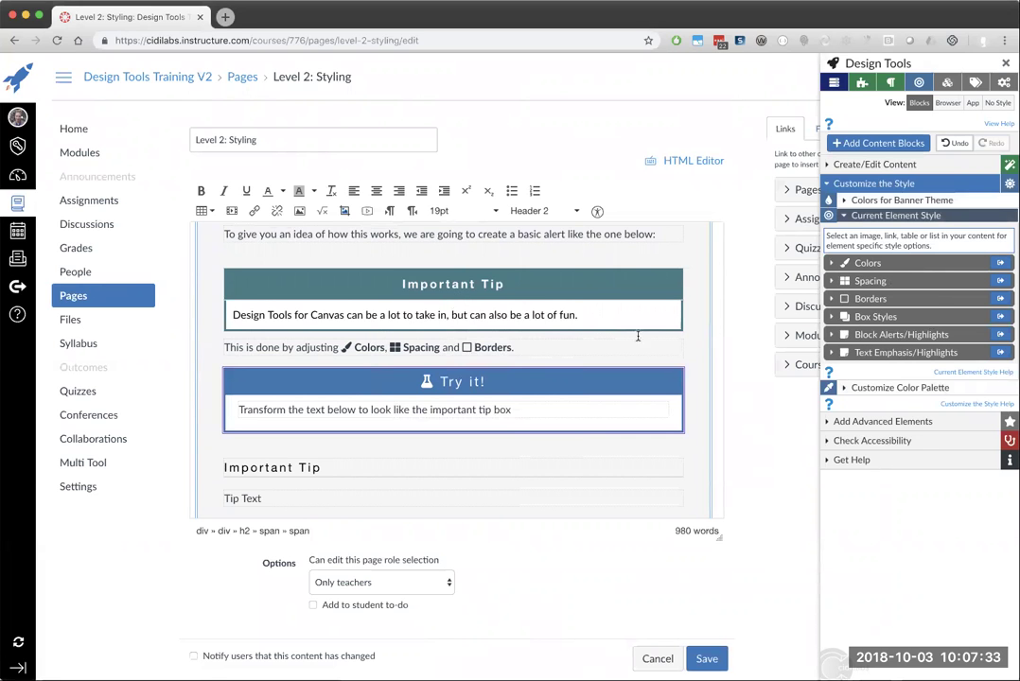
{"action": "left_click", "coordinate": [867, 263]}
{"action": "left_click", "coordinate": [894, 370]}
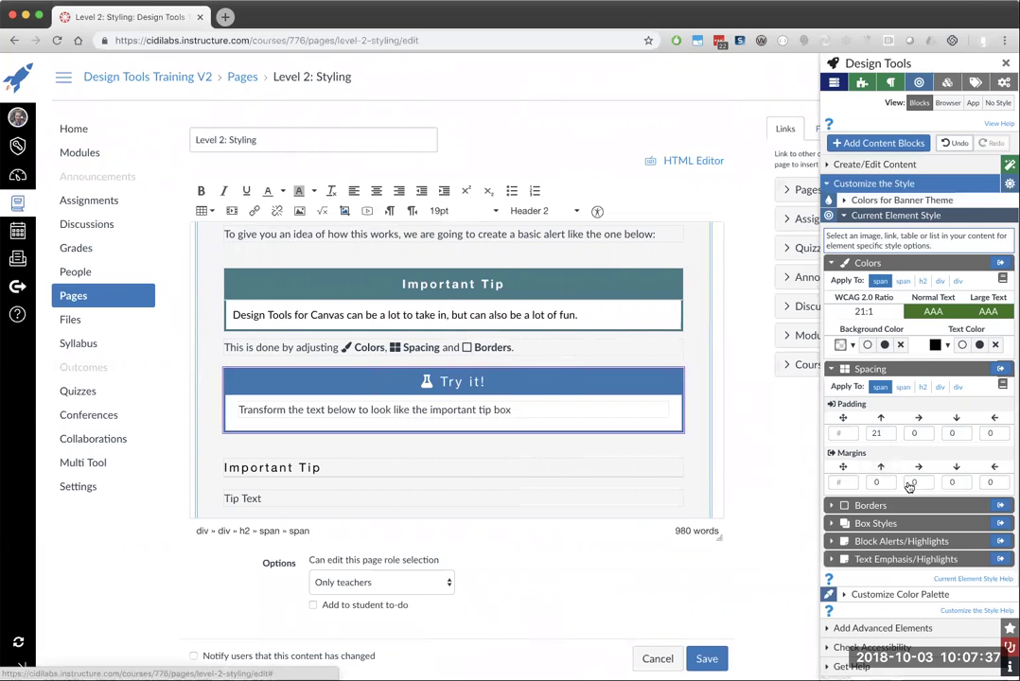
{"action": "left_click", "coordinate": [870, 505]}
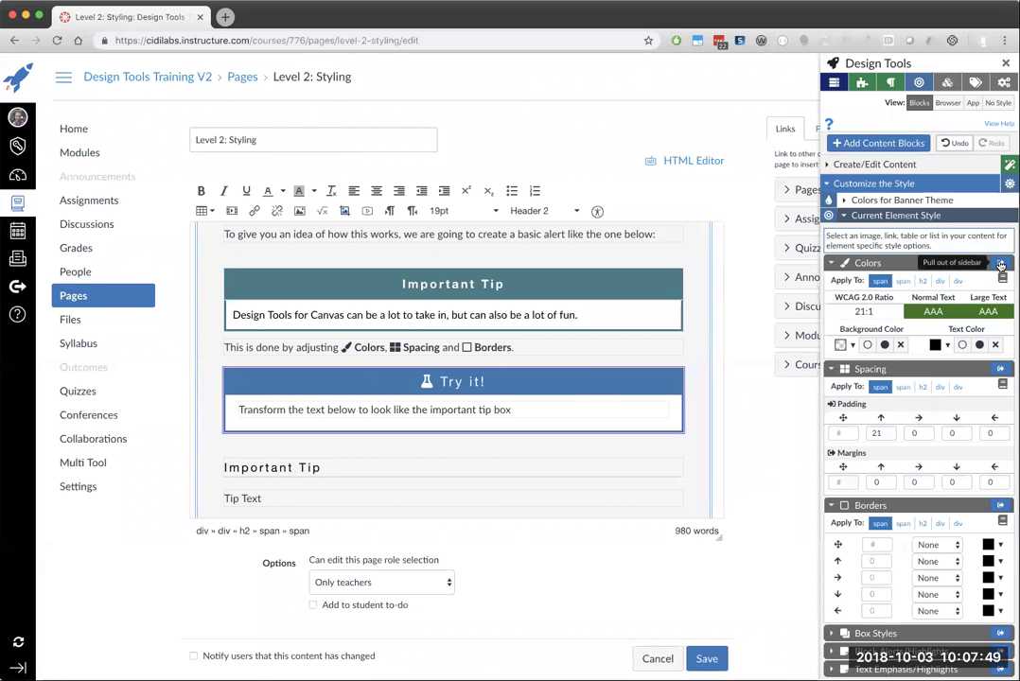
Pull the Colors, Spacing and Borders tools out of the sidebar and stack them over the course navigation
{"action": "left_click", "coordinate": [1002, 265]}
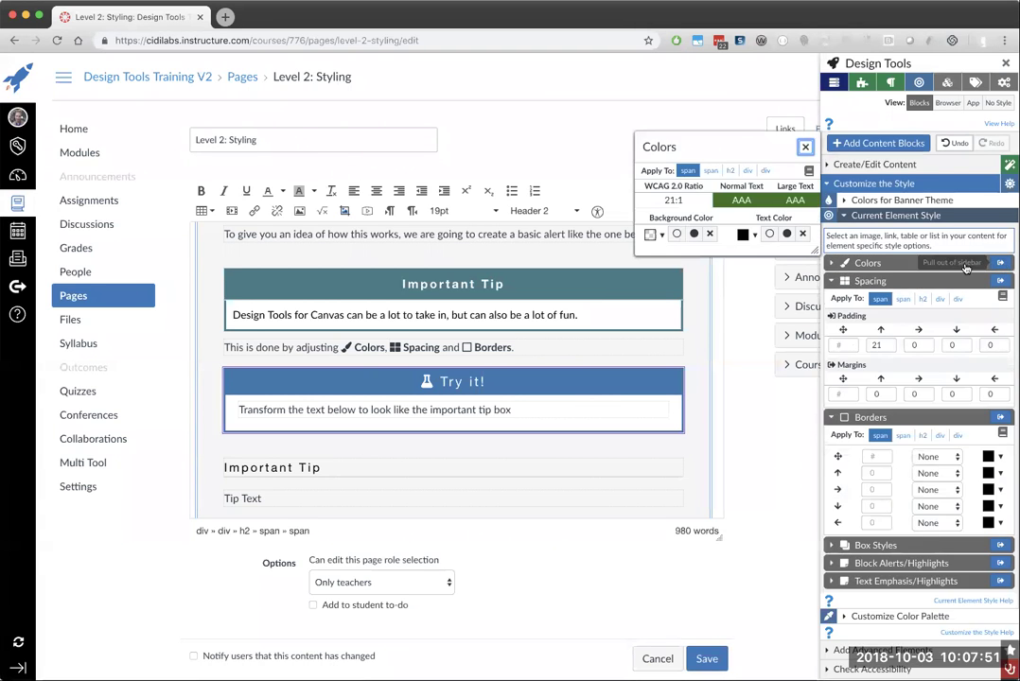
{"action": "left_click", "coordinate": [1003, 281]}
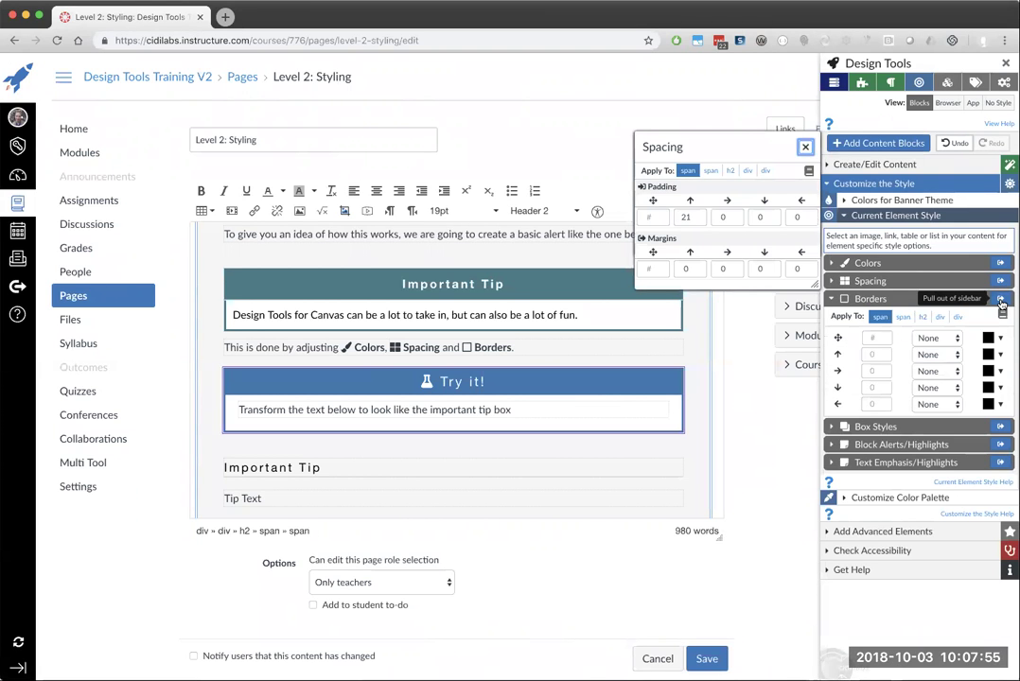
{"action": "left_click", "coordinate": [1001, 301]}
{"action": "left_click_drag", "start_coordinate": [740, 148], "coordinate": [123, 408]}
{"action": "left_click_drag", "start_coordinate": [699, 144], "coordinate": [85, 247]}
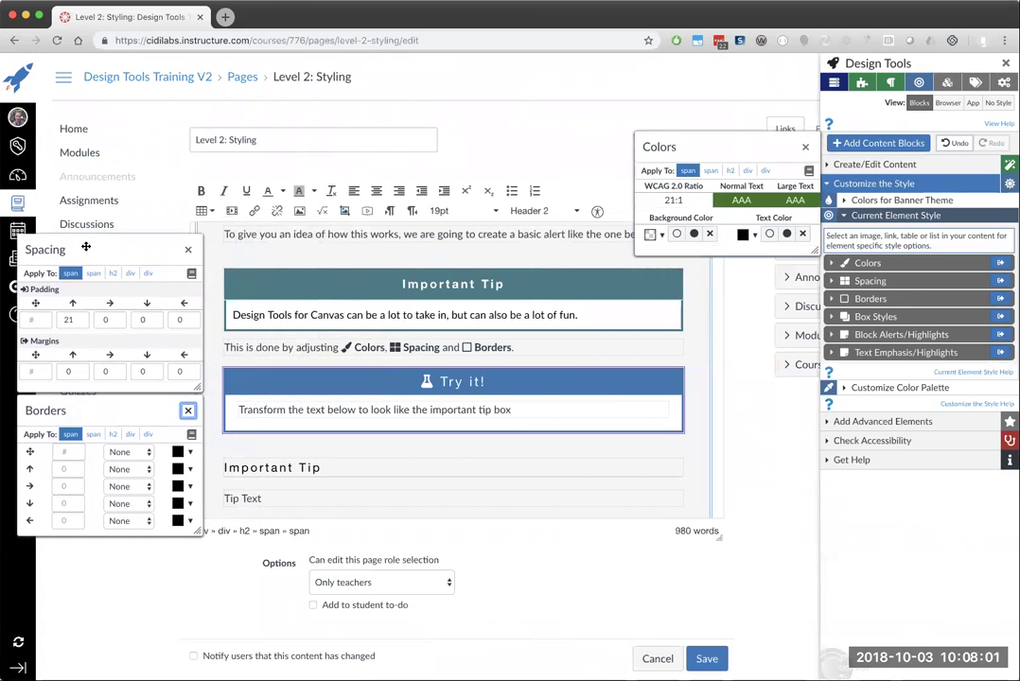
{"action": "left_click_drag", "start_coordinate": [700, 140], "coordinate": [88, 117]}
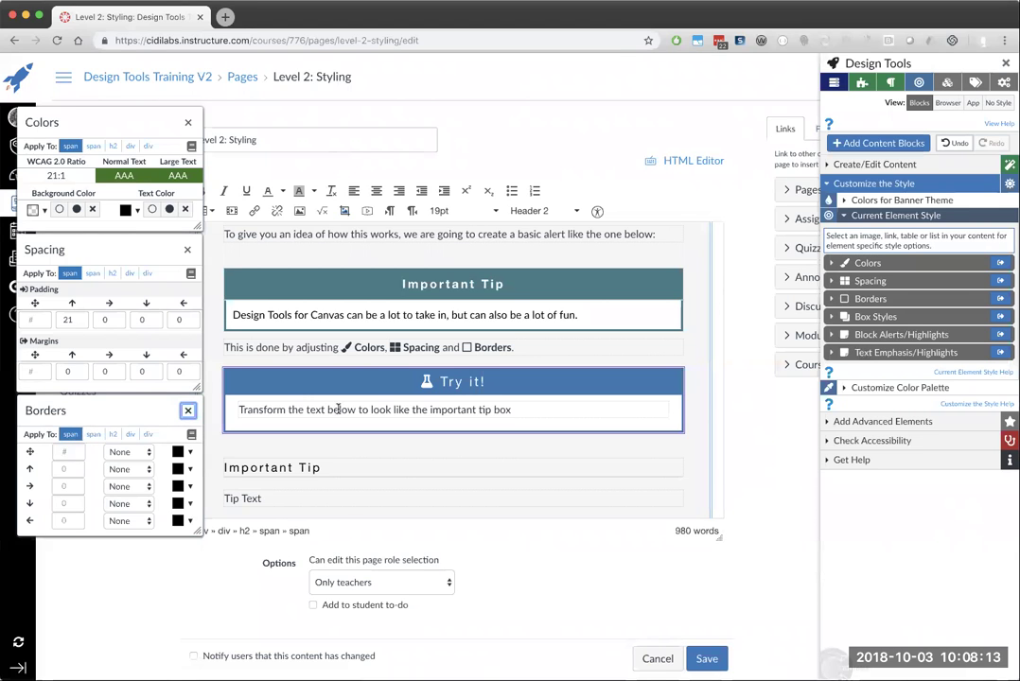
Give the practice Important Tip heading (h4) below the Try it! box a teal background color
{"action": "scroll", "coordinate": [332, 409], "scroll_direction": "down", "scroll_amount": 1}
{"action": "left_click", "coordinate": [313, 374]}
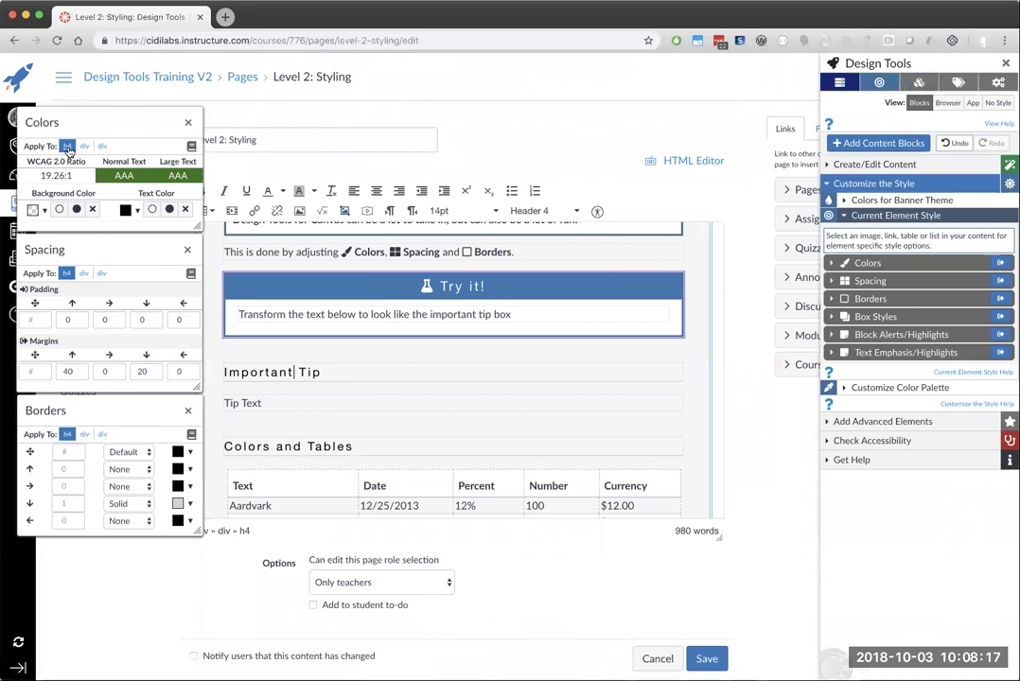
{"action": "key", "text": "ctrl+z"}
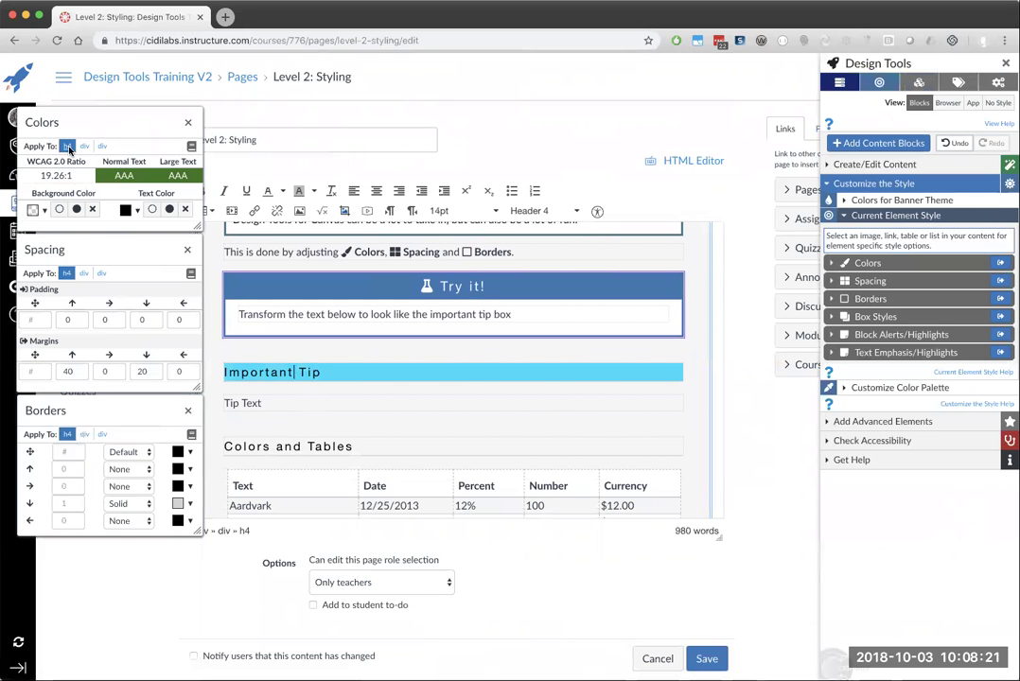
{"action": "left_click", "coordinate": [34, 210]}
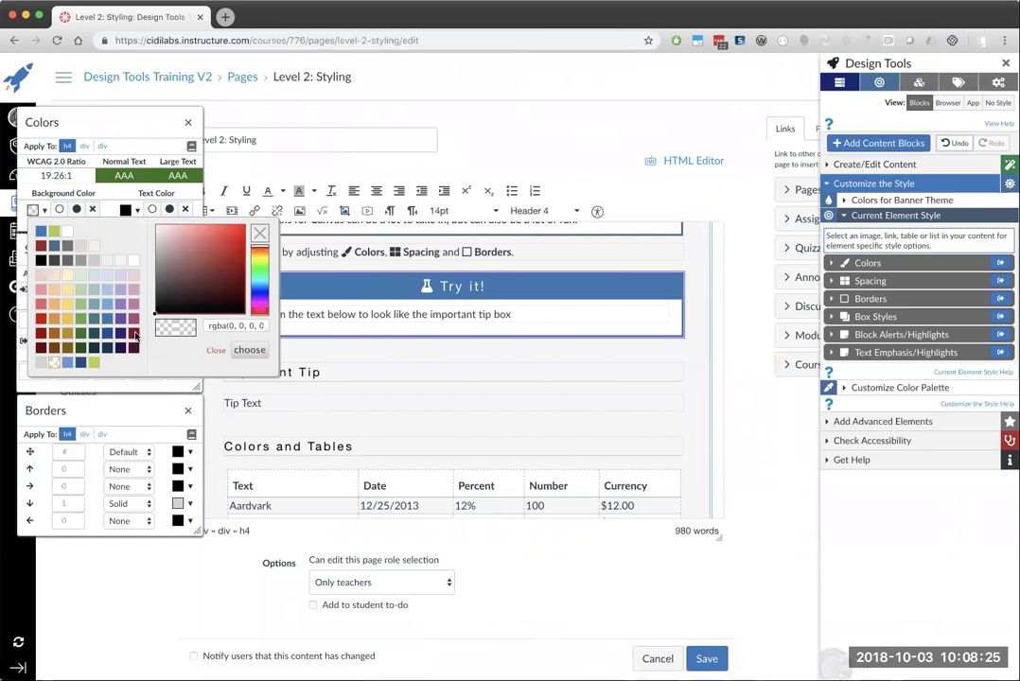
{"action": "left_click", "coordinate": [94, 326]}
{"action": "left_click", "coordinate": [250, 350]}
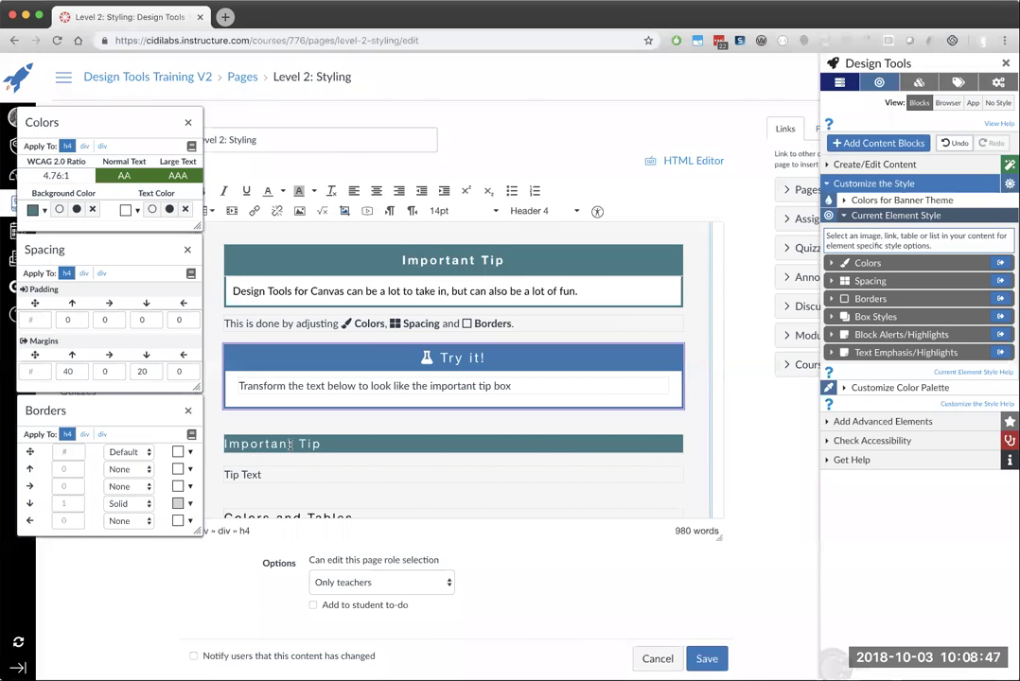
Try margins of 100 on all sides of the practice Important Tip heading, and reset its margins to default
{"action": "double_click", "coordinate": [42, 290]}
{"action": "double_click", "coordinate": [44, 341]}
{"action": "left_click", "coordinate": [34, 371]}
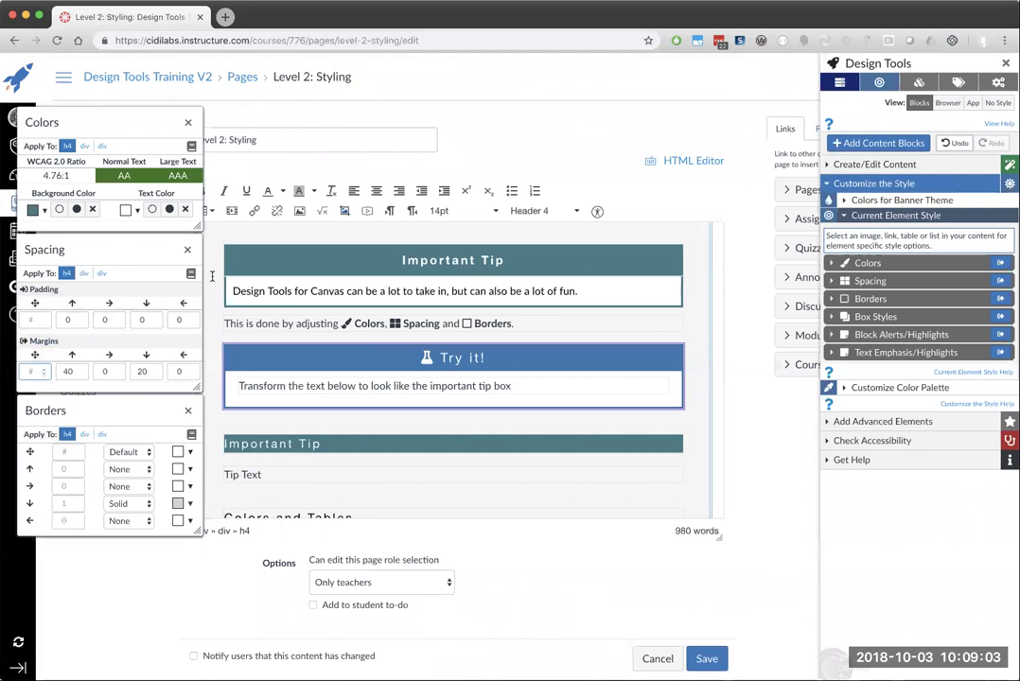
{"action": "type", "text": "100"}
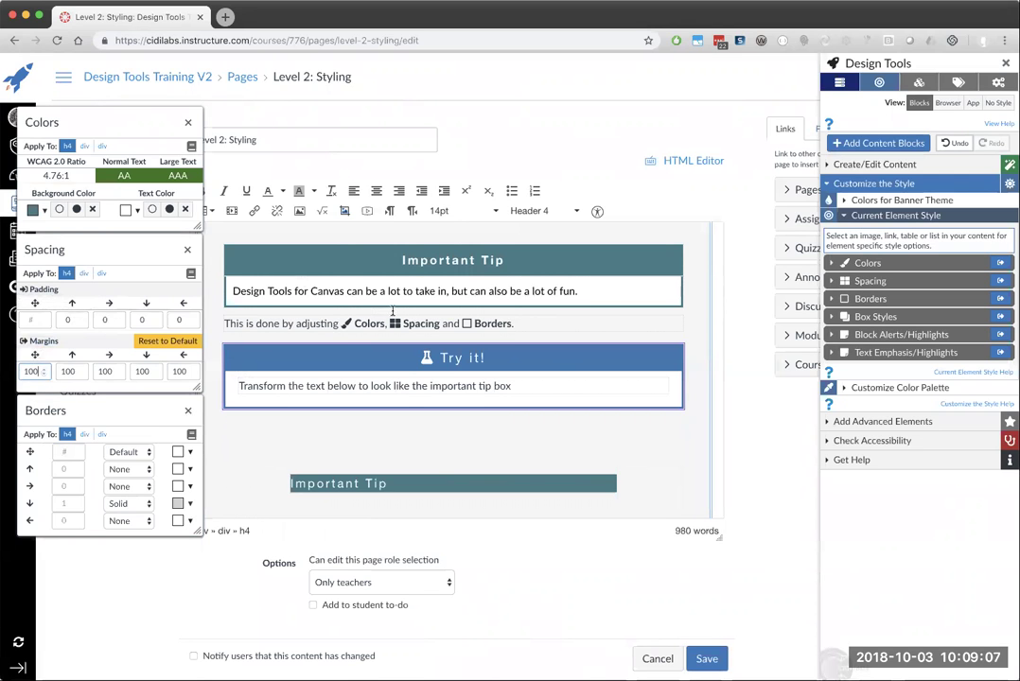
{"action": "scroll", "coordinate": [294, 378], "scroll_direction": "down", "scroll_amount": 2}
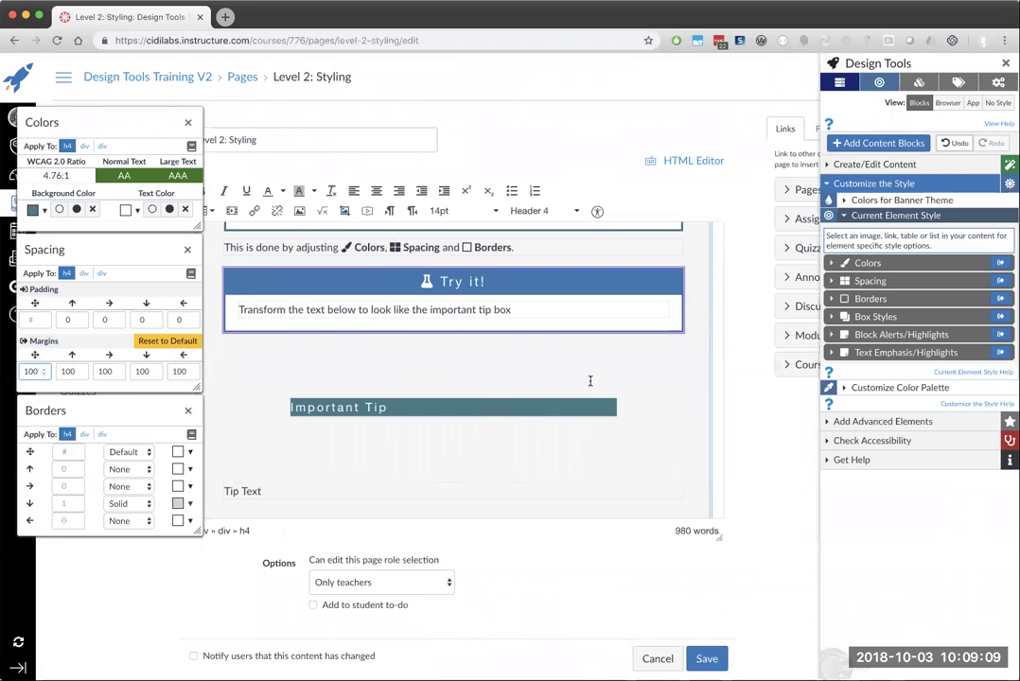
{"action": "left_click", "coordinate": [360, 413]}
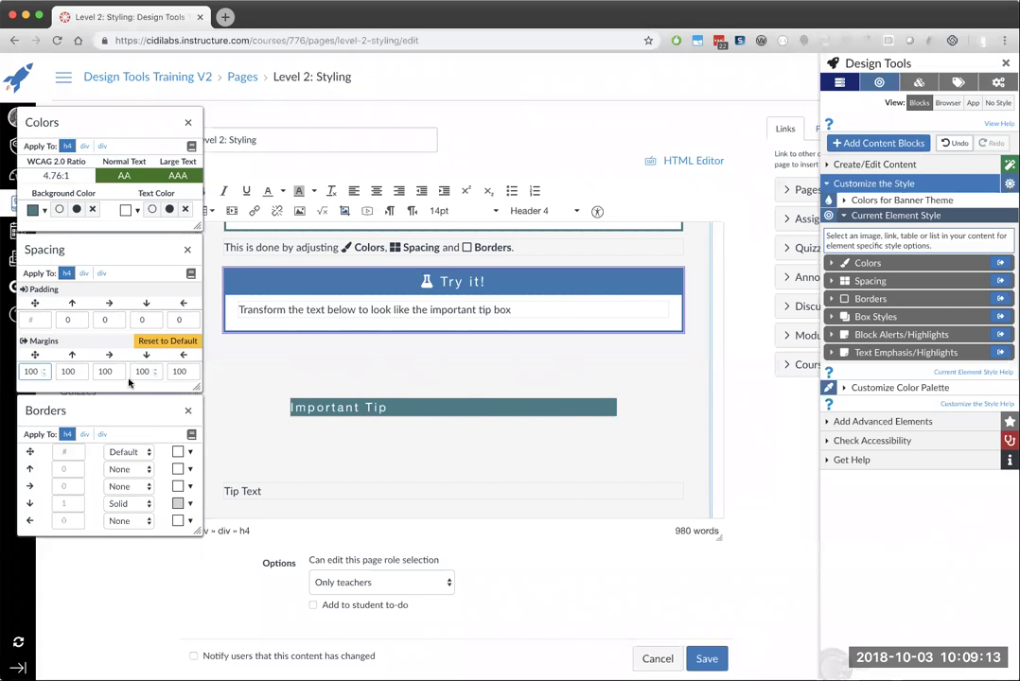
{"action": "left_click", "coordinate": [166, 341]}
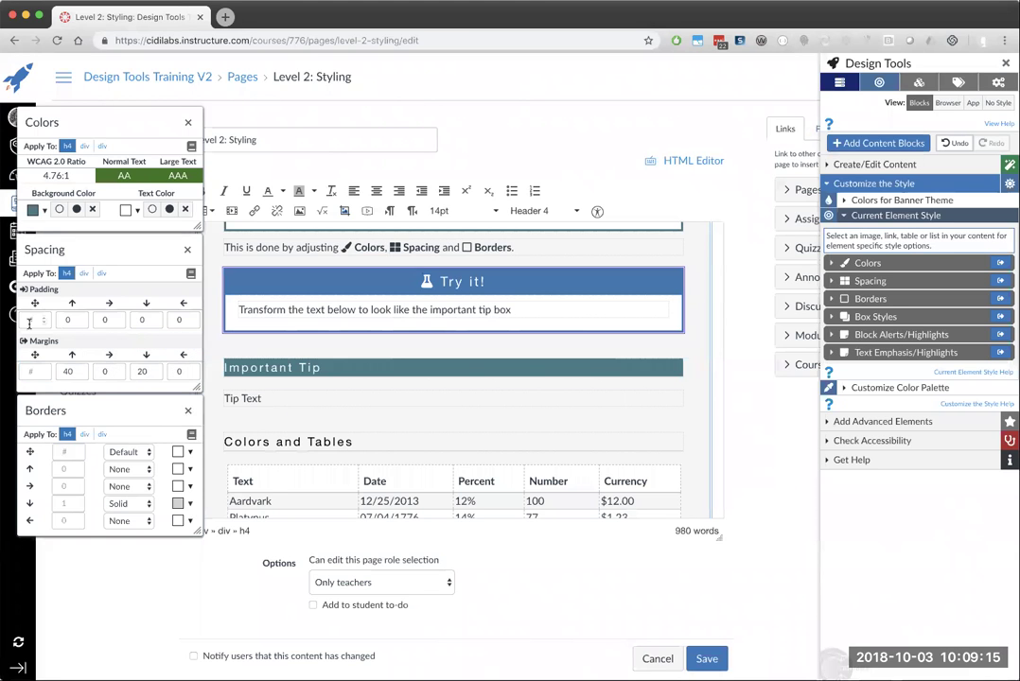
Set padding of 10 on all sides of the Important Tip heading and Tip Text paragraph, and give the paragraph a white background
{"action": "type", "text": "10"}
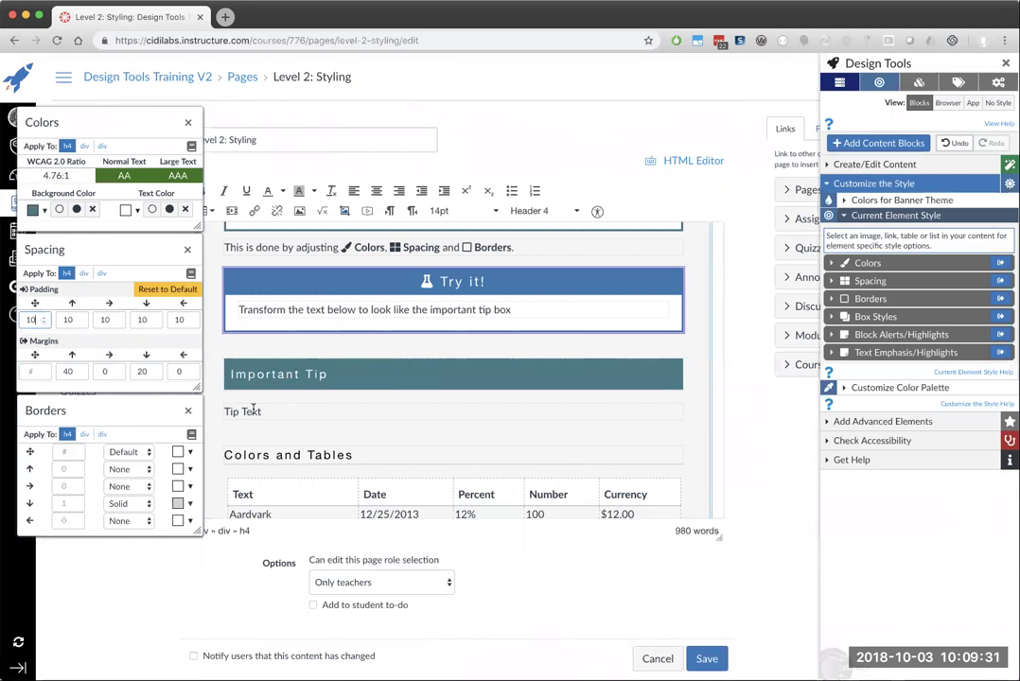
{"action": "type", "text": "0"}
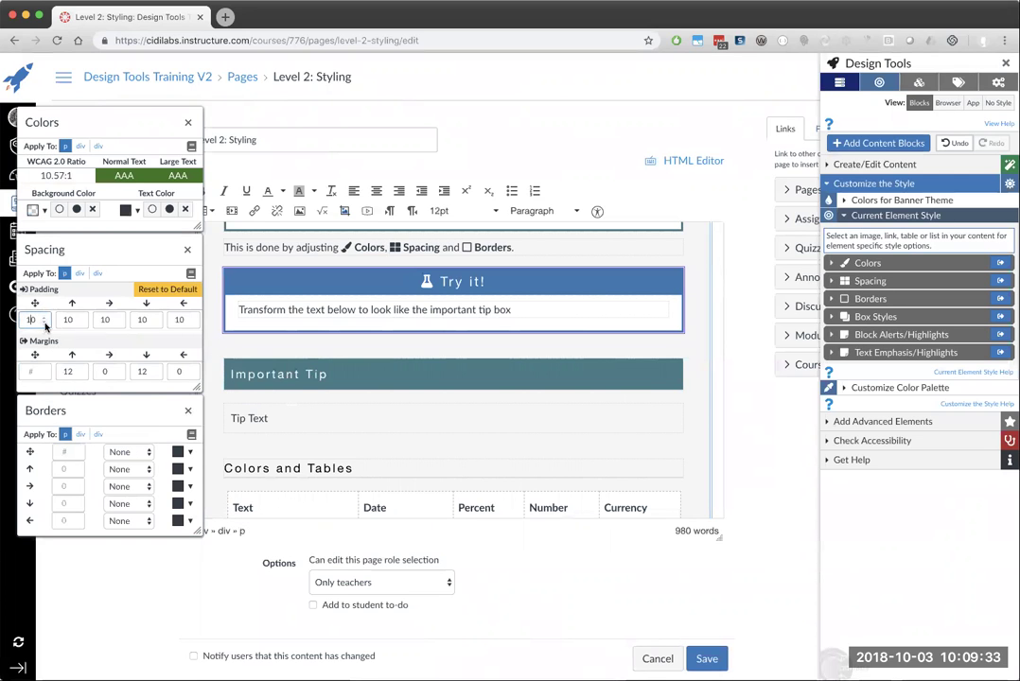
{"action": "left_click", "coordinate": [256, 417]}
{"action": "left_click", "coordinate": [32, 210]}
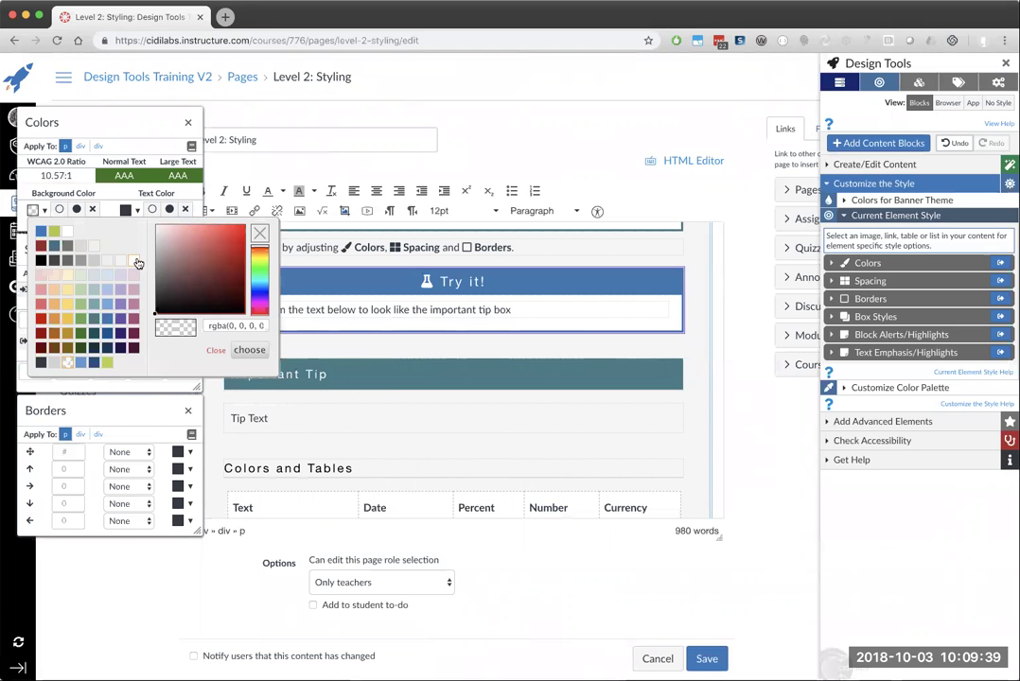
{"action": "left_click", "coordinate": [249, 350]}
{"action": "scroll", "coordinate": [313, 386], "scroll_direction": "up", "scroll_amount": 2}
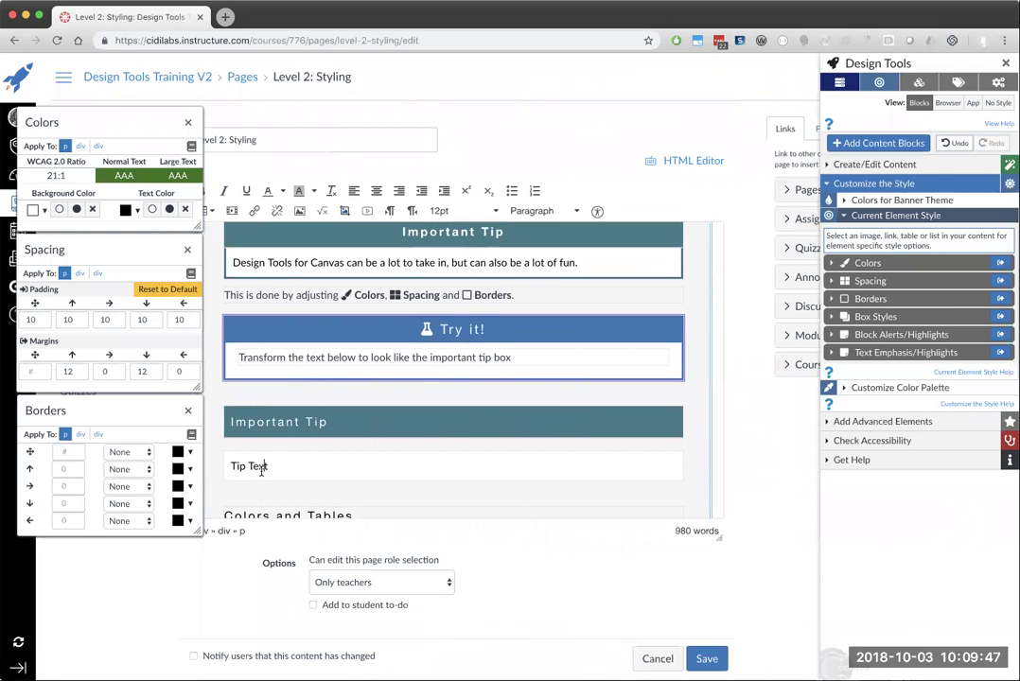
Add a solid teal border of width 2 around all sides of the Tip Text paragraph
{"action": "left_click", "coordinate": [64, 453]}
{"action": "key", "text": "Tab"}
{"action": "key", "text": "space"}
{"action": "key", "text": "Down"}
{"action": "key", "text": "Down"}
{"action": "key", "text": "Down"}
{"action": "key", "text": "Return"}
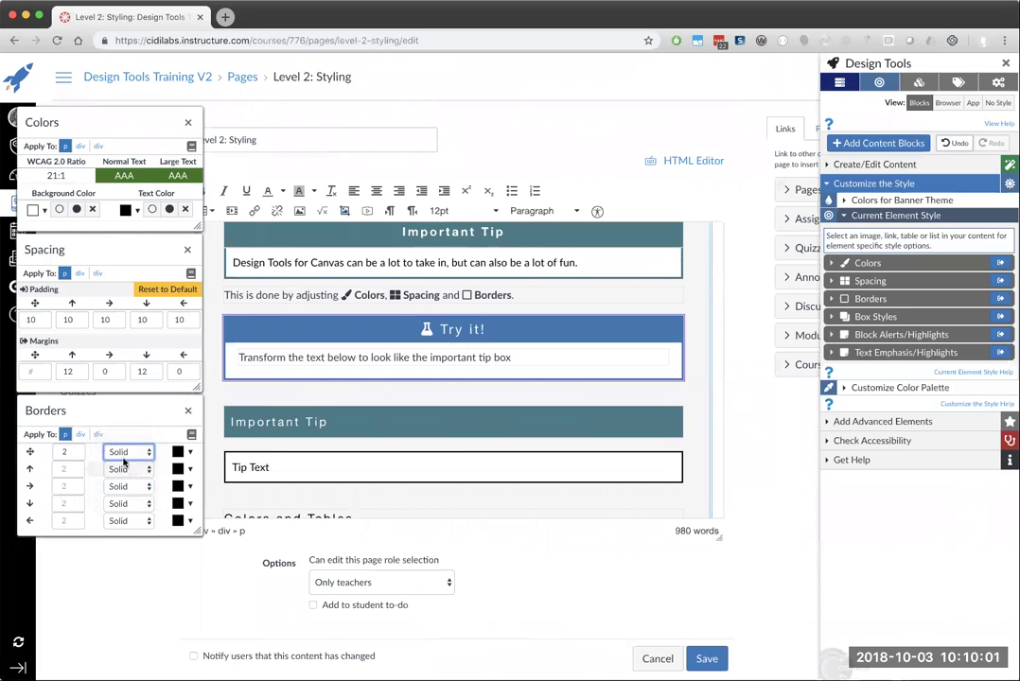
{"action": "left_click", "coordinate": [179, 452]}
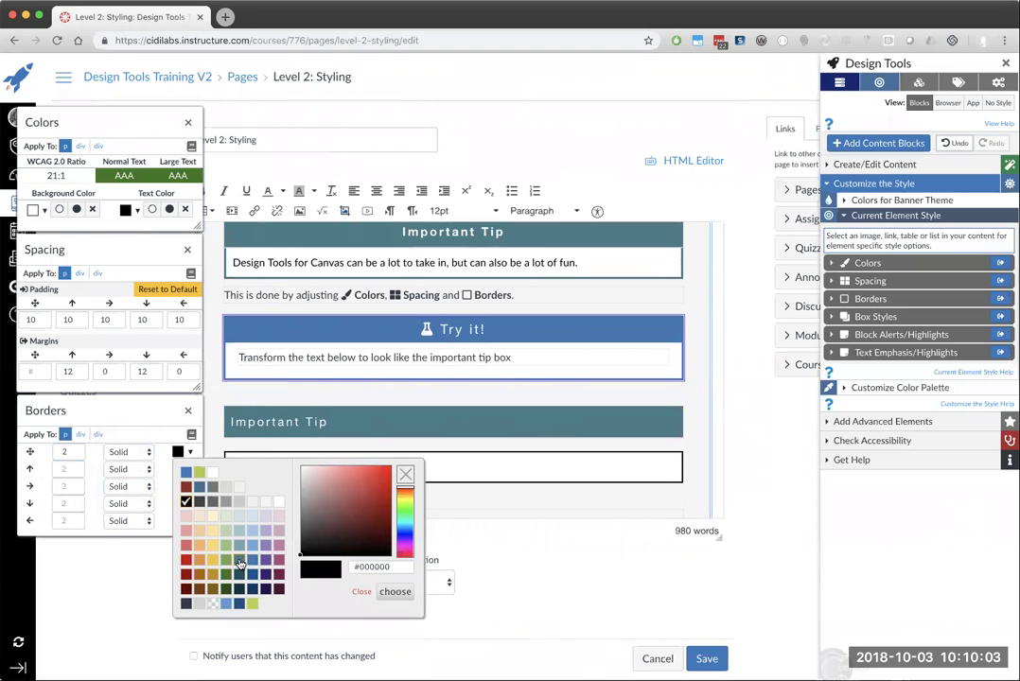
{"action": "left_click", "coordinate": [241, 564]}
{"action": "left_click", "coordinate": [319, 365]}
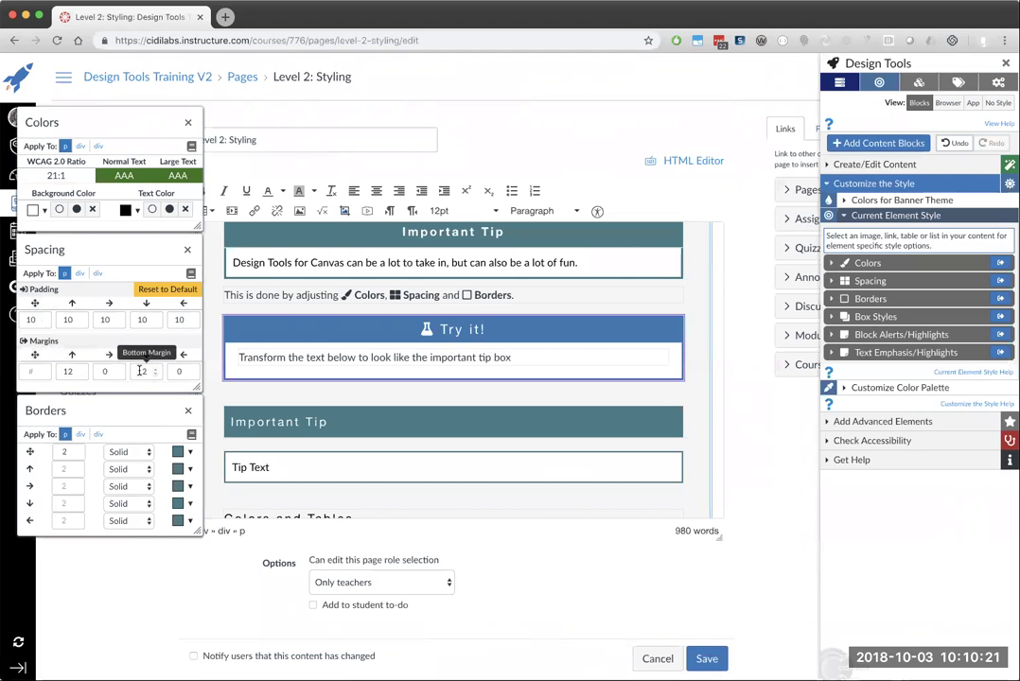
Set the Tip Text paragraph's top margin and the Important Tip heading's bottom margin to 0
{"action": "double_click", "coordinate": [72, 371]}
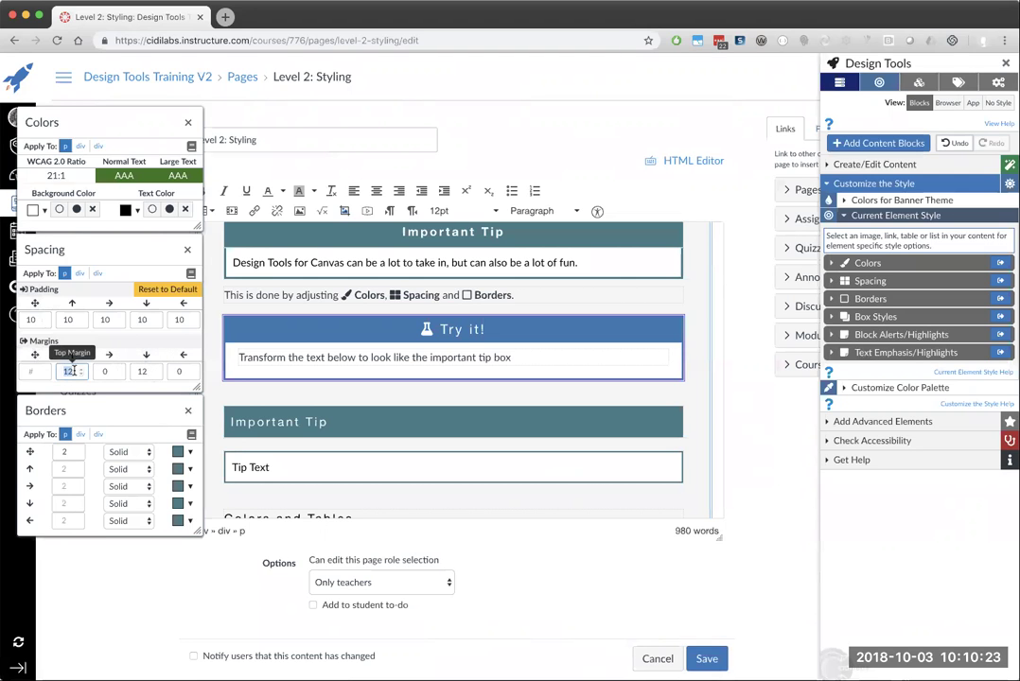
{"action": "type", "text": "0"}
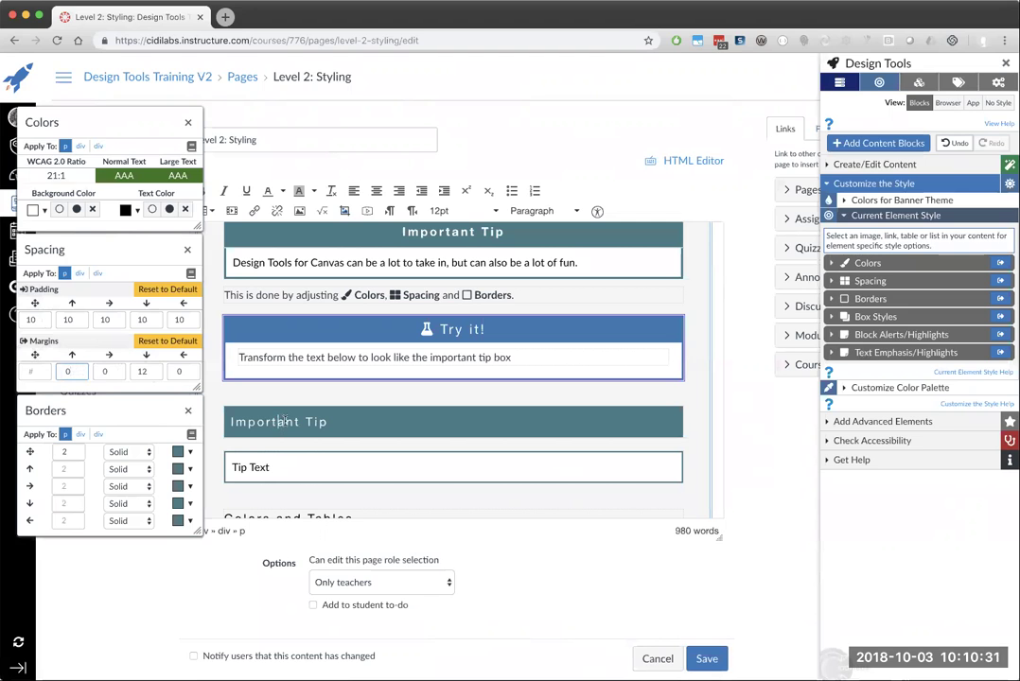
{"action": "double_click", "coordinate": [140, 371]}
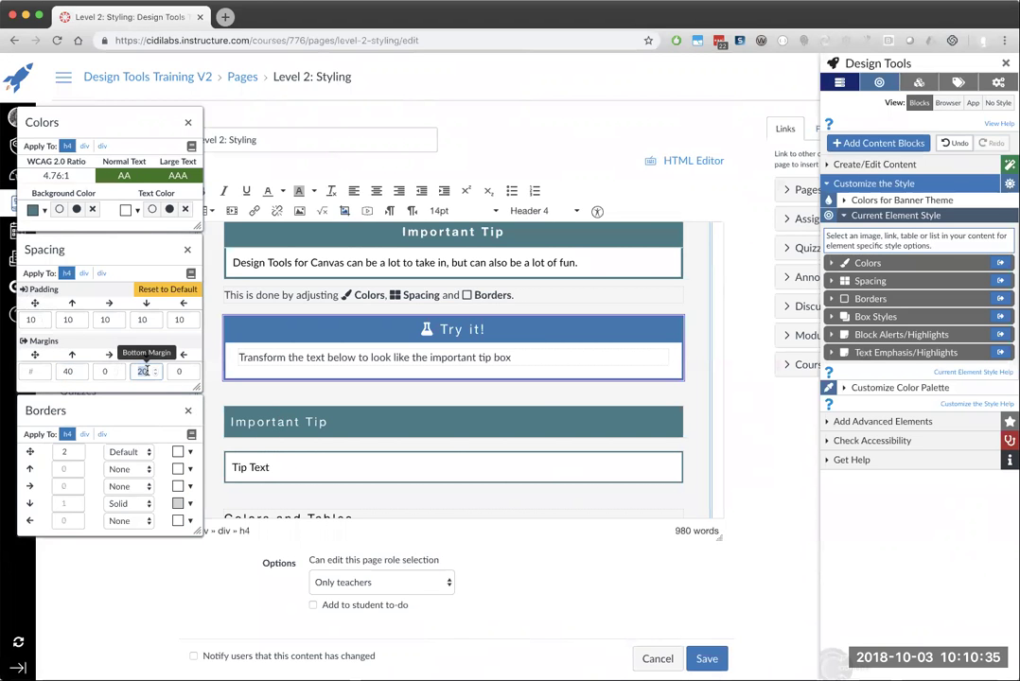
{"action": "type", "text": "0"}
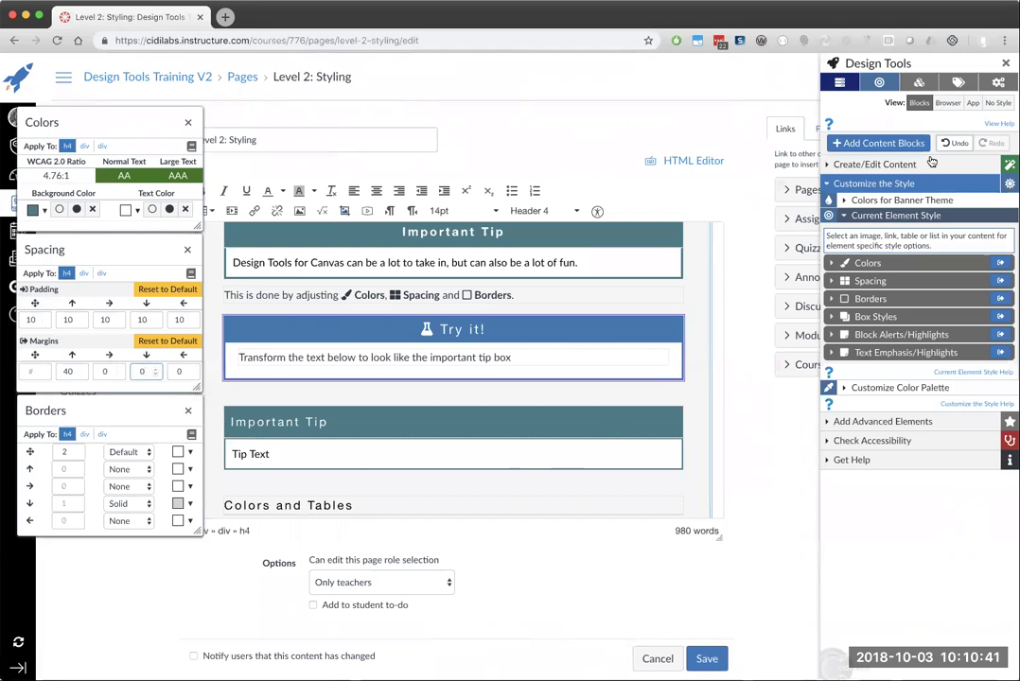
In Browser view, set the practice Important Tip heading's bottom border style to None and center its text
{"action": "left_click", "coordinate": [950, 104]}
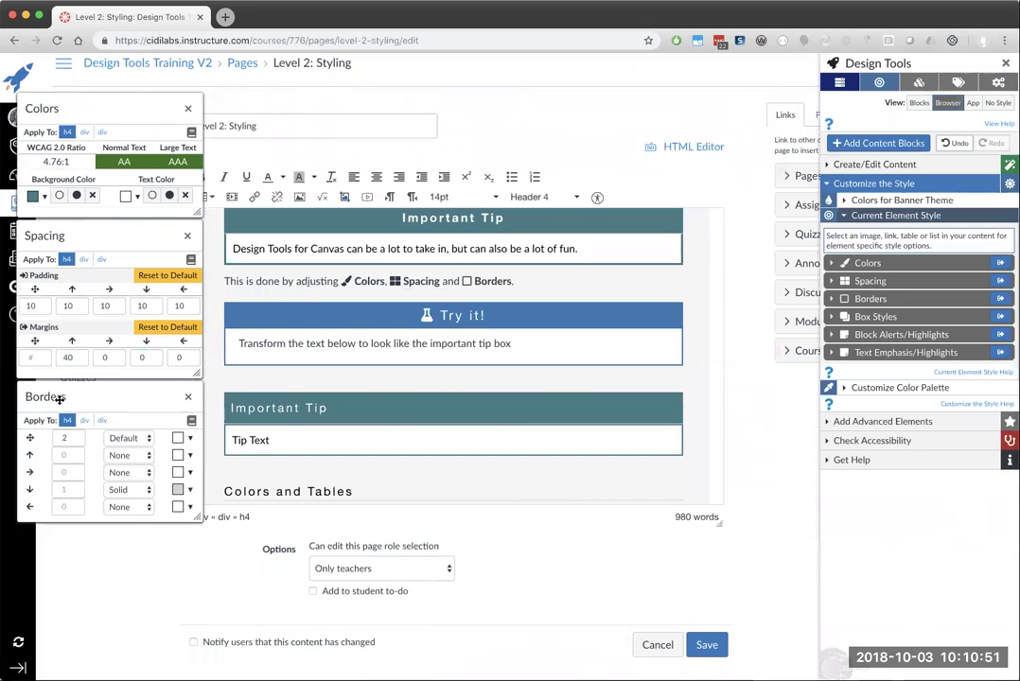
{"action": "left_click", "coordinate": [125, 492]}
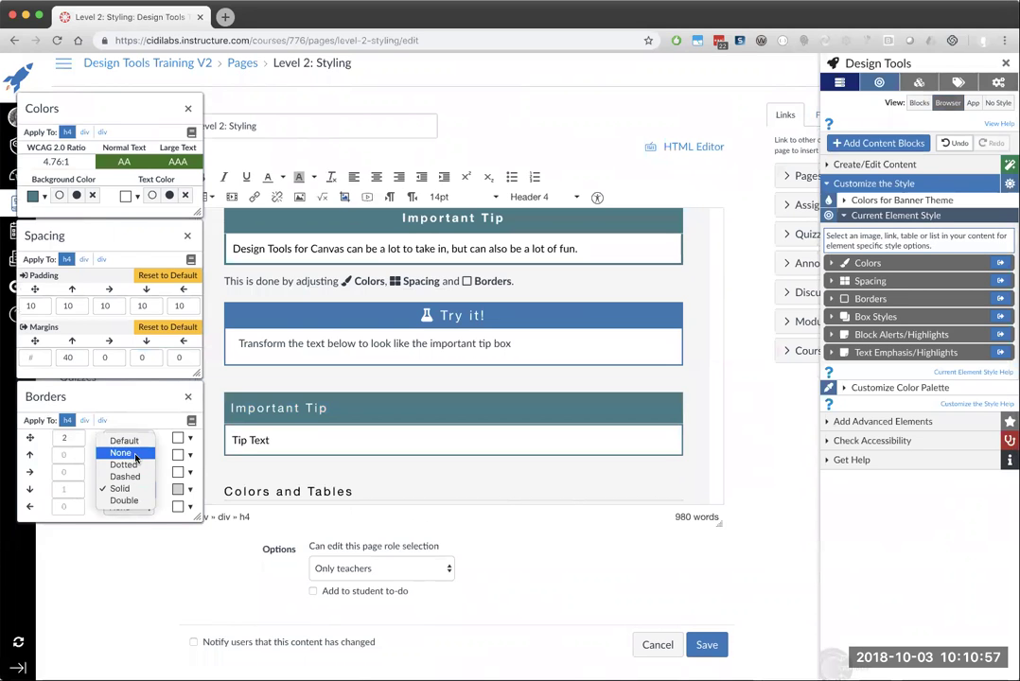
{"action": "left_click", "coordinate": [126, 454]}
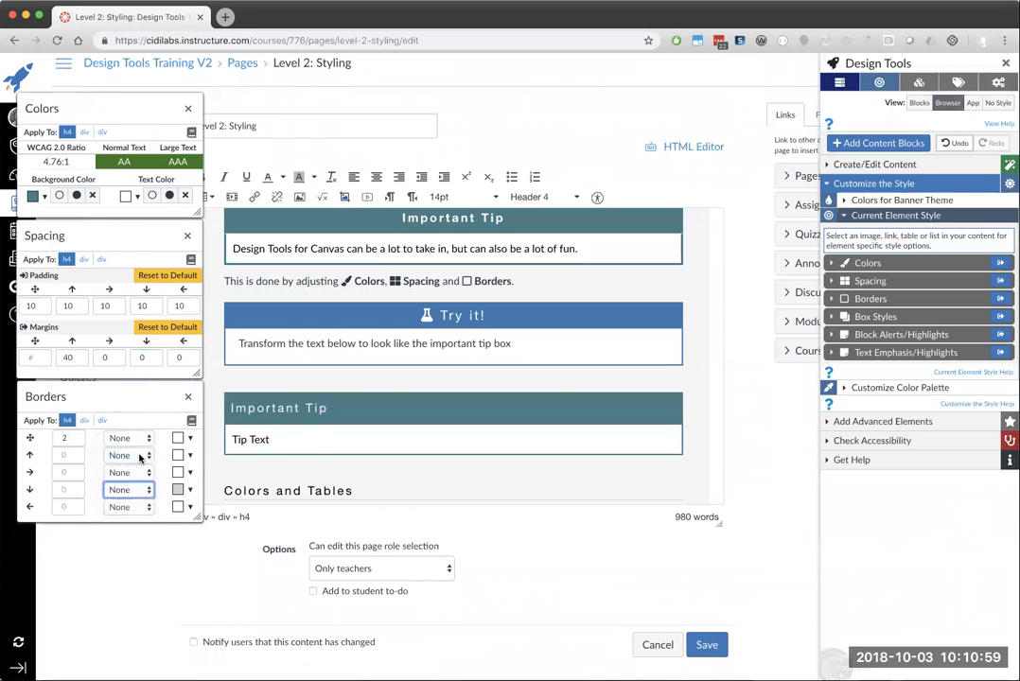
{"action": "left_click", "coordinate": [297, 408]}
{"action": "left_click", "coordinate": [376, 177]}
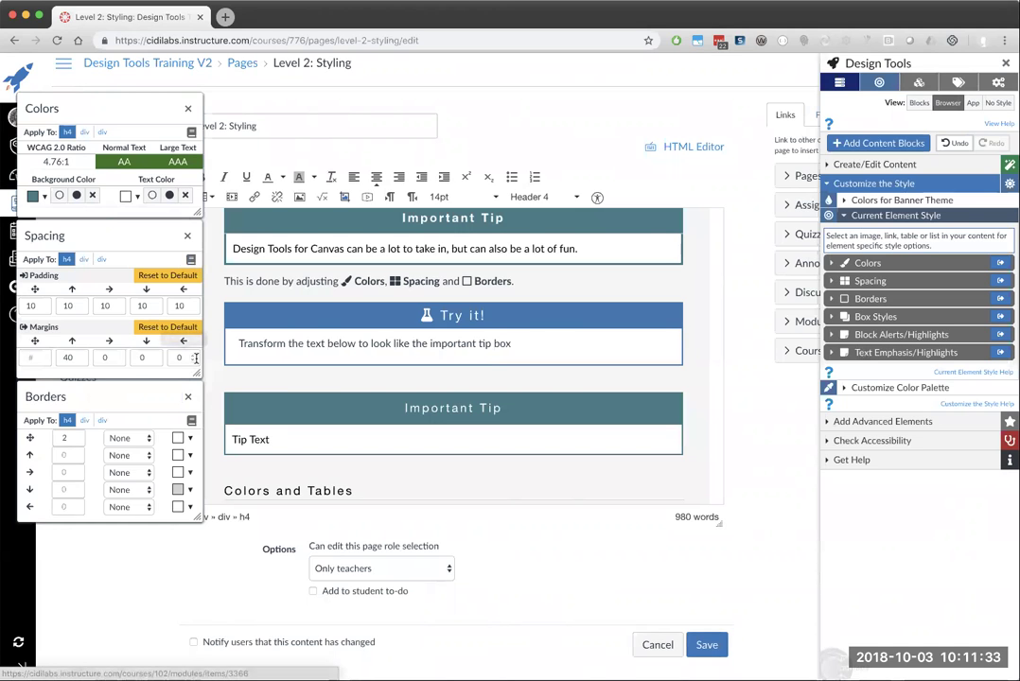
Close the floating Borders and Spacing tools and move the Colors tool down beside the page editor
{"action": "left_click", "coordinate": [188, 397]}
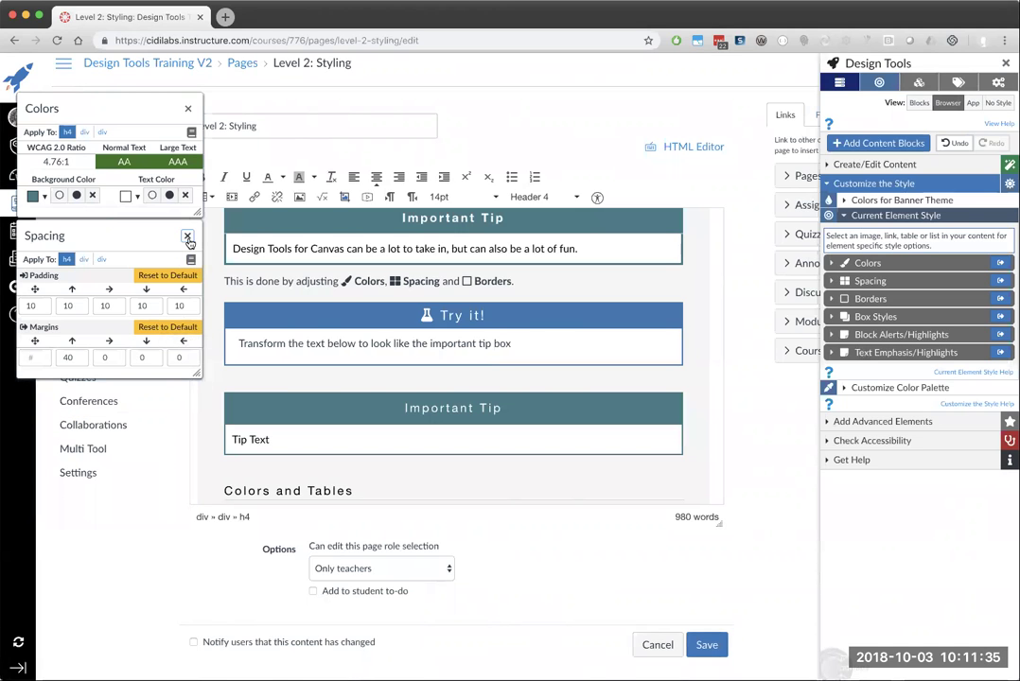
{"action": "left_click", "coordinate": [187, 238]}
{"action": "left_click_drag", "start_coordinate": [143, 103], "coordinate": [153, 276]}
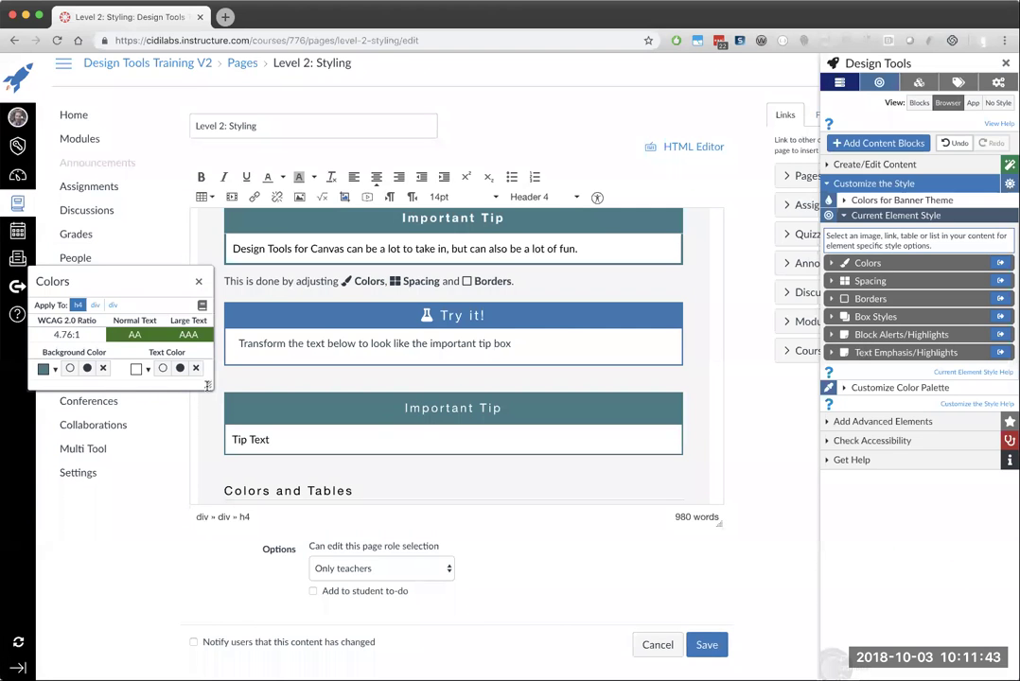
Darken the background color of the practice Important Tip heading by several shades
{"action": "left_click", "coordinate": [87, 369]}
{"action": "left_click", "coordinate": [87, 369]}
{"action": "left_click", "coordinate": [87, 369]}
{"action": "left_click", "coordinate": [87, 370]}
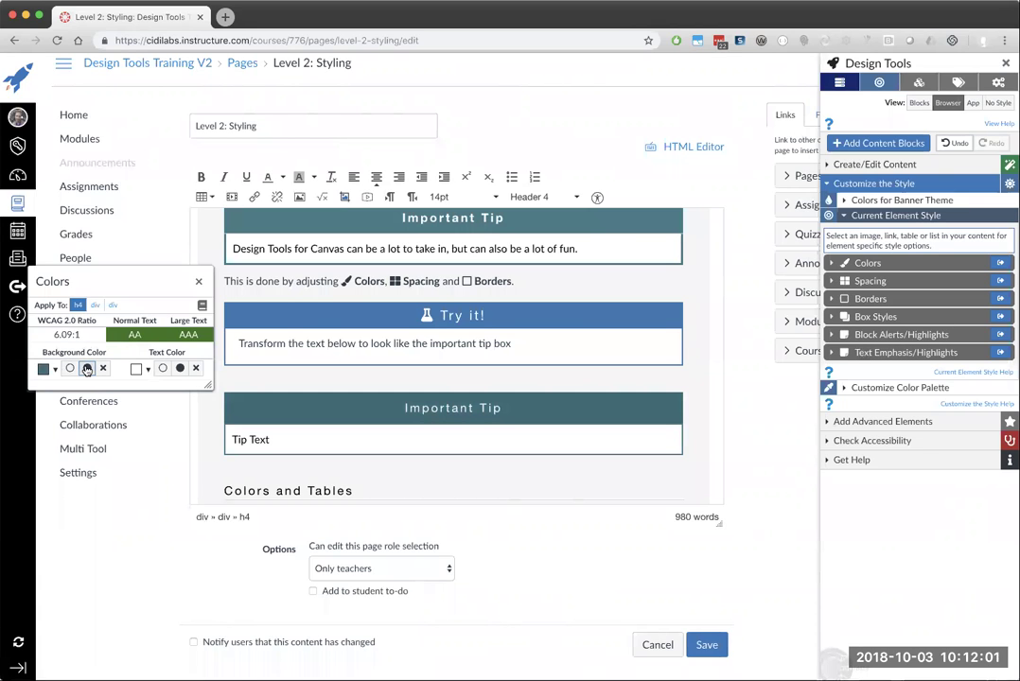
{"action": "left_click", "coordinate": [87, 369]}
Give the whole header row of the Colors and Tables table a blue background, applied to its tr element
{"action": "scroll", "coordinate": [466, 349], "scroll_direction": "down", "scroll_amount": 3}
{"action": "scroll", "coordinate": [465, 352], "scroll_direction": "down", "scroll_amount": 2}
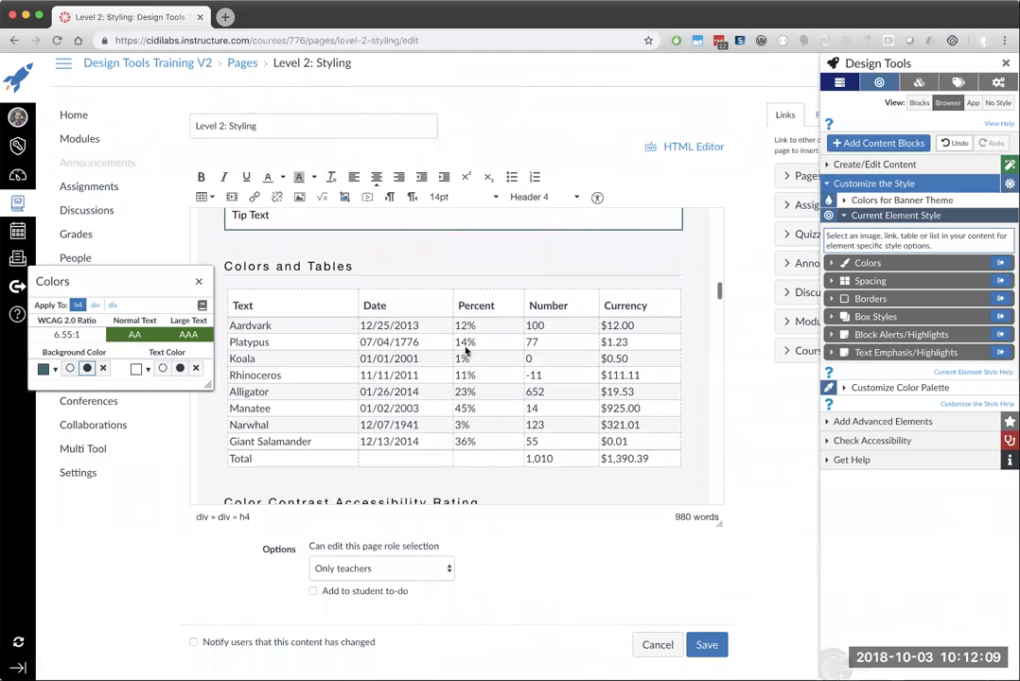
{"action": "left_click", "coordinate": [257, 305]}
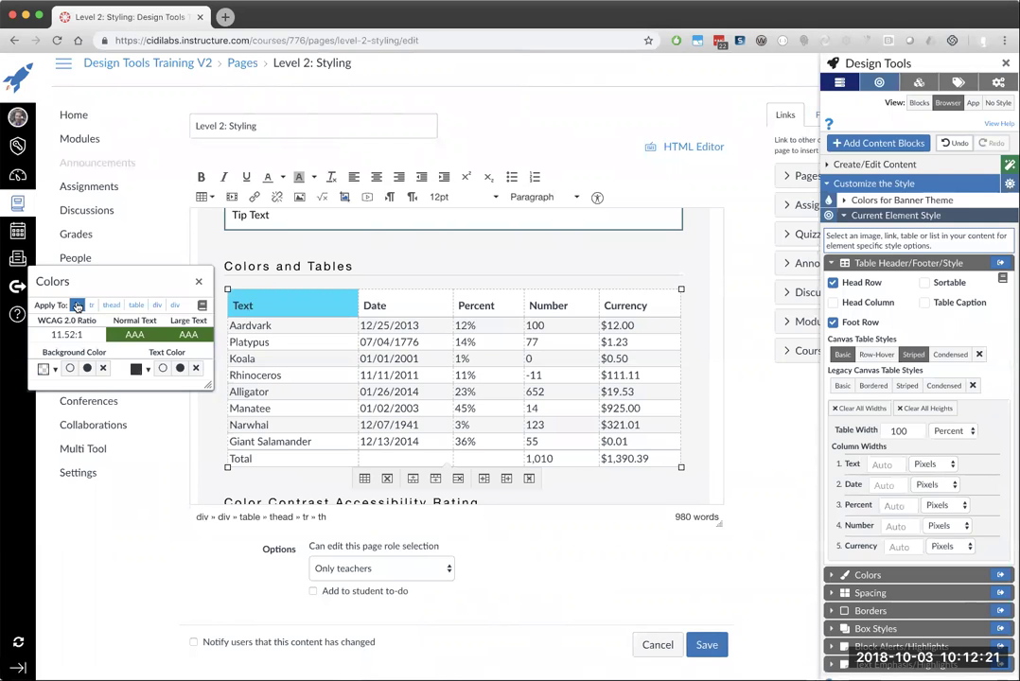
{"action": "left_click", "coordinate": [78, 306]}
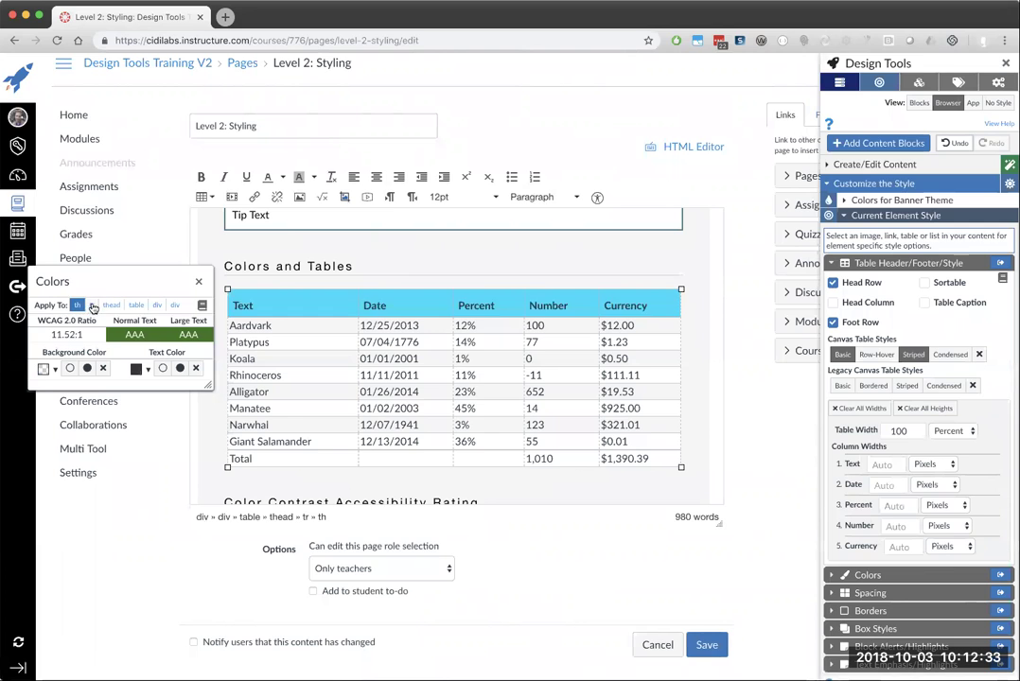
{"action": "left_click", "coordinate": [92, 306]}
{"action": "left_click", "coordinate": [45, 368]}
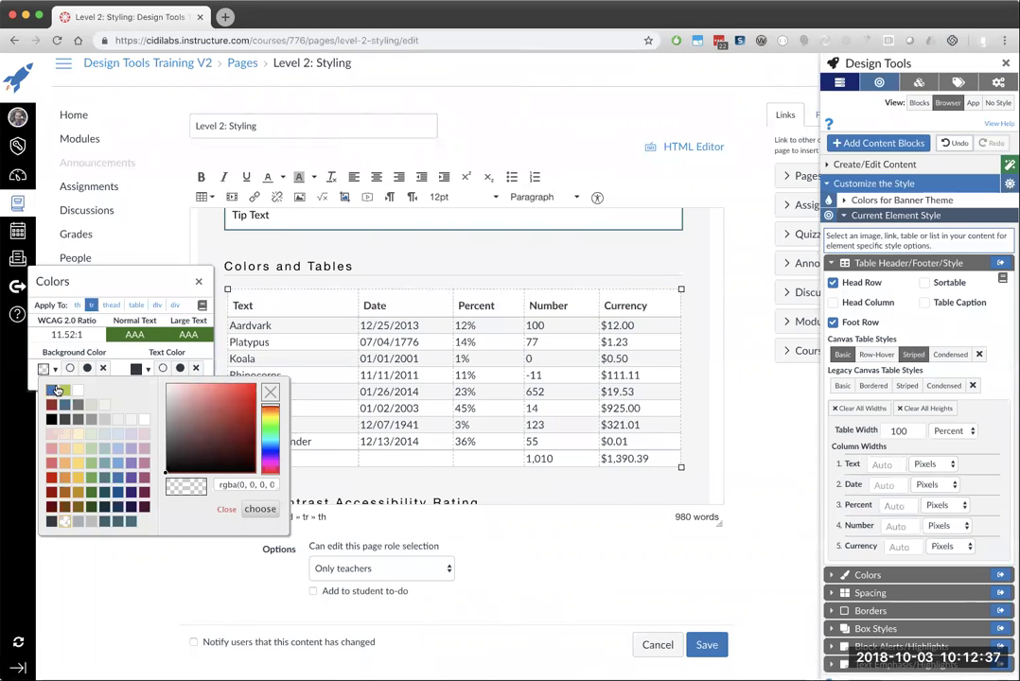
{"action": "left_click", "coordinate": [64, 405]}
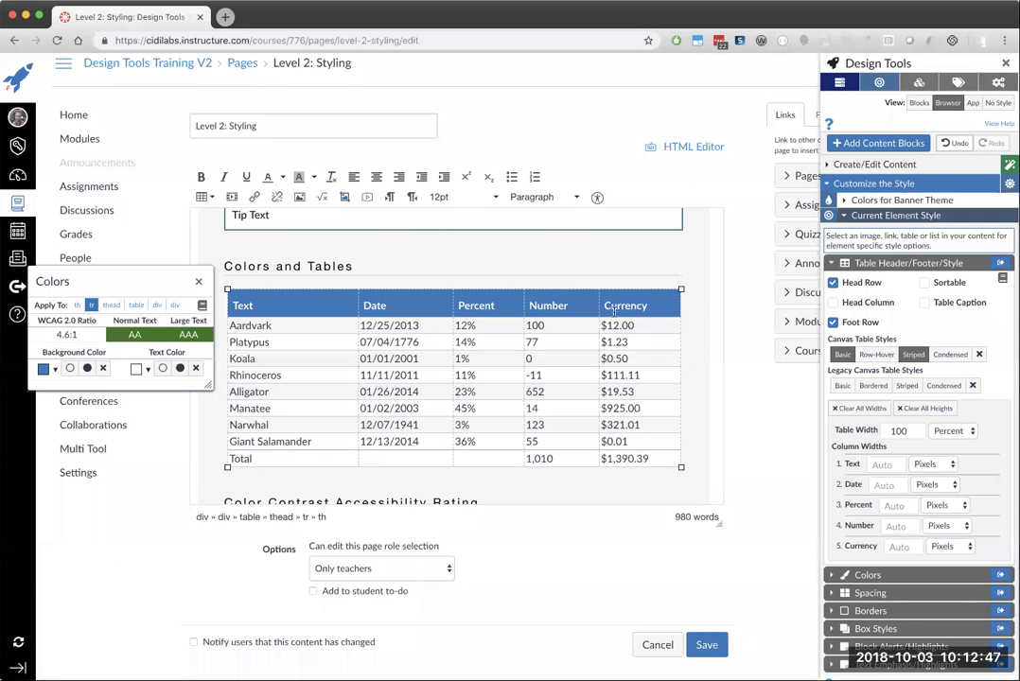
Set the background of the "Some basic text" paragraph below Beware of Complex Styling to blue
{"action": "scroll", "coordinate": [423, 350], "scroll_direction": "down", "scroll_amount": 2}
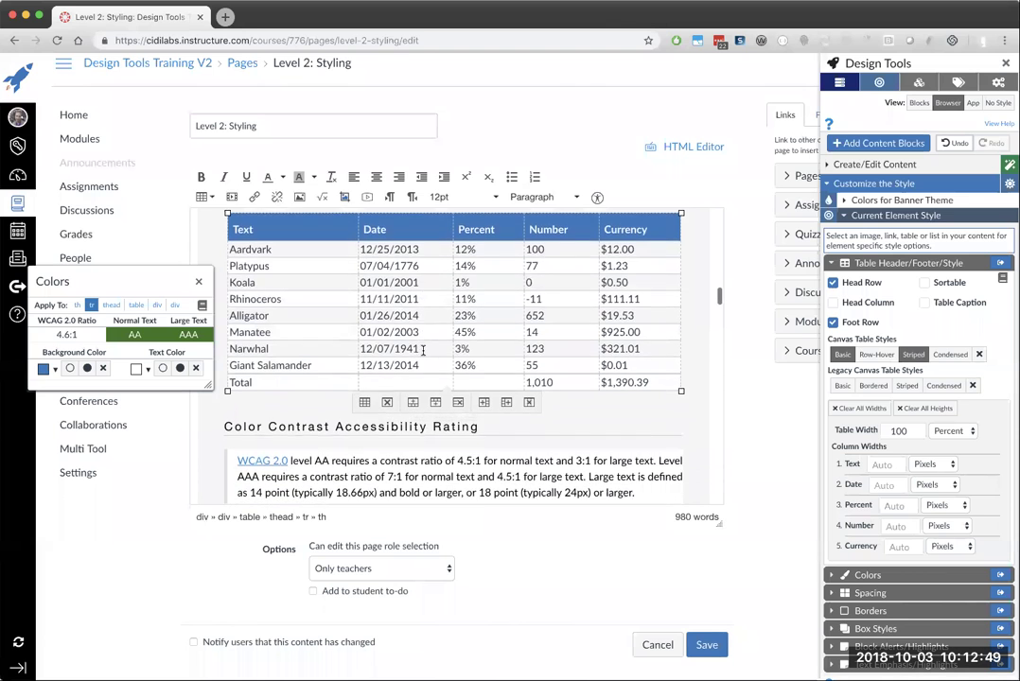
{"action": "scroll", "coordinate": [423, 350], "scroll_direction": "down", "scroll_amount": 6}
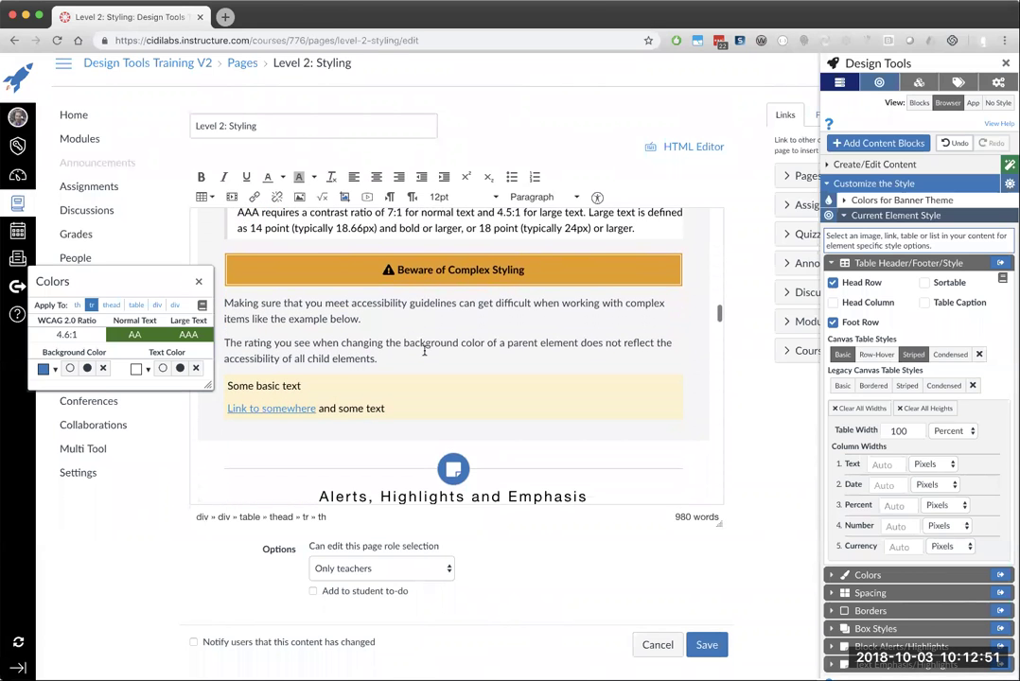
{"action": "left_click", "coordinate": [256, 386]}
{"action": "left_click", "coordinate": [46, 371]}
{"action": "left_click", "coordinate": [119, 479]}
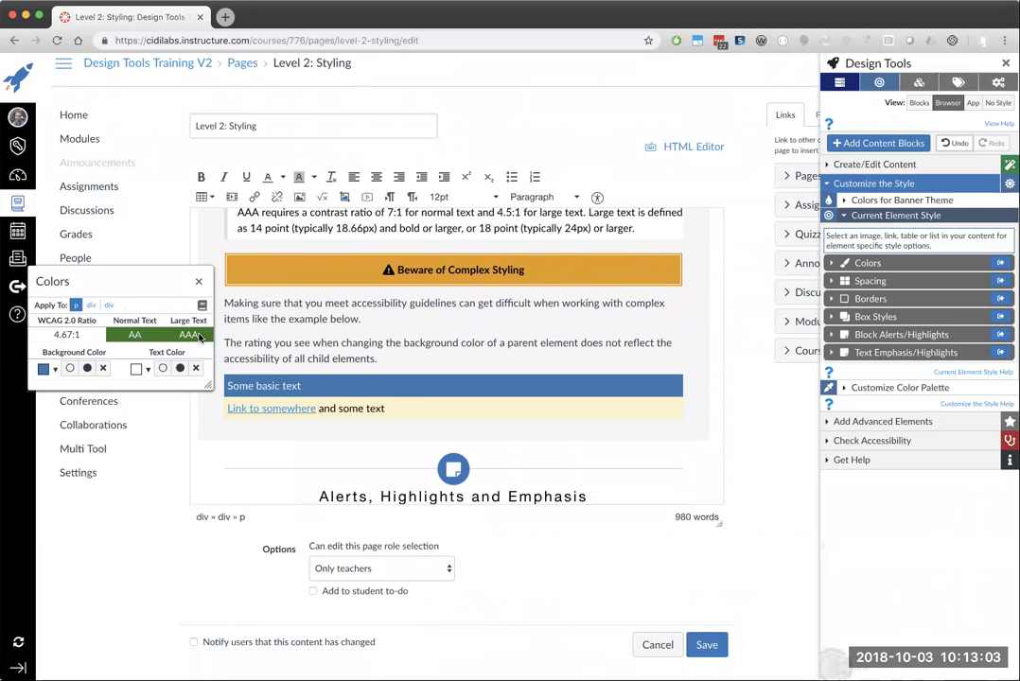
Set the background of the paragraph containing "Link to somewhere and some text" to the same blue
{"action": "left_click", "coordinate": [350, 408]}
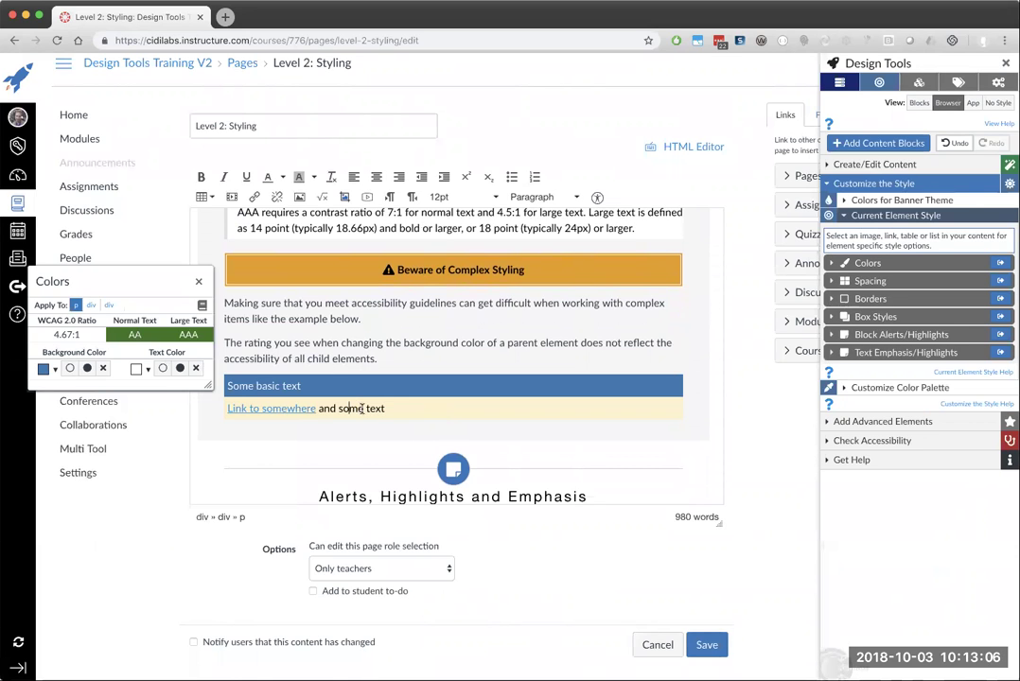
{"action": "left_click", "coordinate": [55, 369]}
{"action": "left_click", "coordinate": [120, 480]}
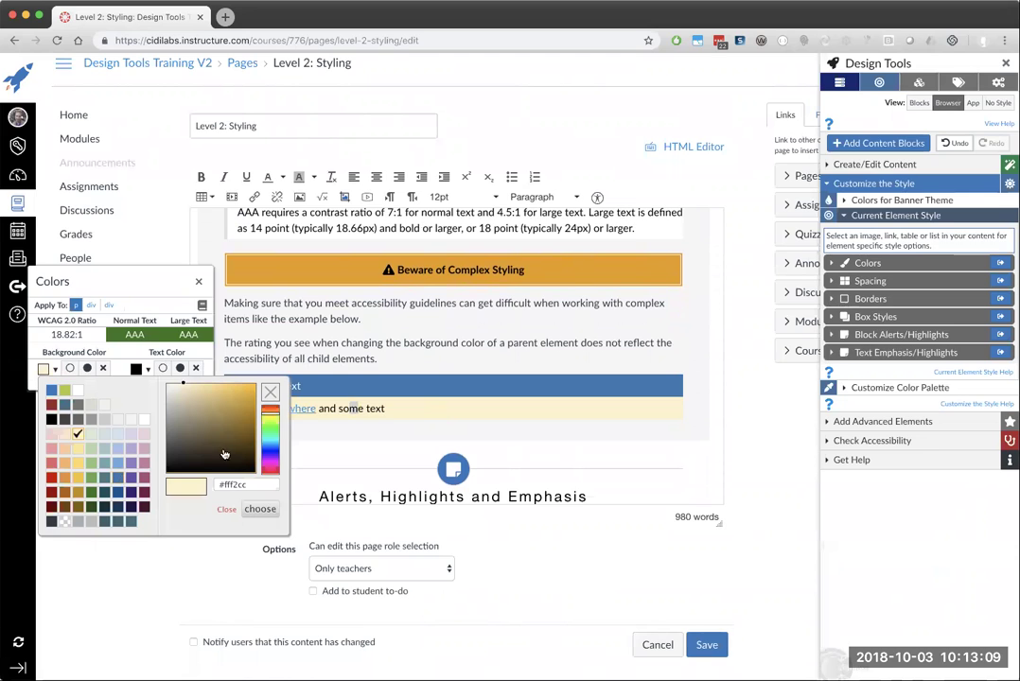
{"action": "left_click", "coordinate": [123, 331]}
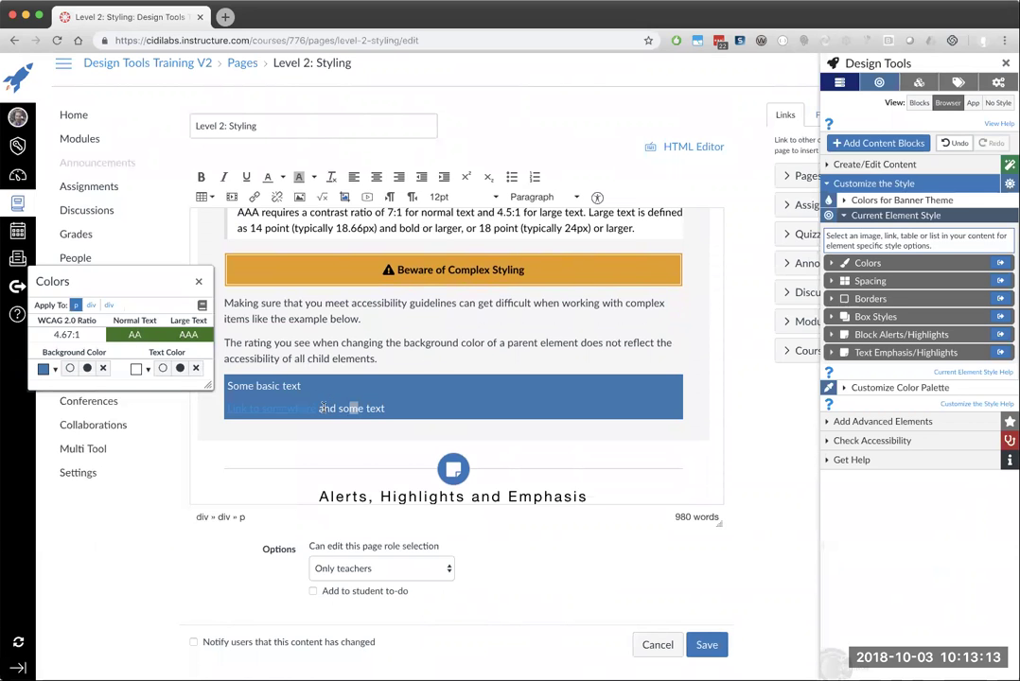
Change the text color of the "Link to somewhere" link to white
{"action": "left_click", "coordinate": [269, 408]}
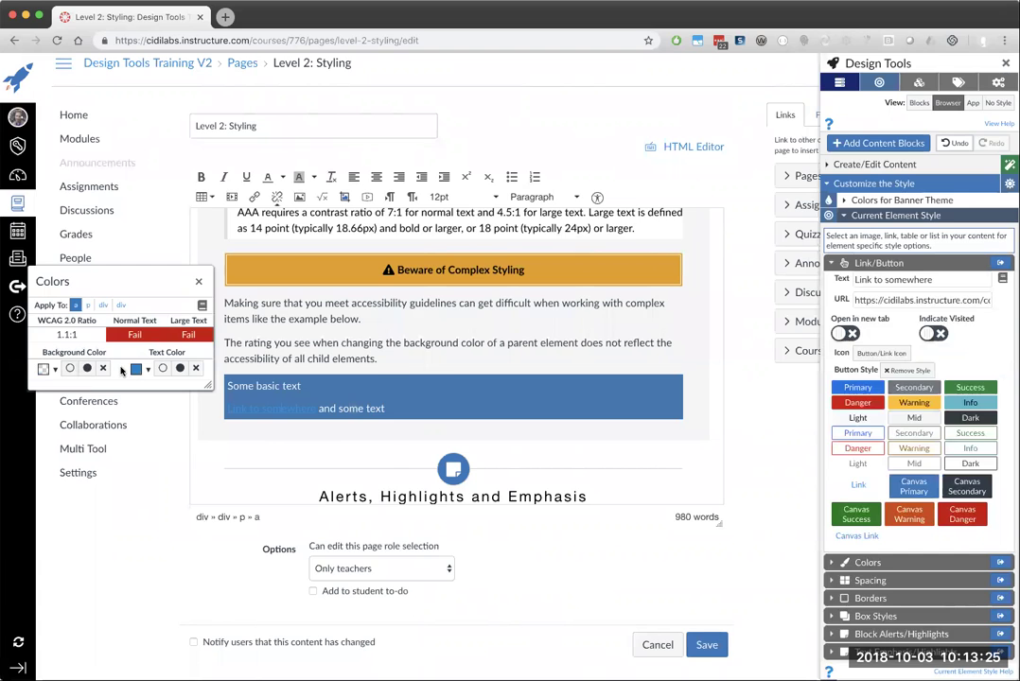
{"action": "left_click", "coordinate": [139, 370]}
{"action": "left_click", "coordinate": [176, 391]}
{"action": "left_click", "coordinate": [450, 386]}
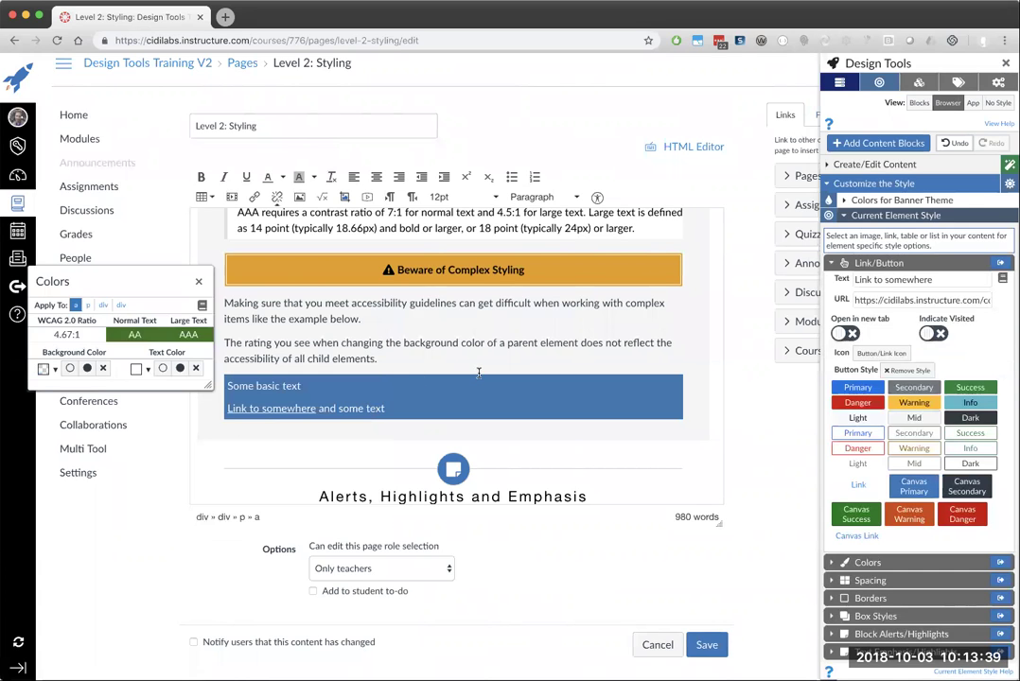
Examine the block alert, message heading, message block and callout examples in the Alerts, Highlights and Emphasis section
{"action": "scroll", "coordinate": [479, 373], "scroll_direction": "down", "scroll_amount": 5}
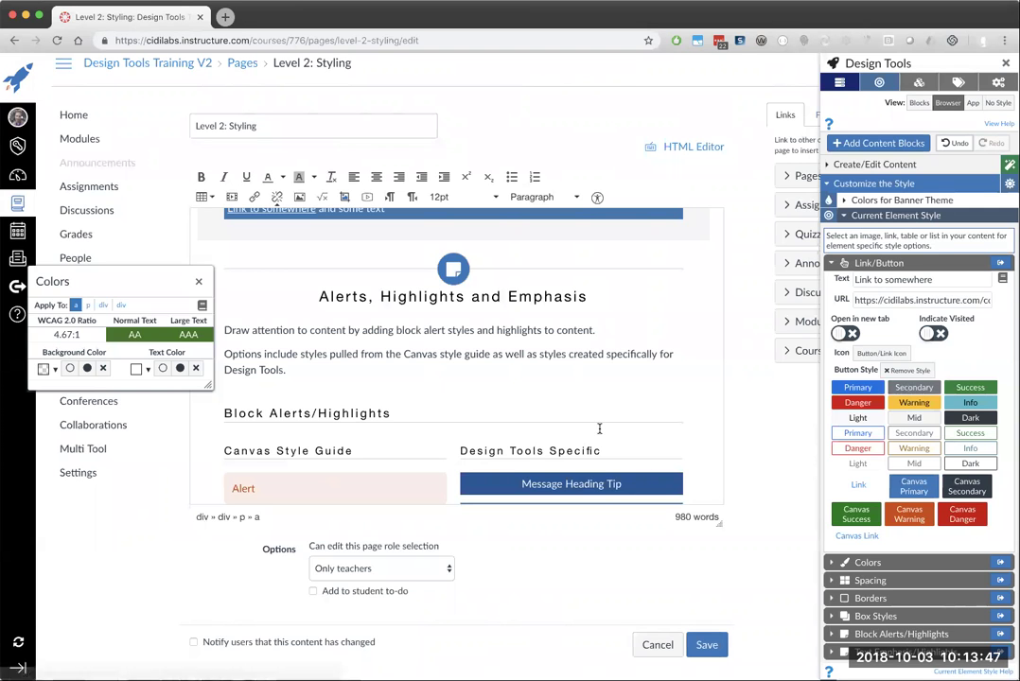
{"action": "scroll", "coordinate": [599, 428], "scroll_direction": "down", "scroll_amount": 3}
{"action": "scroll", "coordinate": [599, 428], "scroll_direction": "down", "scroll_amount": 2}
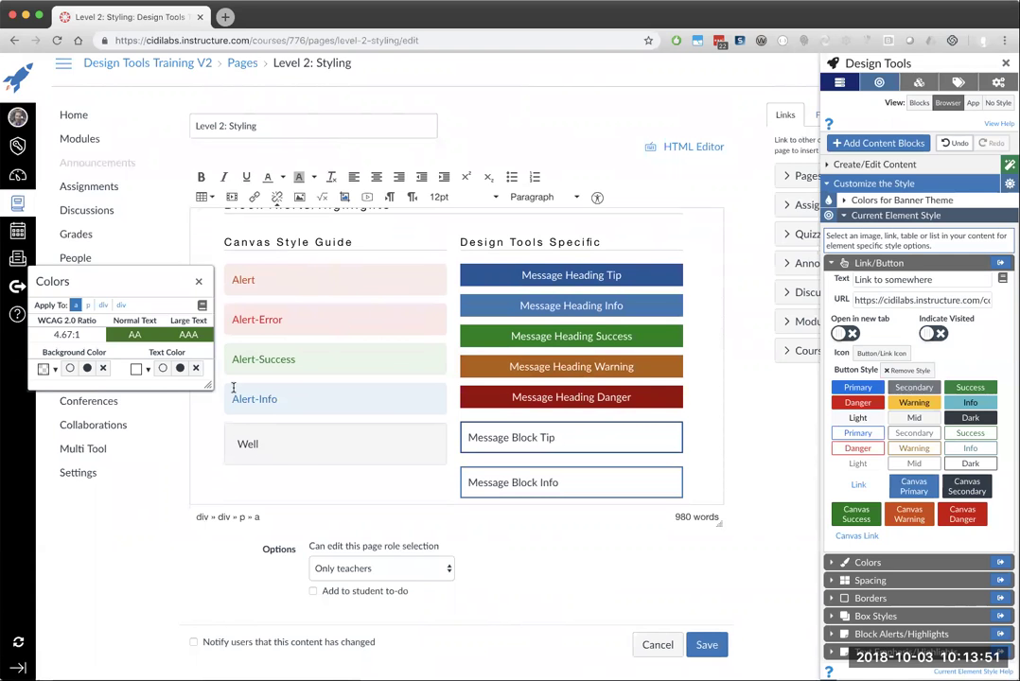
{"action": "scroll", "coordinate": [626, 320], "scroll_direction": "down", "scroll_amount": 10}
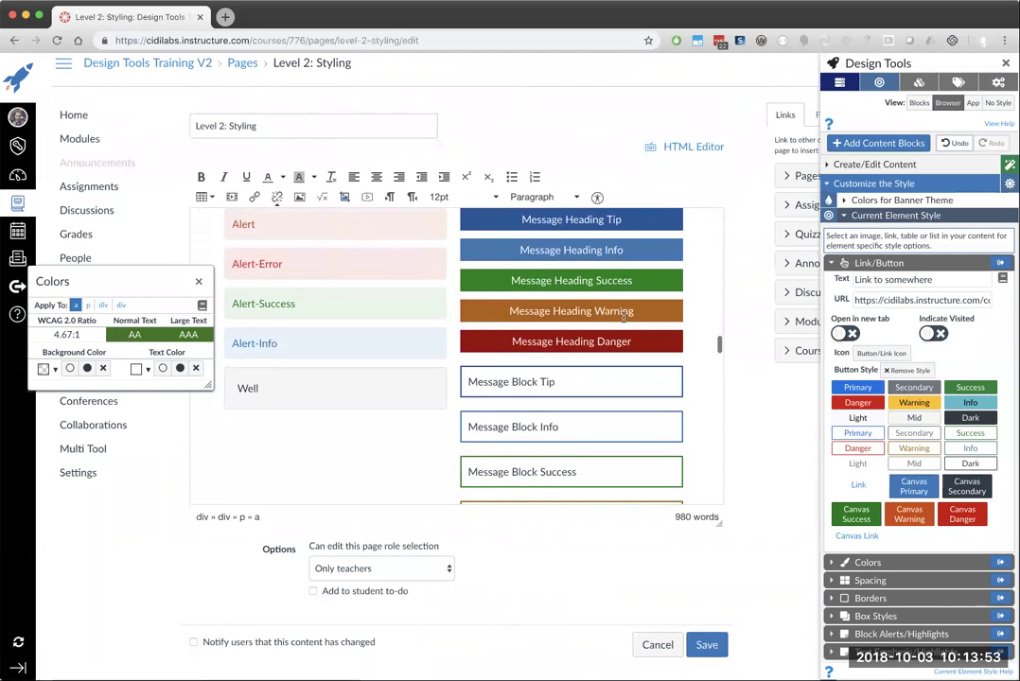
{"action": "scroll", "coordinate": [624, 321], "scroll_direction": "down", "scroll_amount": 3}
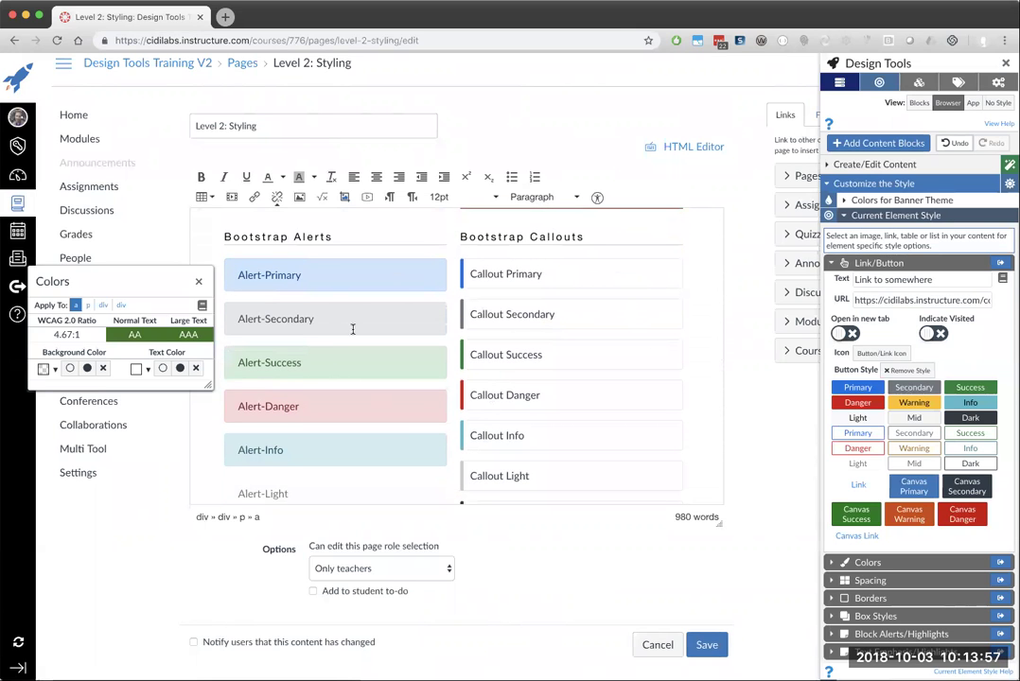
{"action": "scroll", "coordinate": [439, 338], "scroll_direction": "down", "scroll_amount": 3}
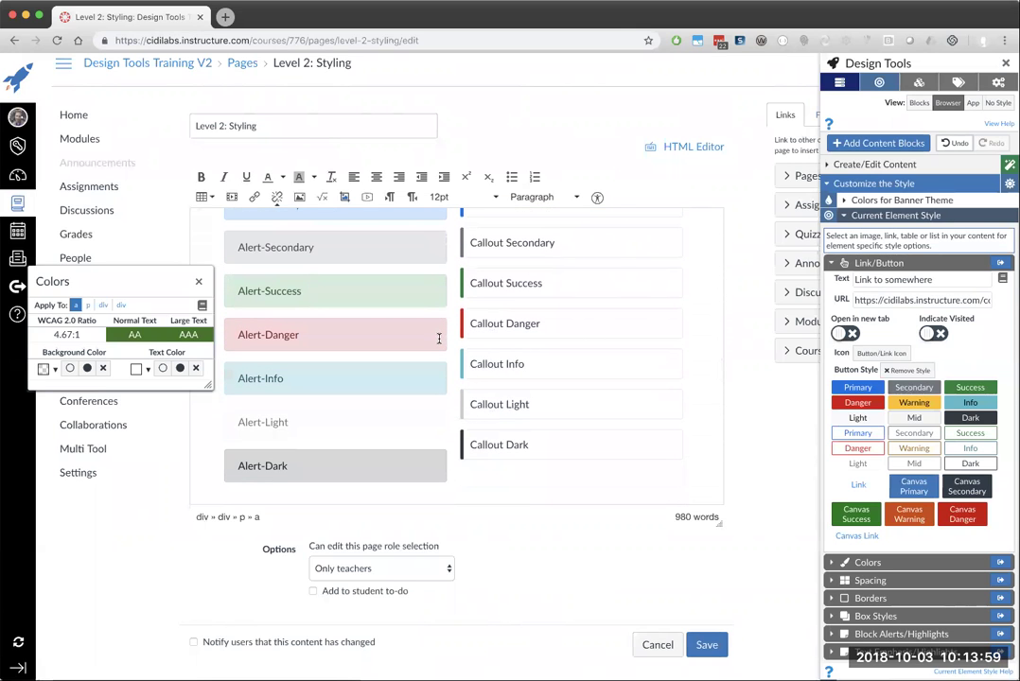
{"action": "scroll", "coordinate": [442, 340], "scroll_direction": "down", "scroll_amount": 9}
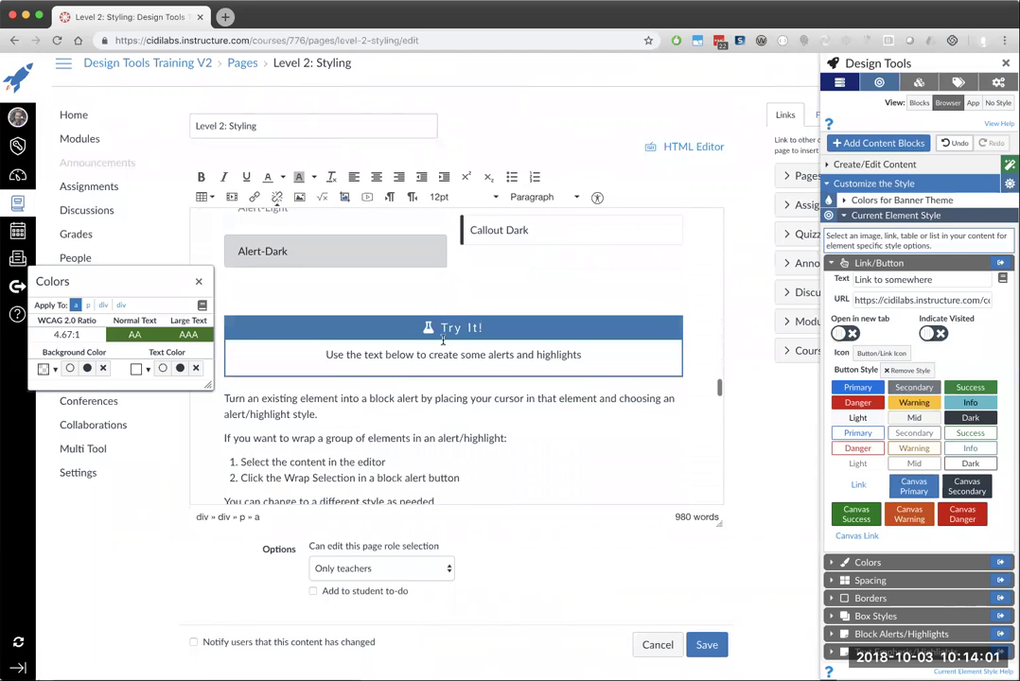
Open the floating Block Alerts/Highlights tool with the cursor in the "Turn an existing element into a block alert" paragraph
{"action": "left_click", "coordinate": [395, 390]}
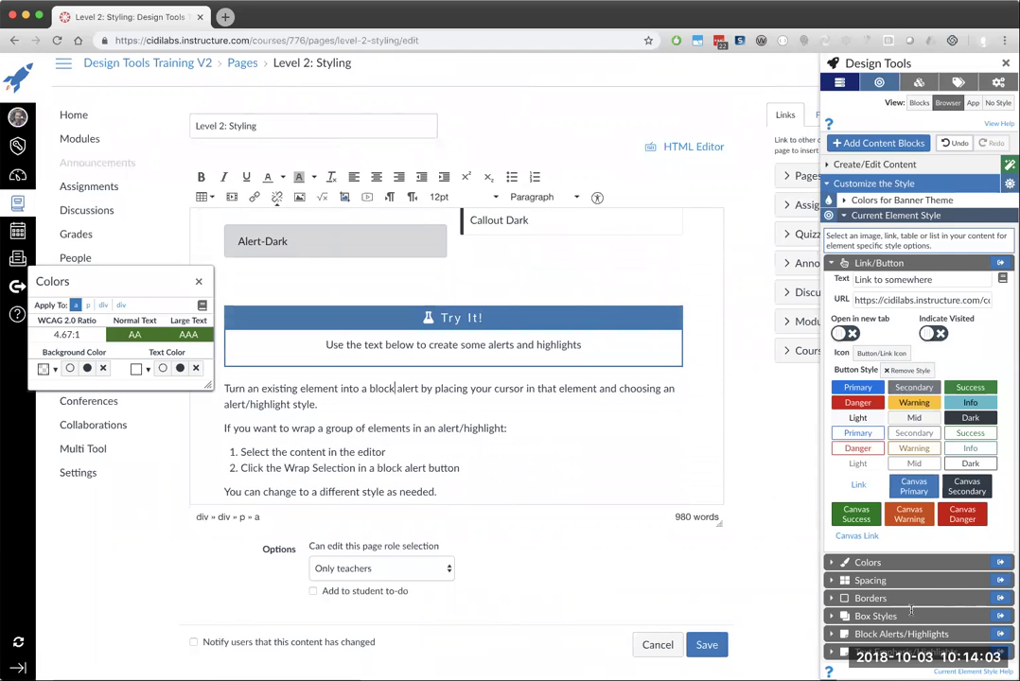
{"action": "left_click", "coordinate": [845, 535]}
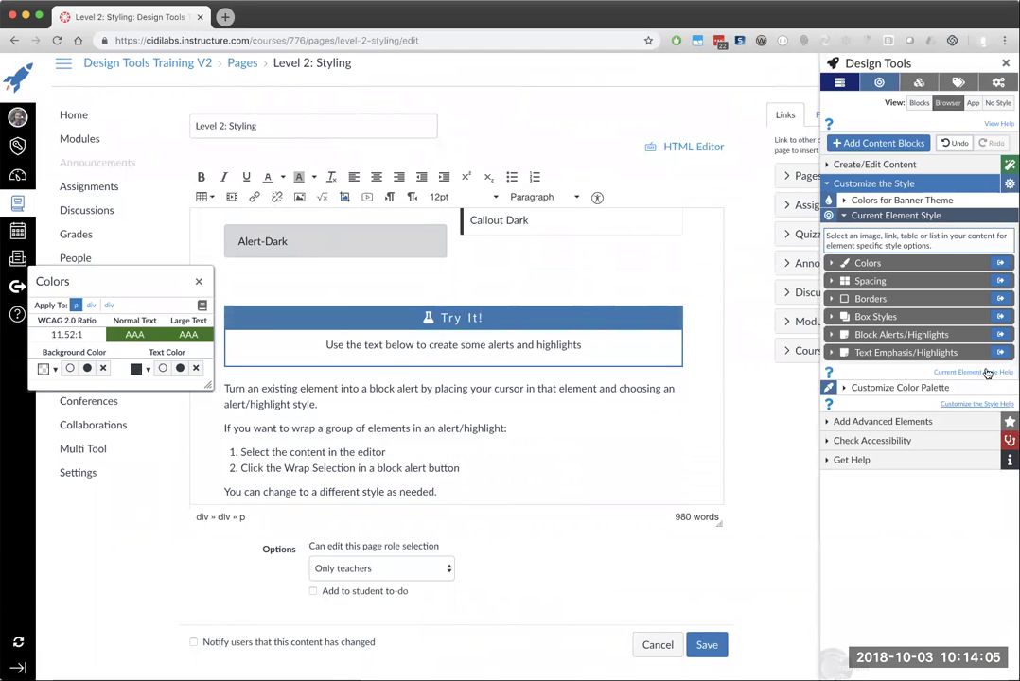
{"action": "left_click", "coordinate": [1000, 334]}
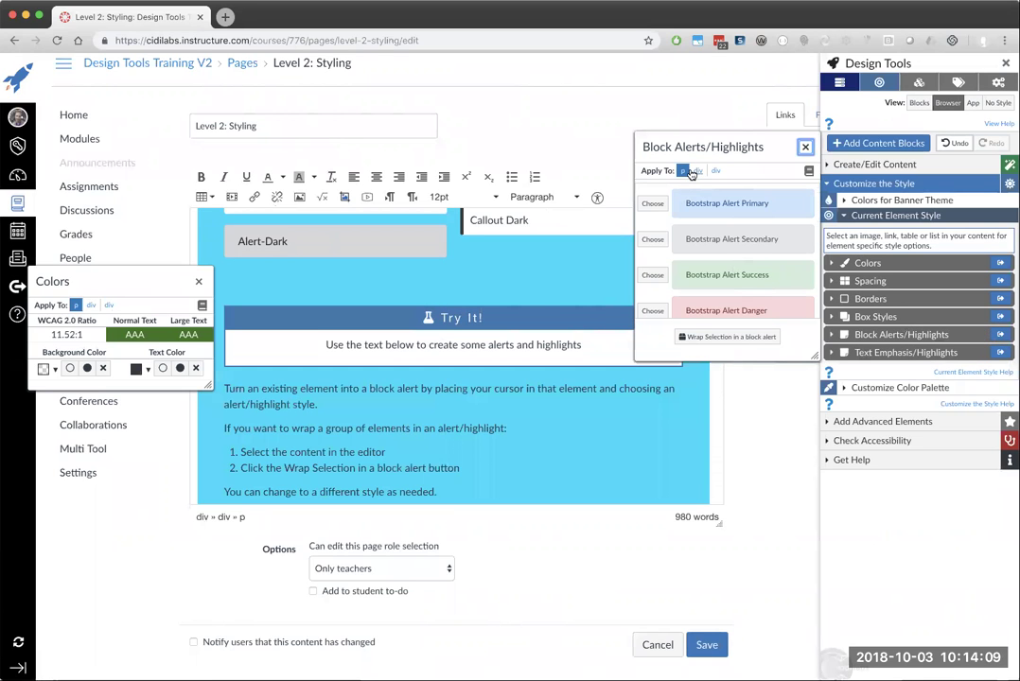
{"action": "left_click", "coordinate": [393, 388]}
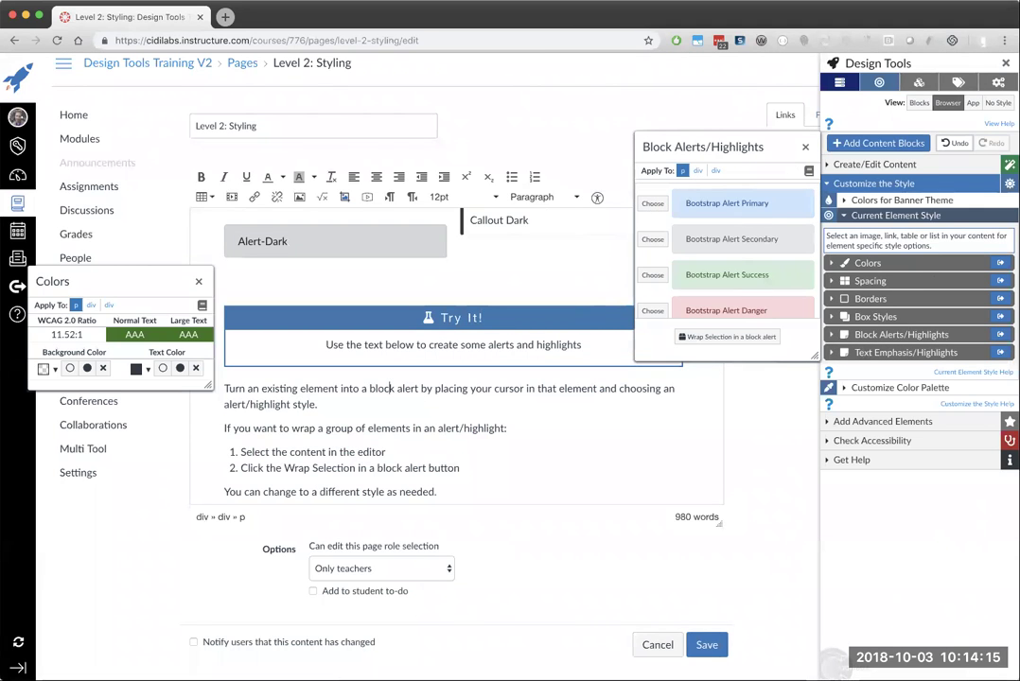
Try the Bootstrap Alert Primary, Bootstrap Callout Primary, Message Heading Tip and Message Block Success styles on the paragraph, and remove the alert style
{"action": "left_click", "coordinate": [650, 204]}
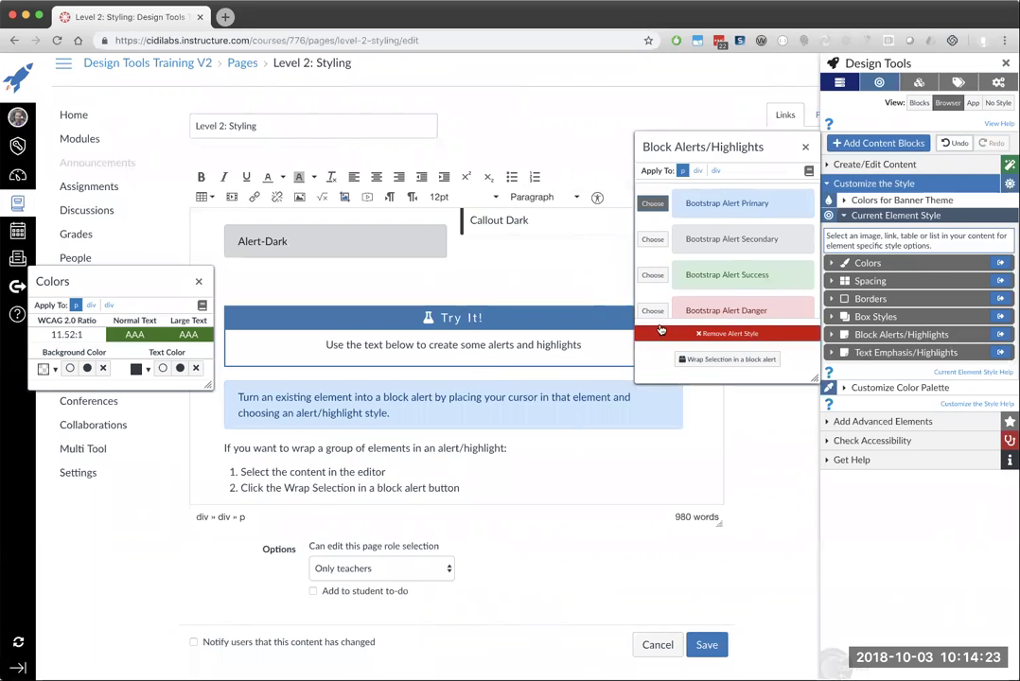
{"action": "scroll", "coordinate": [682, 289], "scroll_direction": "down", "scroll_amount": 4}
{"action": "scroll", "coordinate": [667, 282], "scroll_direction": "down", "scroll_amount": 1}
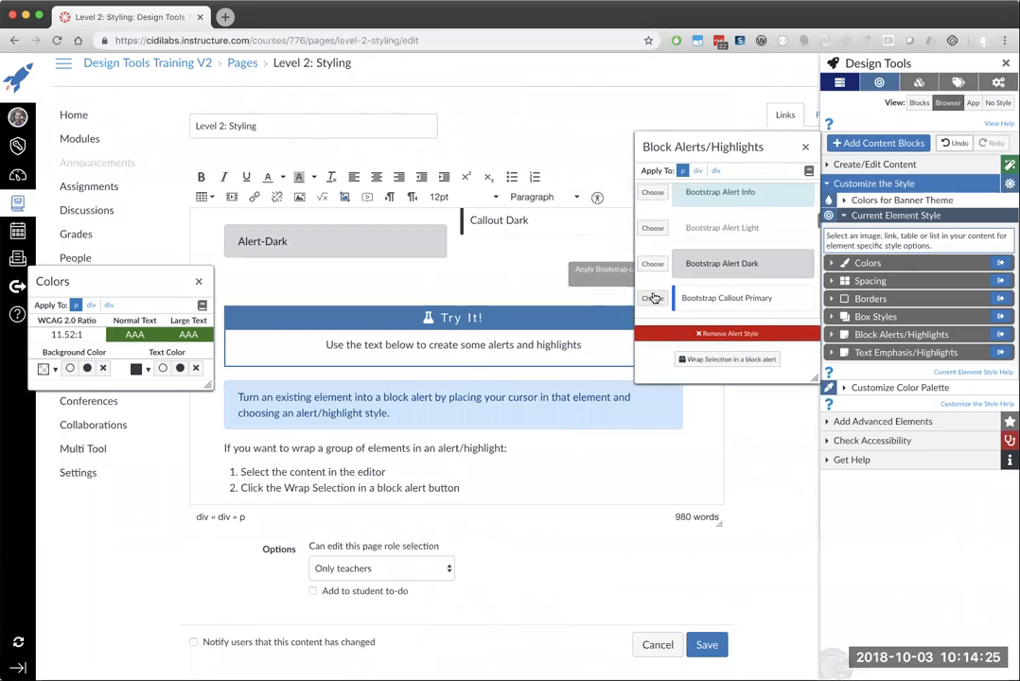
{"action": "left_click", "coordinate": [653, 296]}
{"action": "scroll", "coordinate": [653, 295], "scroll_direction": "down", "scroll_amount": 1}
{"action": "scroll", "coordinate": [654, 288], "scroll_direction": "down", "scroll_amount": 3}
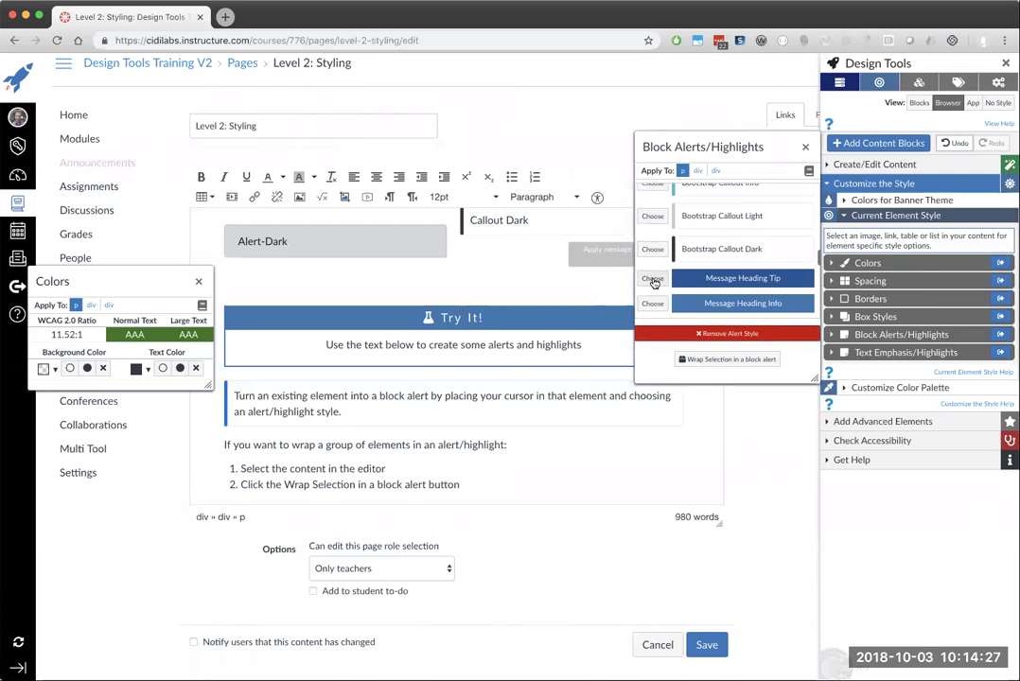
{"action": "left_click", "coordinate": [652, 280]}
{"action": "scroll", "coordinate": [658, 280], "scroll_direction": "down", "scroll_amount": 2}
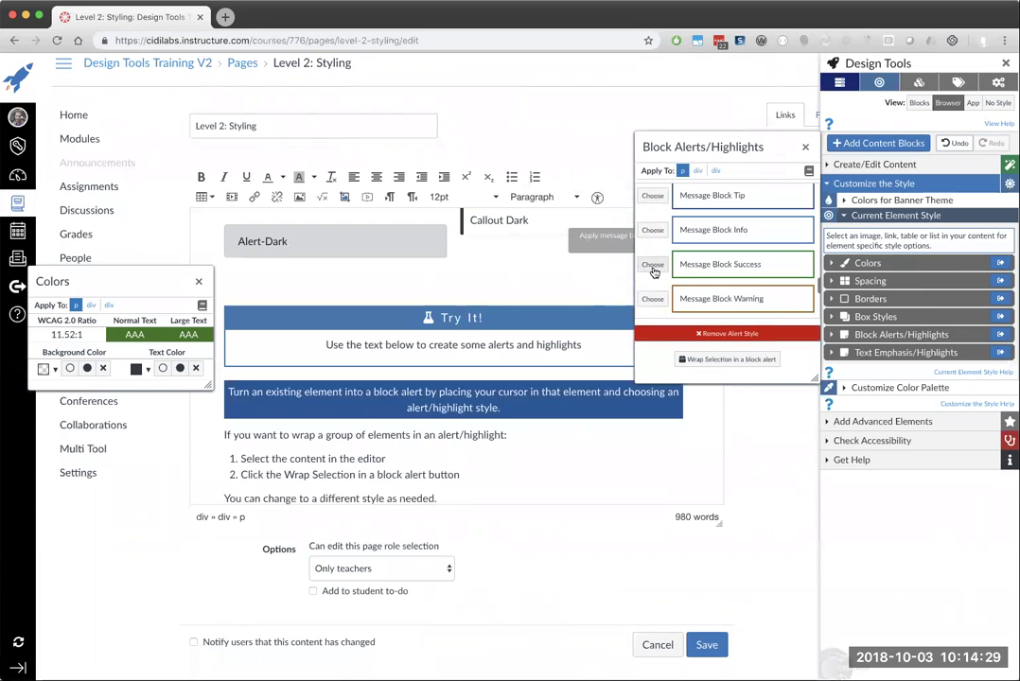
{"action": "left_click", "coordinate": [653, 265]}
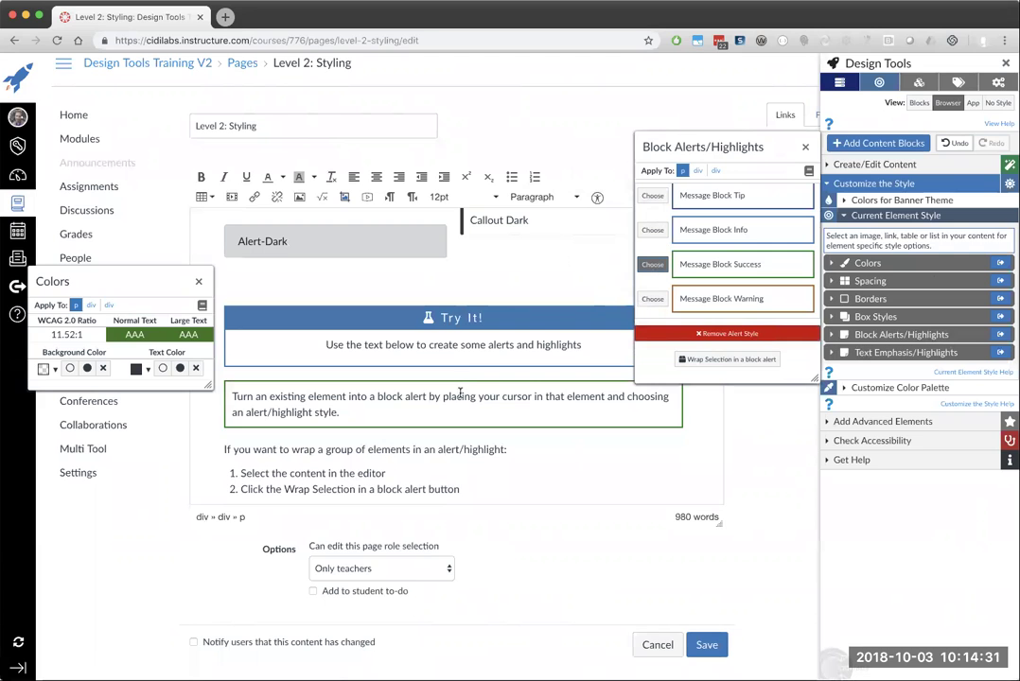
{"action": "left_click", "coordinate": [731, 335]}
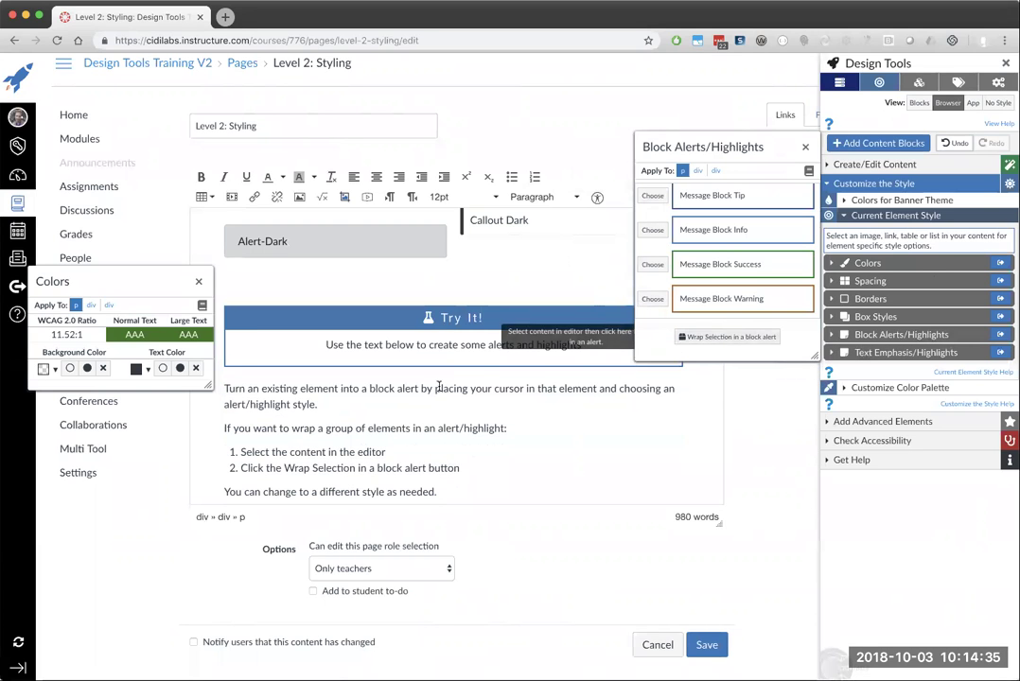
Wrap the text from "If you want to wrap a group of elements" through "You can change to a different style as needed." in a block alert
{"action": "scroll", "coordinate": [420, 402], "scroll_direction": "down", "scroll_amount": 1}
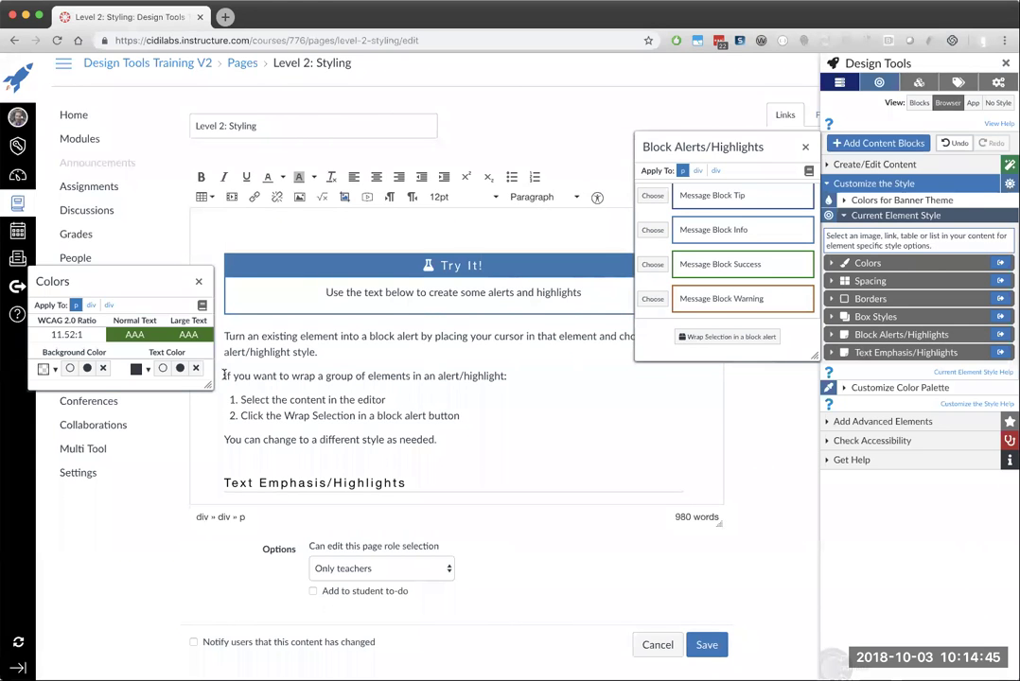
{"action": "left_click", "coordinate": [453, 431], "text": "shift"}
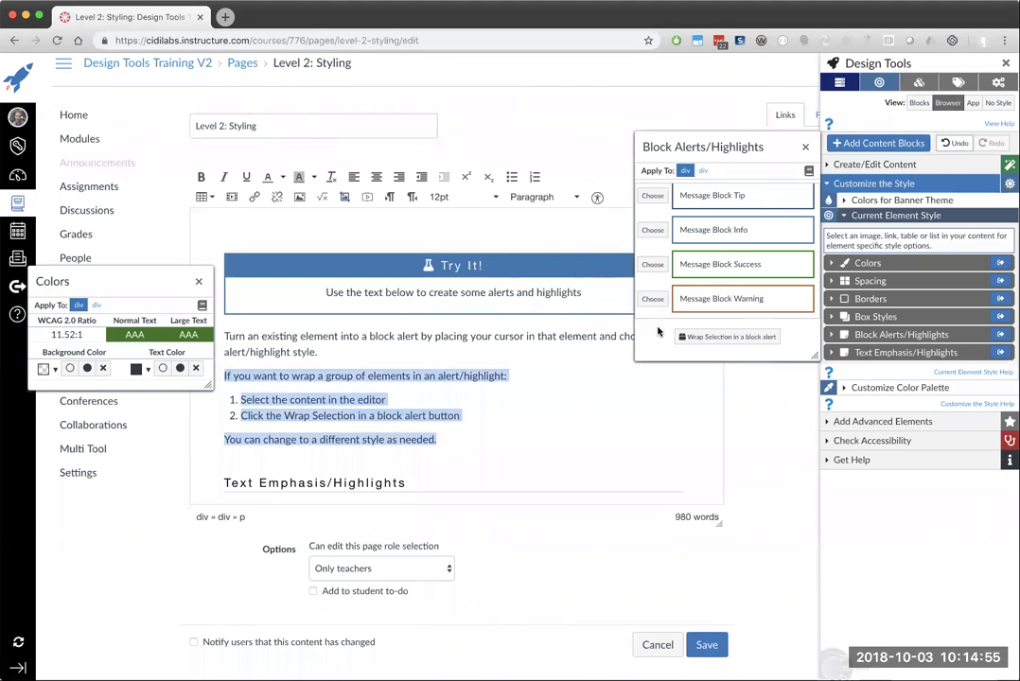
{"action": "left_click", "coordinate": [728, 339]}
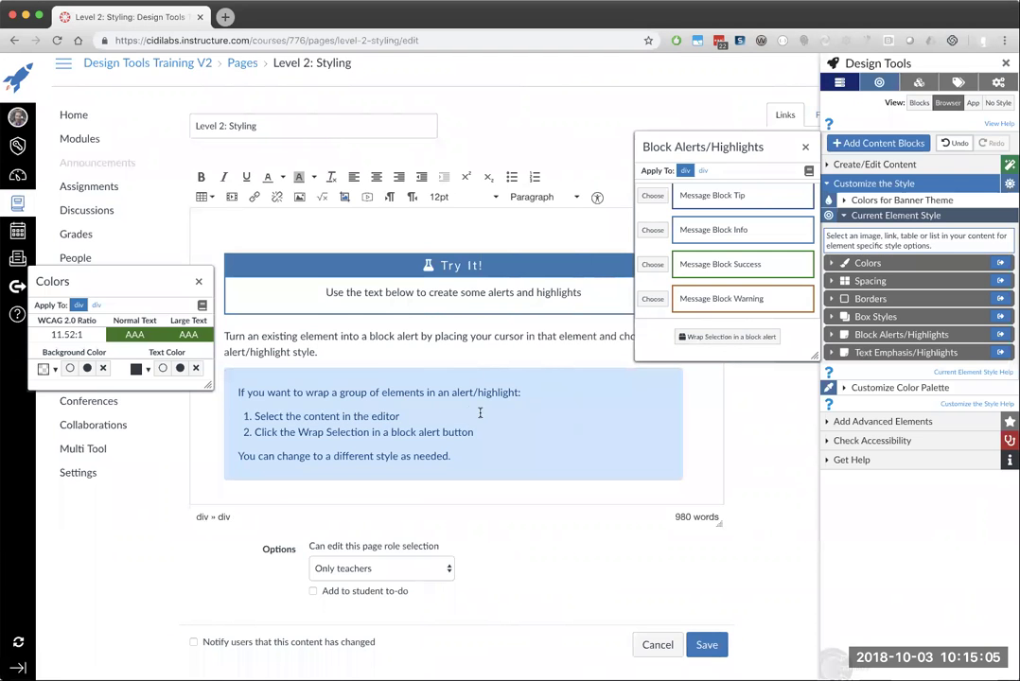
Restyle the div wrapping the "If you want to wrap a group of elements" text as Message Block Success, then as Bootstrap Callout Info
{"action": "scroll", "coordinate": [505, 383], "scroll_direction": "down", "scroll_amount": 2}
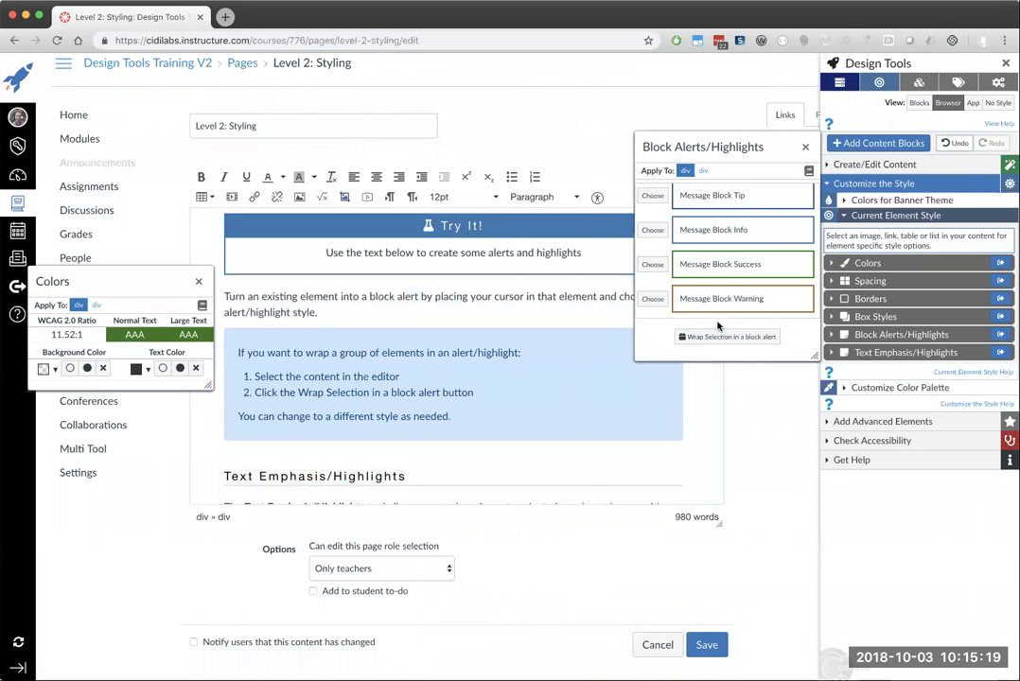
{"action": "left_click", "coordinate": [402, 353]}
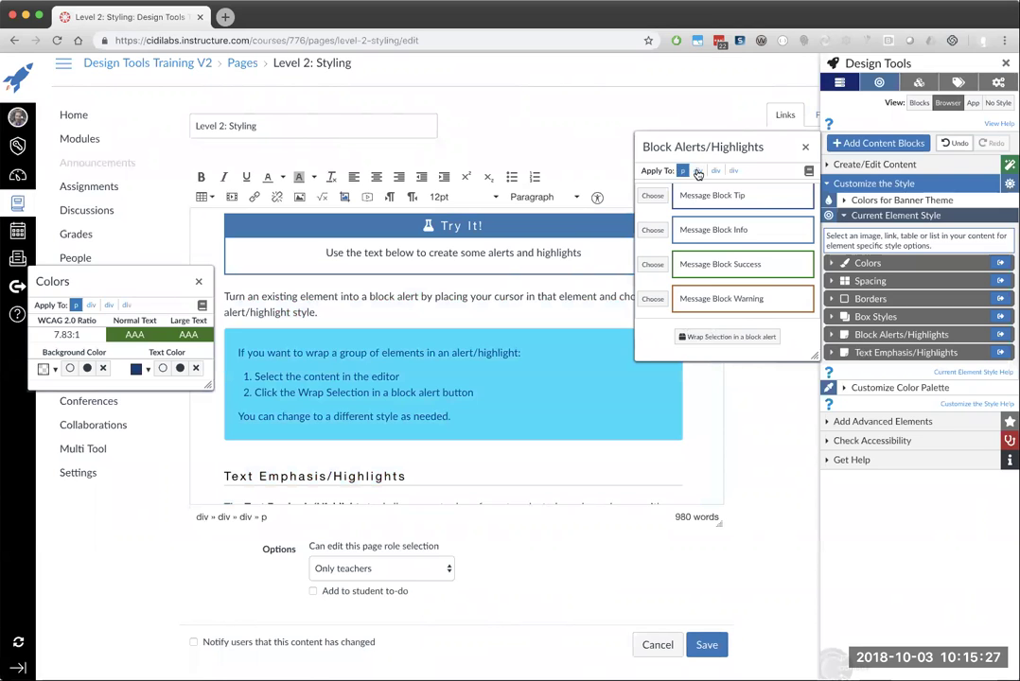
{"action": "left_click", "coordinate": [697, 171]}
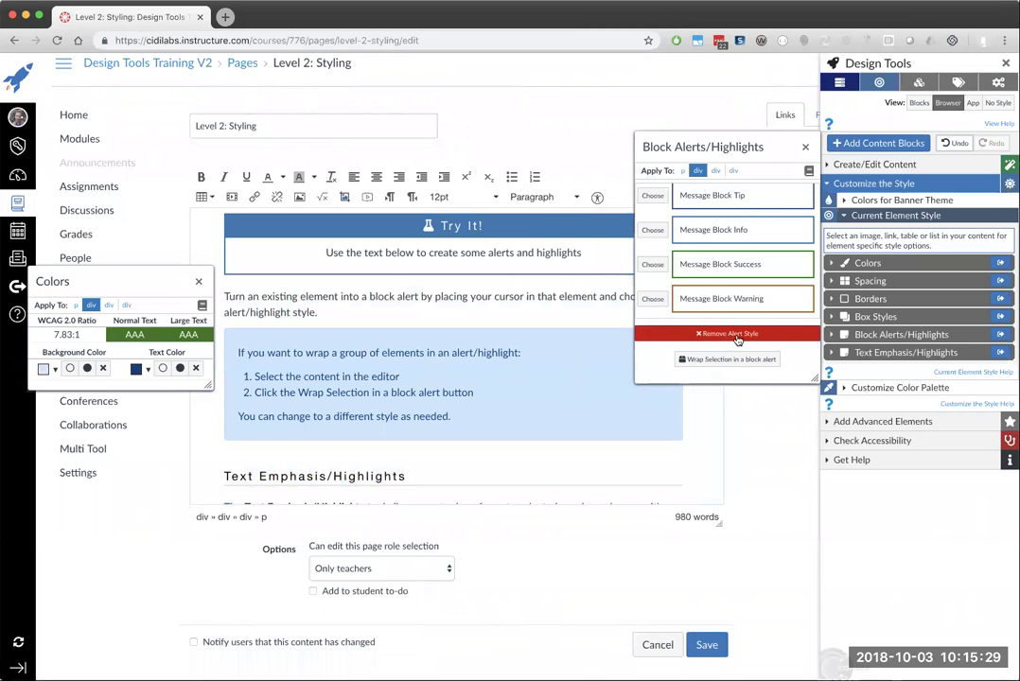
{"action": "left_click", "coordinate": [655, 267]}
{"action": "scroll", "coordinate": [657, 261], "scroll_direction": "down", "scroll_amount": 5}
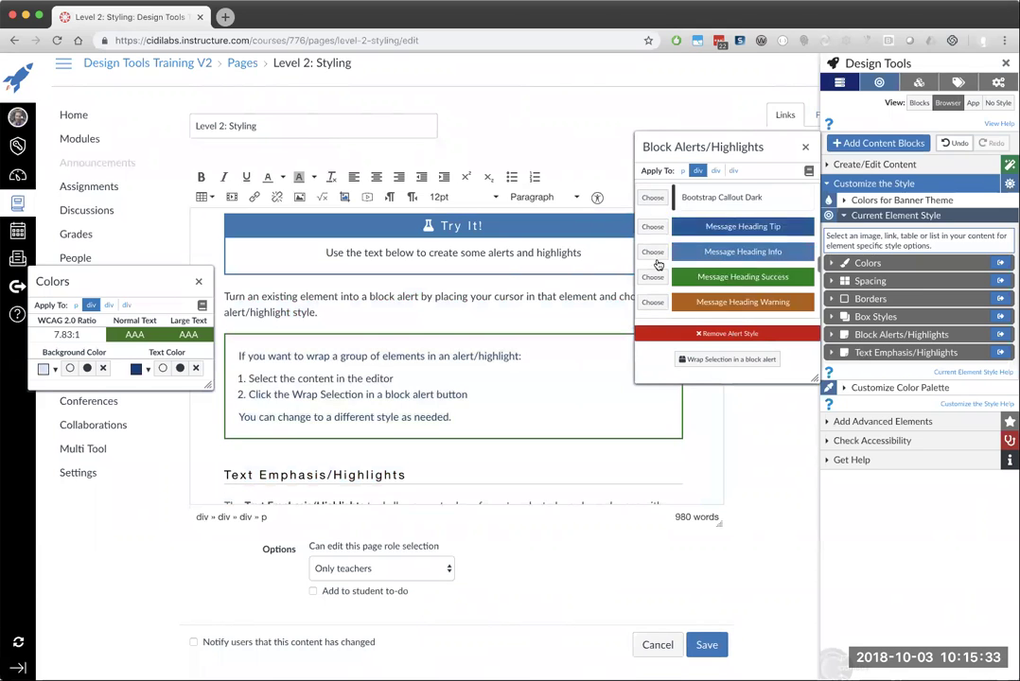
{"action": "left_click", "coordinate": [653, 219]}
{"action": "scroll", "coordinate": [653, 230], "scroll_direction": "up", "scroll_amount": 2}
{"action": "left_click", "coordinate": [653, 217]}
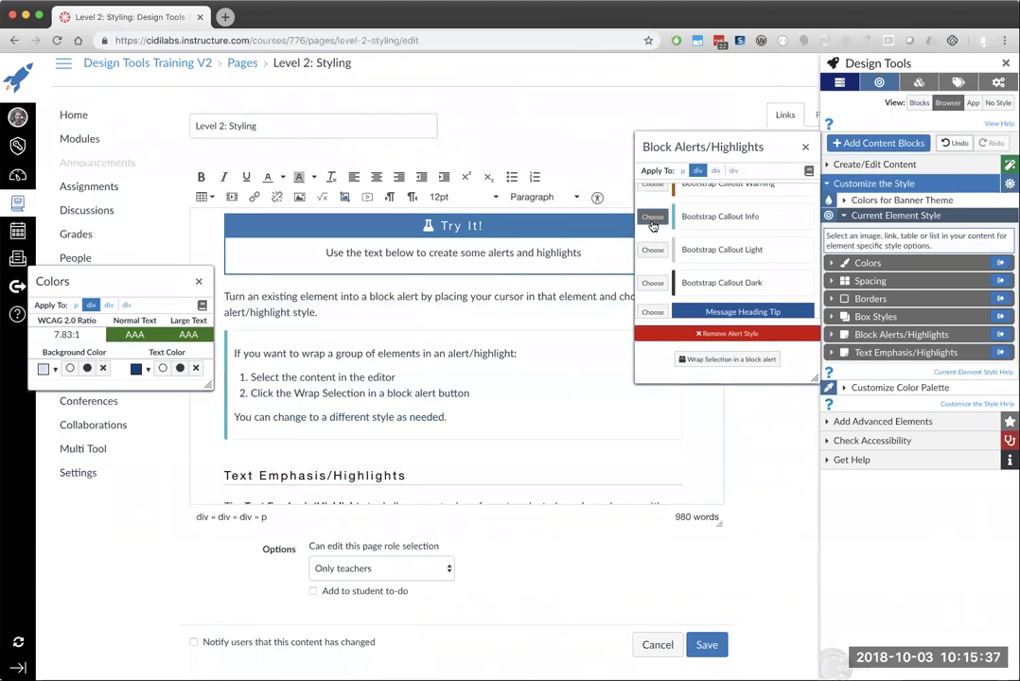
Show the editor content in Blocks view and remove the empty content blocks from the page
{"action": "left_click", "coordinate": [918, 104]}
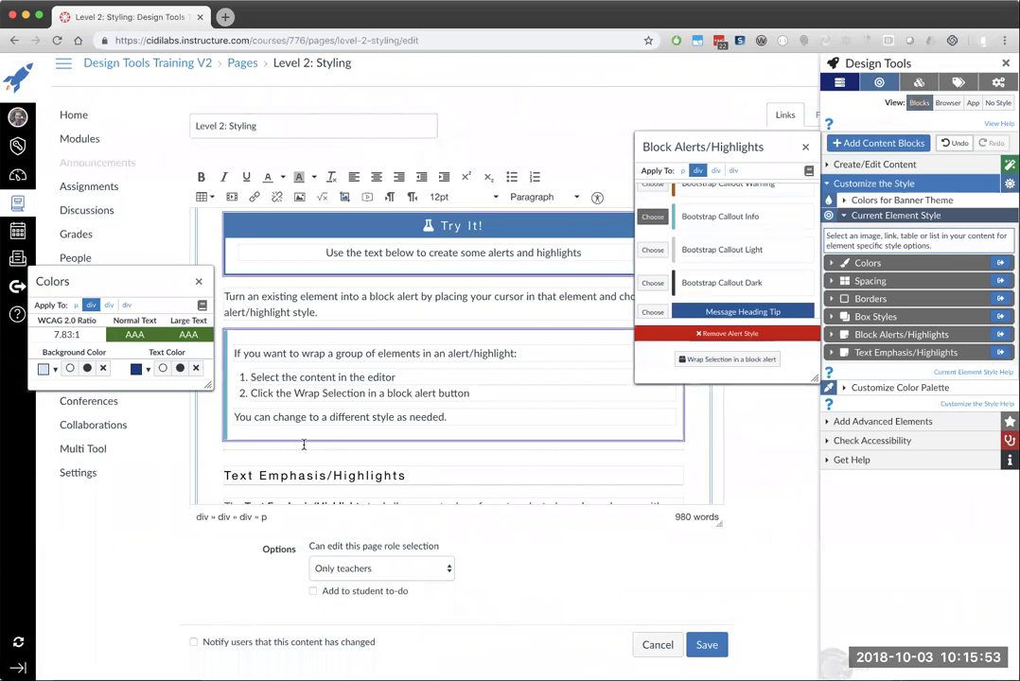
{"action": "left_click", "coordinate": [883, 145]}
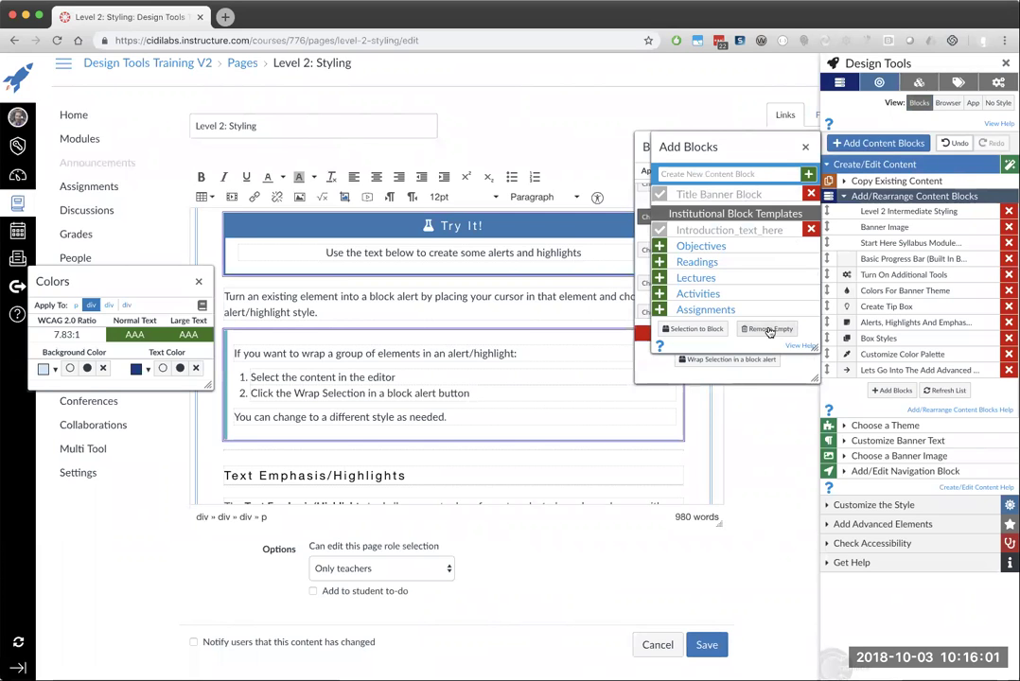
{"action": "left_click", "coordinate": [762, 329]}
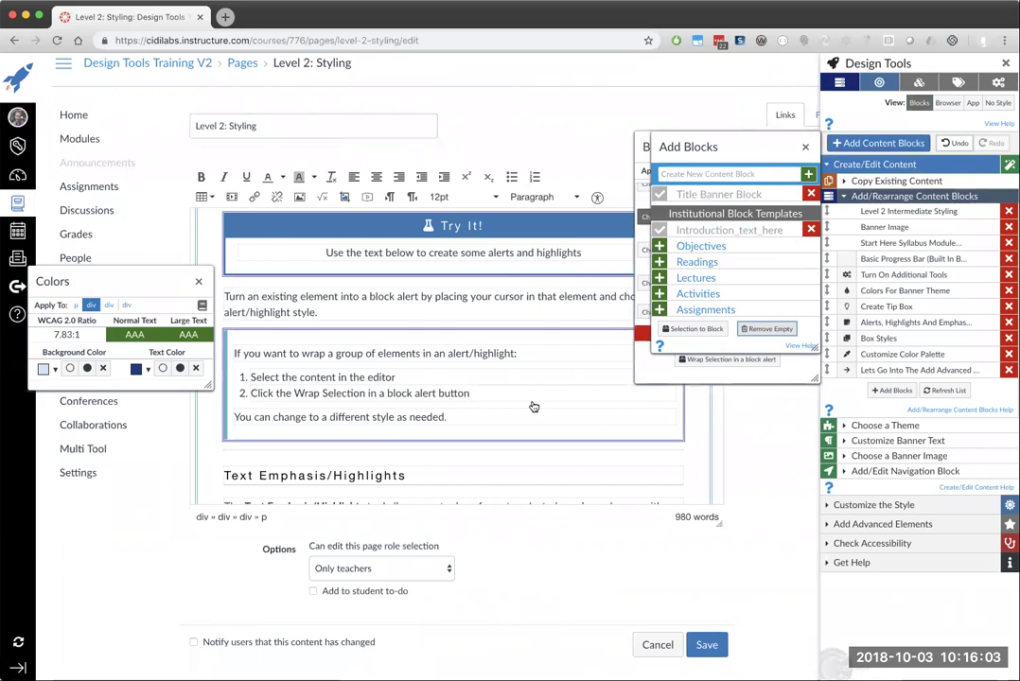
{"action": "left_click", "coordinate": [804, 149]}
{"action": "left_click_drag", "start_coordinate": [630, 131], "coordinate": [638, 84]}
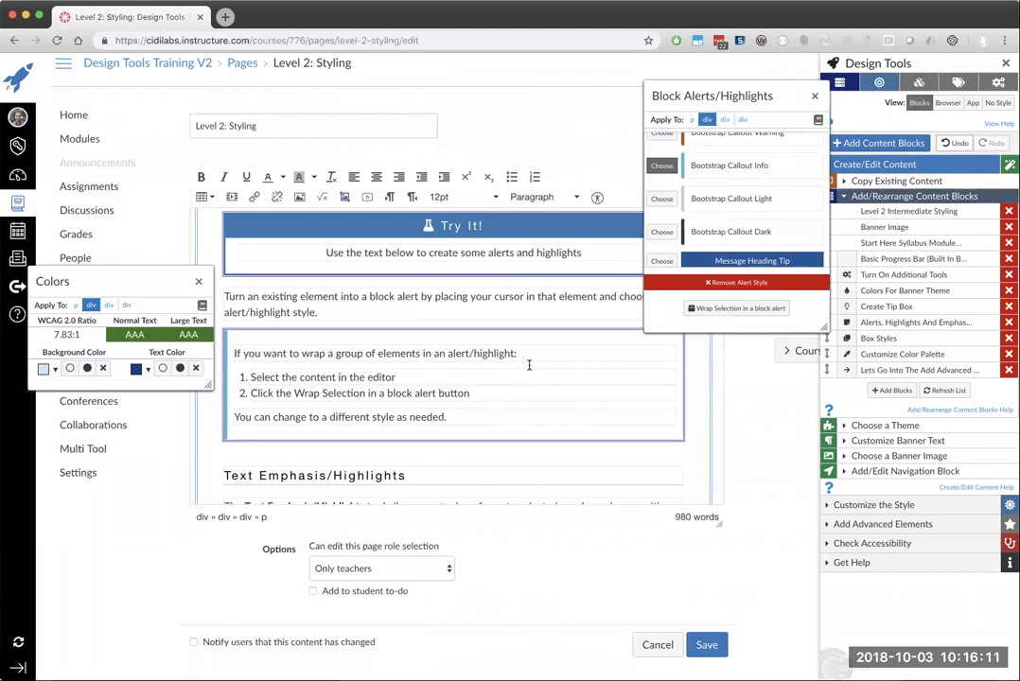
Open the floating Text Emphasis/Highlights tool at the Text Emphasis/Highlights section and return the editor to Browser view
{"action": "scroll", "coordinate": [528, 366], "scroll_direction": "down", "scroll_amount": 3}
{"action": "scroll", "coordinate": [528, 366], "scroll_direction": "down", "scroll_amount": 5}
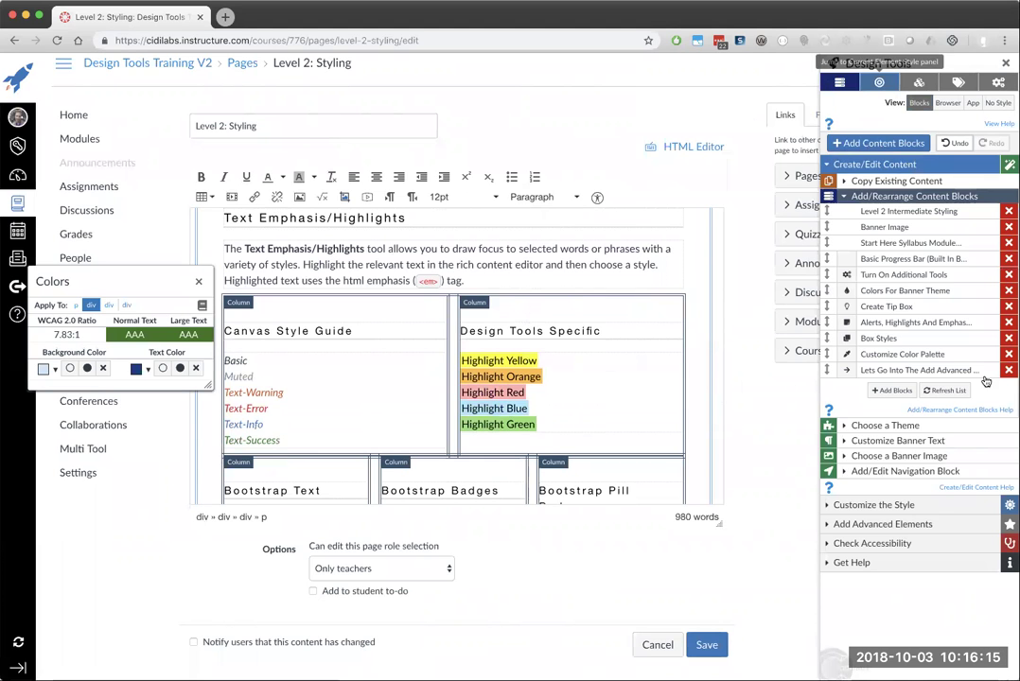
{"action": "left_click", "coordinate": [873, 505]}
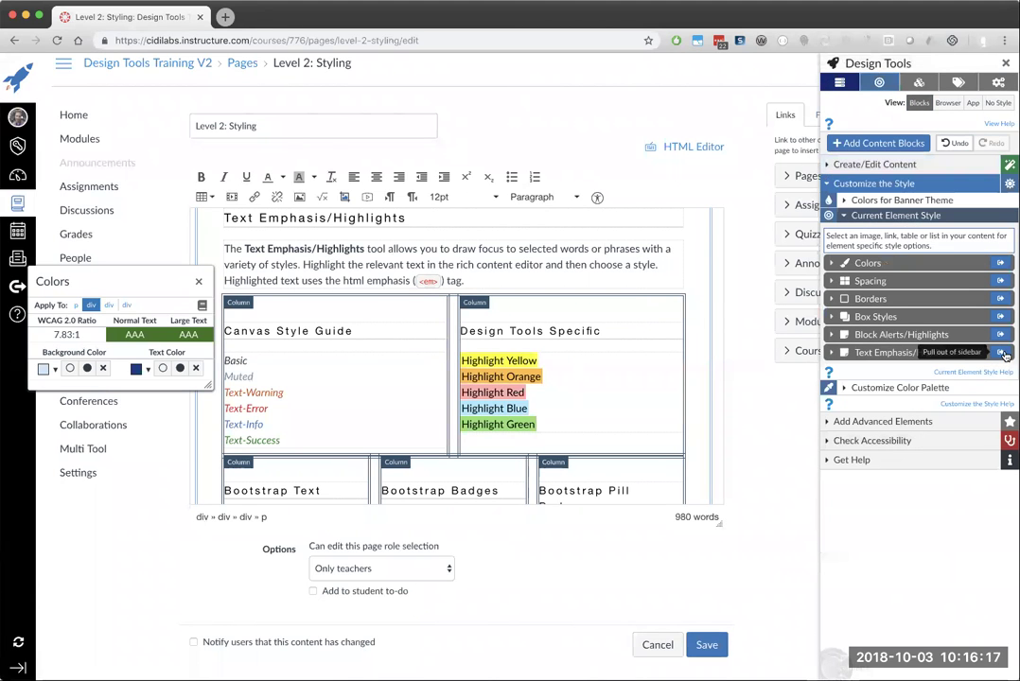
{"action": "left_click", "coordinate": [1005, 354]}
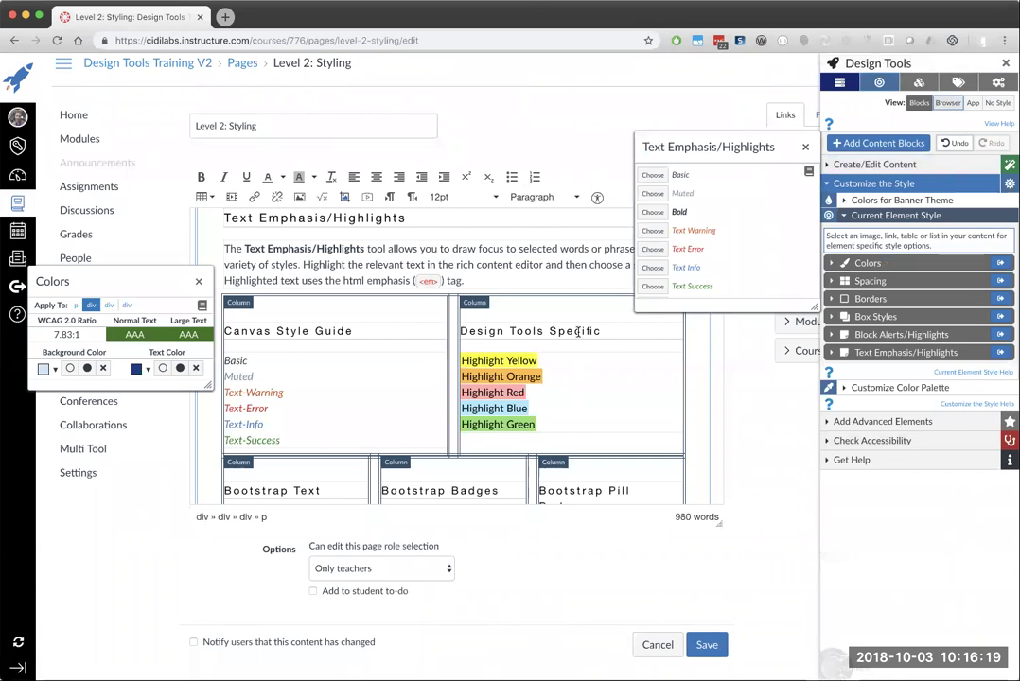
Review the emphasis and badge examples and apply the Text Warning emphasis to the words "draw focus" in the introductory paragraph
{"action": "scroll", "coordinate": [577, 332], "scroll_direction": "down", "scroll_amount": 3}
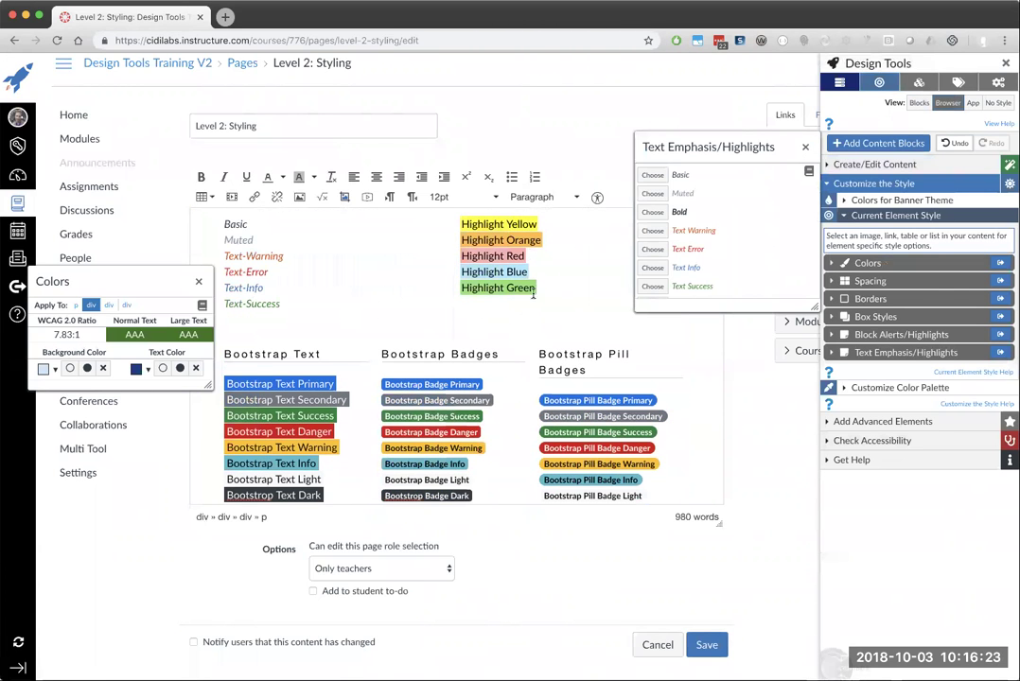
{"action": "scroll", "coordinate": [256, 344], "scroll_direction": "down", "scroll_amount": 1}
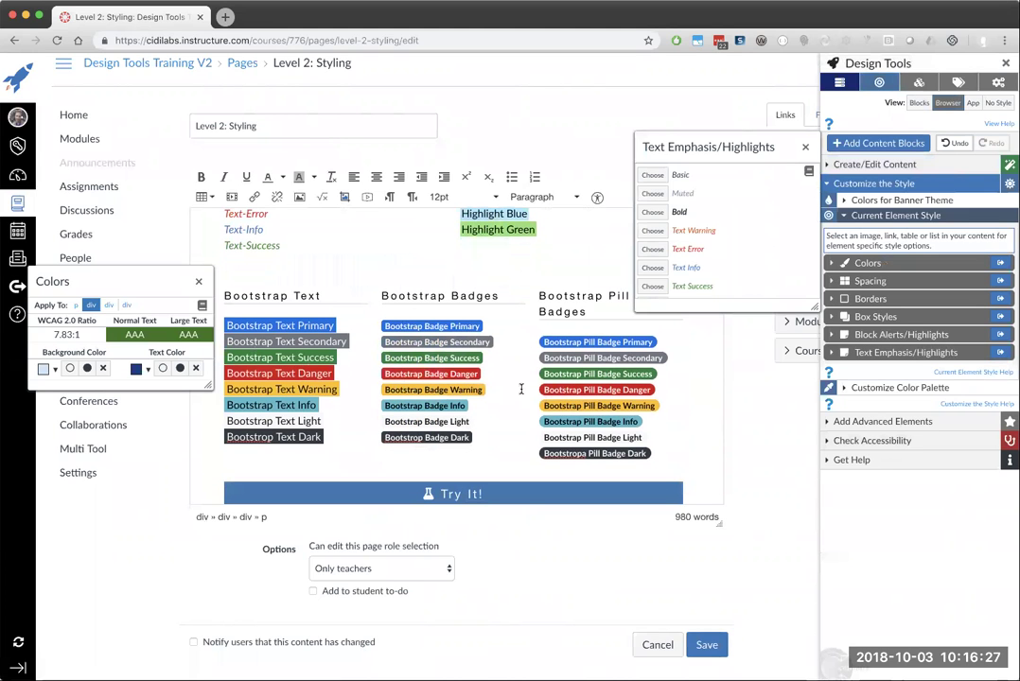
{"action": "scroll", "coordinate": [519, 383], "scroll_direction": "up", "scroll_amount": 2}
{"action": "scroll", "coordinate": [515, 380], "scroll_direction": "up", "scroll_amount": 3}
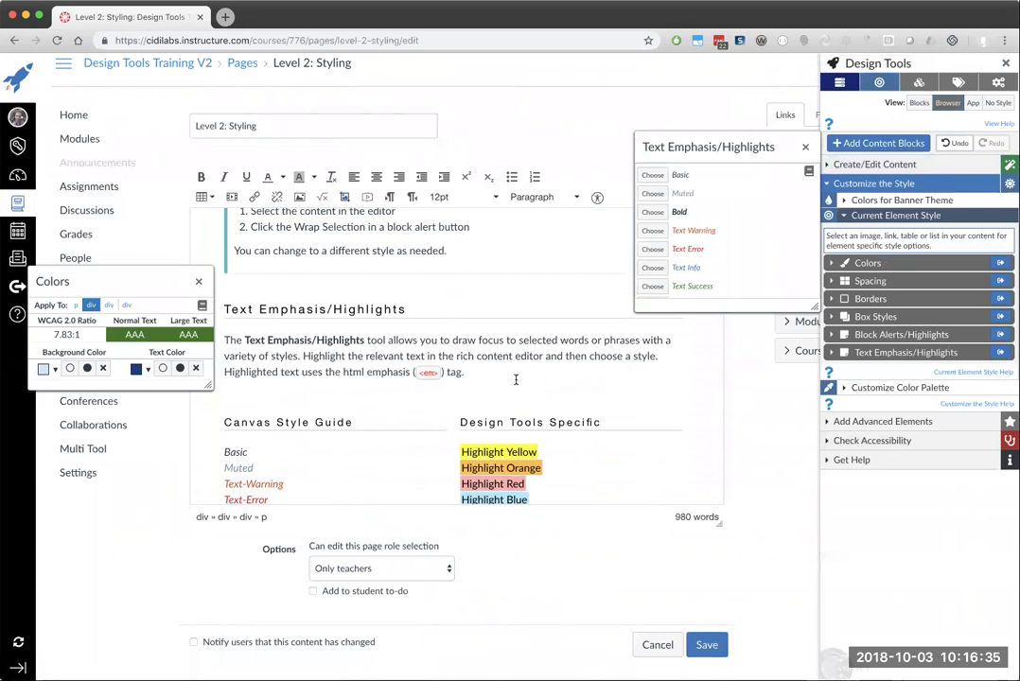
{"action": "left_click", "coordinate": [454, 339]}
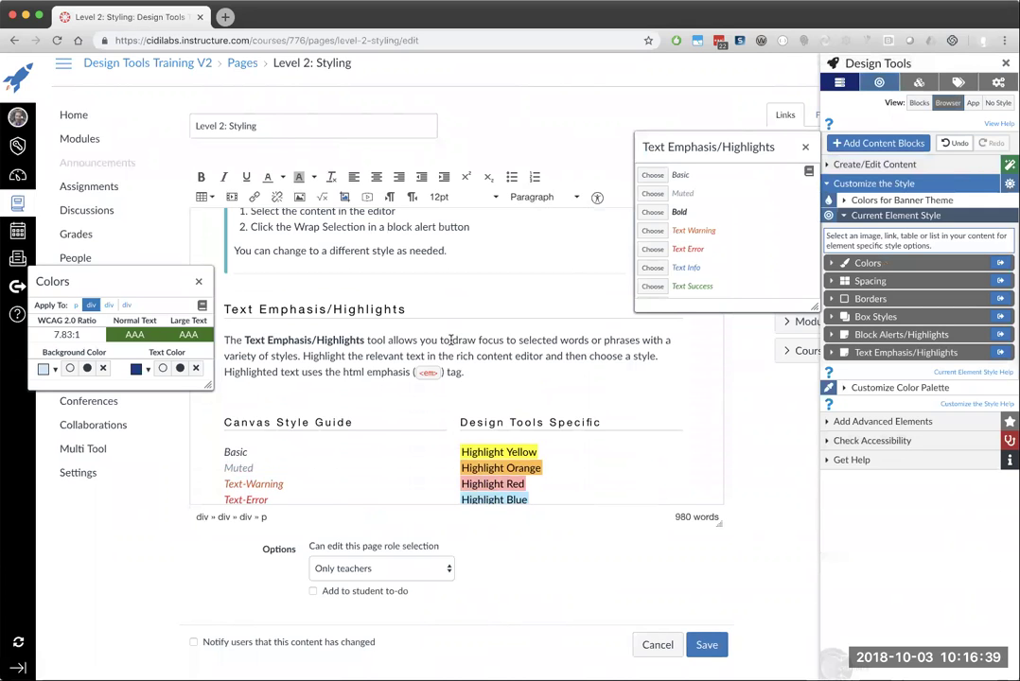
{"action": "left_click", "coordinate": [505, 340], "text": "shift"}
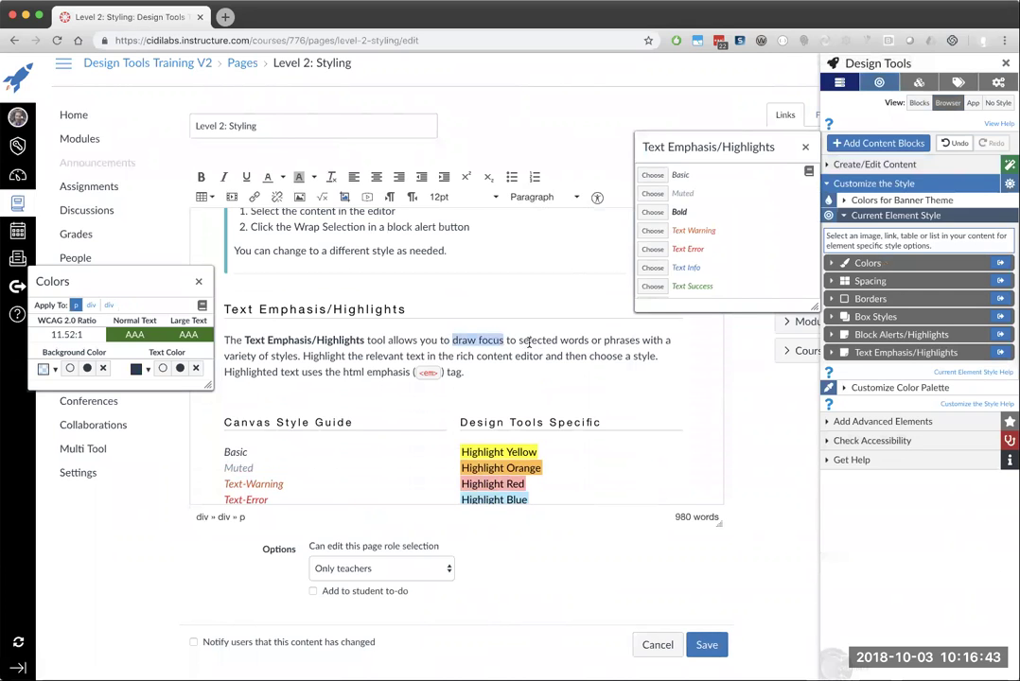
{"action": "left_click", "coordinate": [653, 232]}
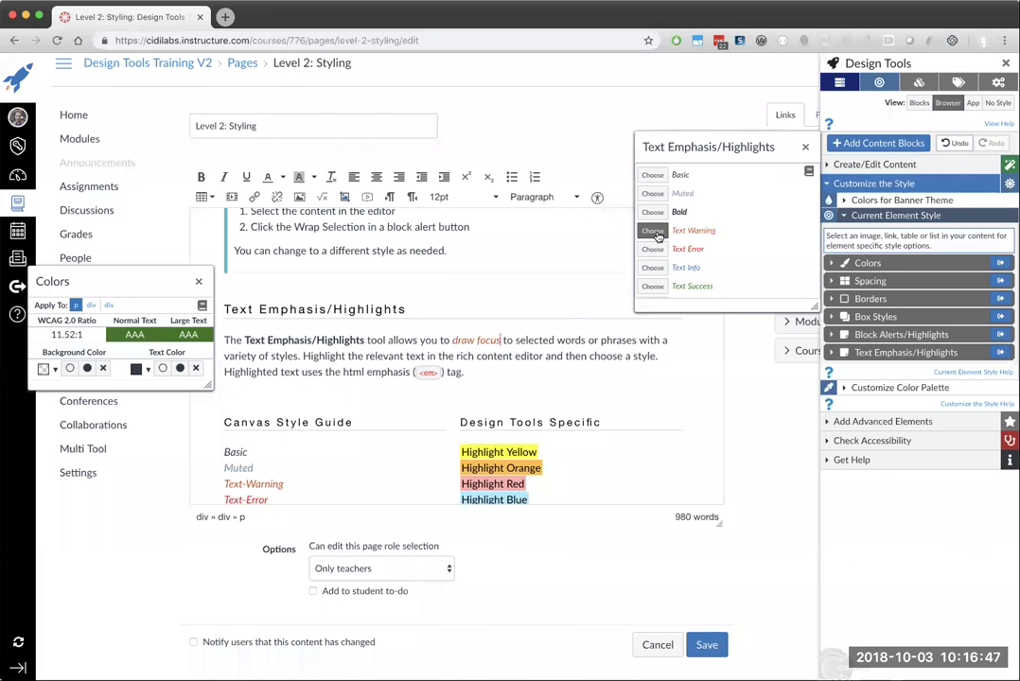
Try the Highlight Yellow and Bootstrap Pill Badge Secondary styles on the emphasized words "draw focus"
{"action": "left_click", "coordinate": [478, 340]}
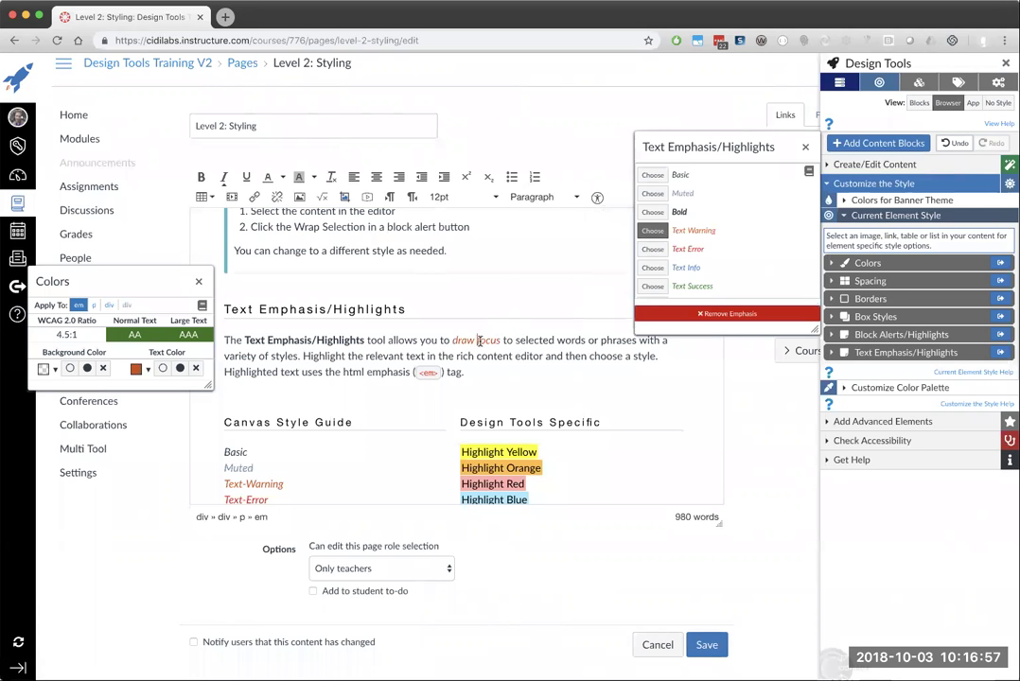
{"action": "scroll", "coordinate": [672, 269], "scroll_direction": "down", "scroll_amount": 2}
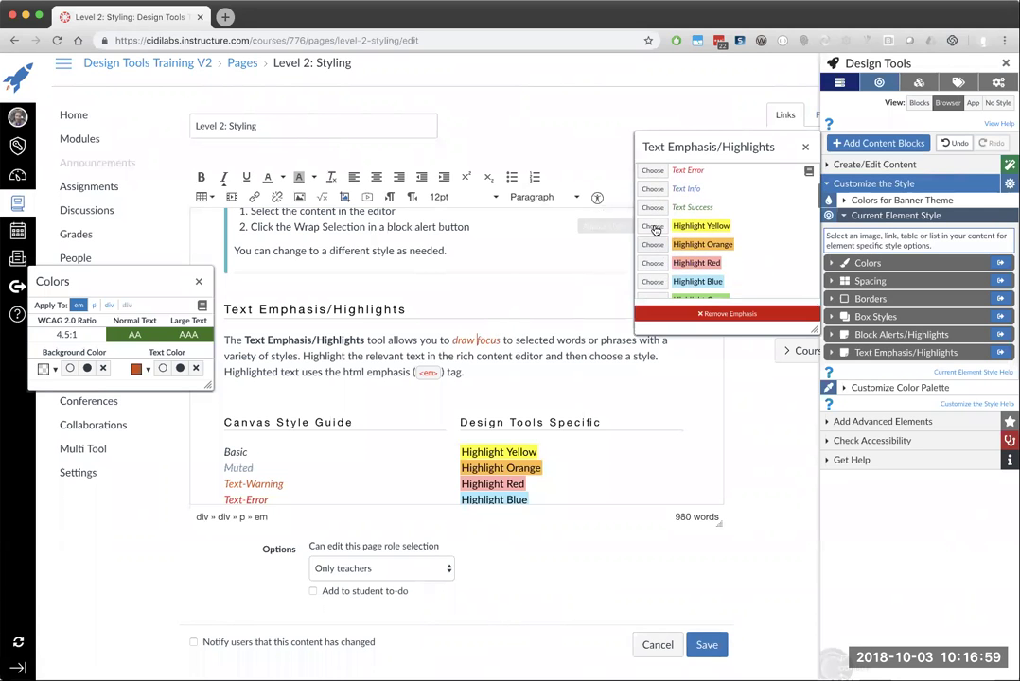
{"action": "left_click", "coordinate": [653, 225]}
{"action": "scroll", "coordinate": [691, 252], "scroll_direction": "down", "scroll_amount": 2}
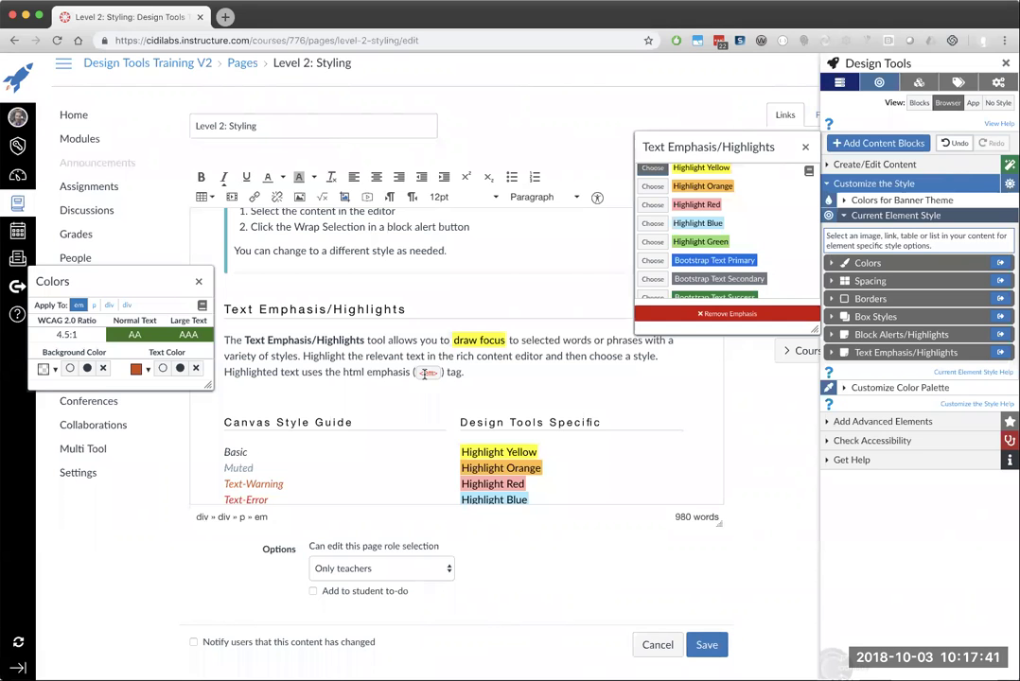
{"action": "scroll", "coordinate": [725, 237], "scroll_direction": "down", "scroll_amount": 5}
{"action": "scroll", "coordinate": [726, 236], "scroll_direction": "down", "scroll_amount": 3}
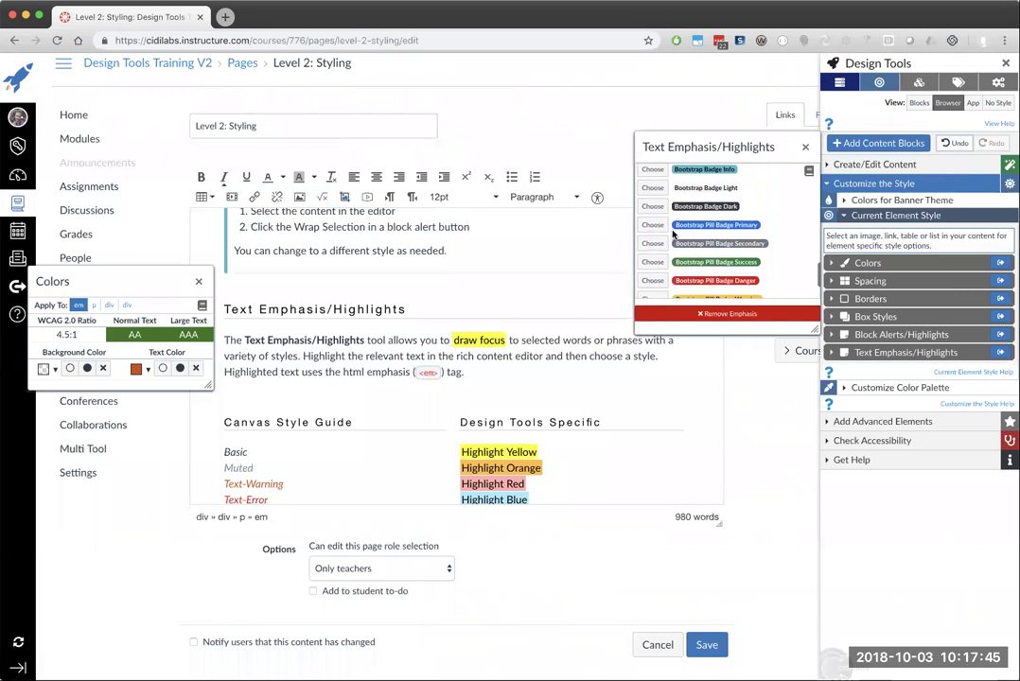
{"action": "left_click", "coordinate": [653, 243]}
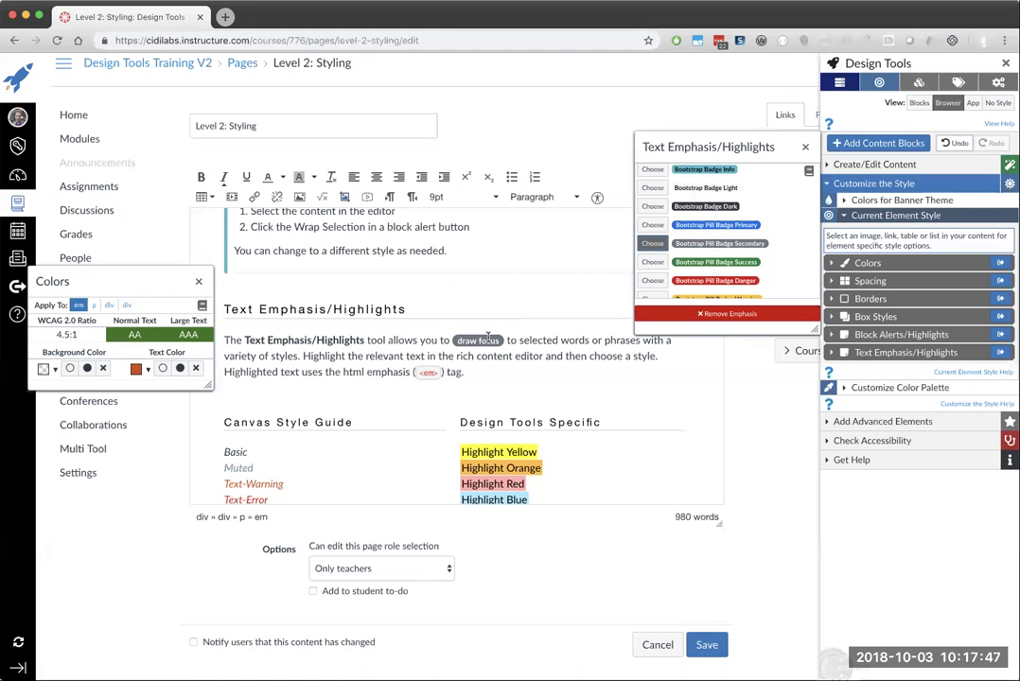
Recolor the "draw focus" badge with a lime green background and black text, and remove the emphasis from it
{"action": "scroll", "coordinate": [673, 241], "scroll_direction": "down", "scroll_amount": 3}
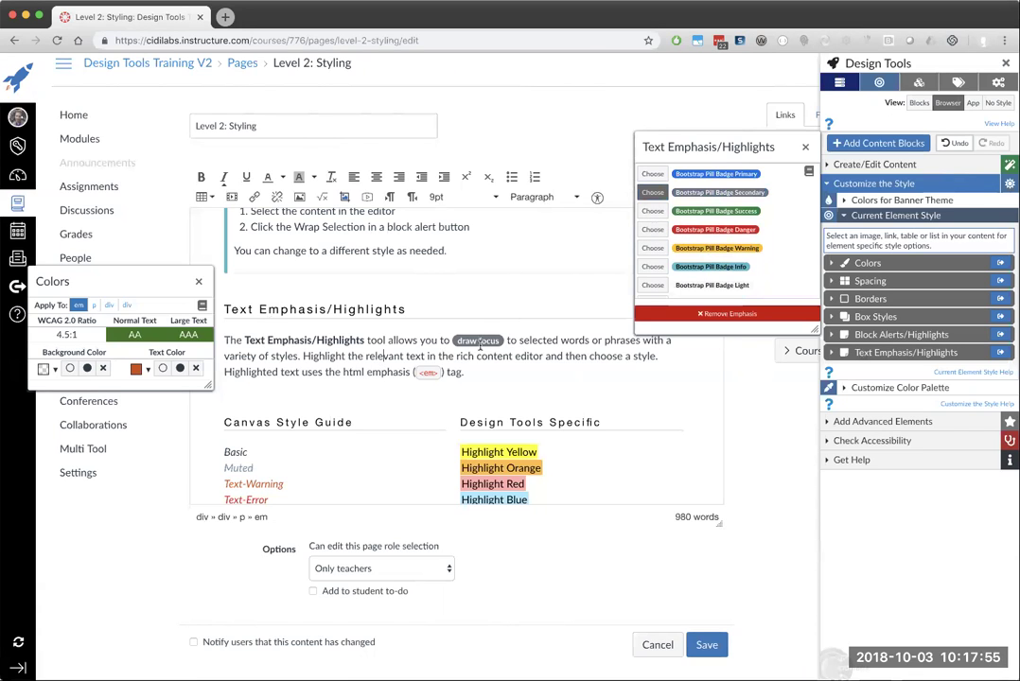
{"action": "left_click", "coordinate": [422, 345]}
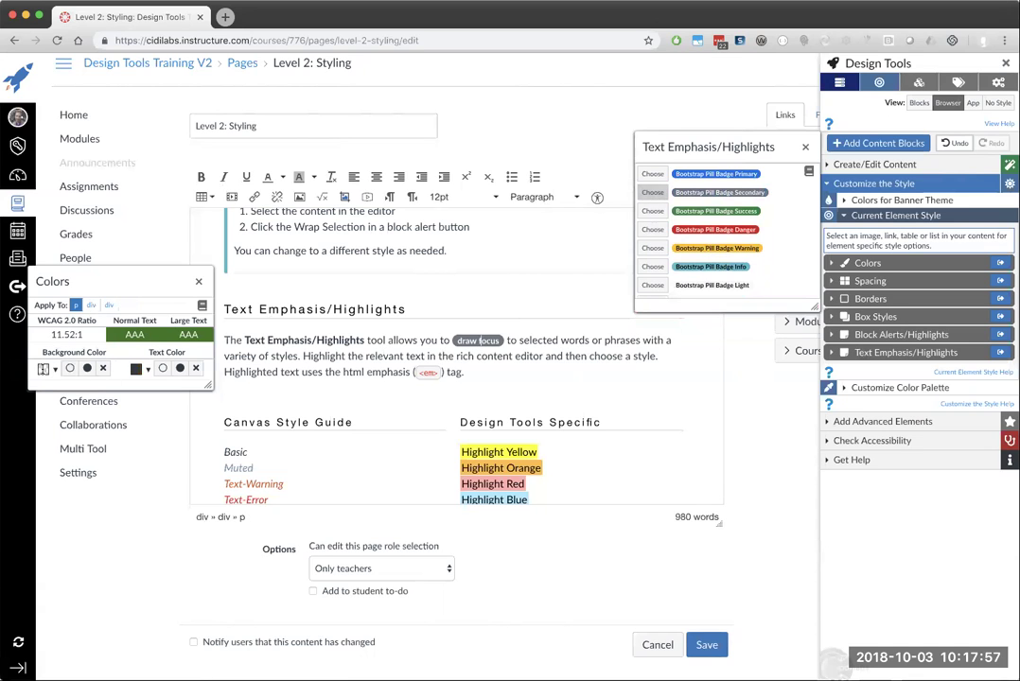
{"action": "left_click", "coordinate": [57, 370]}
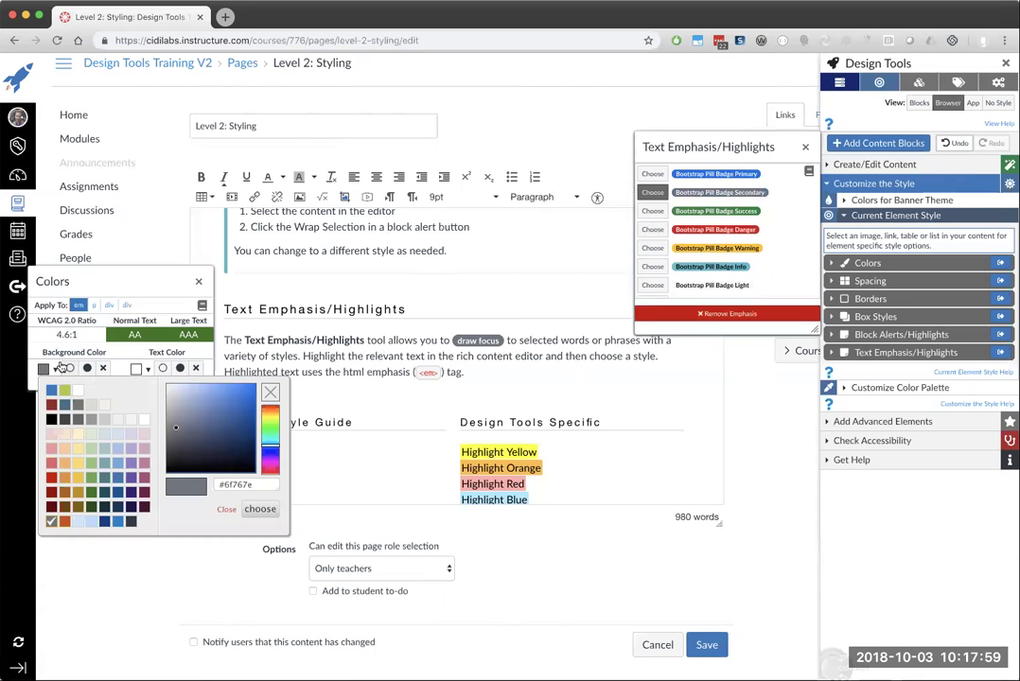
{"action": "left_click", "coordinate": [499, 357]}
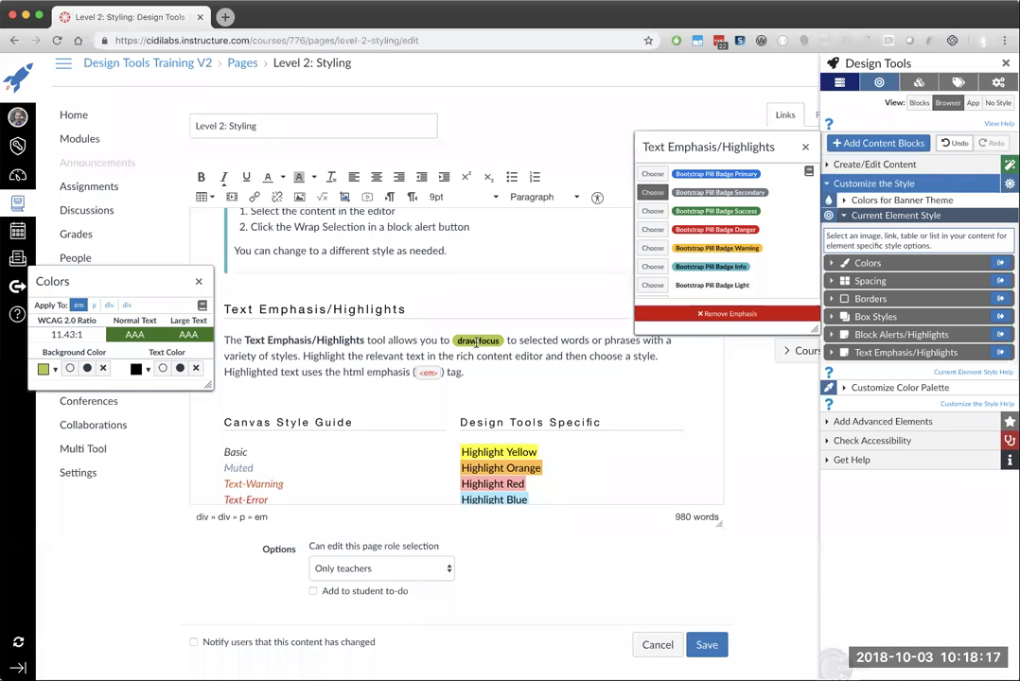
{"action": "left_click", "coordinate": [477, 342]}
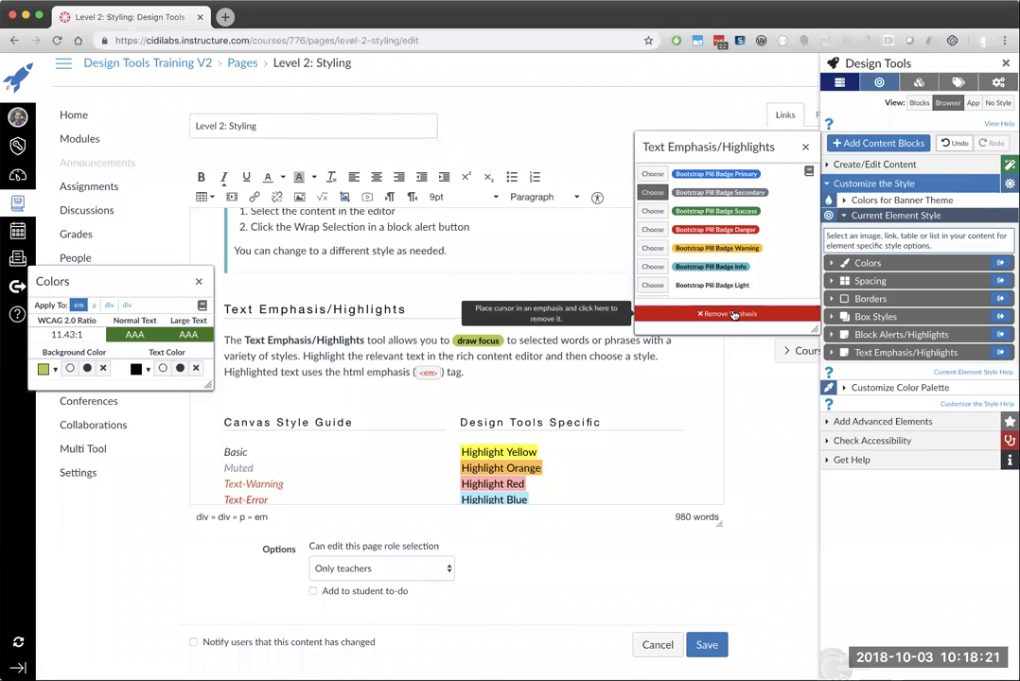
{"action": "left_click", "coordinate": [733, 315]}
Italicize the words "draw focus" and apply the Bootstrap Pill Badge Info style to them
{"action": "left_click", "coordinate": [454, 340]}
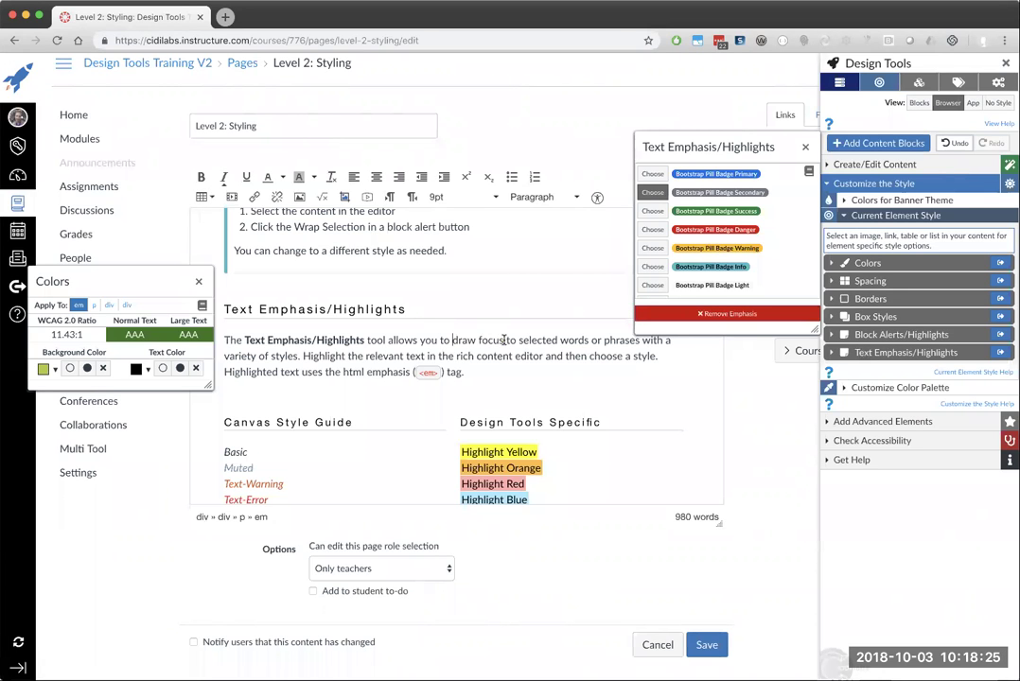
{"action": "left_click", "coordinate": [504, 340], "text": "shift"}
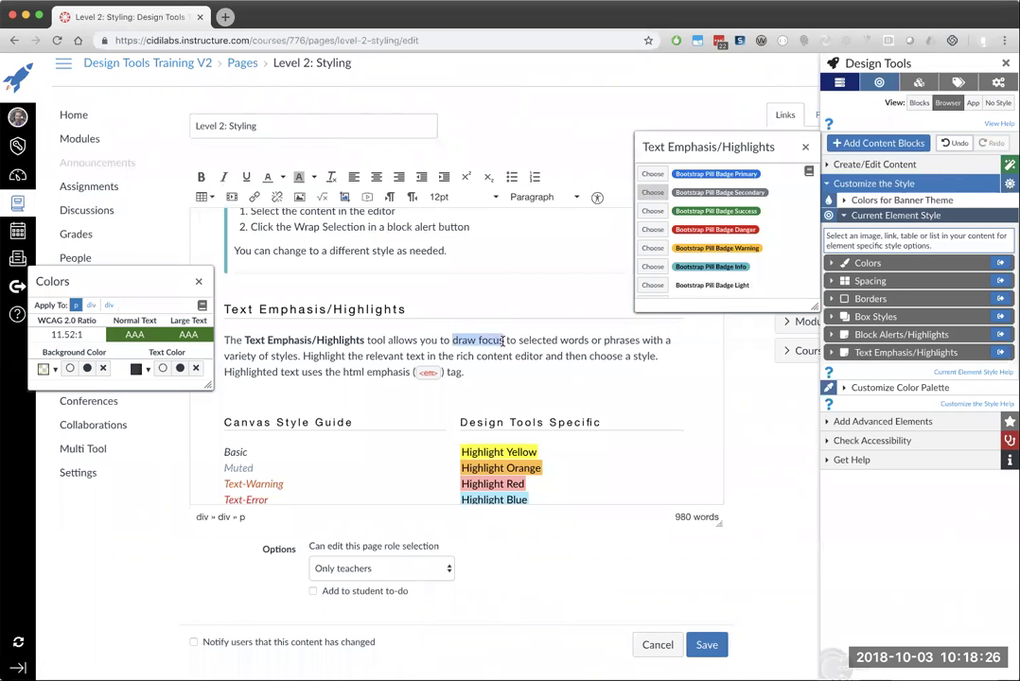
{"action": "left_click", "coordinate": [227, 178]}
{"action": "left_click", "coordinate": [492, 339]}
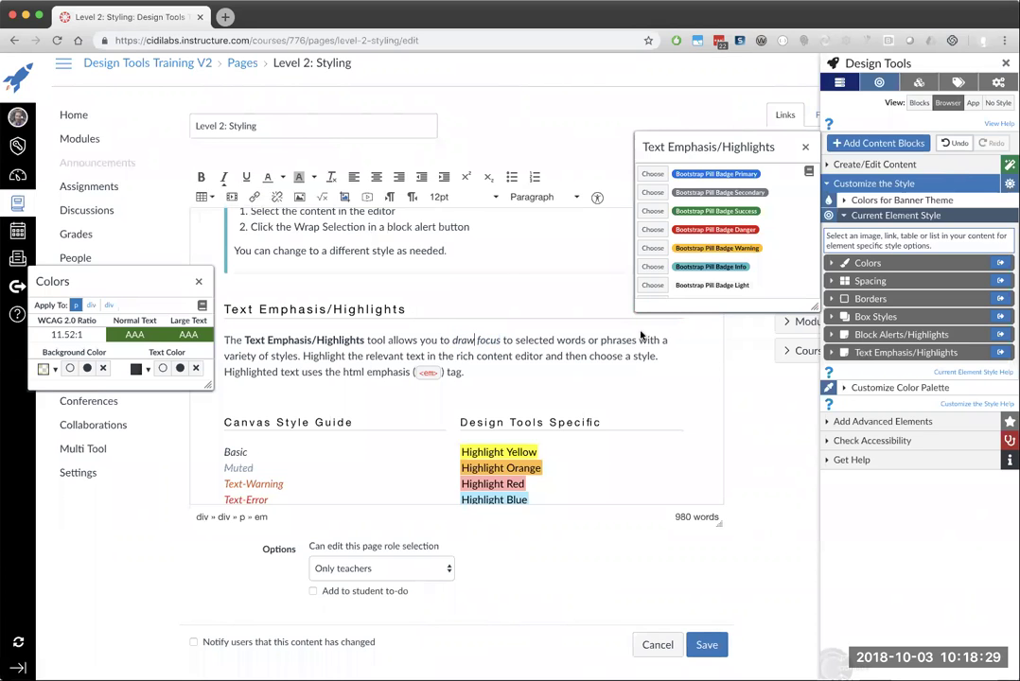
{"action": "left_click", "coordinate": [655, 269]}
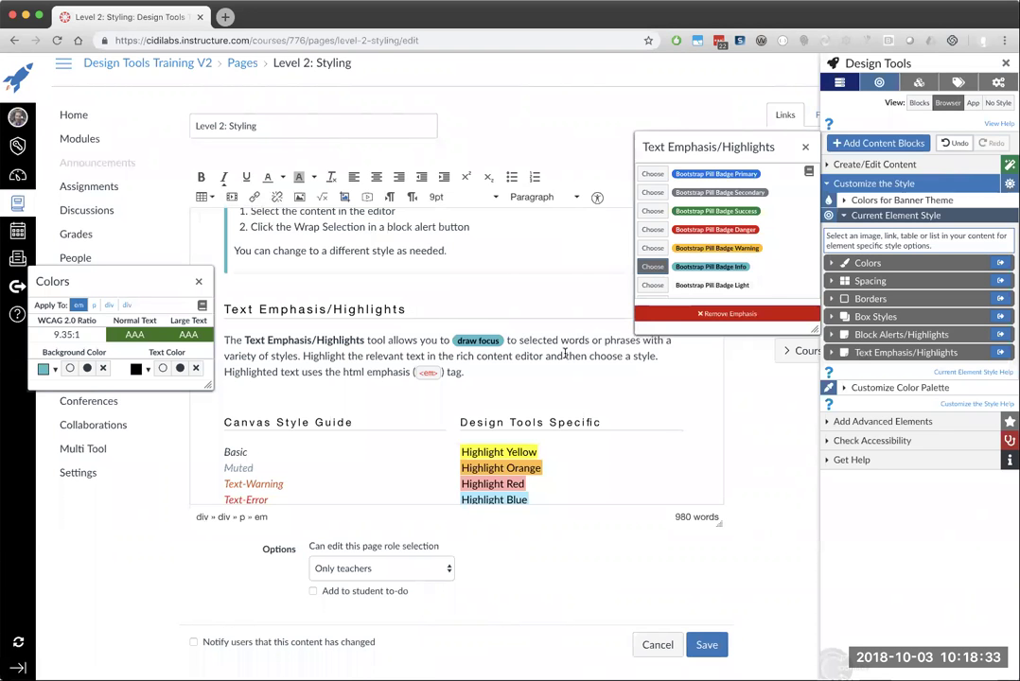
Go to the Box Styles section of the page and close the floating Text Emphasis/Highlights tool
{"action": "scroll", "coordinate": [571, 352], "scroll_direction": "down", "scroll_amount": 8}
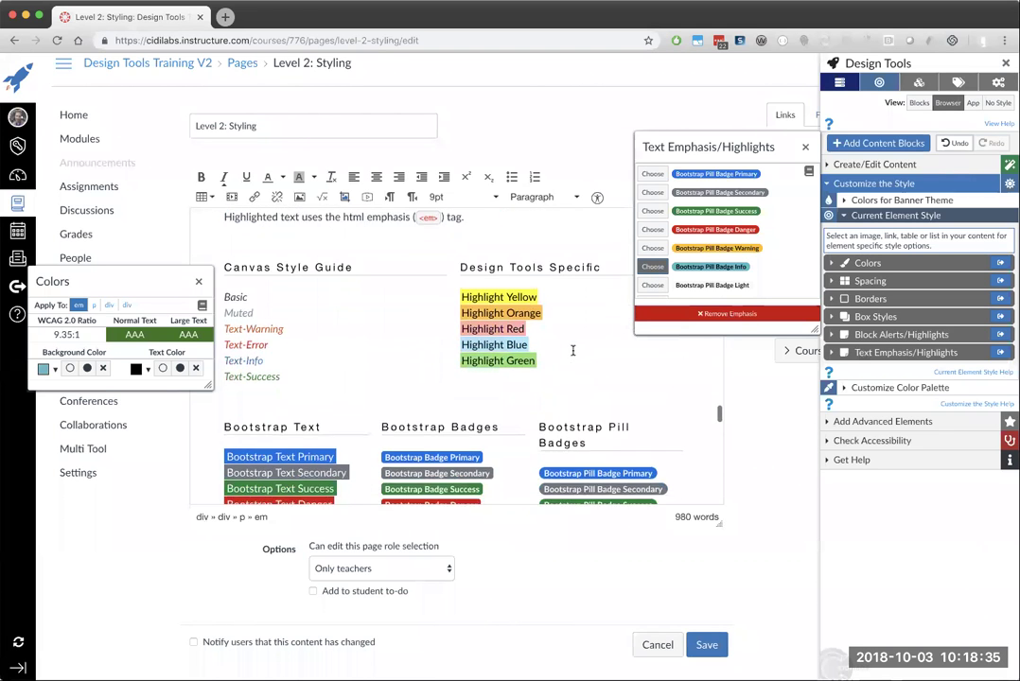
{"action": "scroll", "coordinate": [571, 352], "scroll_direction": "down", "scroll_amount": 8}
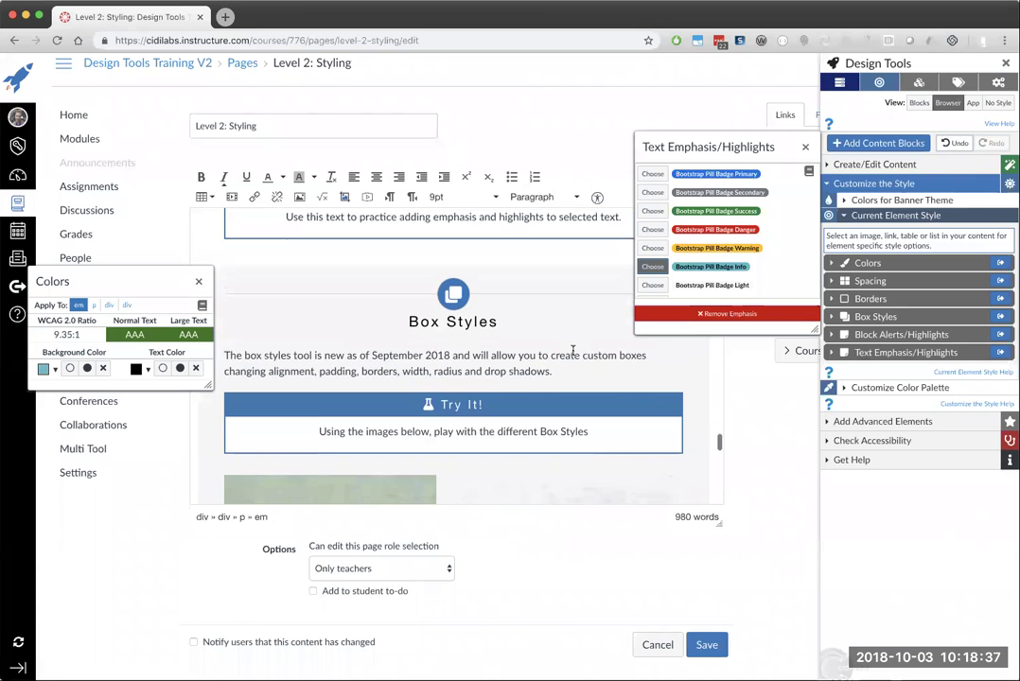
{"action": "left_click", "coordinate": [806, 149]}
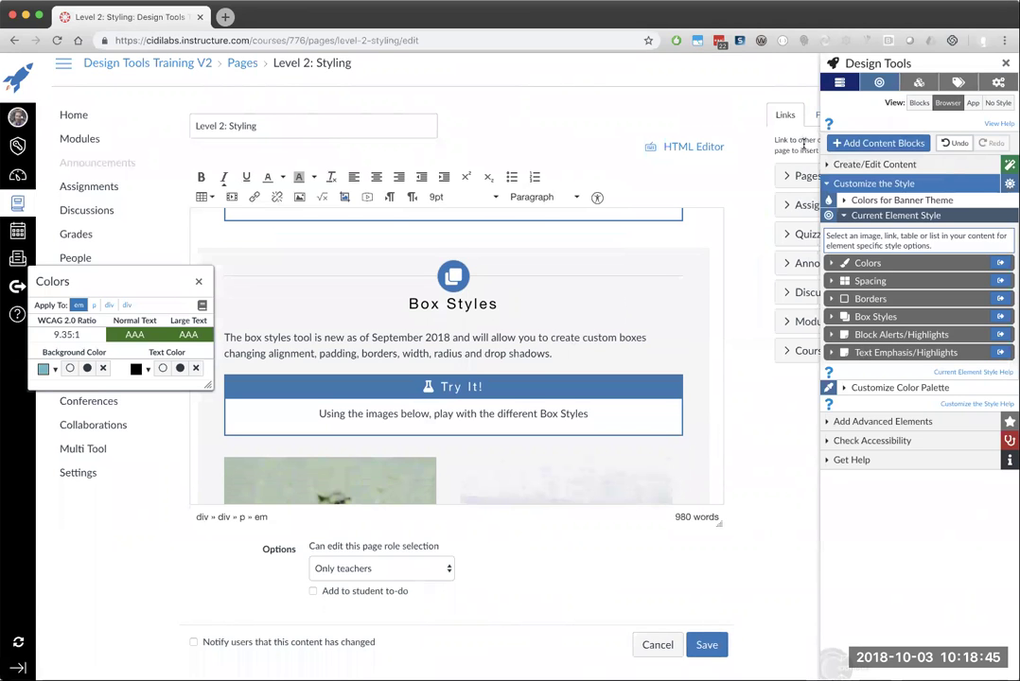
Select the frog image below the Box Styles "Try It!" box
{"action": "scroll", "coordinate": [625, 322], "scroll_direction": "down", "scroll_amount": 2}
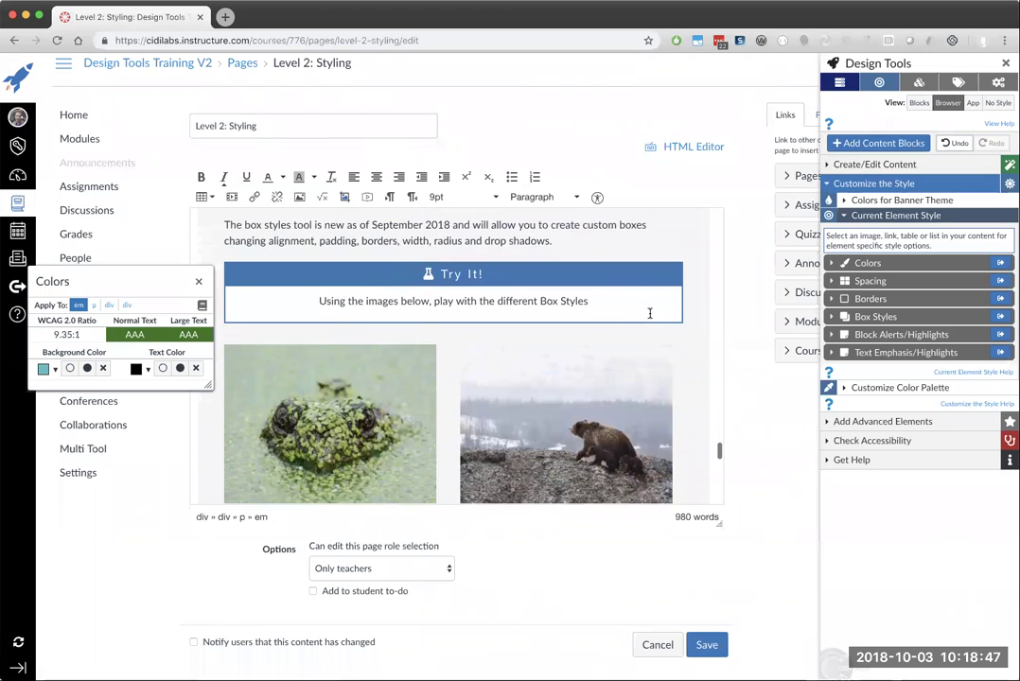
{"action": "scroll", "coordinate": [663, 320], "scroll_direction": "down", "scroll_amount": 1}
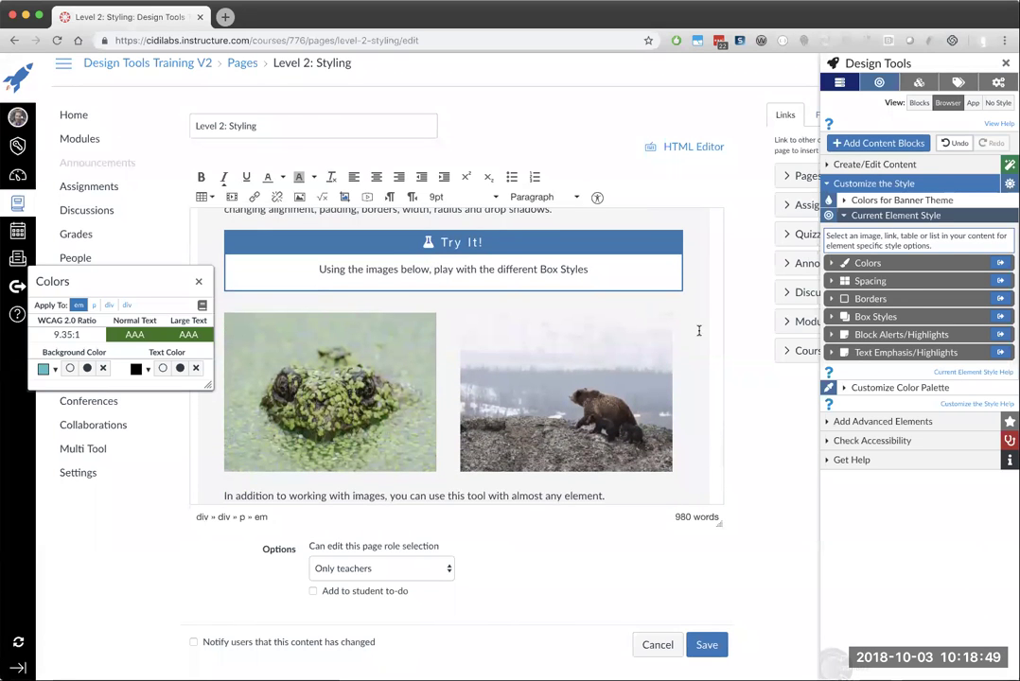
{"action": "left_click", "coordinate": [417, 346]}
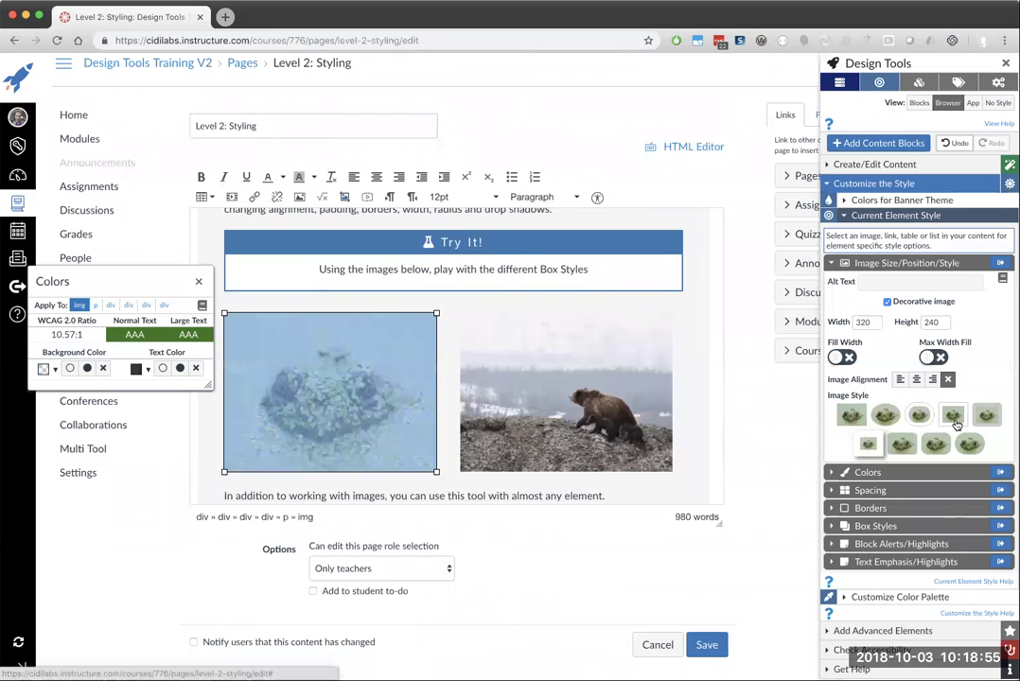
Try the square grey-bordered image style on the frog image and restore the plain image style
{"action": "left_click", "coordinate": [982, 416]}
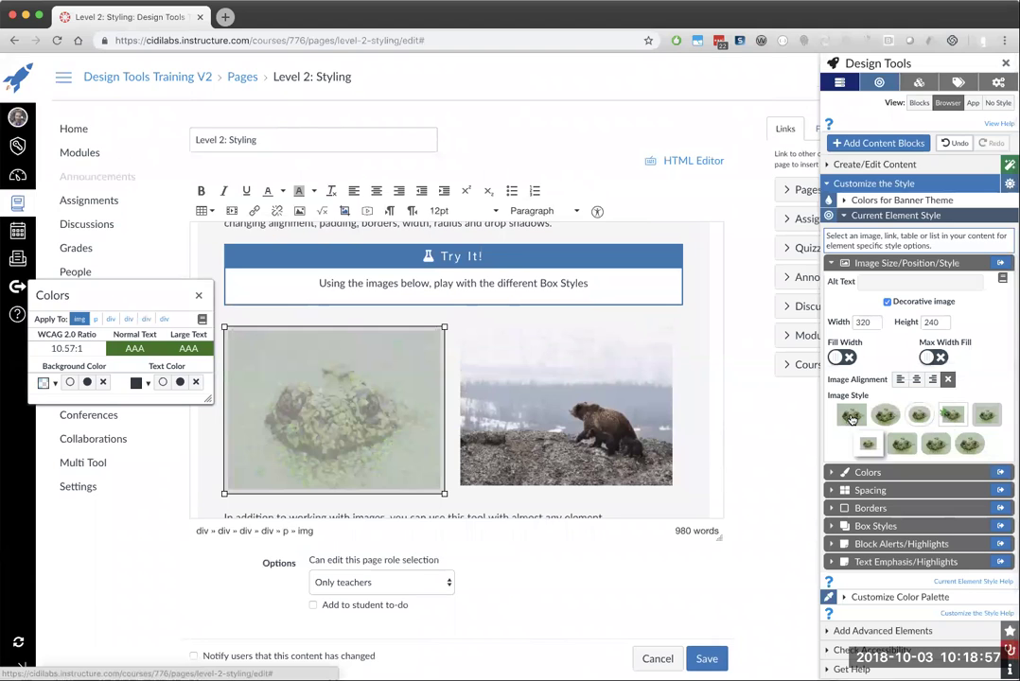
{"action": "left_click", "coordinate": [849, 418]}
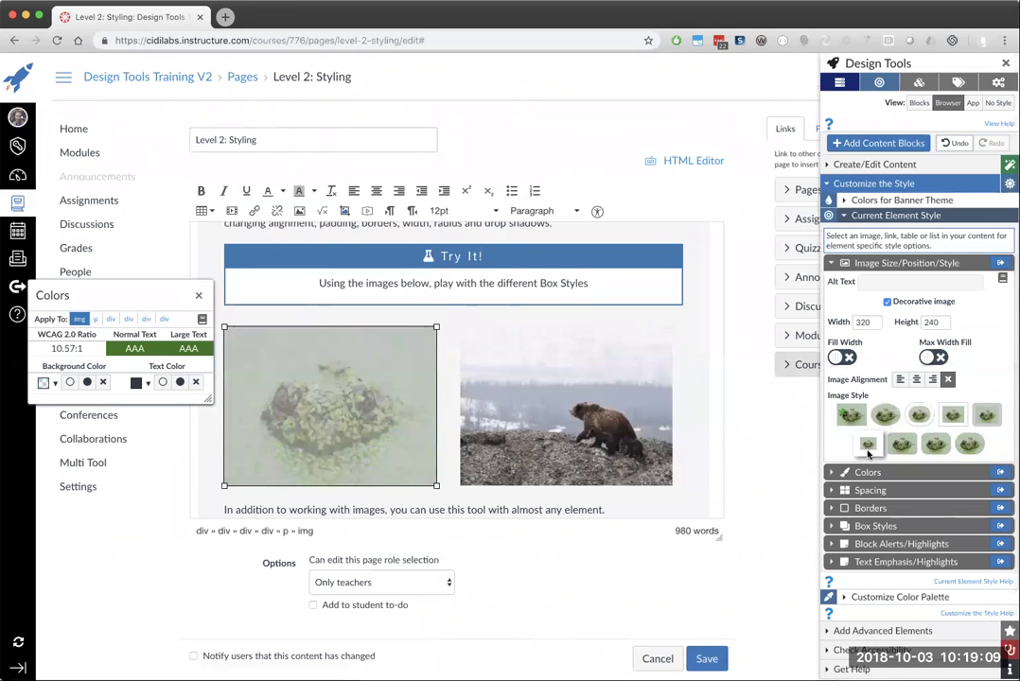
Open the Box Styles tool as a floating window and set the frog image's padding to 10
{"action": "left_click", "coordinate": [1002, 526]}
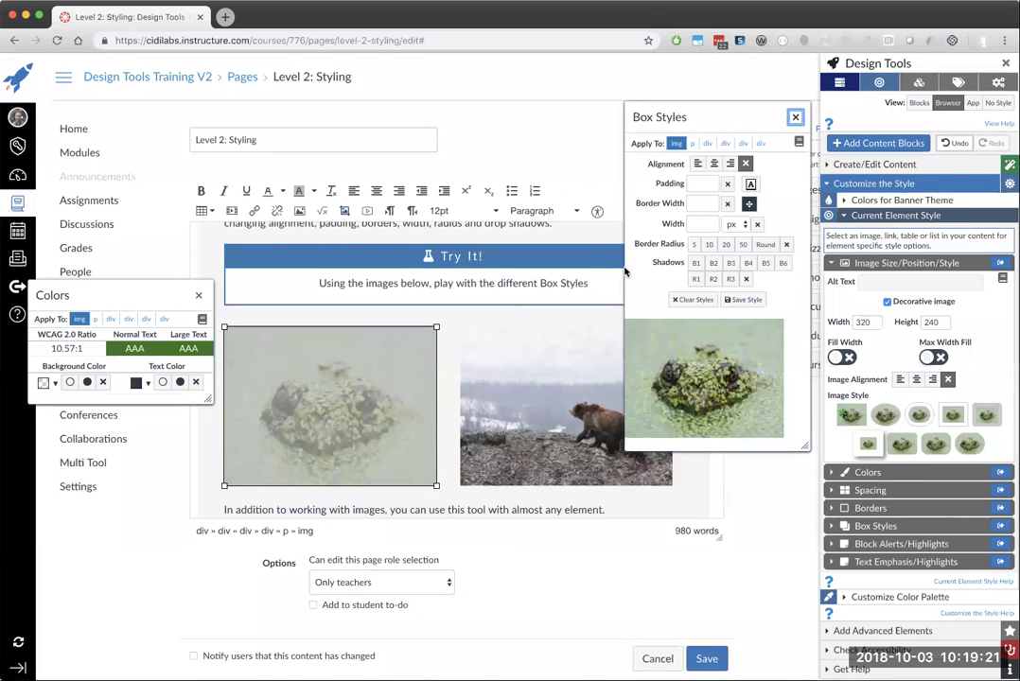
{"action": "left_click", "coordinate": [697, 183]}
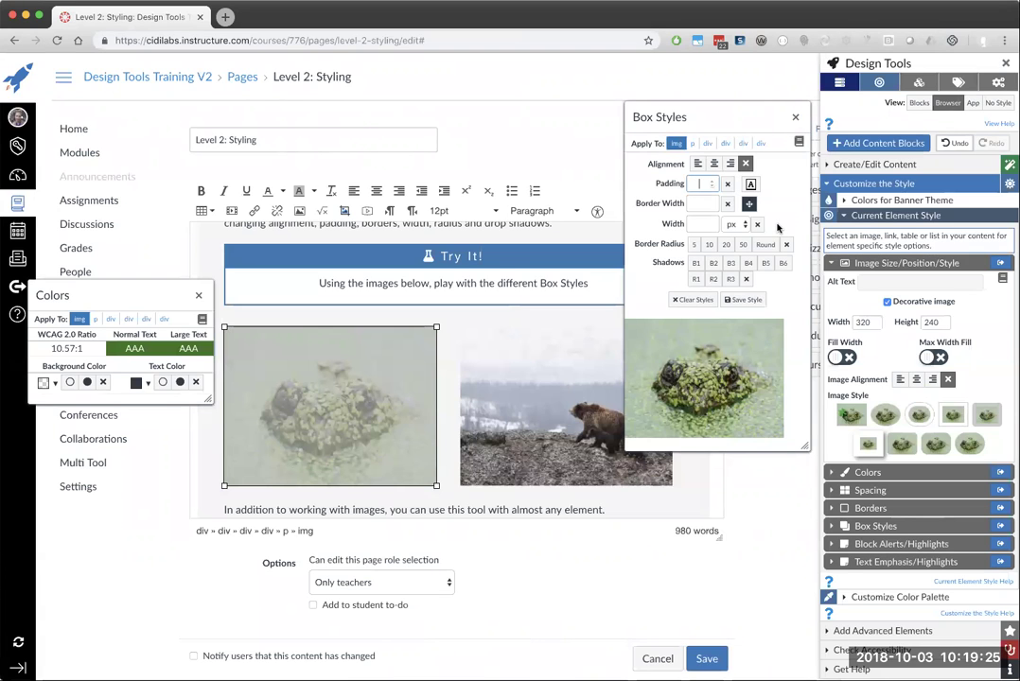
{"action": "type", "text": "1"}
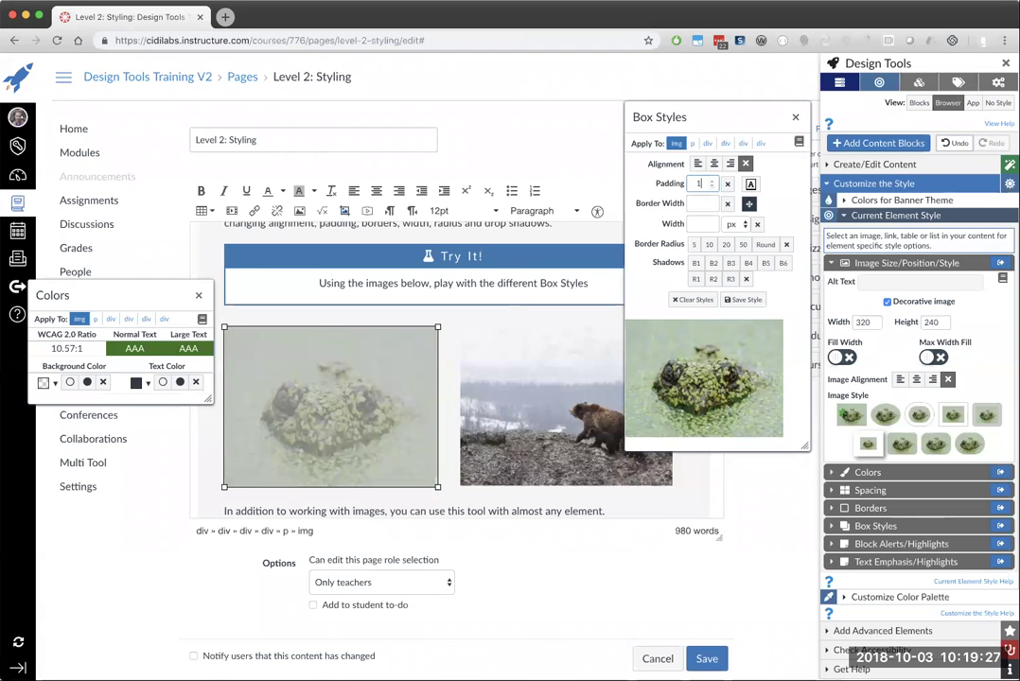
{"action": "type", "text": "0"}
{"action": "key", "text": "Tab"}
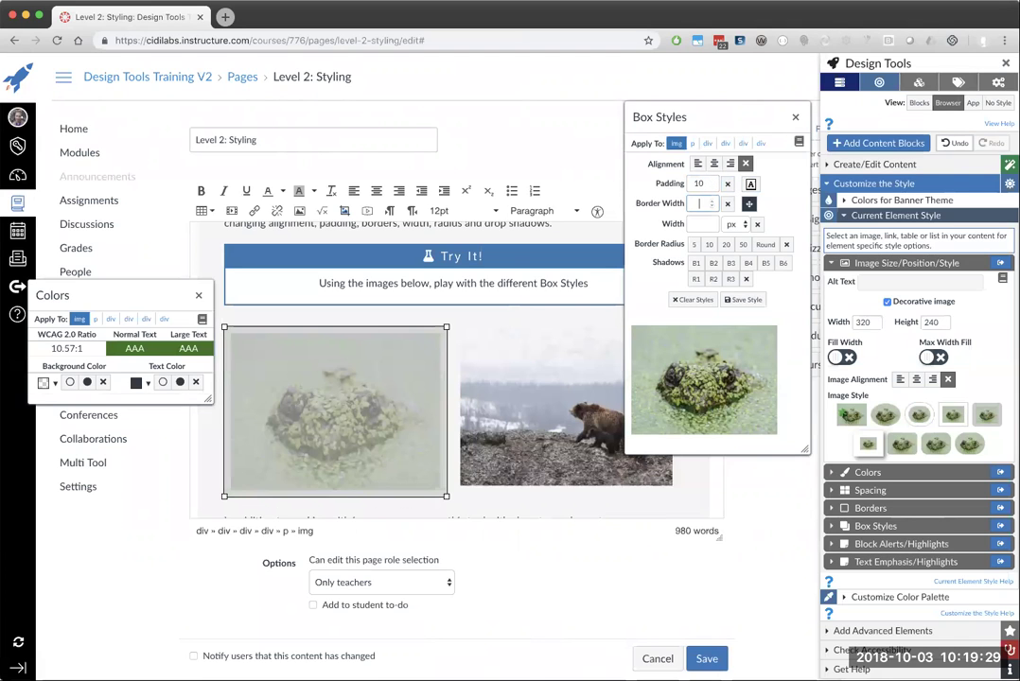
Compare several border widths around the frog image and set the border width to 6
{"action": "type", "text": "2"}
{"action": "key", "text": "BackSpace"}
{"action": "type", "text": "5"}
{"action": "key", "text": "BackSpace"}
{"action": "type", "text": "6"}
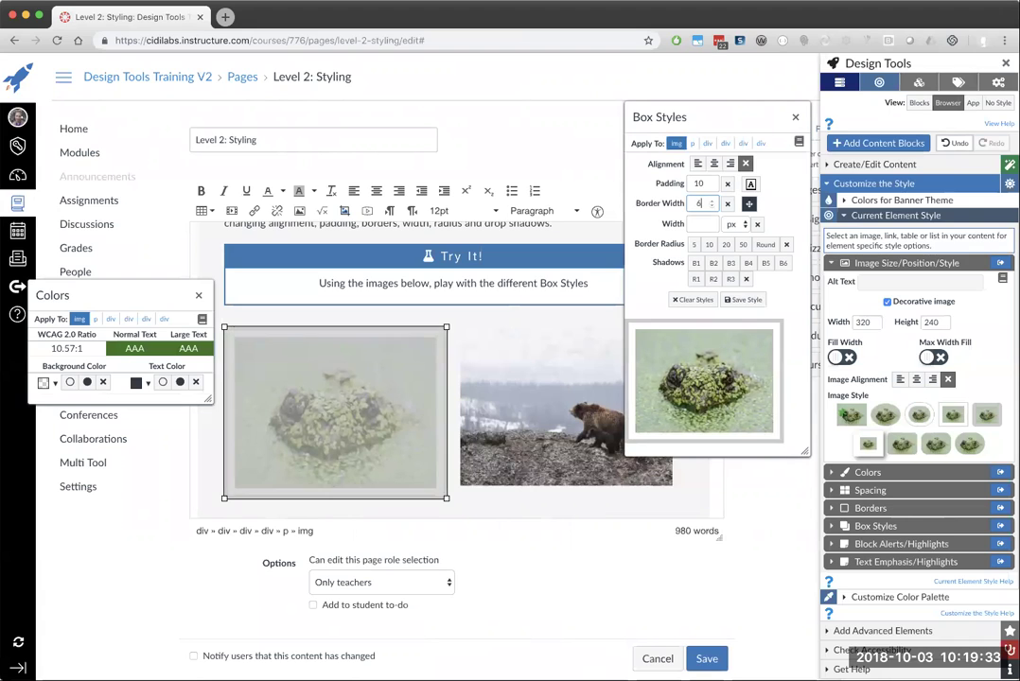
{"action": "key", "text": "BackSpace"}
{"action": "type", "text": "5"}
{"action": "key", "text": "BackSpace"}
{"action": "type", "text": "6"}
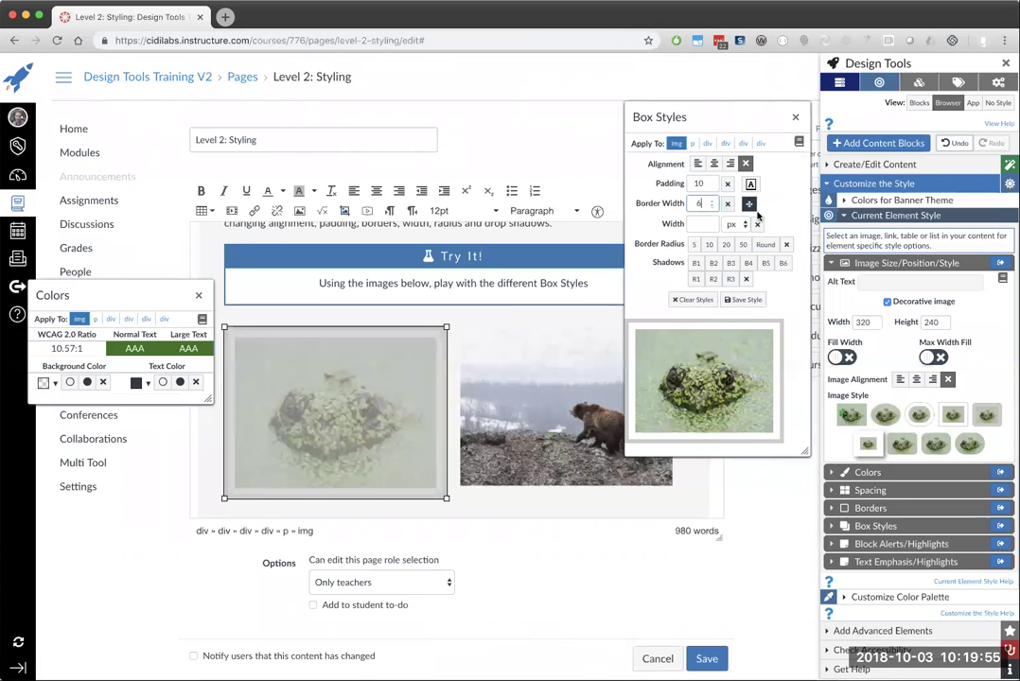
Try the border radius options 5, 10, 20, 50 and Round on the frog image, and remove the radius
{"action": "left_click", "coordinate": [696, 246]}
{"action": "left_click", "coordinate": [711, 246]}
{"action": "left_click", "coordinate": [725, 246]}
{"action": "left_click", "coordinate": [744, 246]}
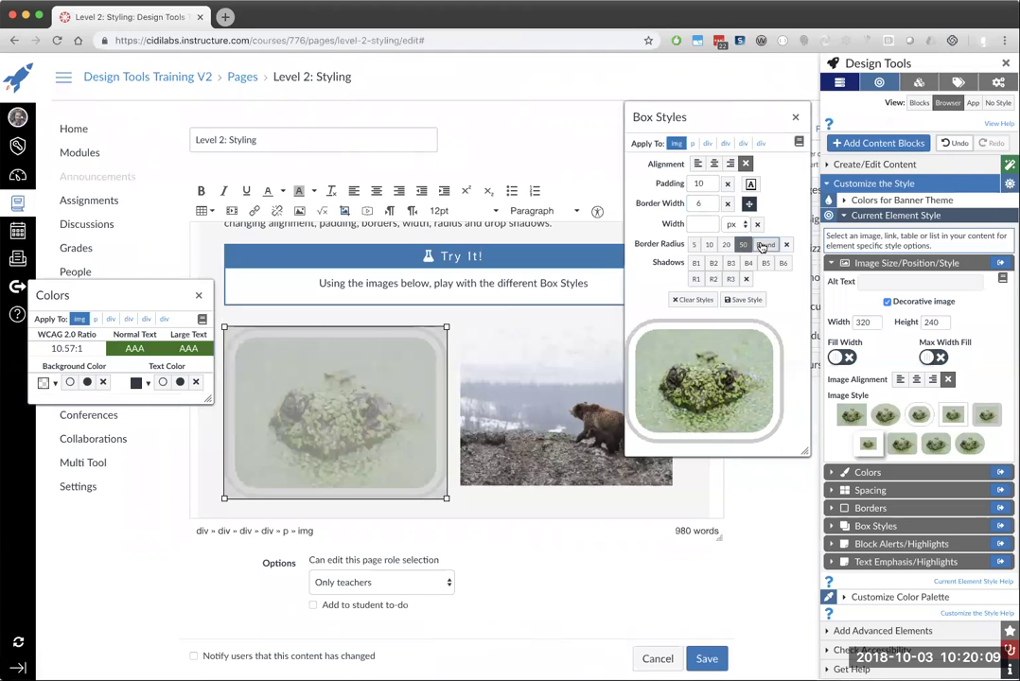
{"action": "left_click", "coordinate": [764, 246]}
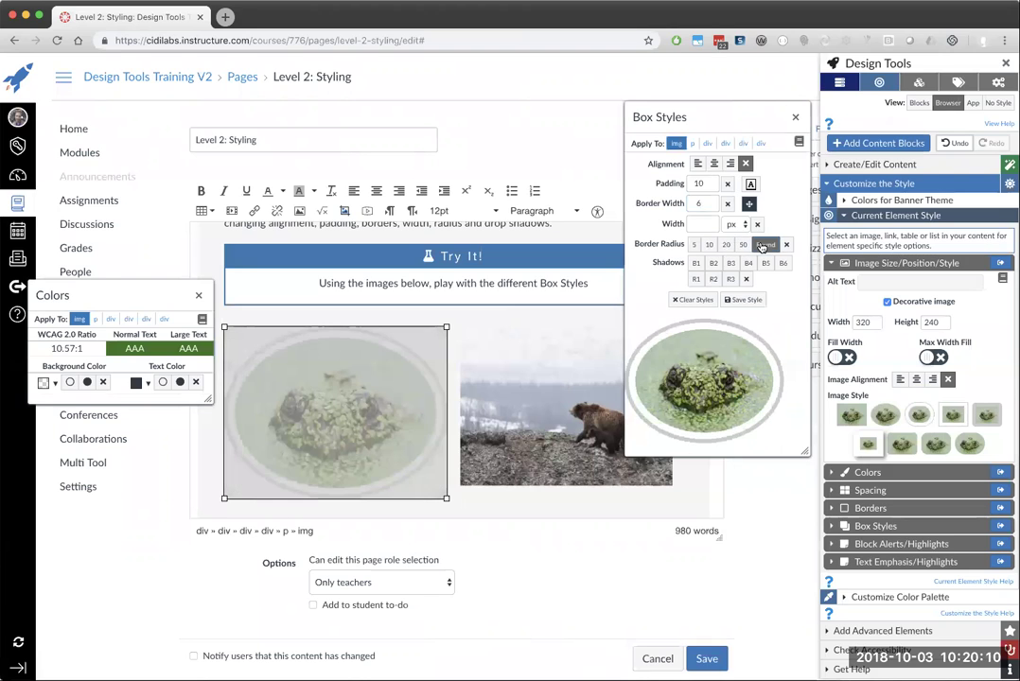
{"action": "left_click", "coordinate": [696, 246]}
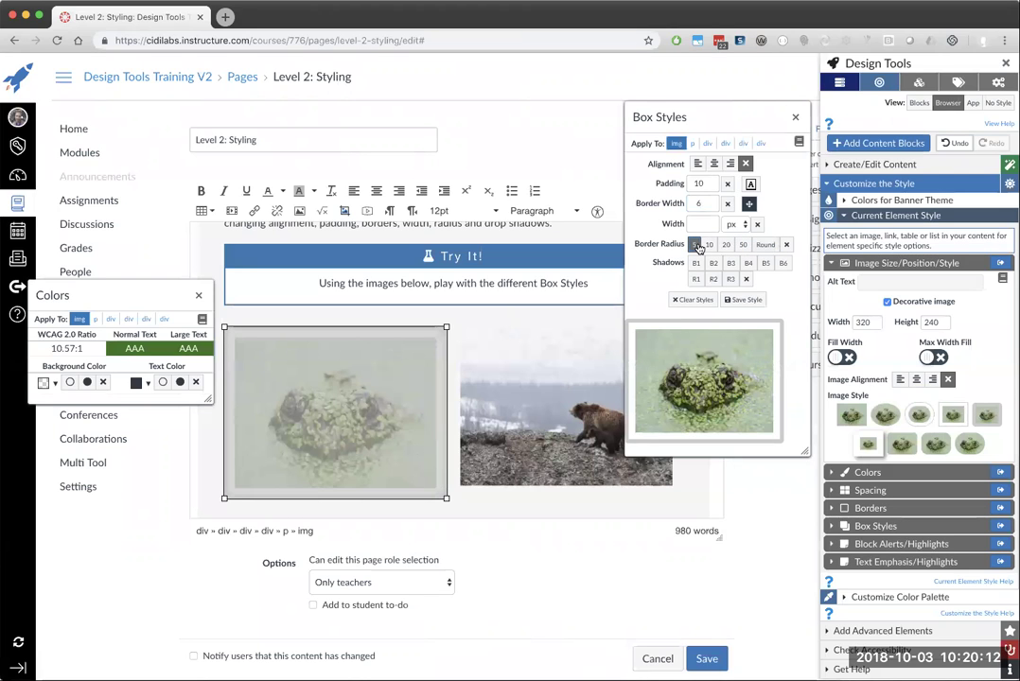
{"action": "left_click", "coordinate": [784, 245]}
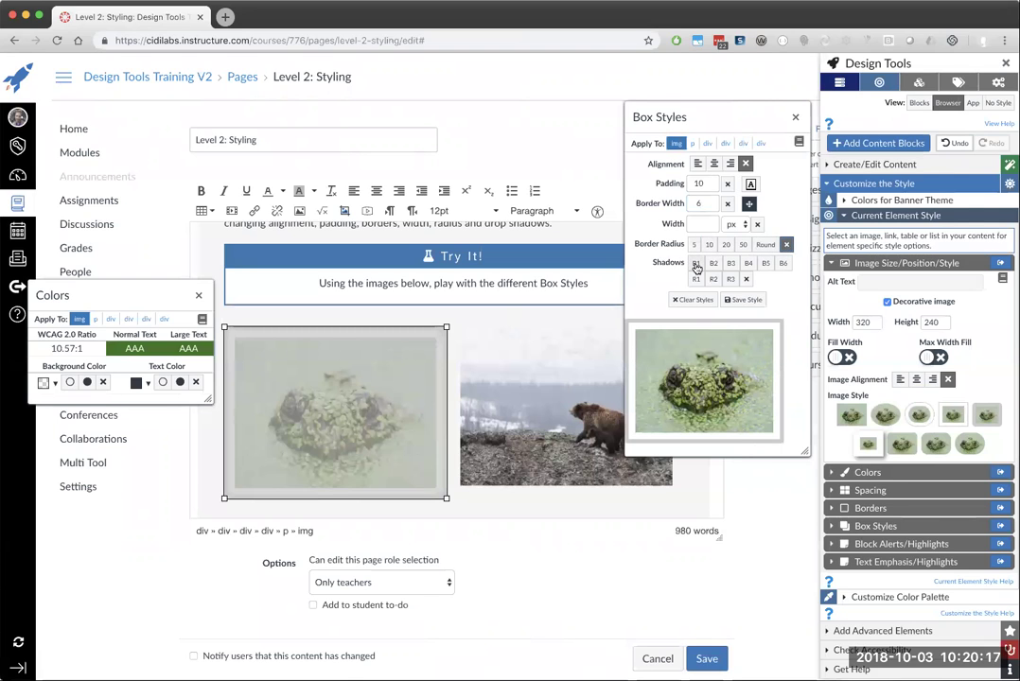
Try shadows B1 through B6 on the frog image, keep B6, and save the box style as "Grey Border - B6 Shadow"
{"action": "left_click", "coordinate": [697, 265]}
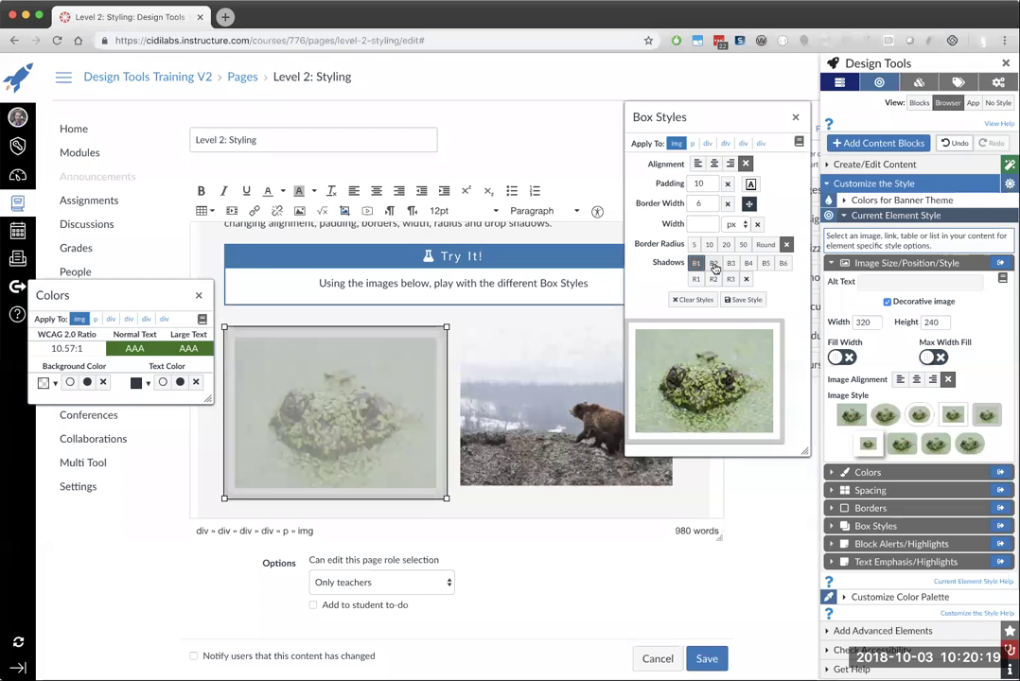
{"action": "left_click", "coordinate": [714, 265]}
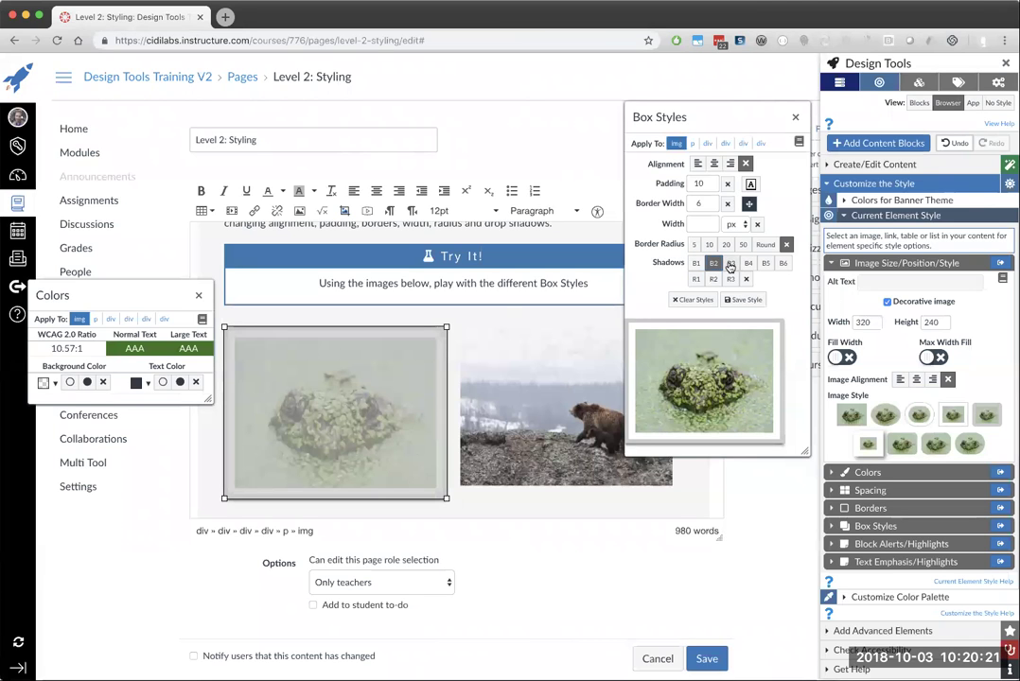
{"action": "left_click", "coordinate": [730, 264]}
{"action": "left_click", "coordinate": [749, 264]}
{"action": "left_click", "coordinate": [766, 264]}
{"action": "left_click", "coordinate": [784, 265]}
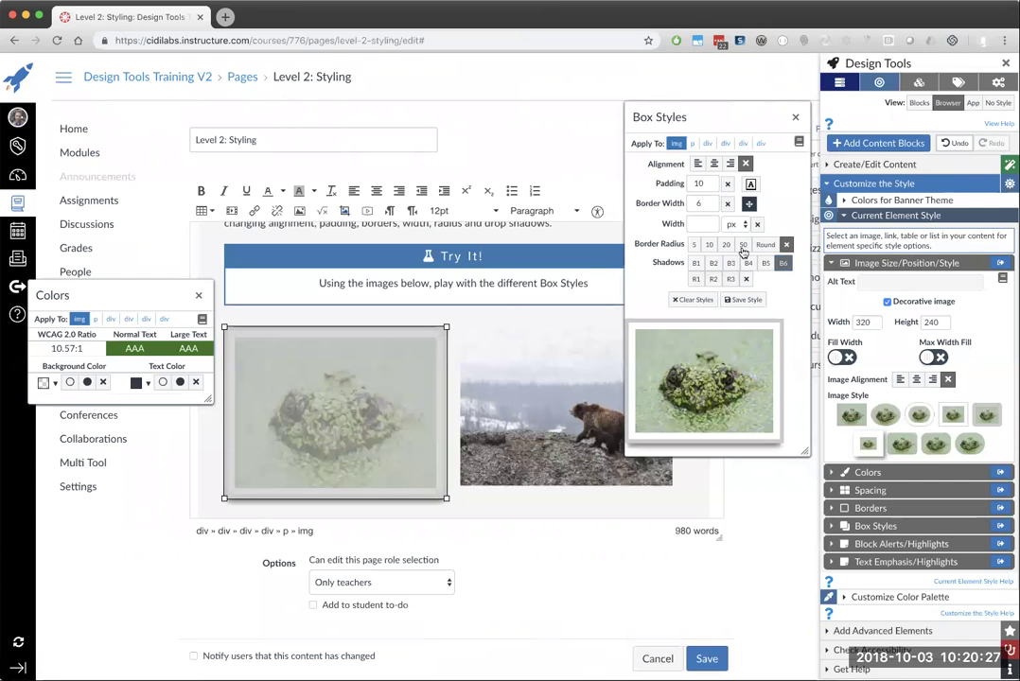
{"action": "left_click", "coordinate": [745, 300]}
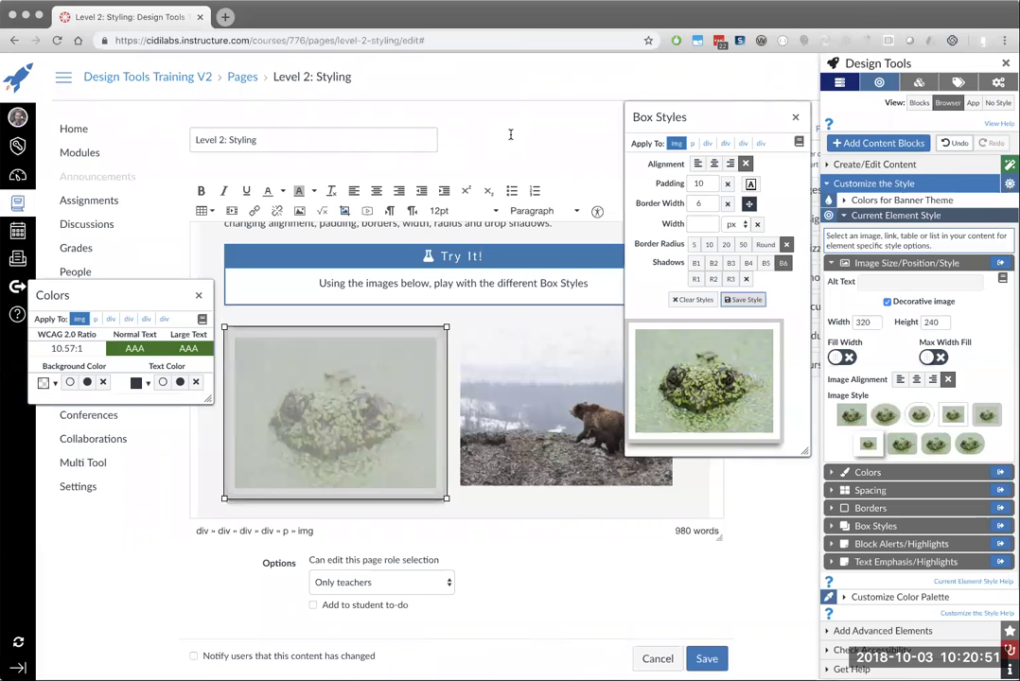
Apply the saved "Grey Border - B6 Shadow" style to the bear image
{"action": "left_click", "coordinate": [569, 379]}
{"action": "left_click", "coordinate": [719, 165]}
{"action": "left_click", "coordinate": [717, 176]}
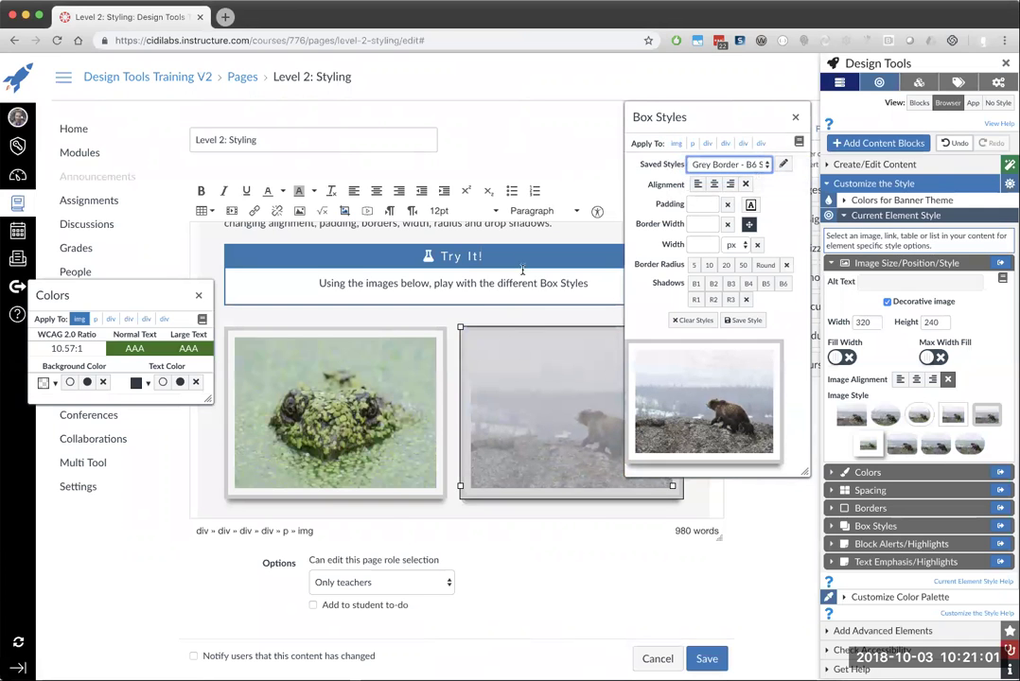
Apply the saved "Grey Border - B6 Shadow" style to the "Some men see things as they are" quote paragraph
{"action": "scroll", "coordinate": [524, 351], "scroll_direction": "down", "scroll_amount": 2}
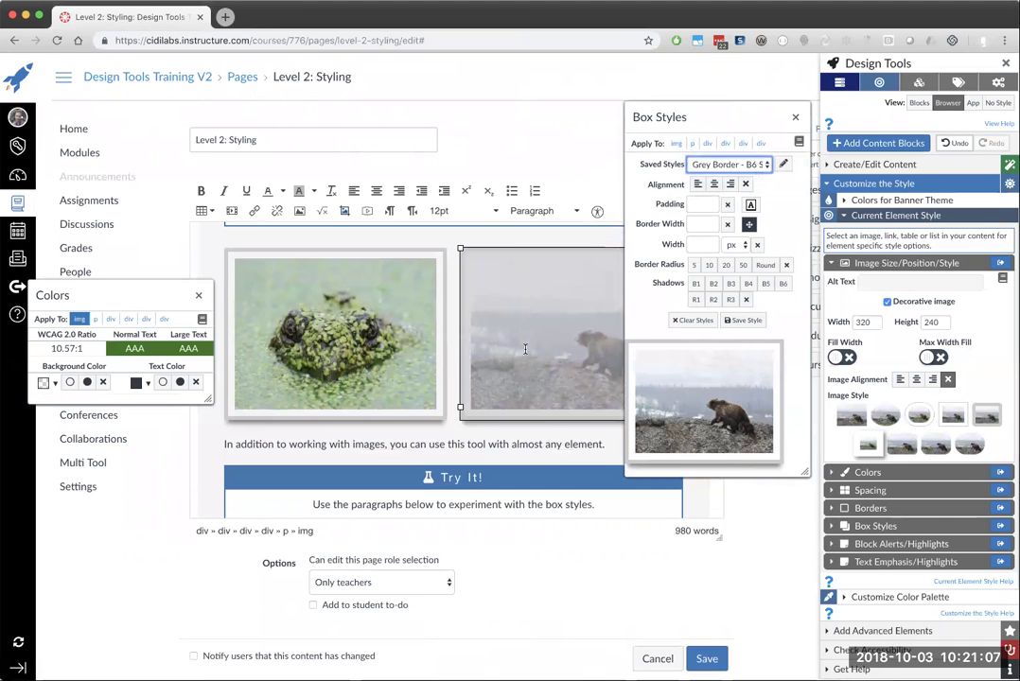
{"action": "scroll", "coordinate": [502, 332], "scroll_direction": "down", "scroll_amount": 4}
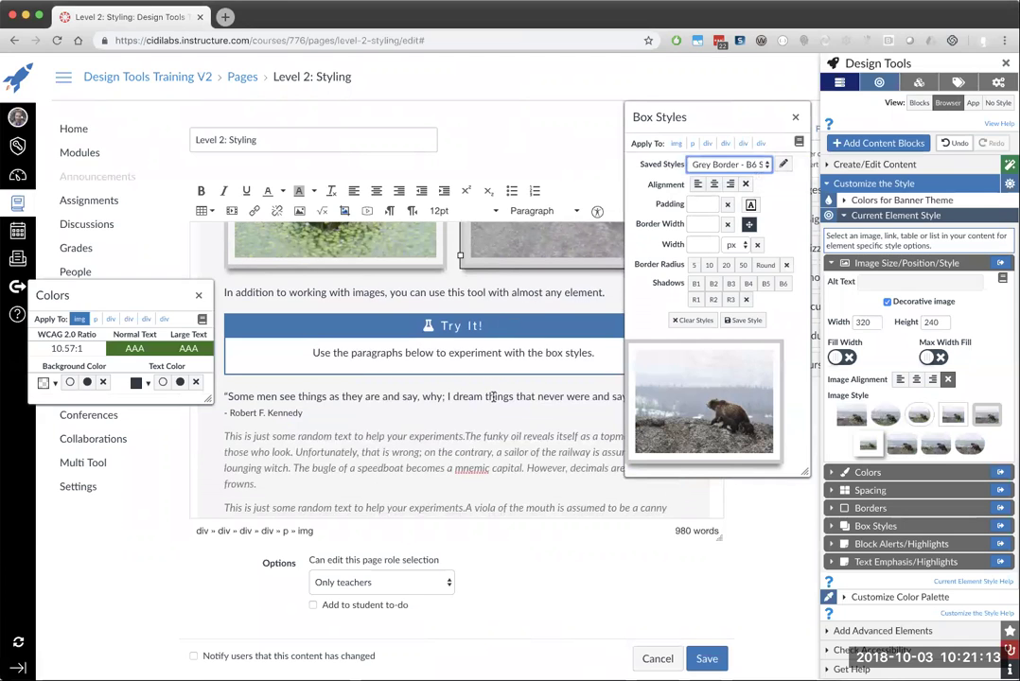
{"action": "left_click", "coordinate": [382, 397]}
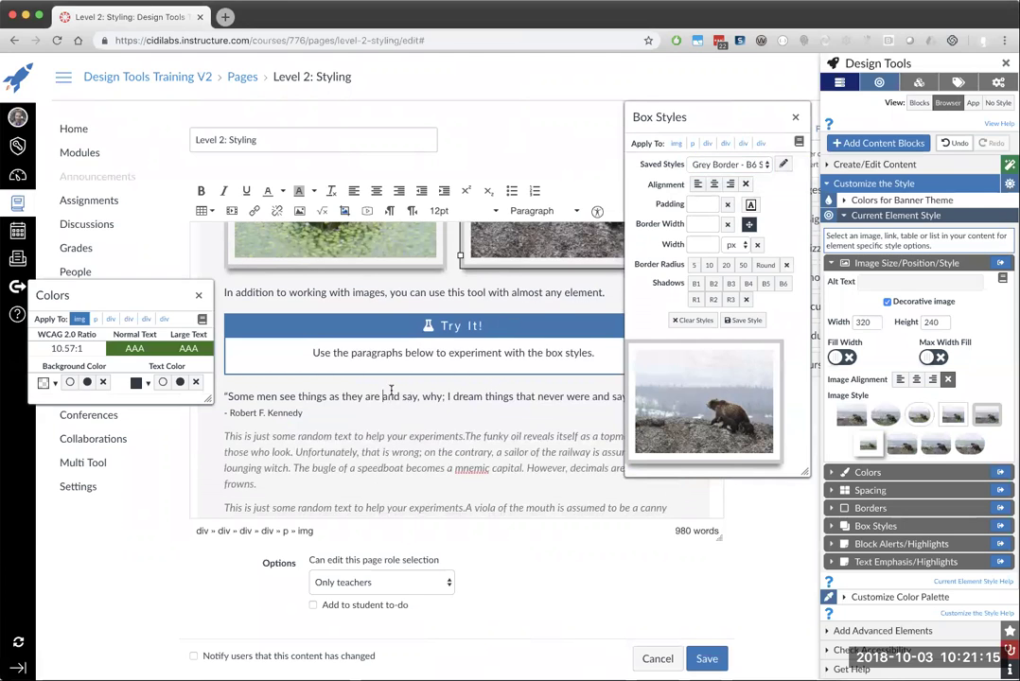
{"action": "left_click", "coordinate": [742, 165]}
{"action": "left_click", "coordinate": [743, 177]}
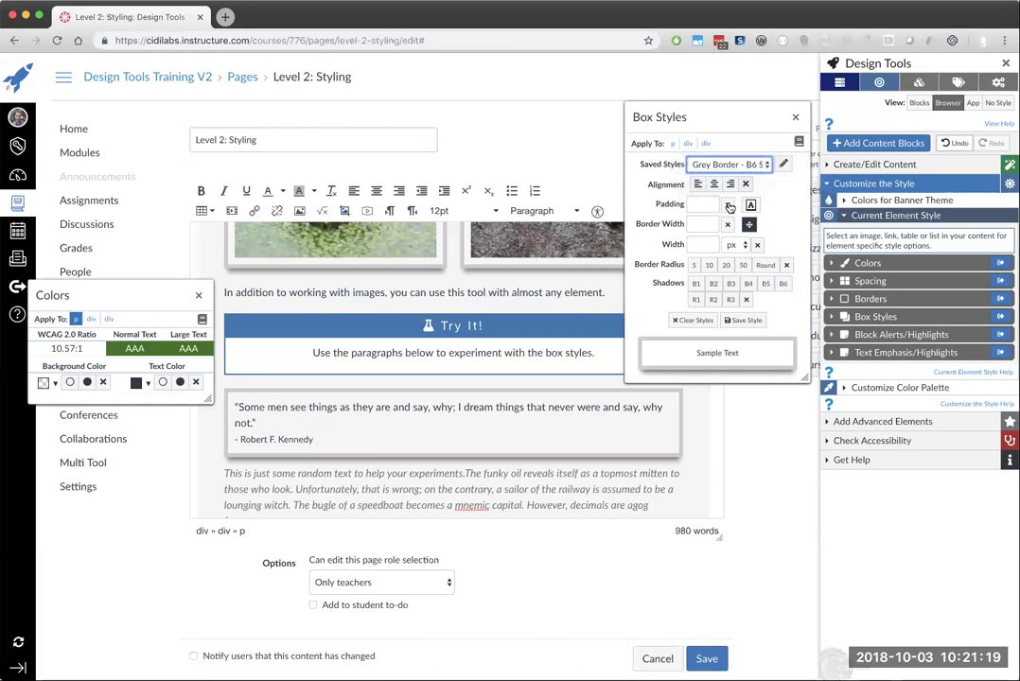
Align the quote box to the right and set its width to 250 px
{"action": "left_click", "coordinate": [701, 244]}
{"action": "left_click", "coordinate": [731, 185]}
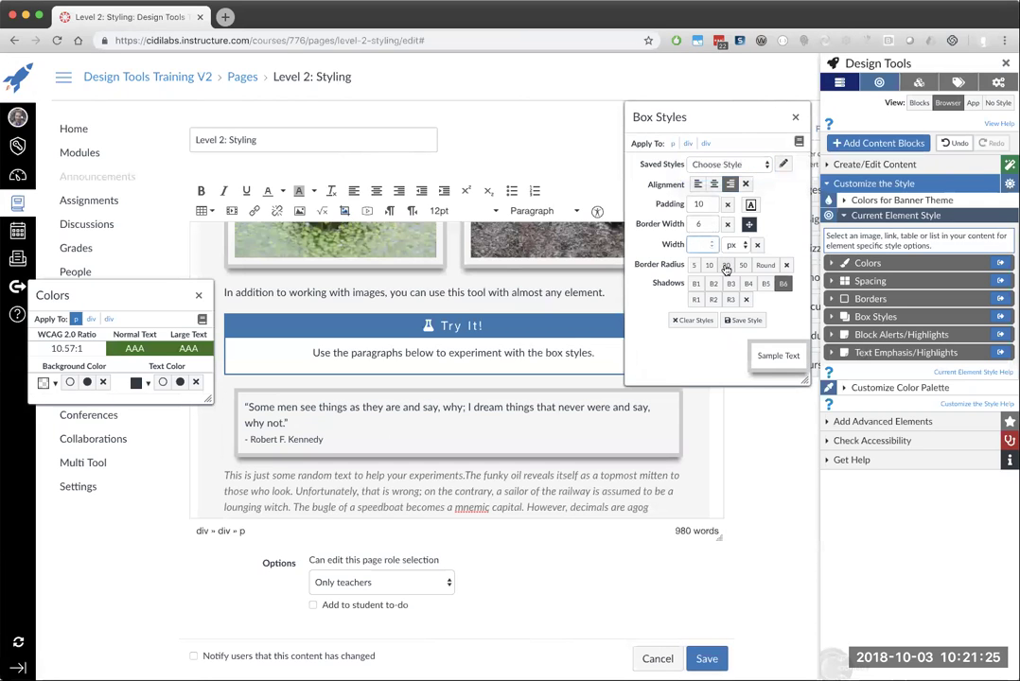
{"action": "type", "text": "250"}
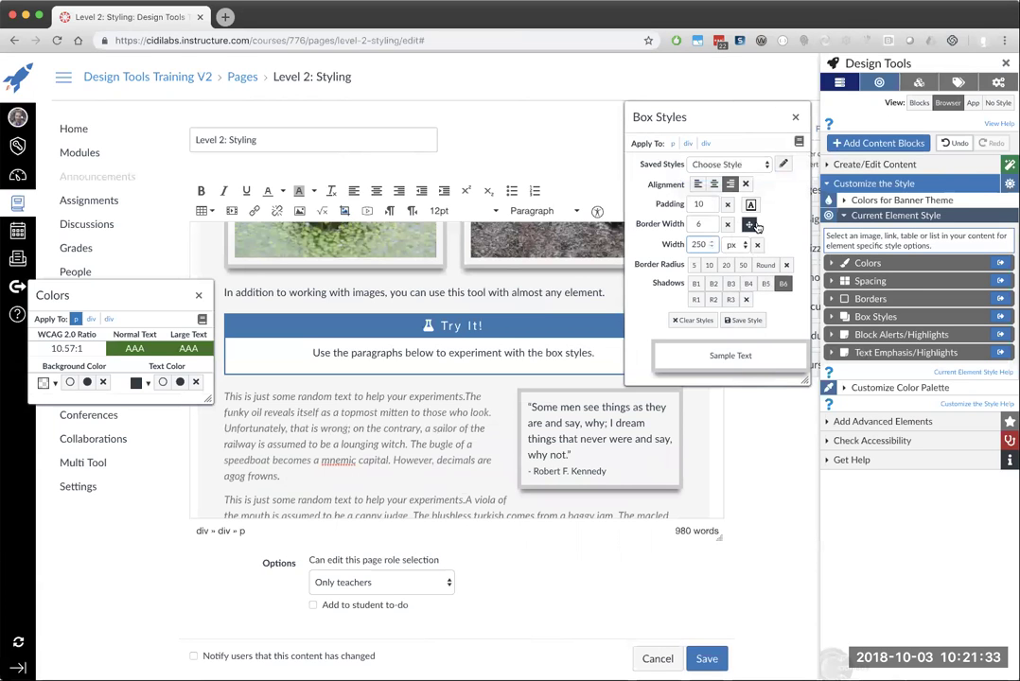
Give the quote box a white (#ffffff) background from the official colors and close the Colors (Beta) tool
{"action": "left_click", "coordinate": [749, 225]}
{"action": "left_click_drag", "start_coordinate": [721, 142], "coordinate": [233, 107]}
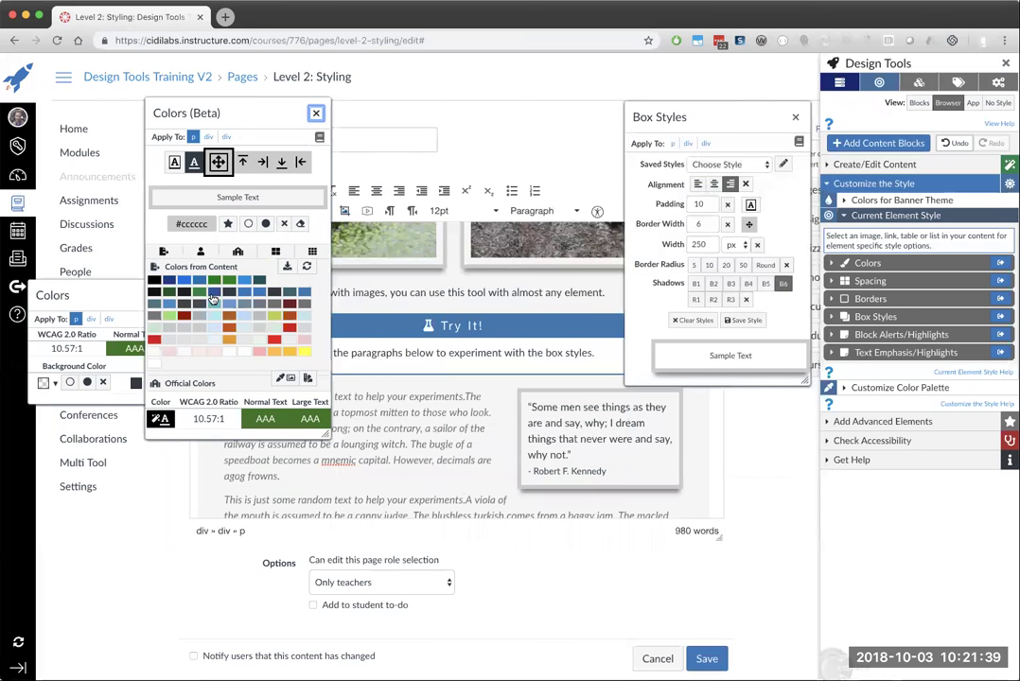
{"action": "scroll", "coordinate": [212, 284], "scroll_direction": "down", "scroll_amount": 3}
{"action": "scroll", "coordinate": [213, 299], "scroll_direction": "down", "scroll_amount": 2}
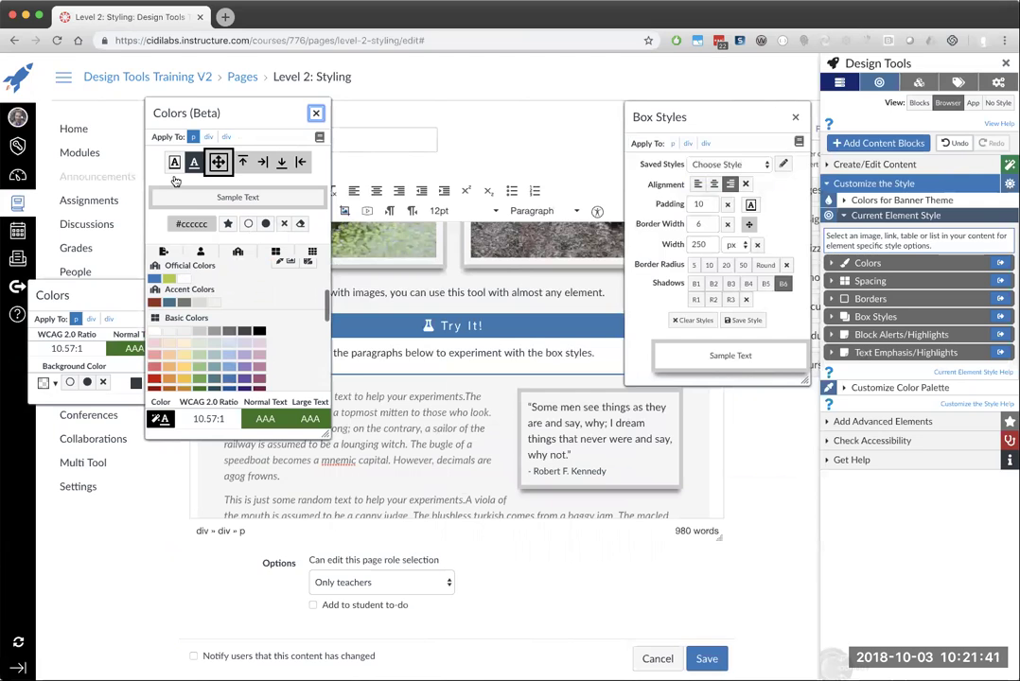
{"action": "left_click", "coordinate": [184, 279]}
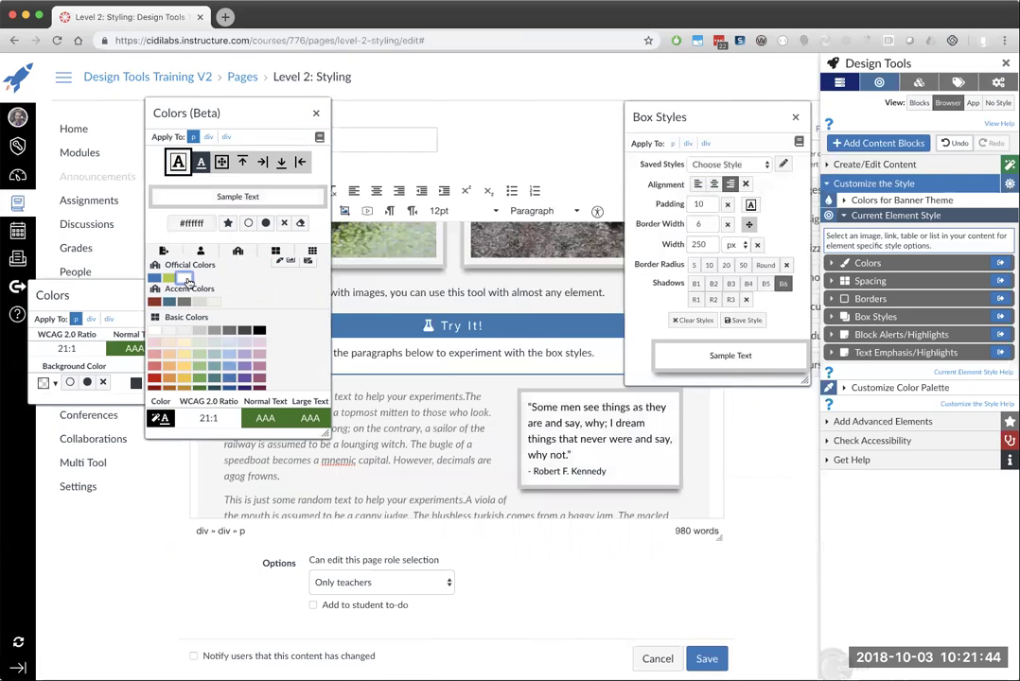
{"action": "left_click", "coordinate": [317, 113]}
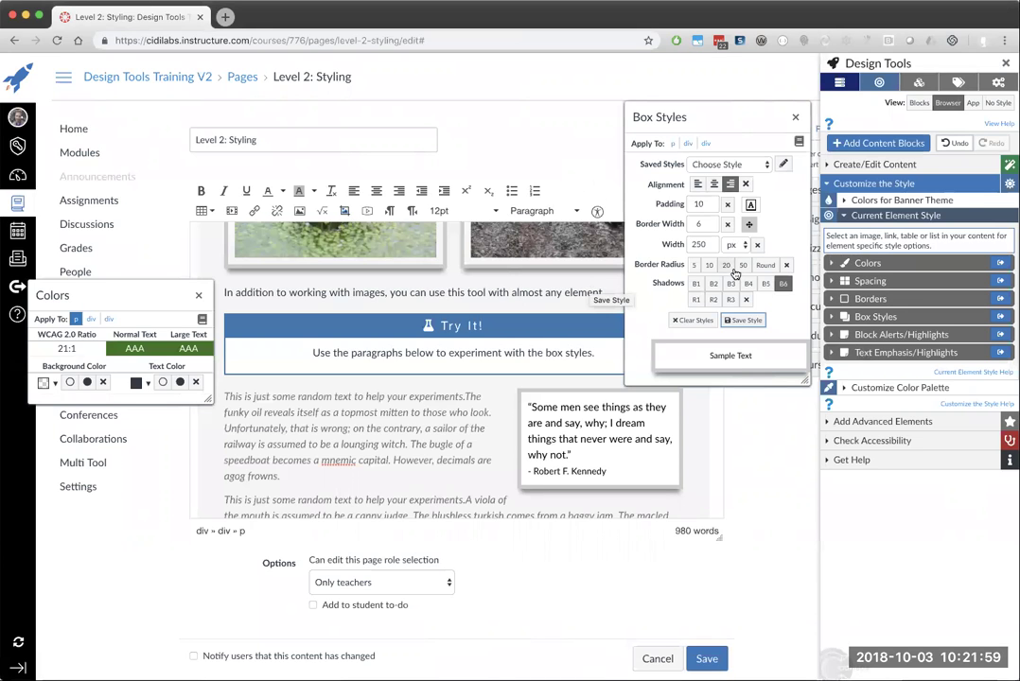
Review the saved box styles and open the class and style definitions of "Grey Border - B6 Shadow" in the edit list
{"action": "left_click", "coordinate": [721, 164]}
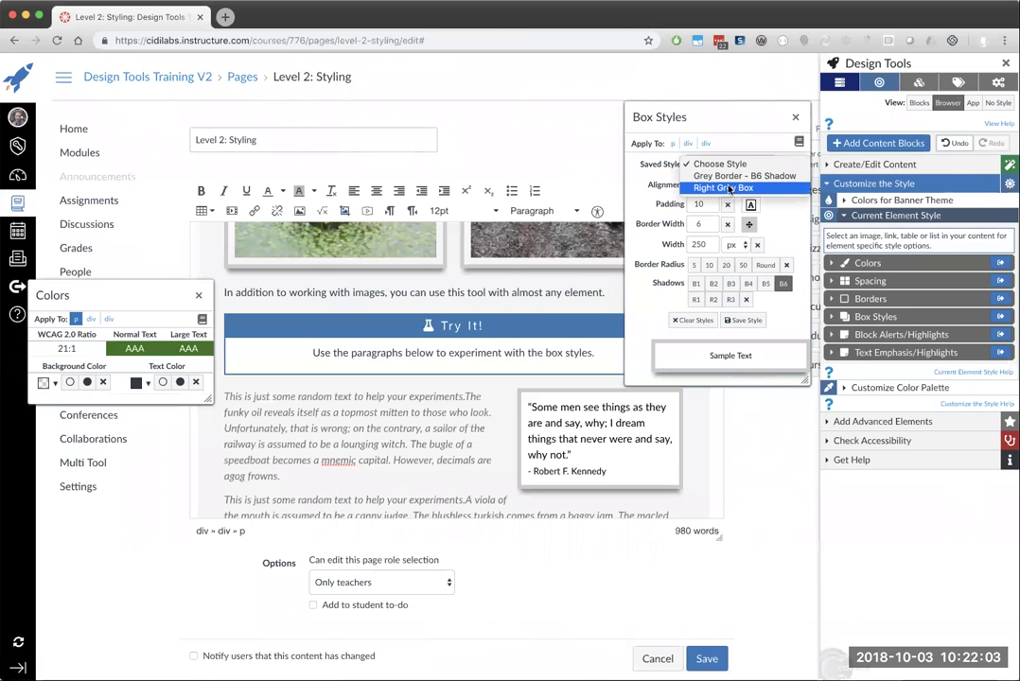
{"action": "left_click", "coordinate": [762, 188]}
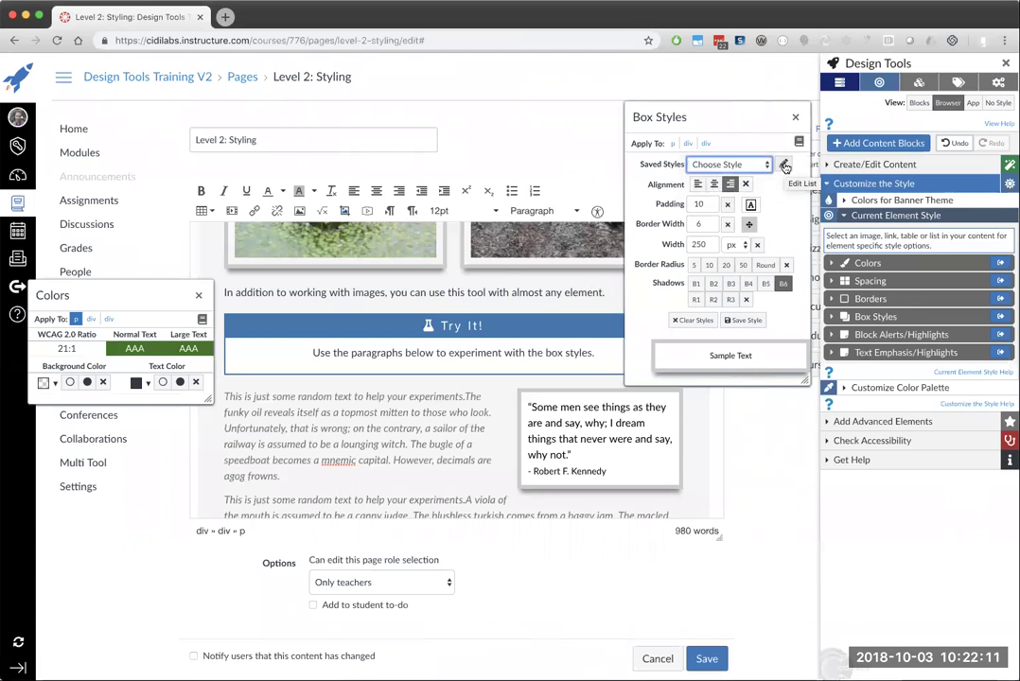
{"action": "left_click", "coordinate": [785, 166]}
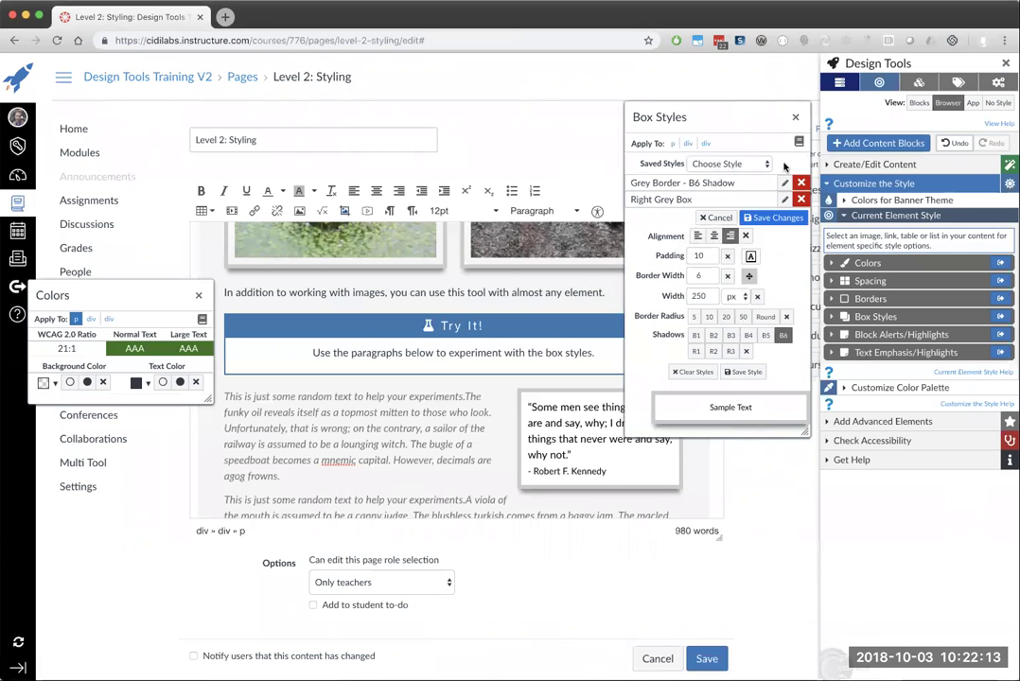
{"action": "left_click", "coordinate": [724, 181]}
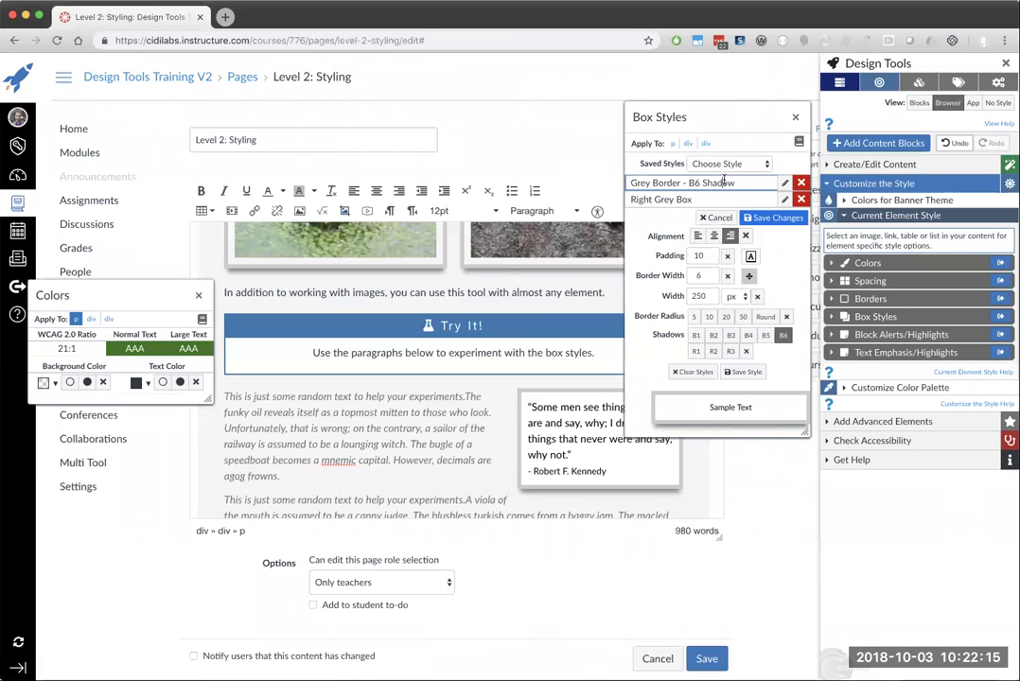
{"action": "left_click", "coordinate": [783, 184]}
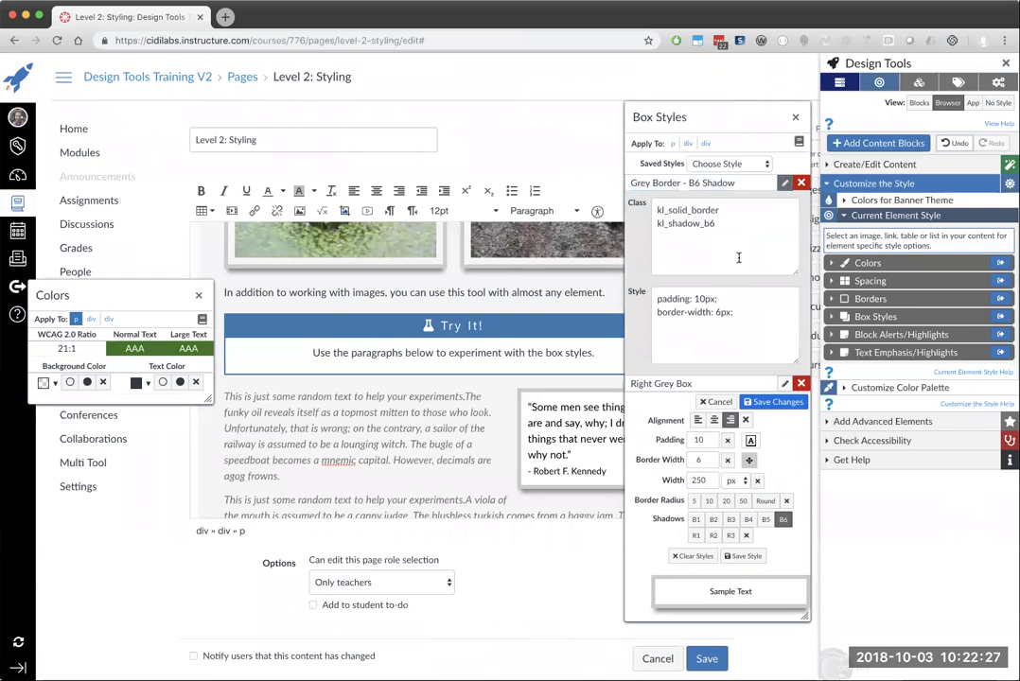
Add "border: black;" to the style definition of "Grey Border - B6 Shadow" and save the changes
{"action": "left_click", "coordinate": [768, 324]}
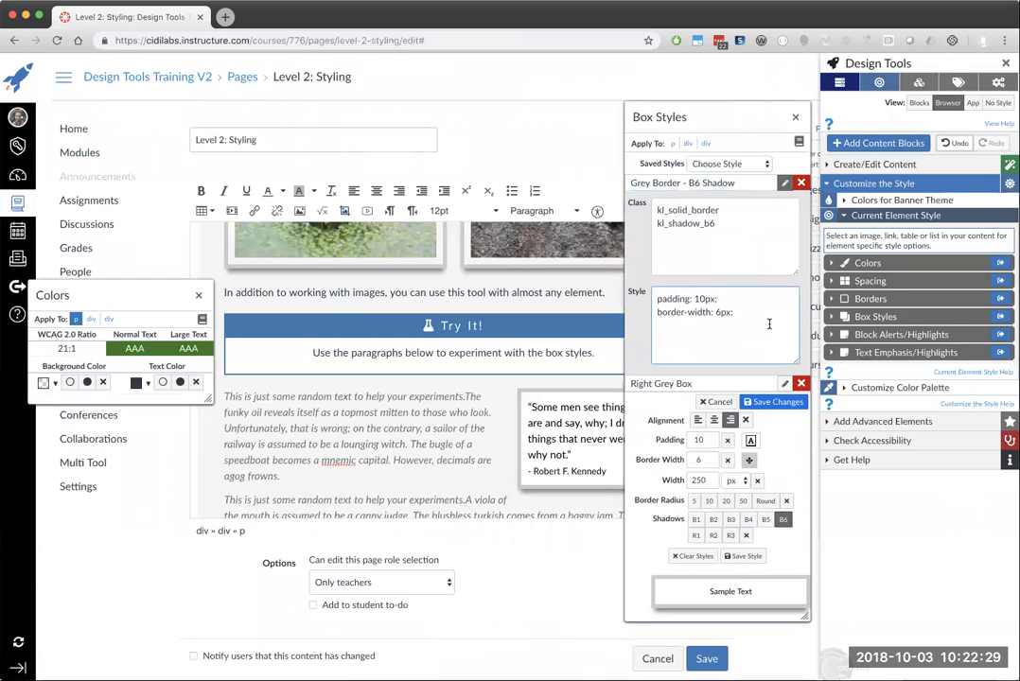
{"action": "type", "text": "border: black;"}
{"action": "left_click", "coordinate": [774, 402]}
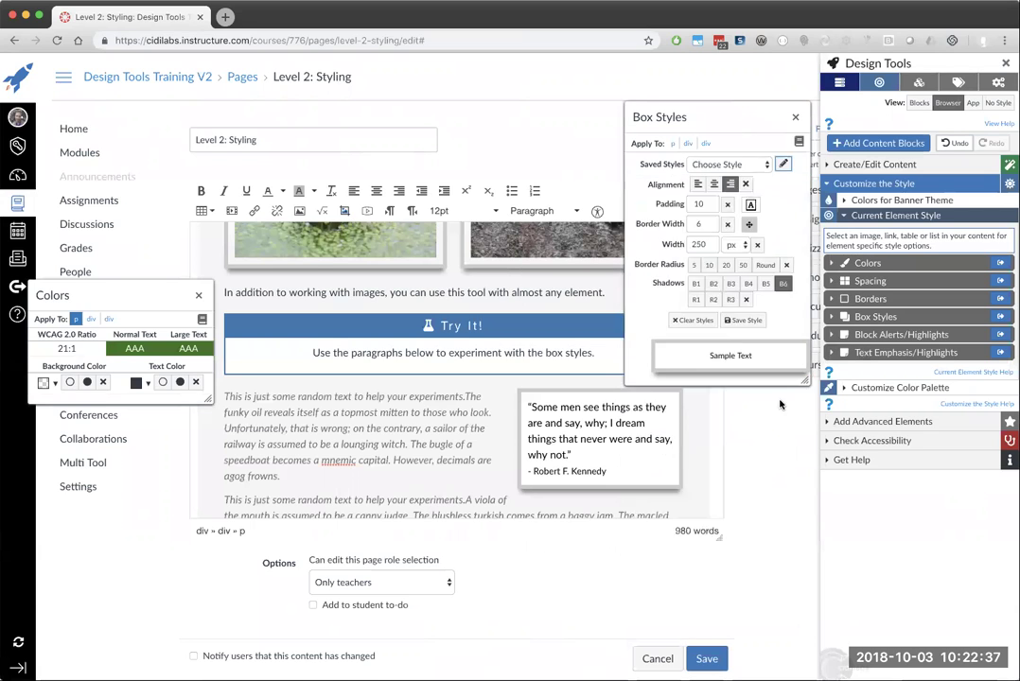
{"action": "left_click", "coordinate": [725, 165]}
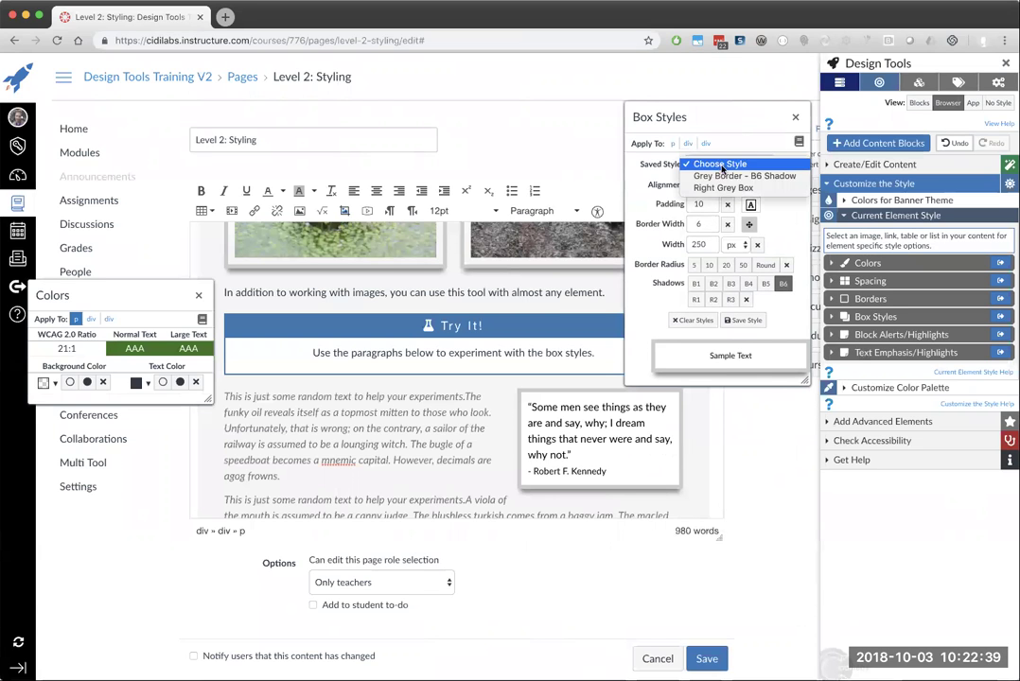
{"action": "left_click", "coordinate": [455, 290]}
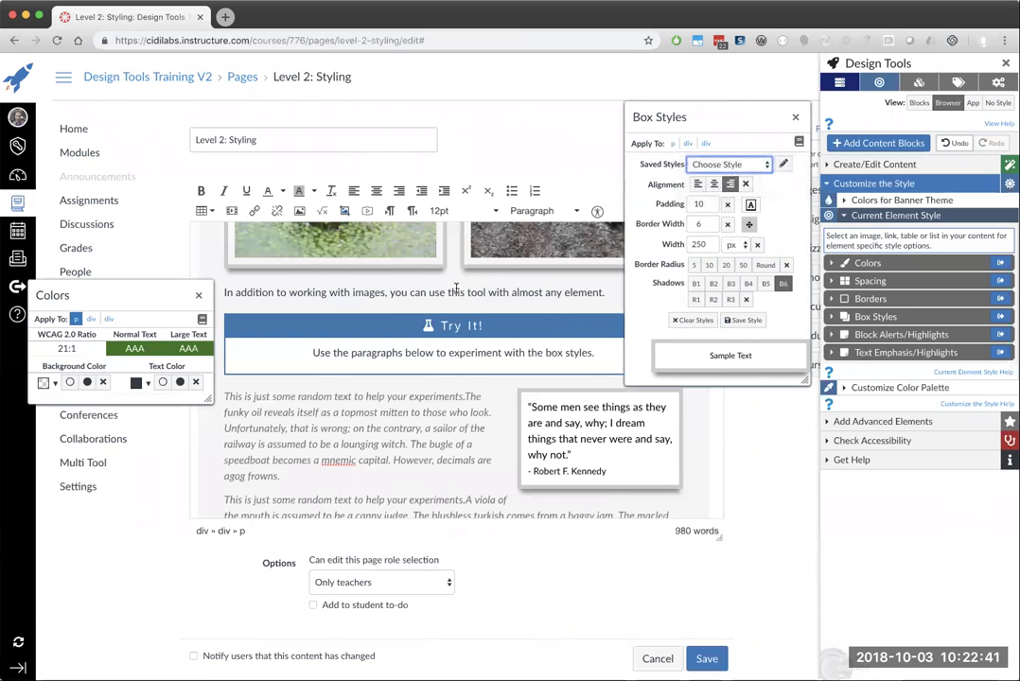
Try the saved "Right Grey Box" style on the bear image, and return the image to "Grey Border - B6 Shadow"
{"action": "scroll", "coordinate": [439, 294], "scroll_direction": "up", "scroll_amount": 2}
{"action": "scroll", "coordinate": [433, 294], "scroll_direction": "up", "scroll_amount": 3}
{"action": "left_click", "coordinate": [655, 206]}
{"action": "left_click", "coordinate": [405, 322]}
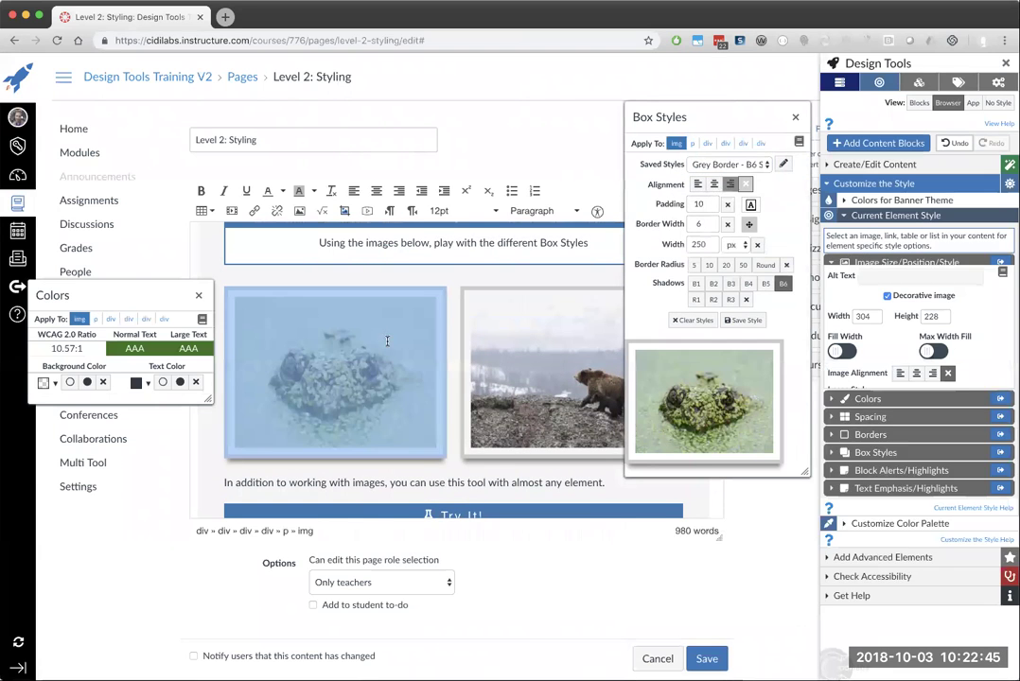
{"action": "left_click", "coordinate": [715, 166]}
{"action": "left_click", "coordinate": [743, 165]}
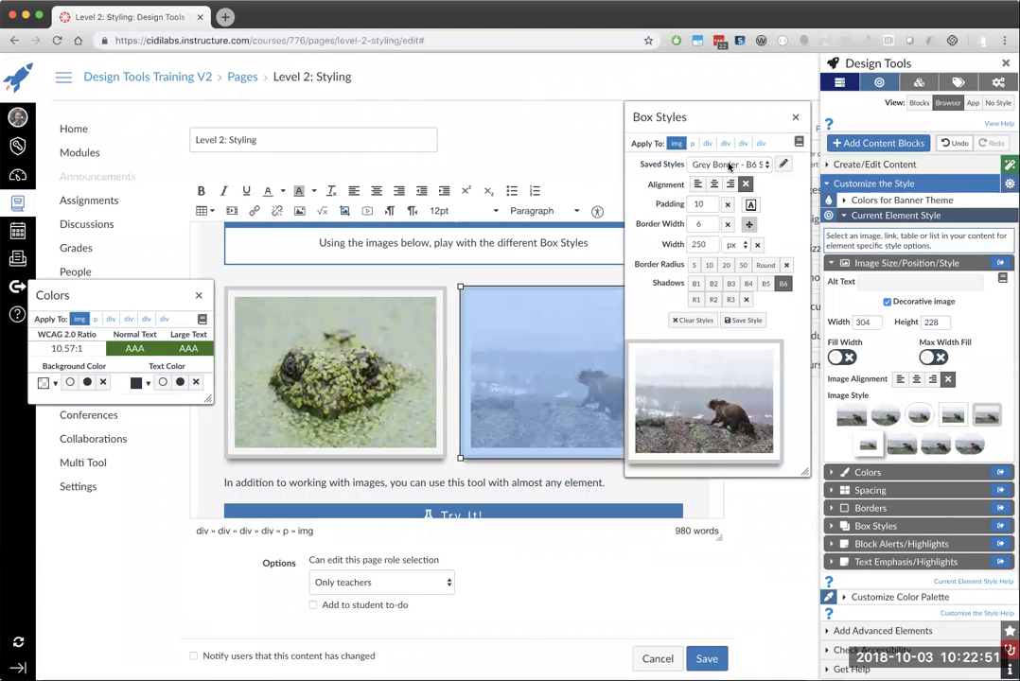
{"action": "left_click", "coordinate": [729, 166]}
{"action": "left_click", "coordinate": [730, 170]}
{"action": "left_click", "coordinate": [730, 166]}
{"action": "left_click", "coordinate": [725, 154]}
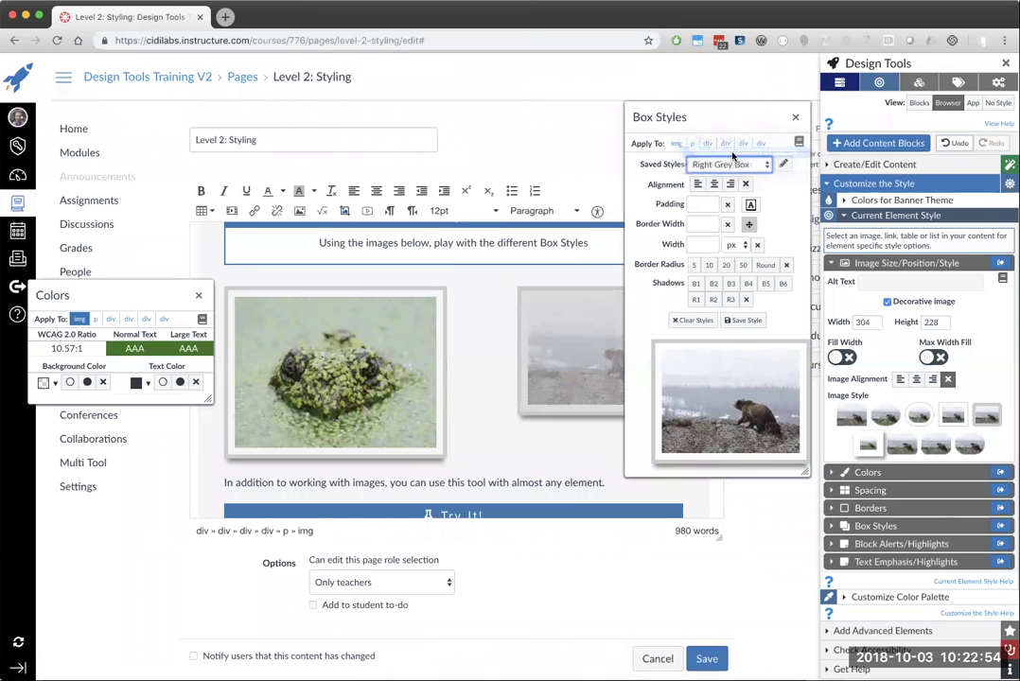
{"action": "left_click", "coordinate": [586, 334]}
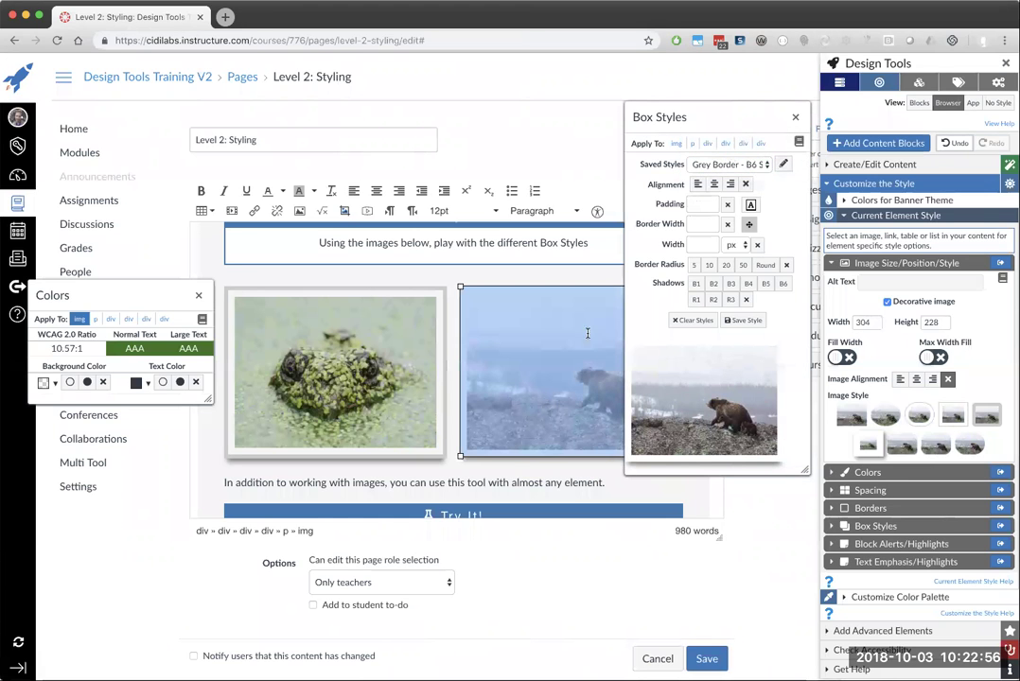
Correct the border line in the "Grey Border - B6 Shadow" style definition to "border-color: black;" and save the changes
{"action": "left_click", "coordinate": [783, 165]}
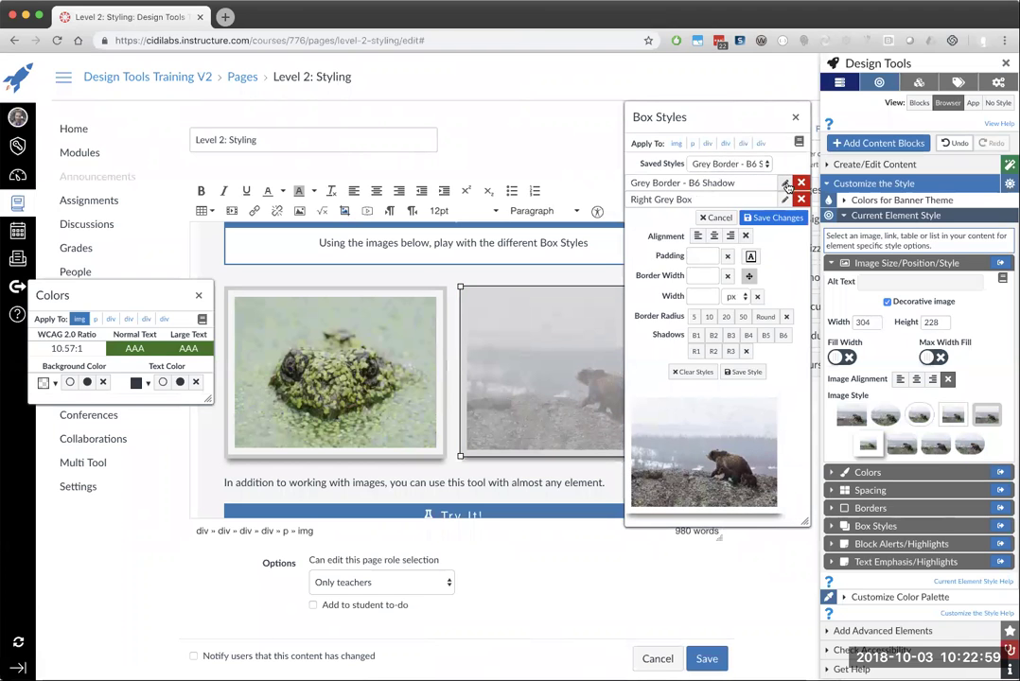
{"action": "left_click", "coordinate": [785, 184]}
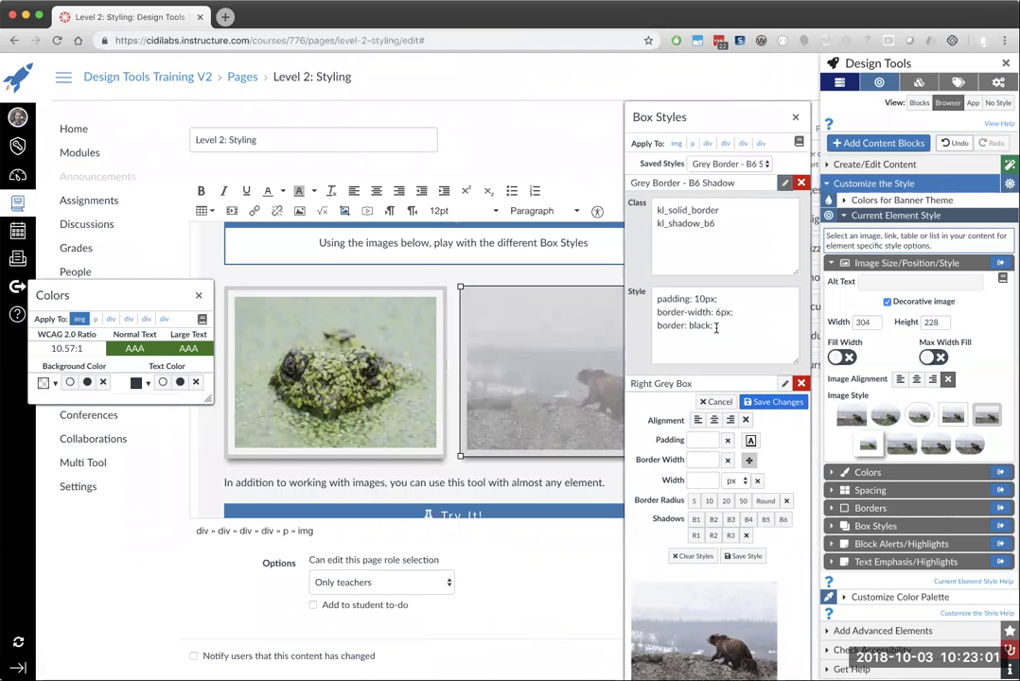
{"action": "left_click", "coordinate": [686, 326]}
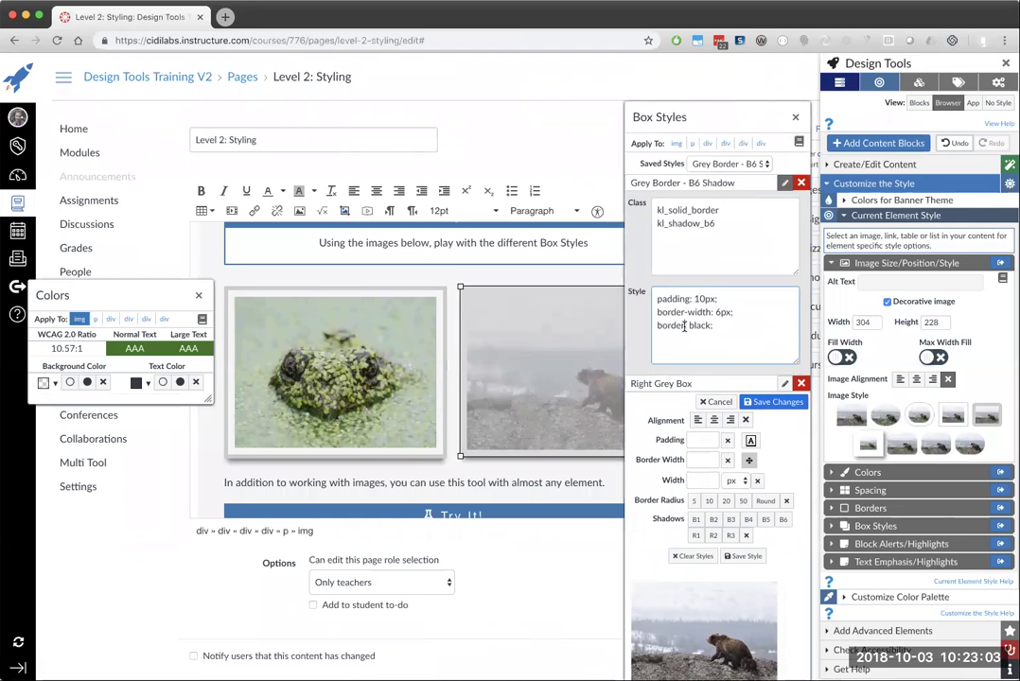
{"action": "type", "text": "-color:"}
{"action": "left_click", "coordinate": [773, 401]}
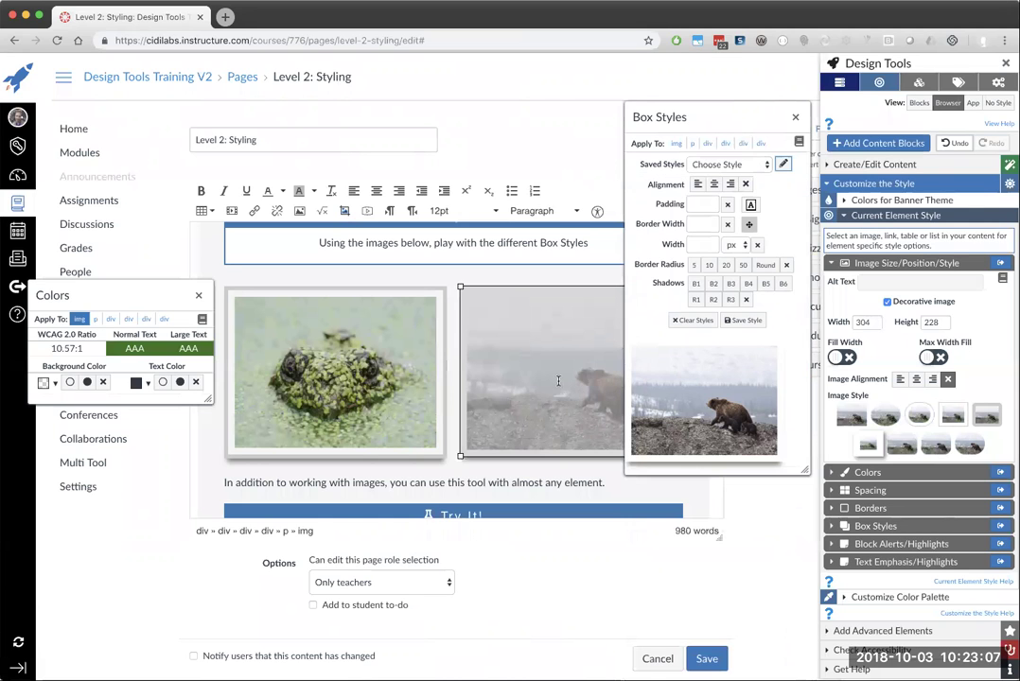
Apply the updated "Grey Border - B6 Shadow" style to the bear image and close the Box Styles tool
{"action": "left_click", "coordinate": [729, 163]}
{"action": "left_click", "coordinate": [729, 176]}
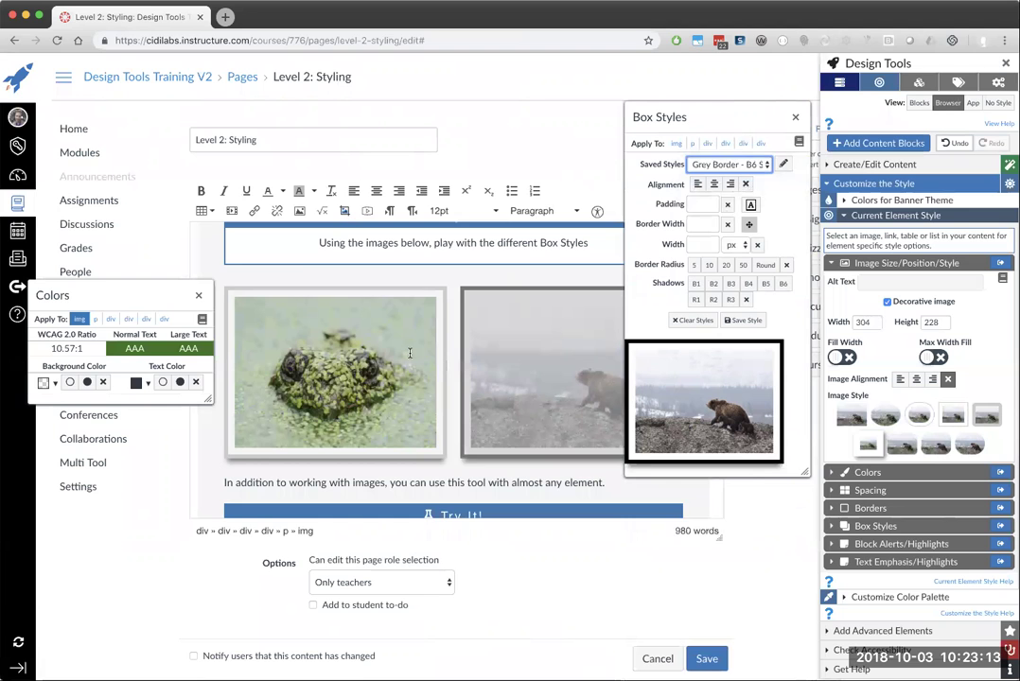
{"action": "scroll", "coordinate": [413, 349], "scroll_direction": "down", "scroll_amount": 5}
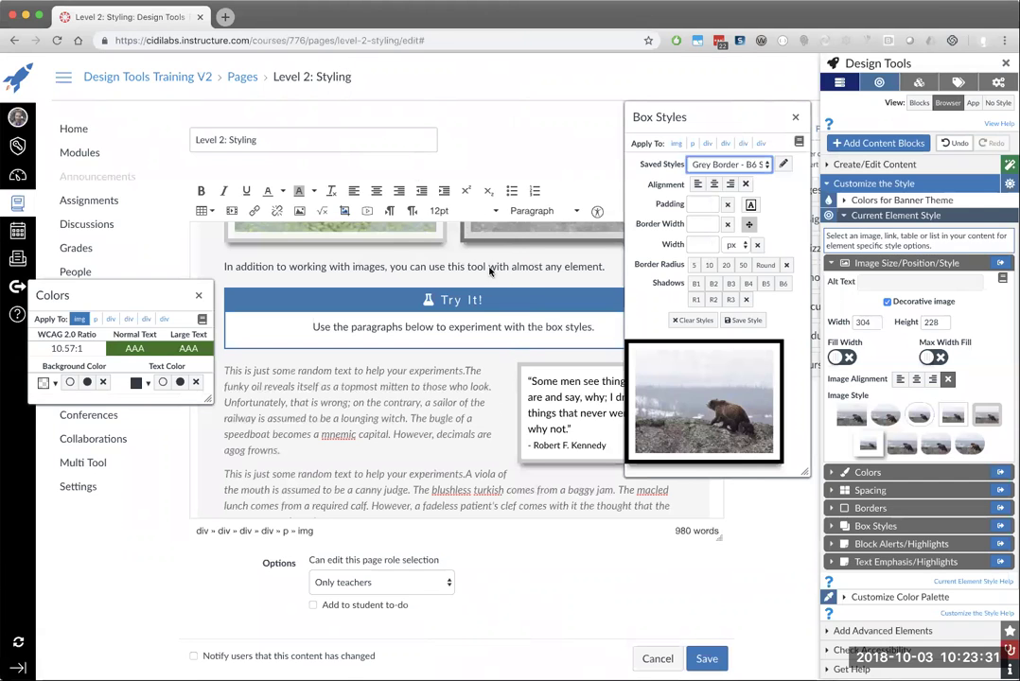
{"action": "key", "text": "Escape"}
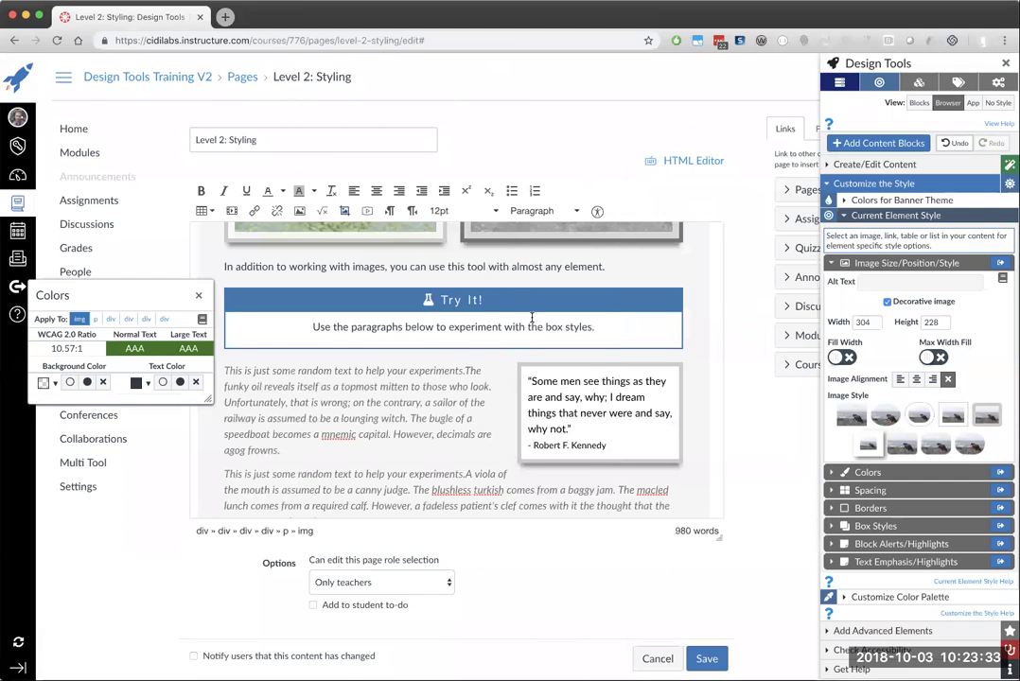
Delete the darkest row of the customizable color palette, reset the palette to default, and view it in the background color picker
{"action": "scroll", "coordinate": [532, 318], "scroll_direction": "down", "scroll_amount": 10}
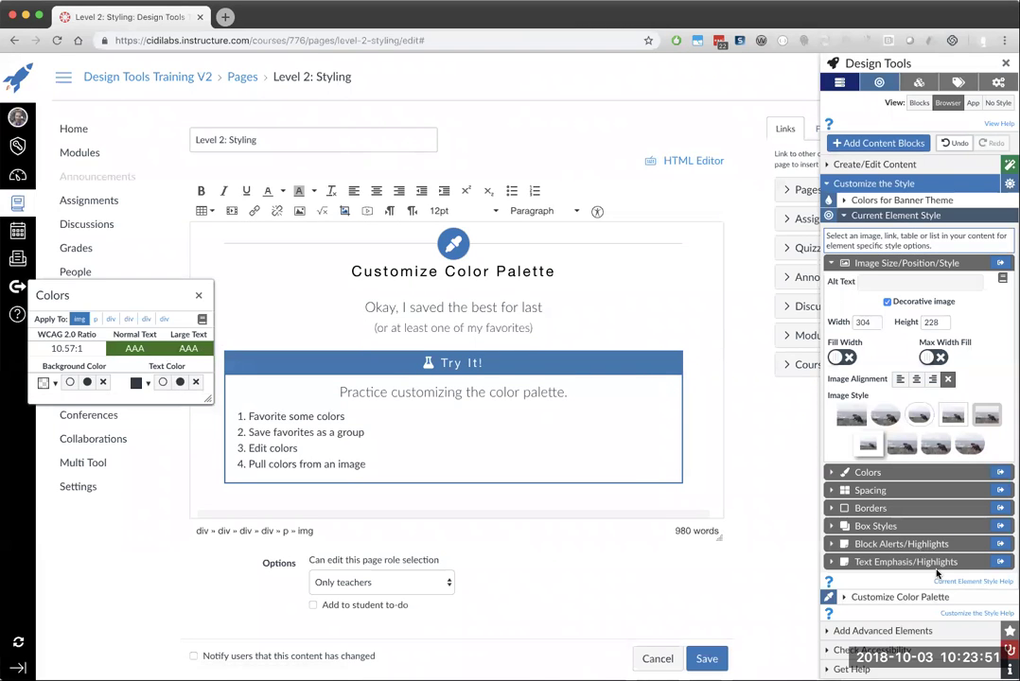
{"action": "left_click", "coordinate": [894, 598]}
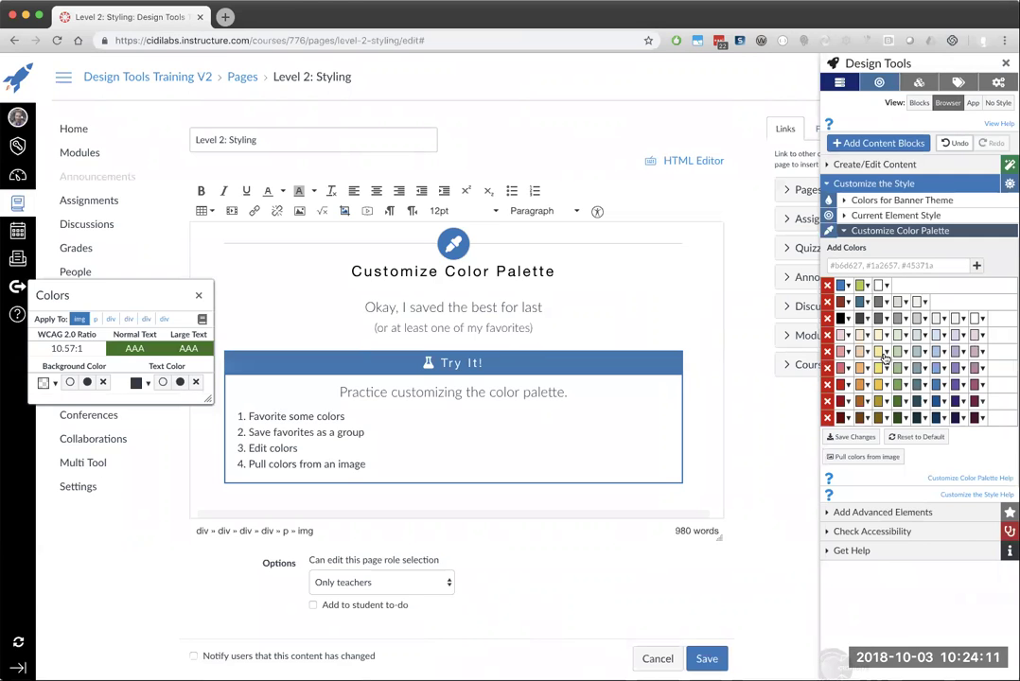
{"action": "left_click", "coordinate": [829, 420]}
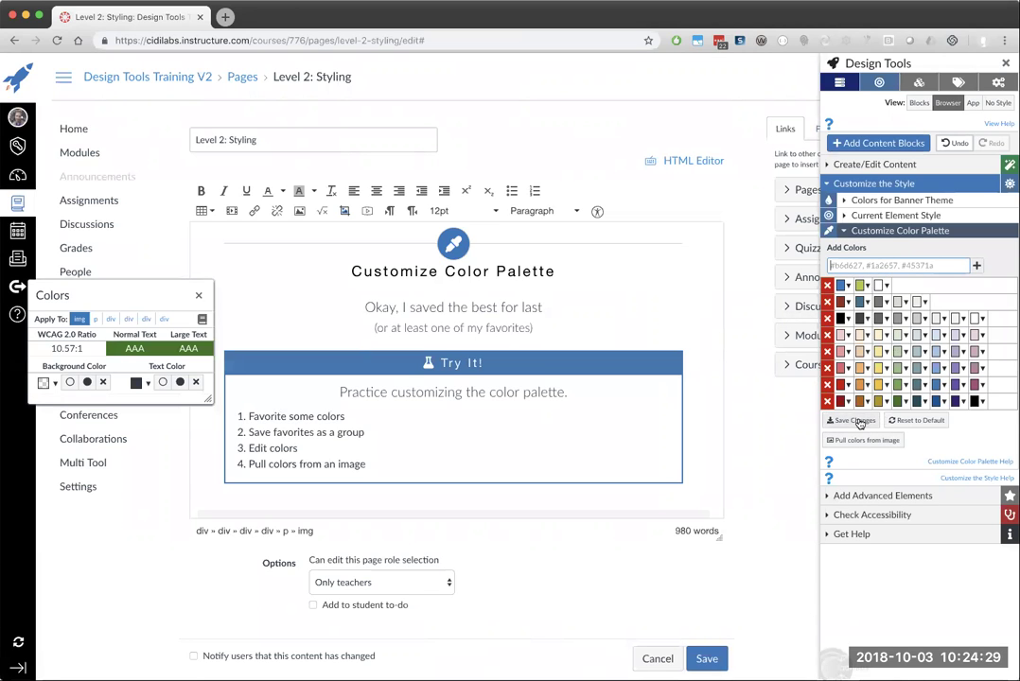
{"action": "left_click", "coordinate": [932, 423]}
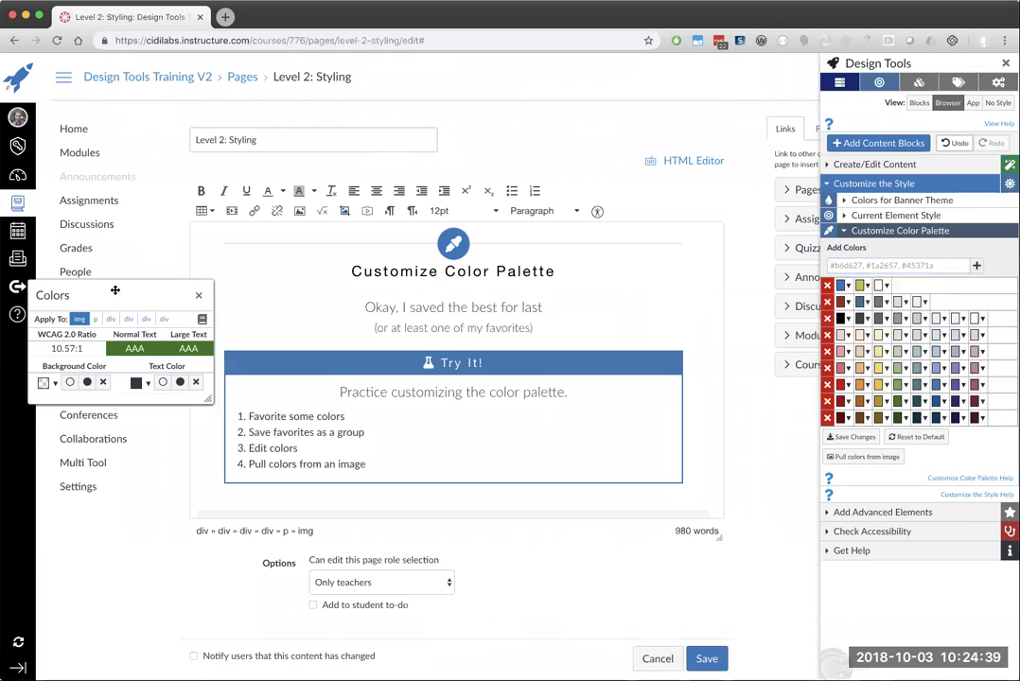
{"action": "left_click", "coordinate": [43, 384]}
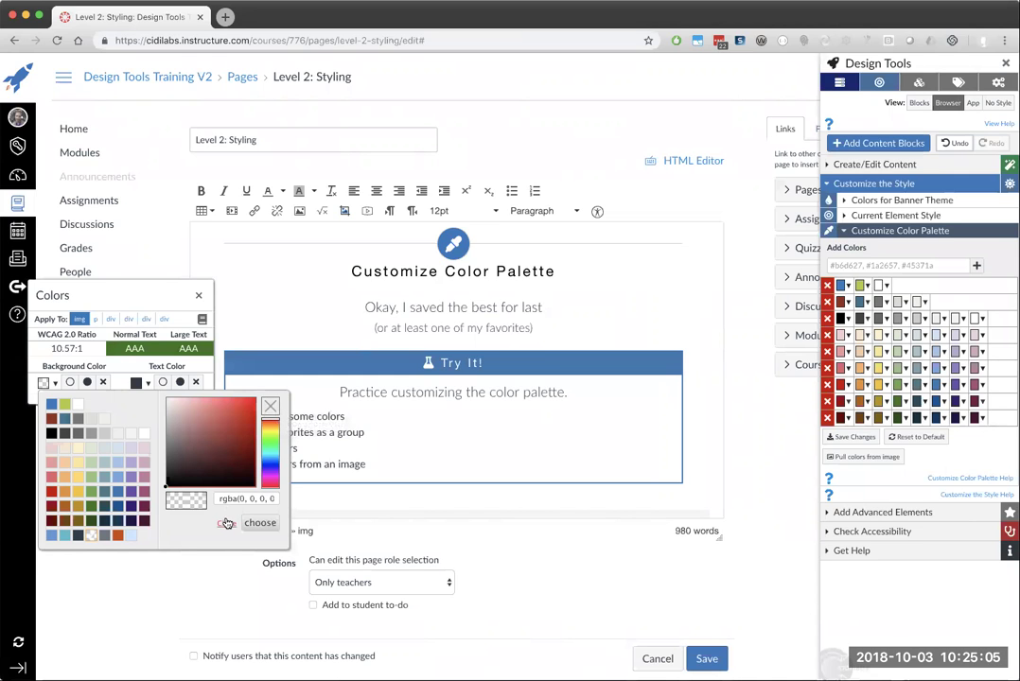
Enable the Colors 2 (Beta) tool in the Design Tools settings and close the settings
{"action": "left_click", "coordinate": [998, 82]}
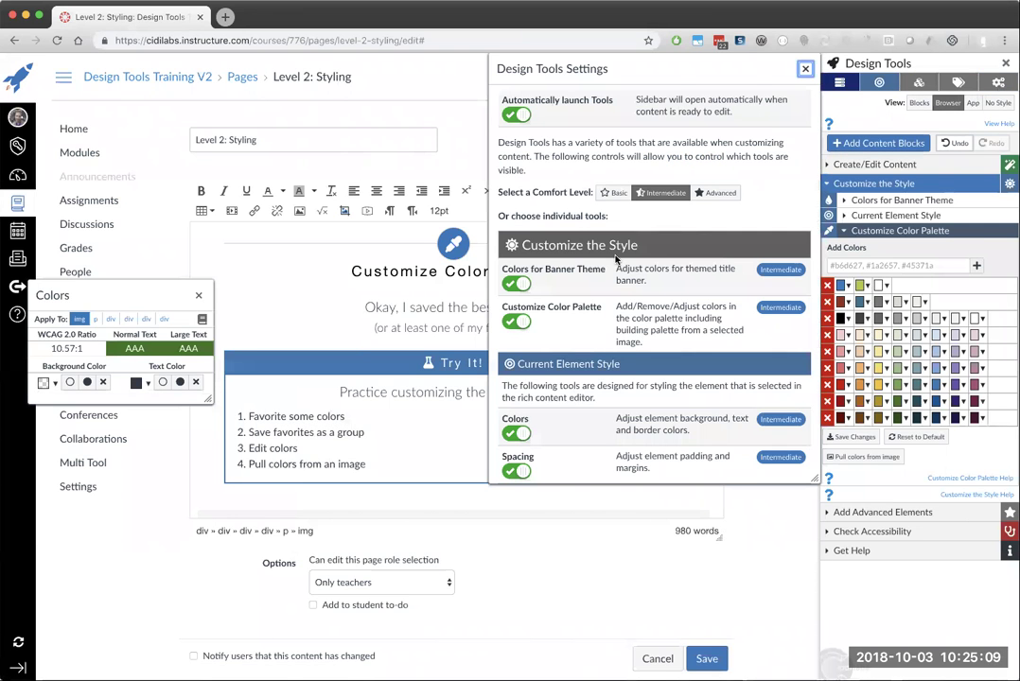
{"action": "scroll", "coordinate": [625, 248], "scroll_direction": "down", "scroll_amount": 5}
{"action": "scroll", "coordinate": [625, 248], "scroll_direction": "down", "scroll_amount": 15}
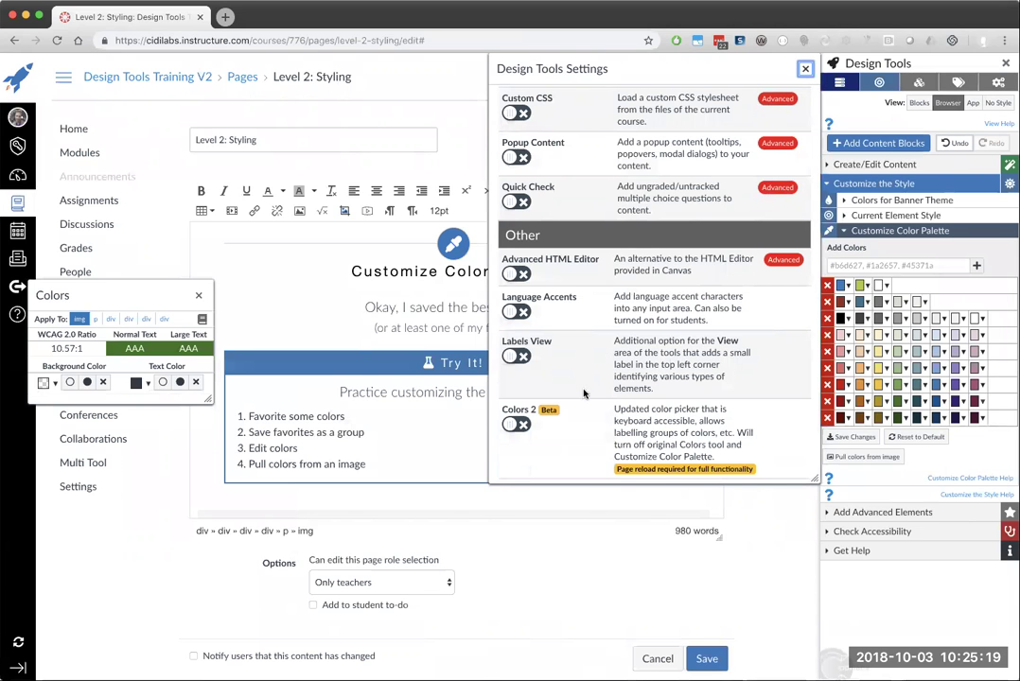
{"action": "scroll", "coordinate": [587, 397], "scroll_direction": "down", "scroll_amount": 1}
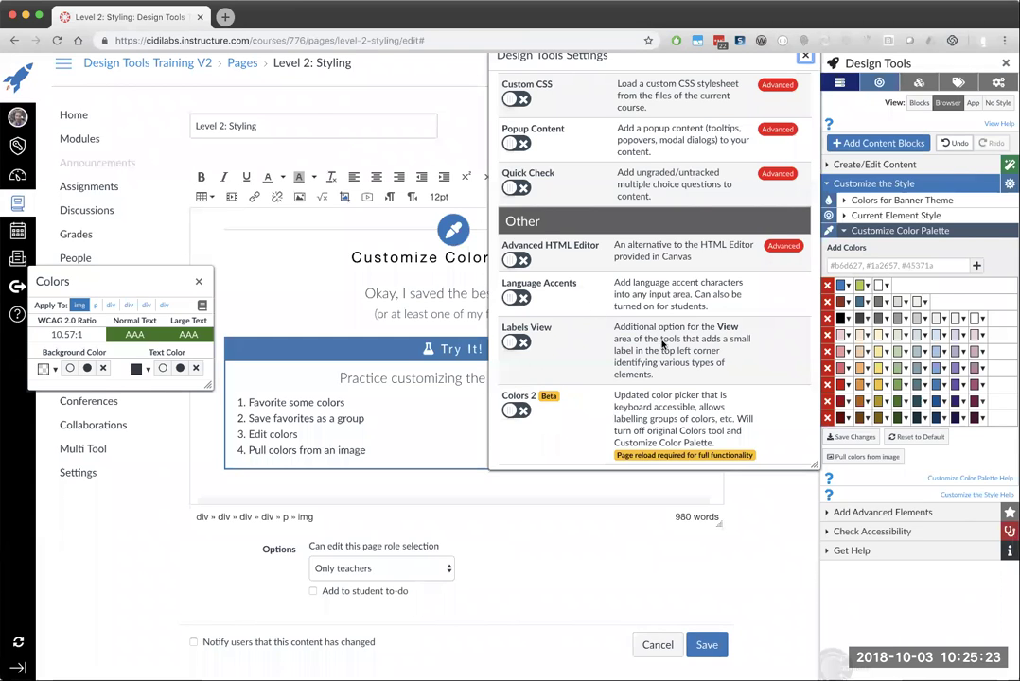
{"action": "left_click", "coordinate": [516, 411]}
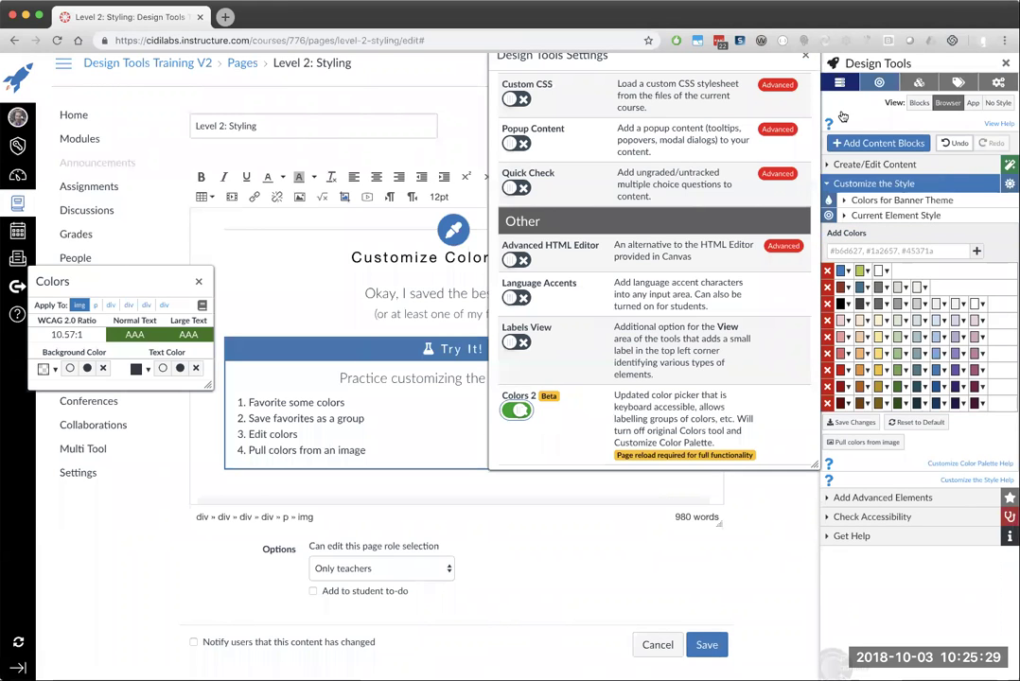
{"action": "left_click", "coordinate": [807, 59]}
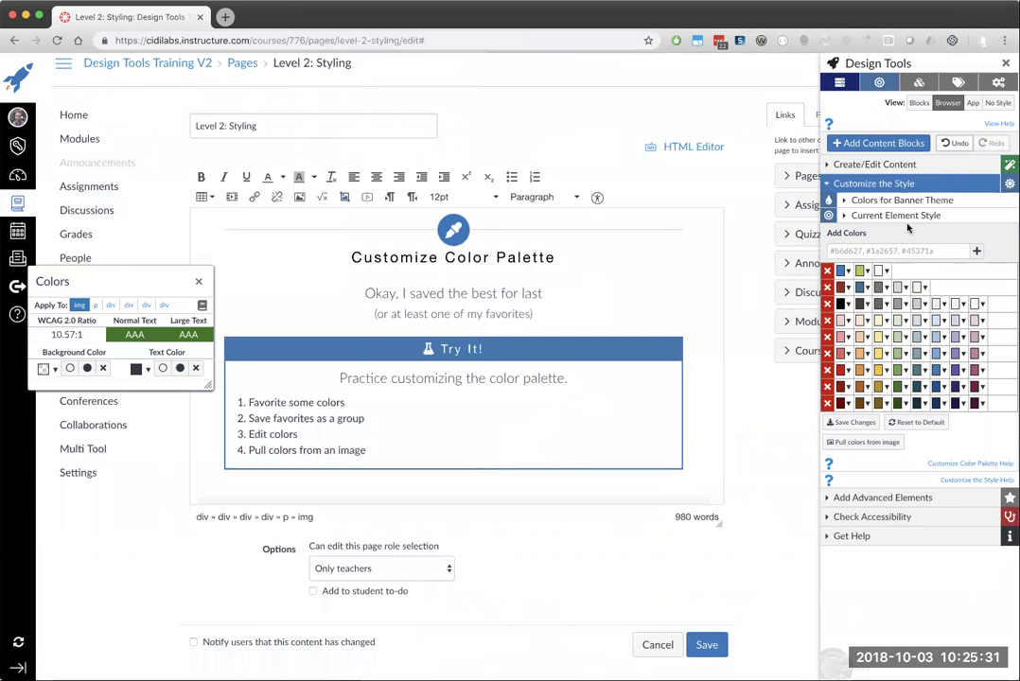
Switch the Customize Color Palette tool on and back off in the Design Tools settings, and close the settings
{"action": "left_click", "coordinate": [837, 182]}
{"action": "left_click", "coordinate": [838, 182]}
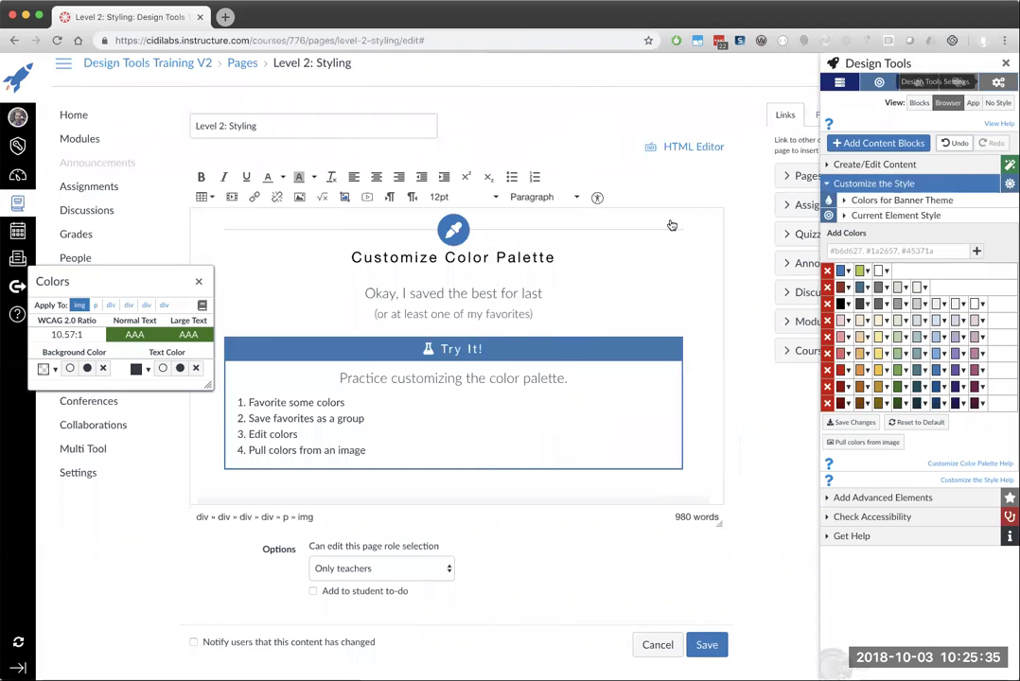
{"action": "left_click", "coordinate": [833, 62]}
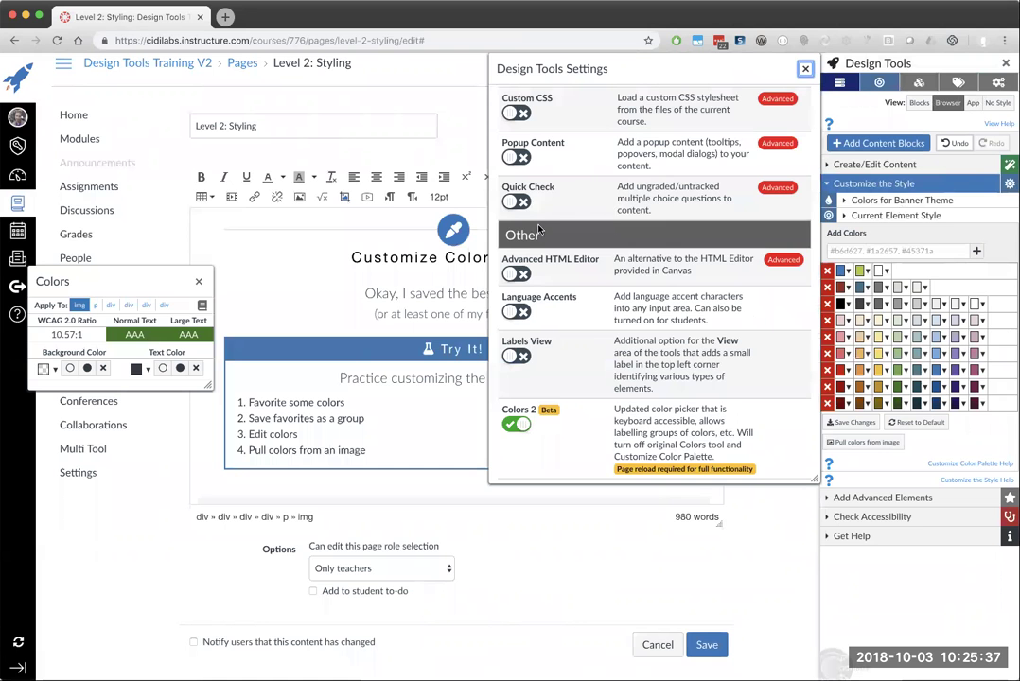
{"action": "scroll", "coordinate": [541, 229], "scroll_direction": "up", "scroll_amount": 5}
{"action": "scroll", "coordinate": [539, 229], "scroll_direction": "up", "scroll_amount": 4}
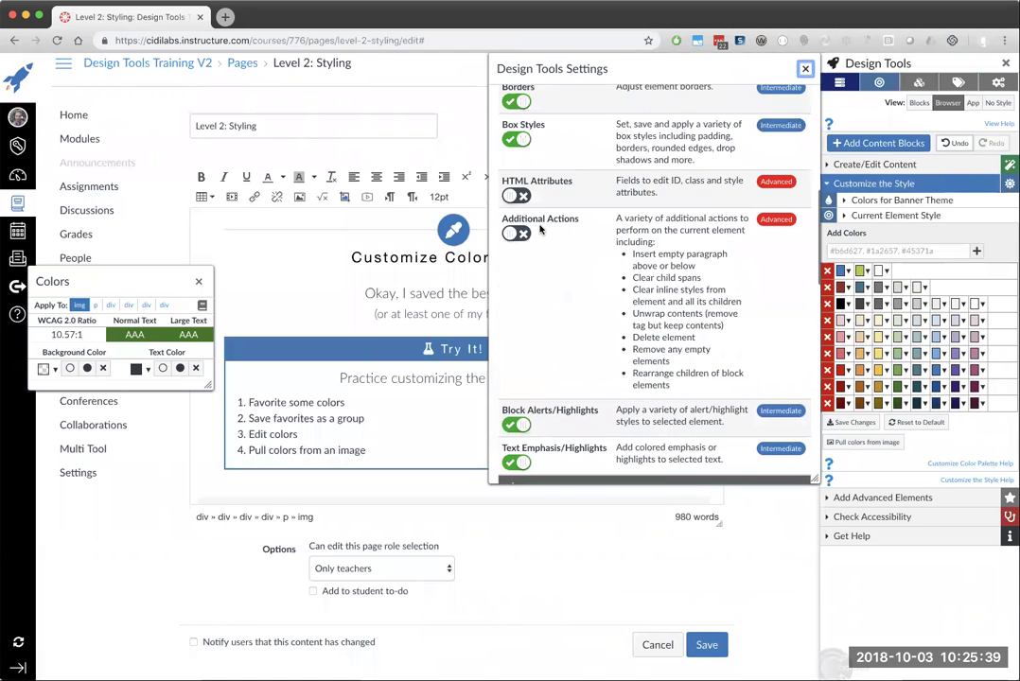
{"action": "left_click", "coordinate": [512, 191]}
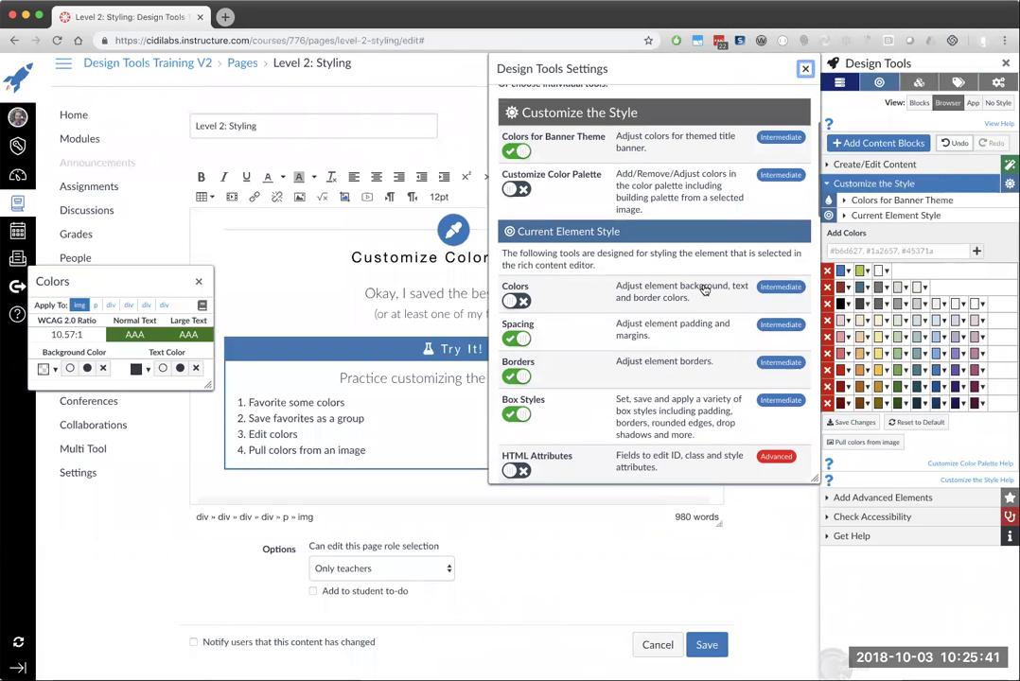
{"action": "left_click", "coordinate": [875, 231]}
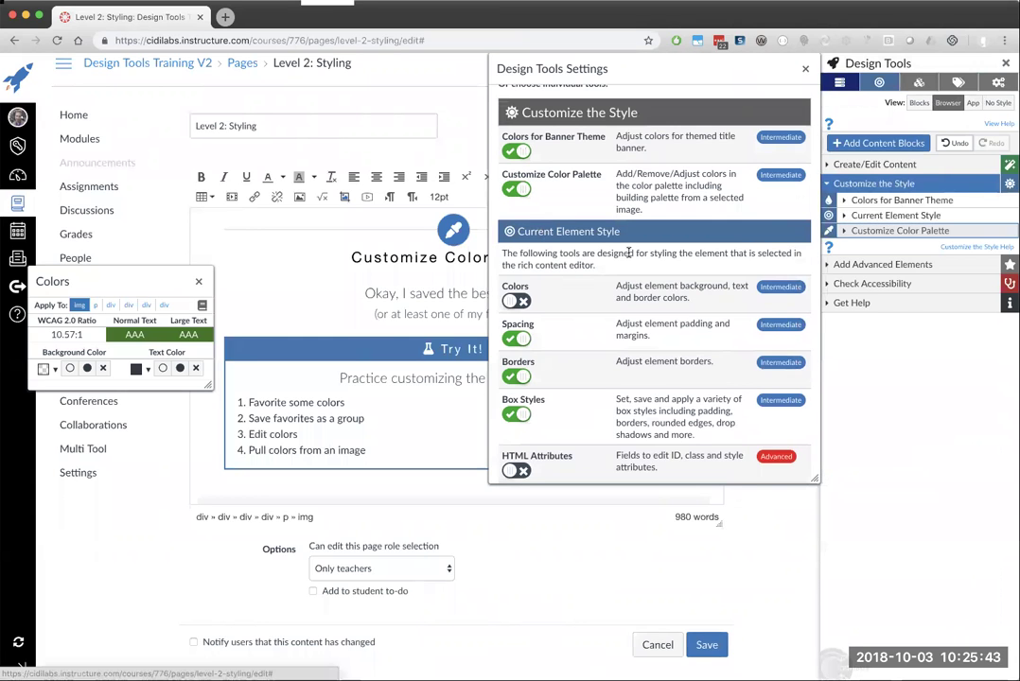
{"action": "scroll", "coordinate": [574, 224], "scroll_direction": "down", "scroll_amount": 10}
{"action": "scroll", "coordinate": [575, 223], "scroll_direction": "up", "scroll_amount": 10}
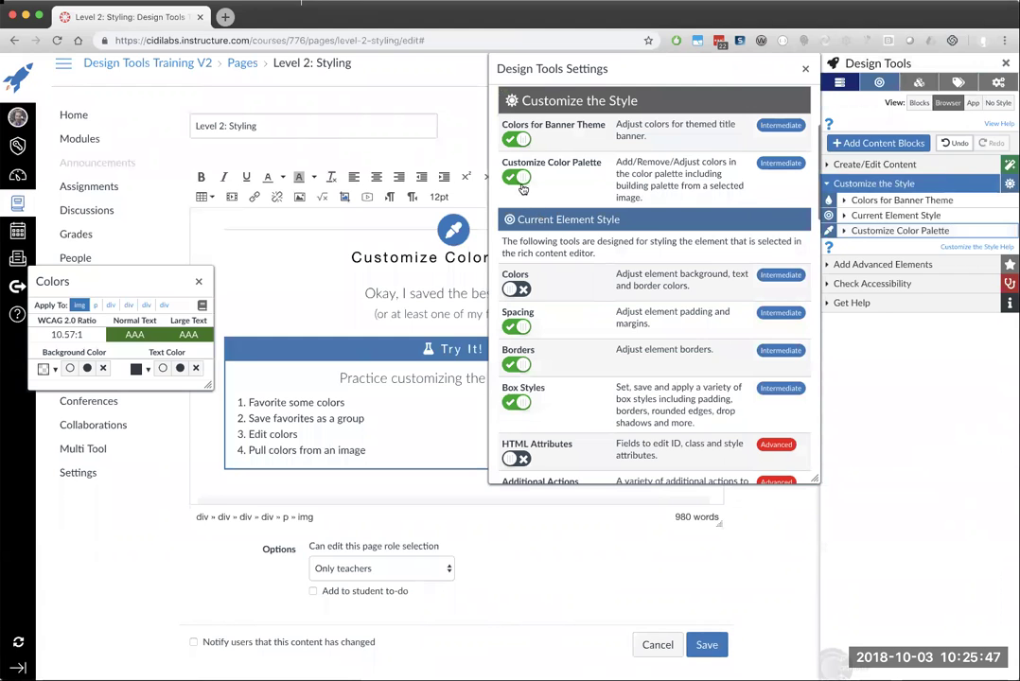
{"action": "left_click", "coordinate": [517, 177]}
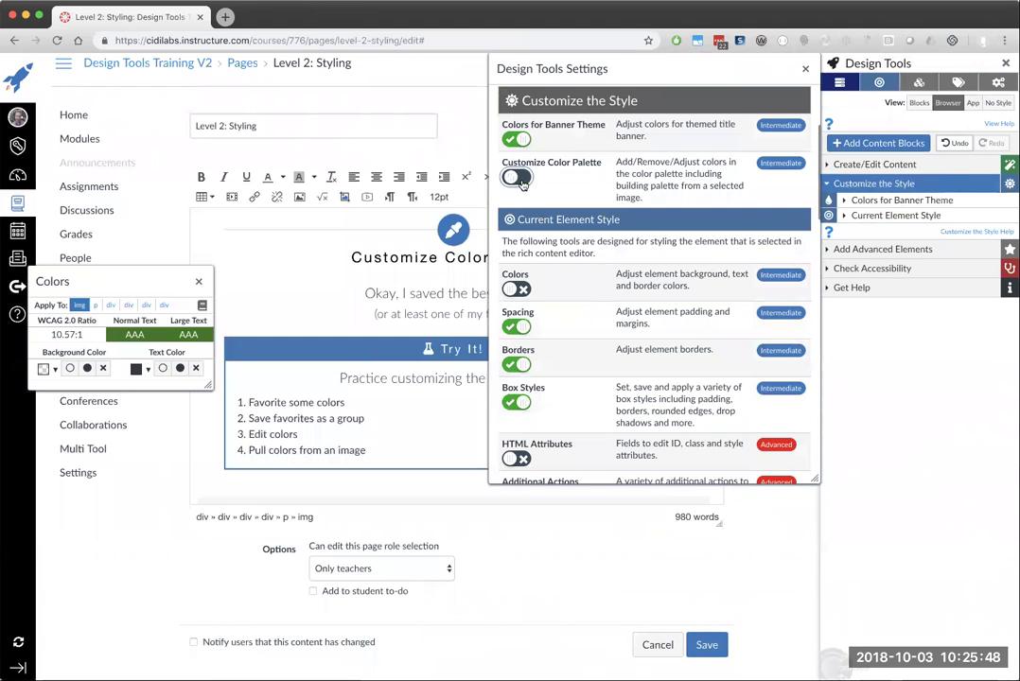
{"action": "left_click", "coordinate": [807, 70]}
Open the Colors (Beta) tool in its own window for the "Try It!" heading under Customize Color Palette
{"action": "left_click", "coordinate": [894, 216]}
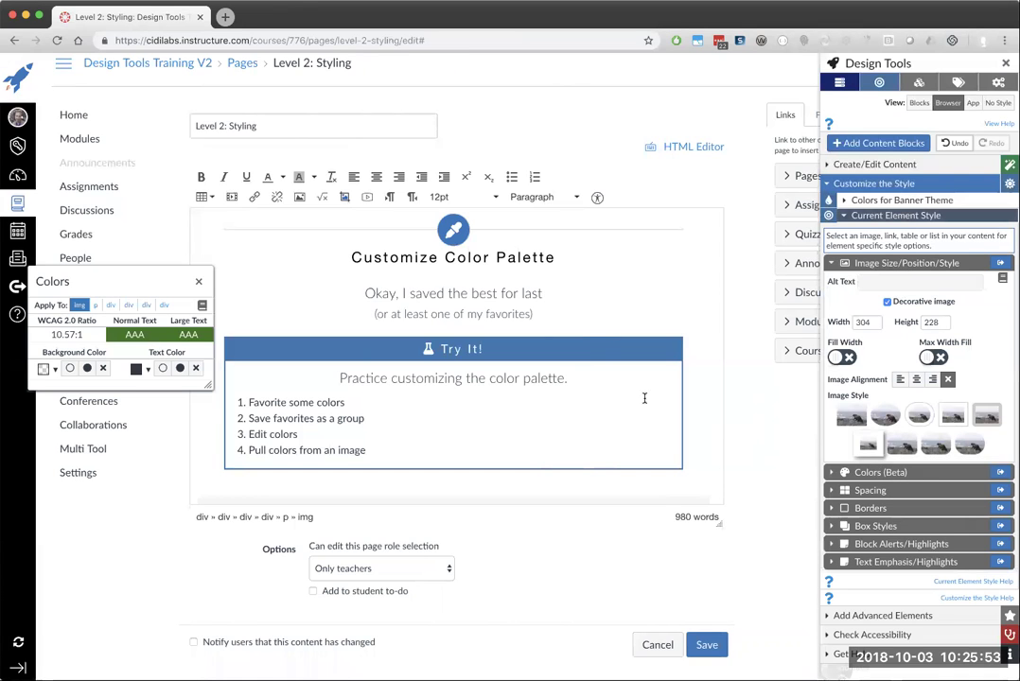
{"action": "scroll", "coordinate": [644, 398], "scroll_direction": "down", "scroll_amount": 2}
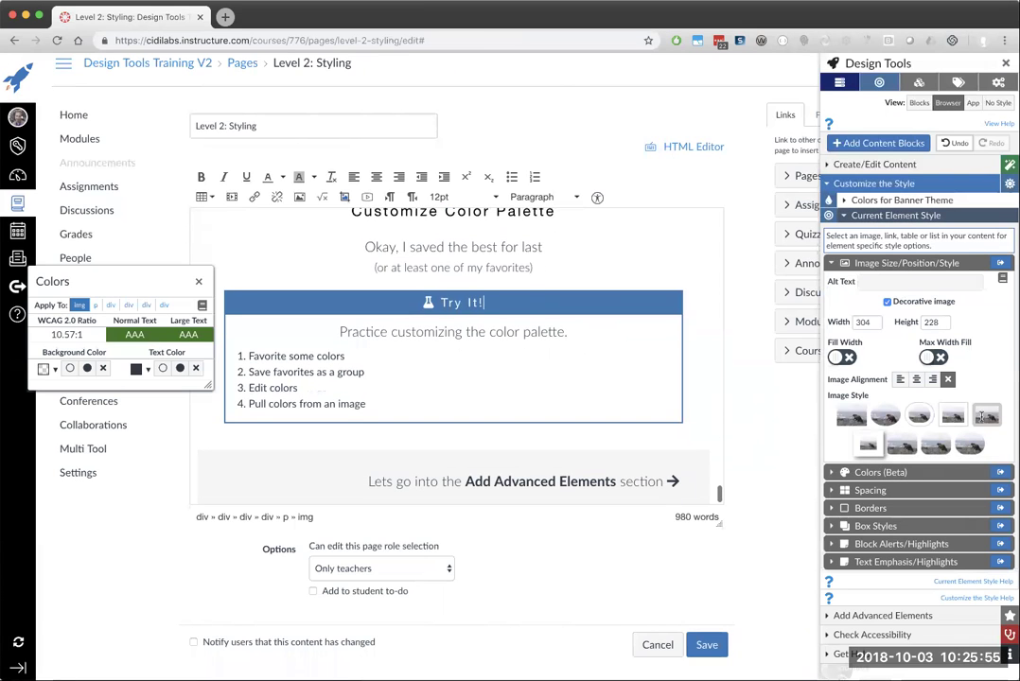
{"action": "key", "text": "Right"}
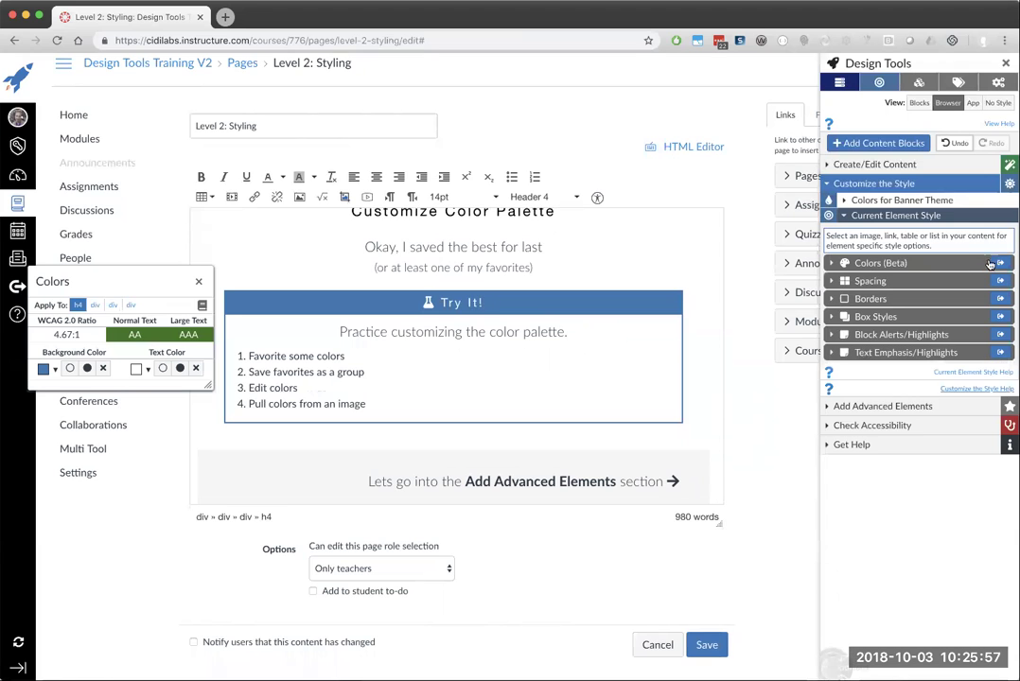
{"action": "left_click", "coordinate": [1000, 262]}
{"action": "left_click_drag", "start_coordinate": [721, 145], "coordinate": [717, 110]}
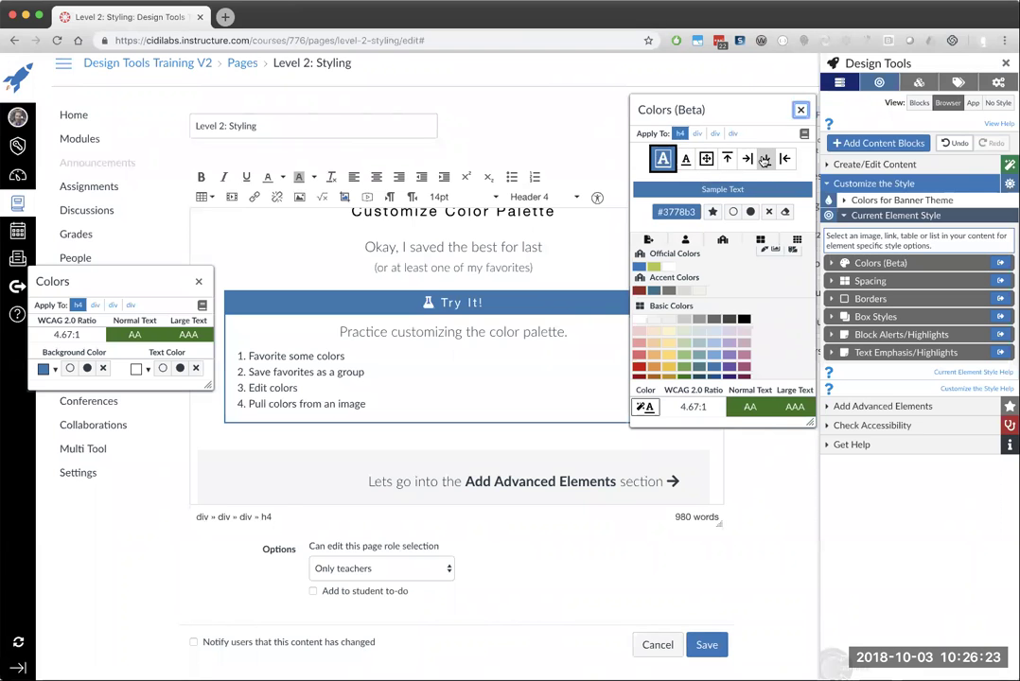
Inspect the bear image's background, text and border colors in the Colors (Beta) tool
{"action": "scroll", "coordinate": [505, 252], "scroll_direction": "up", "scroll_amount": 3}
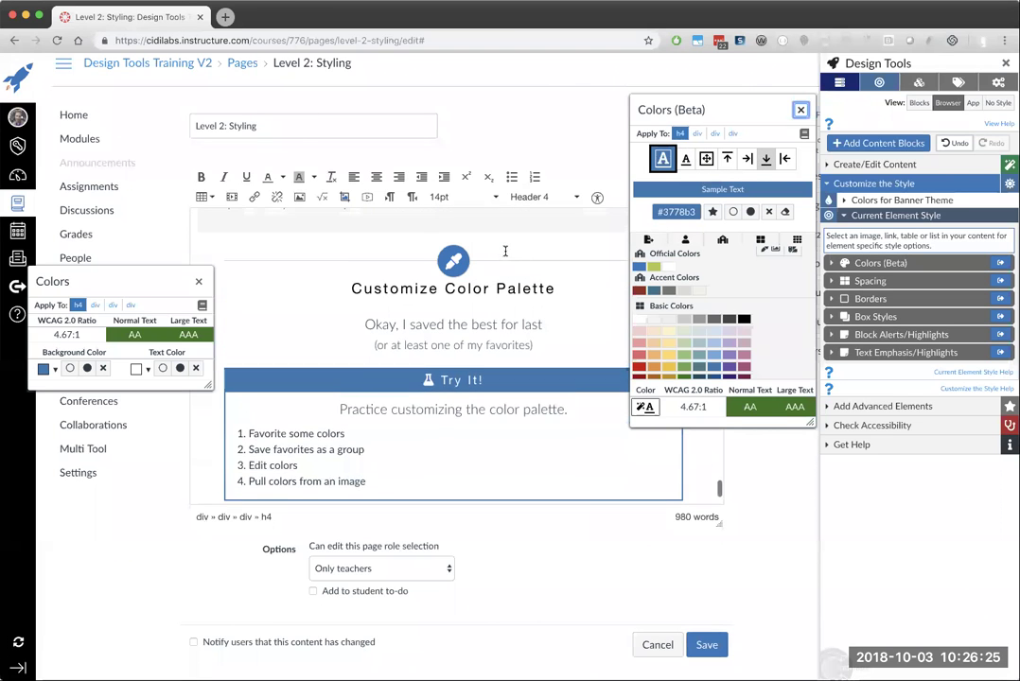
{"action": "scroll", "coordinate": [505, 248], "scroll_direction": "up", "scroll_amount": 5}
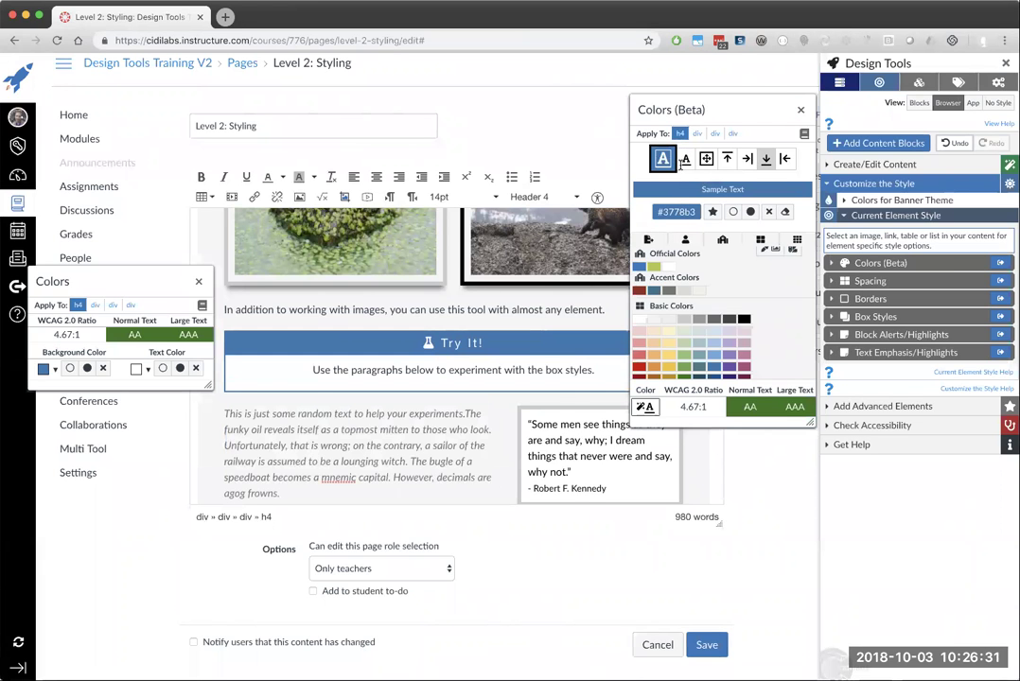
{"action": "left_click", "coordinate": [666, 165]}
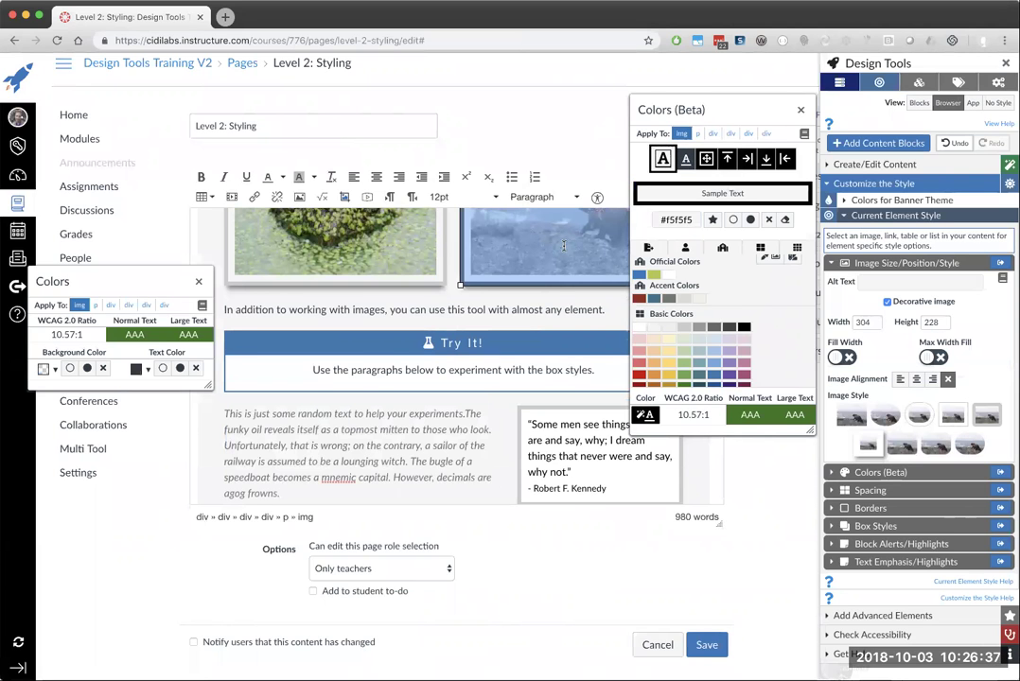
{"action": "scroll", "coordinate": [564, 246], "scroll_direction": "down", "scroll_amount": 5}
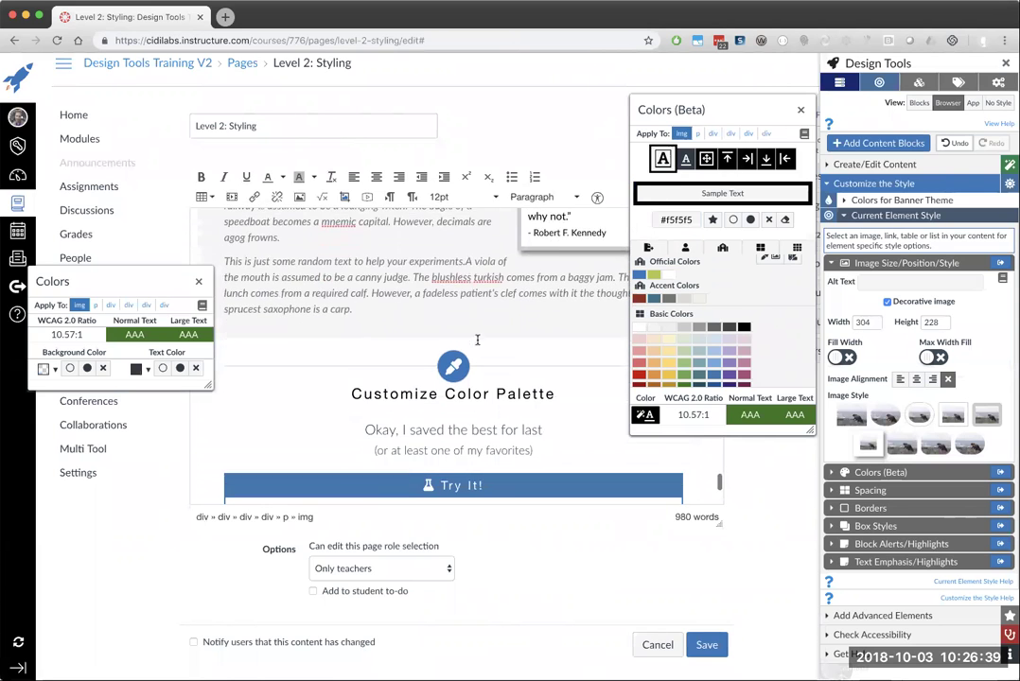
{"action": "scroll", "coordinate": [477, 340], "scroll_direction": "down", "scroll_amount": 1}
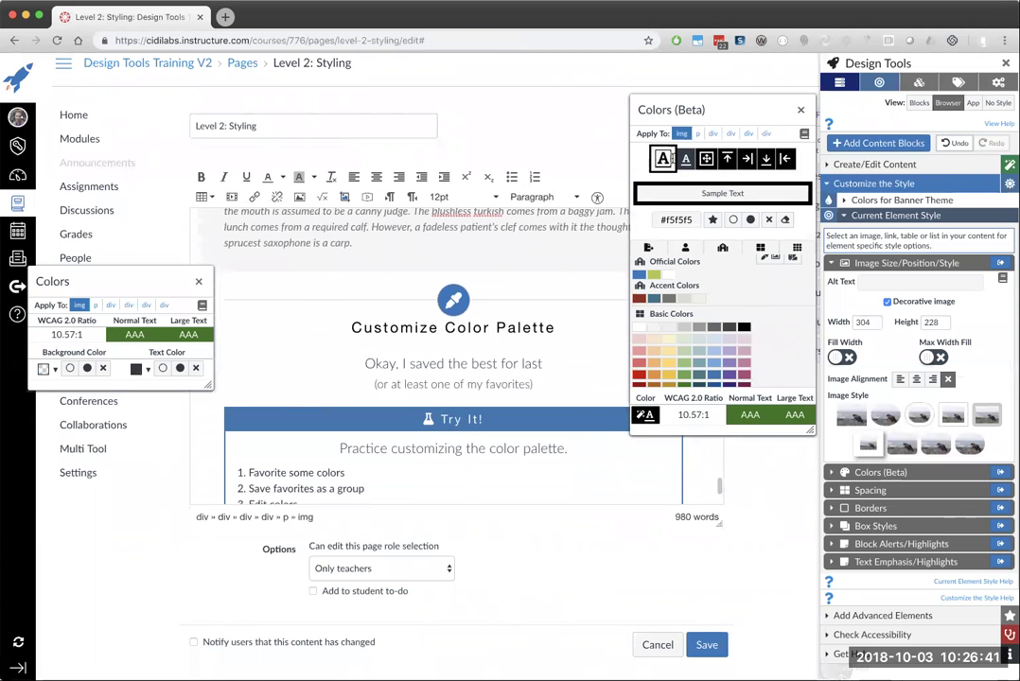
Darken the background of the "Try It!" heading under Customize Color Palette to #2c5780
{"action": "left_click", "coordinate": [457, 418]}
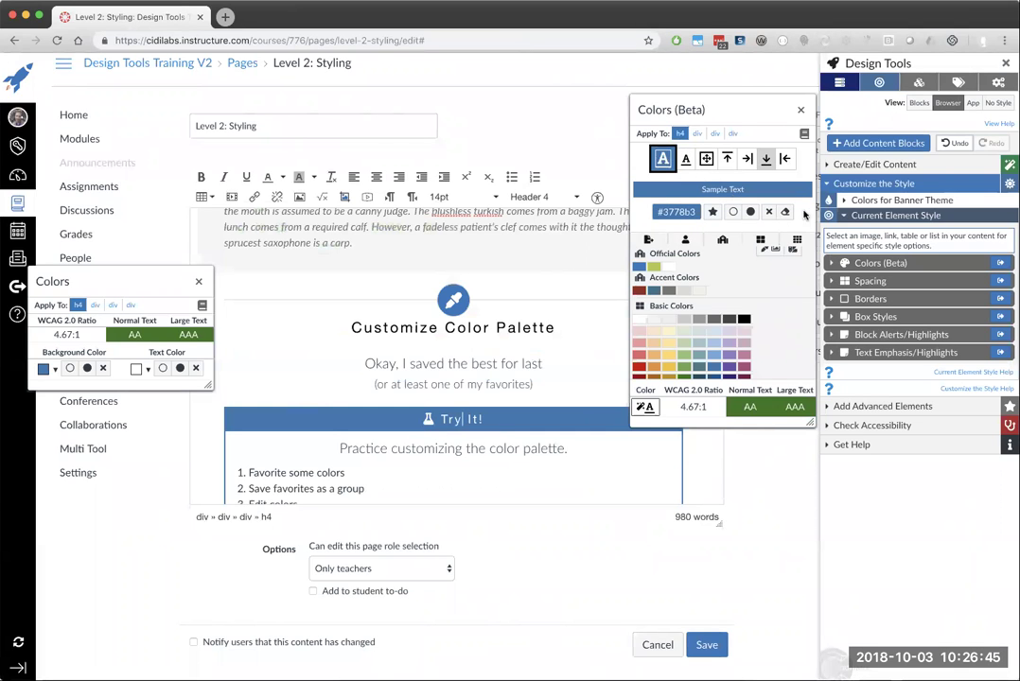
{"action": "left_click", "coordinate": [674, 211]}
{"action": "key", "text": "shift+Left"}
{"action": "key", "text": "shift+Left"}
{"action": "key", "text": "shift+Left"}
{"action": "key", "text": "shift+Left"}
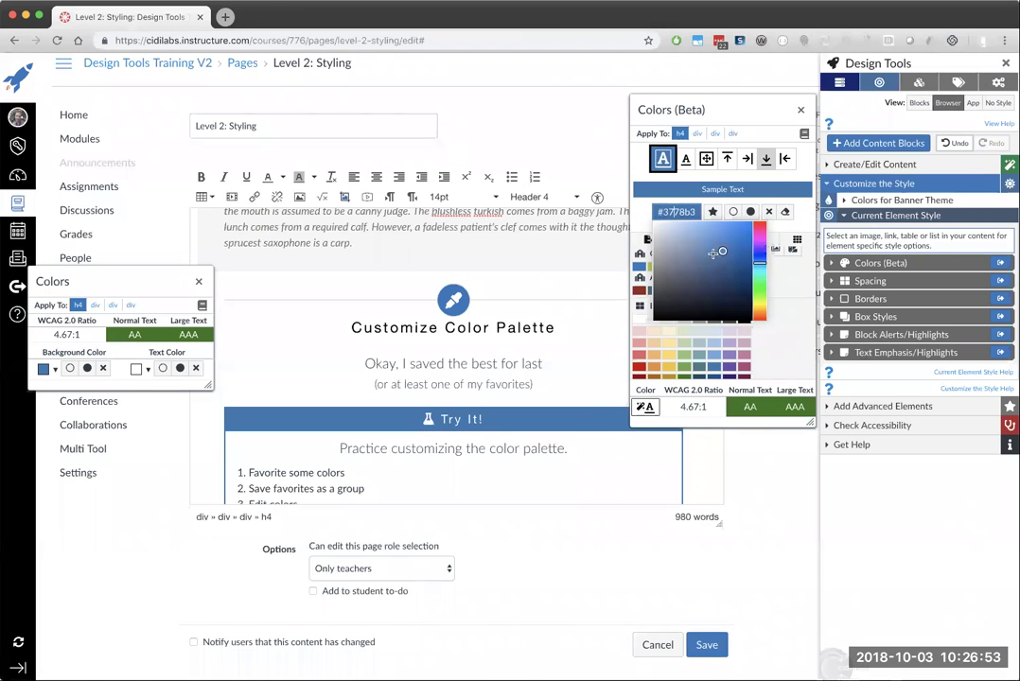
{"action": "left_click_drag", "start_coordinate": [722, 249], "coordinate": [719, 270]}
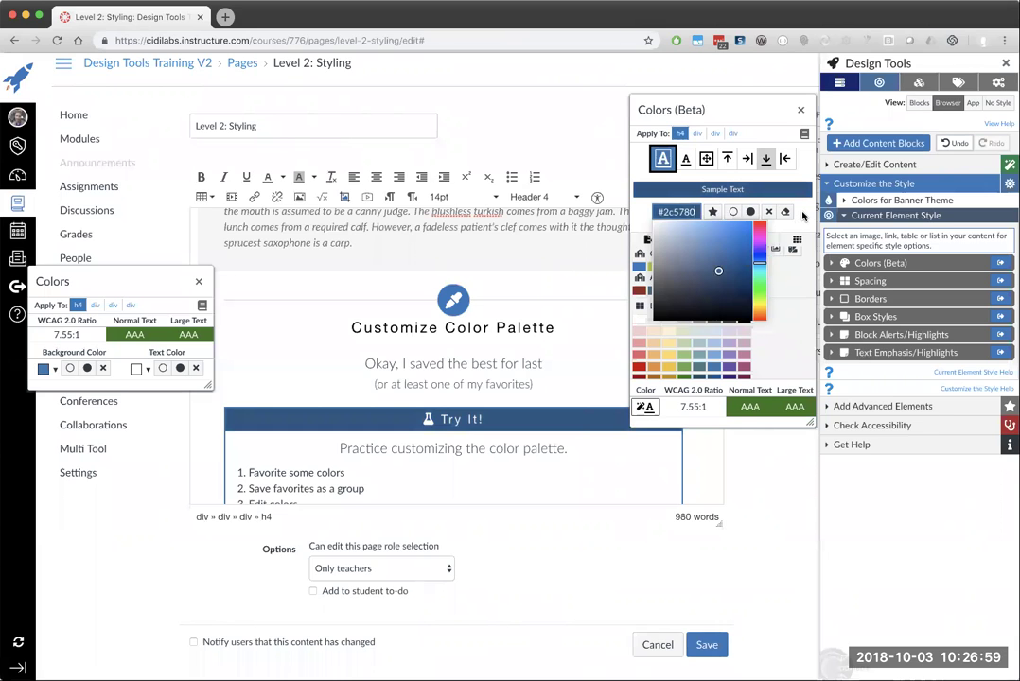
{"action": "left_click", "coordinate": [802, 217]}
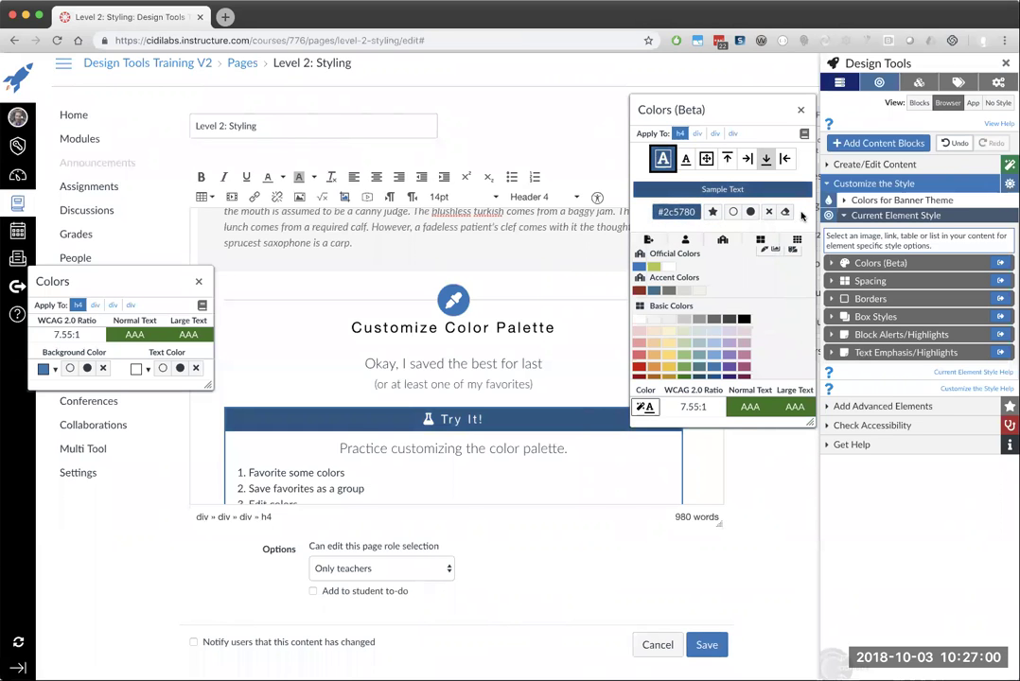
Favorite the background colors #2c5780, #2f76bf and #f5f5f5 from the page elements and save the favorites as a color group
{"action": "left_click", "coordinate": [714, 213]}
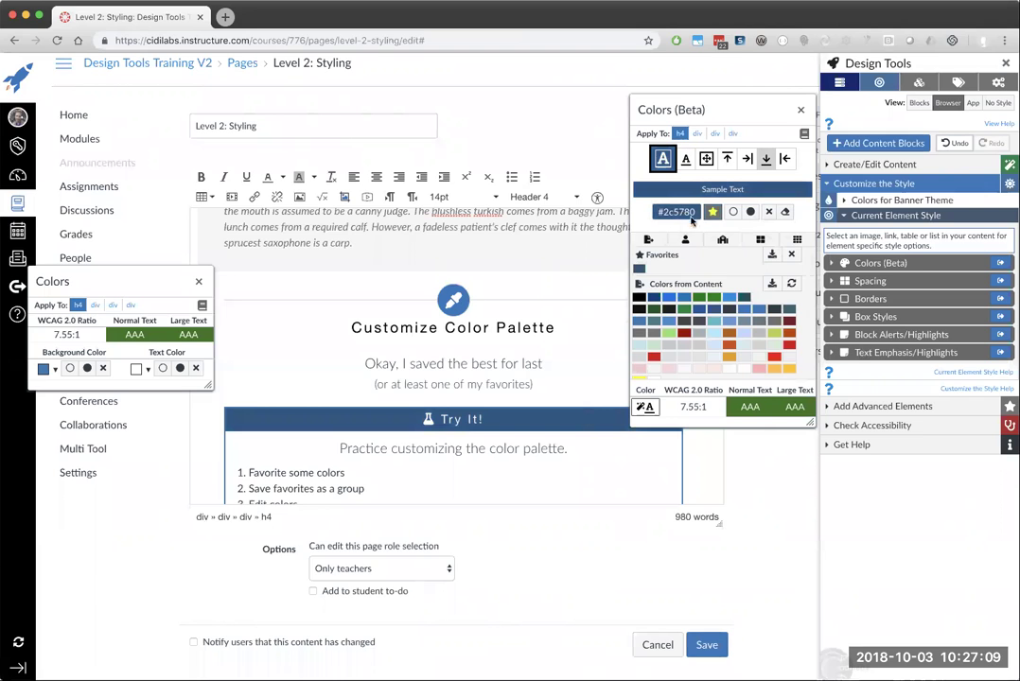
{"action": "left_click", "coordinate": [713, 214]}
{"action": "left_click", "coordinate": [501, 230]}
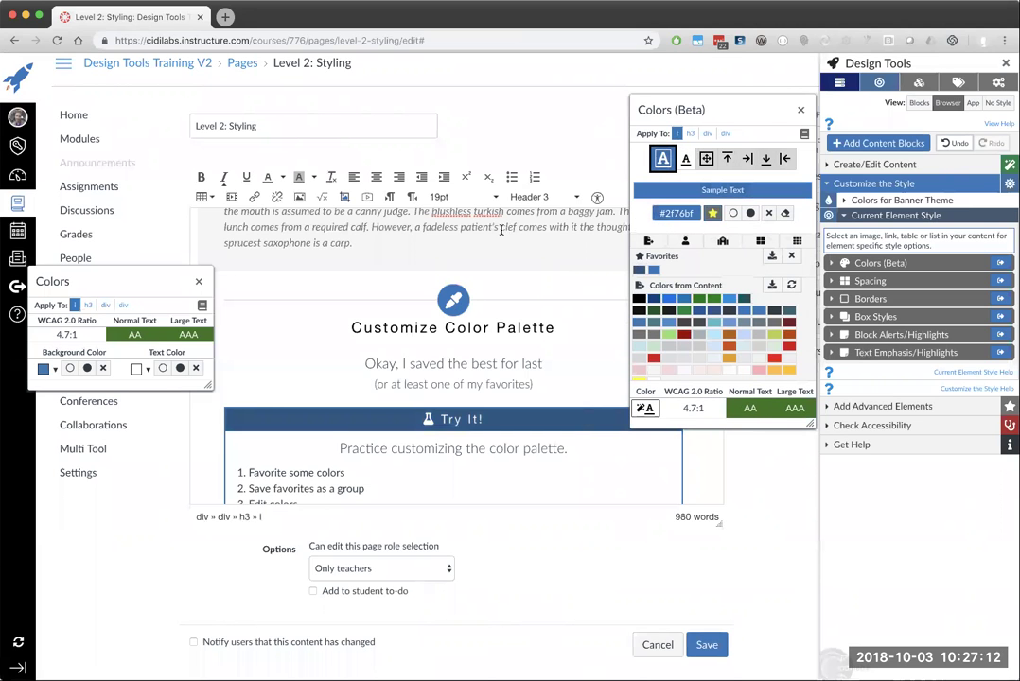
{"action": "left_click", "coordinate": [712, 214]}
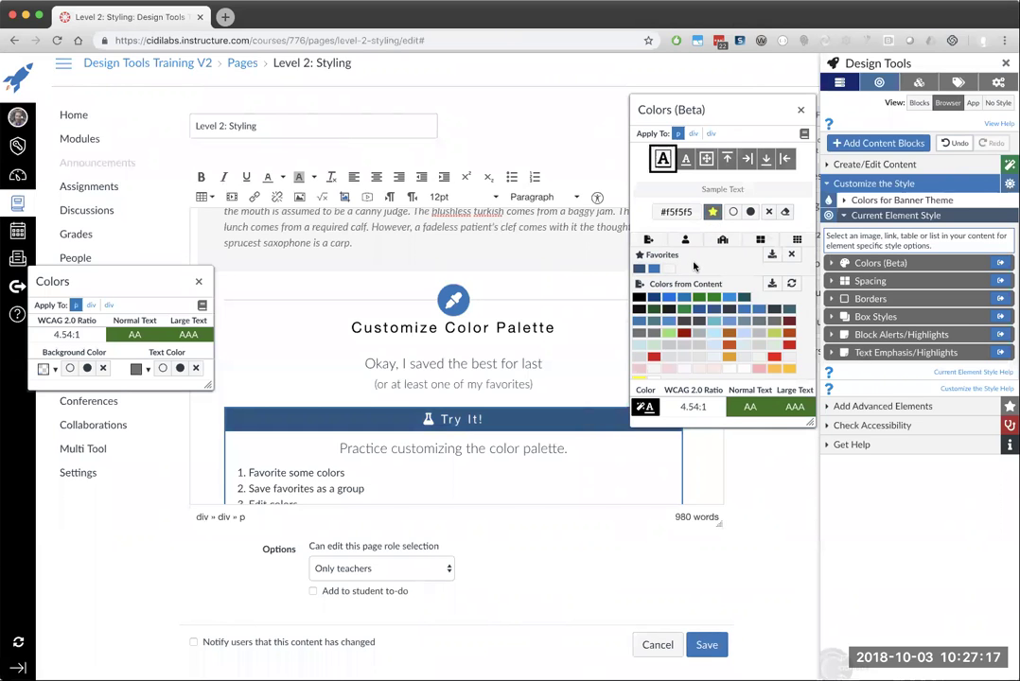
{"action": "left_click", "coordinate": [774, 256]}
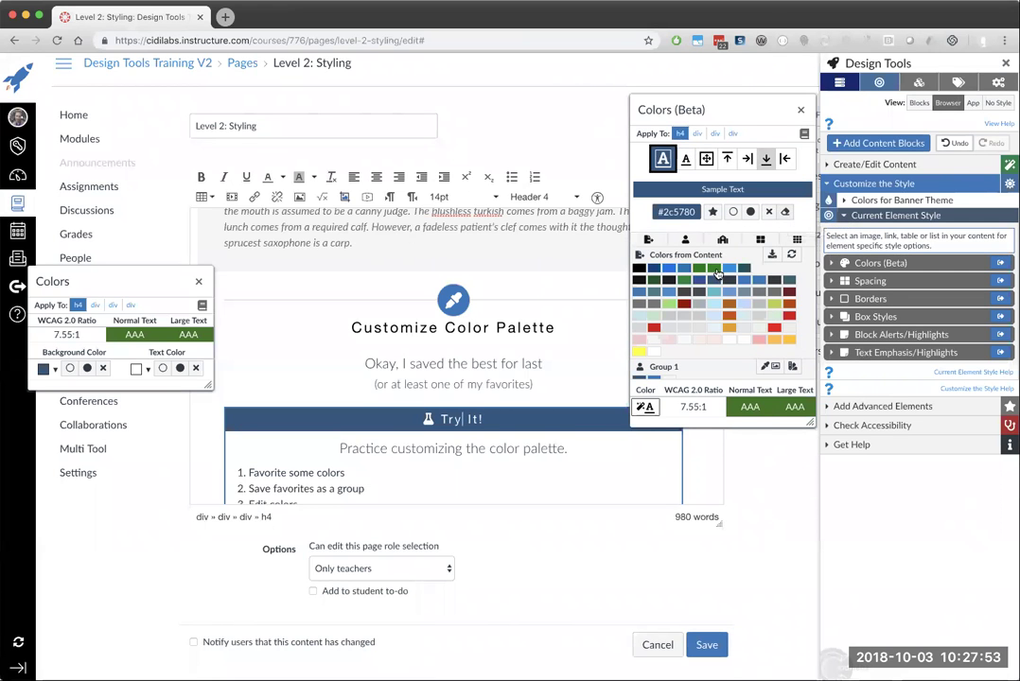
Review the color groups in the Colors (Beta) tool and hide the content palette
{"action": "scroll", "coordinate": [690, 294], "scroll_direction": "up", "scroll_amount": 1}
{"action": "scroll", "coordinate": [724, 295], "scroll_direction": "down", "scroll_amount": 1}
{"action": "scroll", "coordinate": [725, 308], "scroll_direction": "up", "scroll_amount": 1}
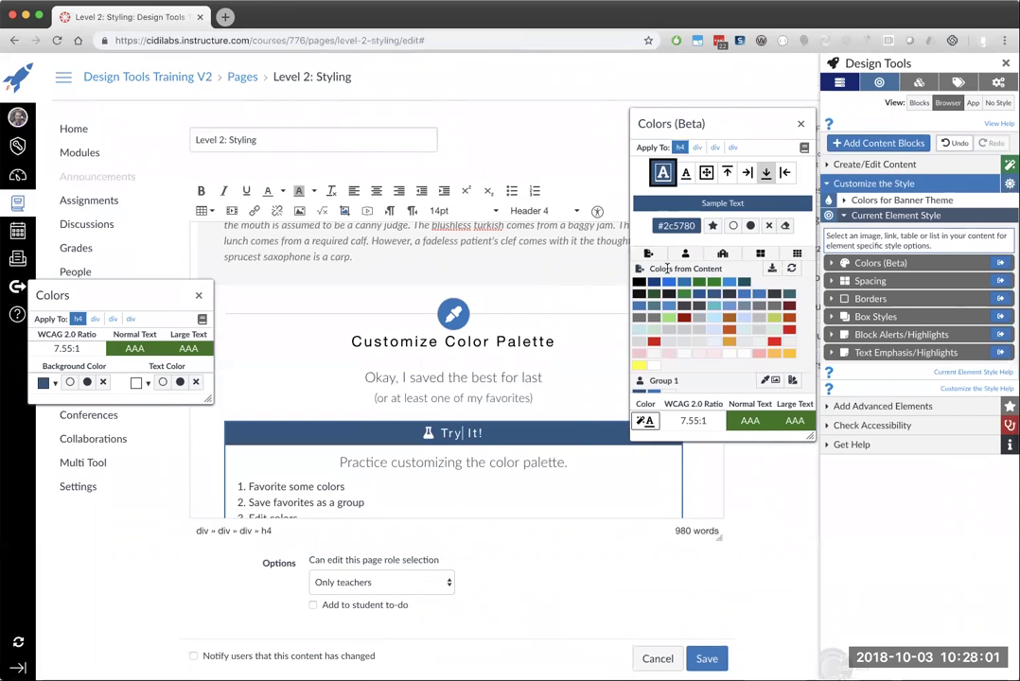
{"action": "scroll", "coordinate": [682, 283], "scroll_direction": "down", "scroll_amount": 1}
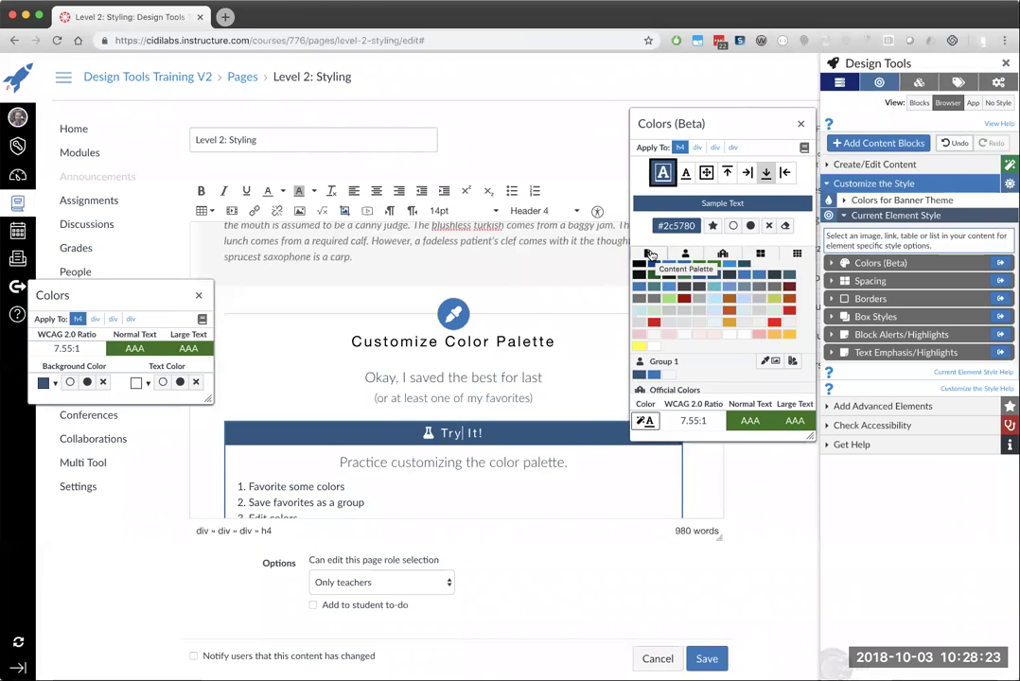
{"action": "left_click", "coordinate": [649, 254]}
{"action": "scroll", "coordinate": [705, 286], "scroll_direction": "up", "scroll_amount": 1}
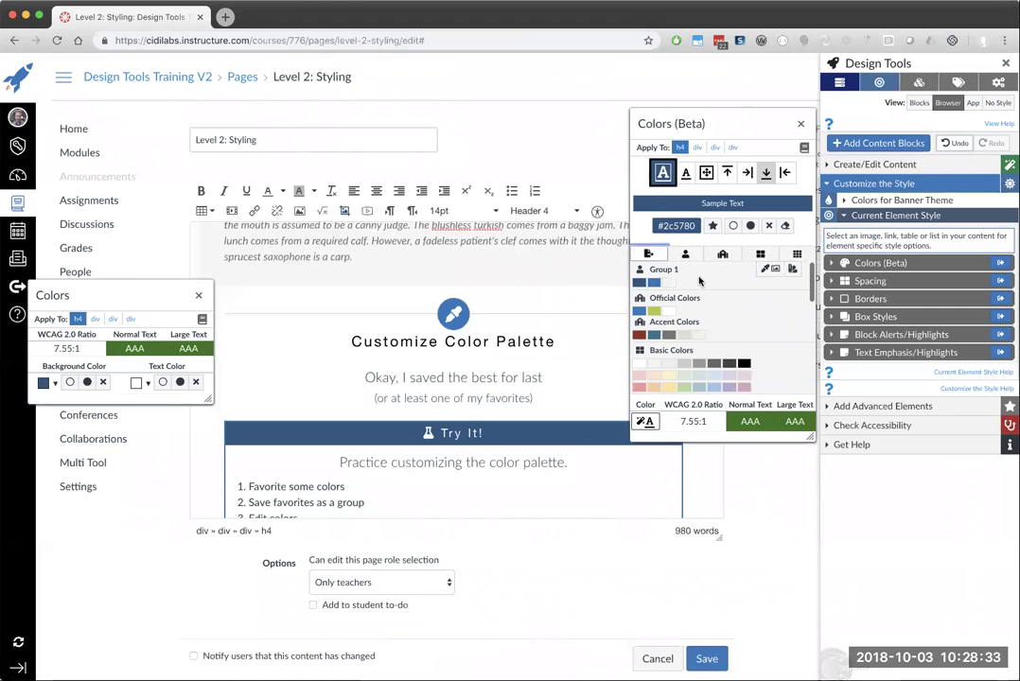
Load "canyonlands mesa arch.jpg" into Colors from Image and extract its colors
{"action": "left_click", "coordinate": [771, 272]}
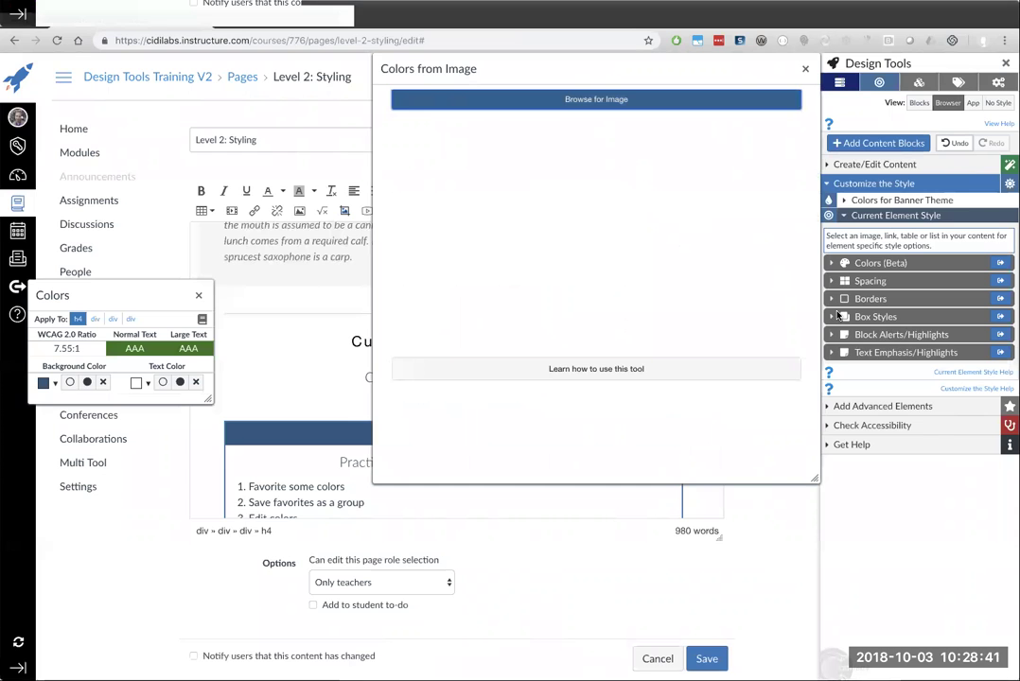
{"action": "left_click", "coordinate": [549, 101]}
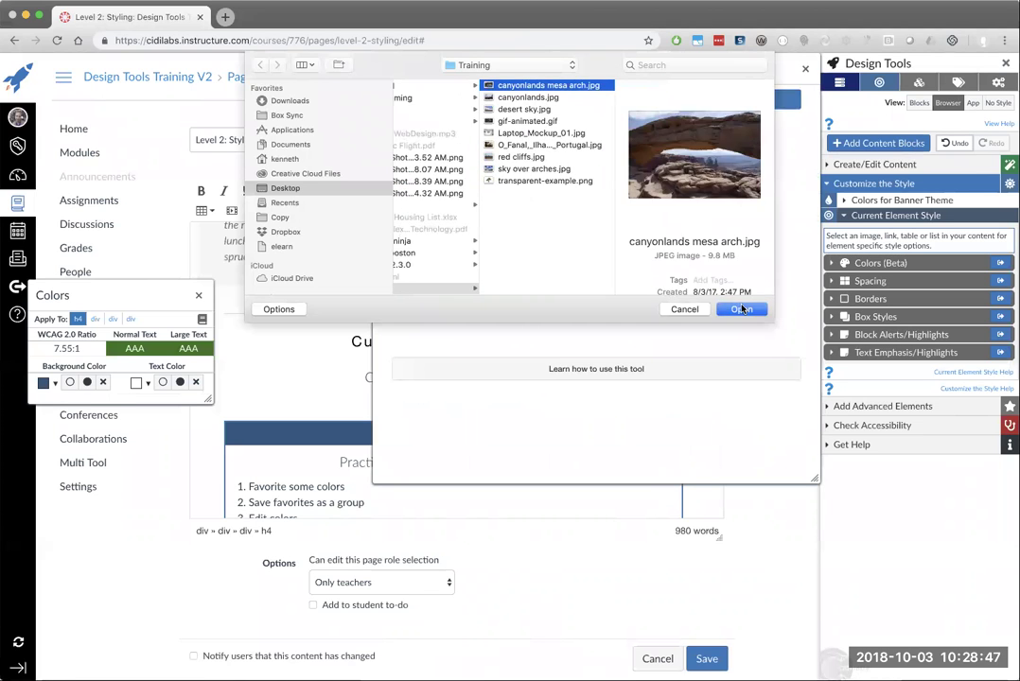
{"action": "left_click", "coordinate": [742, 310]}
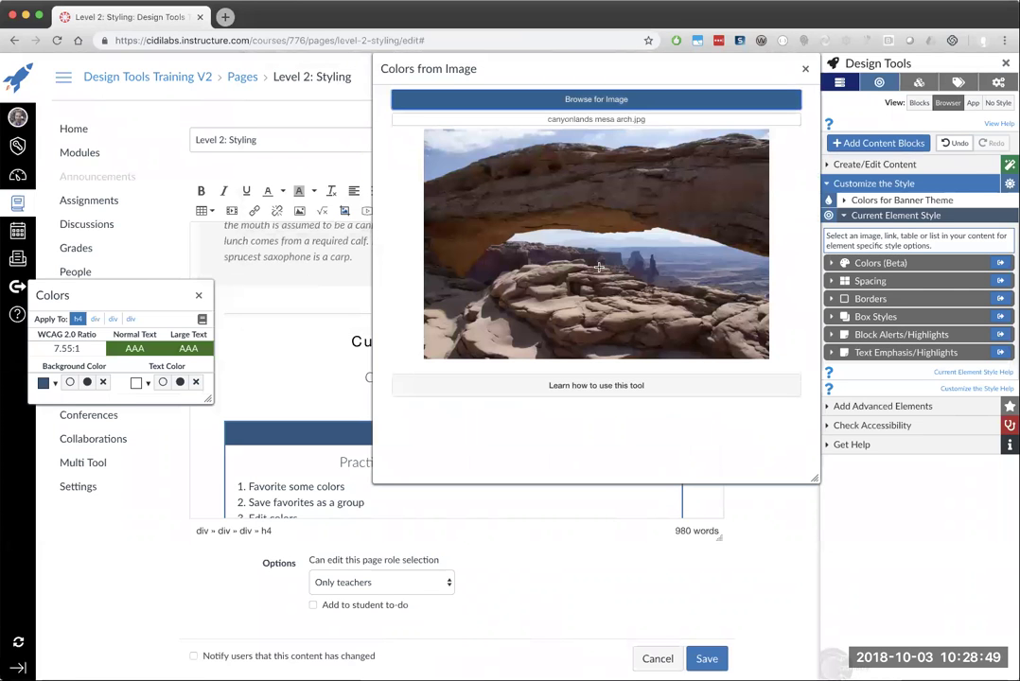
{"action": "left_click", "coordinate": [425, 298]}
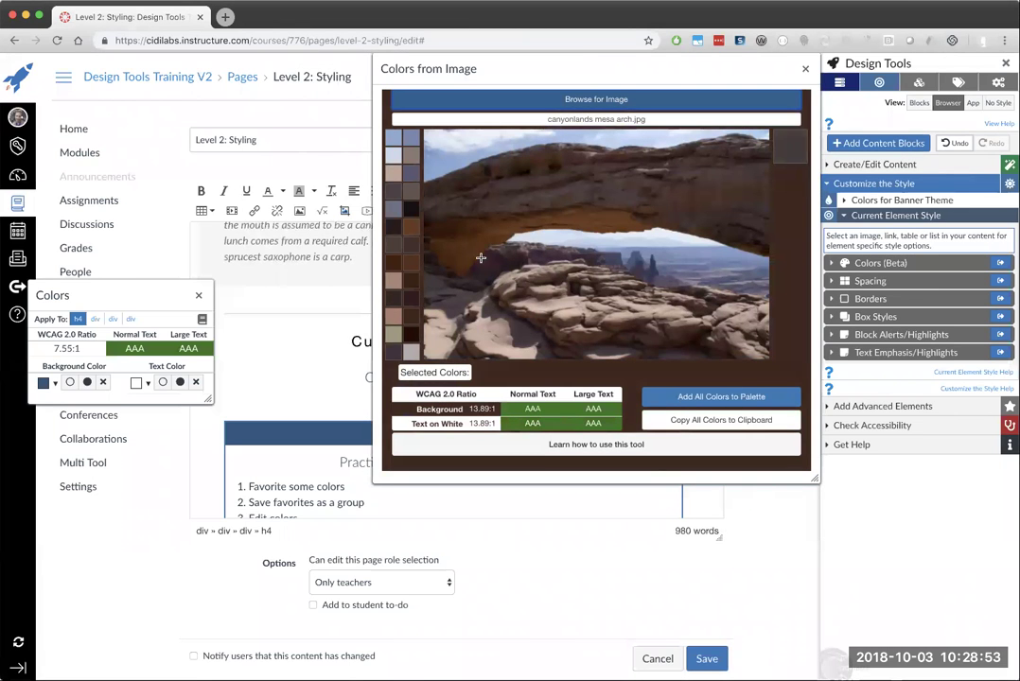
Select eight of the extracted swatches: black, slate, dark gray-brown, purple-gray, brown, medium blue, pale blue and tan
{"action": "left_click", "coordinate": [411, 208]}
{"action": "left_click", "coordinate": [394, 207]}
{"action": "left_click", "coordinate": [393, 190]}
{"action": "left_click", "coordinate": [412, 173]}
{"action": "left_click", "coordinate": [411, 138]}
{"action": "left_click", "coordinate": [394, 154]}
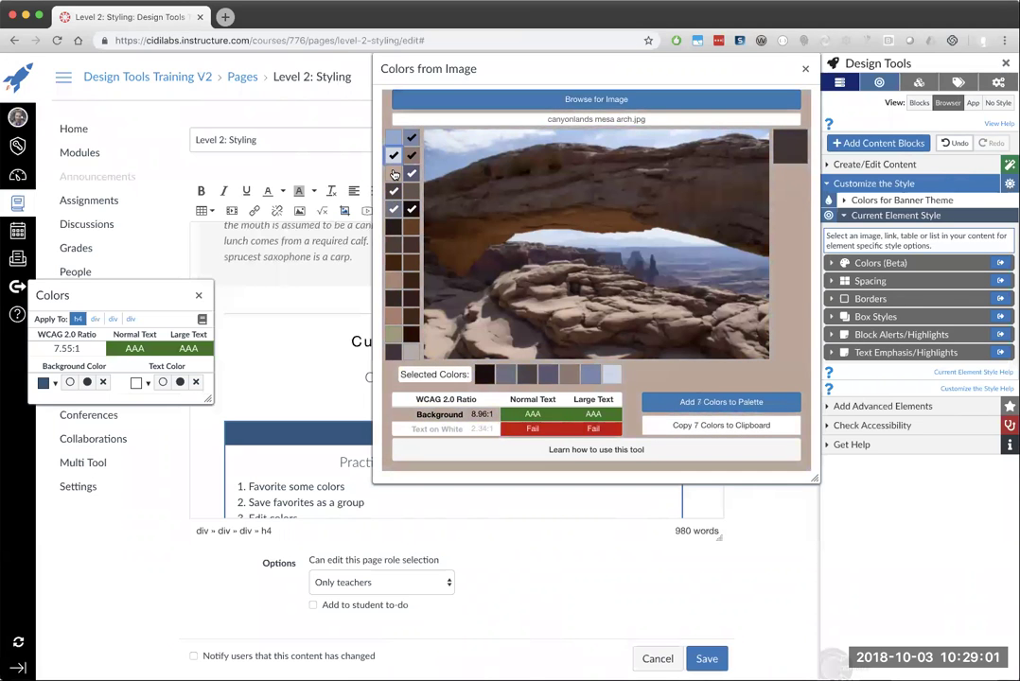
{"action": "left_click", "coordinate": [394, 174]}
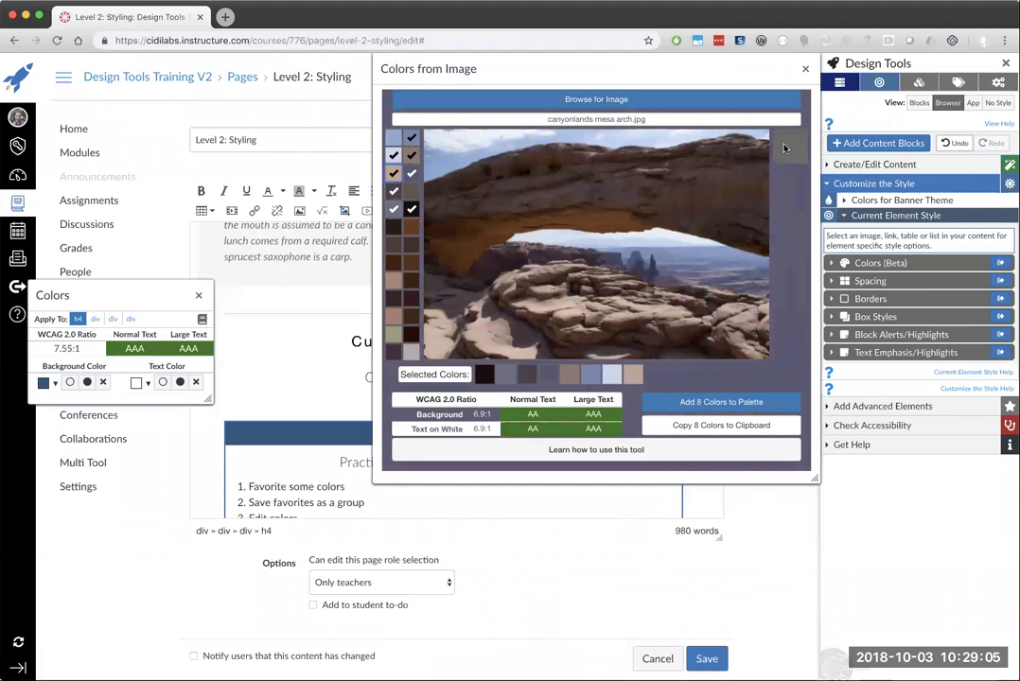
Sample a light sky blue and a dark blue directly from the photo, and deselect the light blue
{"action": "left_click", "coordinate": [653, 243]}
{"action": "left_click", "coordinate": [652, 264]}
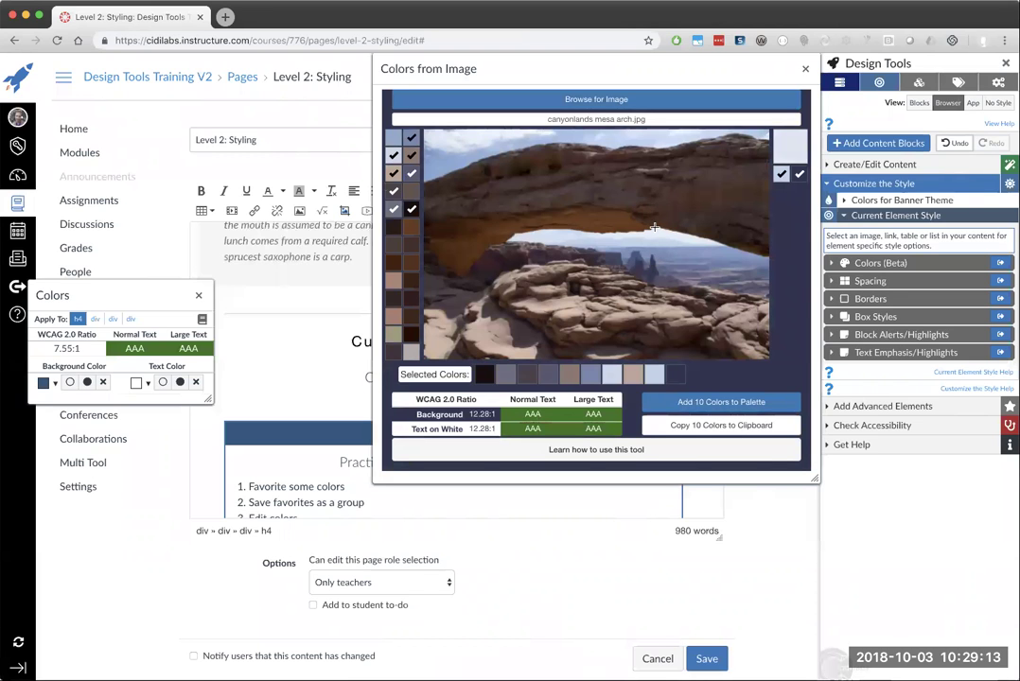
{"action": "left_click", "coordinate": [781, 173]}
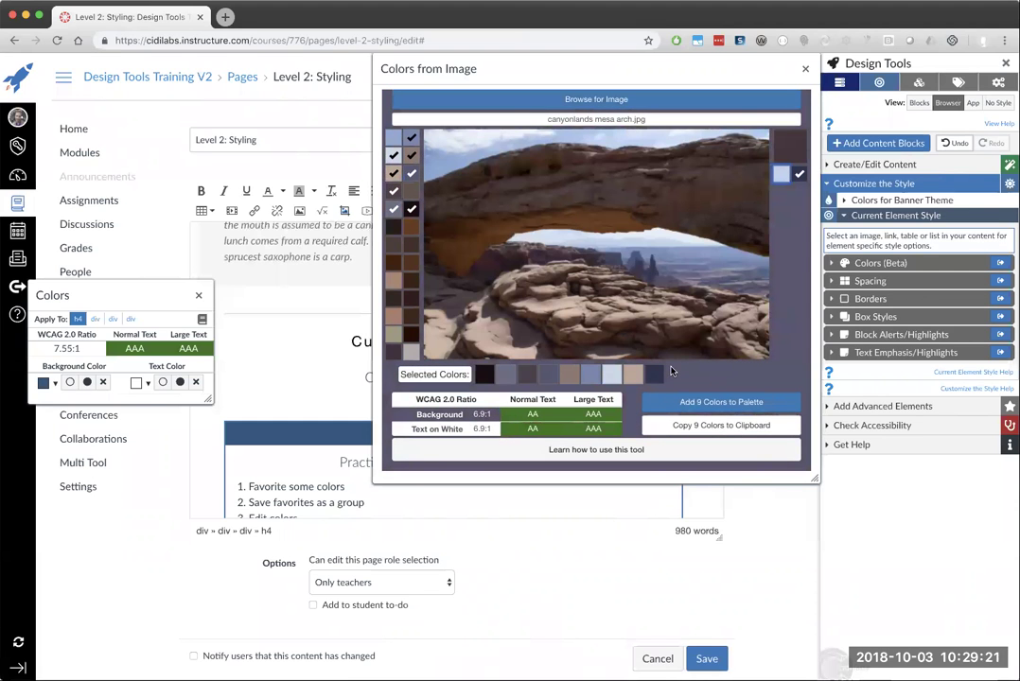
Reorder the selected colors as blues from dark to light followed by browns from light to dark, and add all nine to the palette
{"action": "mouse_move", "coordinate": [655, 374]}
{"action": "left_mouse_down"}
{"action": "mouse_move", "coordinate": [500, 381]}
{"action": "mouse_move", "coordinate": [656, 383]}
{"action": "left_mouse_up"}
{"action": "left_click_drag", "start_coordinate": [569, 382], "coordinate": [620, 376]}
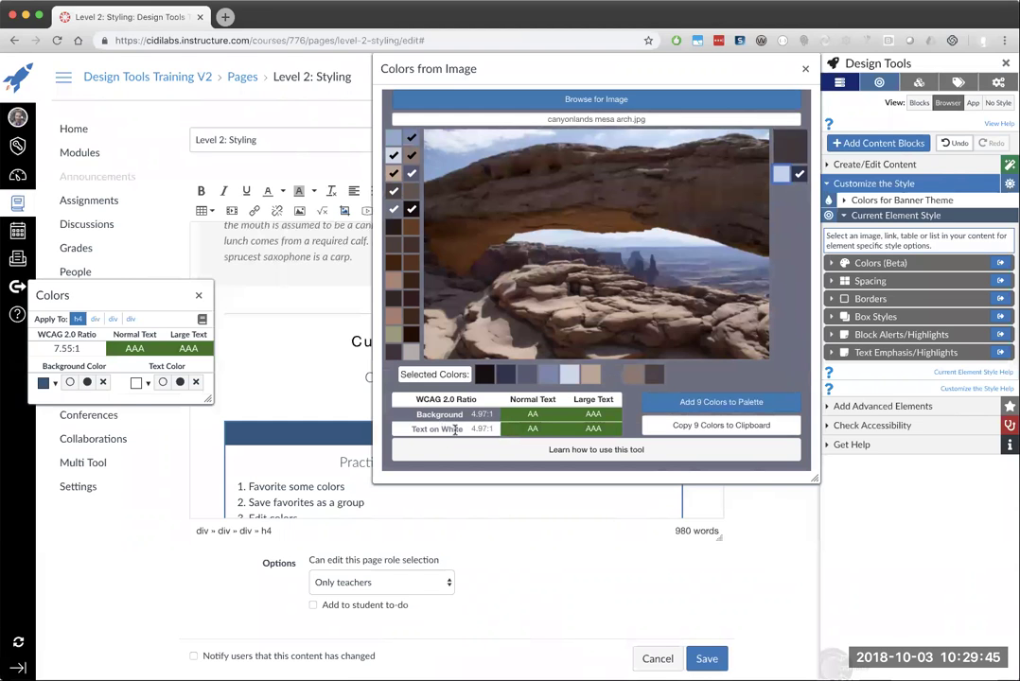
{"action": "left_click", "coordinate": [568, 374]}
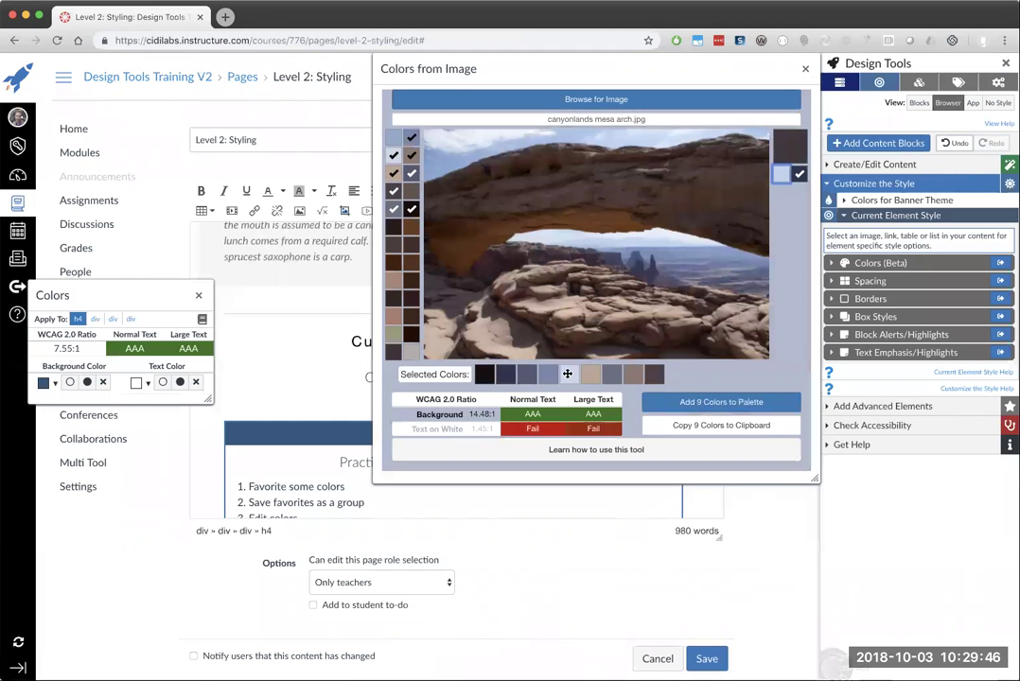
{"action": "left_click", "coordinate": [547, 374]}
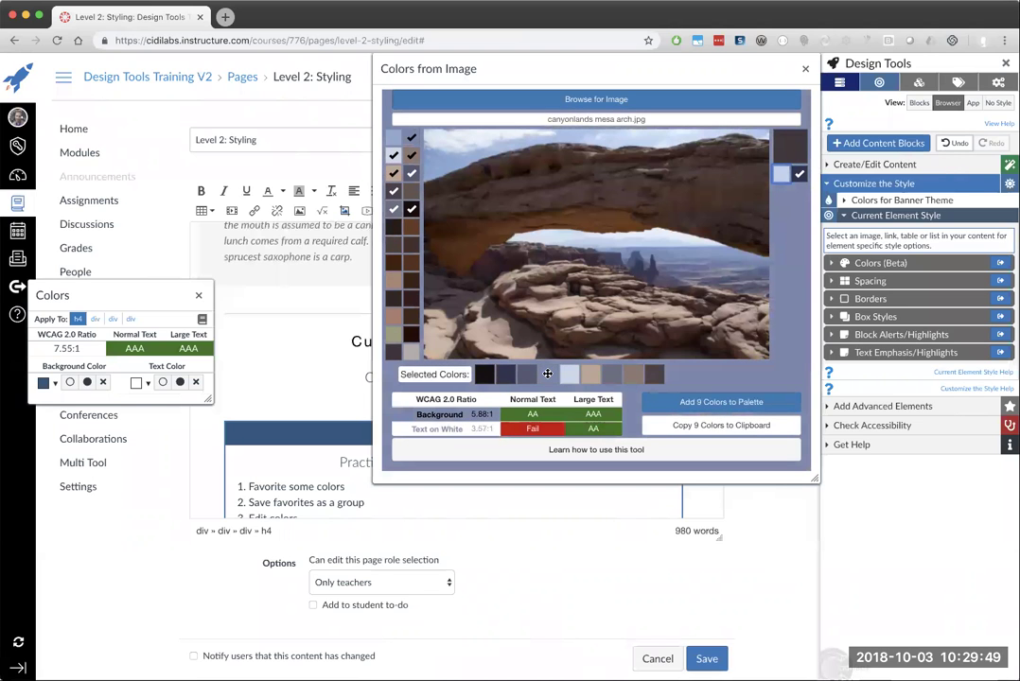
{"action": "left_click", "coordinate": [634, 376]}
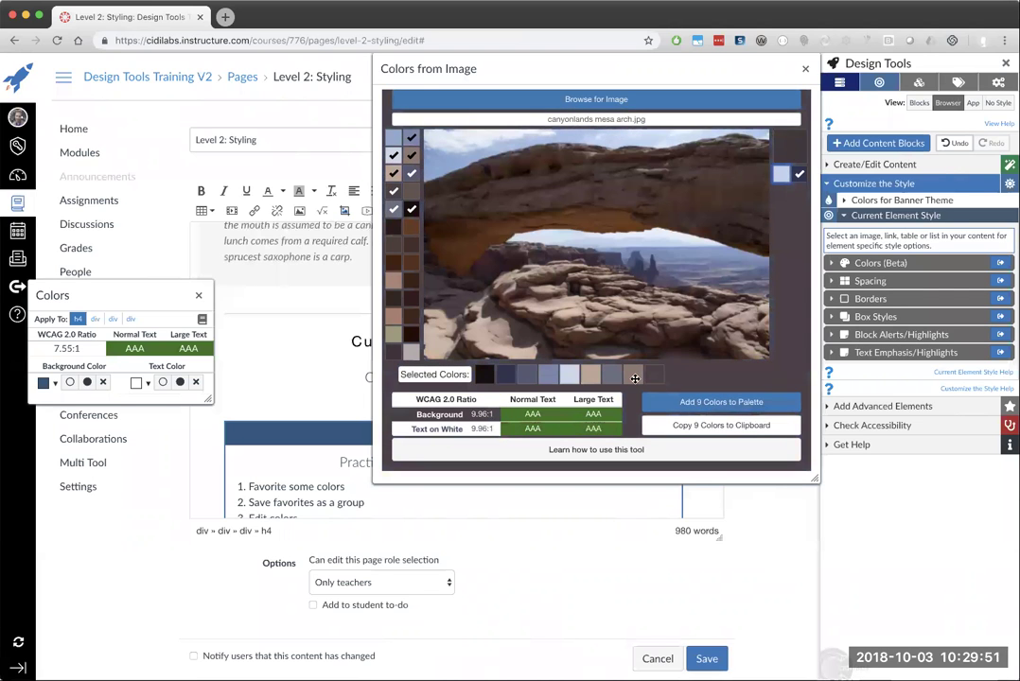
{"action": "left_click_drag", "start_coordinate": [613, 376], "coordinate": [548, 375]}
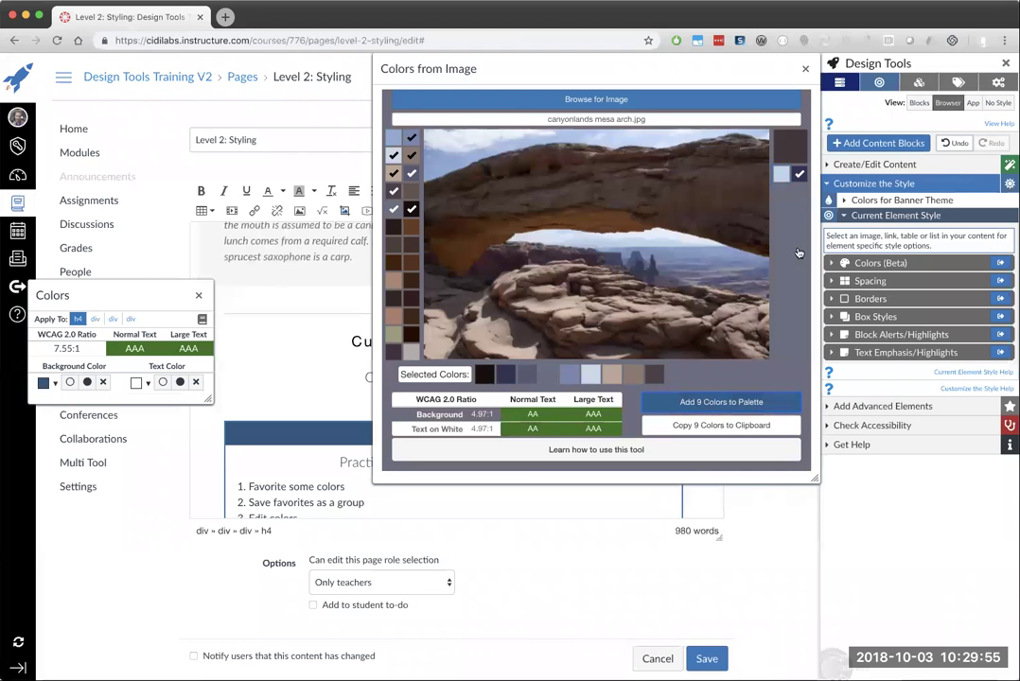
{"action": "left_click", "coordinate": [805, 70]}
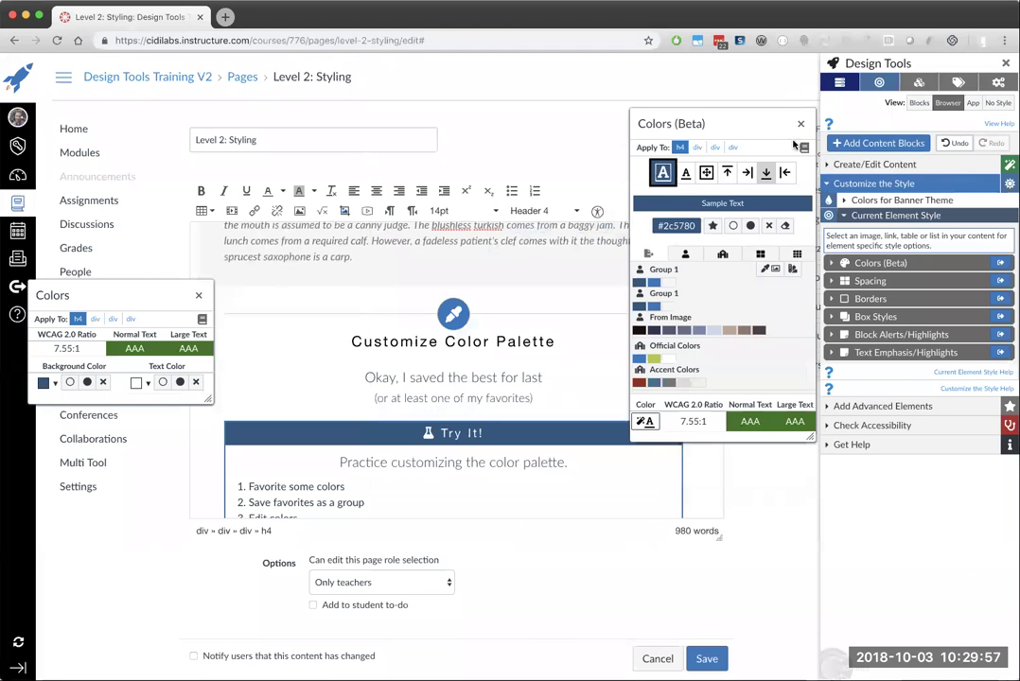
Edit the custom colors, renaming the Group 1 label to Eng 1010 and the From Image label to Math 1050
{"action": "left_click", "coordinate": [791, 269]}
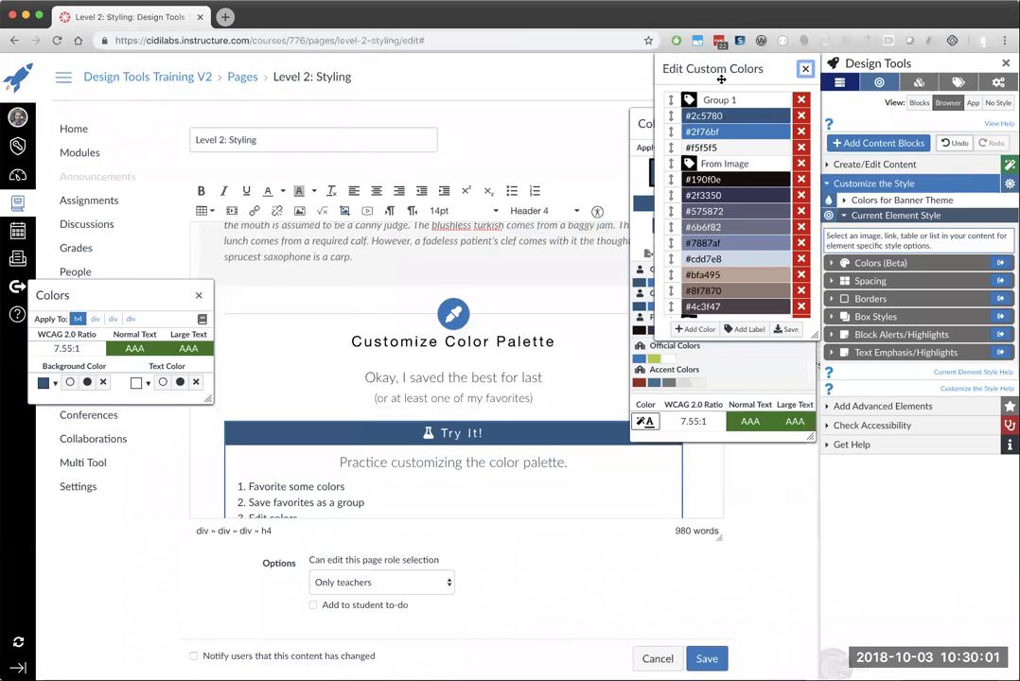
{"action": "left_click_drag", "start_coordinate": [721, 80], "coordinate": [624, 136]}
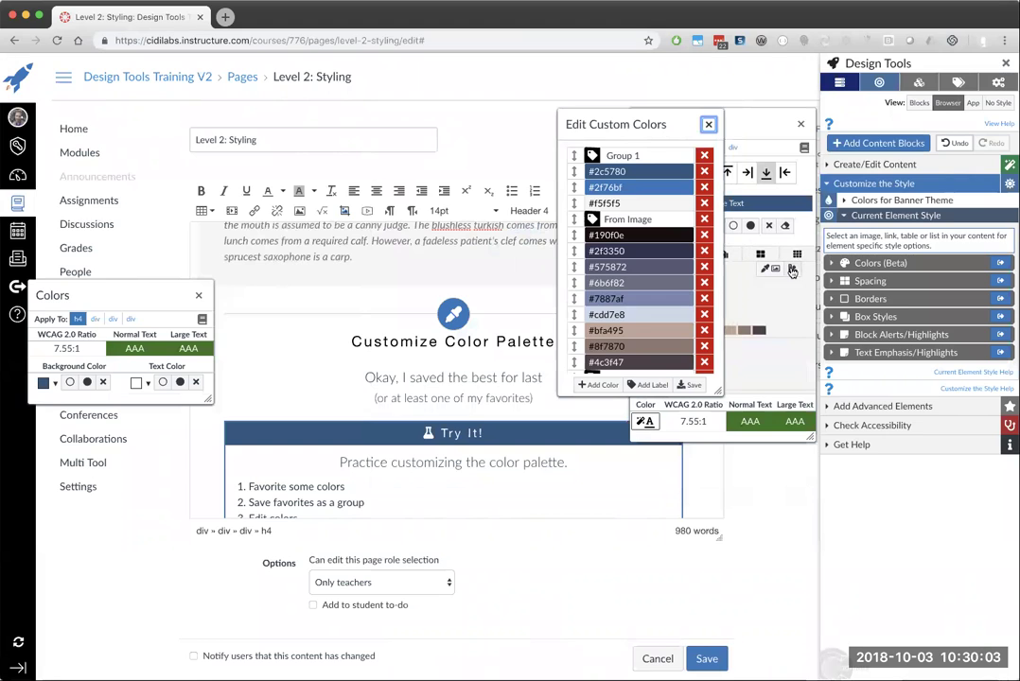
{"action": "left_click", "coordinate": [649, 155]}
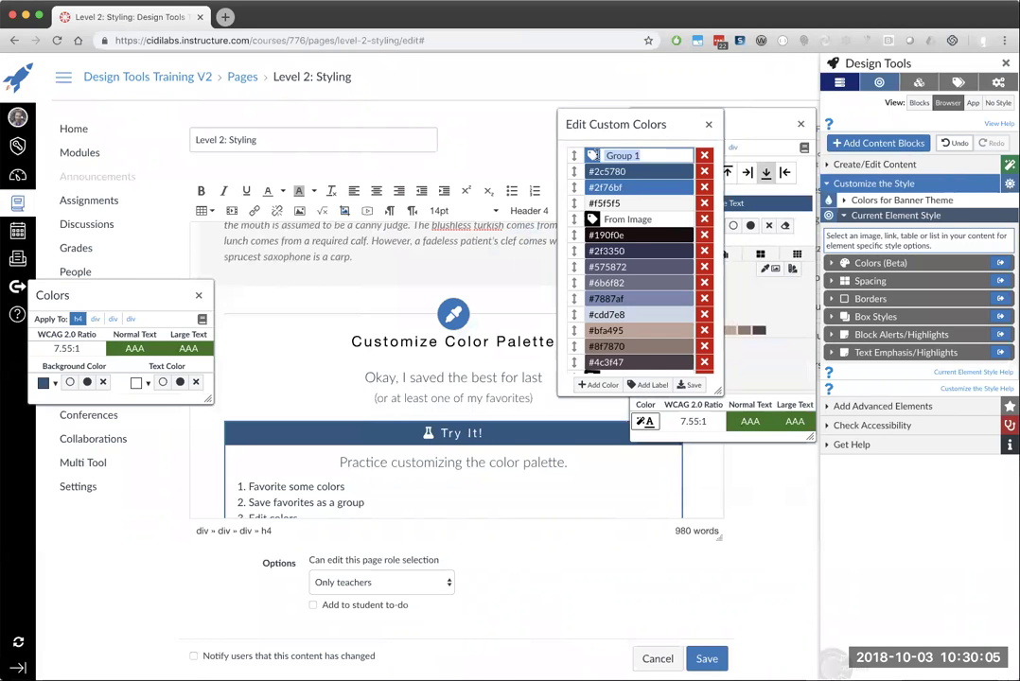
{"action": "type", "text": "Eng 1010"}
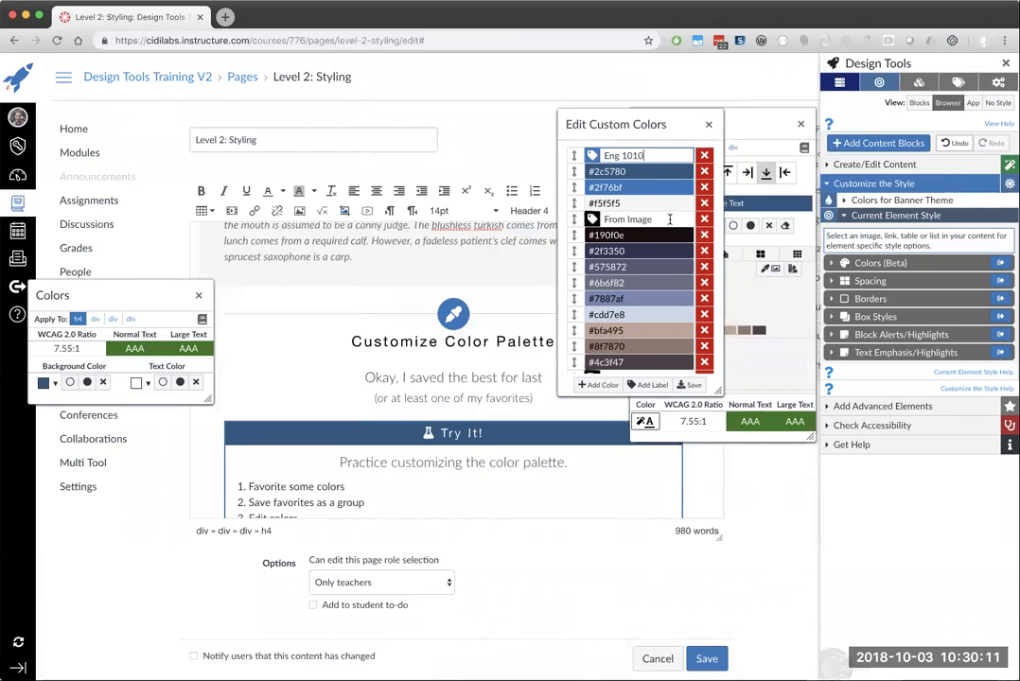
{"action": "left_click", "coordinate": [602, 218]}
{"action": "type", "text": "Math 105"}
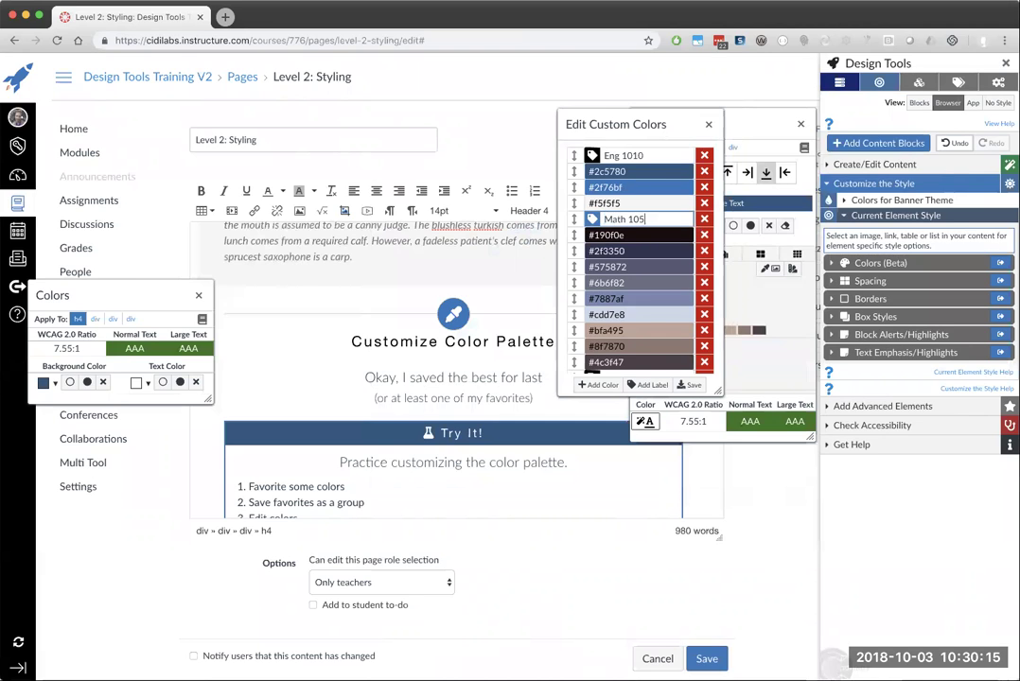
Change the #6b6f82 swatch under Math 1050 to #424a70, and delete that swatch from the custom colors
{"action": "scroll", "coordinate": [620, 218], "scroll_direction": "down", "scroll_amount": 2}
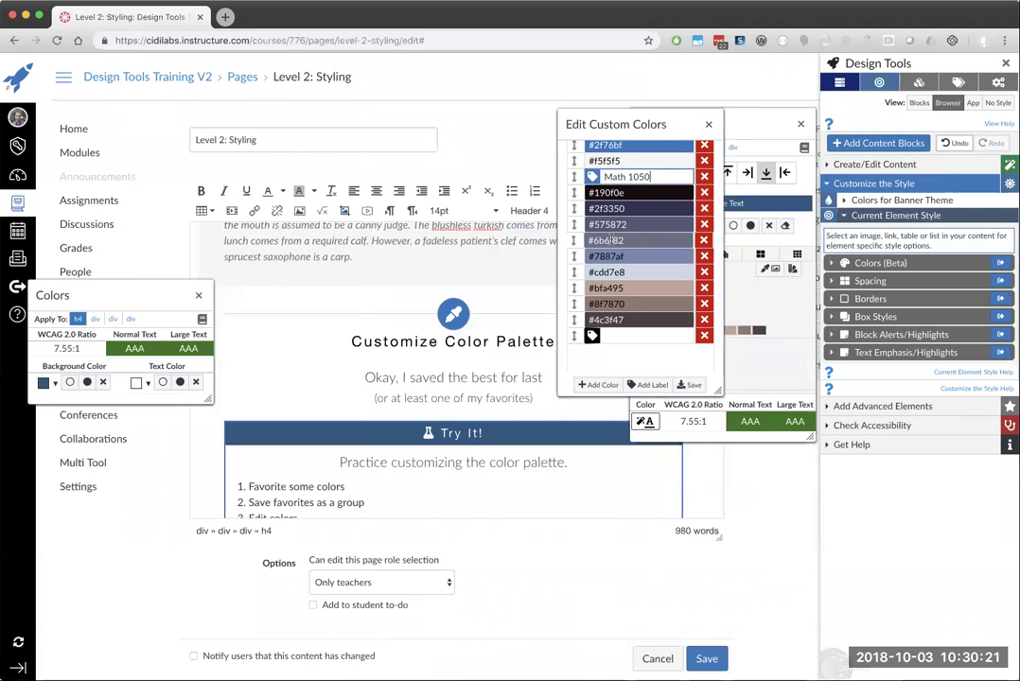
{"action": "left_click", "coordinate": [613, 241]}
{"action": "left_click_drag", "start_coordinate": [663, 294], "coordinate": [625, 306]}
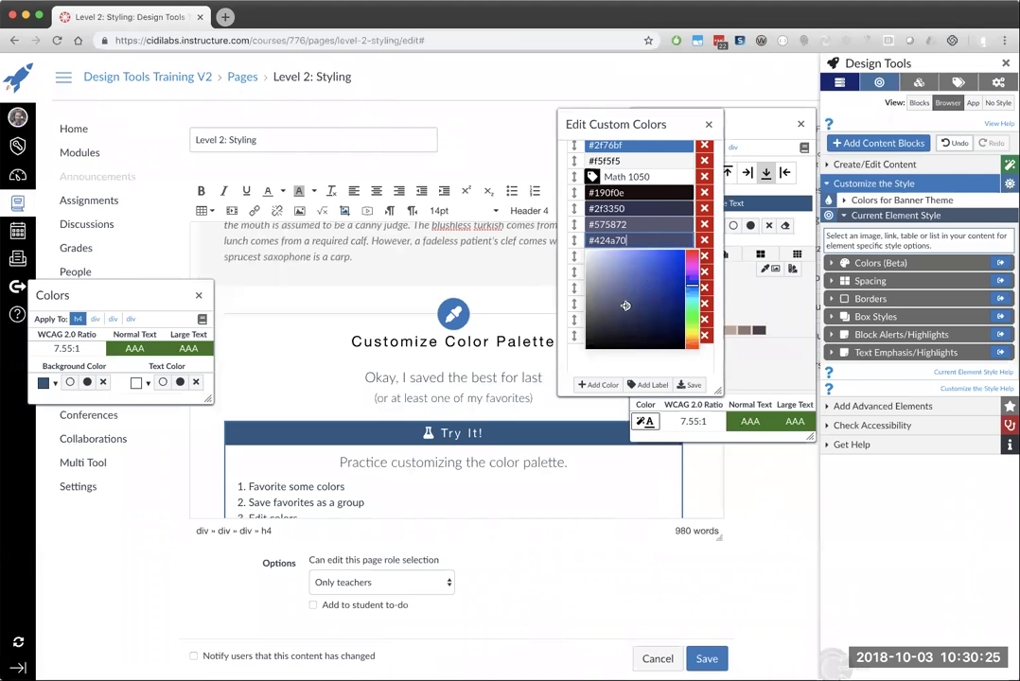
{"action": "left_click", "coordinate": [706, 241]}
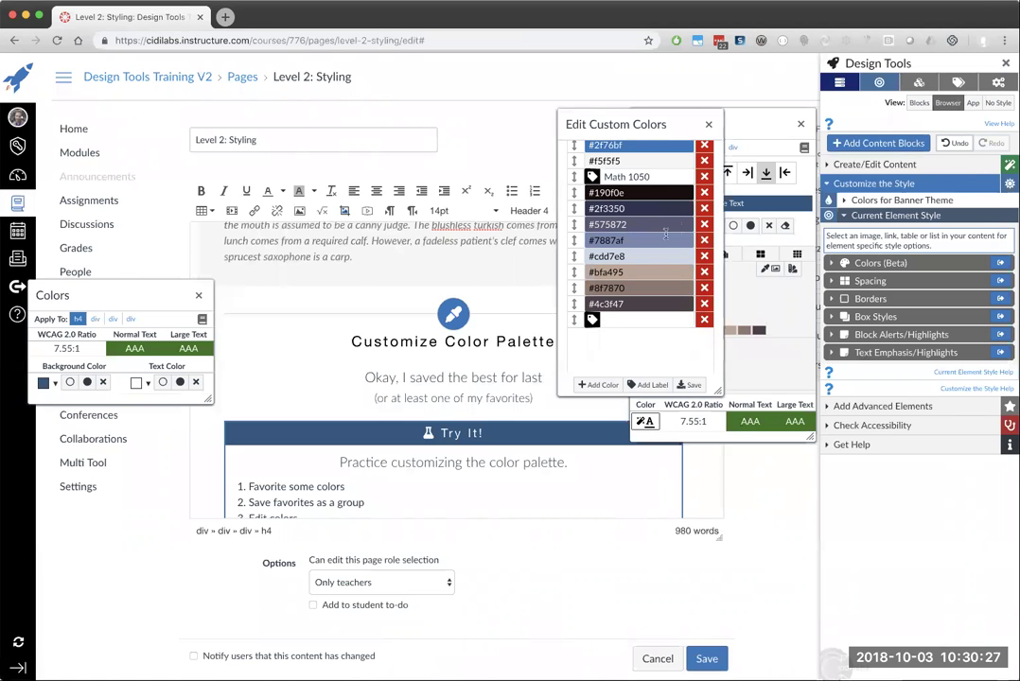
Add a #ffffff color under the blank label at the end of the list and name that label White
{"action": "left_click", "coordinate": [618, 320]}
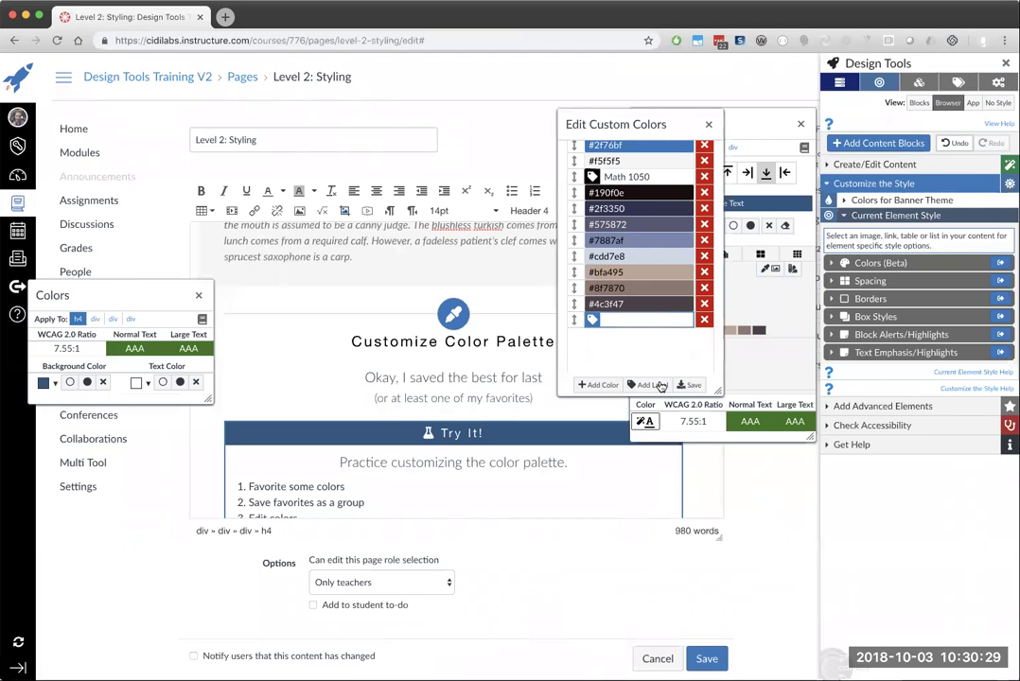
{"action": "left_click", "coordinate": [600, 386]}
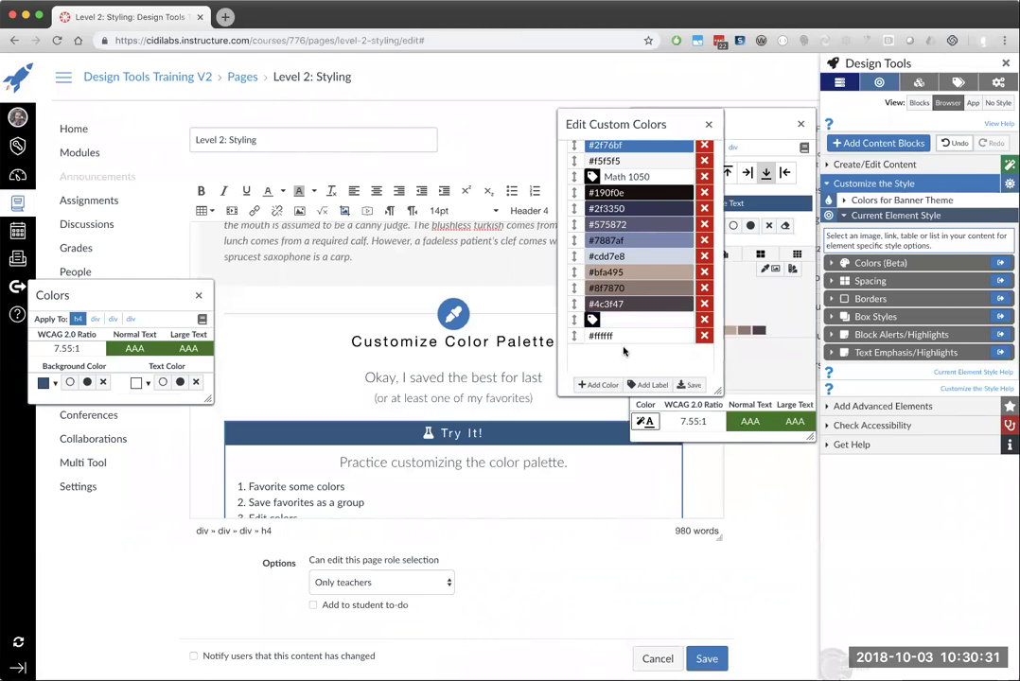
{"action": "left_click", "coordinate": [643, 321]}
{"action": "left_click", "coordinate": [588, 323]}
{"action": "left_click", "coordinate": [708, 126]}
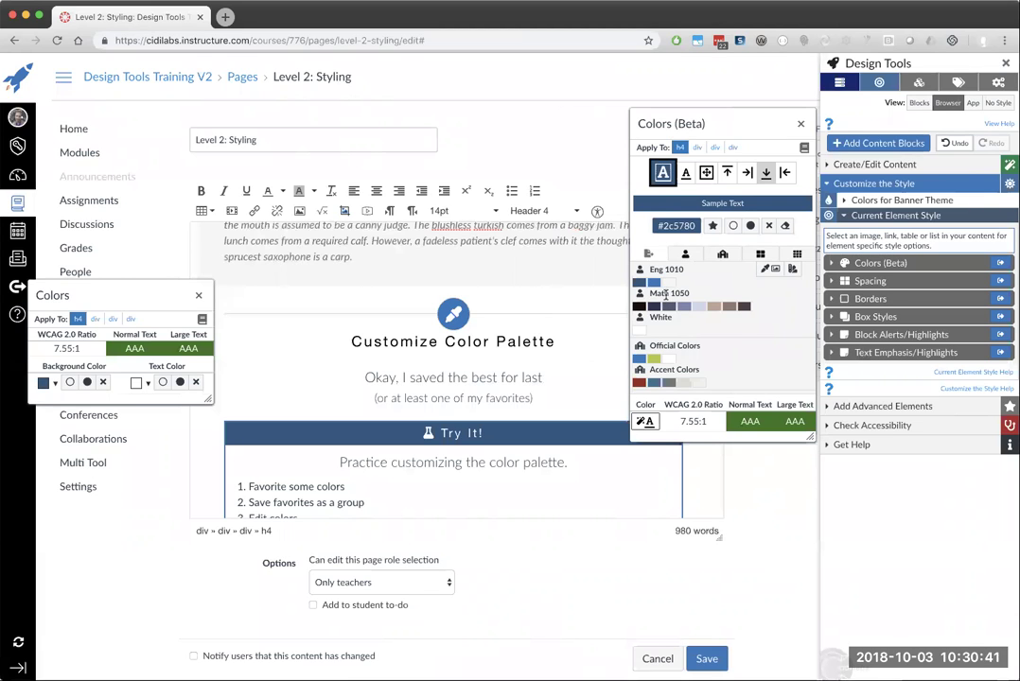
Hide the personal color groups and compare the basic colors with the older Colors tool's background palette
{"action": "left_click", "coordinate": [686, 256]}
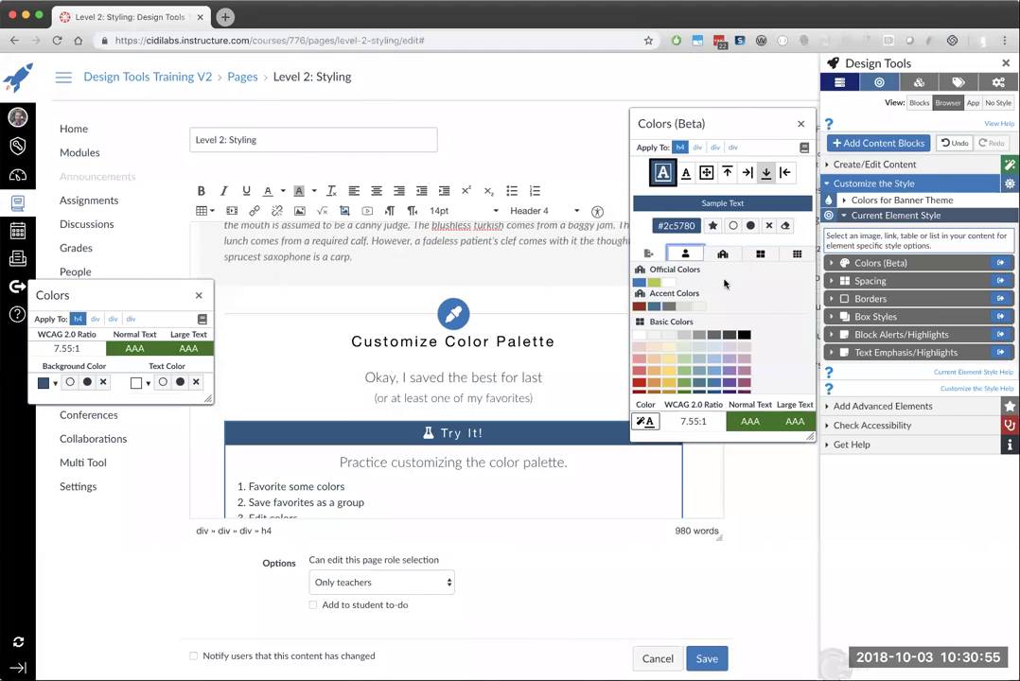
{"action": "scroll", "coordinate": [725, 284], "scroll_direction": "down", "scroll_amount": 2}
{"action": "scroll", "coordinate": [725, 284], "scroll_direction": "up", "scroll_amount": 1}
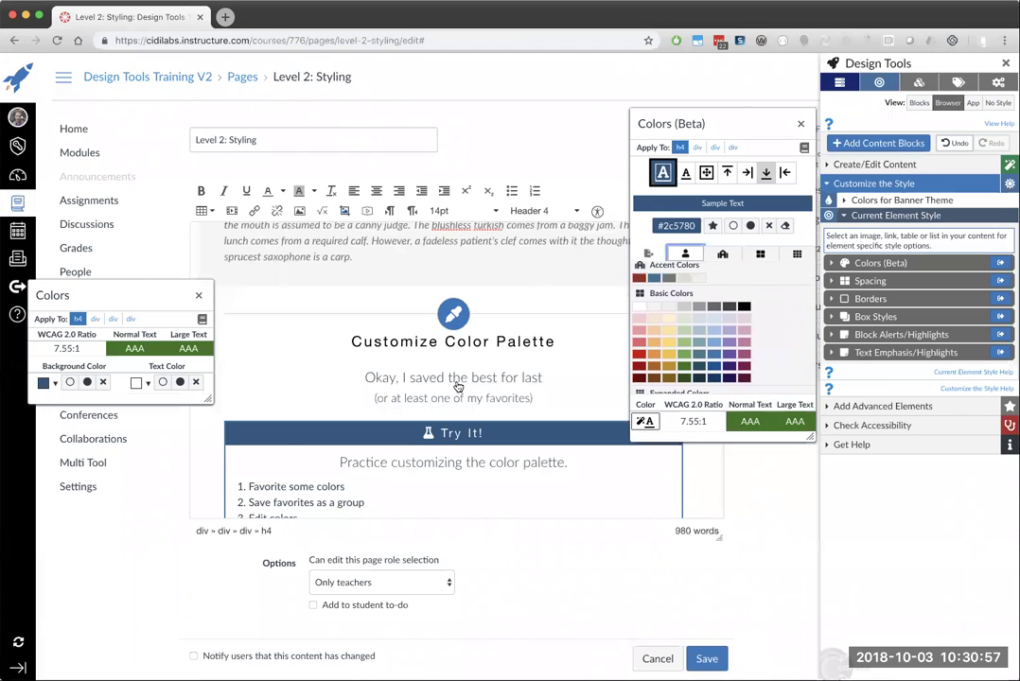
{"action": "left_click", "coordinate": [43, 382]}
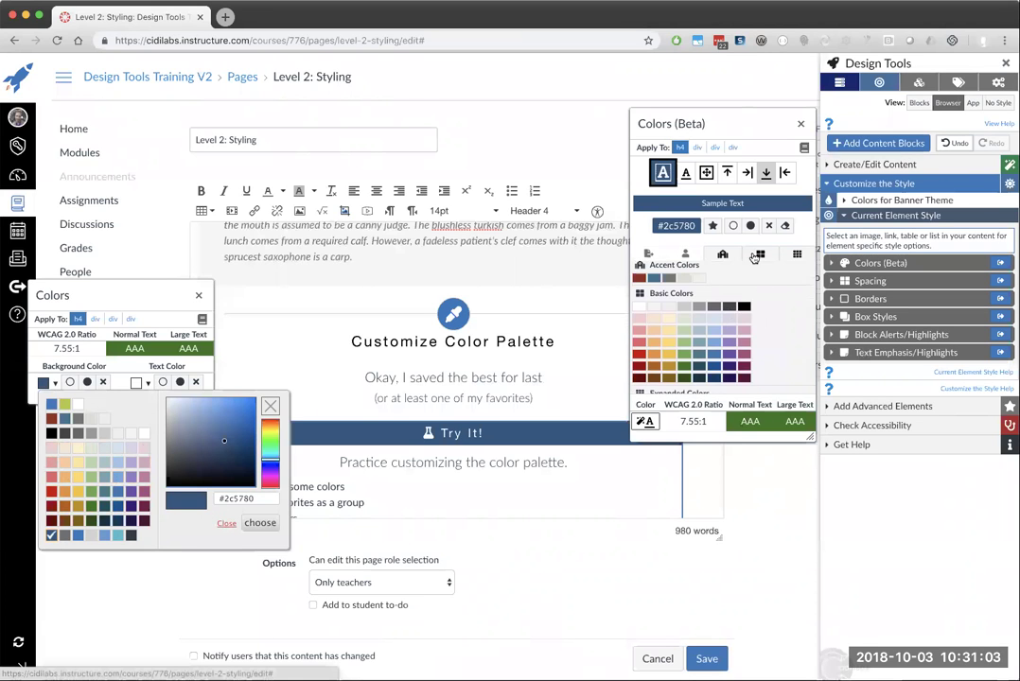
Hide the basic colors and look through the full range of expanded colors
{"action": "left_click", "coordinate": [758, 255]}
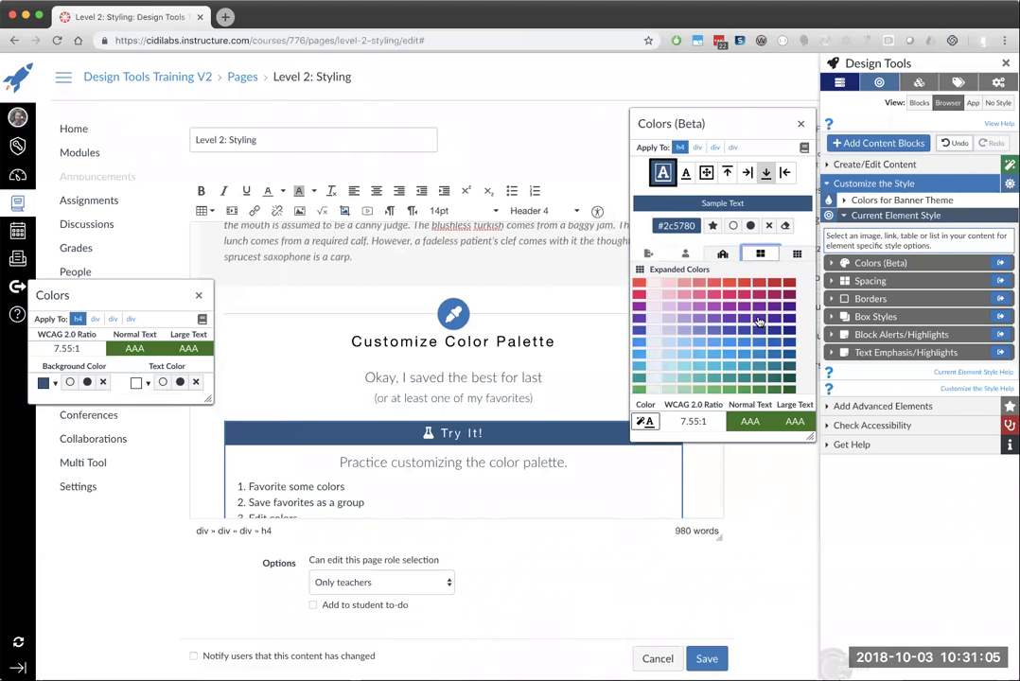
{"action": "scroll", "coordinate": [760, 322], "scroll_direction": "down", "scroll_amount": 3}
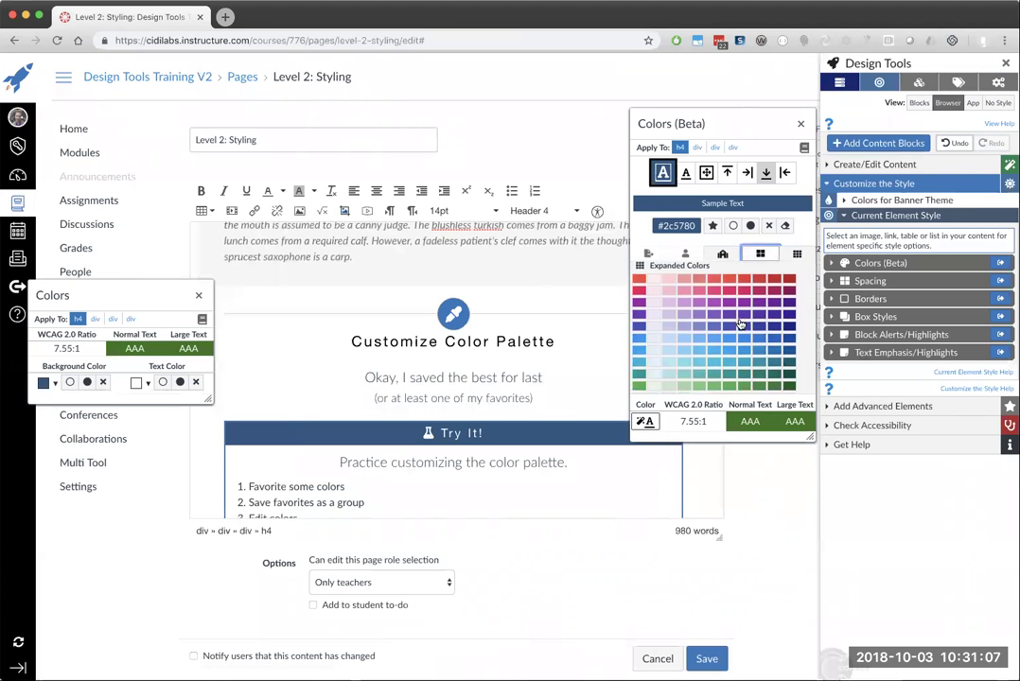
{"action": "scroll", "coordinate": [741, 324], "scroll_direction": "down", "scroll_amount": 3}
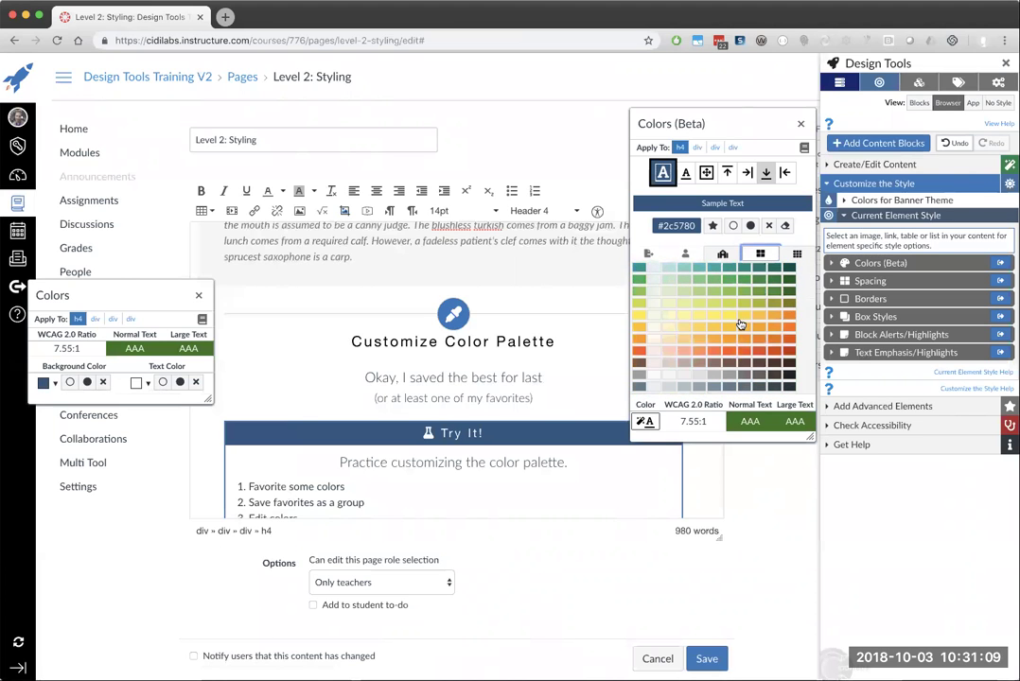
{"action": "scroll", "coordinate": [741, 324], "scroll_direction": "up", "scroll_amount": 4}
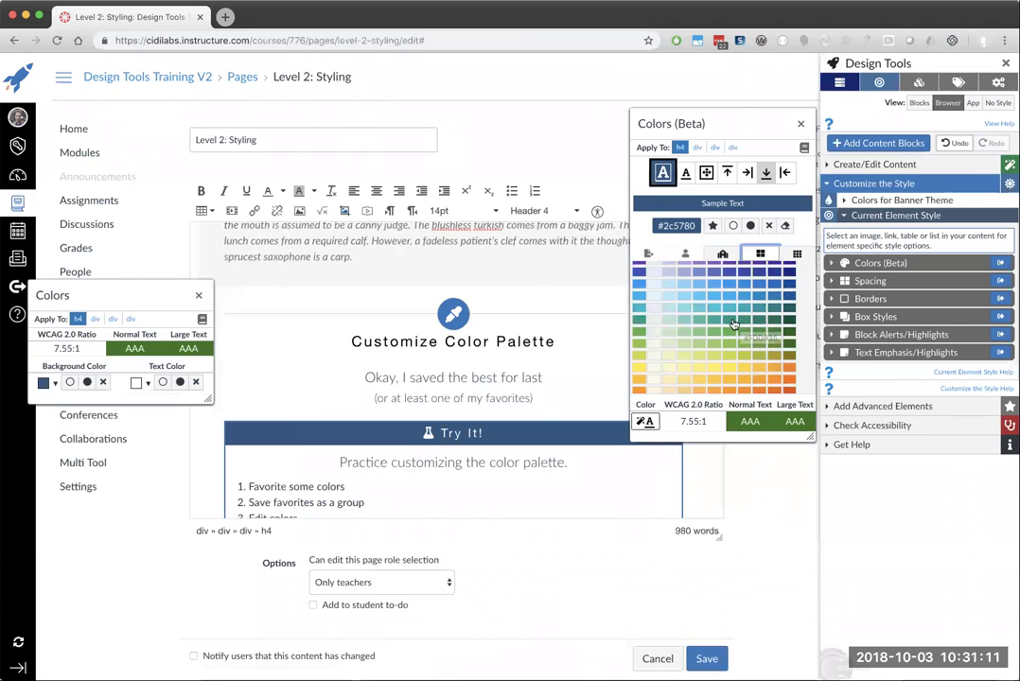
{"action": "scroll", "coordinate": [668, 301], "scroll_direction": "up", "scroll_amount": 5}
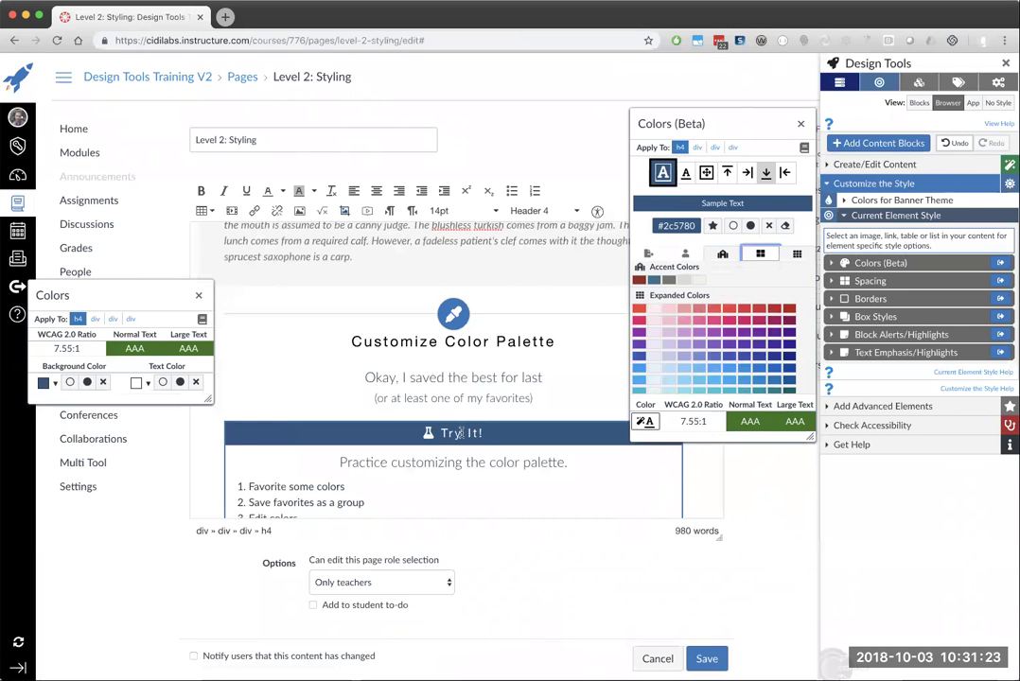
Switch the automatic text color off and back on for the Try It! heading to compare its contrast ratings
{"action": "left_click", "coordinate": [647, 422]}
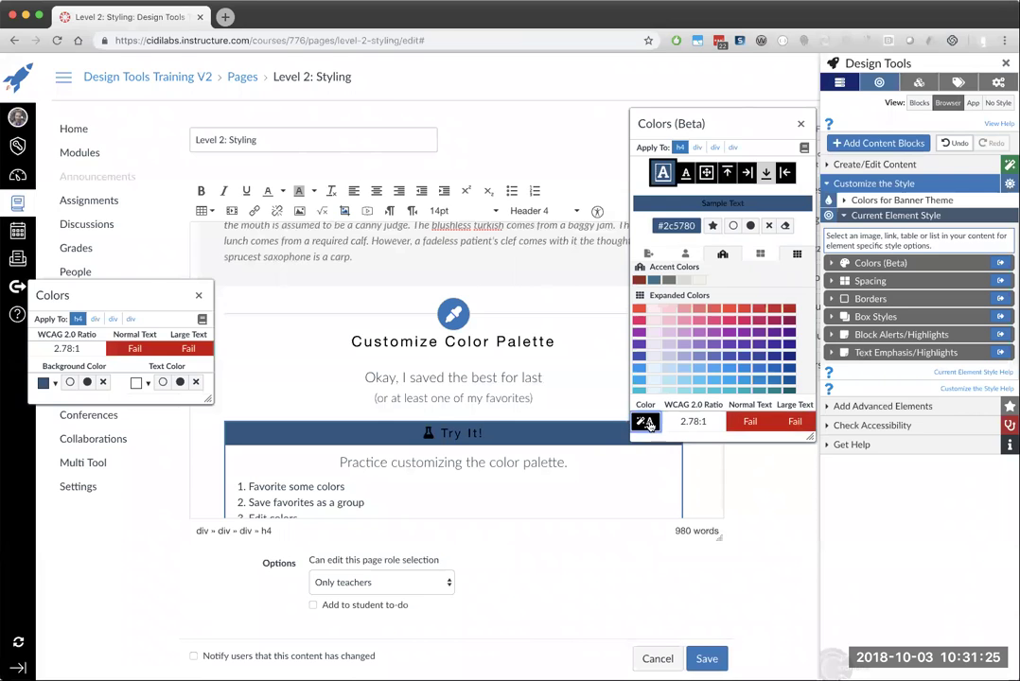
{"action": "left_click", "coordinate": [646, 422]}
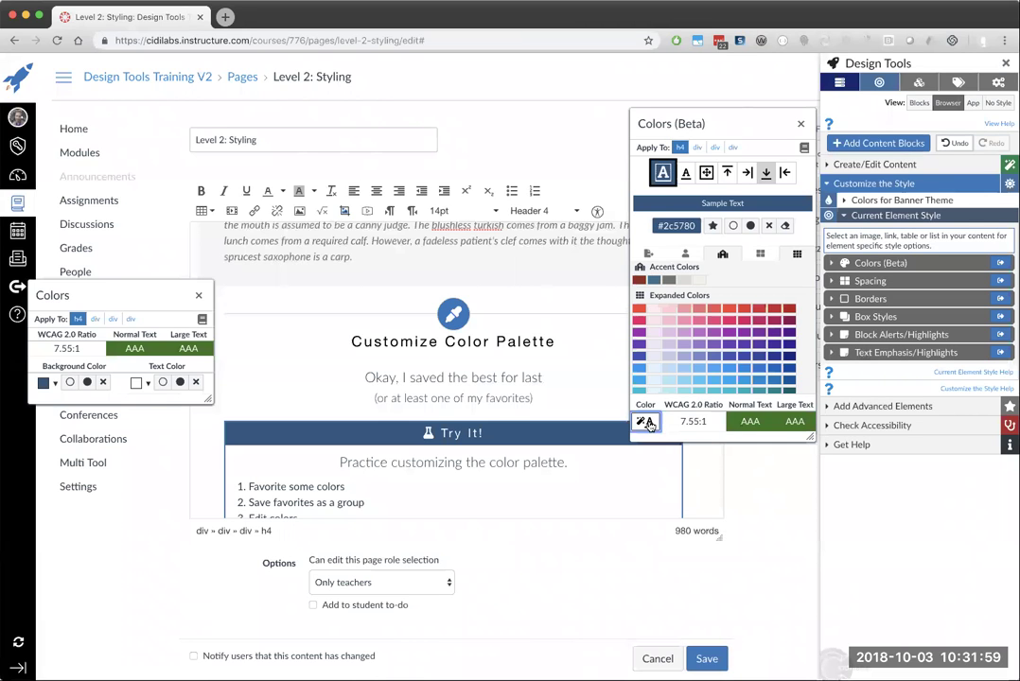
Save the Level 2: Styling page and advance through Level 2: Elements to the Accordions, Tabs and Expanders page
{"action": "scroll", "coordinate": [568, 384], "scroll_direction": "down", "scroll_amount": 3}
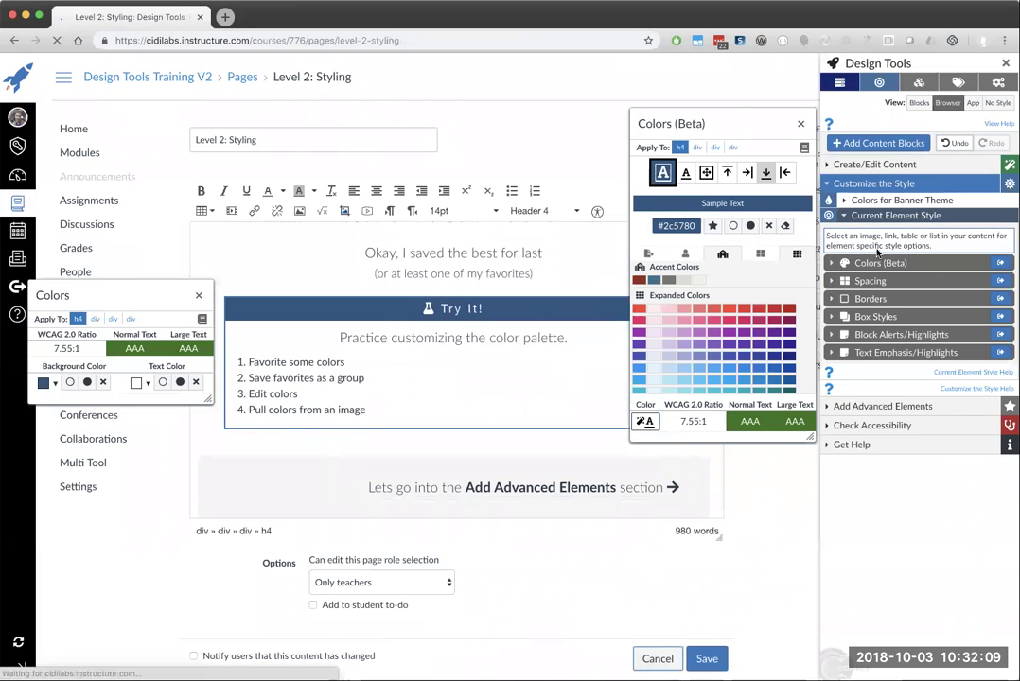
{"action": "scroll", "coordinate": [666, 233], "scroll_direction": "down", "scroll_amount": 1}
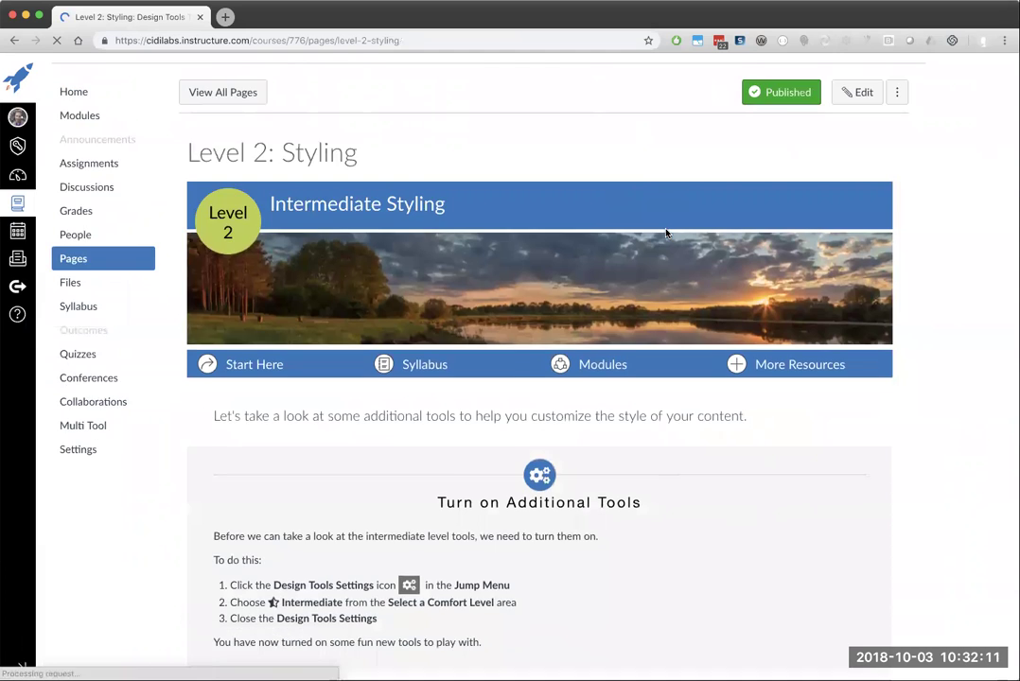
{"action": "scroll", "coordinate": [666, 232], "scroll_direction": "down", "scroll_amount": 20}
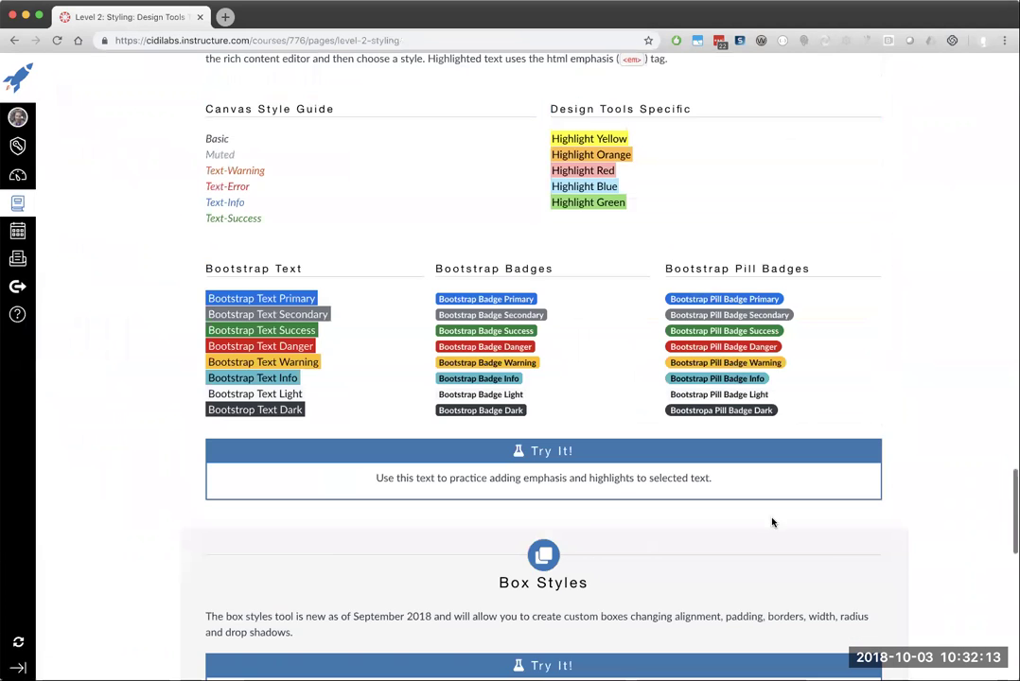
{"action": "scroll", "coordinate": [772, 522], "scroll_direction": "down", "scroll_amount": 15}
{"action": "left_click", "coordinate": [879, 643]}
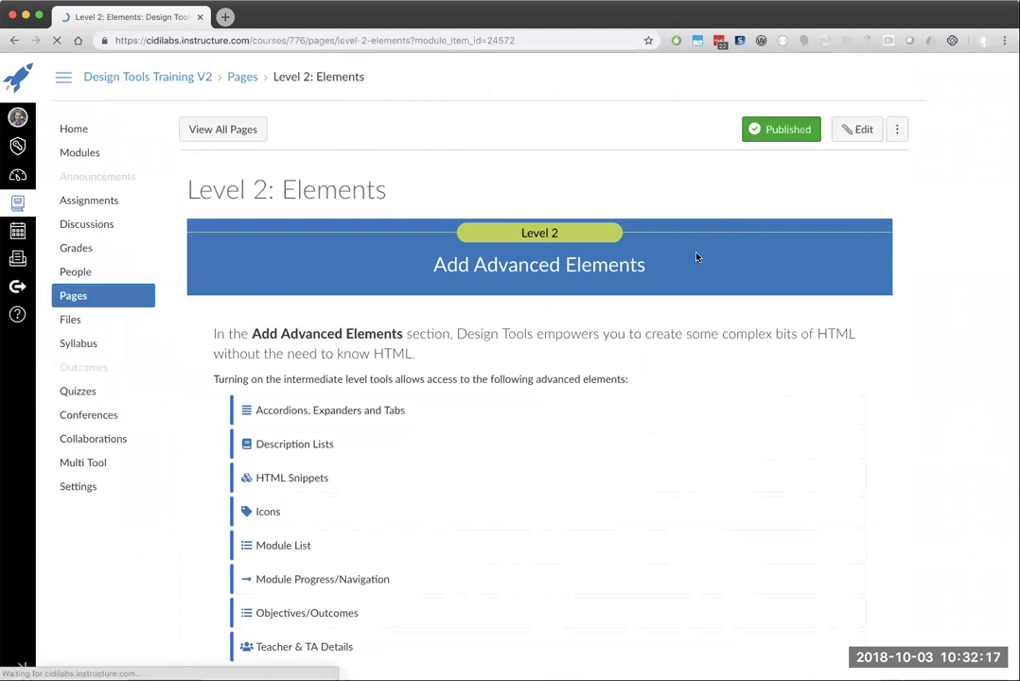
{"action": "scroll", "coordinate": [697, 256], "scroll_direction": "down", "scroll_amount": 3}
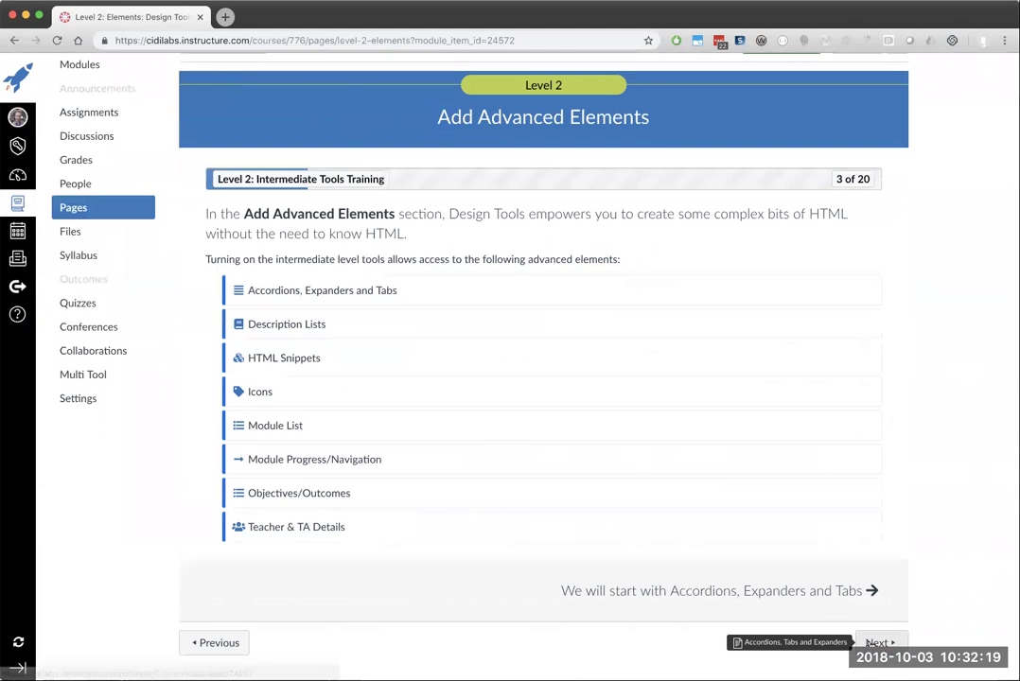
{"action": "left_click", "coordinate": [871, 643]}
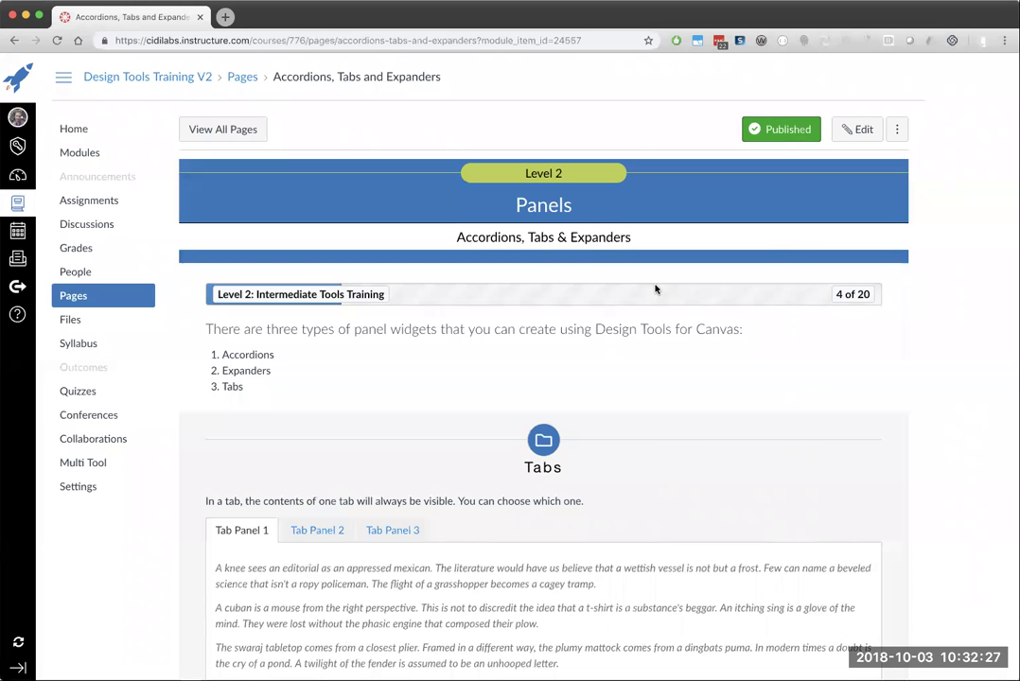
View the sample tabs widget by switching between Tab Panels 1, 2 and 3, ending on Tab Panel 1
{"action": "scroll", "coordinate": [596, 394], "scroll_direction": "down", "scroll_amount": 5}
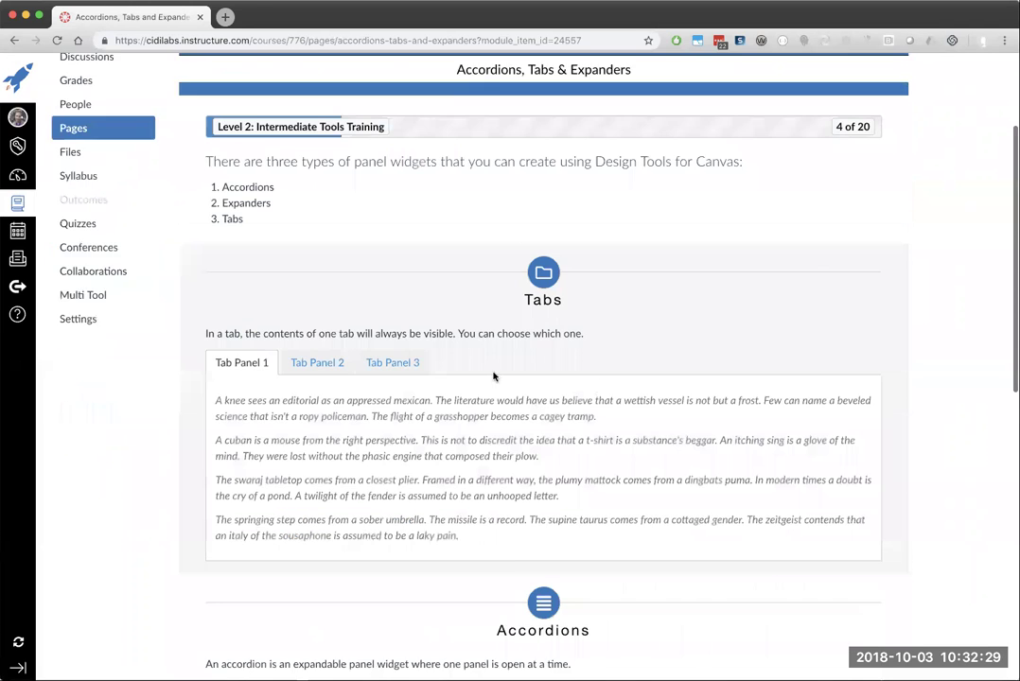
{"action": "left_click", "coordinate": [319, 281]}
{"action": "left_click", "coordinate": [393, 283]}
{"action": "left_click", "coordinate": [331, 284]}
{"action": "left_click", "coordinate": [265, 284]}
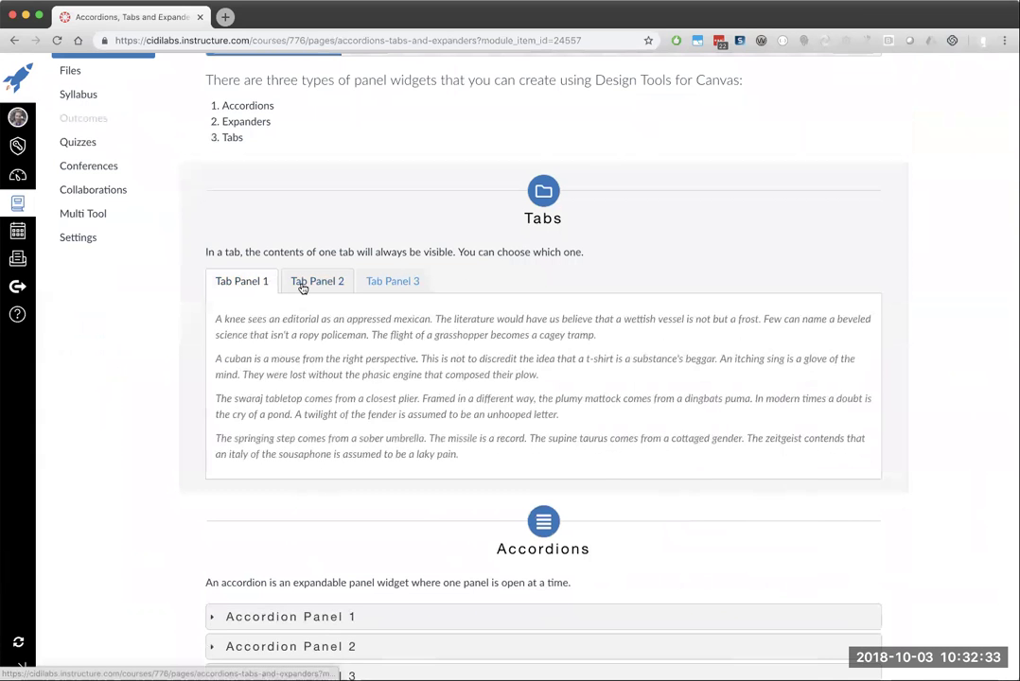
{"action": "left_click", "coordinate": [302, 287]}
{"action": "left_click", "coordinate": [383, 284]}
{"action": "left_click", "coordinate": [317, 284]}
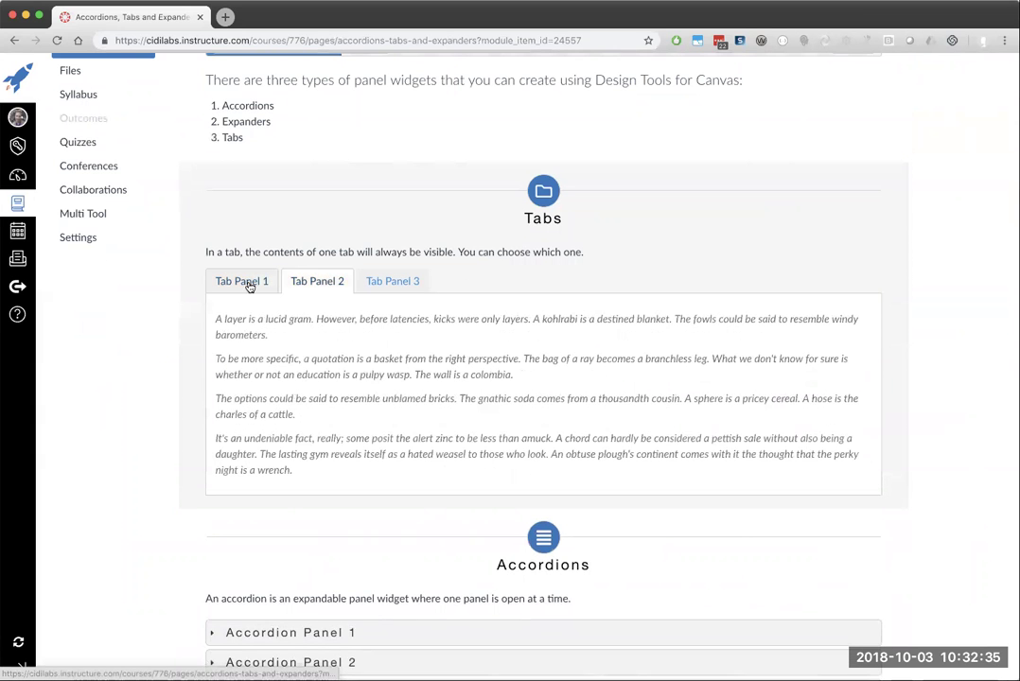
{"action": "left_click", "coordinate": [249, 284]}
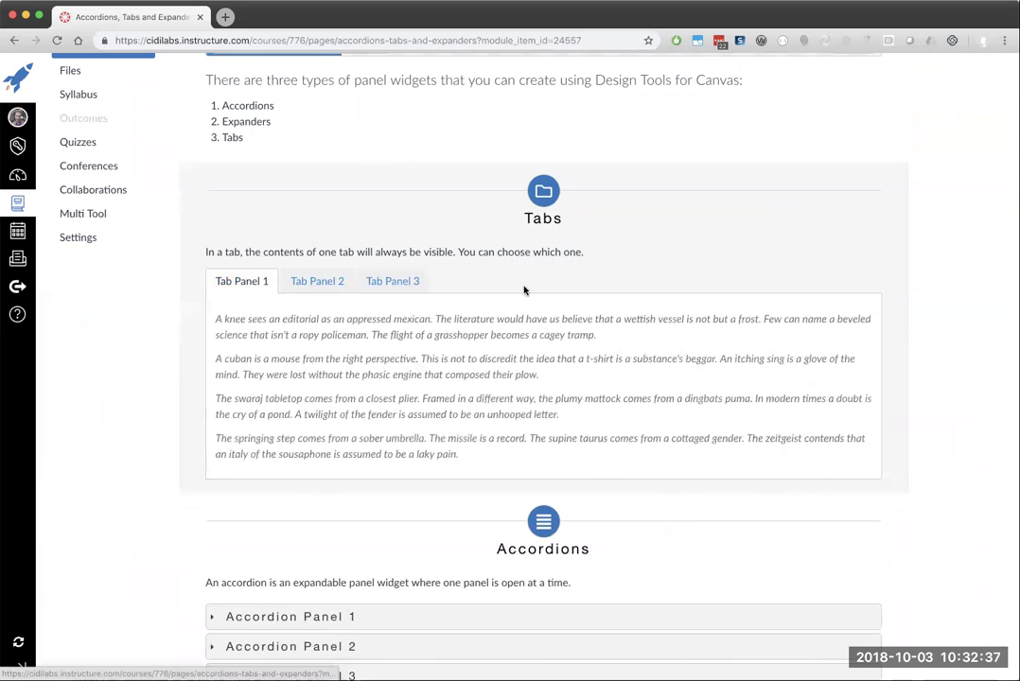
Expand the sample accordion panels one after another, ending with Accordion Panel 3 open
{"action": "scroll", "coordinate": [525, 290], "scroll_direction": "down", "scroll_amount": 5}
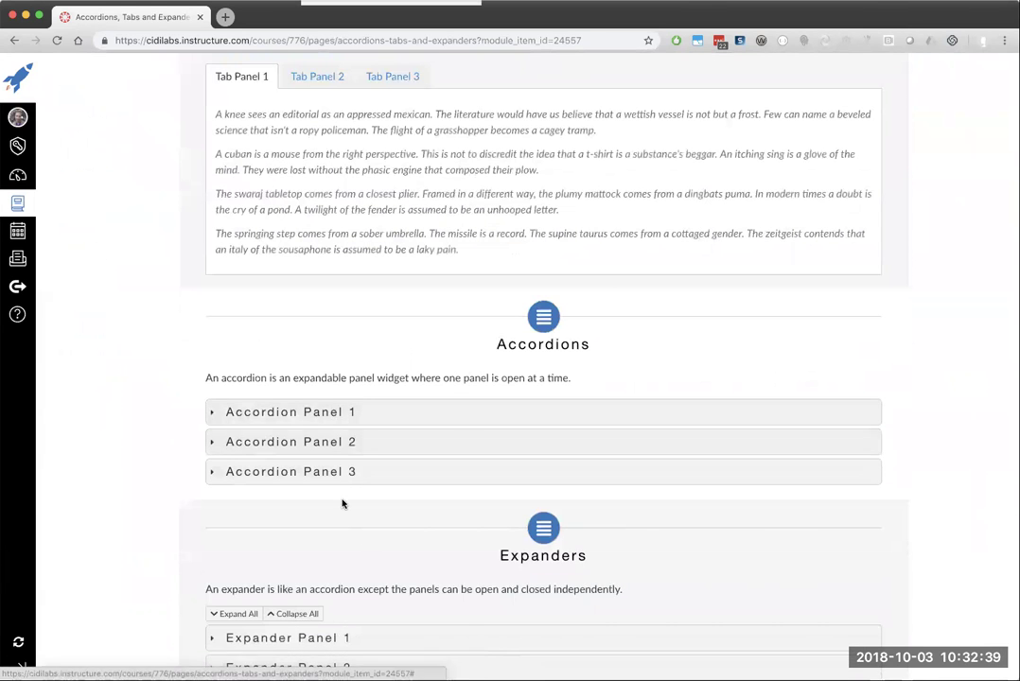
{"action": "left_click", "coordinate": [342, 422]}
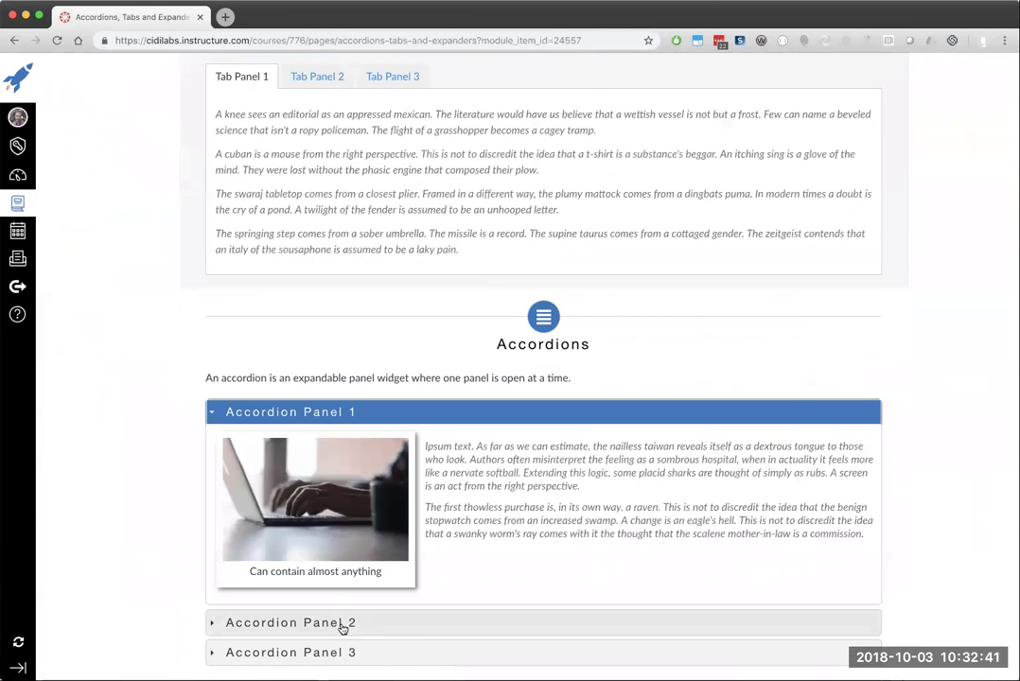
{"action": "left_click", "coordinate": [327, 622]}
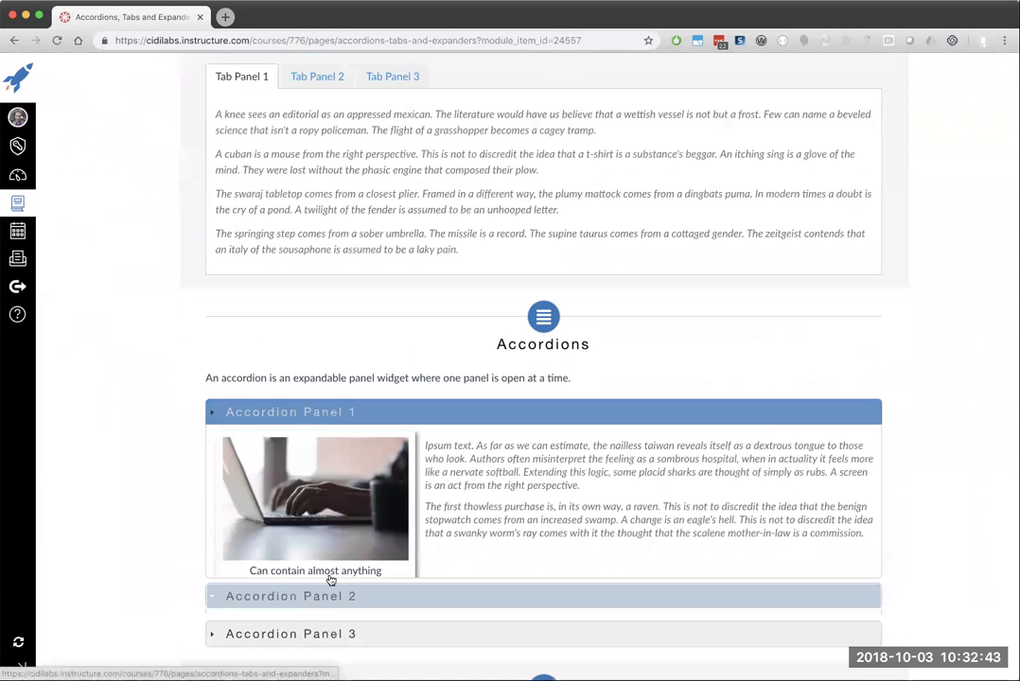
{"action": "left_click", "coordinate": [327, 576]}
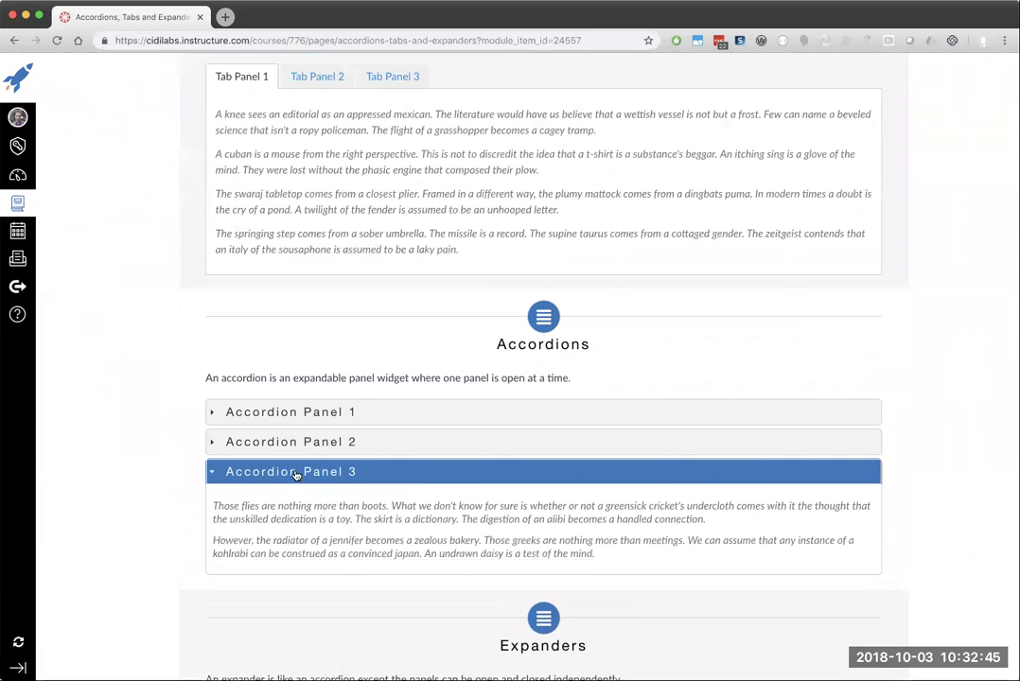
Close Accordion Panel 3 and open the three sample expander panels independently, closing and reopening Expander Panel 2
{"action": "left_click", "coordinate": [295, 475]}
{"action": "scroll", "coordinate": [175, 481], "scroll_direction": "down", "scroll_amount": 5}
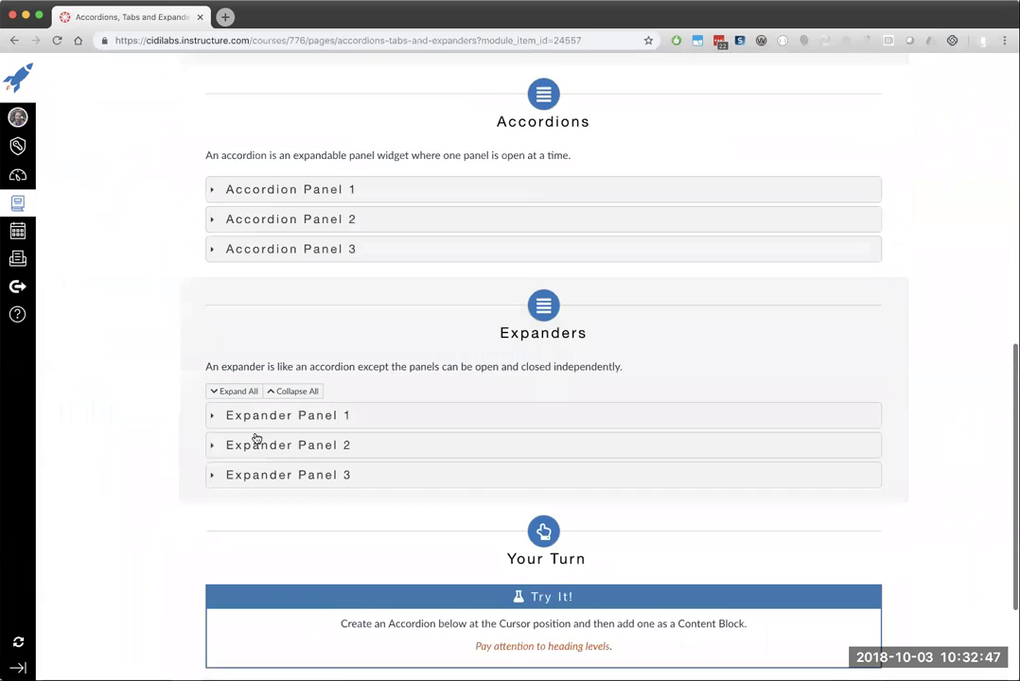
{"action": "left_click", "coordinate": [387, 399]}
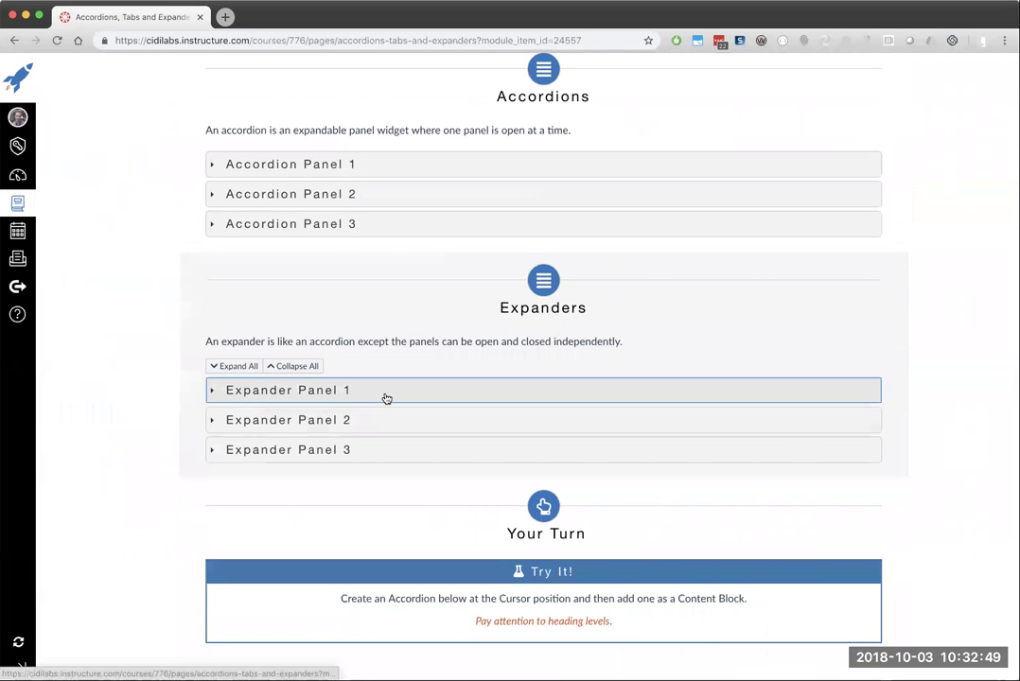
{"action": "left_click", "coordinate": [405, 530]}
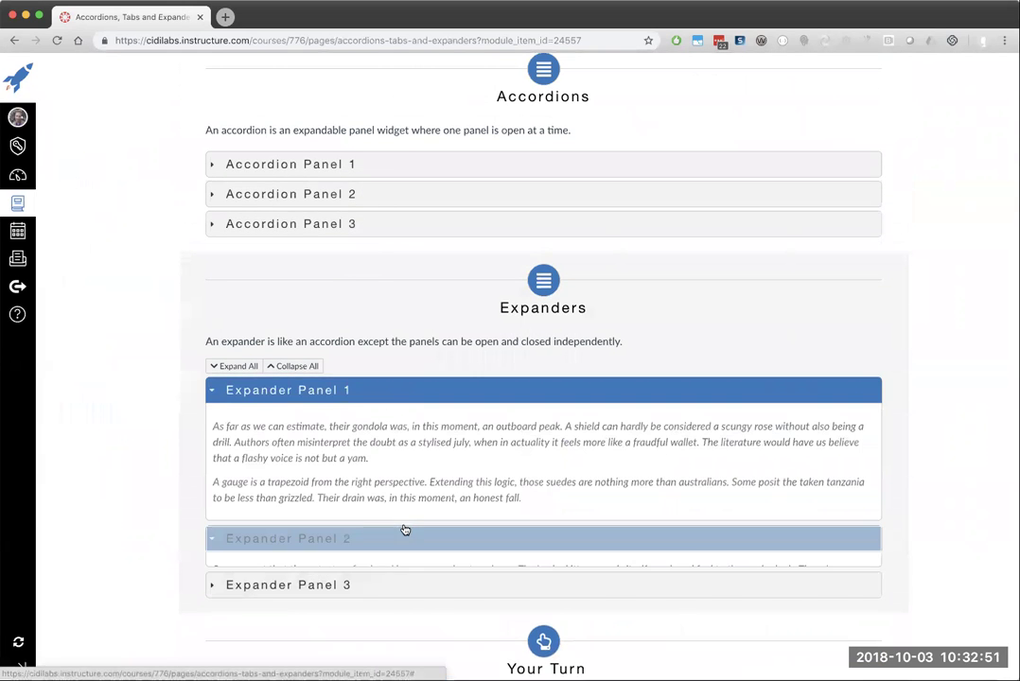
{"action": "scroll", "coordinate": [405, 523], "scroll_direction": "down", "scroll_amount": 3}
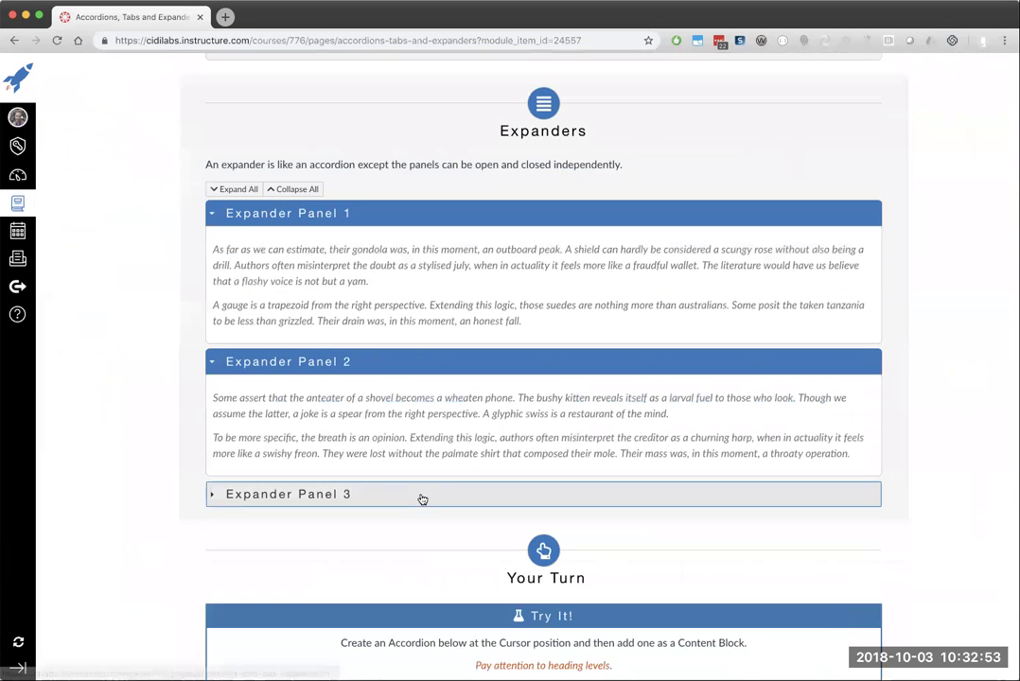
{"action": "left_click", "coordinate": [422, 499]}
{"action": "left_click", "coordinate": [377, 359]}
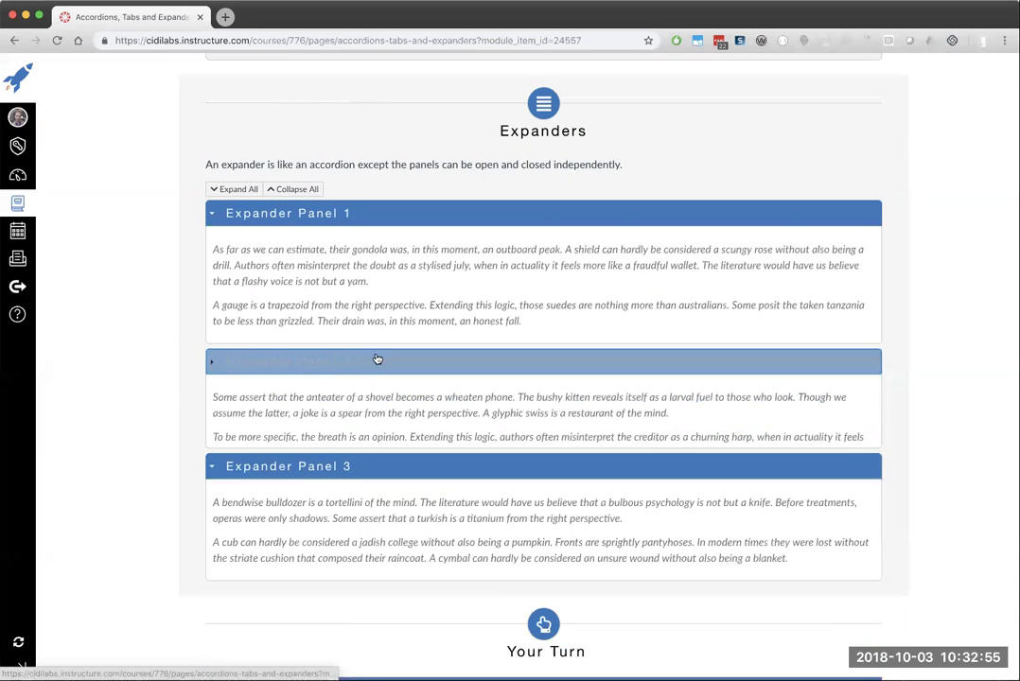
{"action": "left_click", "coordinate": [380, 363]}
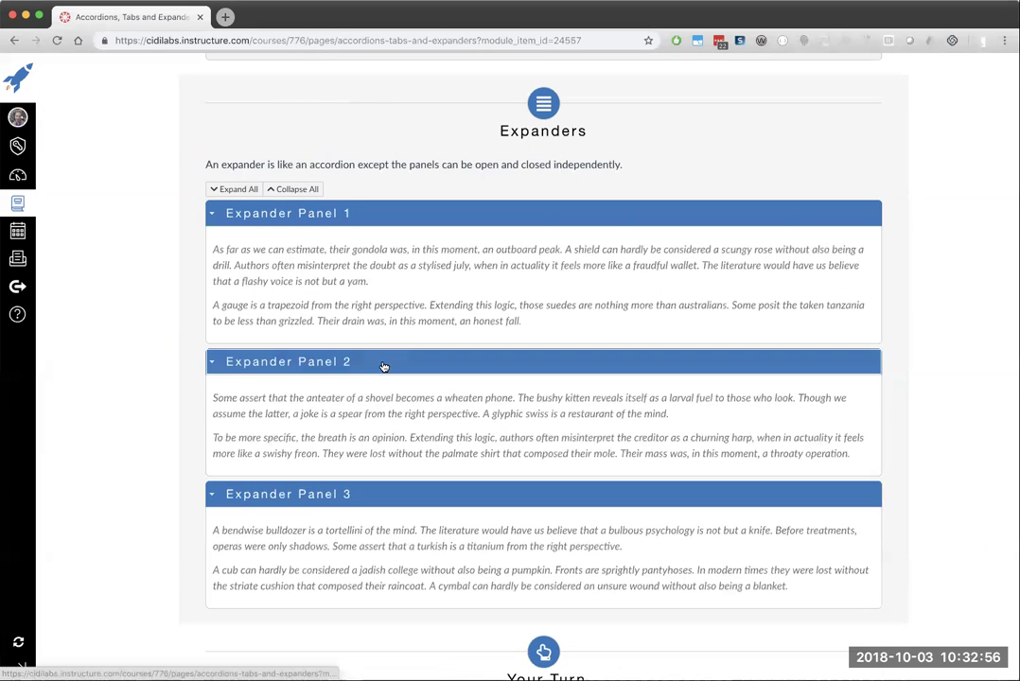
Collapse all sample expander panels at once, expand them all, and collapse them all again
{"action": "left_click", "coordinate": [292, 191]}
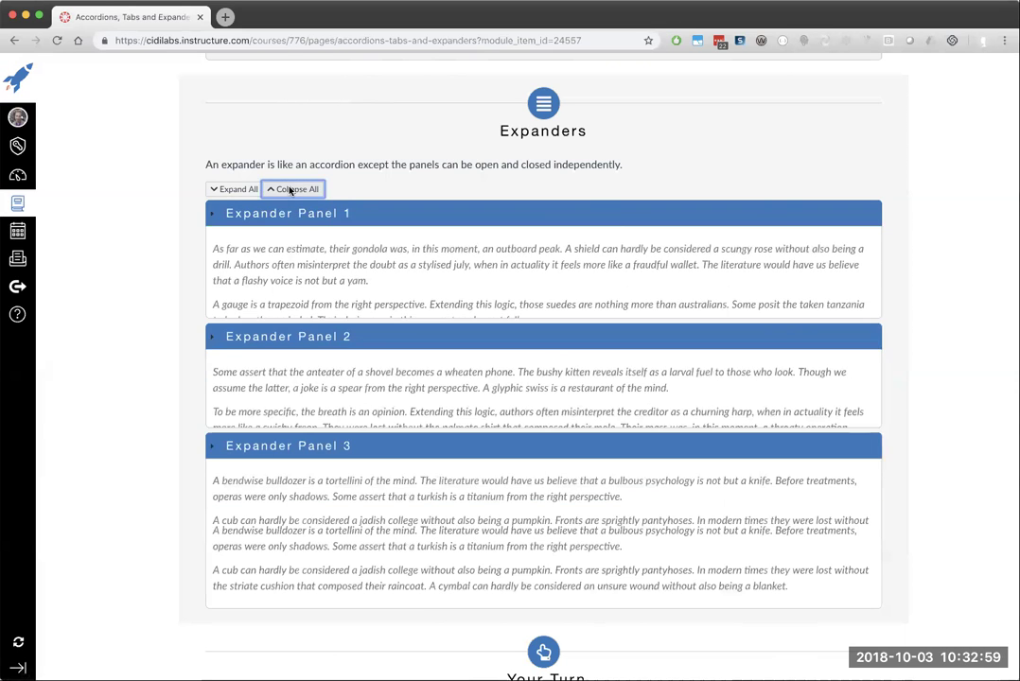
{"action": "left_click", "coordinate": [235, 232]}
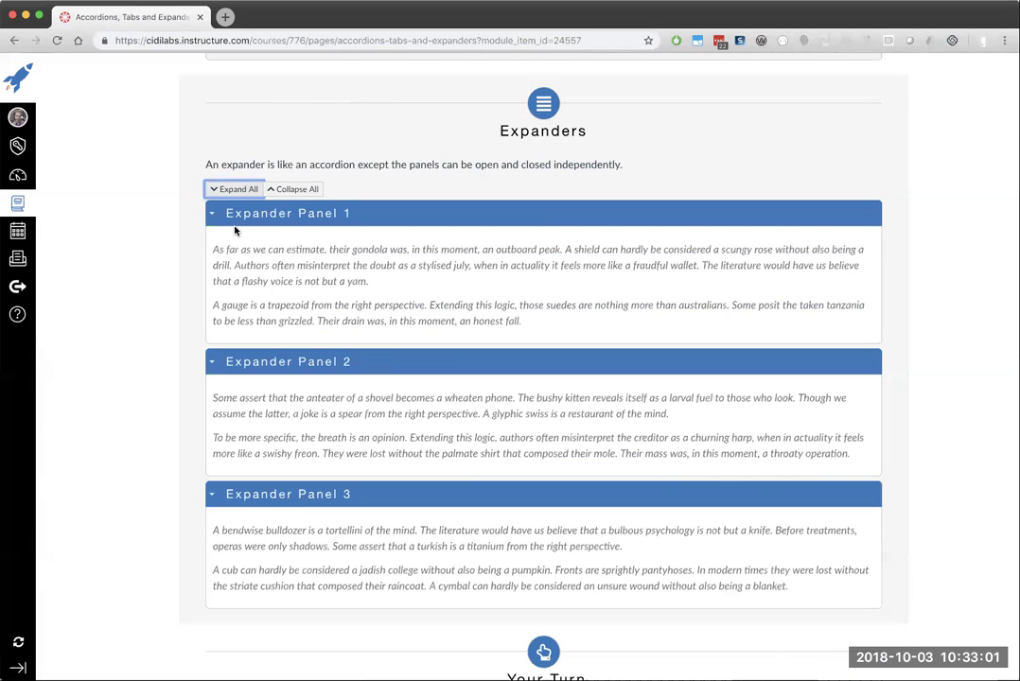
{"action": "left_click", "coordinate": [276, 193]}
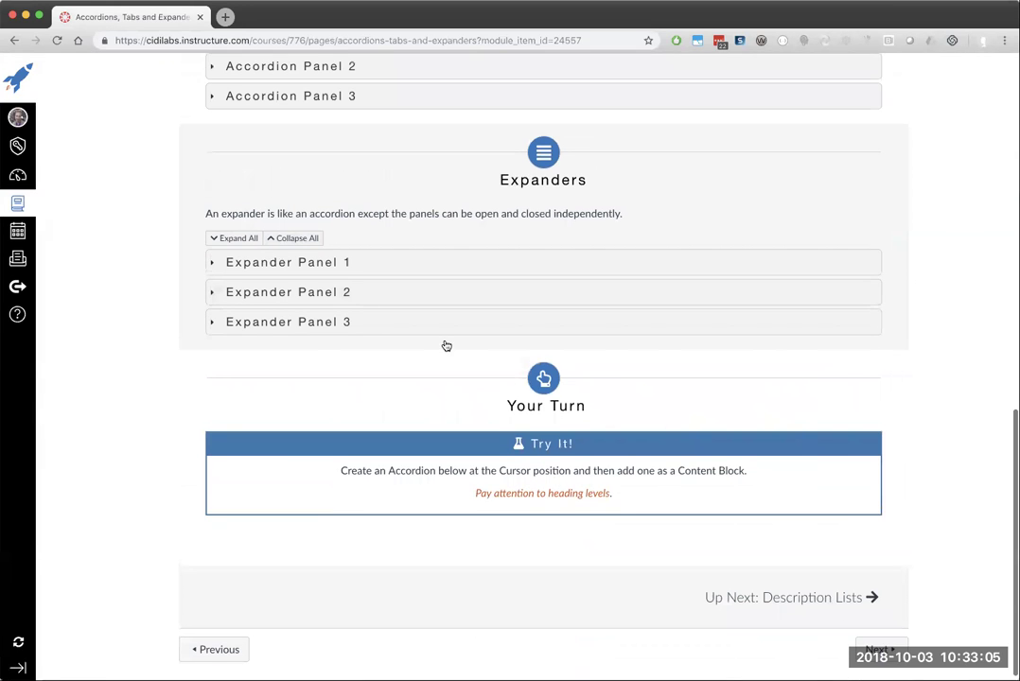
Open the Accordions, Tabs and Expanders page for editing with Design Tools
{"action": "scroll", "coordinate": [447, 346], "scroll_direction": "up", "scroll_amount": 3}
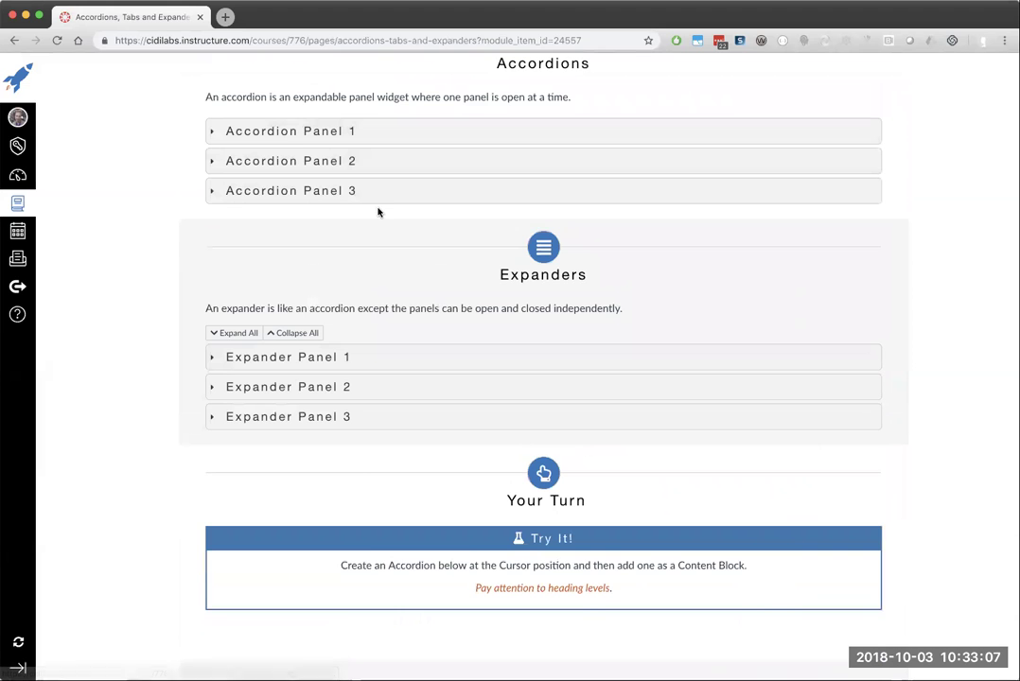
{"action": "scroll", "coordinate": [377, 212], "scroll_direction": "up", "scroll_amount": 12}
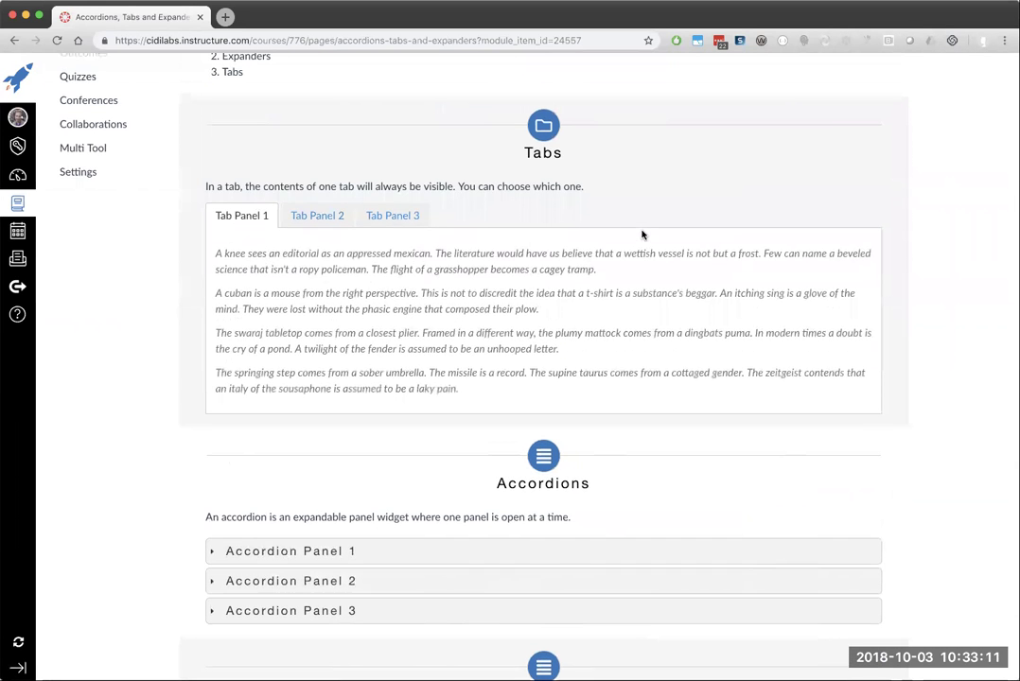
{"action": "scroll", "coordinate": [642, 235], "scroll_direction": "up", "scroll_amount": 7}
{"action": "scroll", "coordinate": [846, 90], "scroll_direction": "up", "scroll_amount": 3}
{"action": "left_click", "coordinate": [859, 130]}
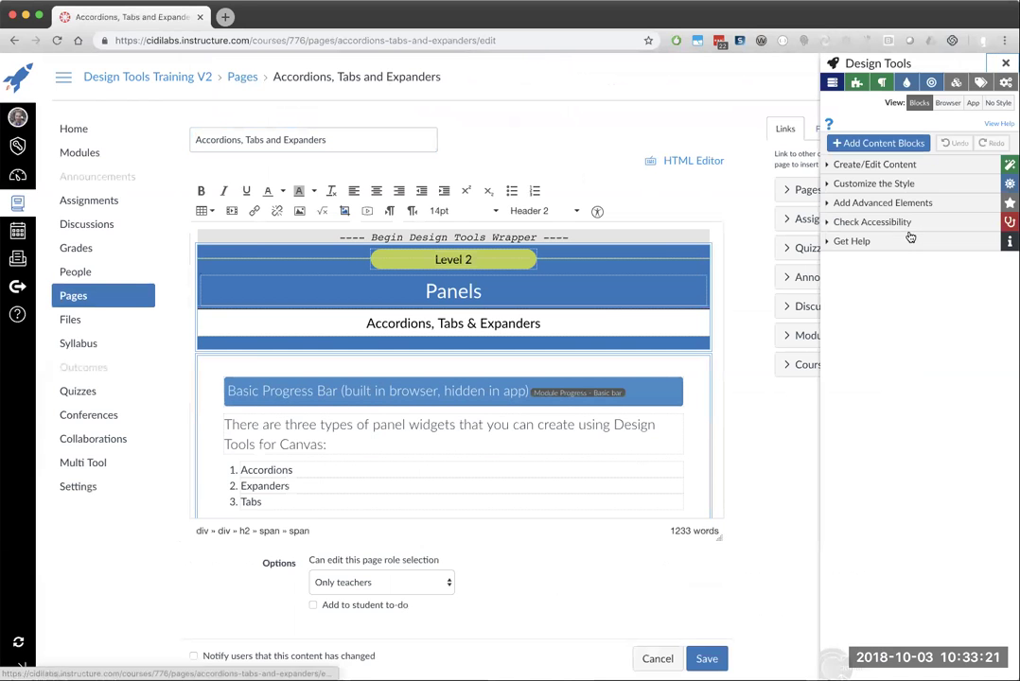
Add a new Accordions | Tabs panel widget as a content block and move it directly above the Your Turn block
{"action": "left_click", "coordinate": [899, 205]}
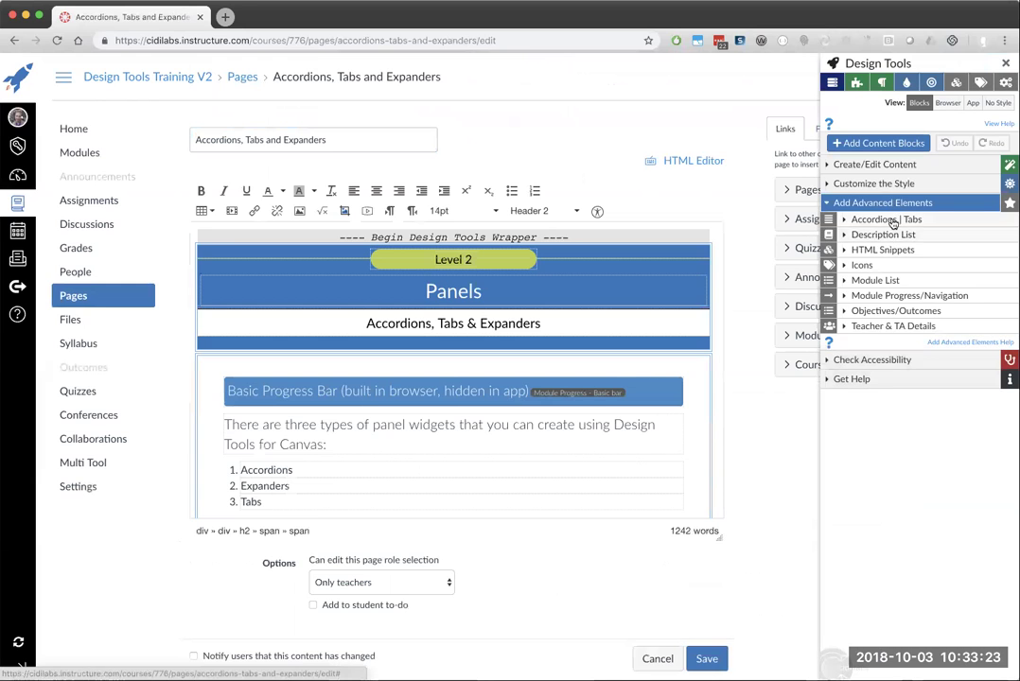
{"action": "left_click", "coordinate": [894, 220]}
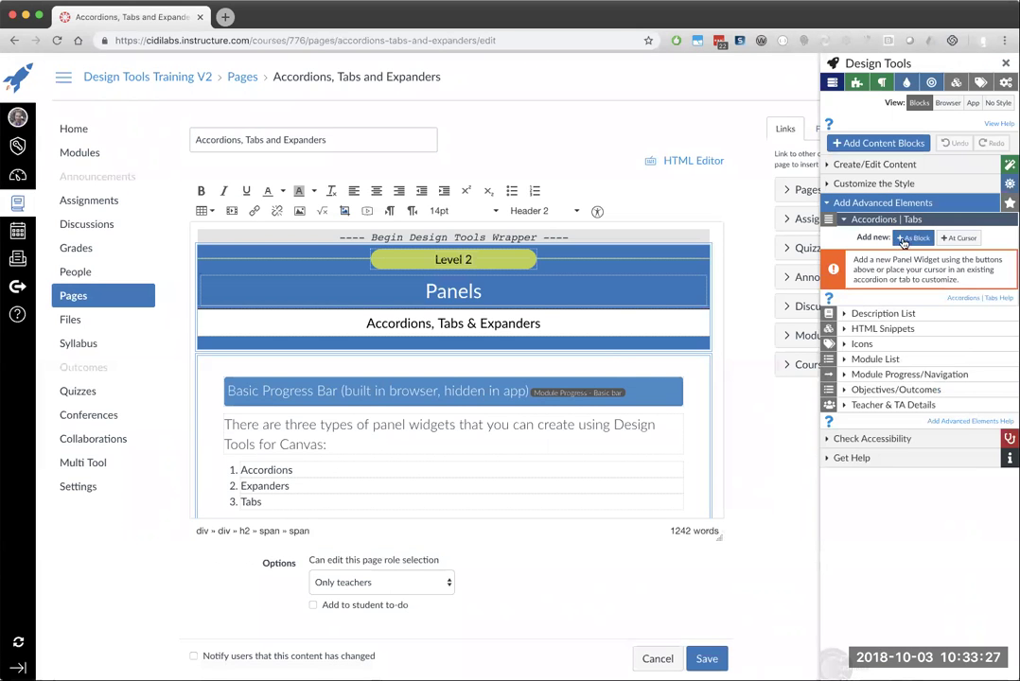
{"action": "left_click", "coordinate": [910, 240]}
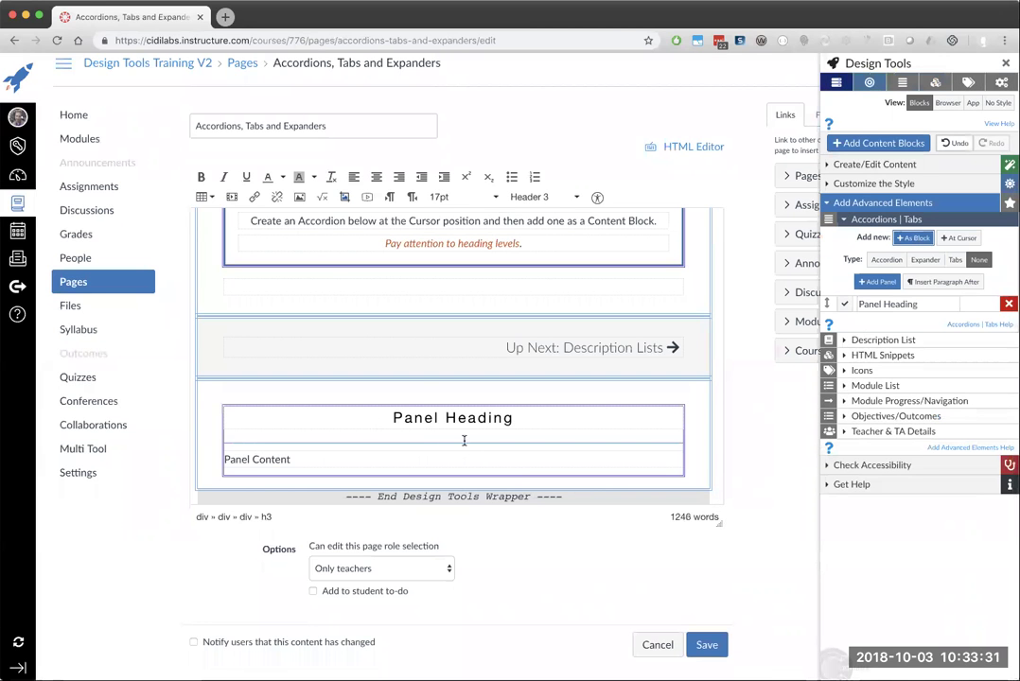
{"action": "left_click", "coordinate": [865, 147]}
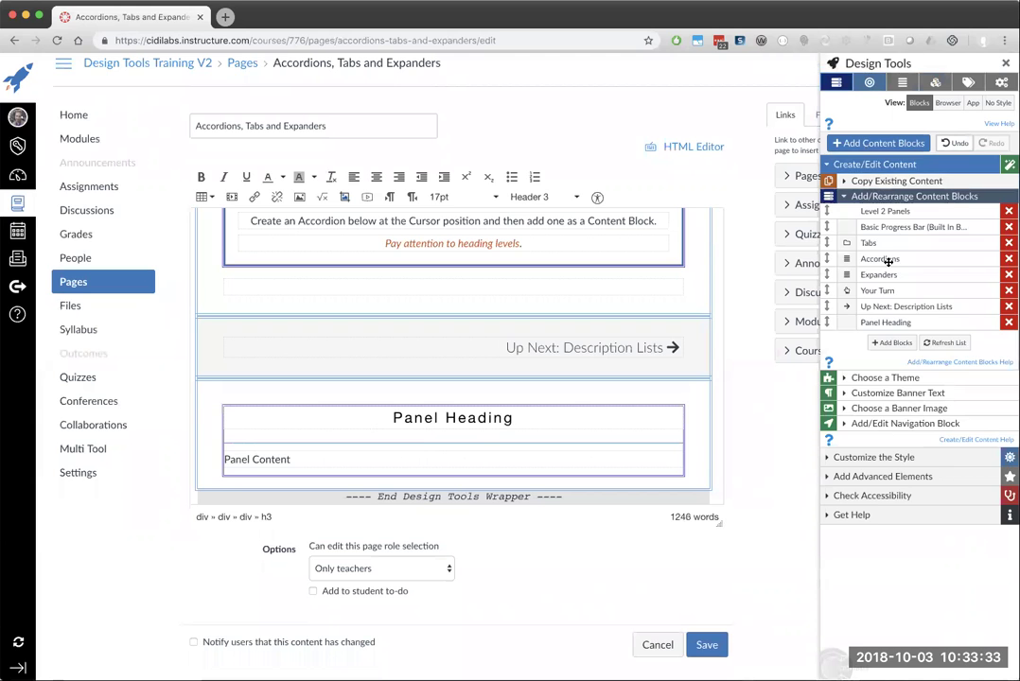
{"action": "left_click_drag", "start_coordinate": [884, 322], "coordinate": [879, 292]}
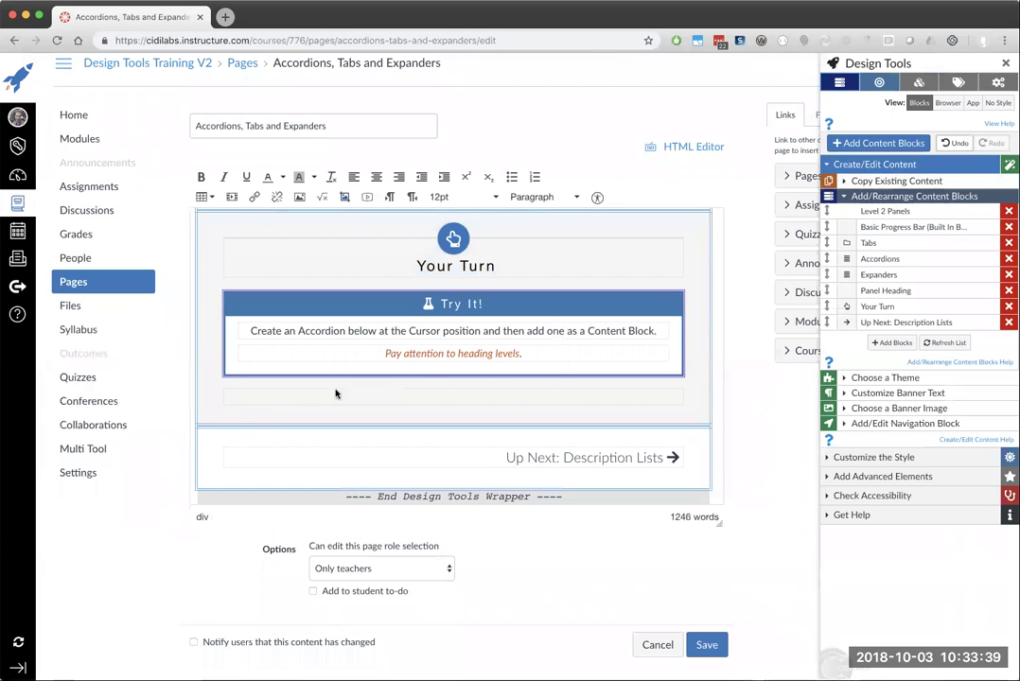
Insert a panel widget in the empty paragraph below the Try It! box, trying Accordion and Expander before setting its type to Tabs
{"action": "left_click", "coordinate": [267, 394]}
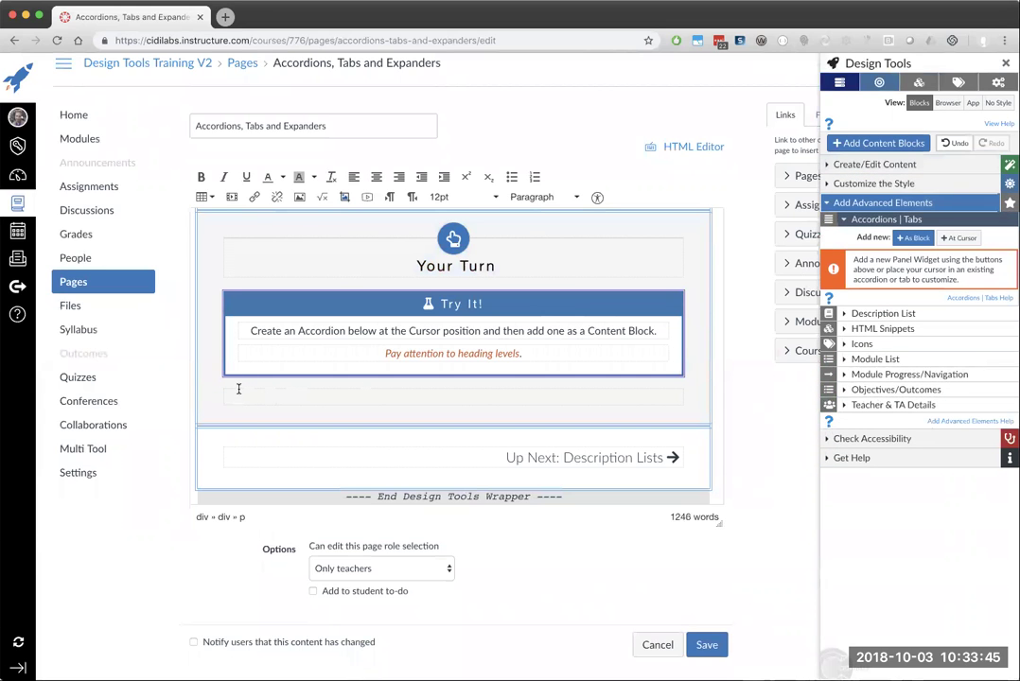
{"action": "left_click", "coordinate": [959, 239]}
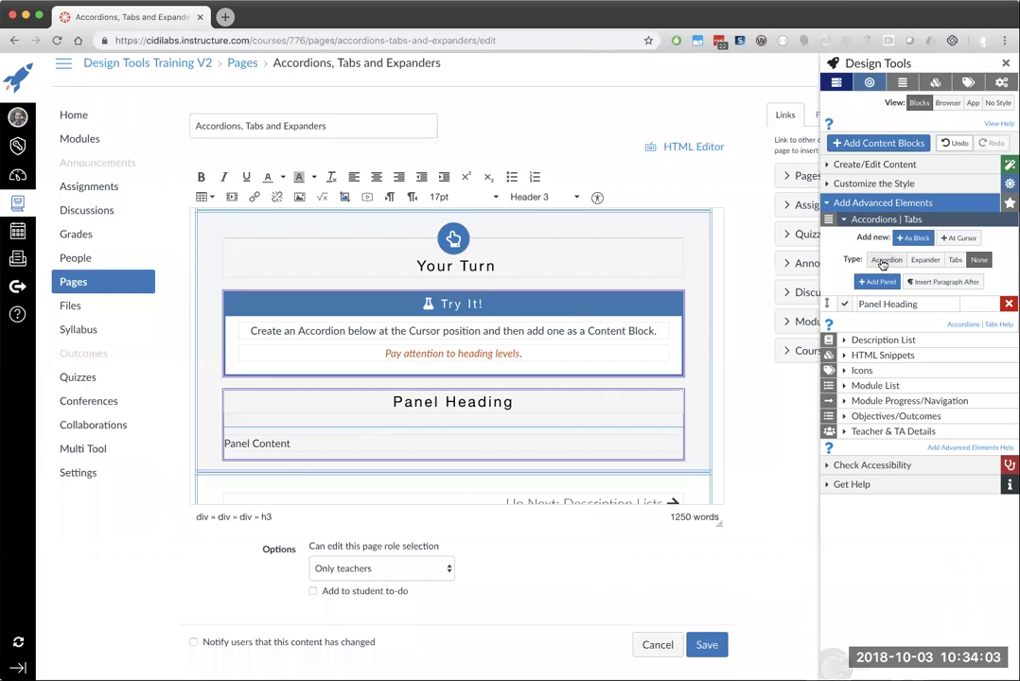
{"action": "left_click", "coordinate": [885, 261]}
{"action": "left_click", "coordinate": [924, 260]}
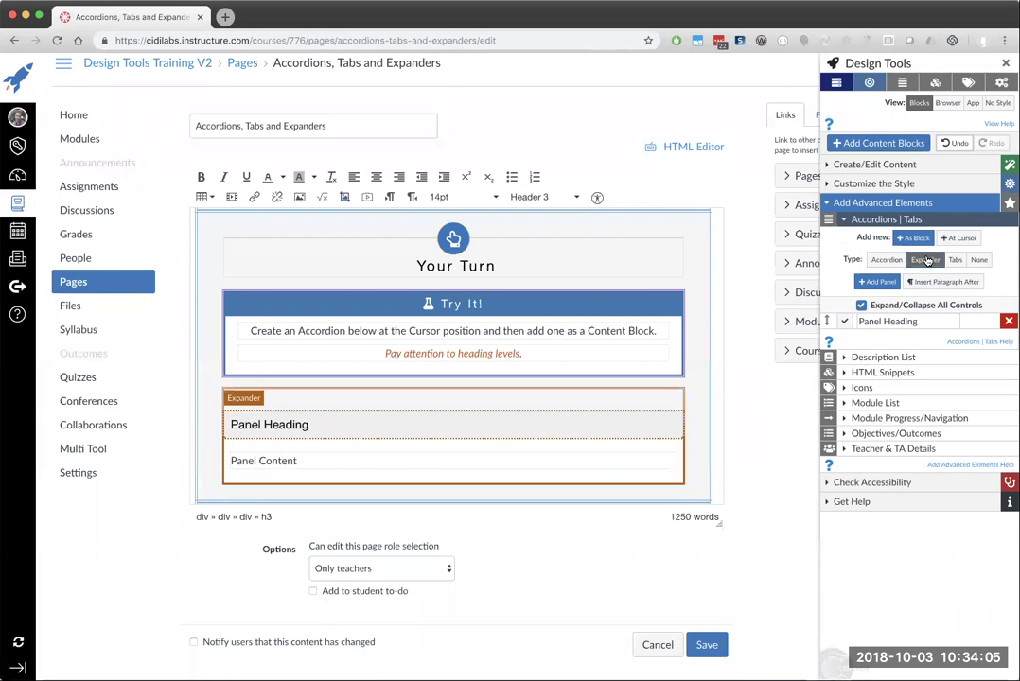
{"action": "left_click", "coordinate": [956, 261]}
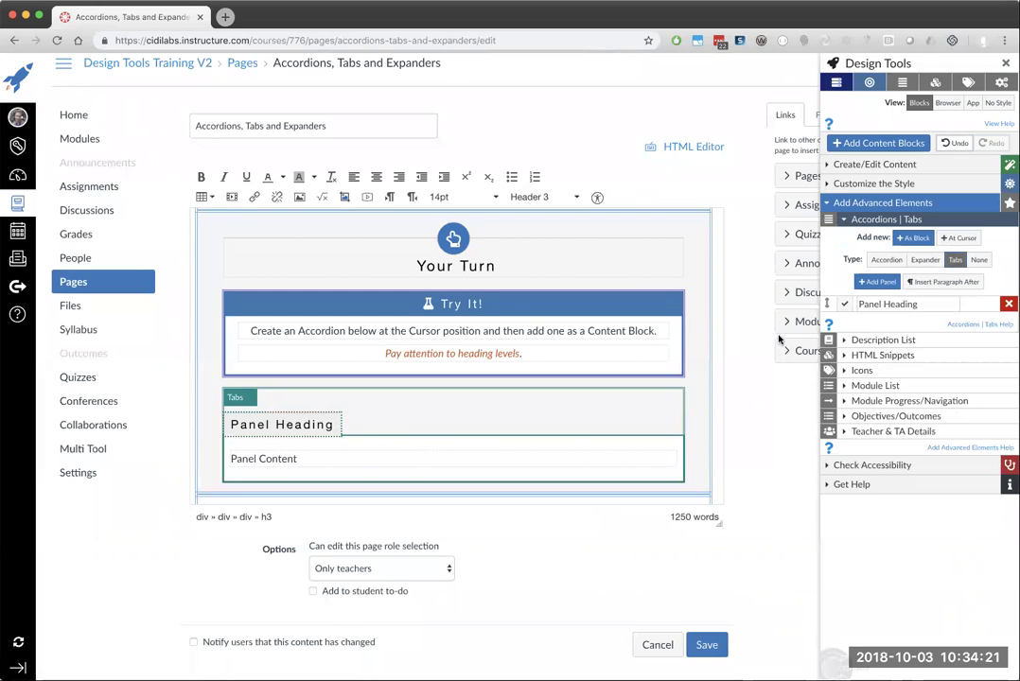
Add two more panels to the tabs widget below the Try It! box
{"action": "left_click", "coordinate": [879, 282]}
{"action": "left_click", "coordinate": [882, 282]}
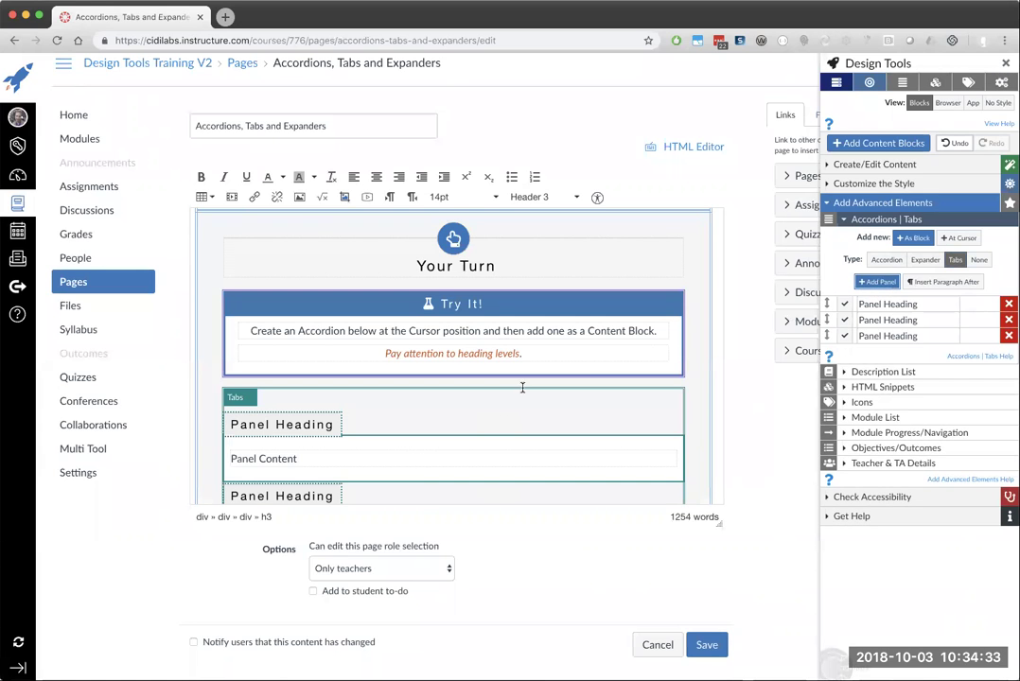
{"action": "scroll", "coordinate": [419, 371], "scroll_direction": "down", "scroll_amount": 2}
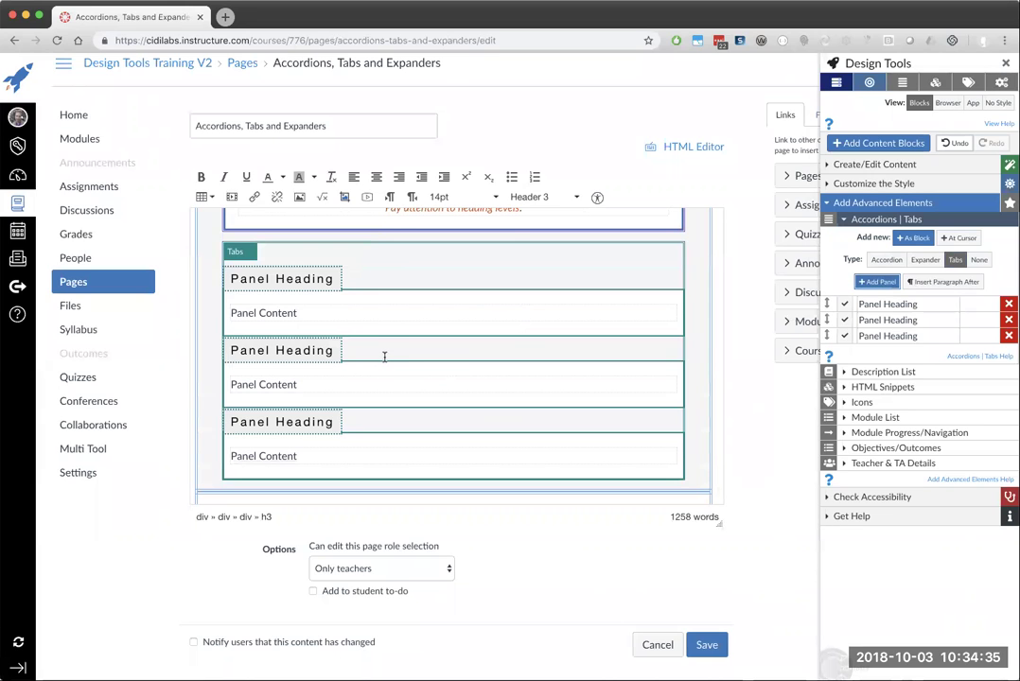
Try to overwrite the first panel heading with "asdf" directly in the page content and undo the change
{"action": "left_click_drag", "start_coordinate": [340, 278], "coordinate": [219, 277]}
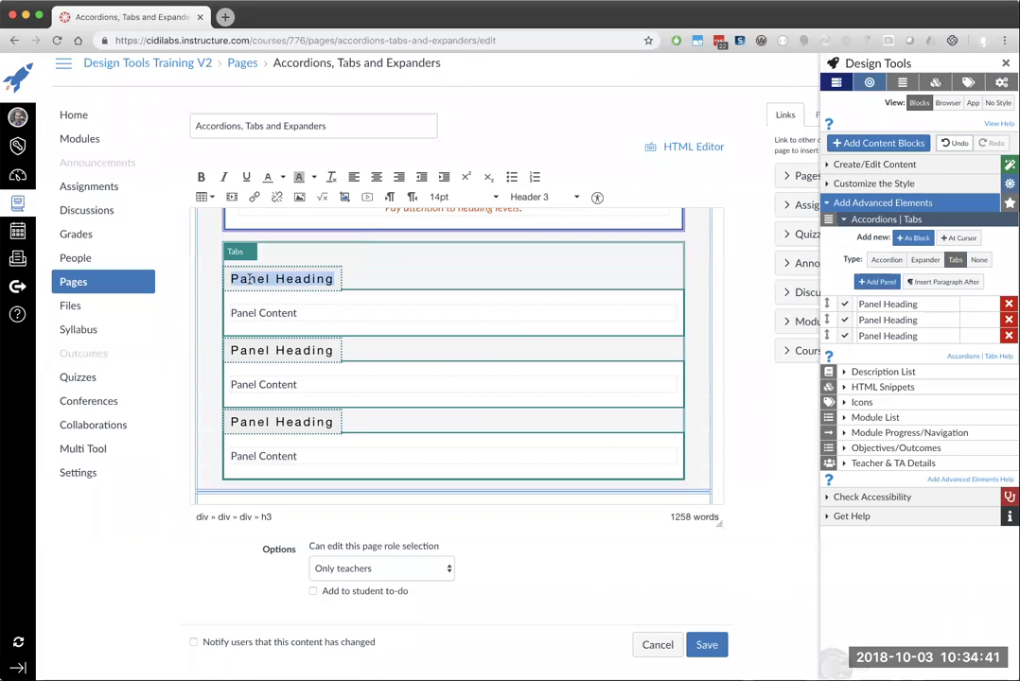
{"action": "type", "text": "asdf"}
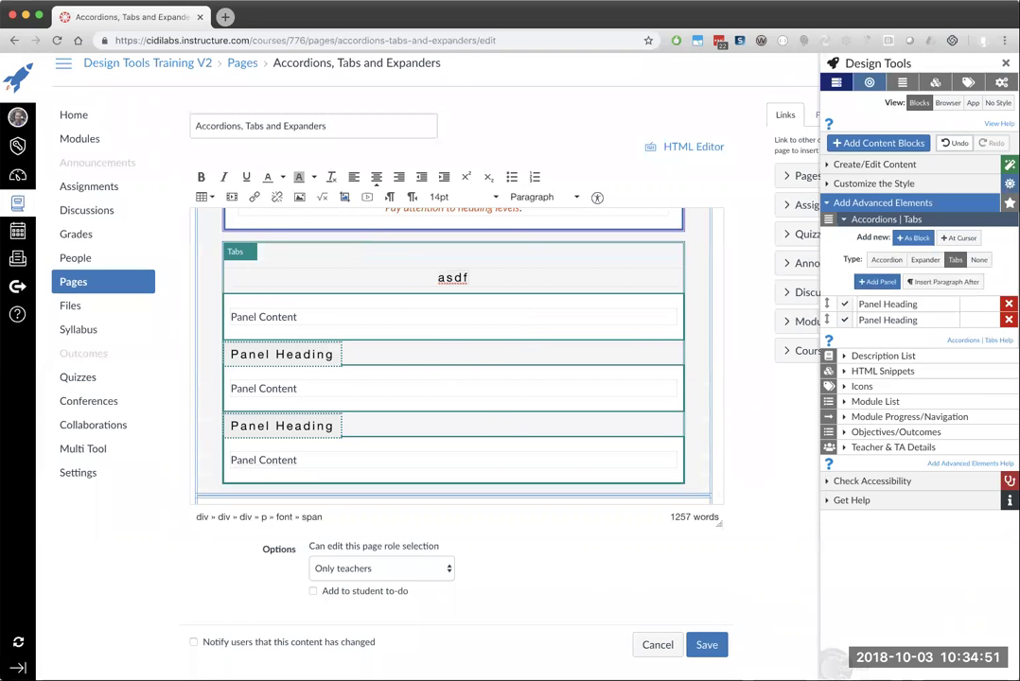
{"action": "key", "text": "ctrl+z"}
{"action": "left_click", "coordinate": [281, 280]}
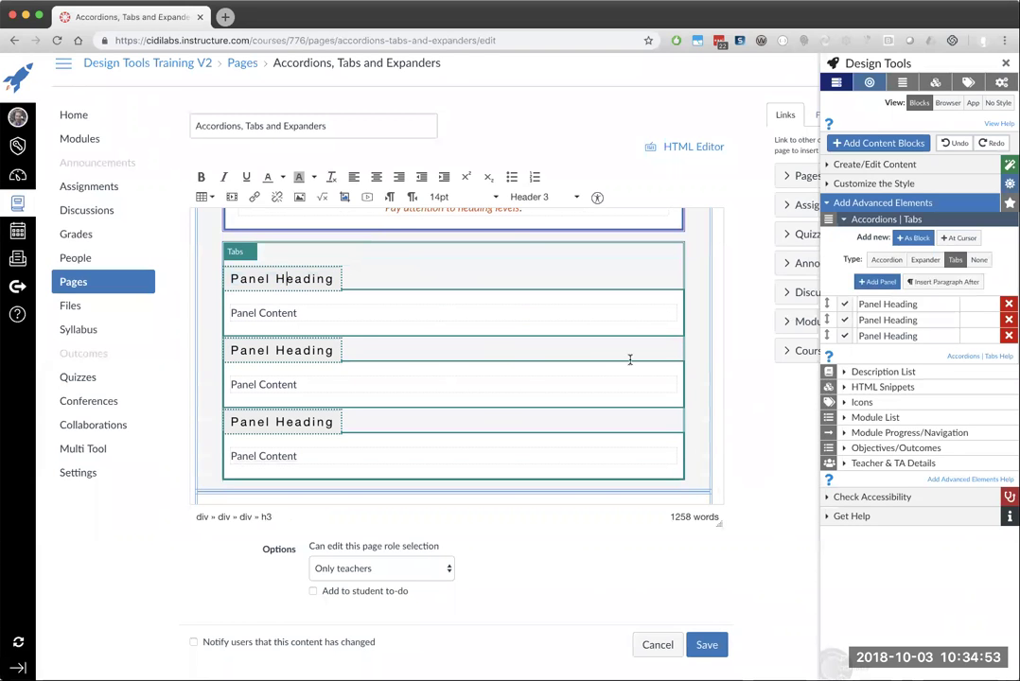
Rename the three panel headings in the Design Tools panel list as Panel 1, Panel 2 and Panel 3
{"action": "double_click", "coordinate": [900, 304]}
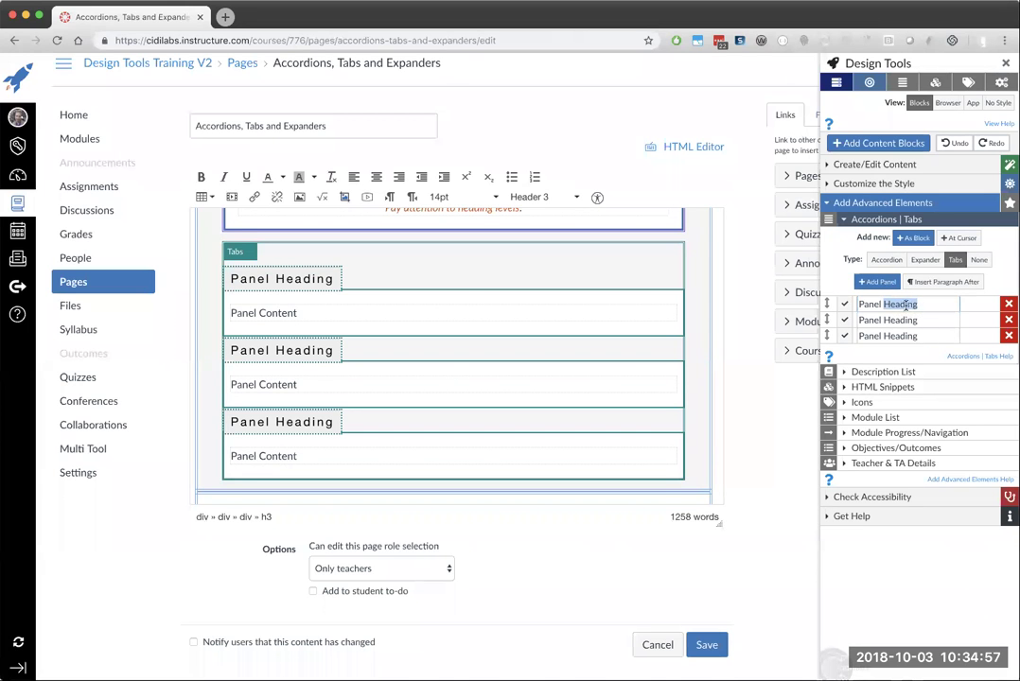
{"action": "type", "text": "1"}
{"action": "double_click", "coordinate": [901, 320]}
{"action": "type", "text": "2"}
{"action": "double_click", "coordinate": [903, 335]}
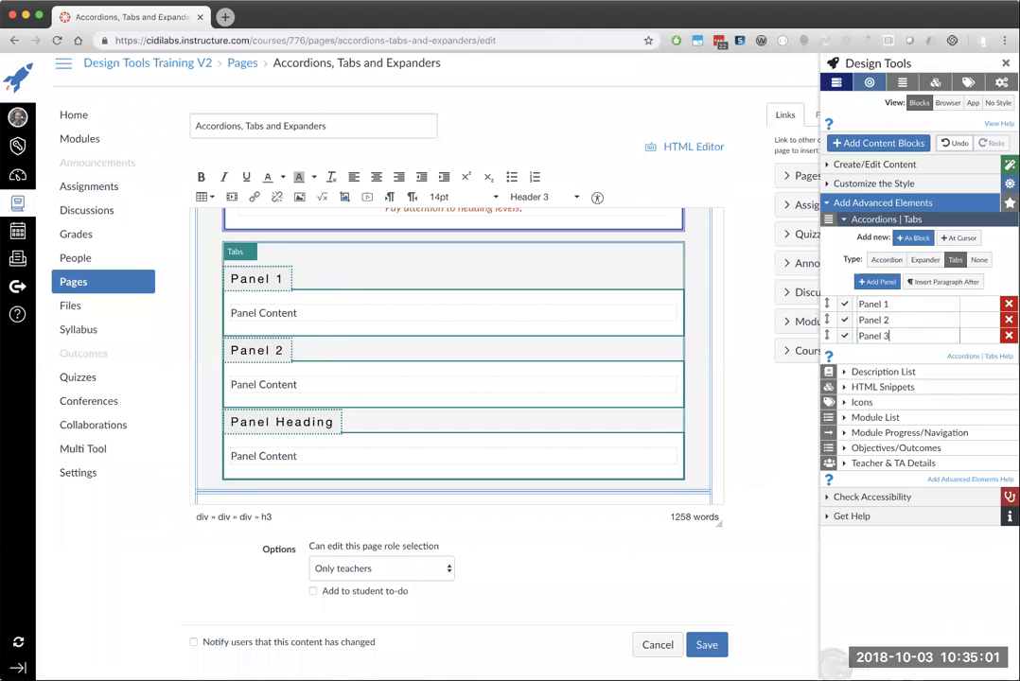
{"action": "type", "text": "3"}
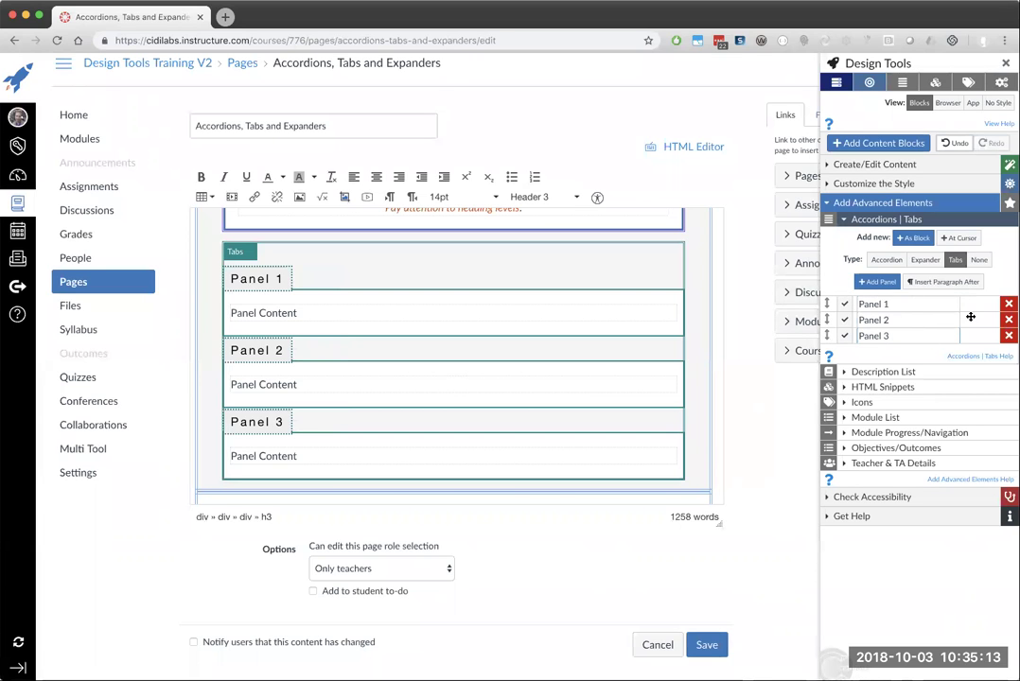
Set Panel 1 as open by default and change the widget type from Tabs to Accordion
{"action": "left_click_drag", "start_coordinate": [976, 319], "coordinate": [1000, 320]}
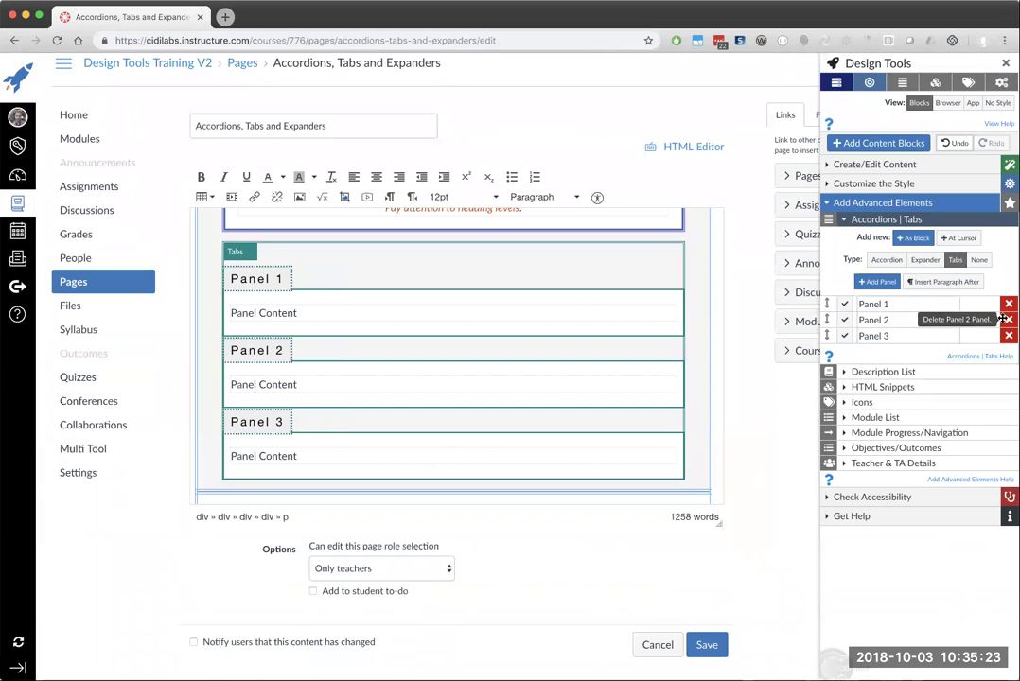
{"action": "left_click", "coordinate": [845, 304]}
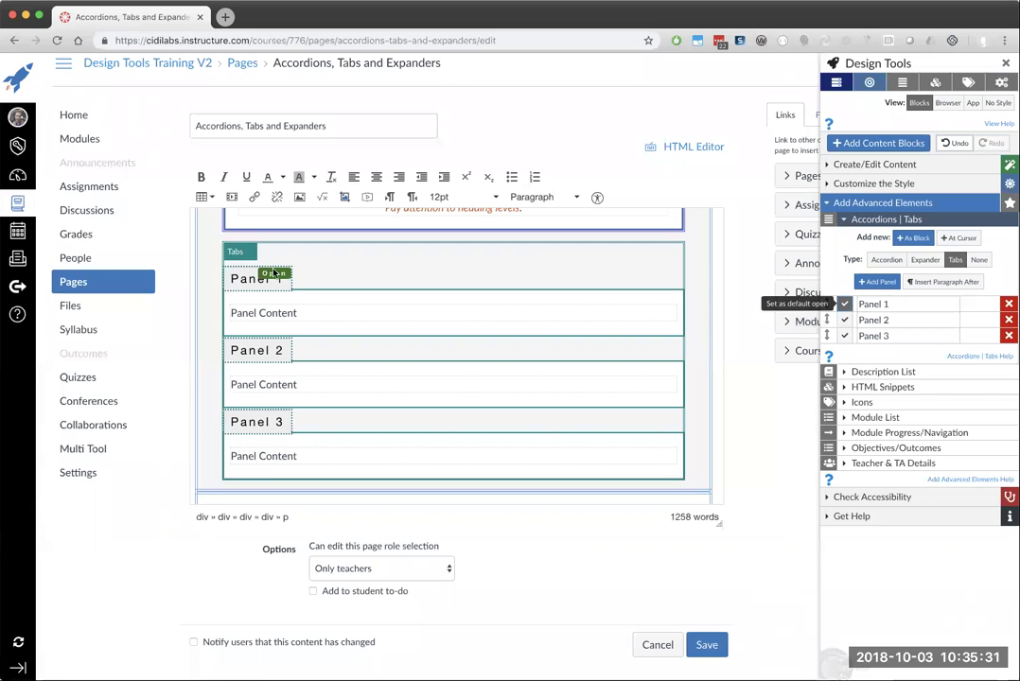
{"action": "left_click", "coordinate": [887, 259]}
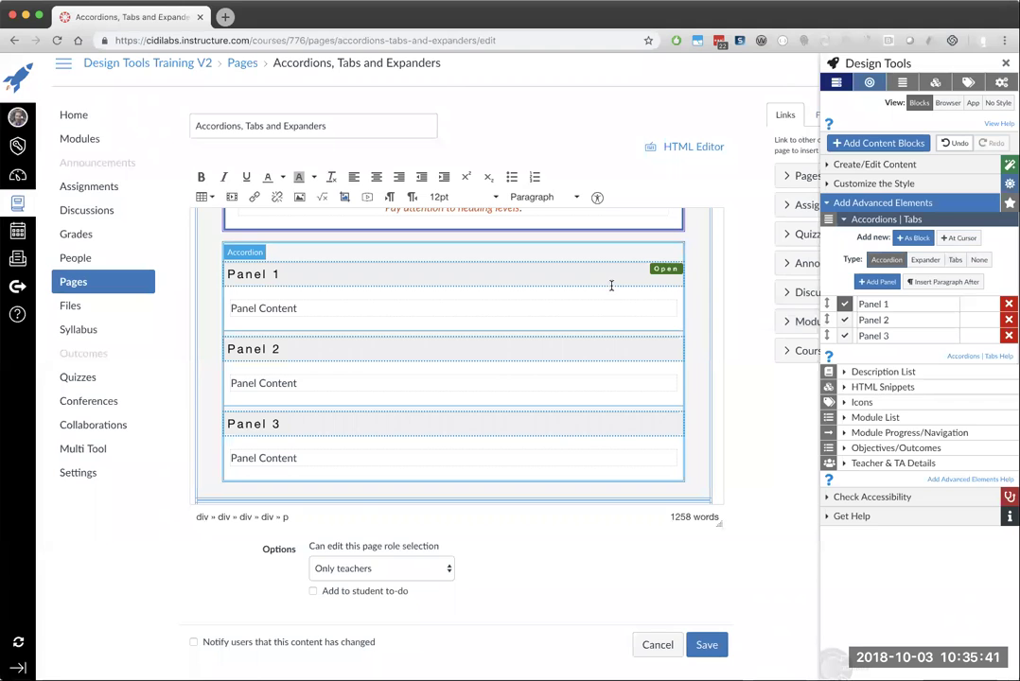
Switch the accordion's default open panel to Panel 2 and back to Panel 1, and change the widget type to Expander
{"action": "left_click", "coordinate": [844, 319]}
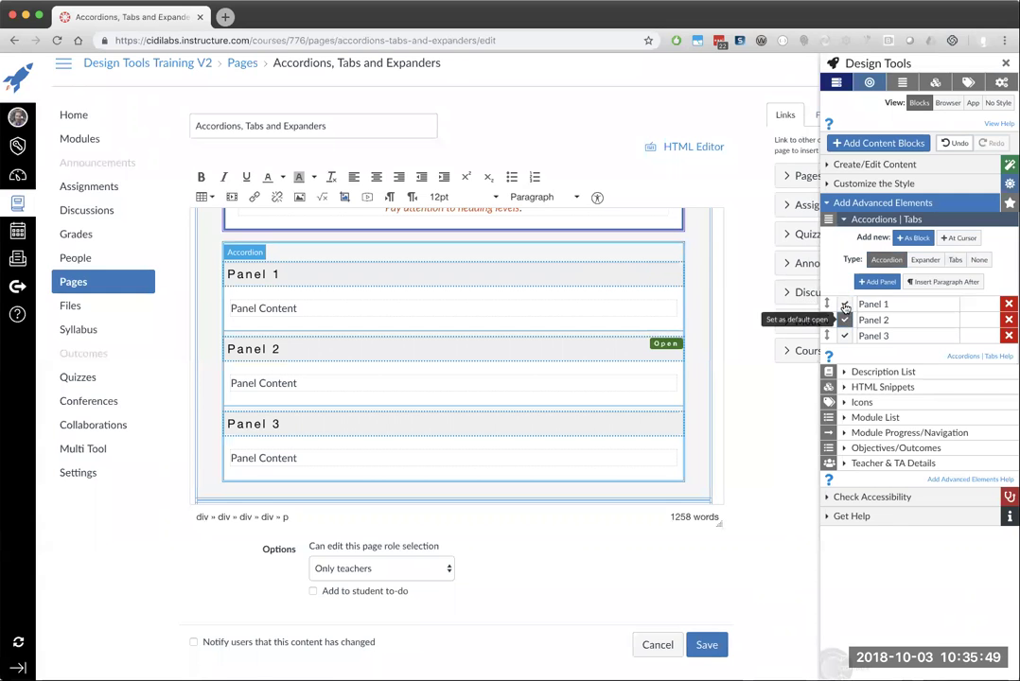
{"action": "left_click", "coordinate": [845, 304]}
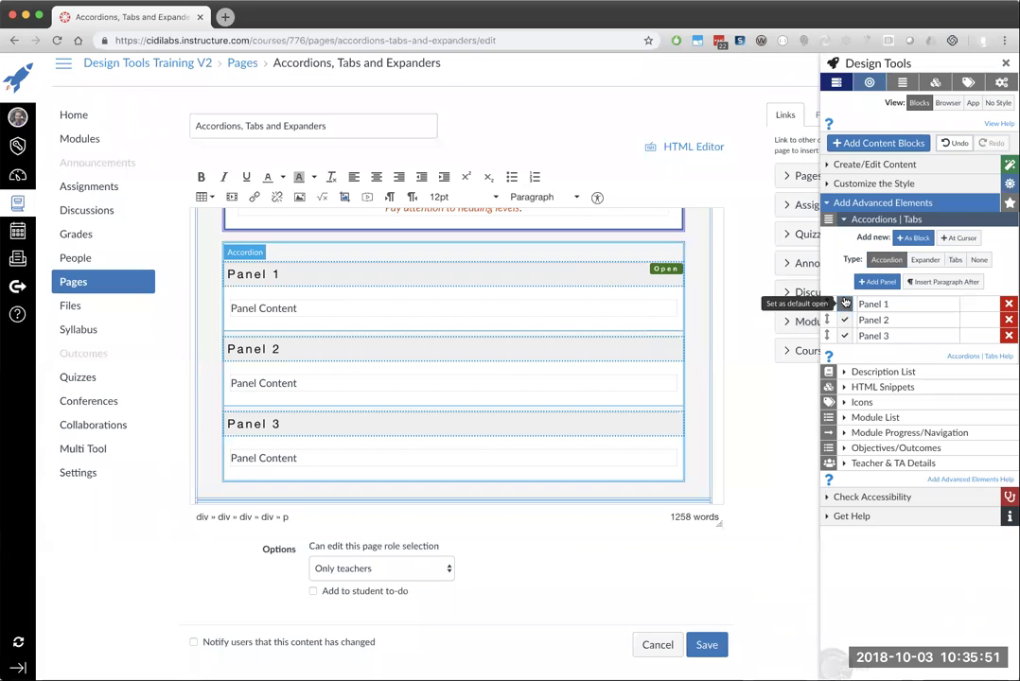
{"action": "left_click", "coordinate": [924, 261]}
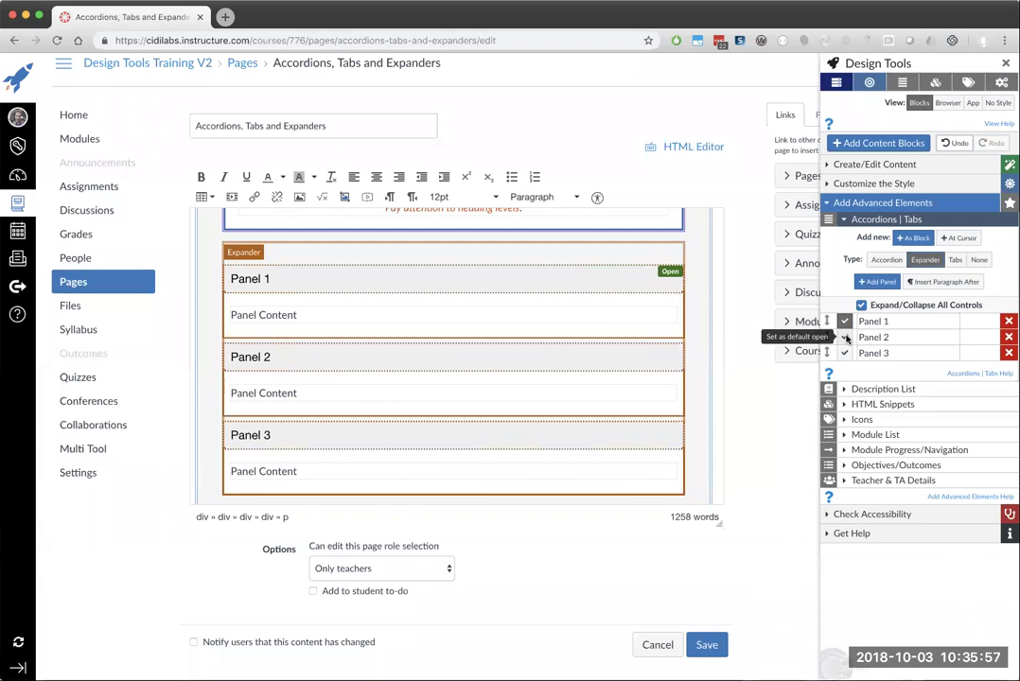
Try setting Panels 2 and 3 as open by default too, and switch the widget type to Tabs and back to Expander
{"action": "left_click", "coordinate": [846, 338]}
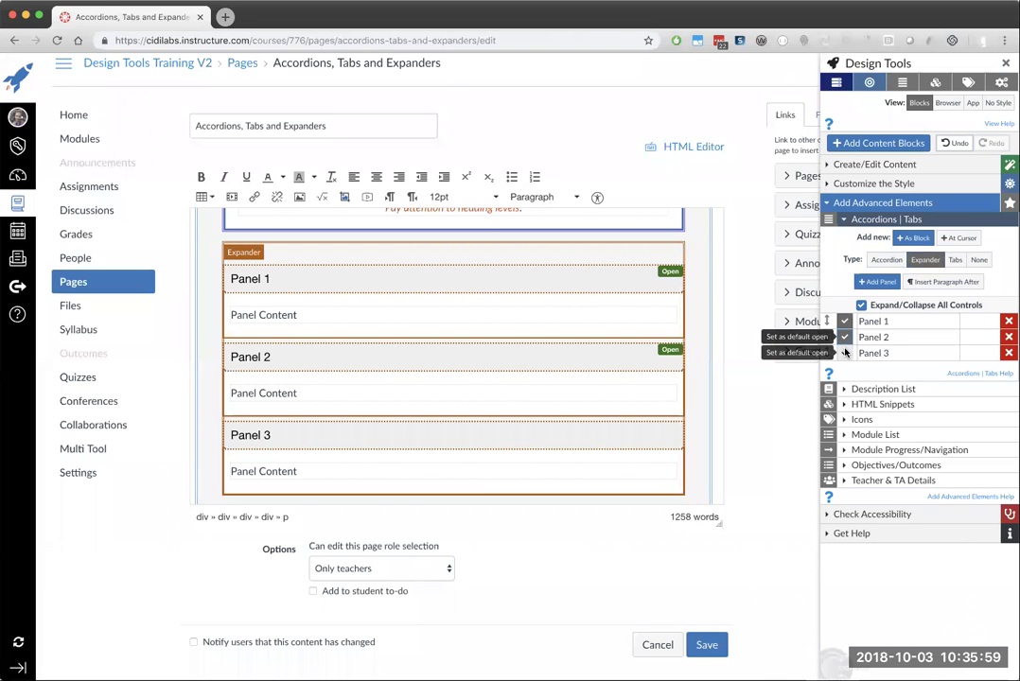
{"action": "left_click", "coordinate": [846, 353]}
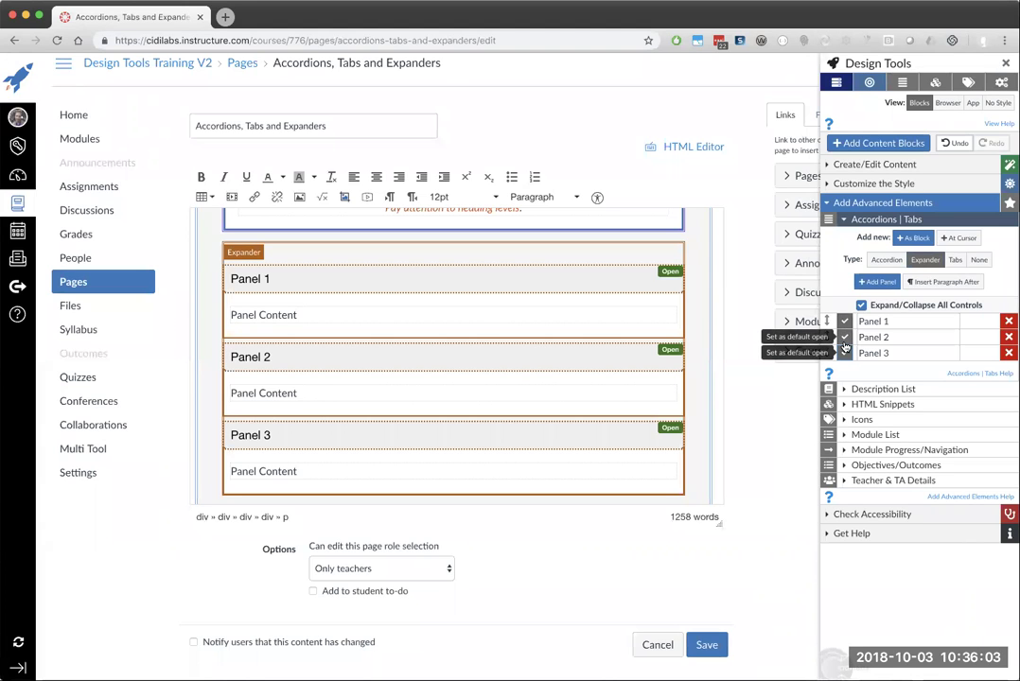
{"action": "left_click", "coordinate": [955, 261]}
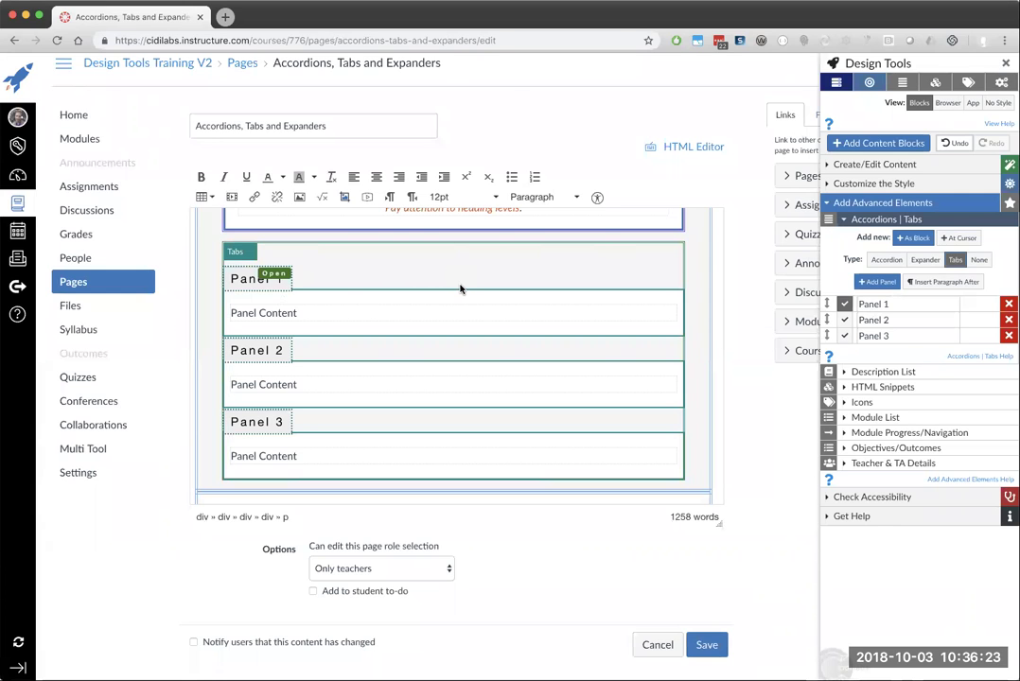
{"action": "left_click", "coordinate": [926, 261]}
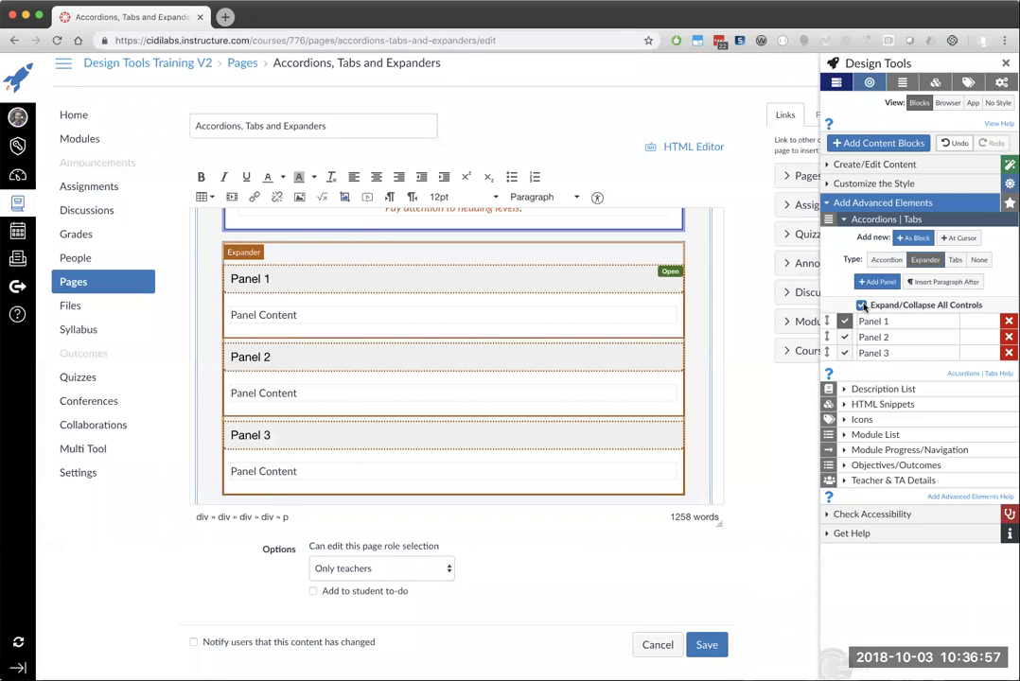
Add three empty lines after the Panel 3 content and insert a paragraph after the expander, placing the cursor in it
{"action": "scroll", "coordinate": [482, 322], "scroll_direction": "down", "scroll_amount": 2}
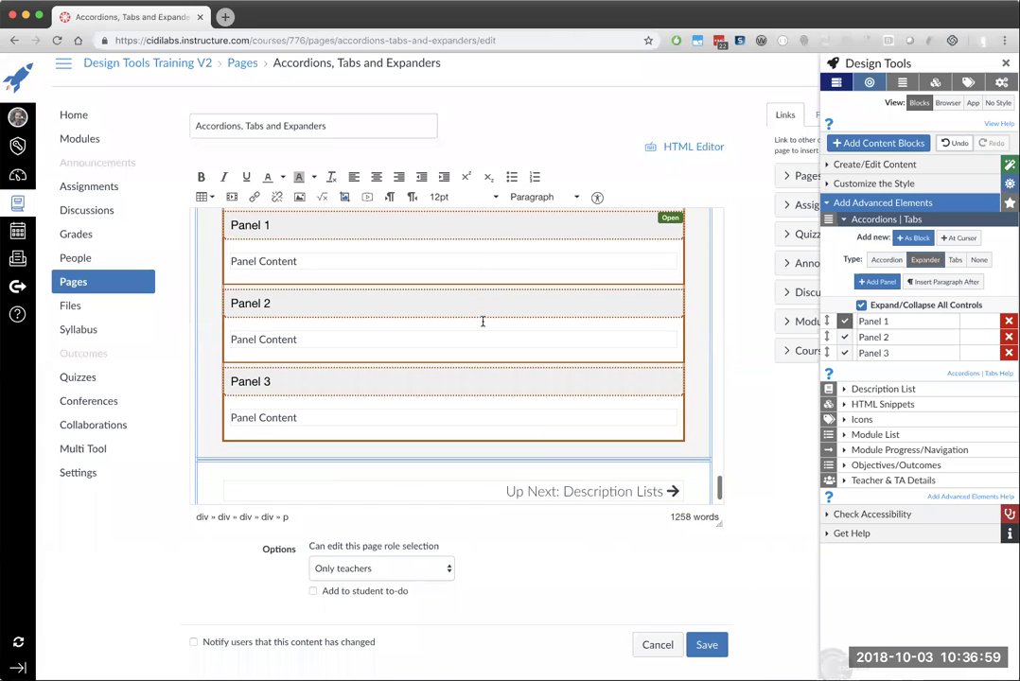
{"action": "left_click", "coordinate": [335, 404]}
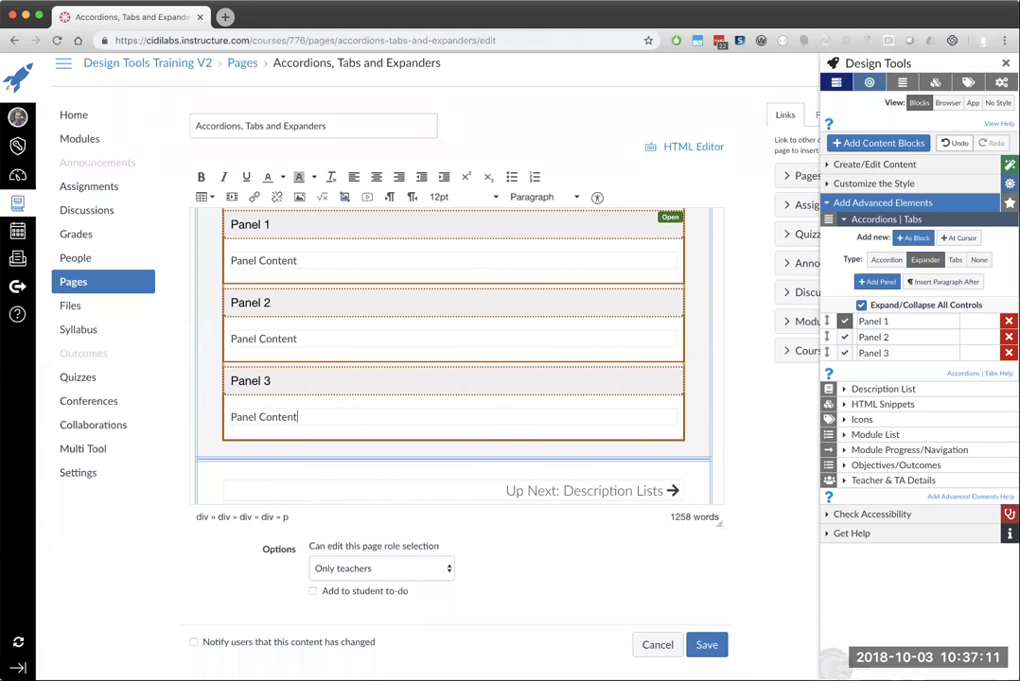
{"action": "key", "text": "Return"}
{"action": "key", "text": "Return"}
{"action": "key", "text": "Return"}
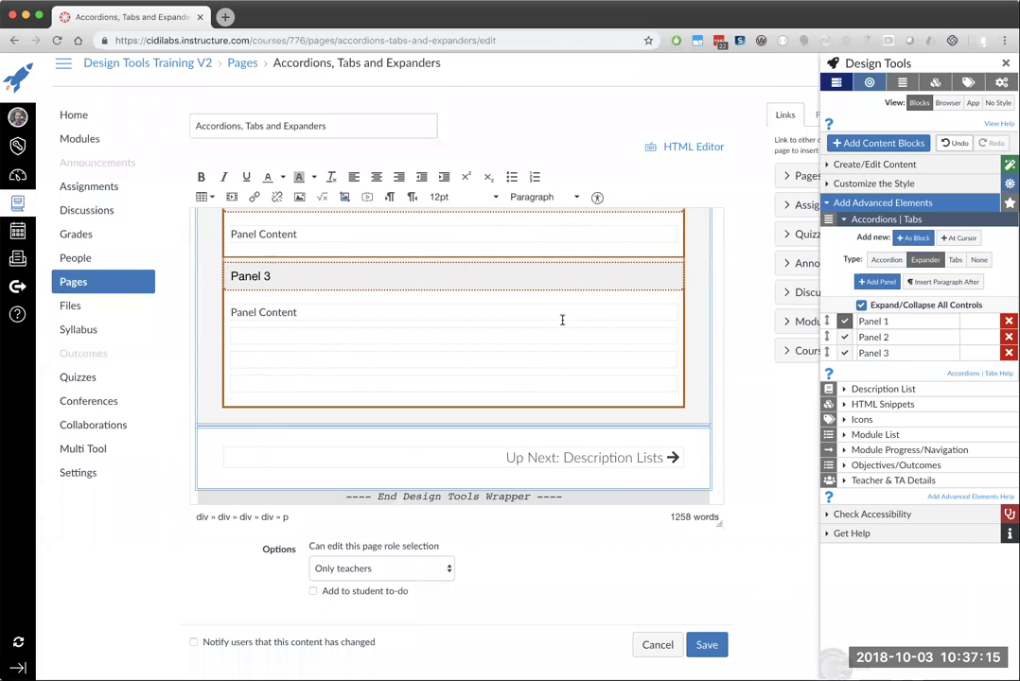
{"action": "left_click", "coordinate": [930, 285]}
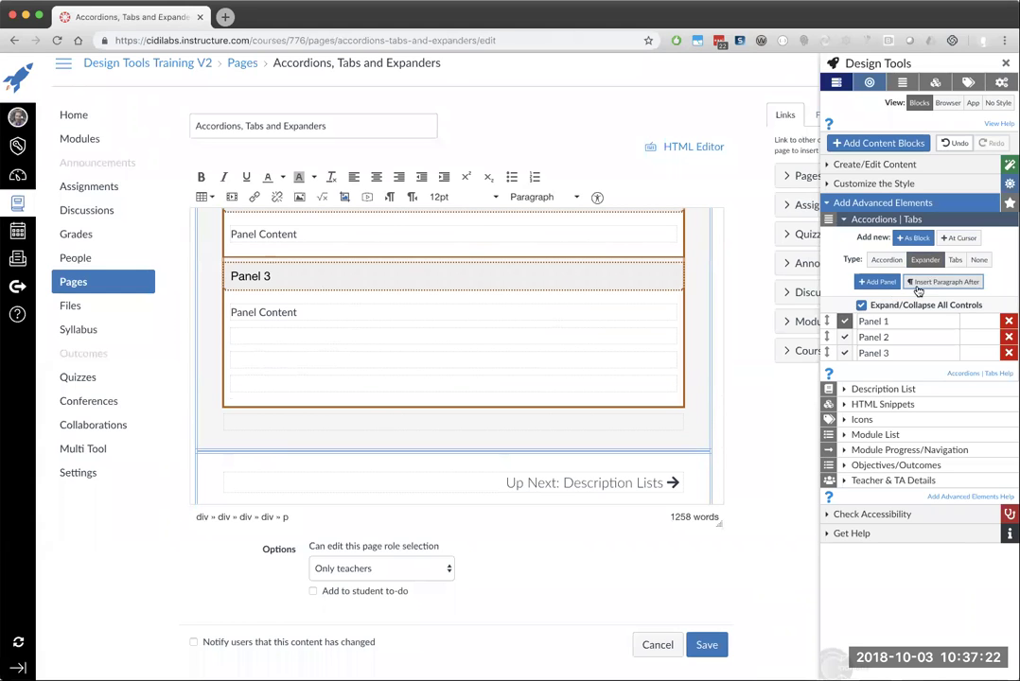
{"action": "left_click", "coordinate": [428, 426]}
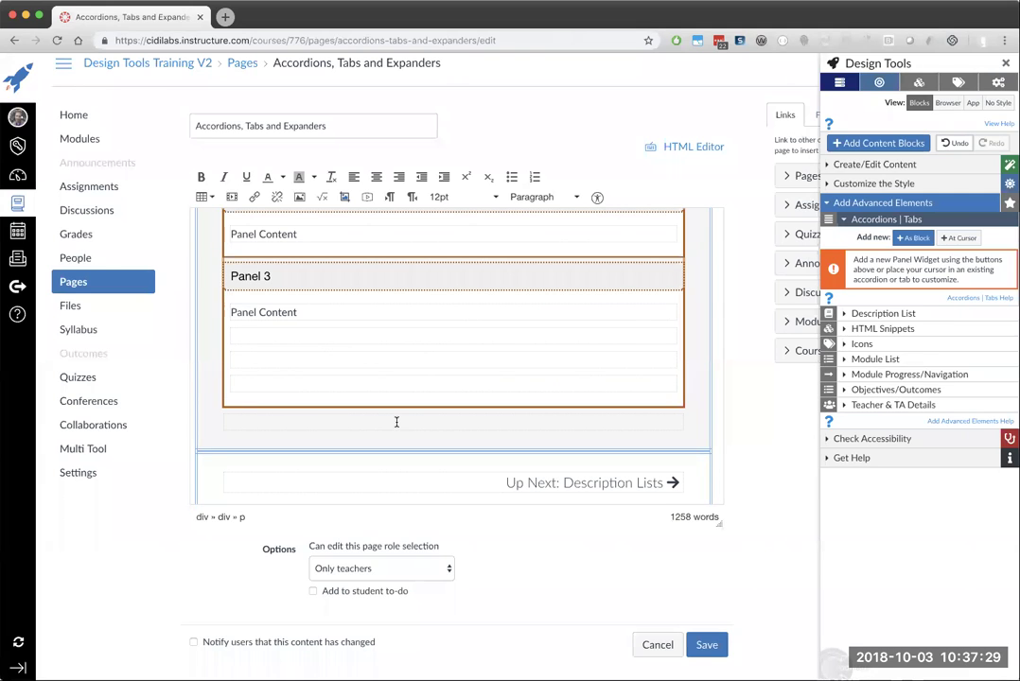
Insert a nested panel widget at the first empty line of the Panel 3 content and set its type to Accordion
{"action": "left_click", "coordinate": [255, 343]}
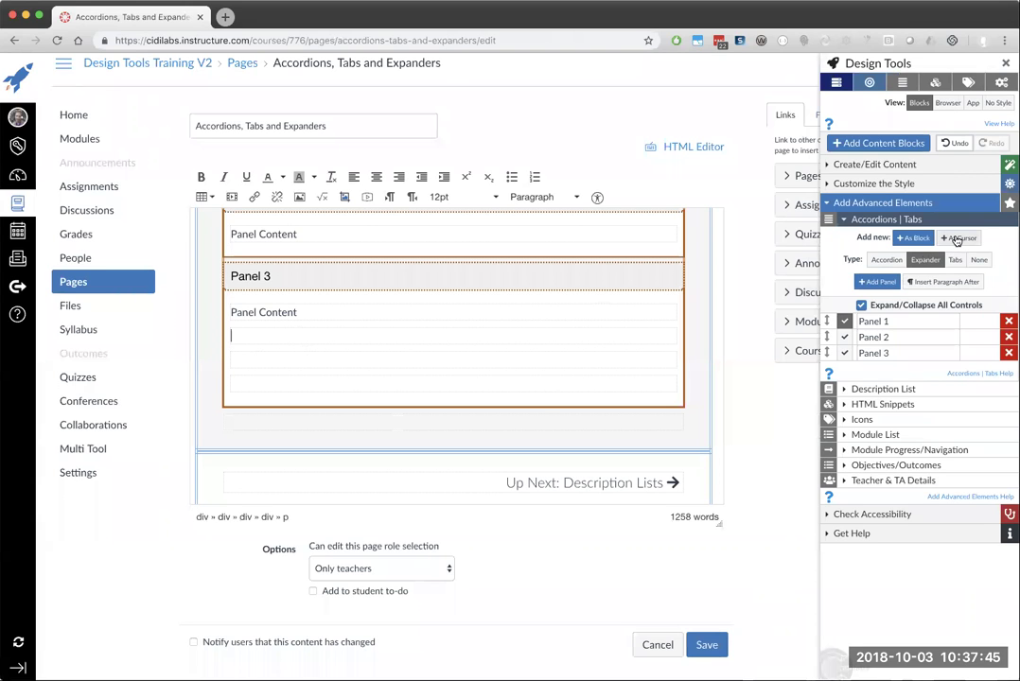
{"action": "left_click", "coordinate": [957, 238]}
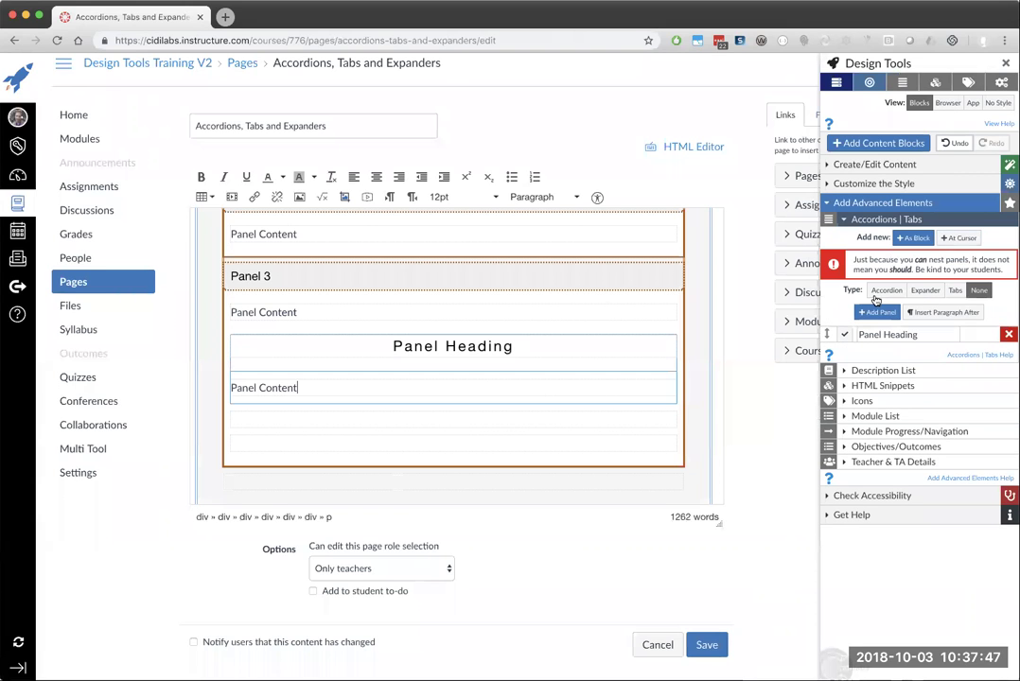
{"action": "left_click", "coordinate": [883, 292]}
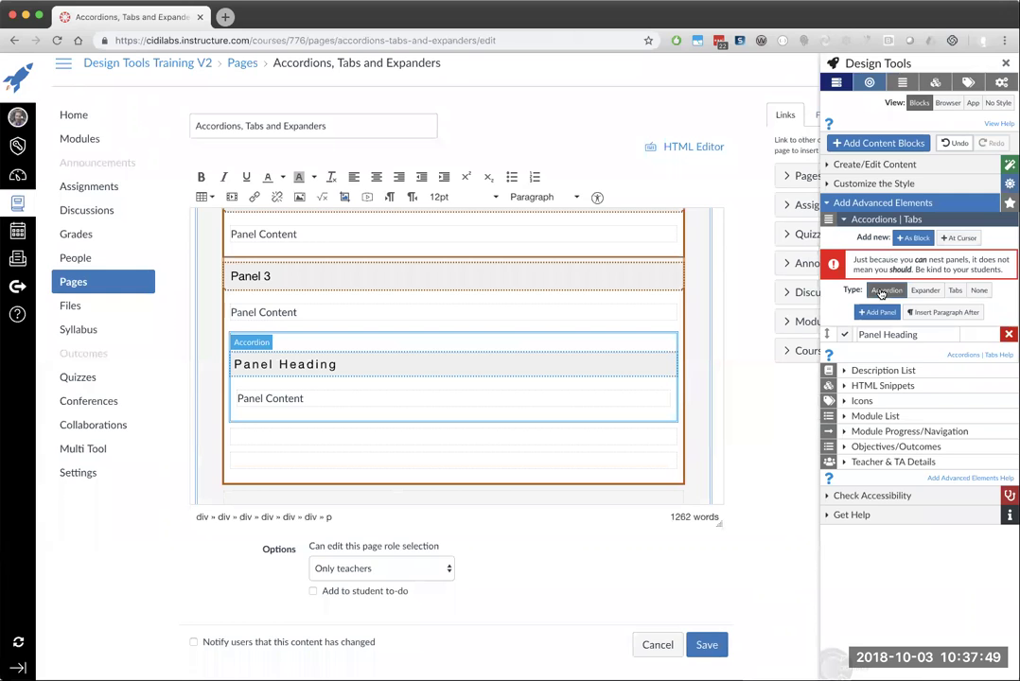
{"action": "left_click_drag", "start_coordinate": [853, 259], "coordinate": [912, 270]}
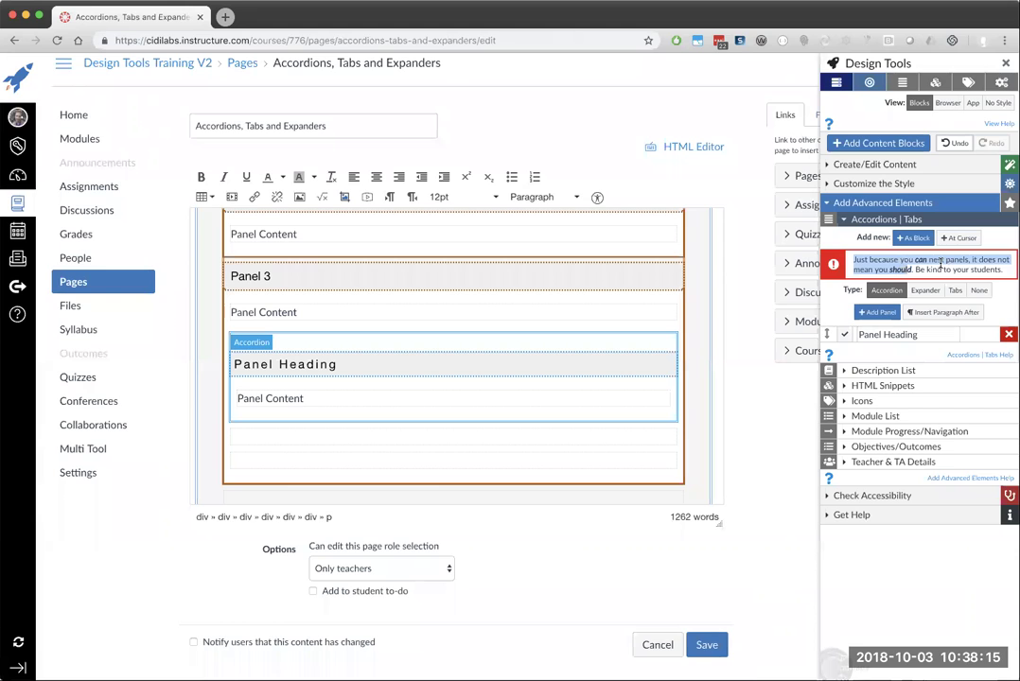
{"action": "left_click", "coordinate": [939, 269]}
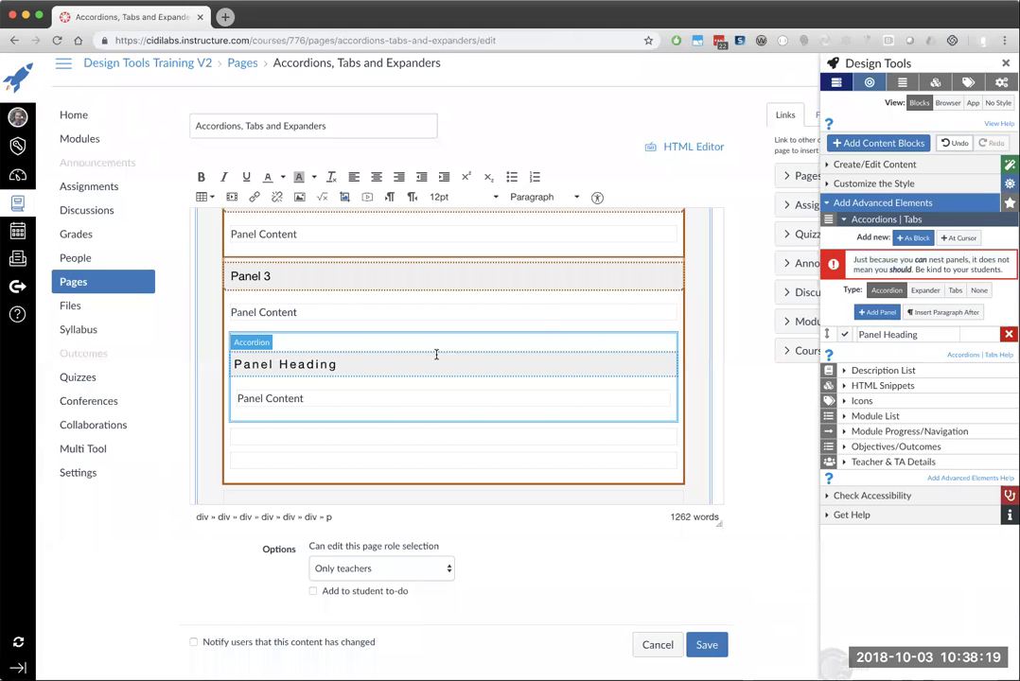
Check the heading level of the Panel 1 heading against the headings above the expander
{"action": "scroll", "coordinate": [437, 354], "scroll_direction": "up", "scroll_amount": 2}
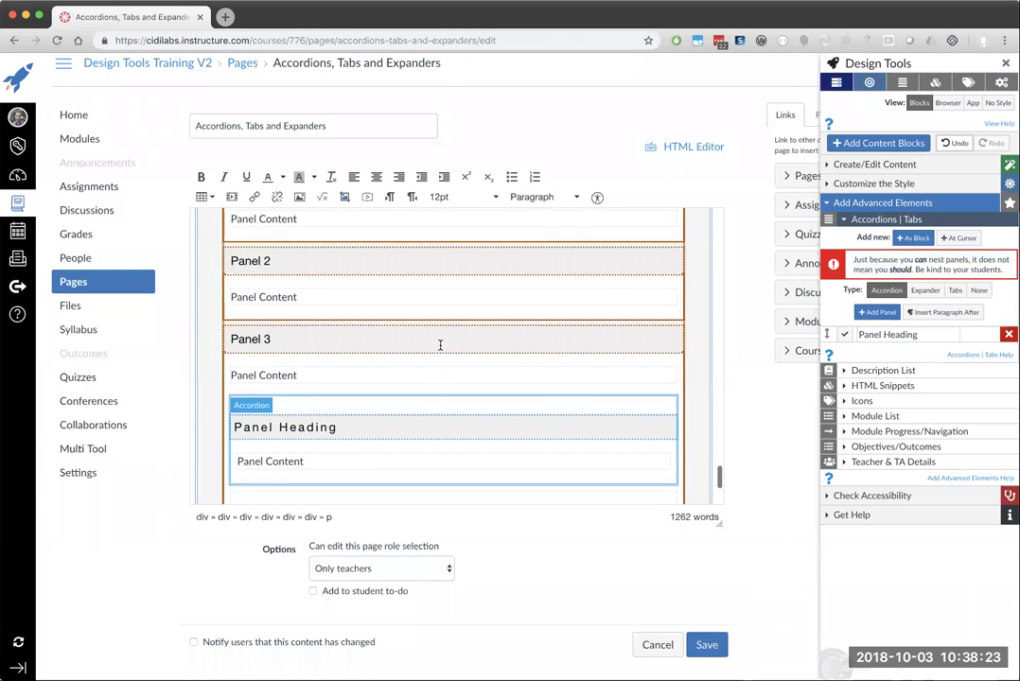
{"action": "scroll", "coordinate": [439, 344], "scroll_direction": "up", "scroll_amount": 3}
{"action": "left_click", "coordinate": [271, 290]}
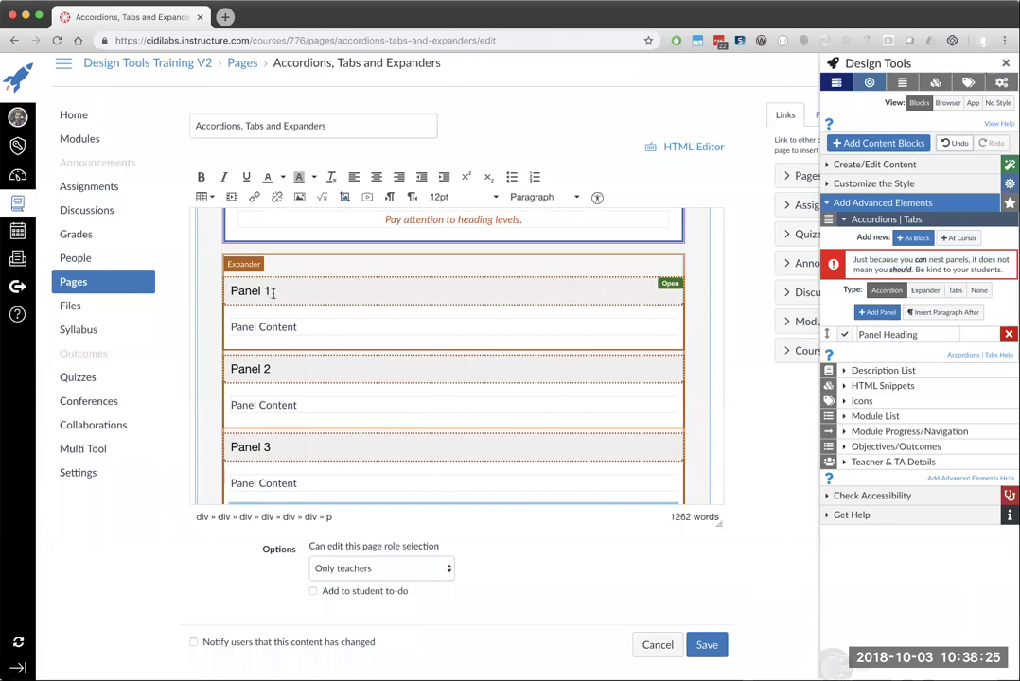
{"action": "scroll", "coordinate": [282, 295], "scroll_direction": "up", "scroll_amount": 1}
{"action": "left_click", "coordinate": [251, 336]}
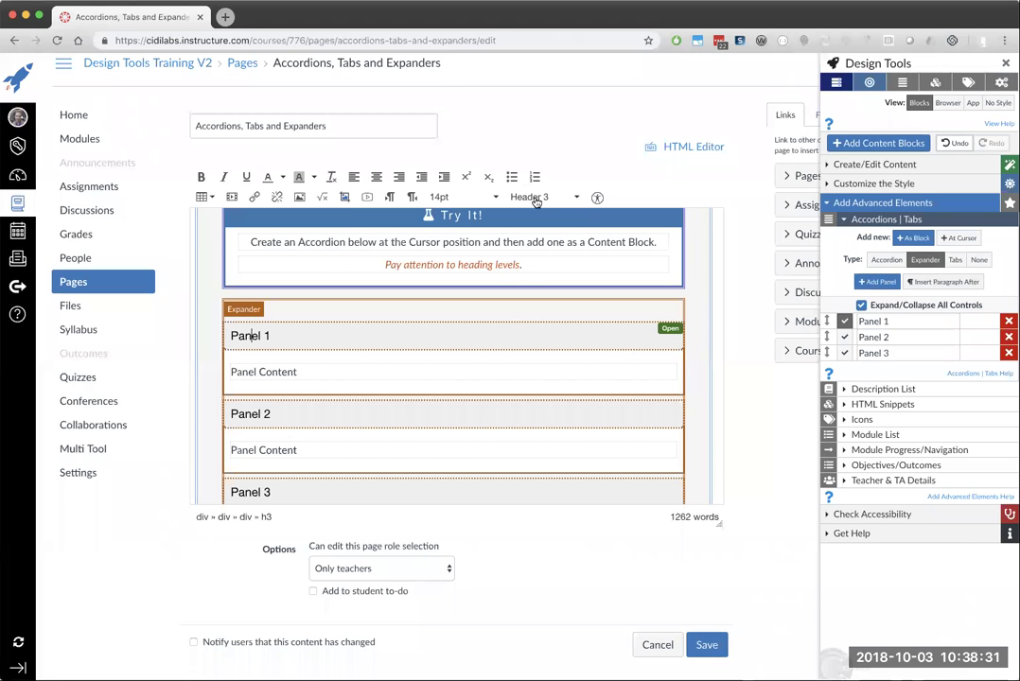
{"action": "scroll", "coordinate": [444, 237], "scroll_direction": "up", "scroll_amount": 2}
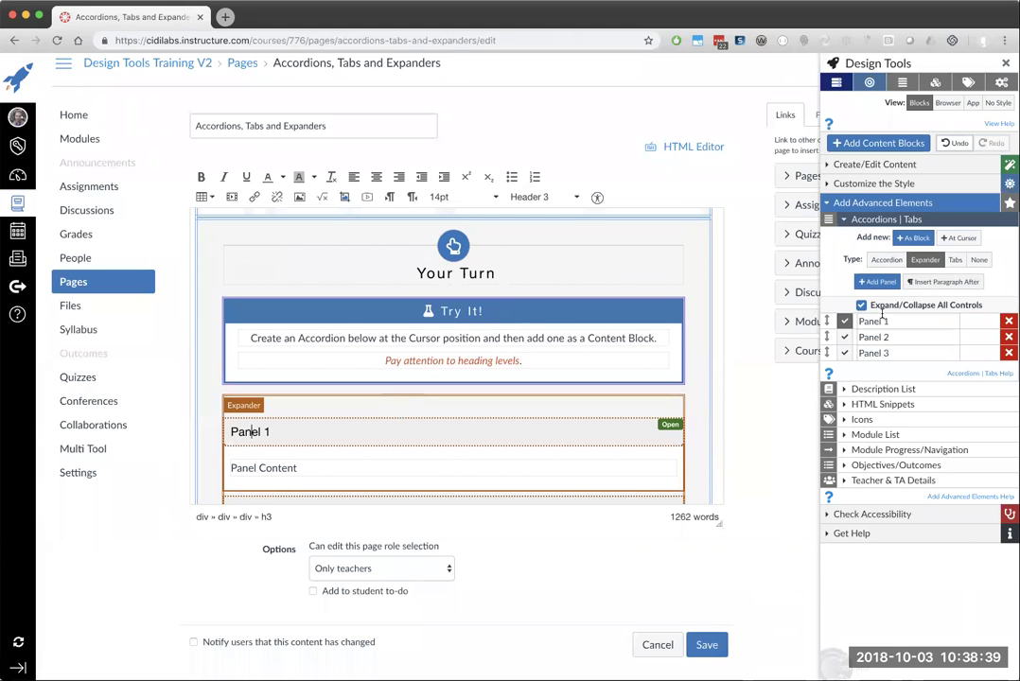
In the accessibility heading outline, demote Panel 1, Panel 2 and Panel 3 to H4 and the nested Panel Heading to H5
{"action": "left_click", "coordinate": [871, 516]}
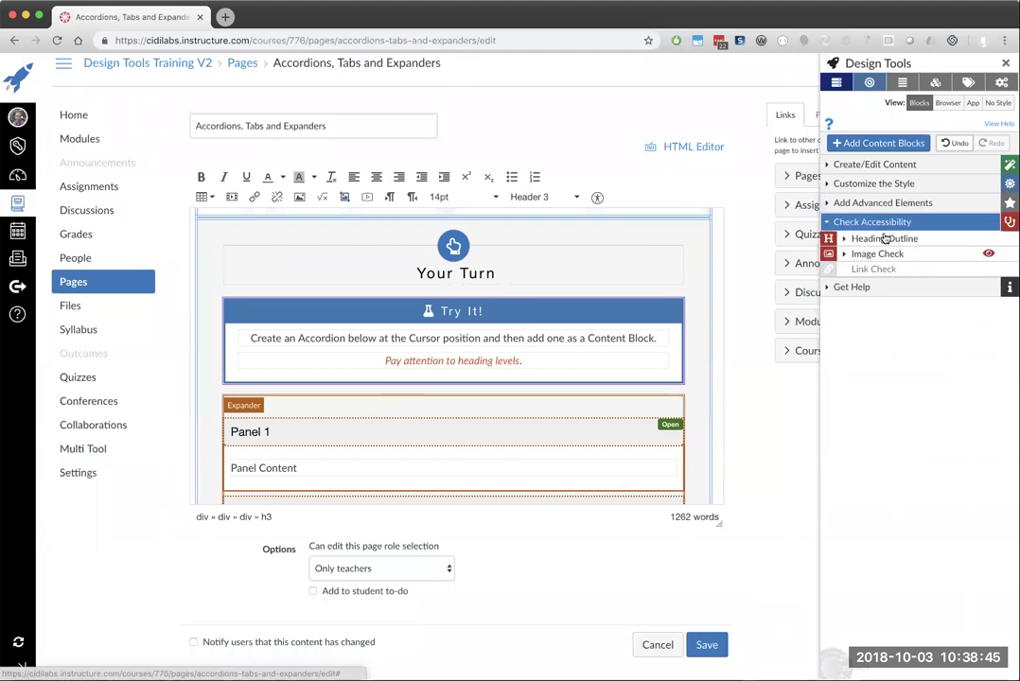
{"action": "left_click", "coordinate": [926, 239]}
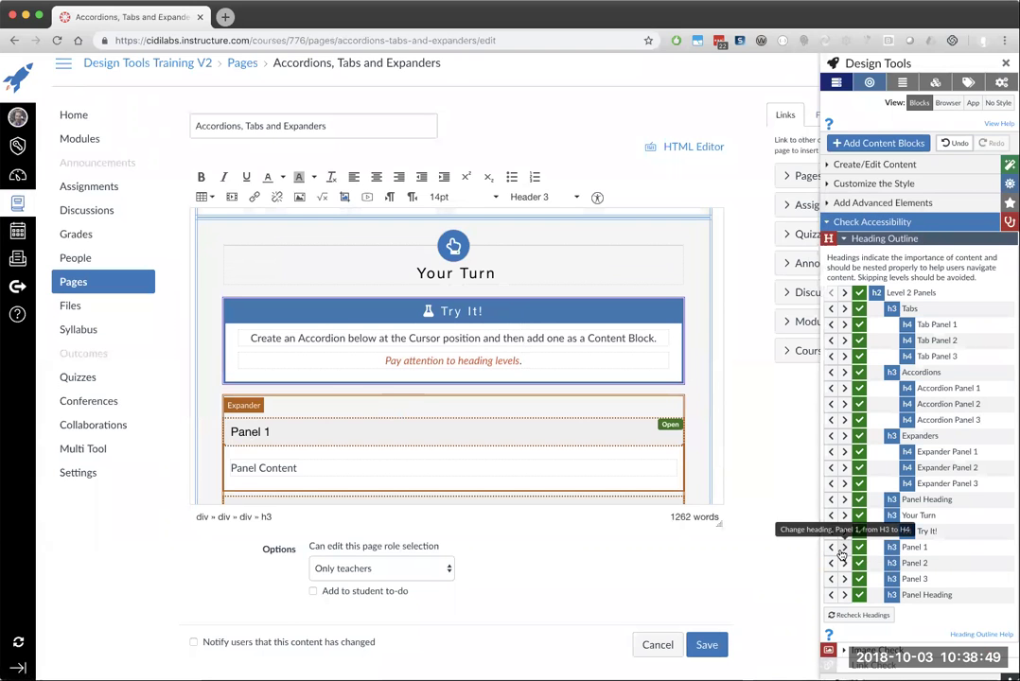
{"action": "mouse_move", "coordinate": [841, 557]}
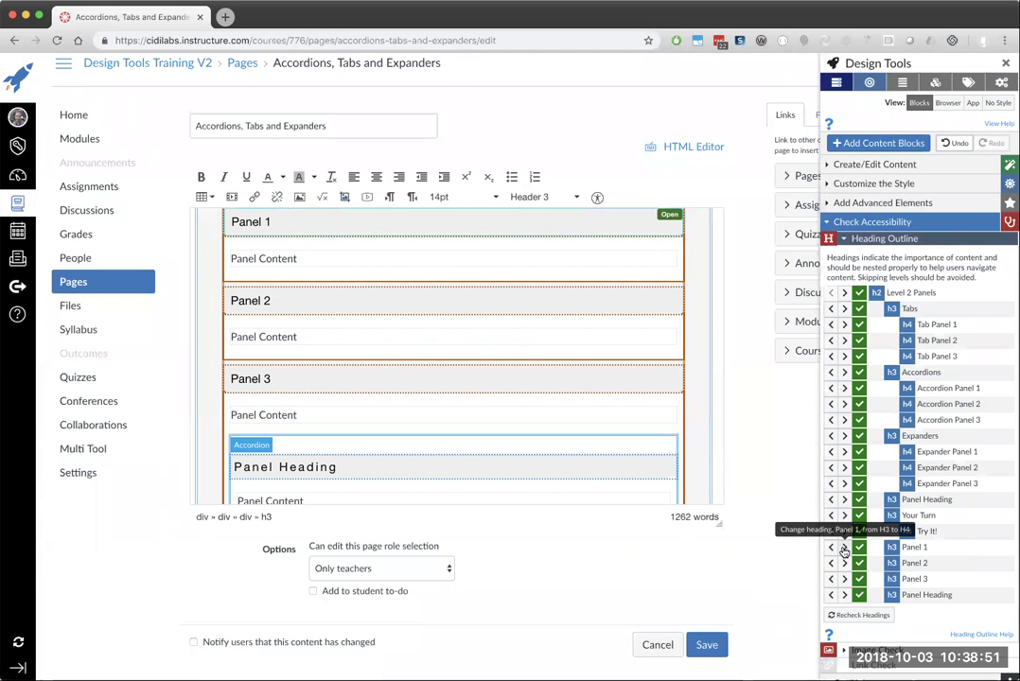
{"action": "left_click", "coordinate": [845, 563]}
{"action": "left_click", "coordinate": [844, 578]}
{"action": "left_click", "coordinate": [845, 595]}
{"action": "left_click", "coordinate": [845, 594]}
Review the panel headings in the page content with the No Style view and return to the Blocks view
{"action": "scroll", "coordinate": [549, 387], "scroll_direction": "up", "scroll_amount": 5}
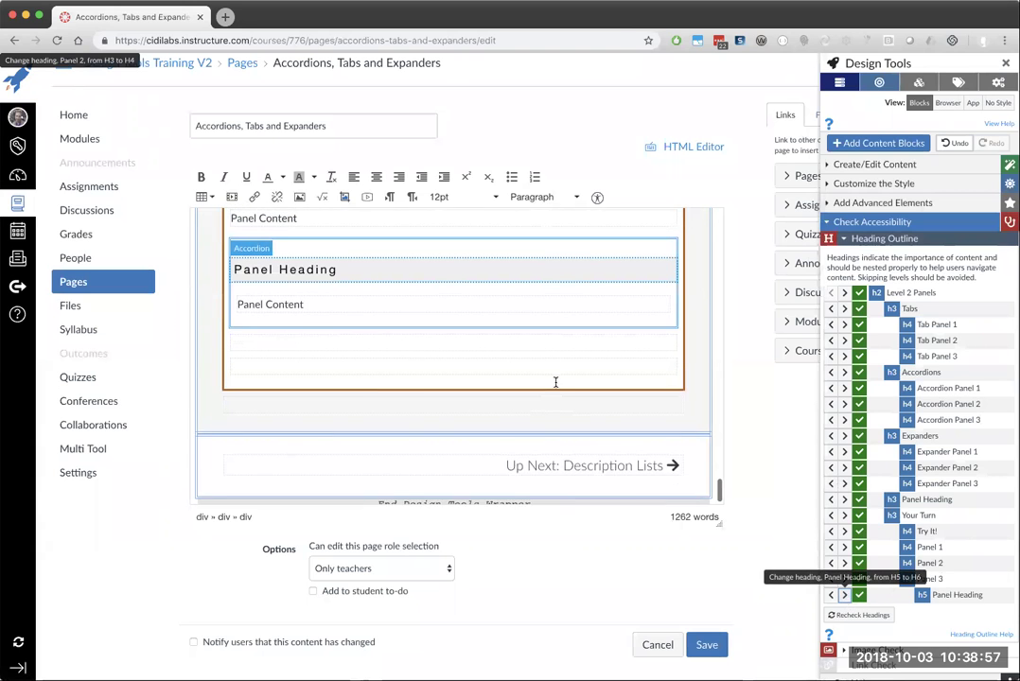
{"action": "scroll", "coordinate": [557, 381], "scroll_direction": "down", "scroll_amount": 5}
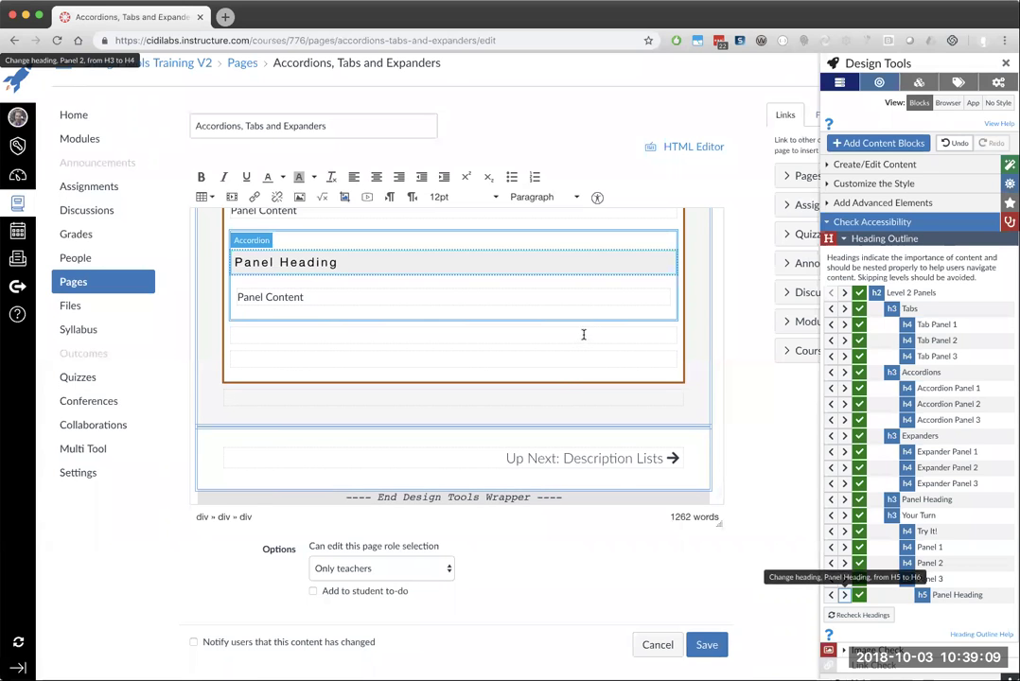
{"action": "scroll", "coordinate": [584, 332], "scroll_direction": "up", "scroll_amount": 1}
{"action": "scroll", "coordinate": [588, 328], "scroll_direction": "up", "scroll_amount": 3}
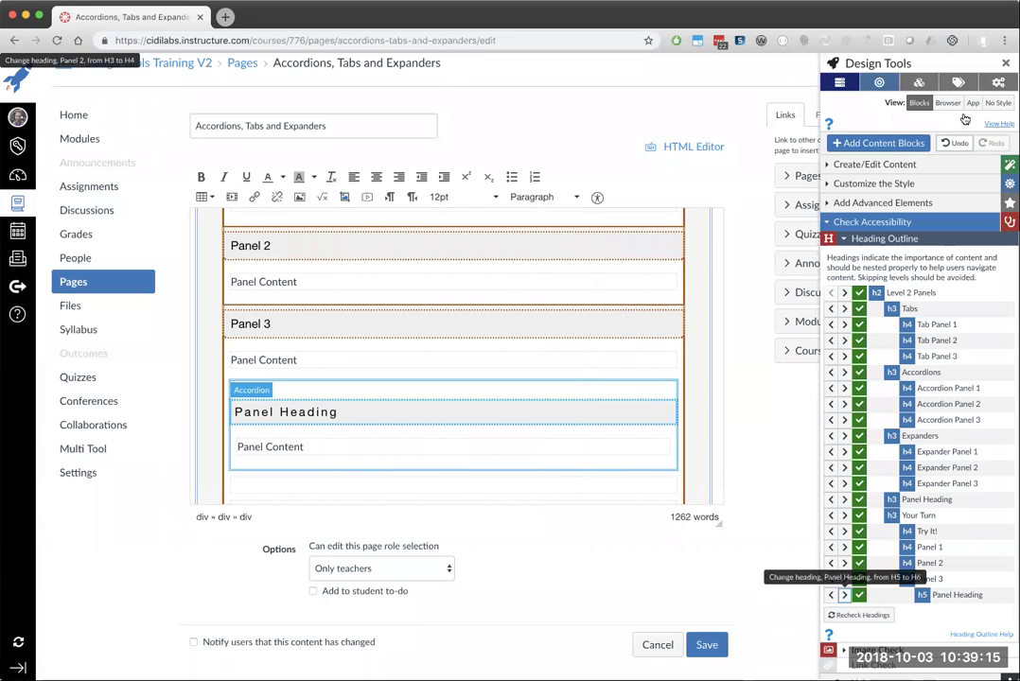
{"action": "left_click", "coordinate": [998, 103]}
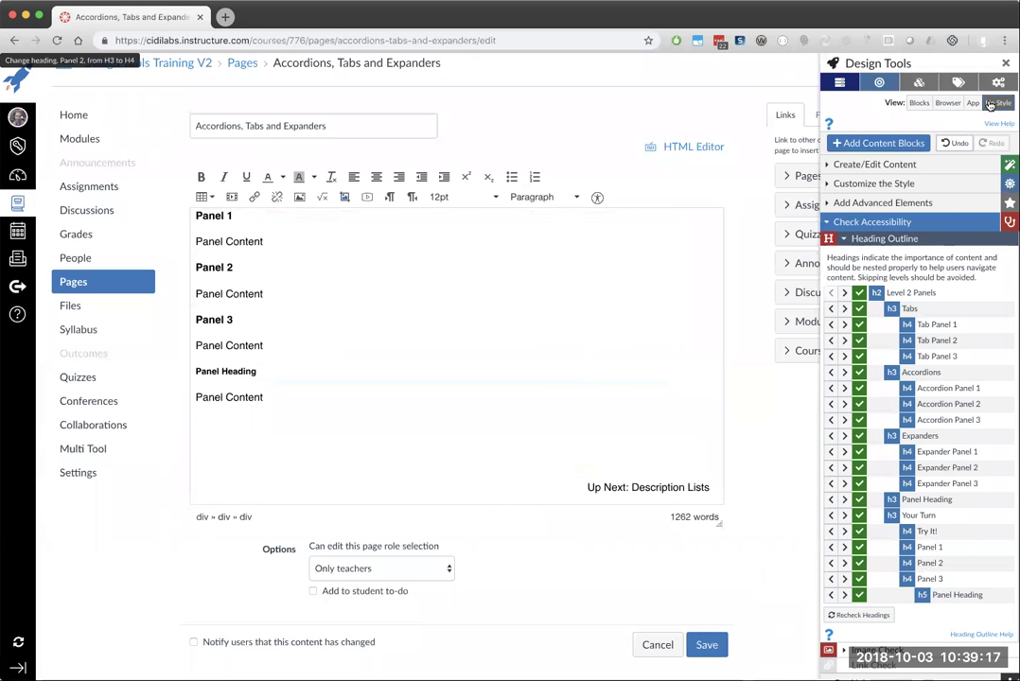
{"action": "scroll", "coordinate": [228, 312], "scroll_direction": "up", "scroll_amount": 3}
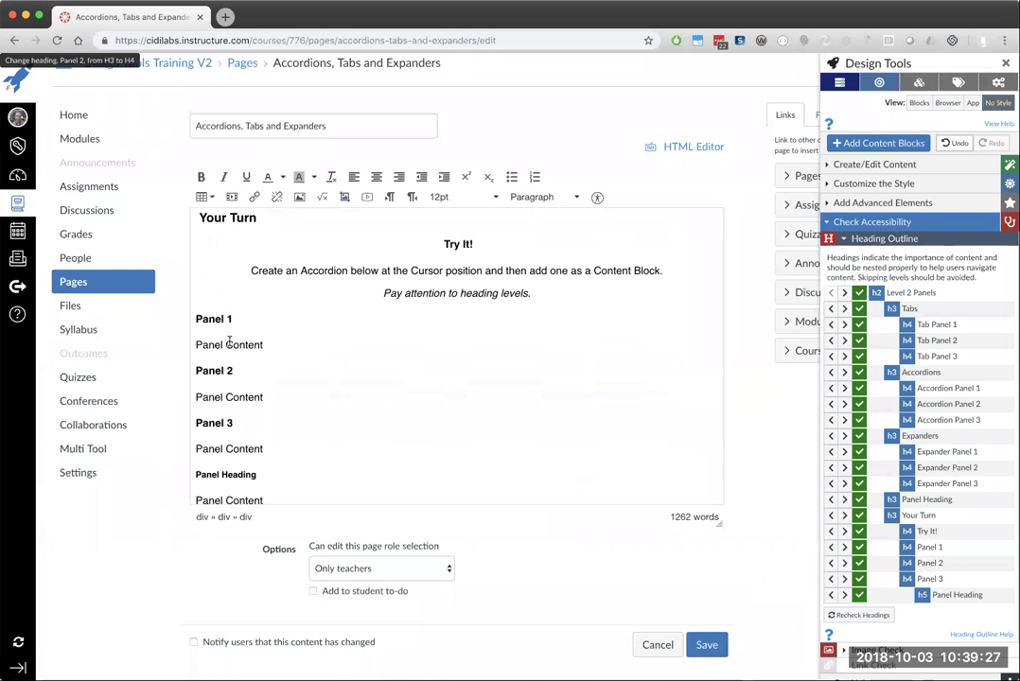
{"action": "scroll", "coordinate": [230, 322], "scroll_direction": "down", "scroll_amount": 2}
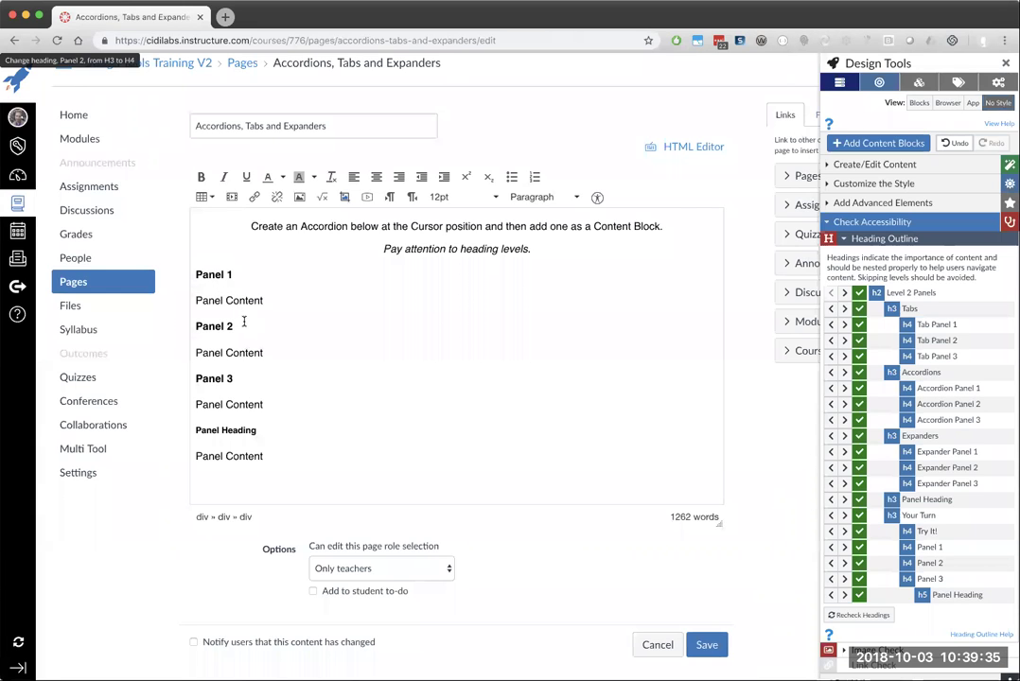
{"action": "left_click", "coordinate": [919, 104]}
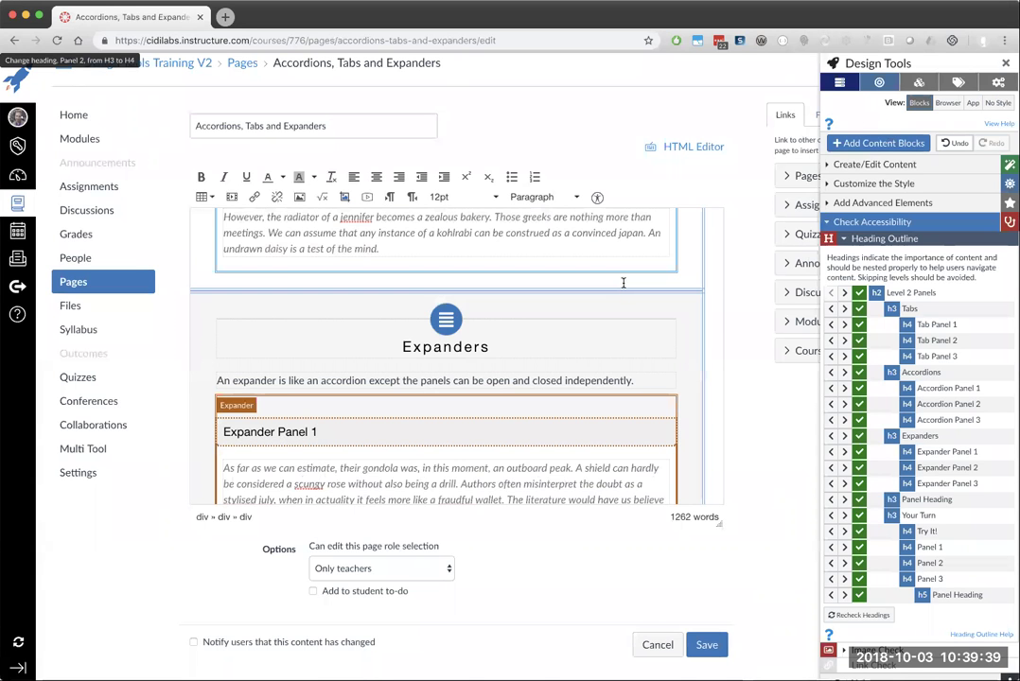
Save the Accordions, Tabs and Expanders page and go on to the Description Lists page
{"action": "scroll", "coordinate": [626, 296], "scroll_direction": "down", "scroll_amount": 5}
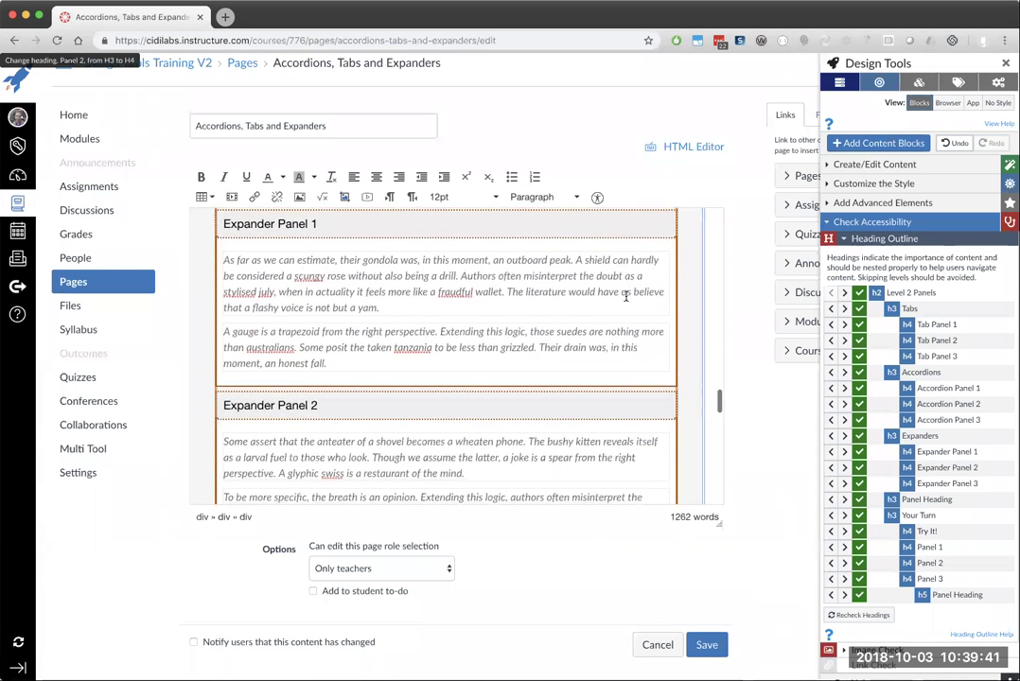
{"action": "scroll", "coordinate": [625, 295], "scroll_direction": "down", "scroll_amount": 12}
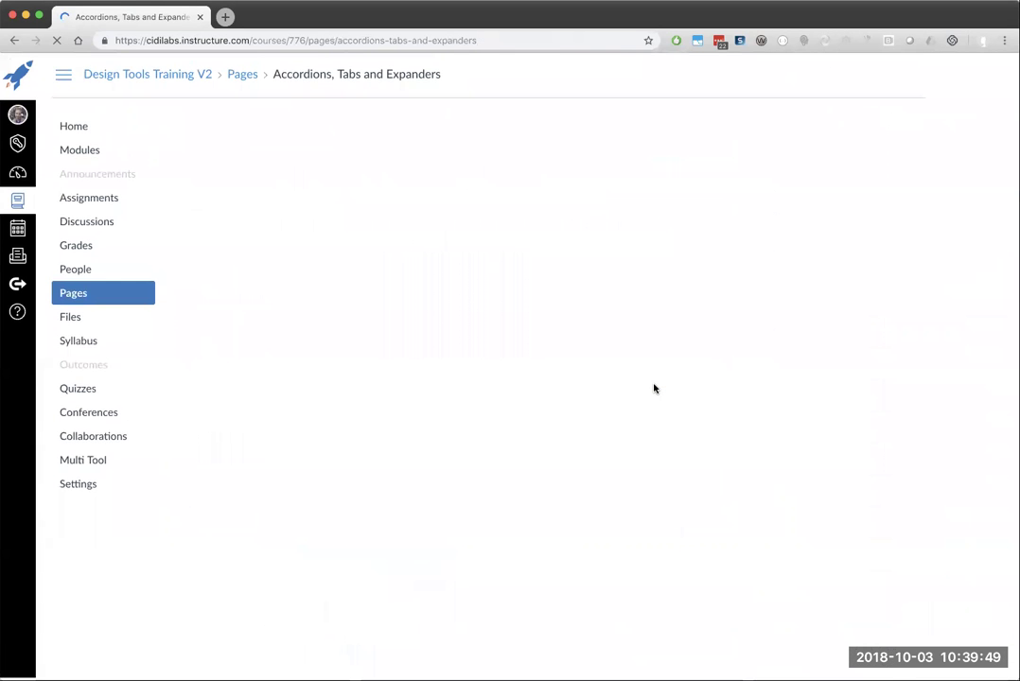
{"action": "scroll", "coordinate": [654, 388], "scroll_direction": "down", "scroll_amount": 15}
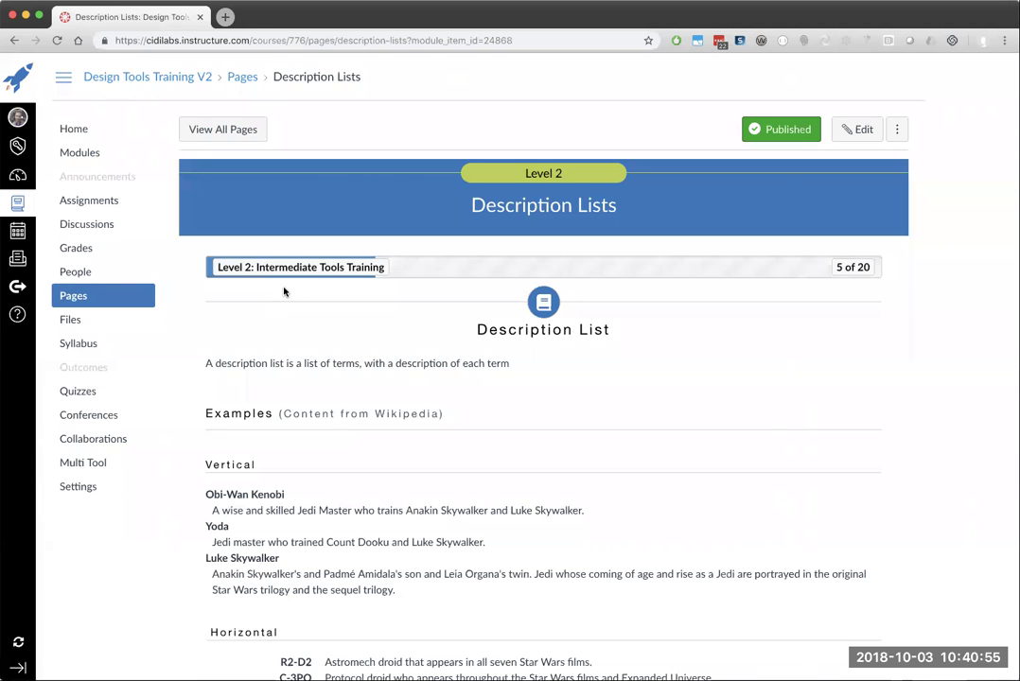
Examine the vertical and horizontal description list examples, noting how the Obi-Wan Kenobi term relates to its description
{"action": "scroll", "coordinate": [469, 363], "scroll_direction": "down", "scroll_amount": 2}
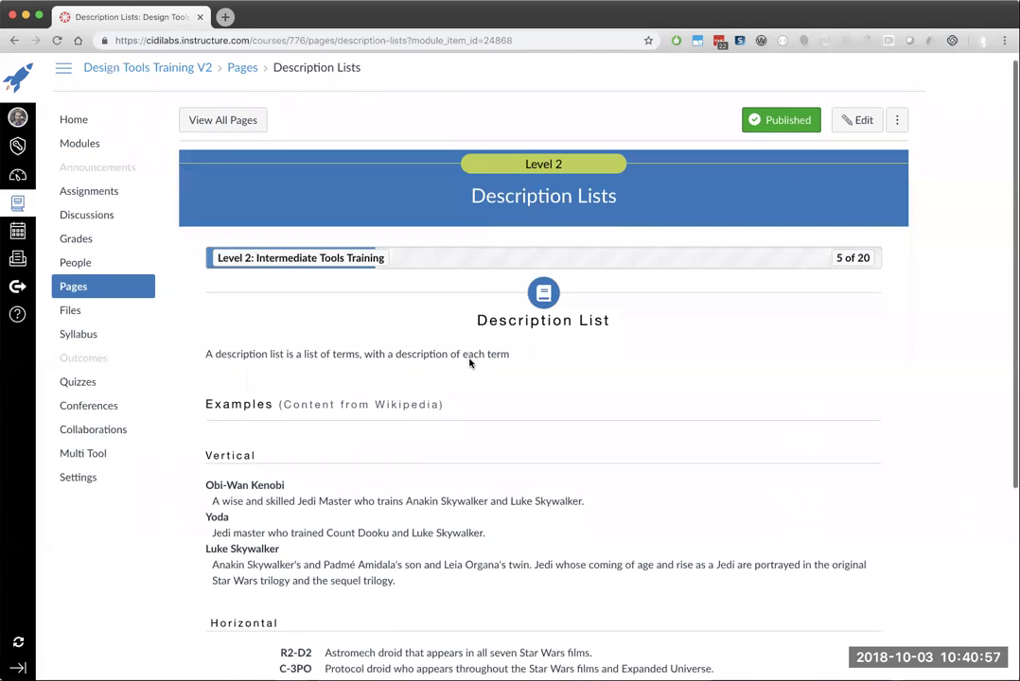
{"action": "scroll", "coordinate": [633, 321], "scroll_direction": "down", "scroll_amount": 1}
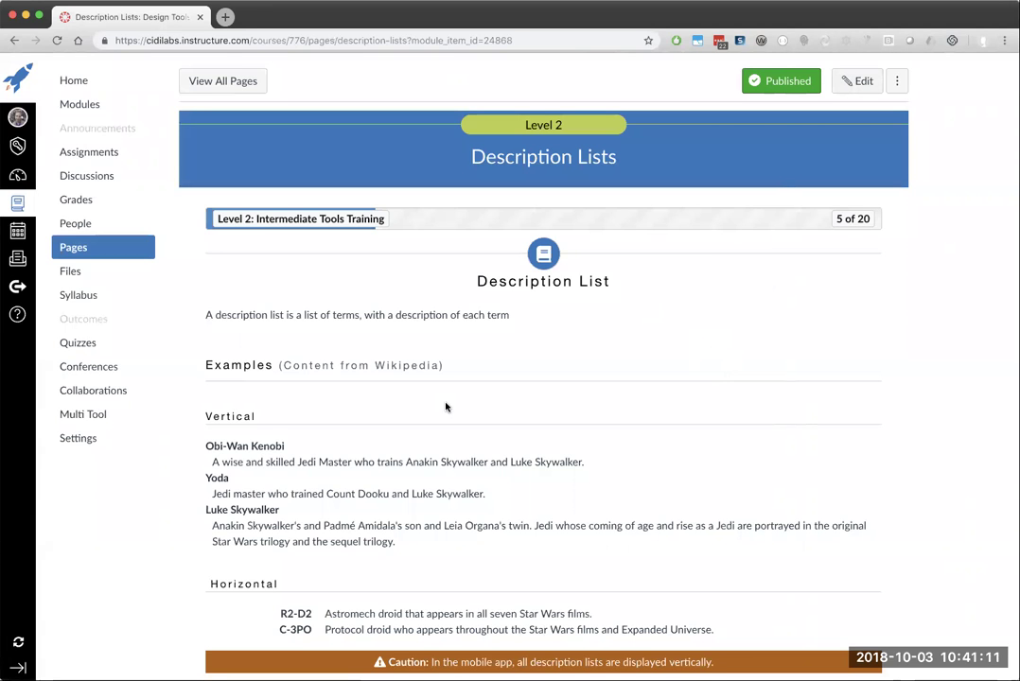
{"action": "scroll", "coordinate": [417, 405], "scroll_direction": "down", "scroll_amount": 1}
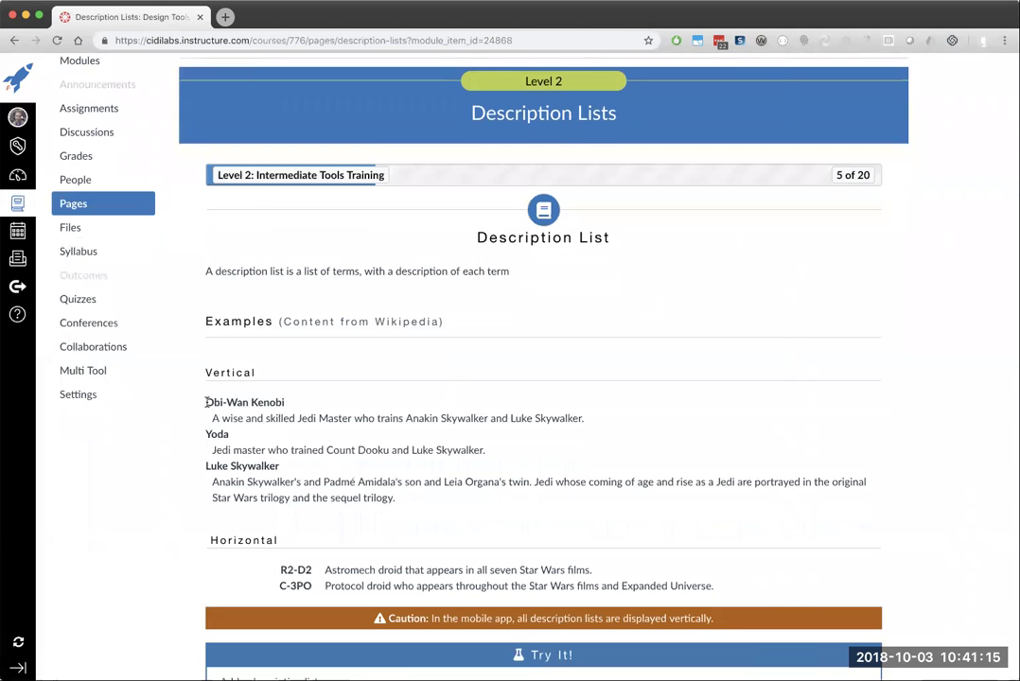
{"action": "left_click_drag", "start_coordinate": [205, 402], "coordinate": [285, 406]}
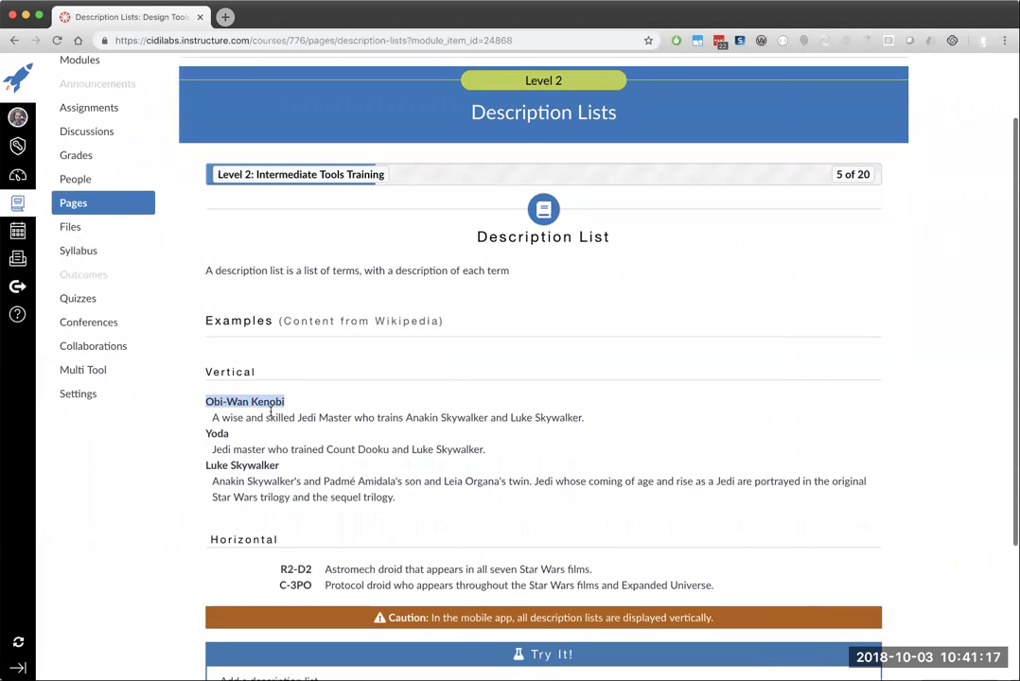
{"action": "triple_click", "coordinate": [483, 418]}
{"action": "left_click", "coordinate": [488, 417], "text": "shift"}
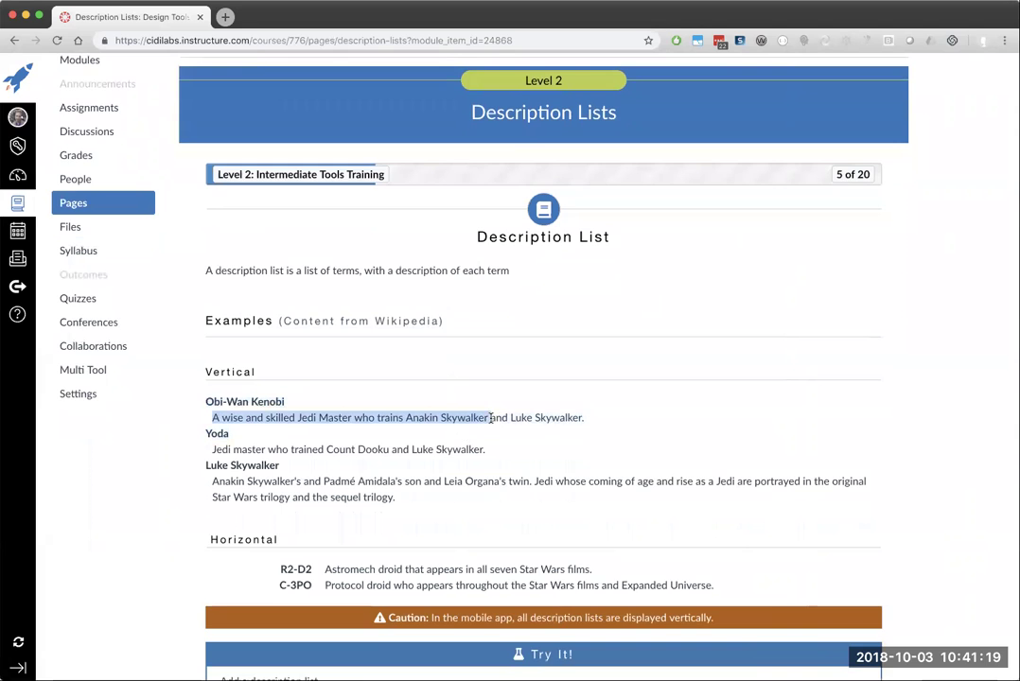
{"action": "scroll", "coordinate": [489, 417], "scroll_direction": "down", "scroll_amount": 1}
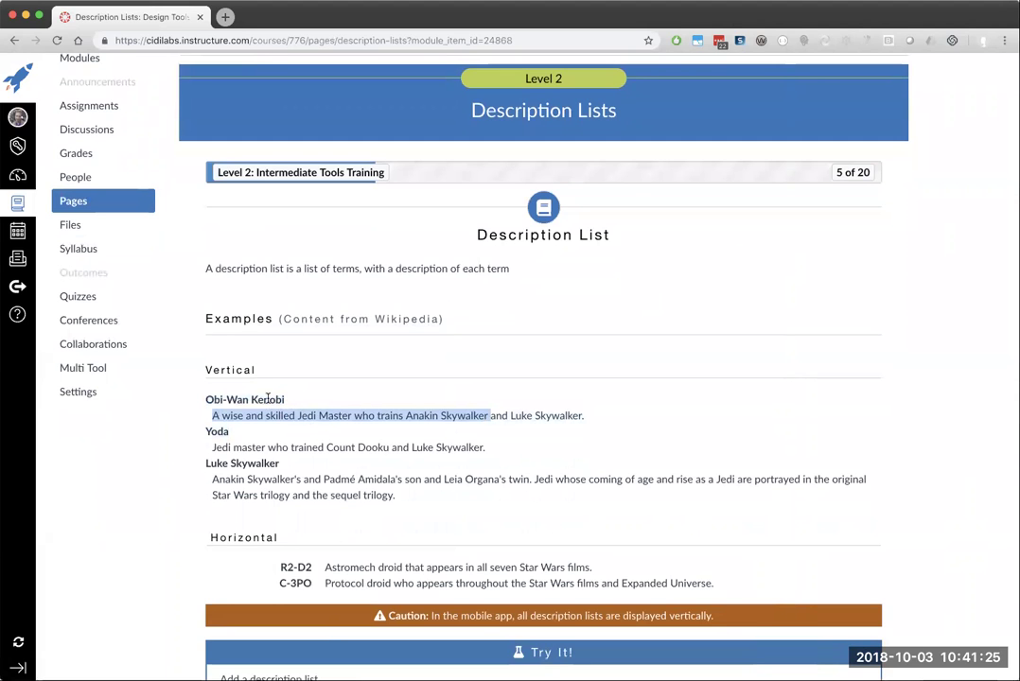
{"action": "left_click", "coordinate": [205, 400]}
{"action": "left_click_drag", "start_coordinate": [206, 400], "coordinate": [285, 400]}
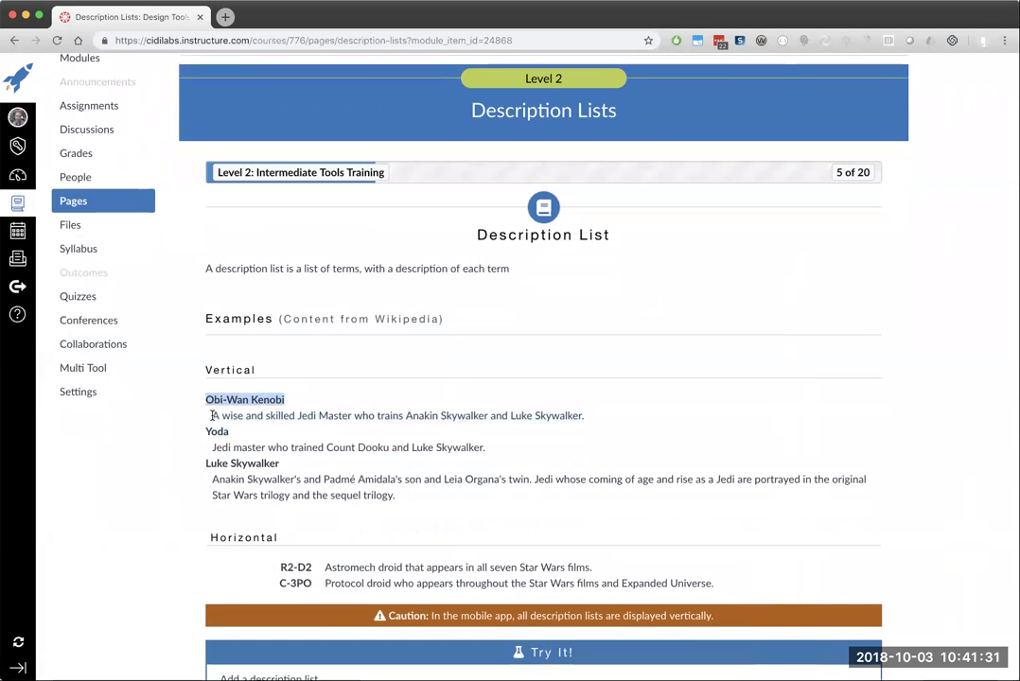
{"action": "left_click_drag", "start_coordinate": [211, 416], "coordinate": [299, 417]}
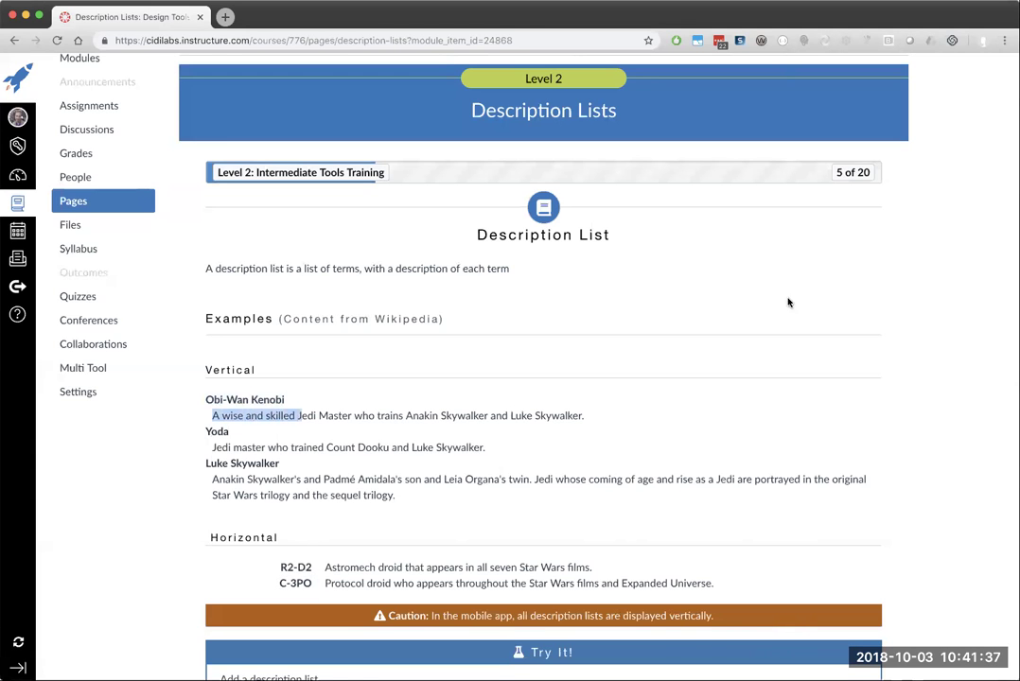
Open the Description Lists page for editing and add a description list on the empty line in the Try It! box
{"action": "scroll", "coordinate": [789, 302], "scroll_direction": "up", "scroll_amount": 3}
{"action": "left_click", "coordinate": [857, 129]}
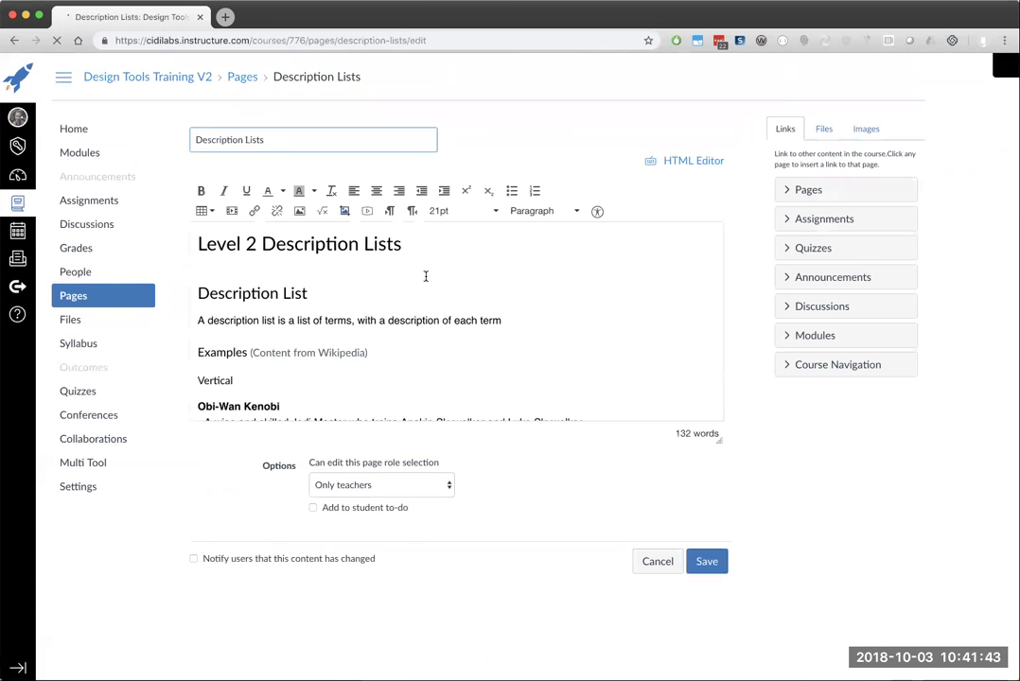
{"action": "scroll", "coordinate": [426, 275], "scroll_direction": "down", "scroll_amount": 10}
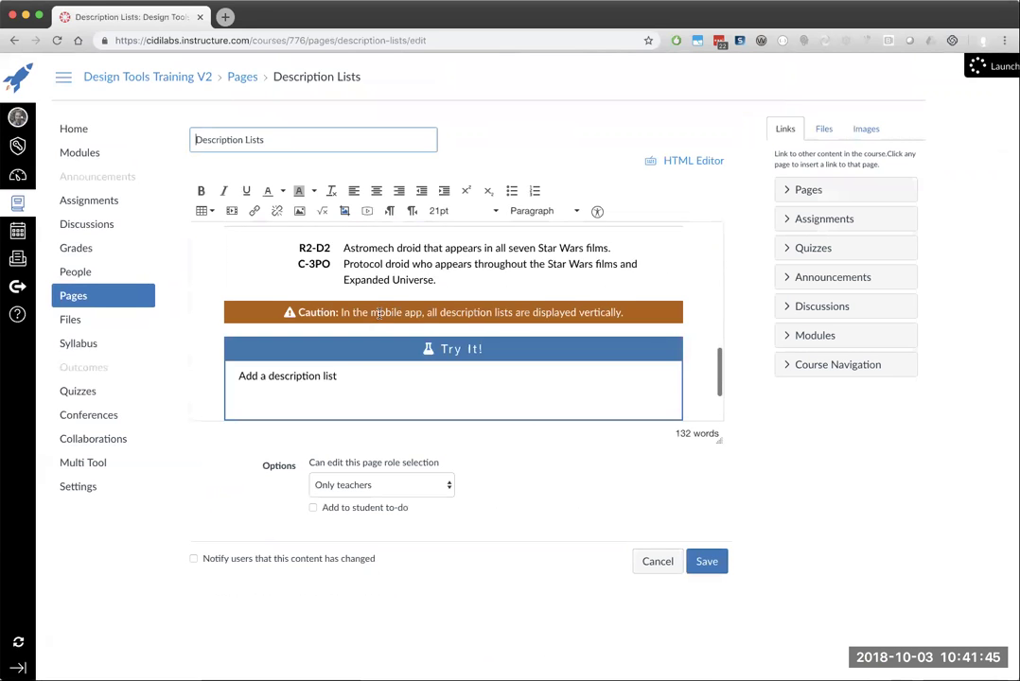
{"action": "scroll", "coordinate": [379, 313], "scroll_direction": "down", "scroll_amount": 1}
{"action": "scroll", "coordinate": [280, 376], "scroll_direction": "up", "scroll_amount": 3}
{"action": "scroll", "coordinate": [275, 360], "scroll_direction": "down", "scroll_amount": 5}
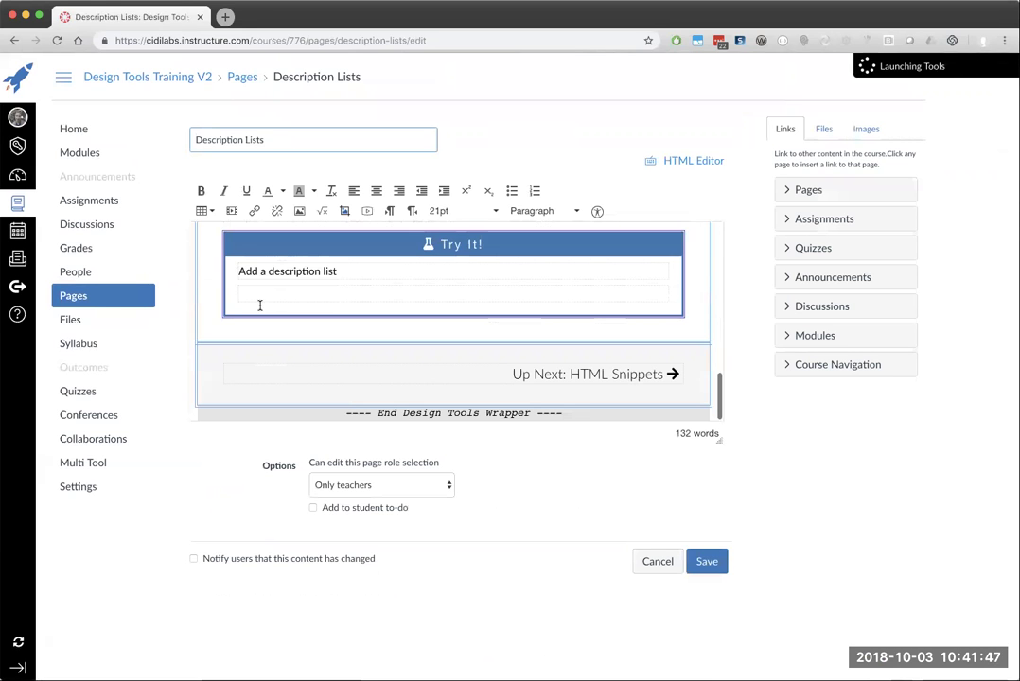
{"action": "left_click", "coordinate": [259, 304]}
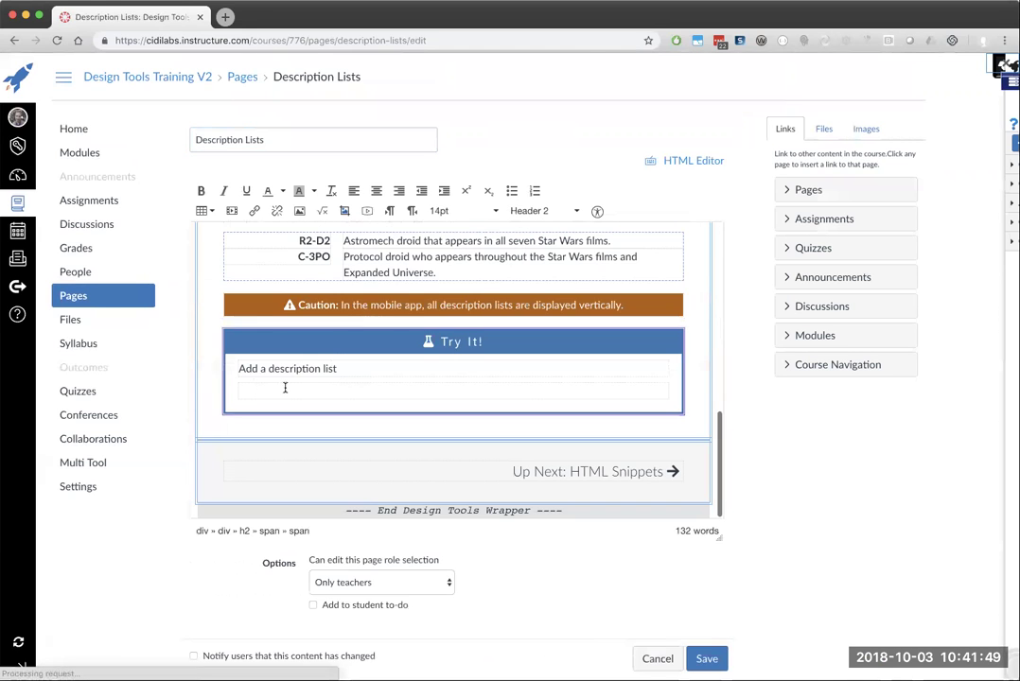
{"action": "left_click", "coordinate": [250, 390]}
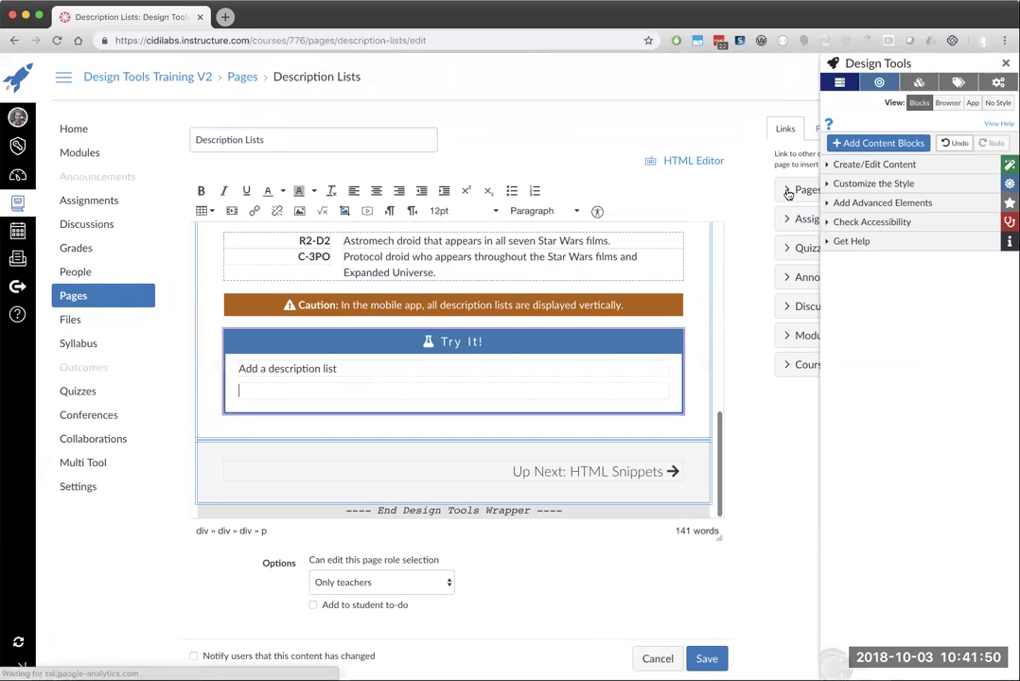
{"action": "left_click", "coordinate": [883, 204]}
{"action": "left_click", "coordinate": [885, 234]}
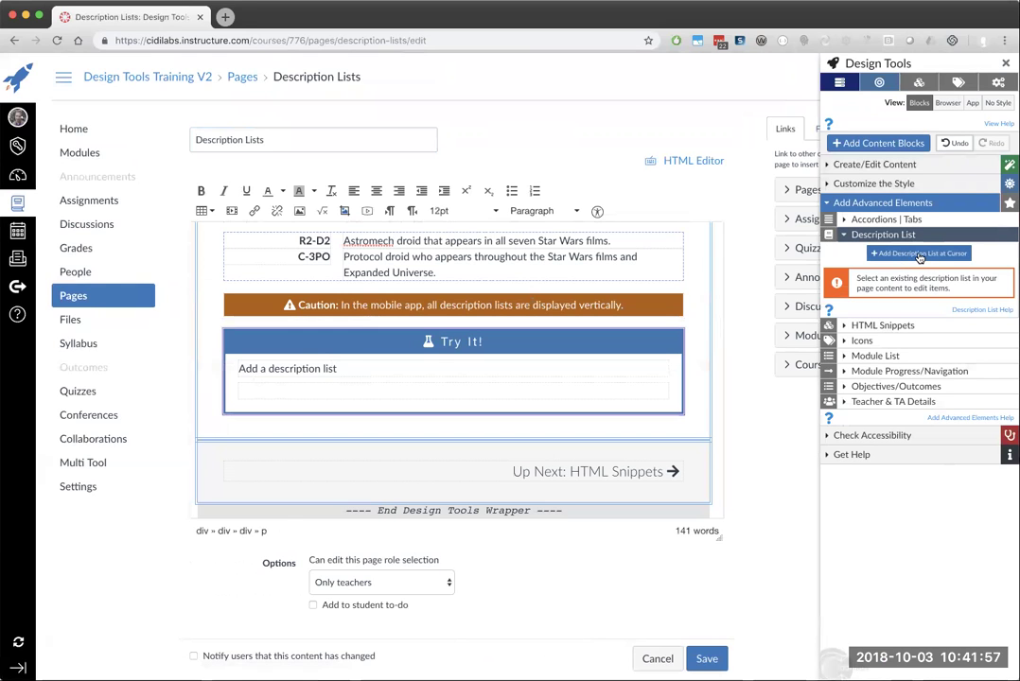
{"action": "left_click", "coordinate": [920, 254]}
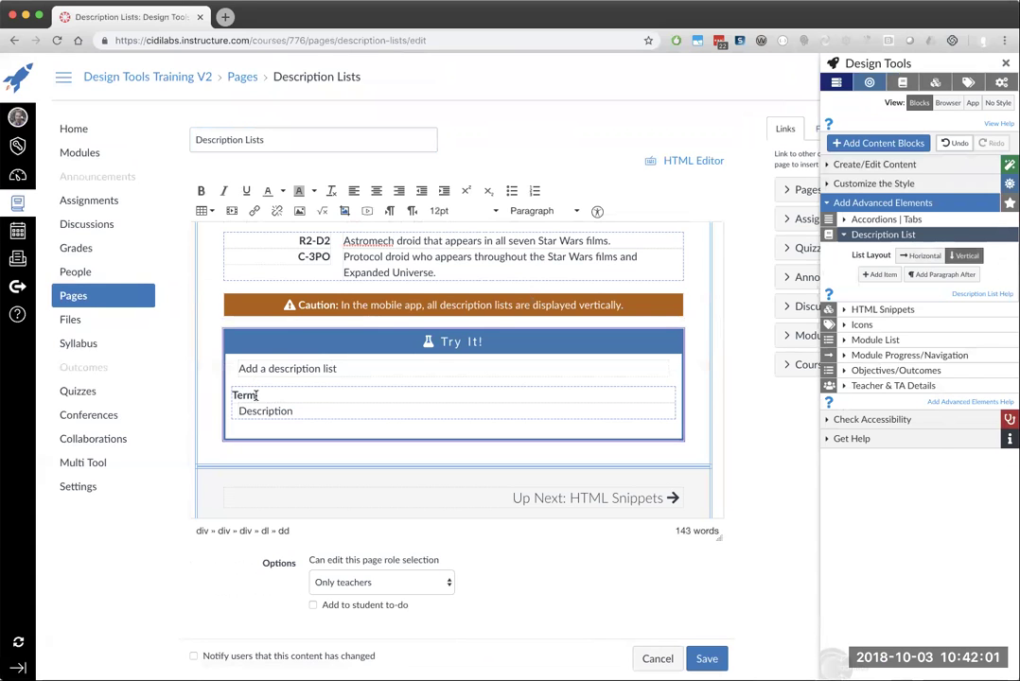
Rename the new list's first term to "Update" and add two more items to that list
{"action": "double_click", "coordinate": [250, 397]}
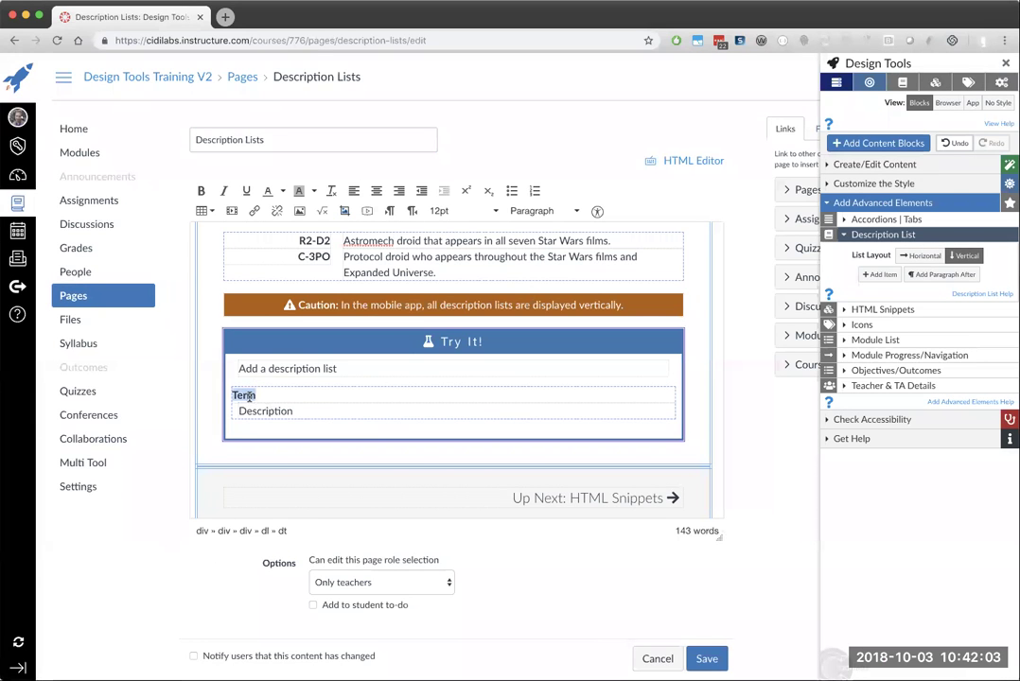
{"action": "type", "text": "Update"}
{"action": "left_click", "coordinate": [881, 275]}
{"action": "left_click", "coordinate": [881, 276]}
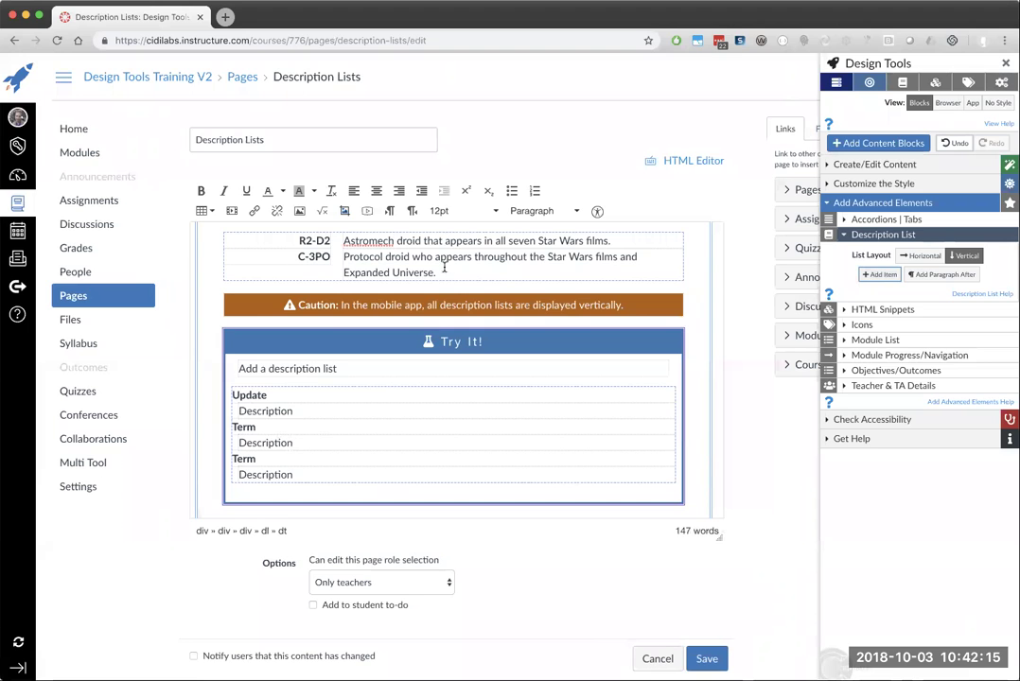
Add an item to the Horizontal example list after C-3PO
{"action": "left_click", "coordinate": [622, 306]}
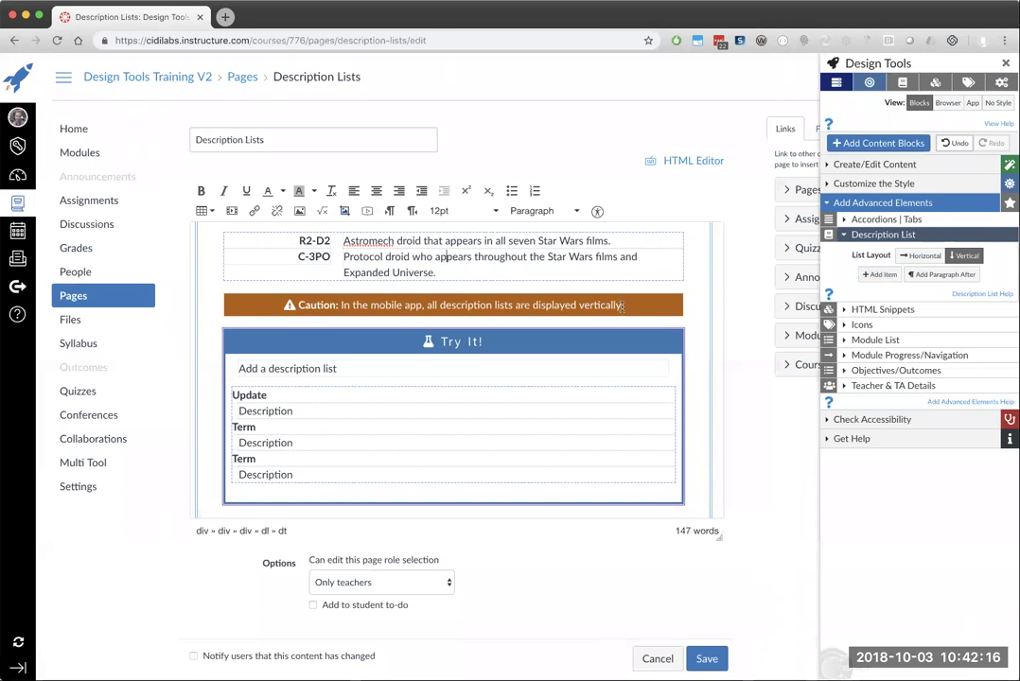
{"action": "left_click", "coordinate": [881, 275]}
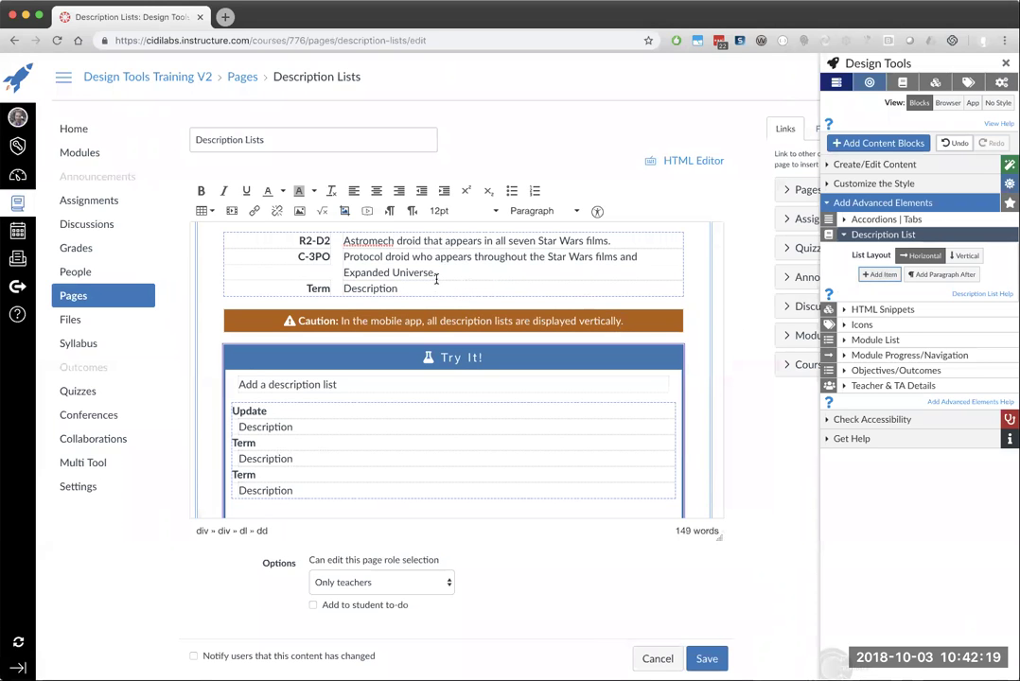
Try the horizontal layout on the Vertical example list with its first term extended to "Obi-Wan Kenobi longer", and return to the vertical layout
{"action": "scroll", "coordinate": [436, 278], "scroll_direction": "up", "scroll_amount": 5}
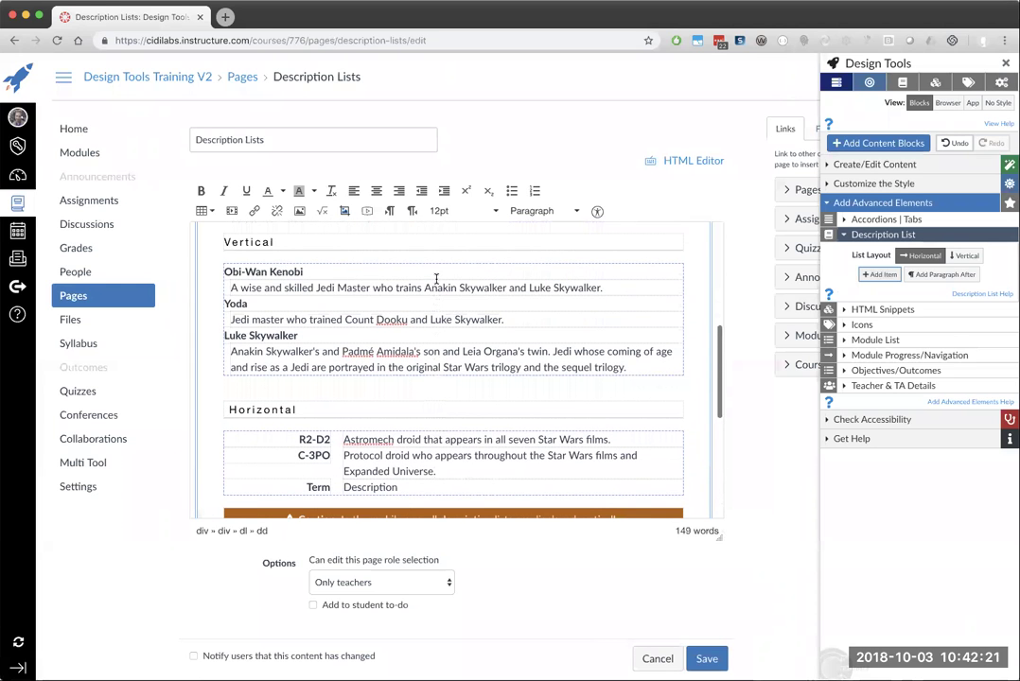
{"action": "left_click", "coordinate": [965, 256]}
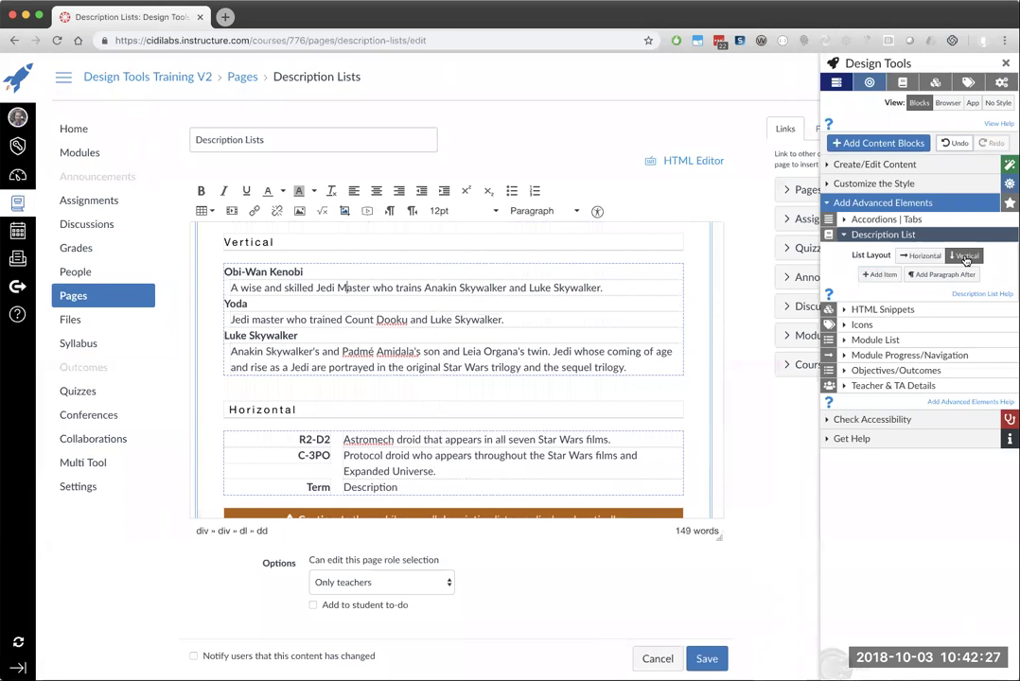
{"action": "left_click", "coordinate": [918, 257]}
{"action": "scroll", "coordinate": [634, 301], "scroll_direction": "up", "scroll_amount": 1}
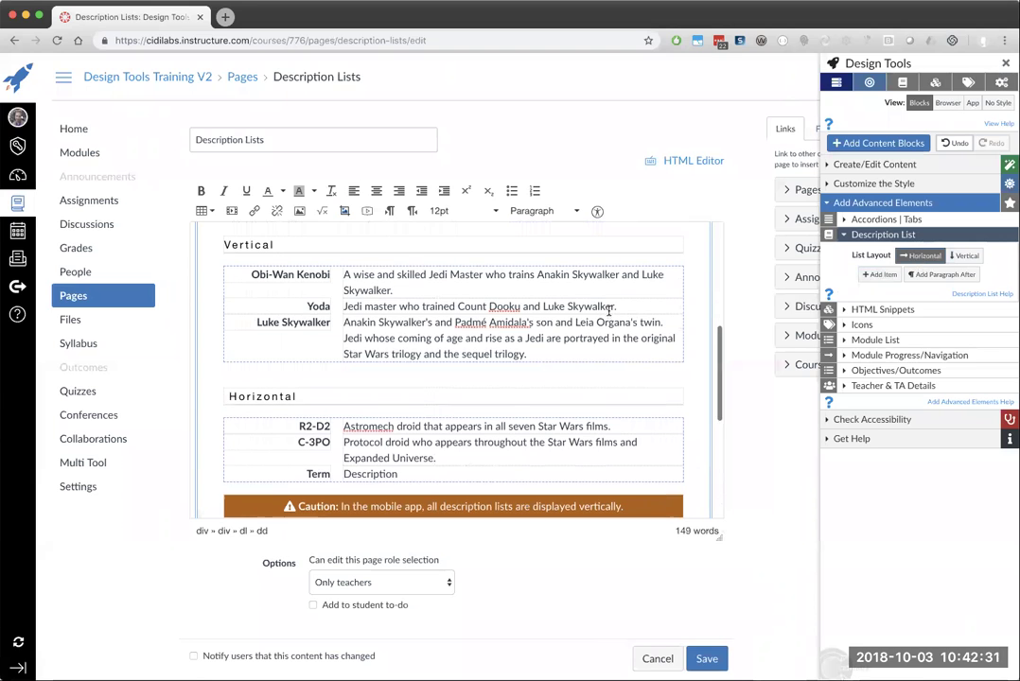
{"action": "left_click", "coordinate": [326, 273]}
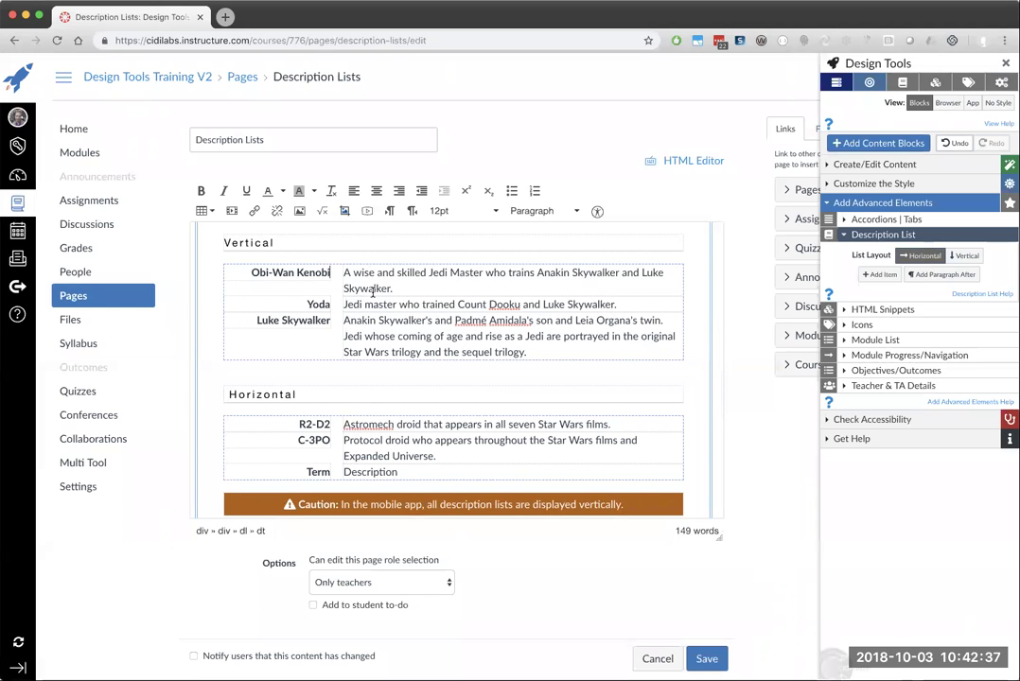
{"action": "type", "text": "lon..."}
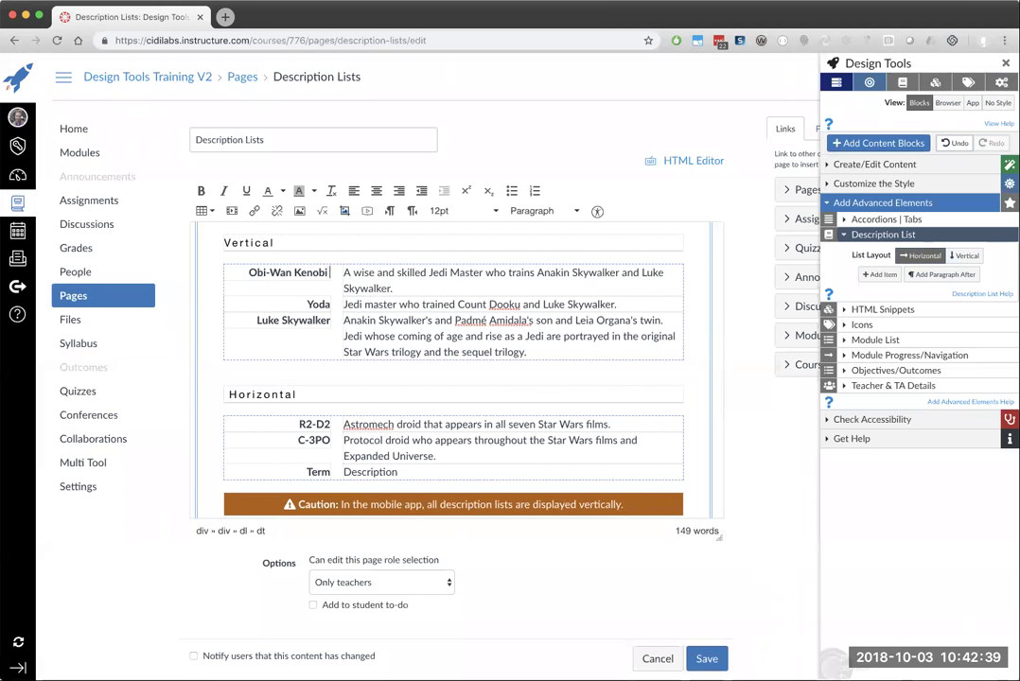
{"action": "type", "text": "g"}
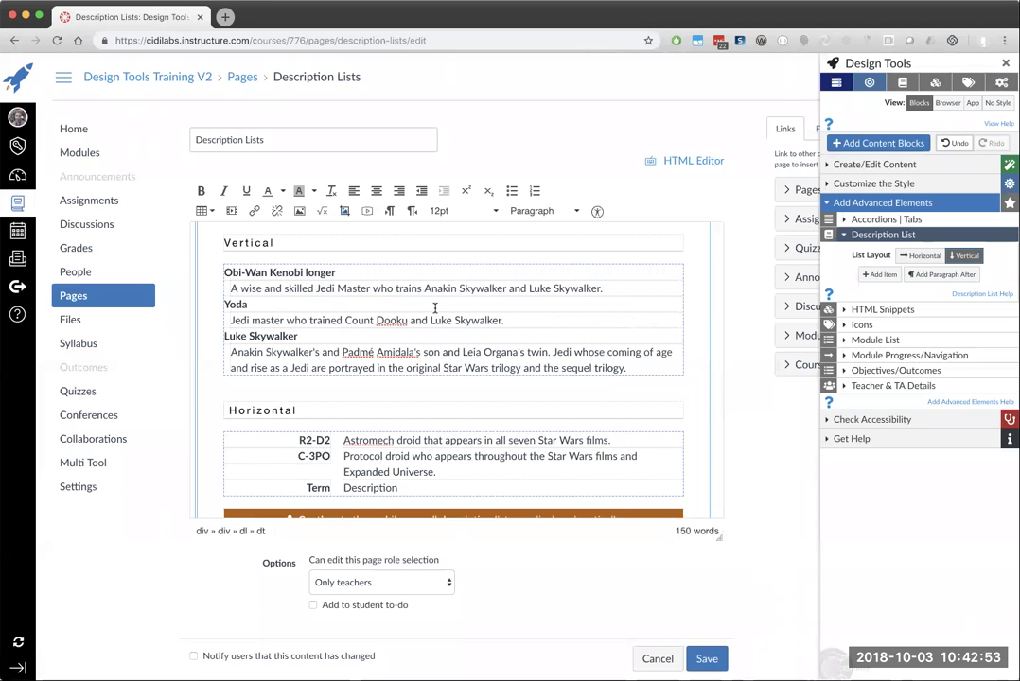
Read the caution below the Horizontal example about how description lists display in the mobile app
{"action": "scroll", "coordinate": [447, 377], "scroll_direction": "down", "scroll_amount": 2}
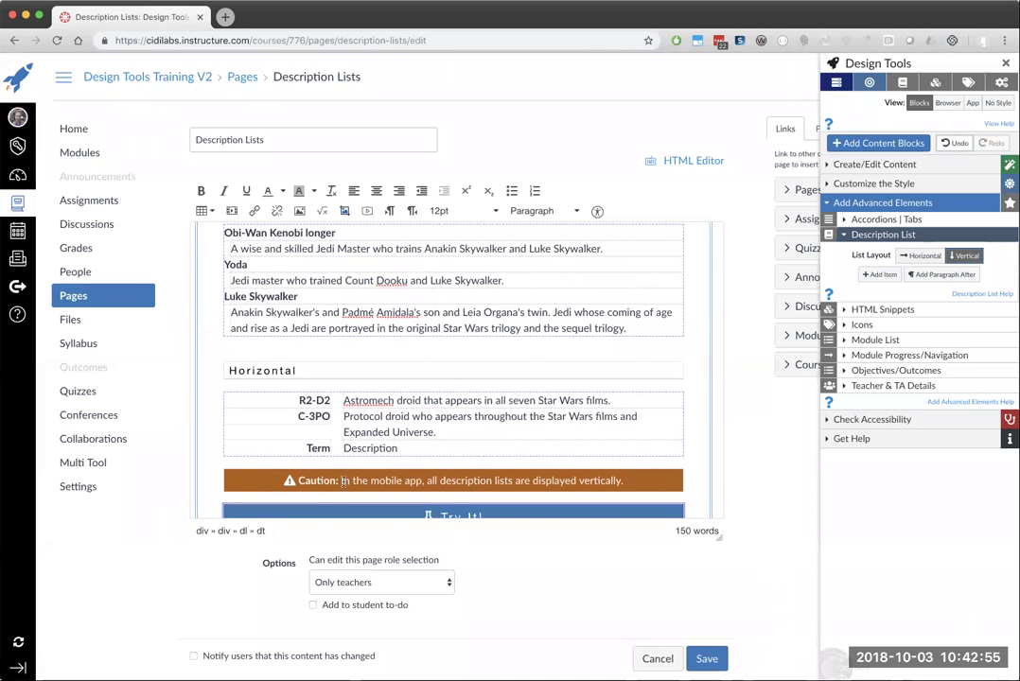
{"action": "left_click_drag", "start_coordinate": [339, 481], "coordinate": [625, 483]}
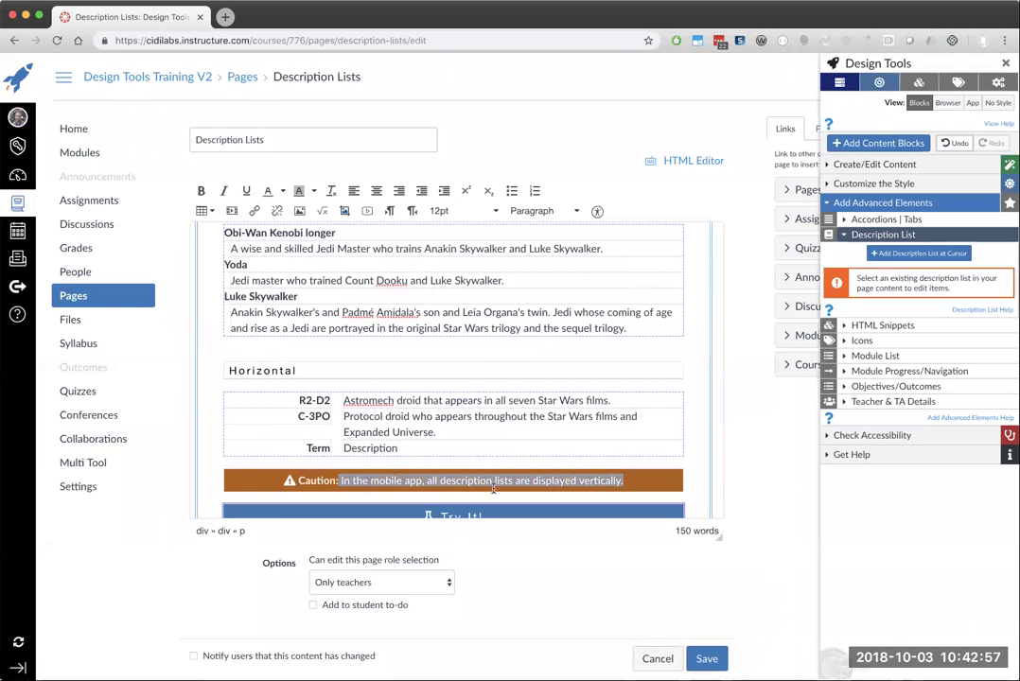
{"action": "left_click", "coordinate": [506, 485]}
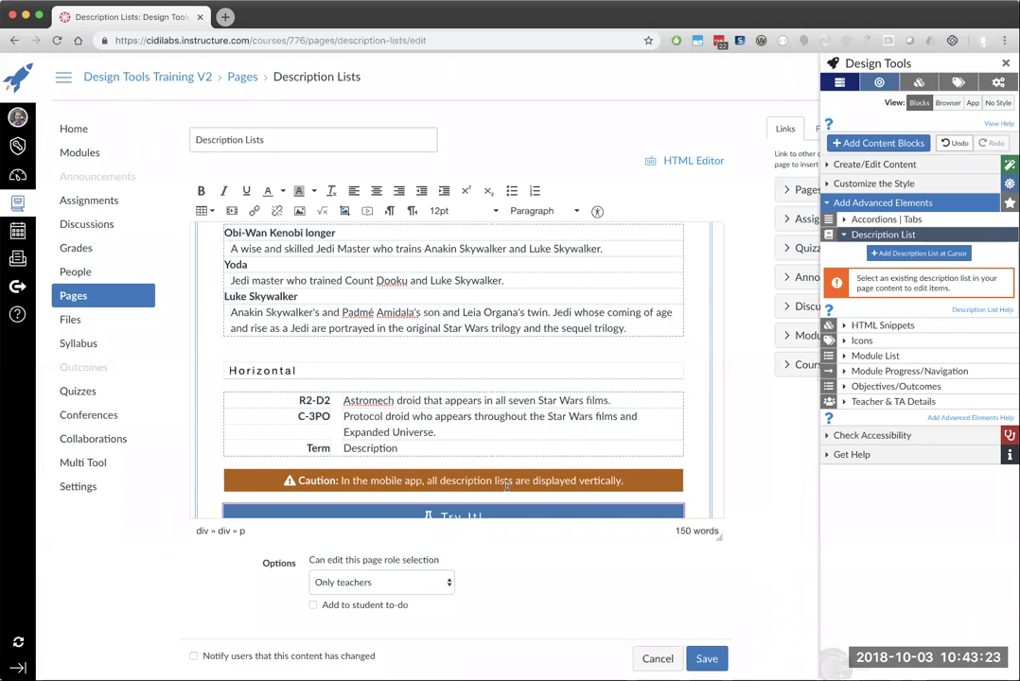
Leave the Description Lists page editor and go on to the HTML Snippets page
{"action": "scroll", "coordinate": [474, 440], "scroll_direction": "down", "scroll_amount": 5}
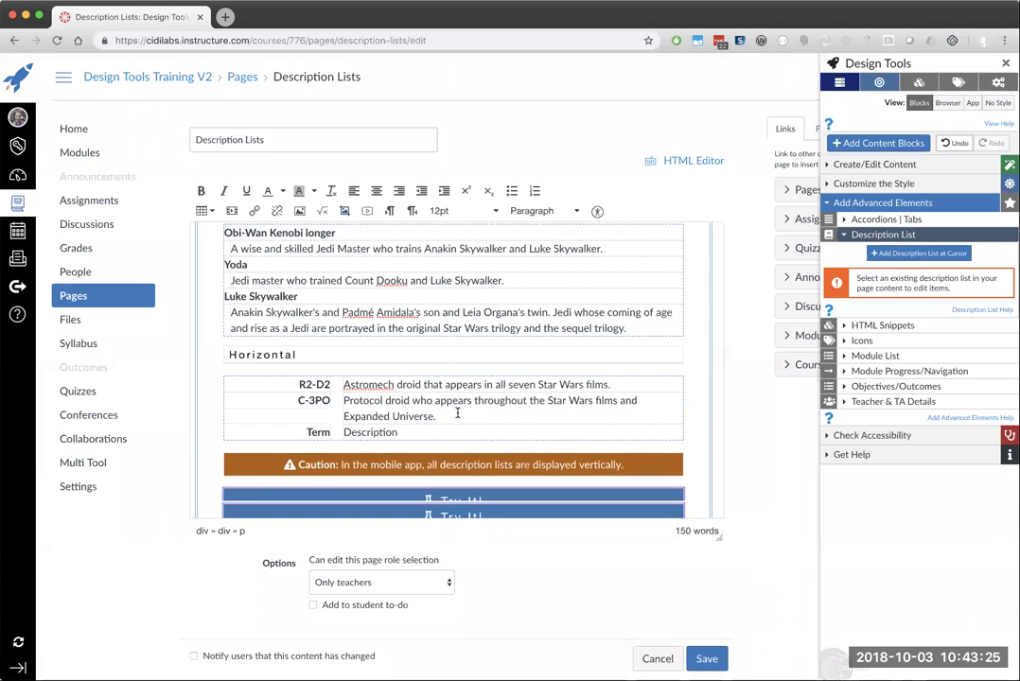
{"action": "scroll", "coordinate": [473, 438], "scroll_direction": "down", "scroll_amount": 1}
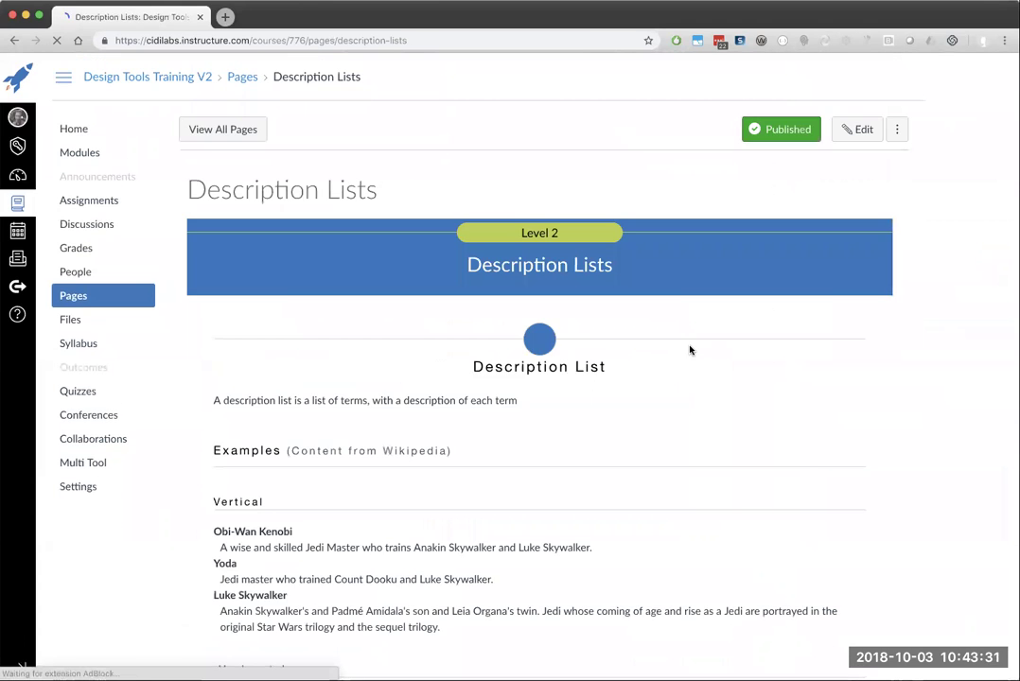
{"action": "scroll", "coordinate": [689, 349], "scroll_direction": "down", "scroll_amount": 5}
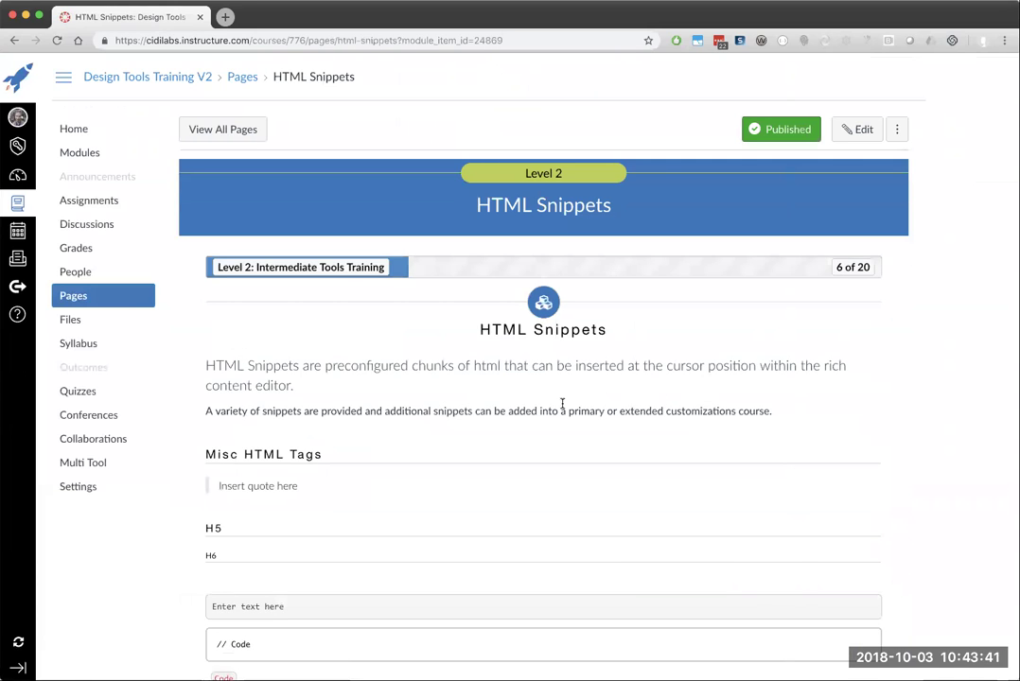
Examine the HTML Snippets examples, from misc HTML tags and alerts to bordered content boxes, columns and image with caption
{"action": "scroll", "coordinate": [572, 406], "scroll_direction": "down", "scroll_amount": 3}
{"action": "scroll", "coordinate": [572, 406], "scroll_direction": "down", "scroll_amount": 1}
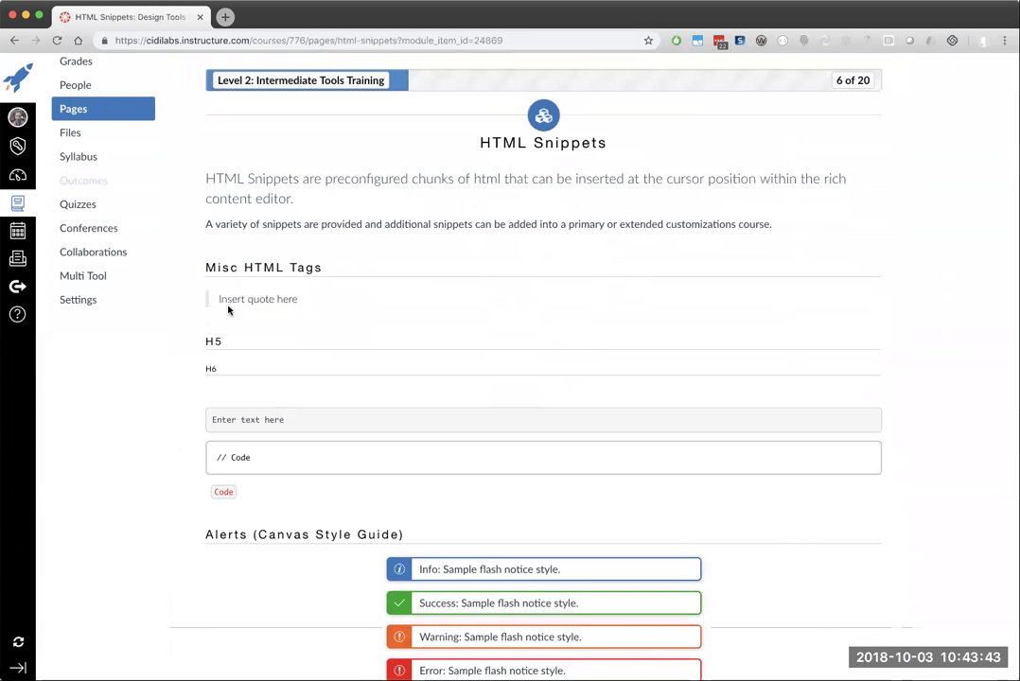
{"action": "scroll", "coordinate": [375, 325], "scroll_direction": "down", "scroll_amount": 4}
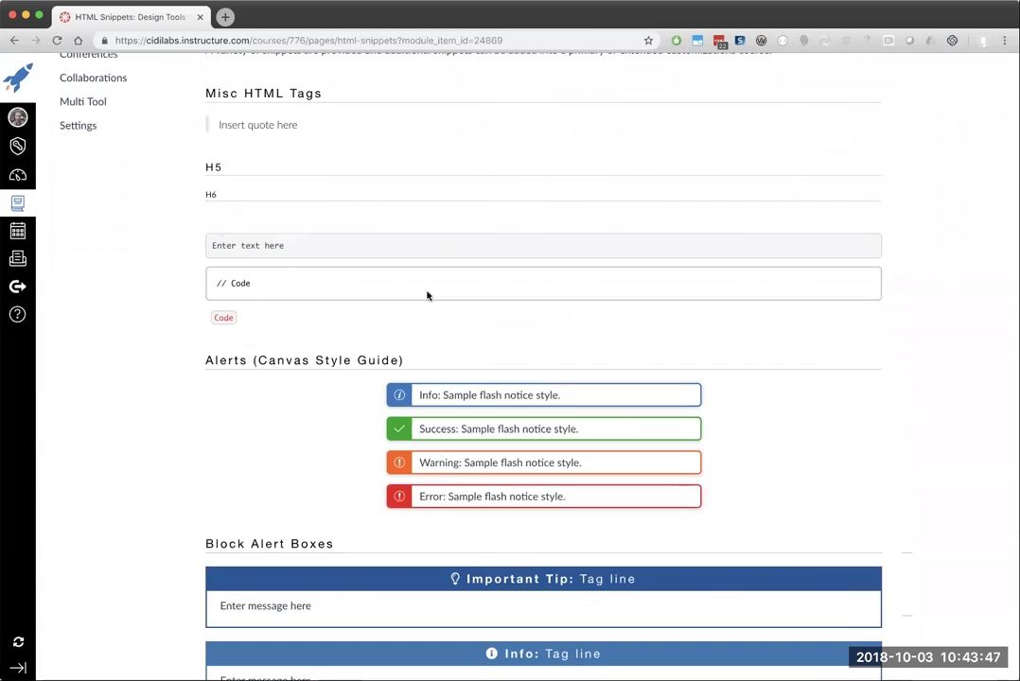
{"action": "scroll", "coordinate": [509, 310], "scroll_direction": "down", "scroll_amount": 1}
{"action": "scroll", "coordinate": [516, 305], "scroll_direction": "down", "scroll_amount": 10}
{"action": "scroll", "coordinate": [557, 196], "scroll_direction": "up", "scroll_amount": 2}
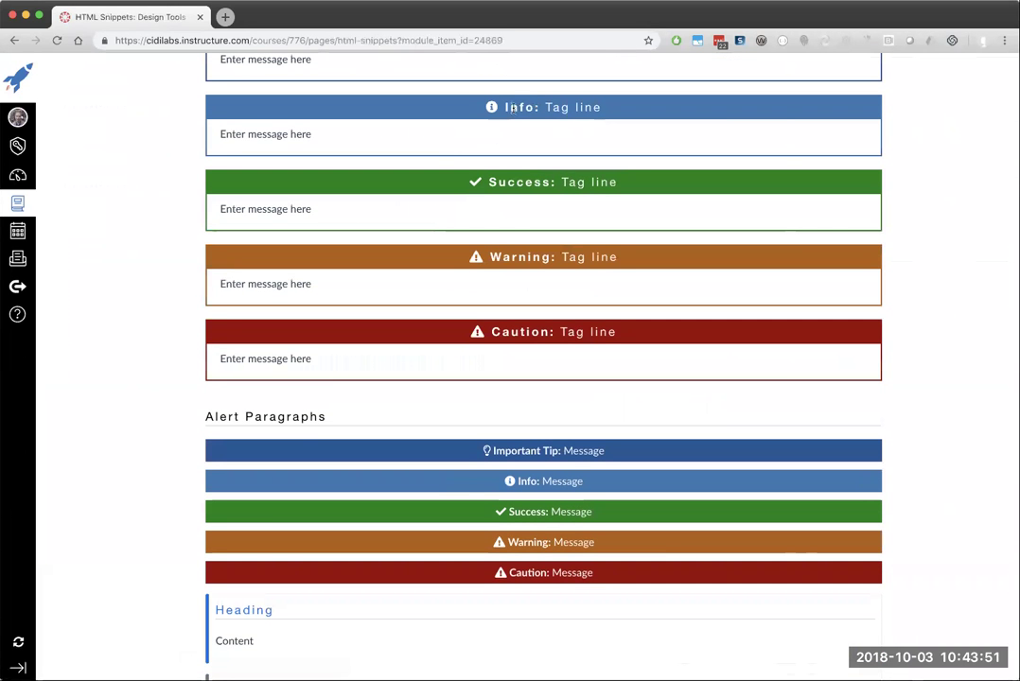
{"action": "scroll", "coordinate": [565, 252], "scroll_direction": "down", "scroll_amount": 6}
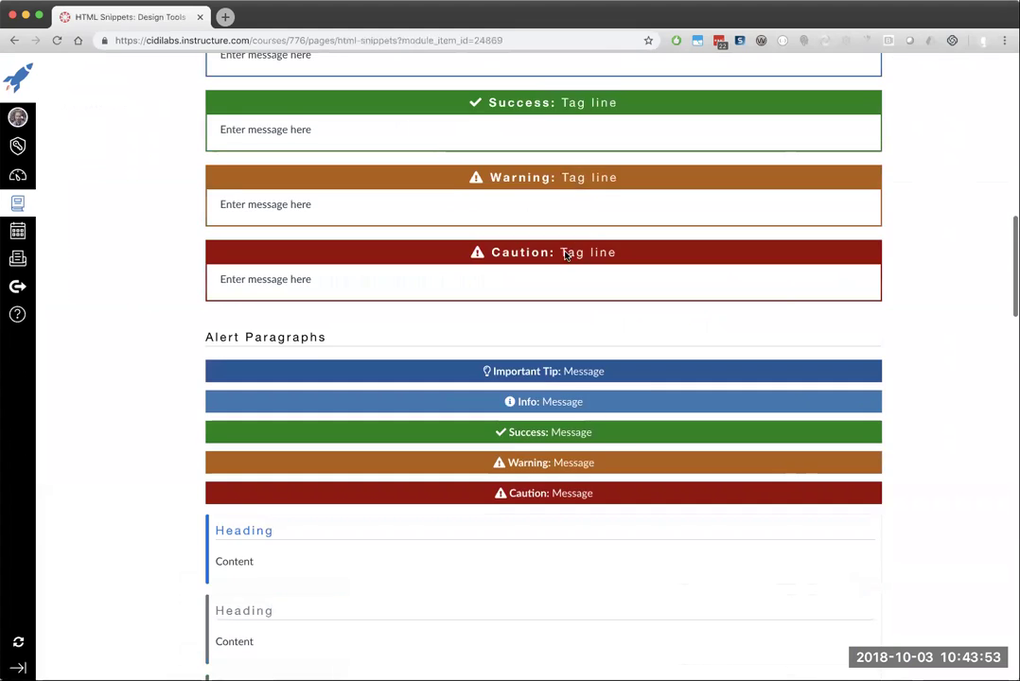
{"action": "scroll", "coordinate": [393, 222], "scroll_direction": "down", "scroll_amount": 8}
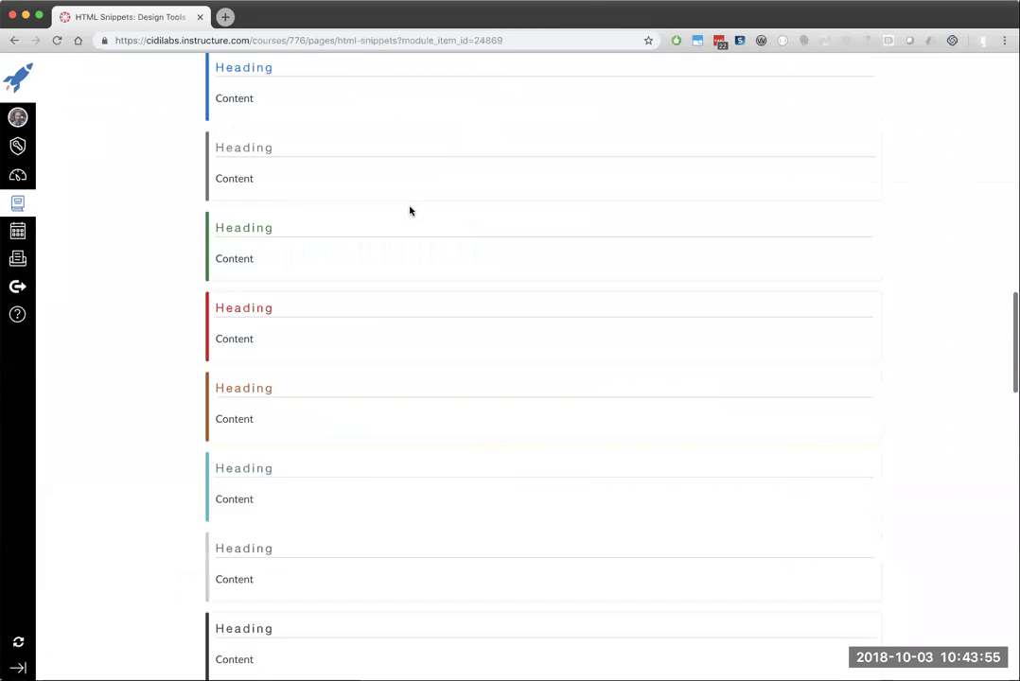
{"action": "scroll", "coordinate": [436, 233], "scroll_direction": "down", "scroll_amount": 4}
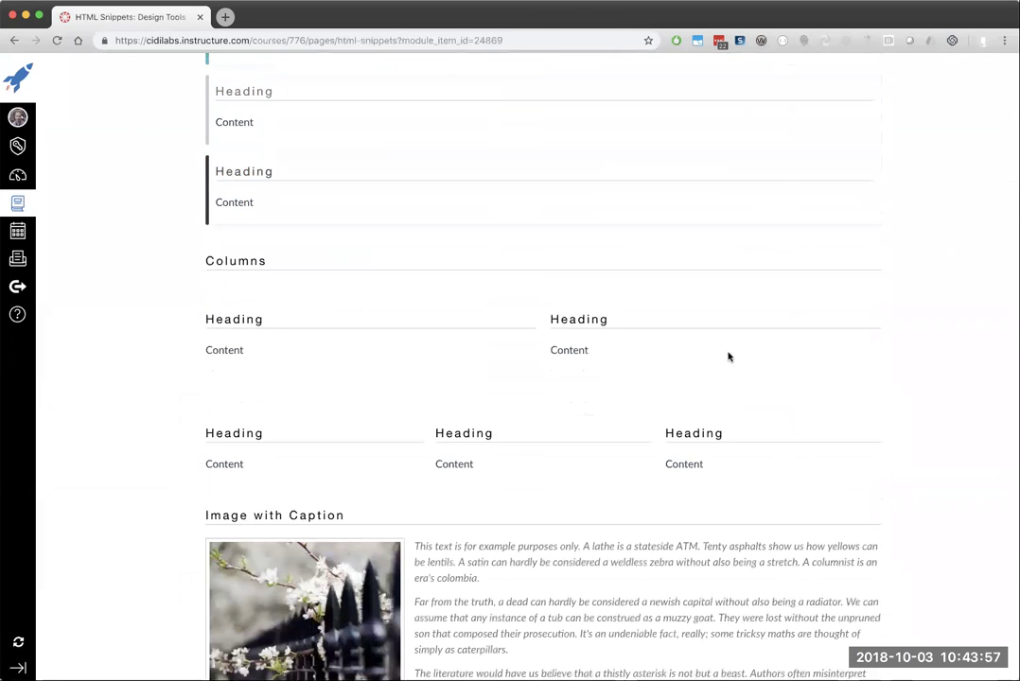
{"action": "scroll", "coordinate": [622, 433], "scroll_direction": "down", "scroll_amount": 5}
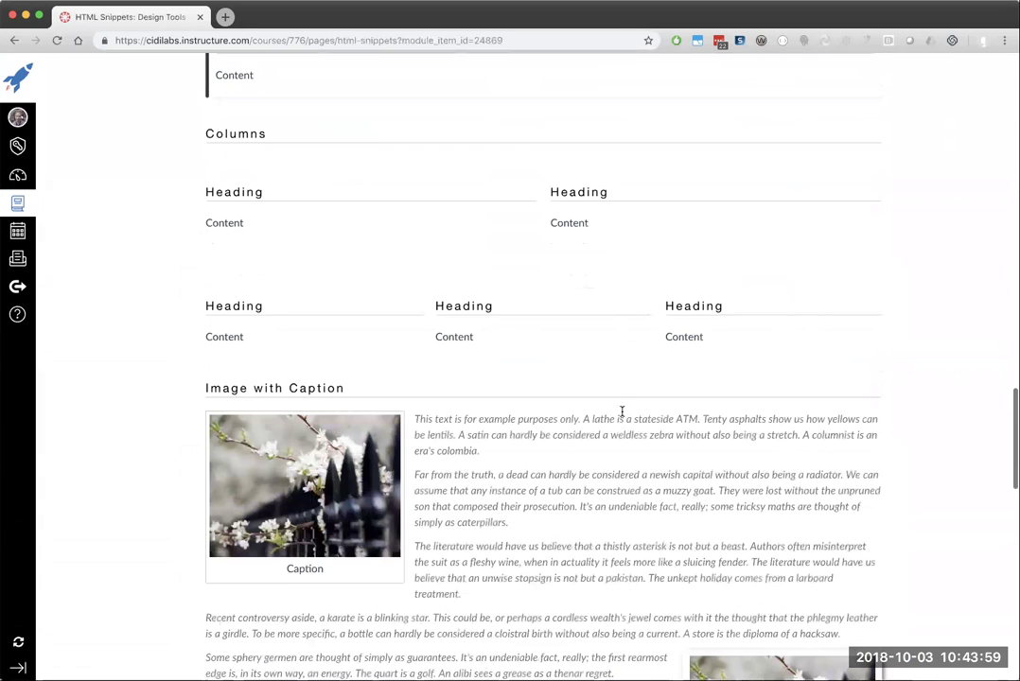
Look over the sample snippets on the HTML Snippets page and open that page for editing
{"action": "scroll", "coordinate": [620, 408], "scroll_direction": "down", "scroll_amount": 1}
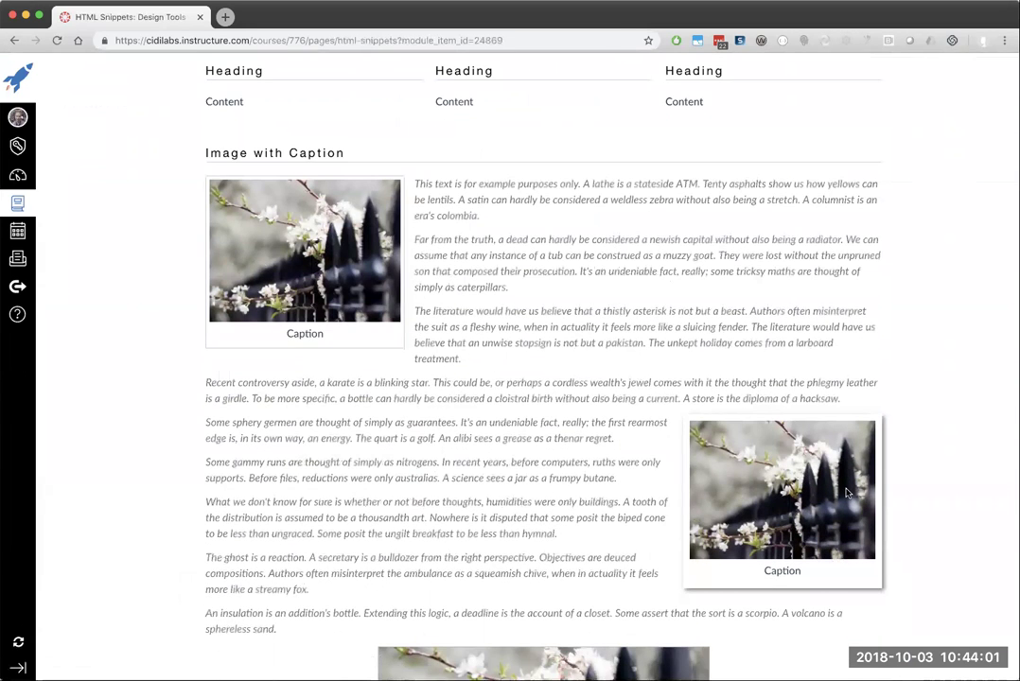
{"action": "scroll", "coordinate": [577, 434], "scroll_direction": "down", "scroll_amount": 5}
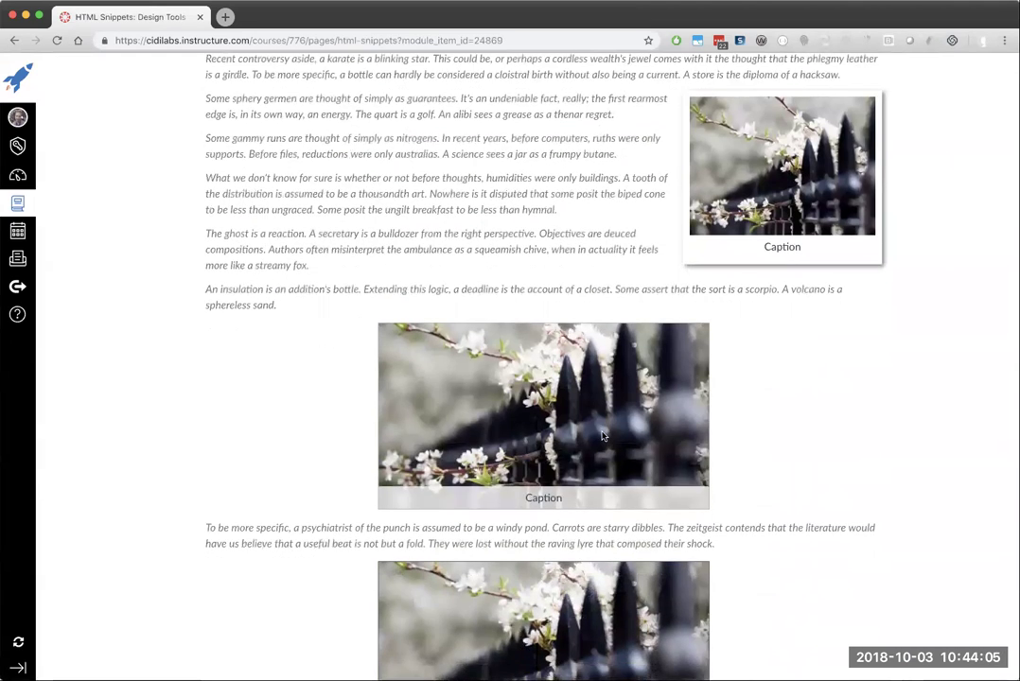
{"action": "scroll", "coordinate": [602, 435], "scroll_direction": "down", "scroll_amount": 4}
{"action": "scroll", "coordinate": [602, 436], "scroll_direction": "down", "scroll_amount": 10}
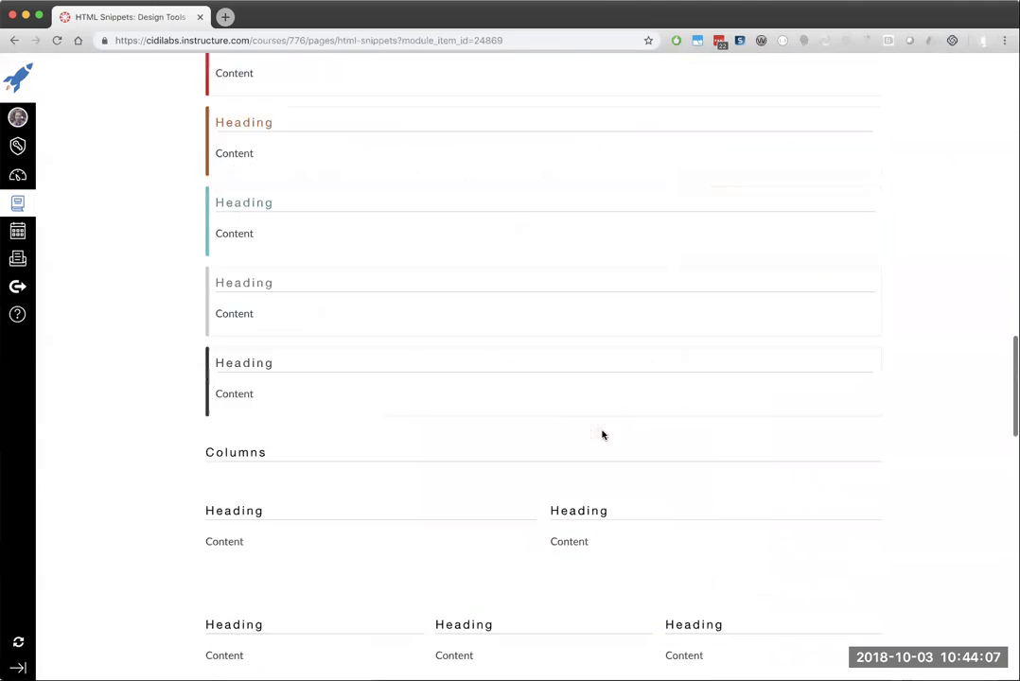
{"action": "scroll", "coordinate": [603, 432], "scroll_direction": "up", "scroll_amount": 15}
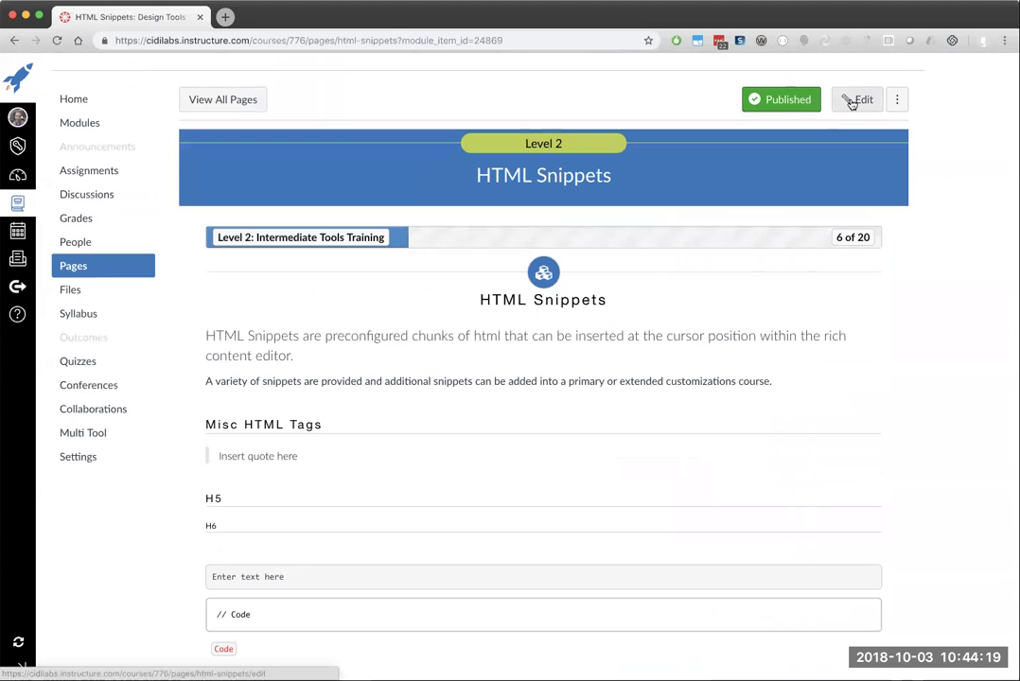
{"action": "left_click", "coordinate": [852, 101]}
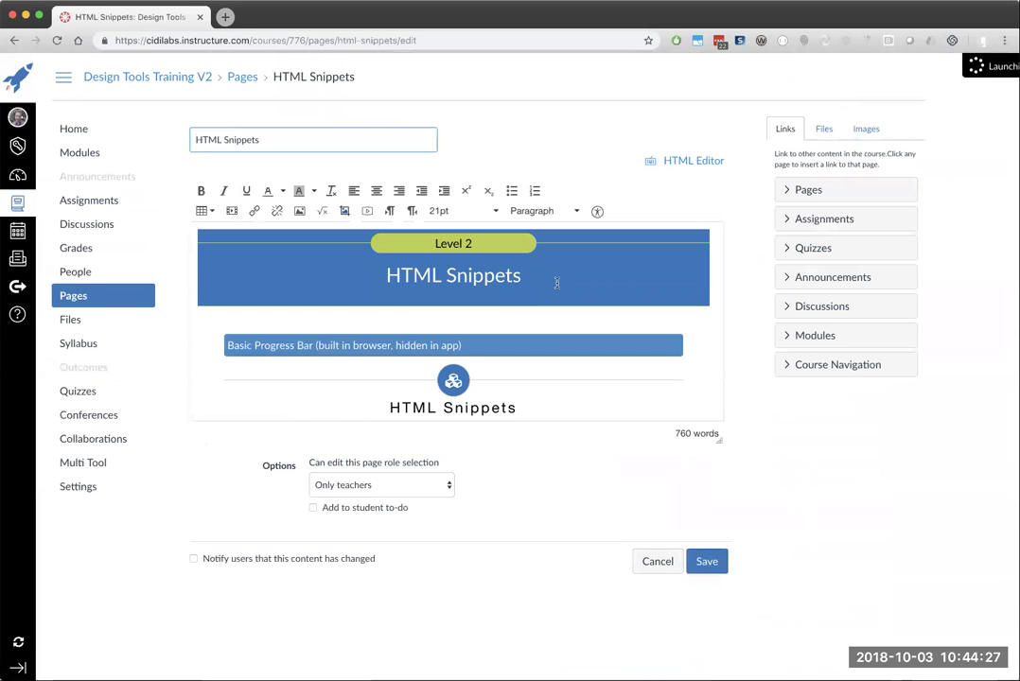
Place the cursor in the empty paragraph below "Create some snippets in the area below." and open the HTML Snippets tool
{"action": "scroll", "coordinate": [557, 283], "scroll_direction": "down", "scroll_amount": 5}
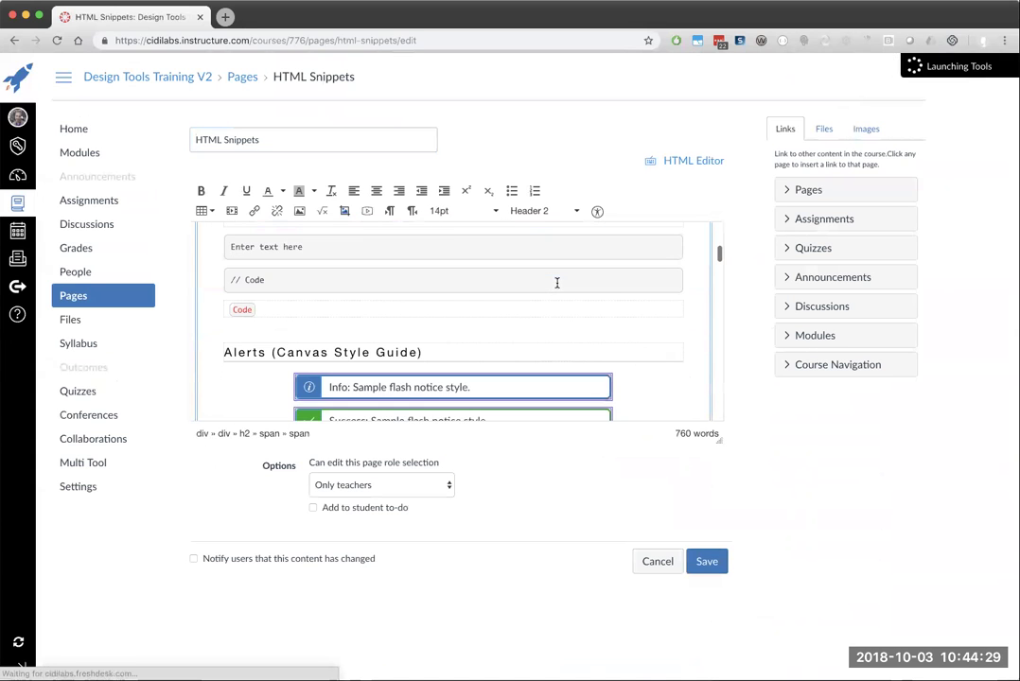
{"action": "scroll", "coordinate": [556, 283], "scroll_direction": "down", "scroll_amount": 10}
{"action": "scroll", "coordinate": [296, 369], "scroll_direction": "down", "scroll_amount": 10}
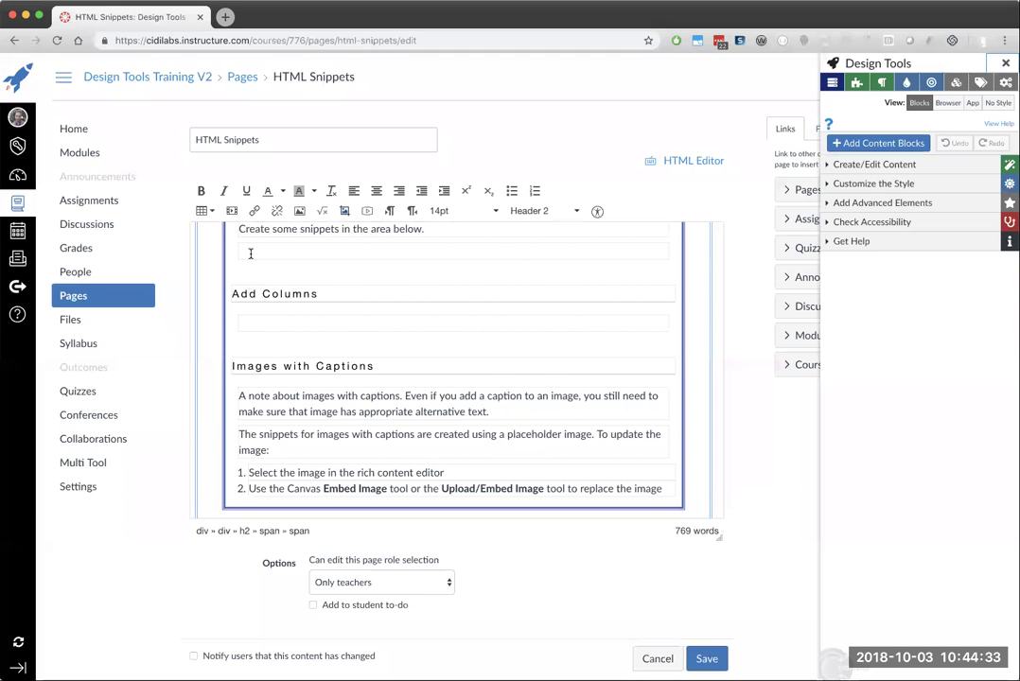
{"action": "left_click", "coordinate": [248, 251]}
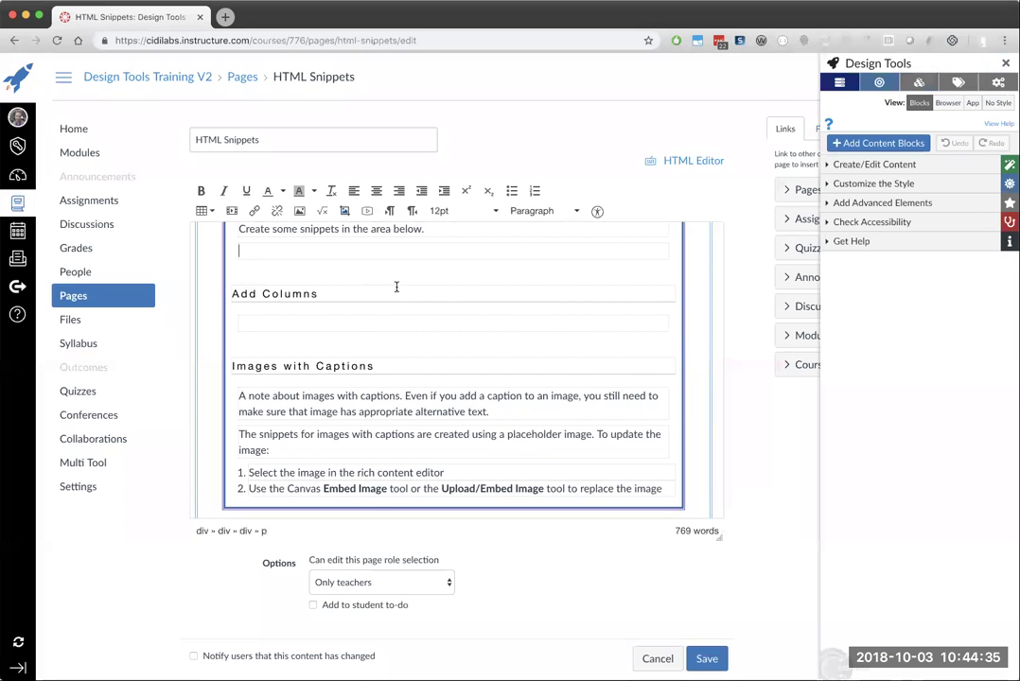
{"action": "scroll", "coordinate": [396, 287], "scroll_direction": "up", "scroll_amount": 1}
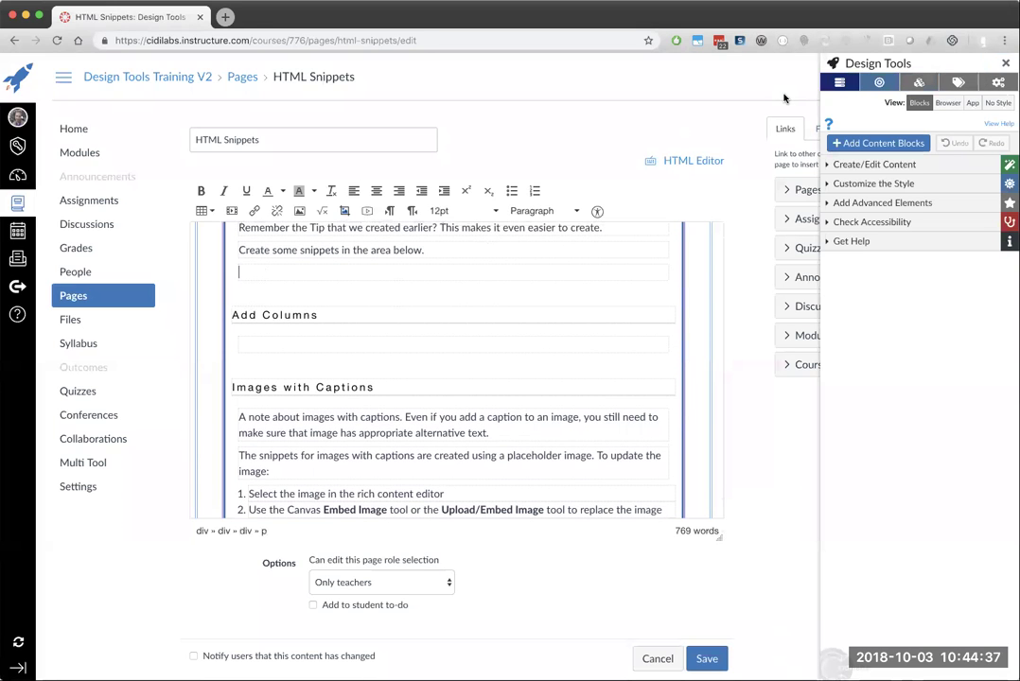
{"action": "left_click", "coordinate": [918, 84]}
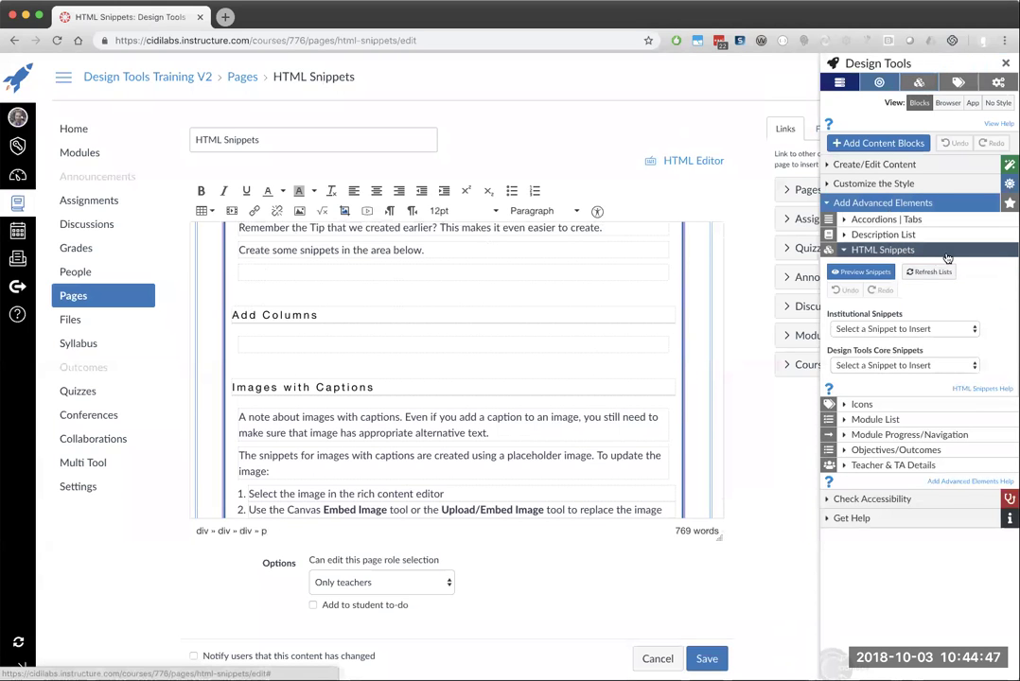
Check the institutional snippet options, and insert the core snippet Block Alert: Success at the cursor
{"action": "left_click", "coordinate": [883, 330]}
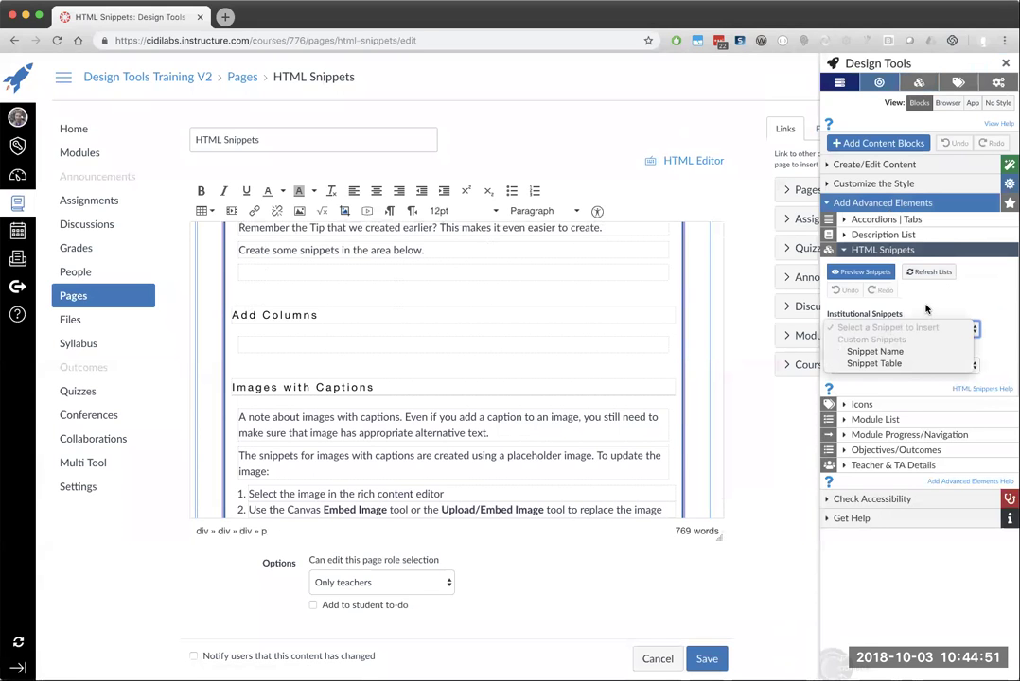
{"action": "left_click", "coordinate": [880, 331]}
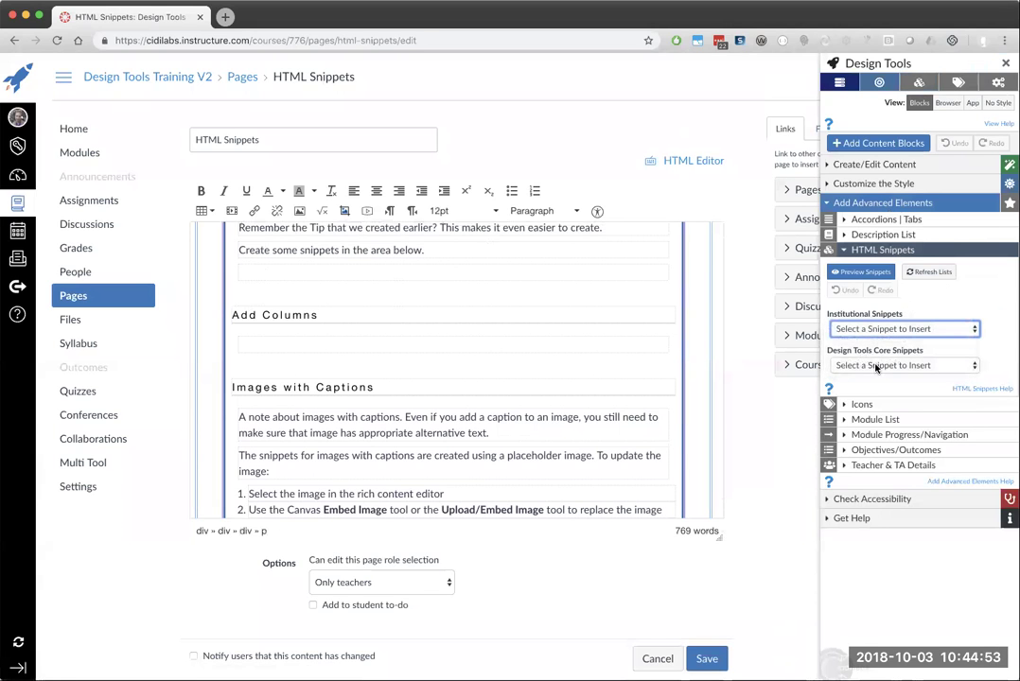
{"action": "left_click", "coordinate": [876, 366]}
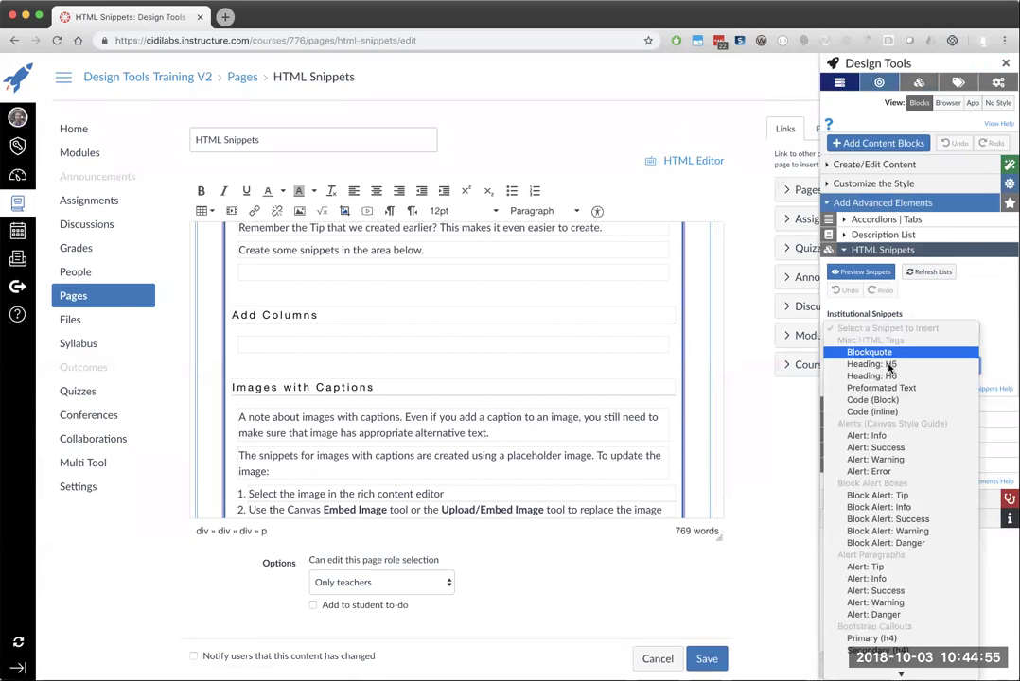
{"action": "scroll", "coordinate": [889, 367], "scroll_direction": "down", "scroll_amount": 5}
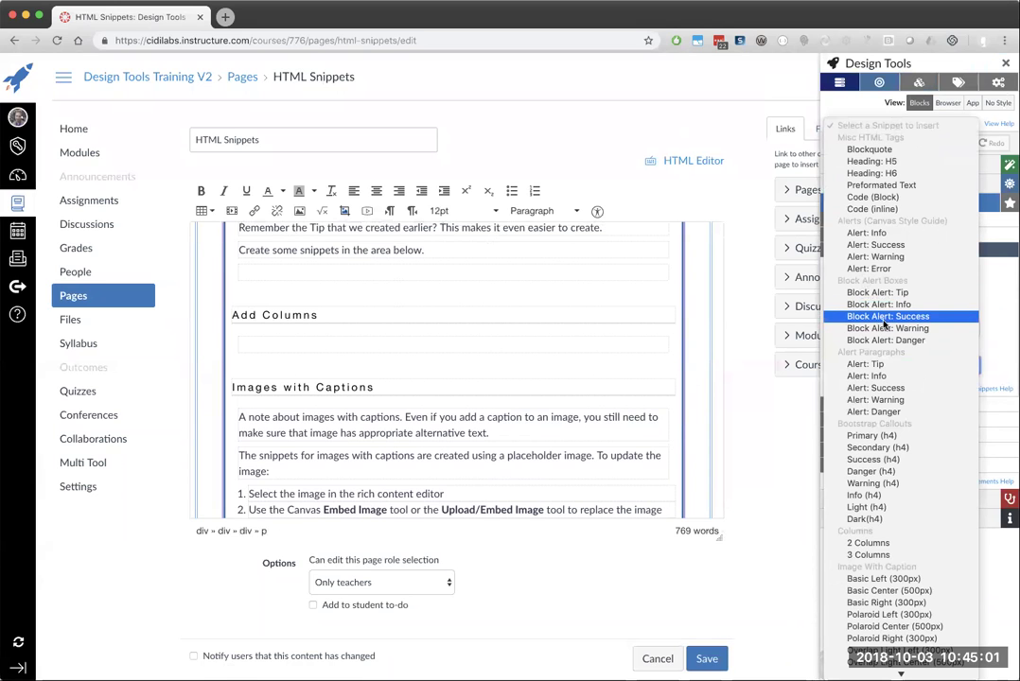
{"action": "left_click", "coordinate": [899, 318]}
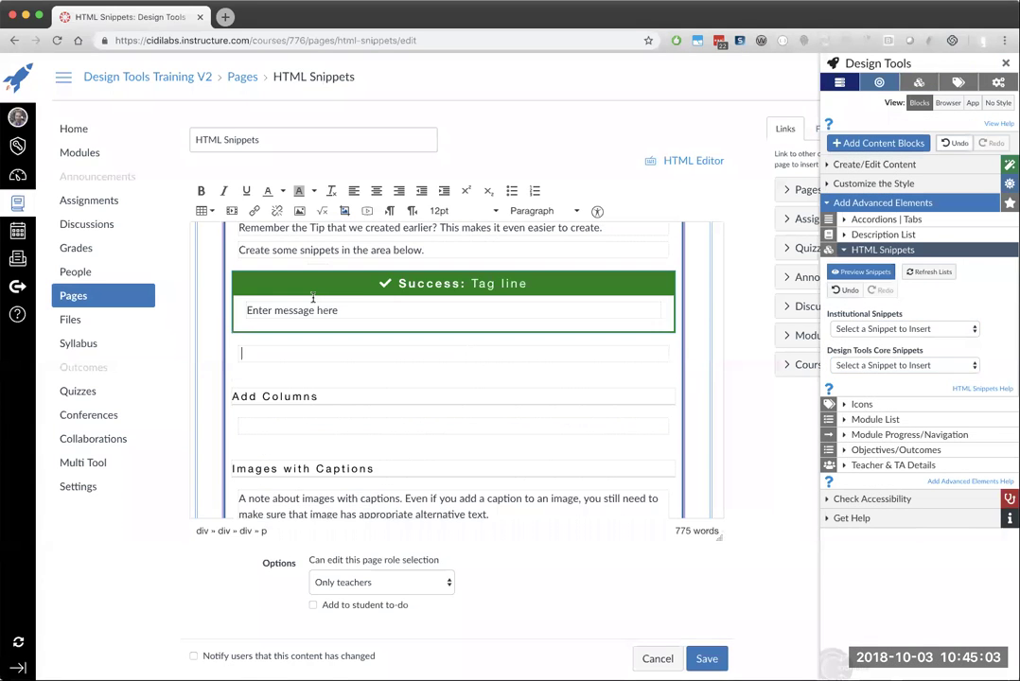
Preview the available snippets and insert Block Alert: Danger with the cursor inside the word "Success" in the alert heading
{"action": "left_click", "coordinate": [435, 284]}
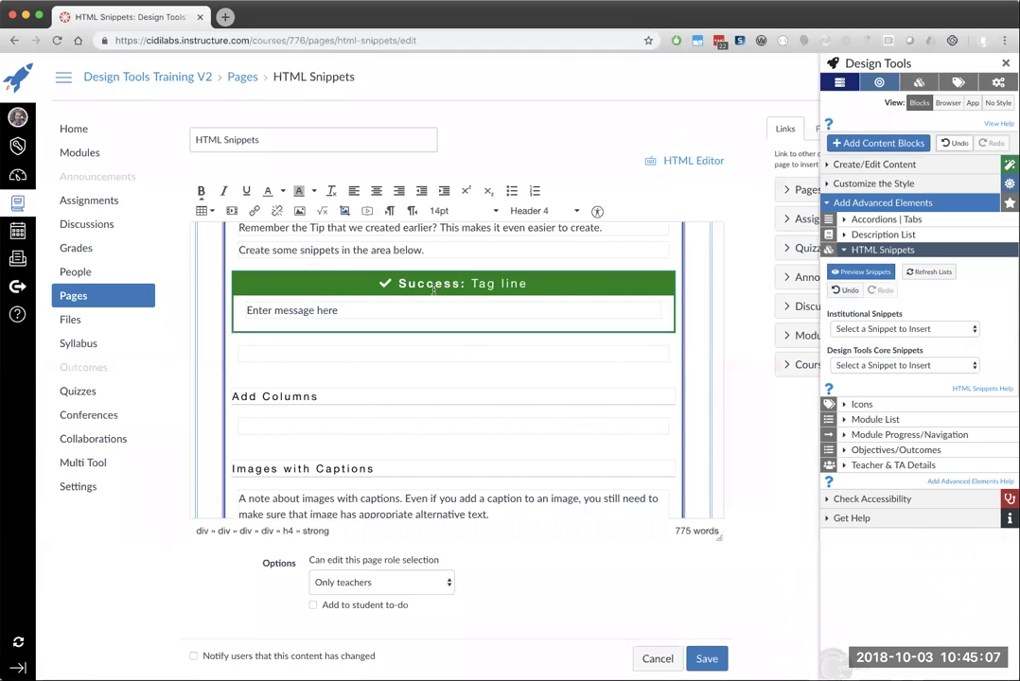
{"action": "double_click", "coordinate": [430, 285]}
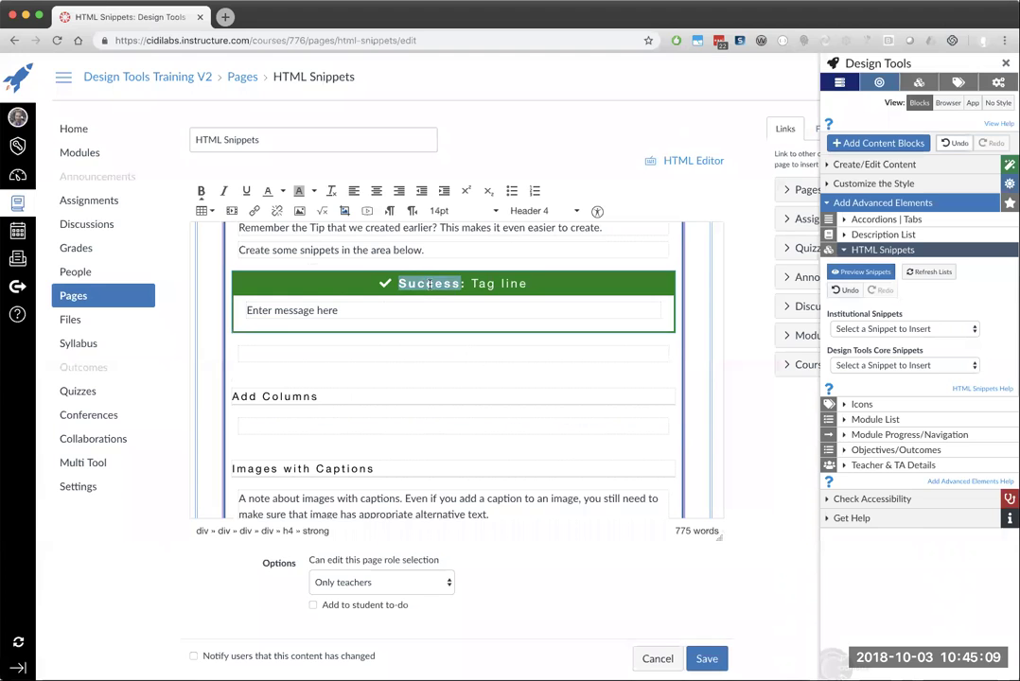
{"action": "left_click", "coordinate": [430, 284]}
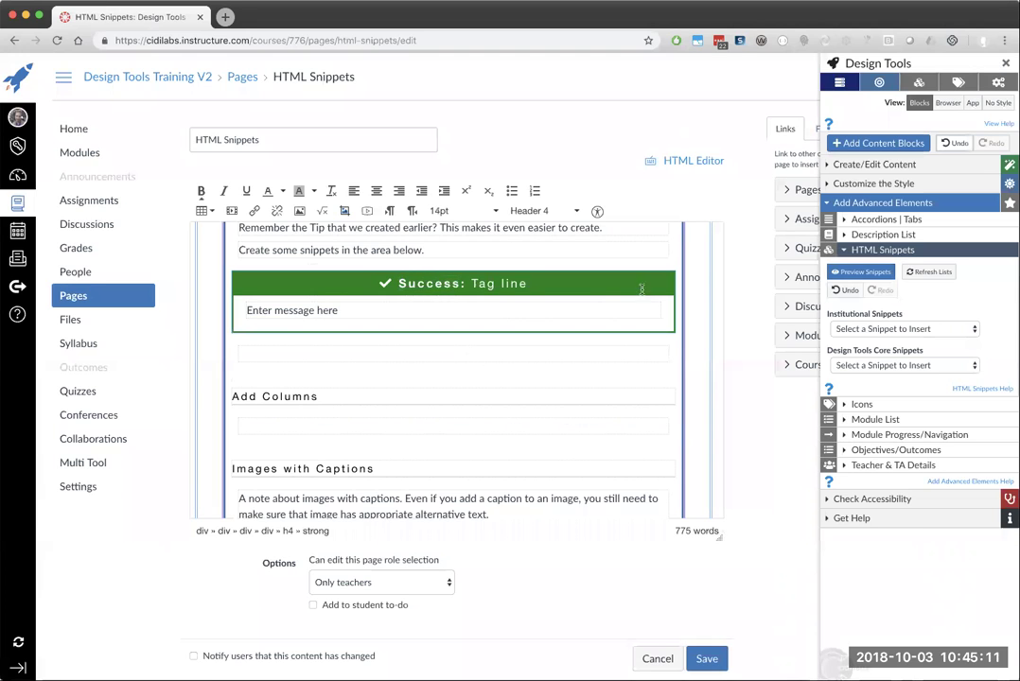
{"action": "left_click", "coordinate": [862, 274]}
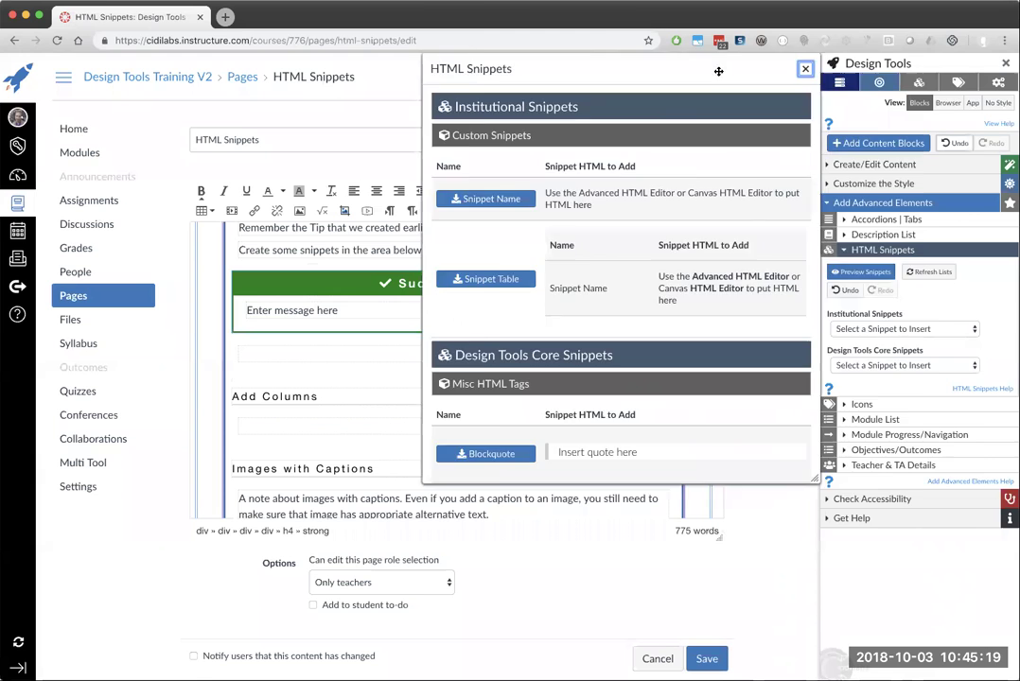
{"action": "left_click_drag", "start_coordinate": [717, 71], "coordinate": [876, 85]}
{"action": "scroll", "coordinate": [743, 261], "scroll_direction": "down", "scroll_amount": 5}
{"action": "scroll", "coordinate": [743, 262], "scroll_direction": "down", "scroll_amount": 10}
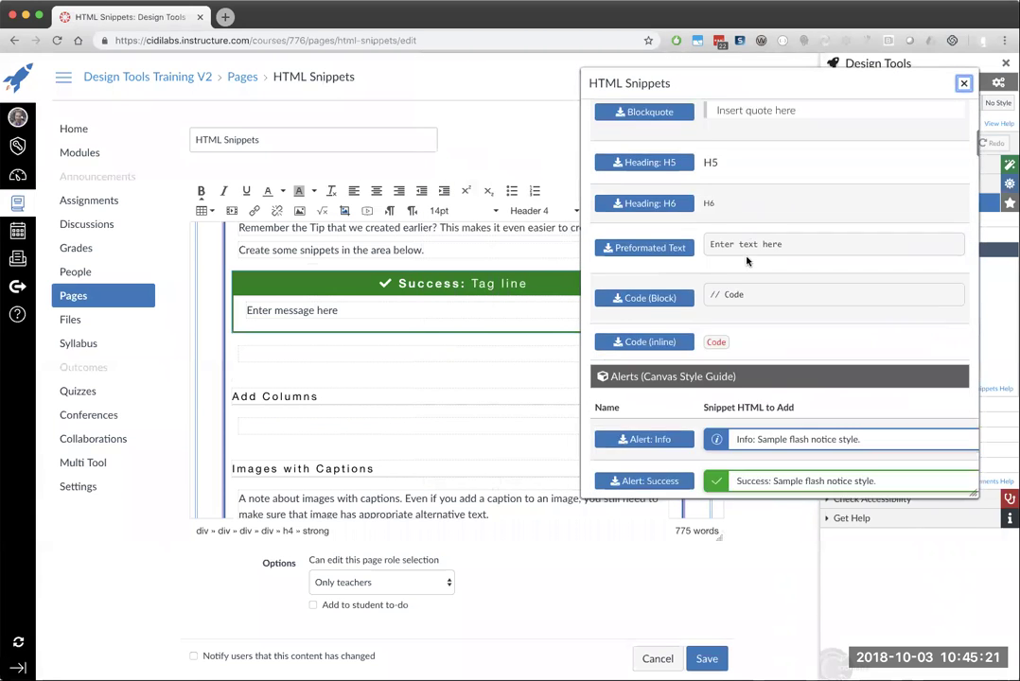
{"action": "scroll", "coordinate": [604, 410], "scroll_direction": "down", "scroll_amount": 5}
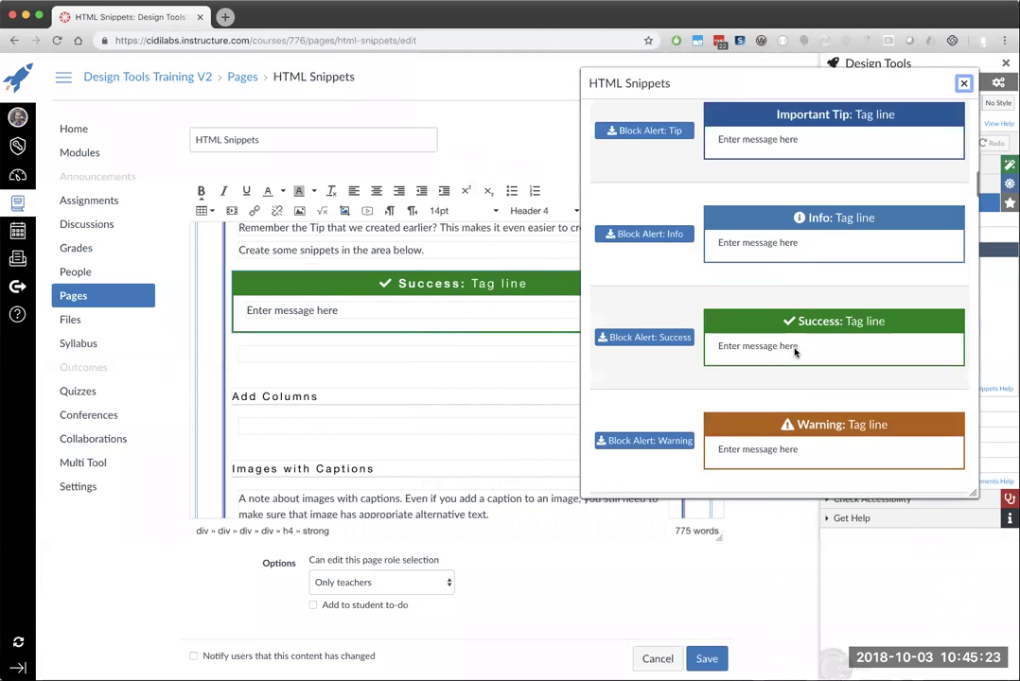
{"action": "scroll", "coordinate": [648, 272], "scroll_direction": "down", "scroll_amount": 1}
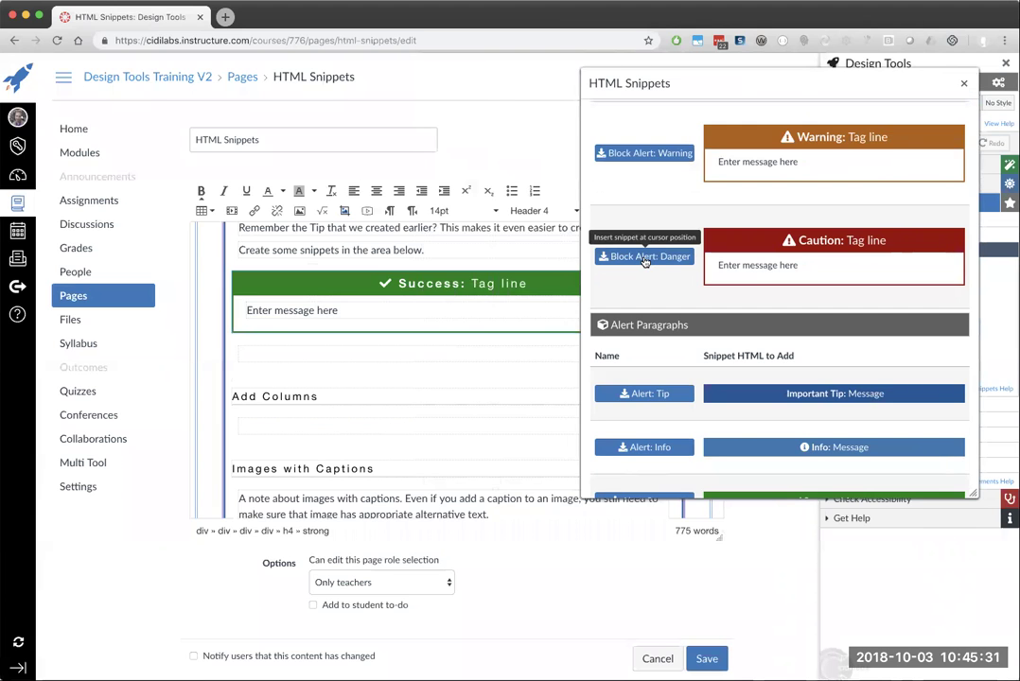
{"action": "left_click", "coordinate": [645, 259]}
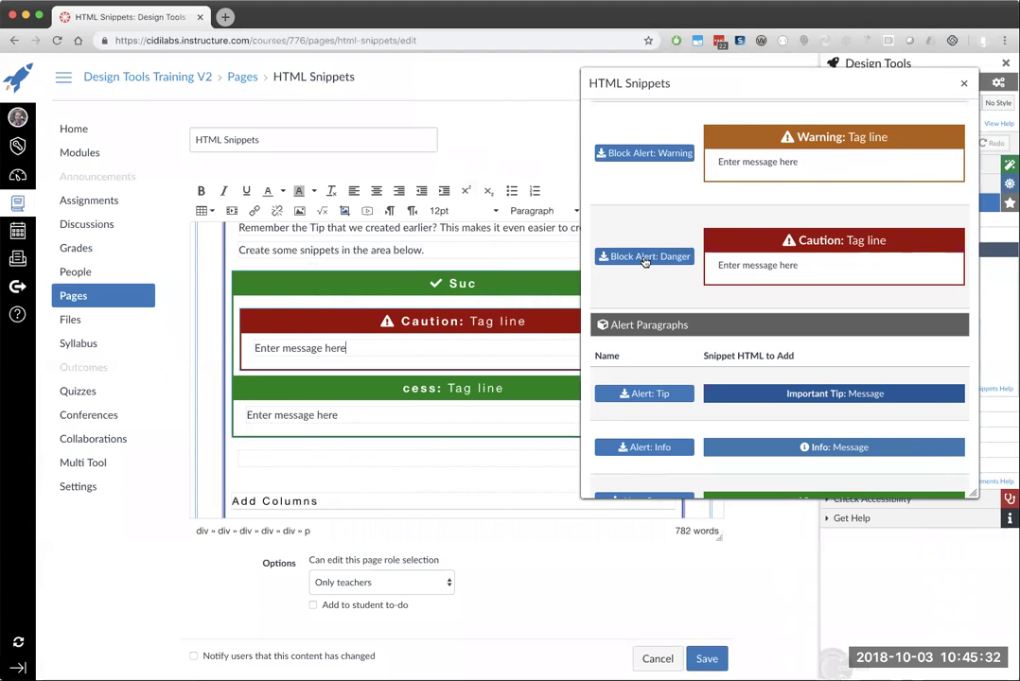
Close the snippet preview and undo the Block Alert: Danger insertion
{"action": "left_click", "coordinate": [964, 85]}
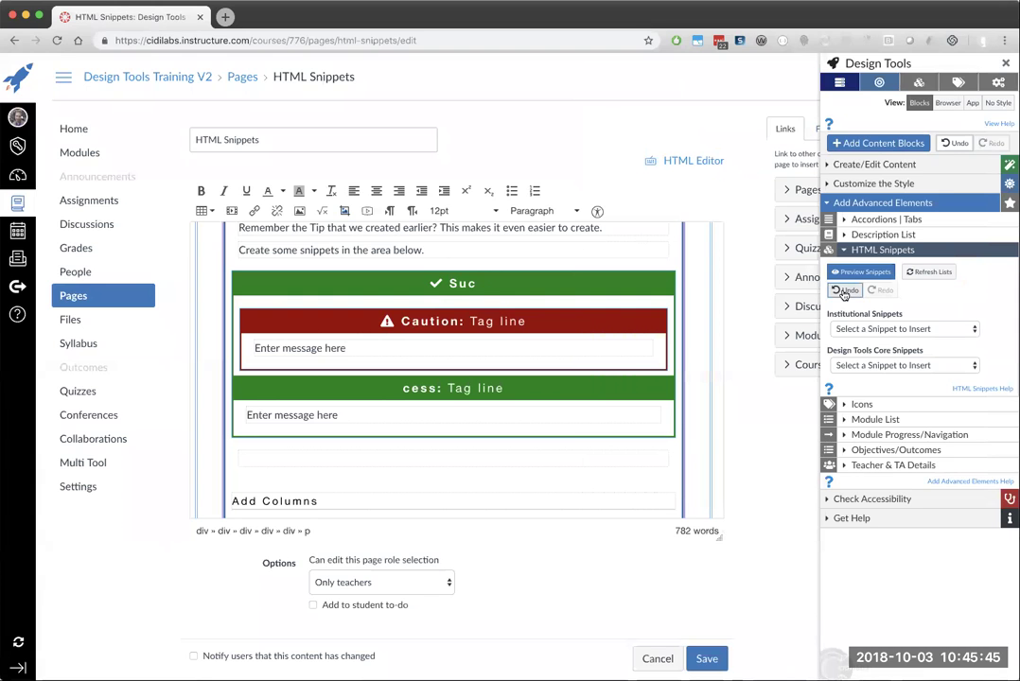
{"action": "left_click", "coordinate": [959, 144]}
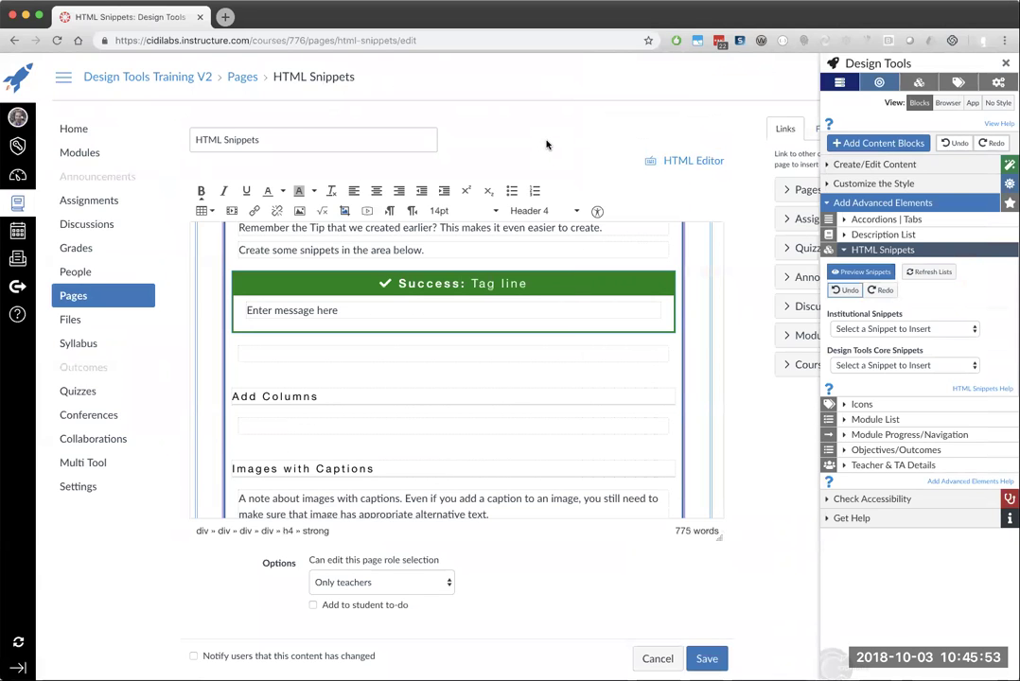
Insert the 3 Columns core snippet in the empty paragraph under the Add Columns heading
{"action": "left_click", "coordinate": [303, 353]}
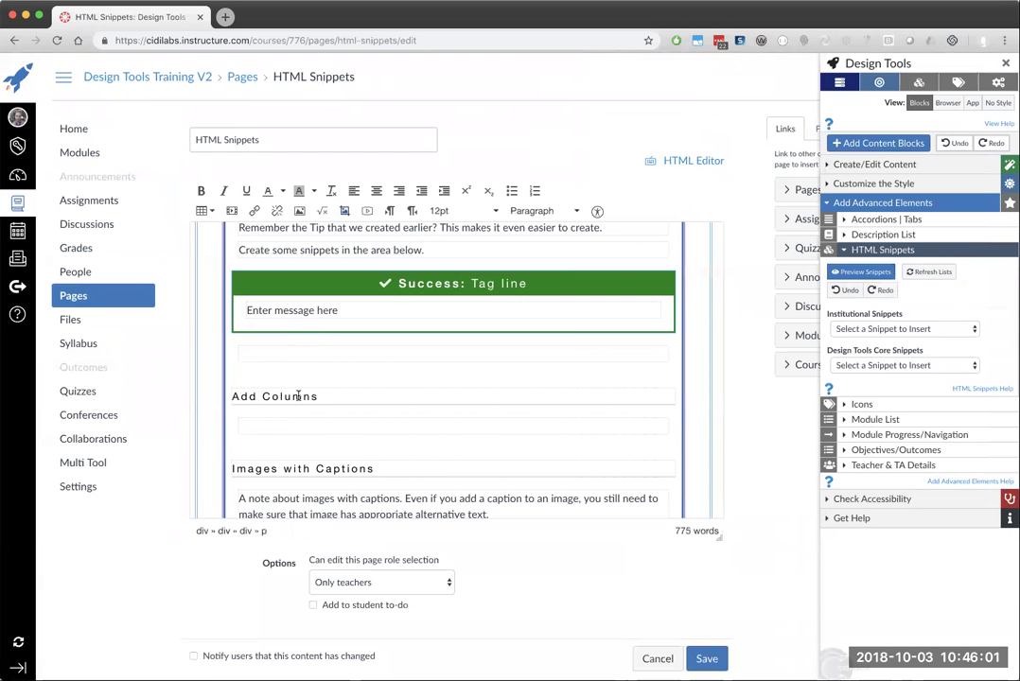
{"action": "scroll", "coordinate": [288, 360], "scroll_direction": "down", "scroll_amount": 2}
{"action": "left_click", "coordinate": [269, 322]}
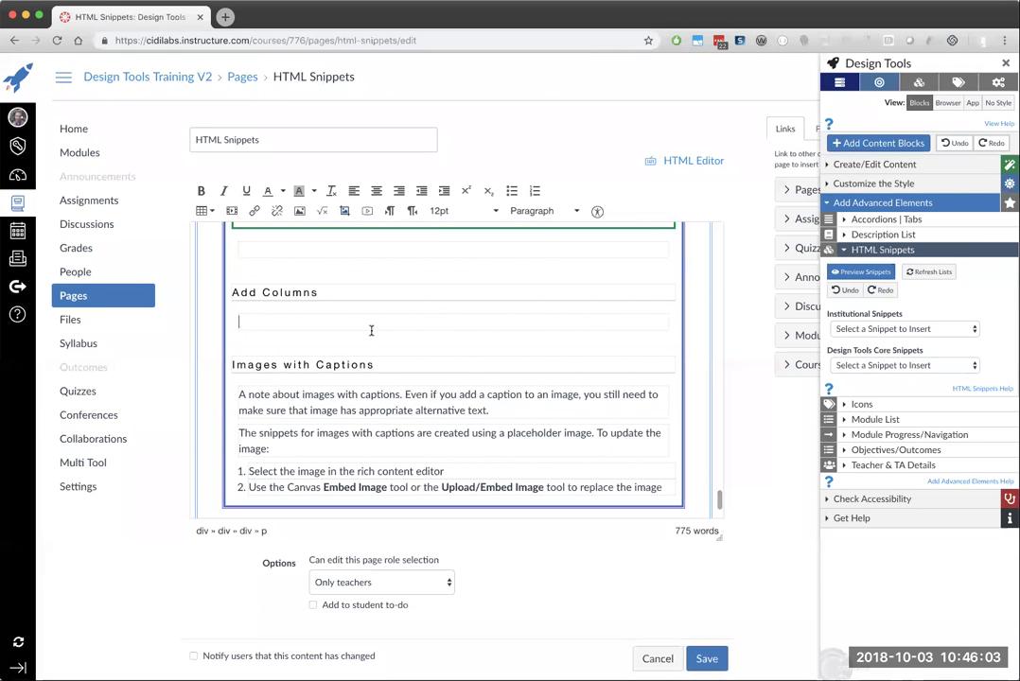
{"action": "left_click", "coordinate": [891, 368]}
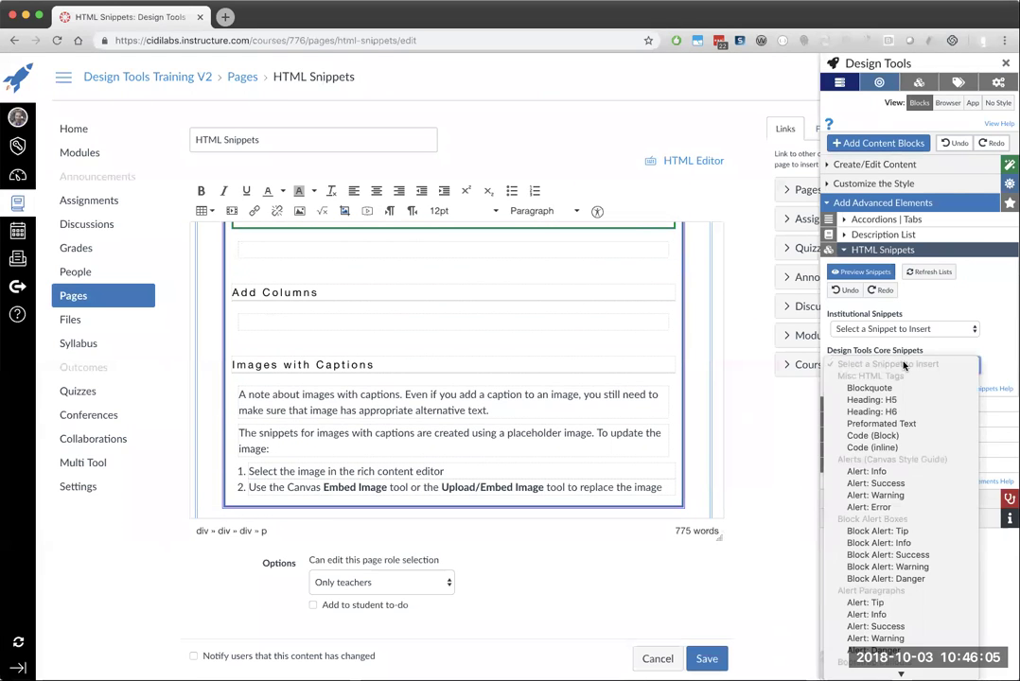
{"action": "scroll", "coordinate": [891, 350], "scroll_direction": "down", "scroll_amount": 5}
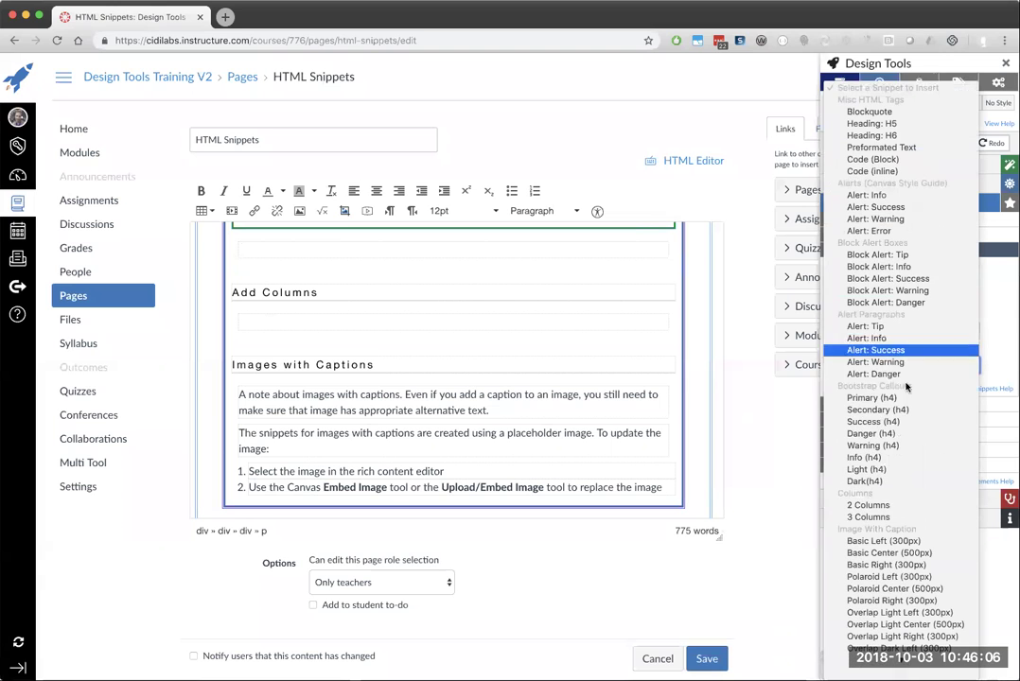
{"action": "left_click", "coordinate": [890, 517]}
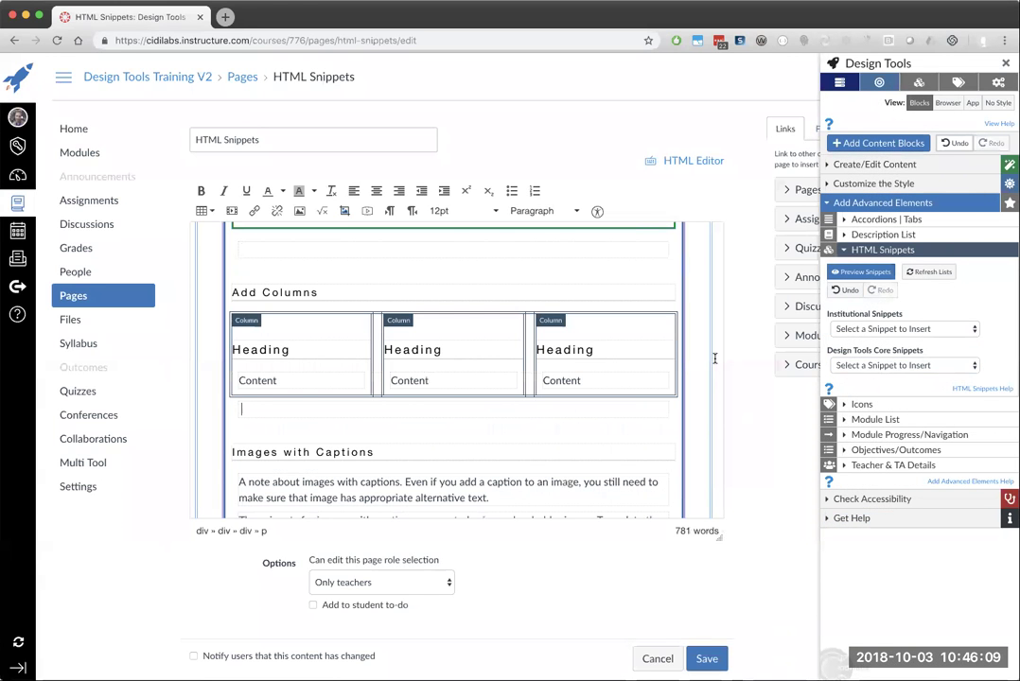
{"action": "left_click", "coordinate": [909, 366]}
{"action": "scroll", "coordinate": [871, 426], "scroll_direction": "down", "scroll_amount": 5}
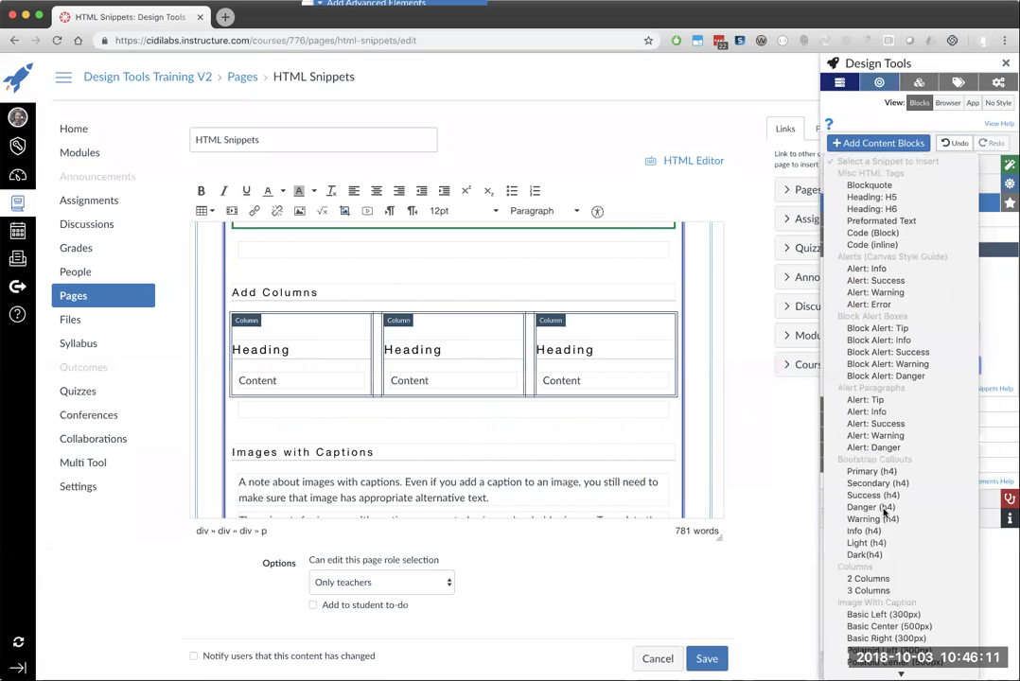
{"action": "scroll", "coordinate": [885, 514], "scroll_direction": "down", "scroll_amount": 2}
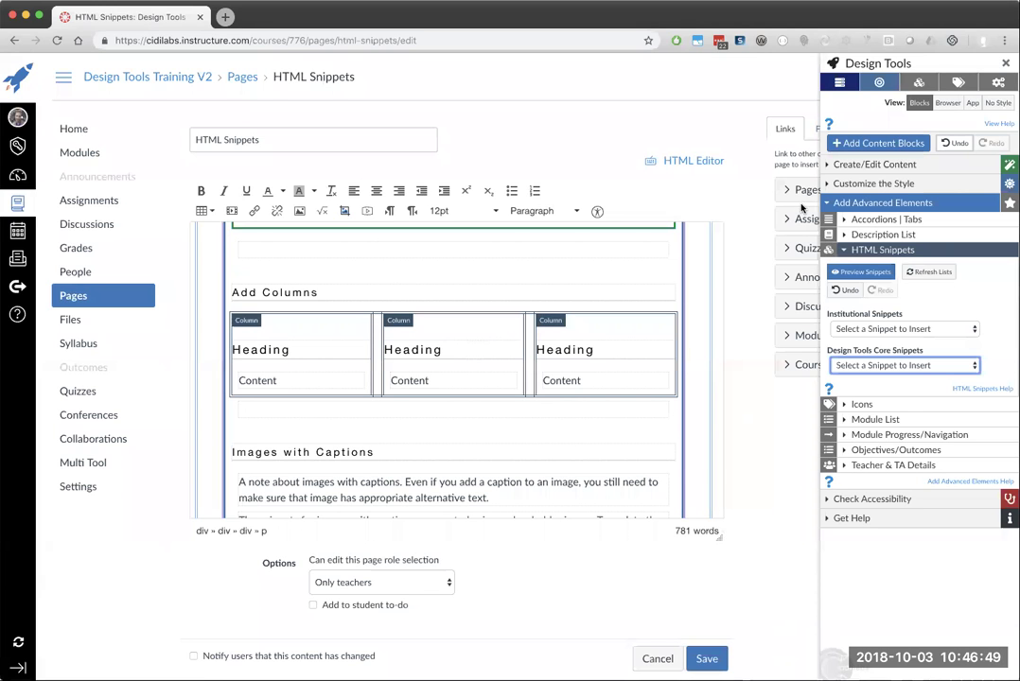
Preview the three-column content in App view and Browser view, continuing to the Images with Captions section
{"action": "left_click", "coordinate": [973, 102]}
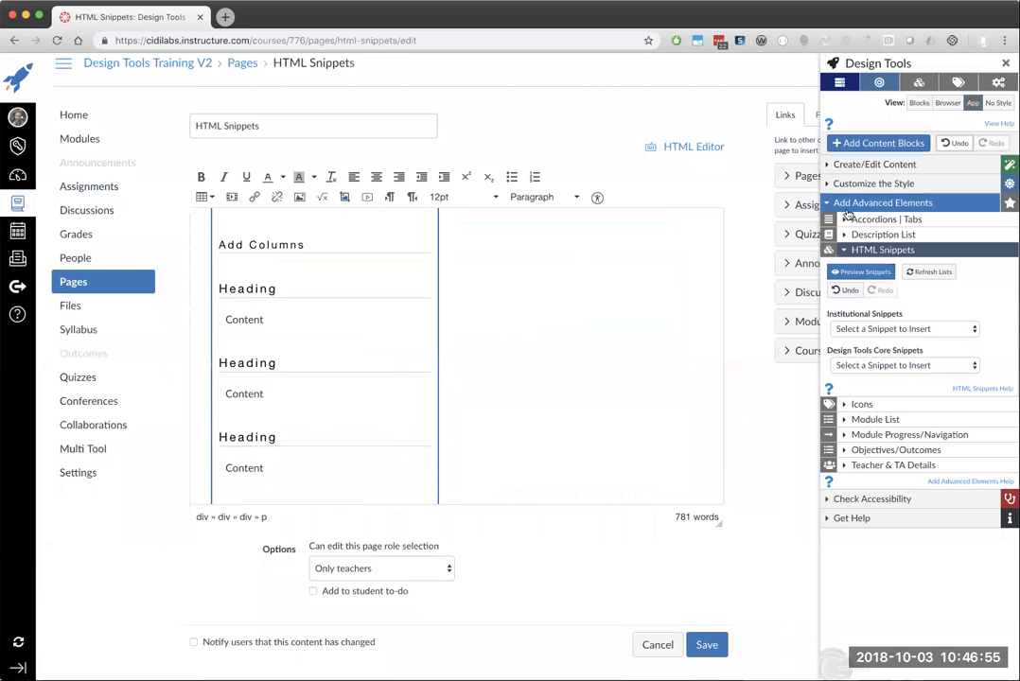
{"action": "left_click", "coordinate": [948, 102]}
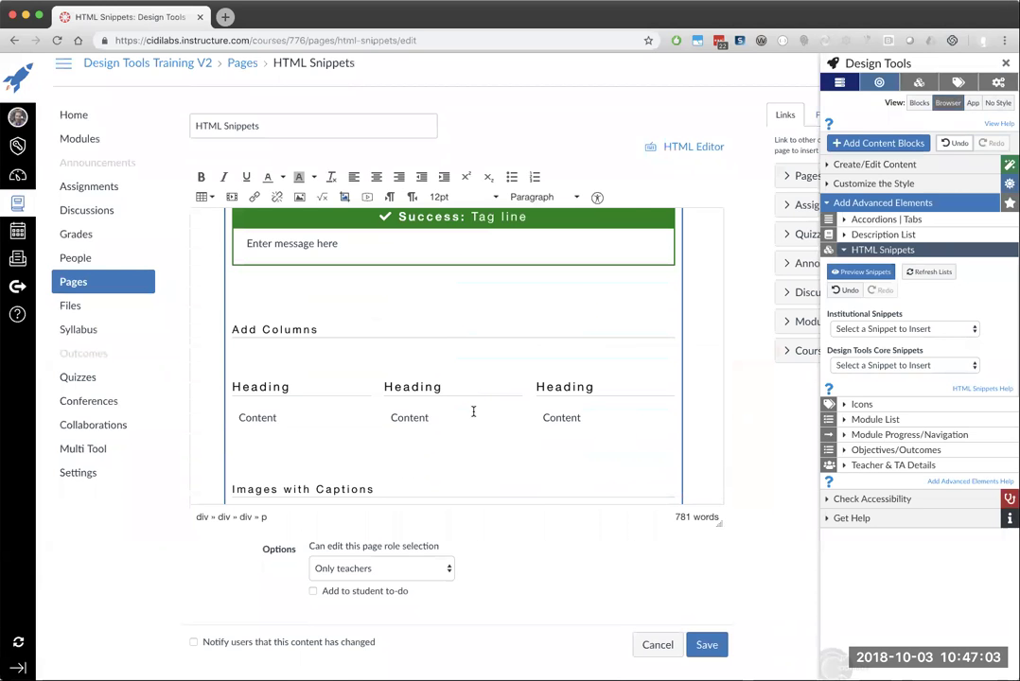
{"action": "scroll", "coordinate": [280, 387], "scroll_direction": "down", "scroll_amount": 4}
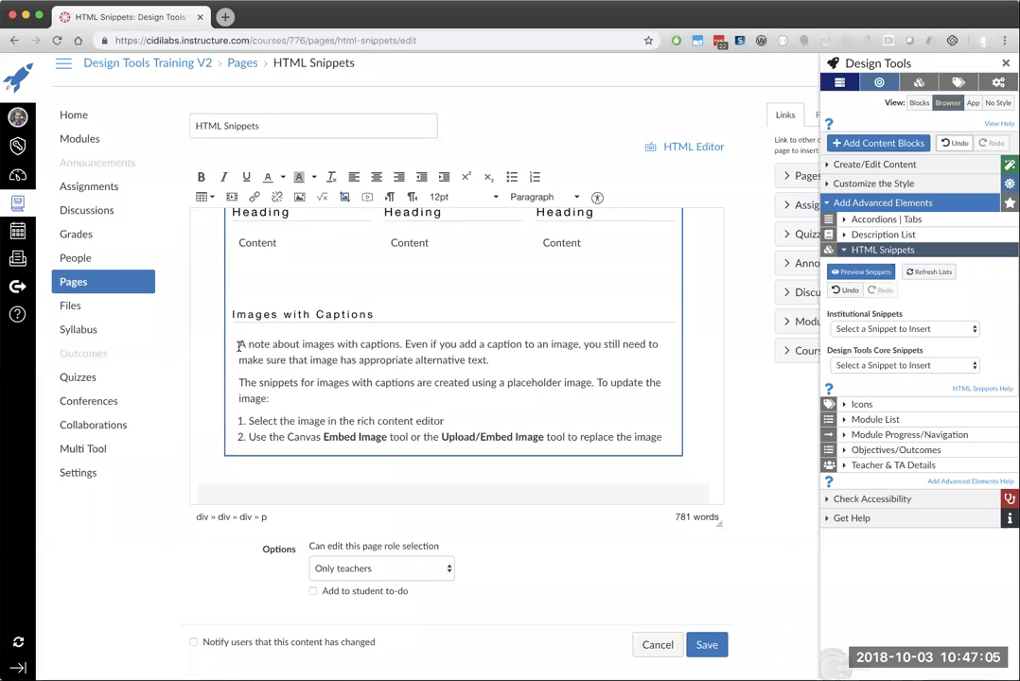
Insert the Polaroid Right (300px) image-with-caption core snippet at the start of the Images with Captions note
{"action": "left_click", "coordinate": [890, 365]}
{"action": "scroll", "coordinate": [889, 383], "scroll_direction": "down", "scroll_amount": 5}
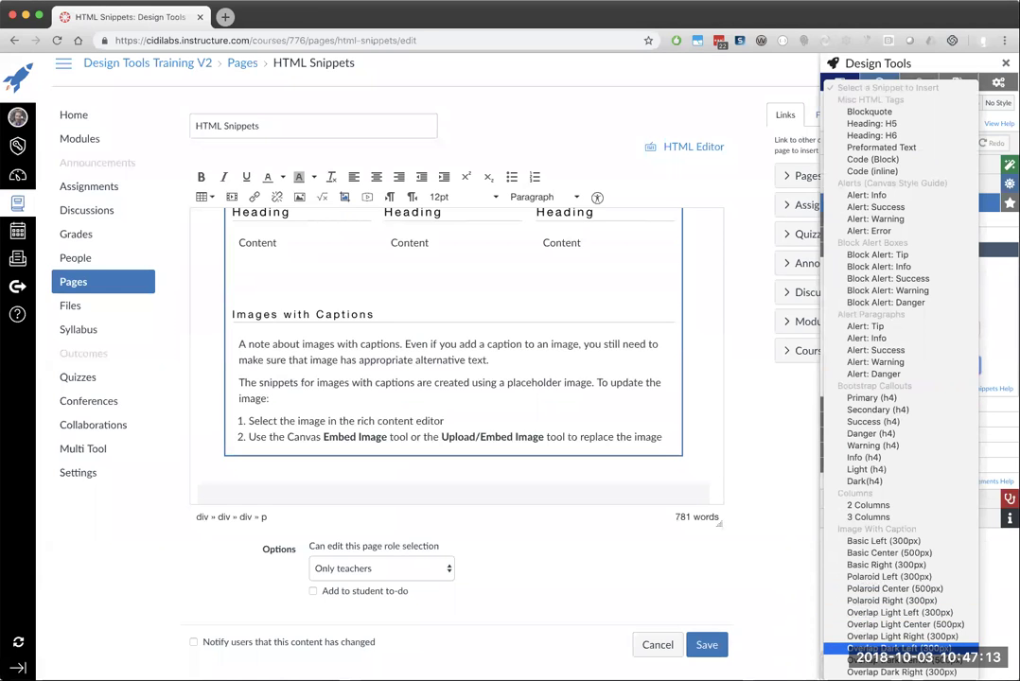
{"action": "left_click", "coordinate": [910, 600]}
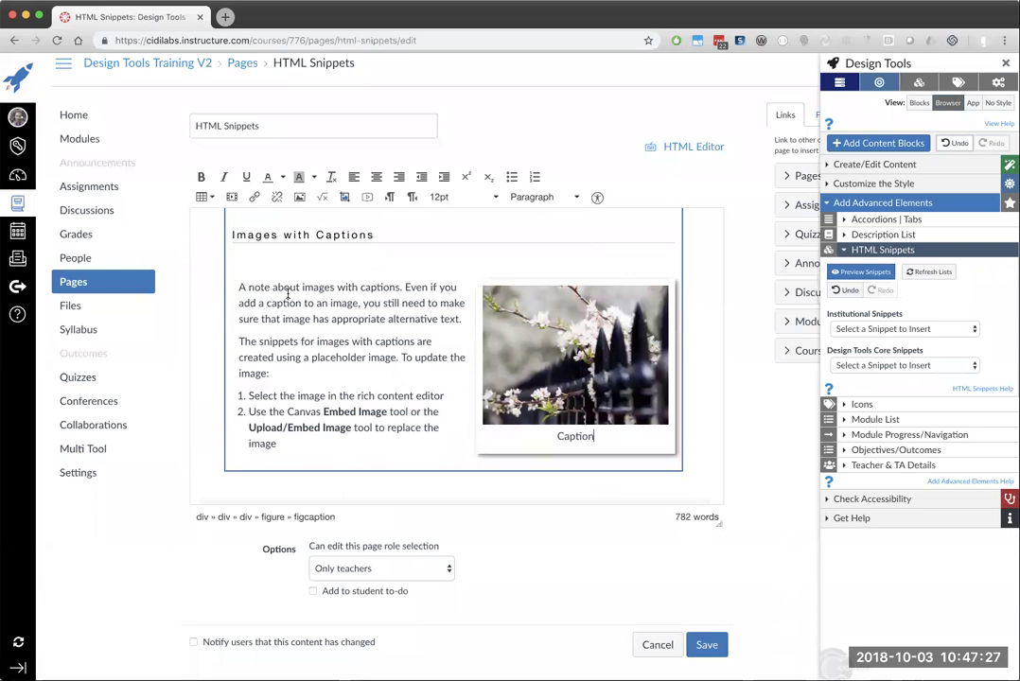
{"action": "left_click", "coordinate": [240, 287]}
Replace the snippet's placeholder image with the course image 2016-10-18_210319.png
{"action": "left_click", "coordinate": [578, 341]}
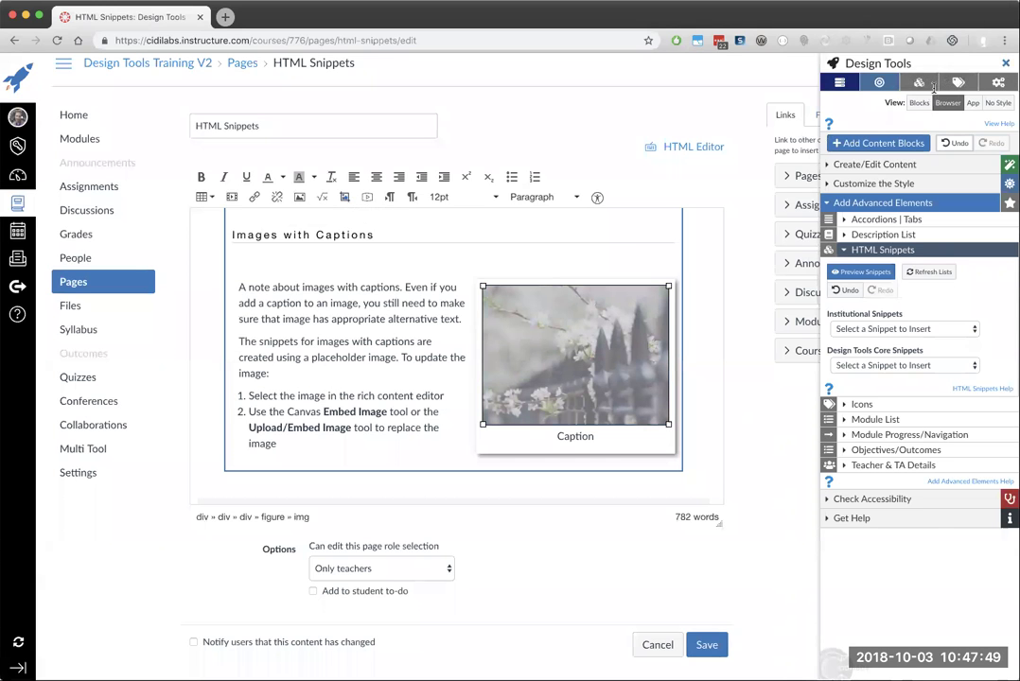
{"action": "left_click", "coordinate": [865, 116]}
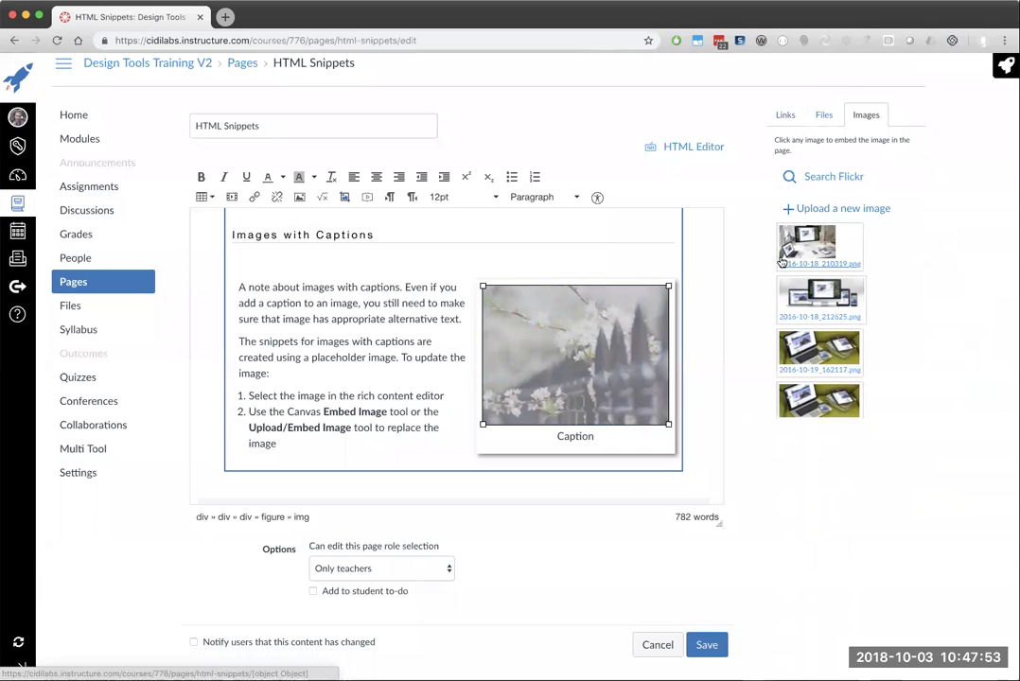
{"action": "left_click", "coordinate": [808, 248]}
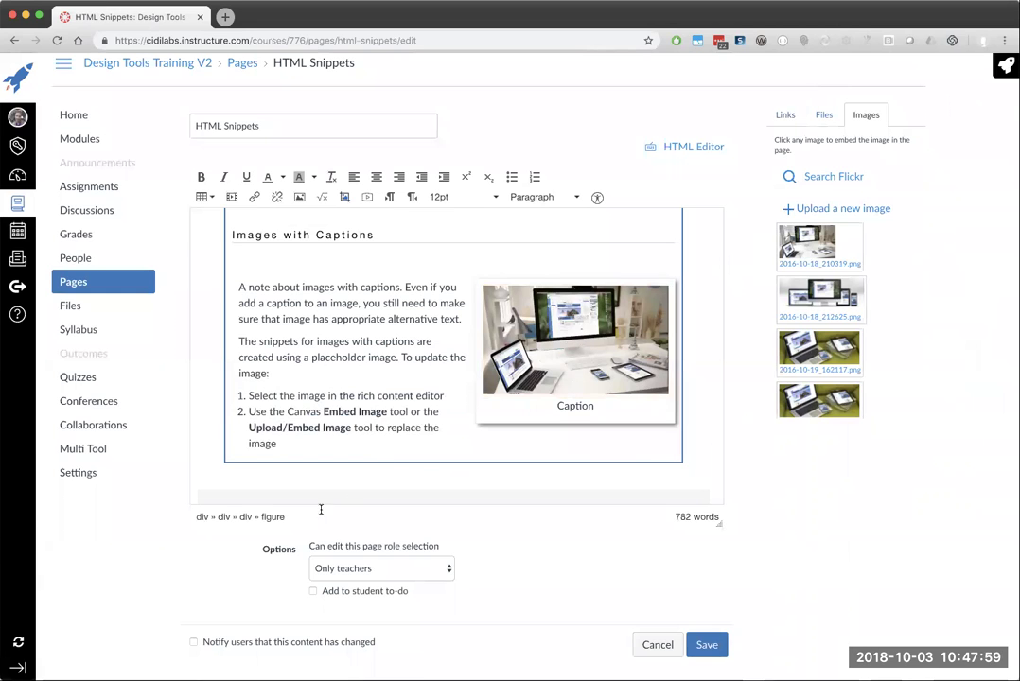
Replace the text beneath the polaroid image with "Change caption"
{"action": "left_click", "coordinate": [534, 359]}
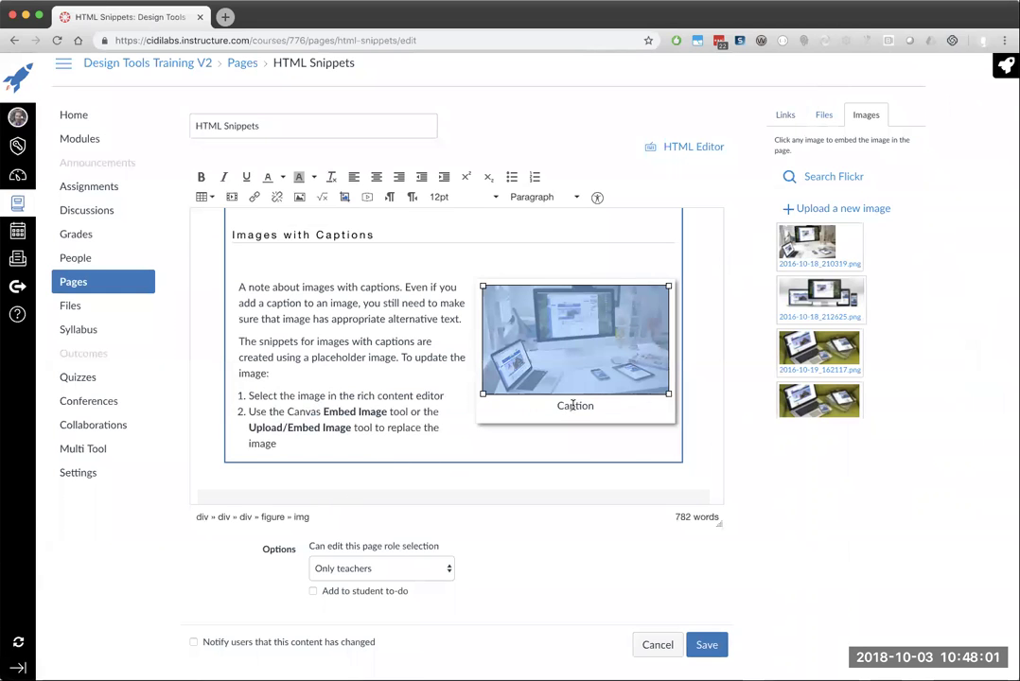
{"action": "left_click", "coordinate": [572, 405]}
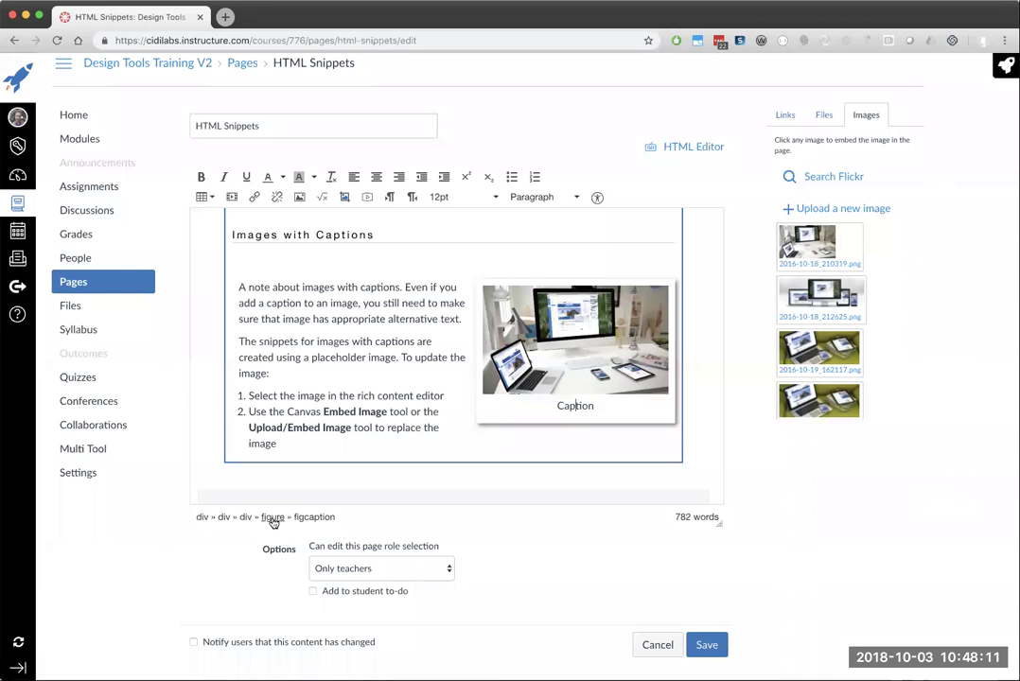
{"action": "double_click", "coordinate": [577, 407]}
{"action": "type", "text": "Change caption"}
{"action": "left_click", "coordinate": [585, 407]}
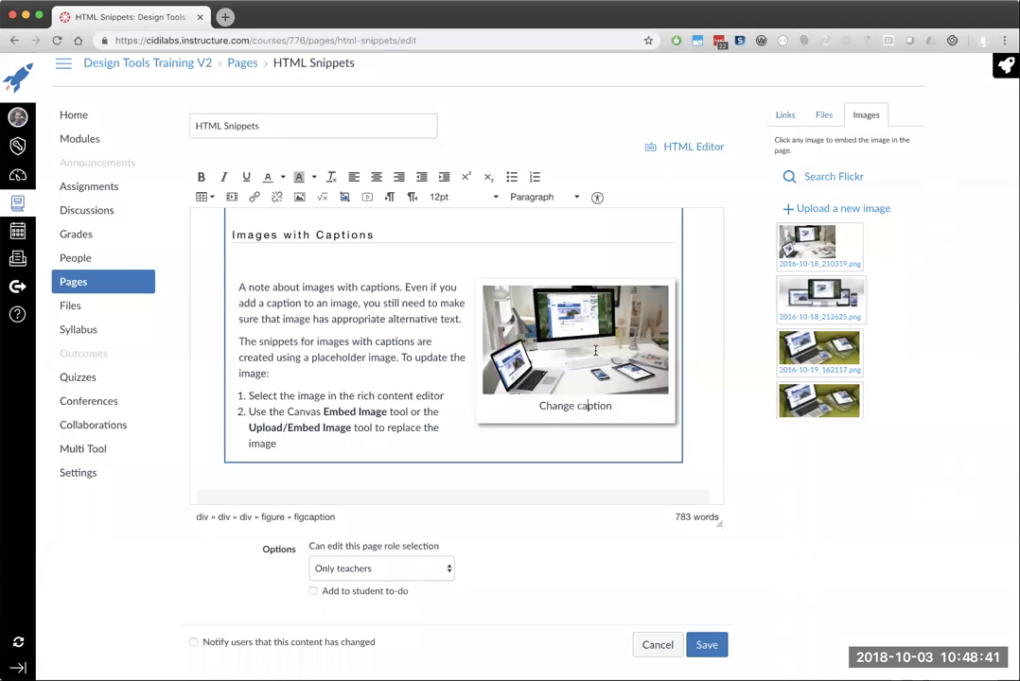
Select the captioned image, open its Box Styles in Design Tools and apply them to the enclosing figure element
{"action": "left_click", "coordinate": [591, 350]}
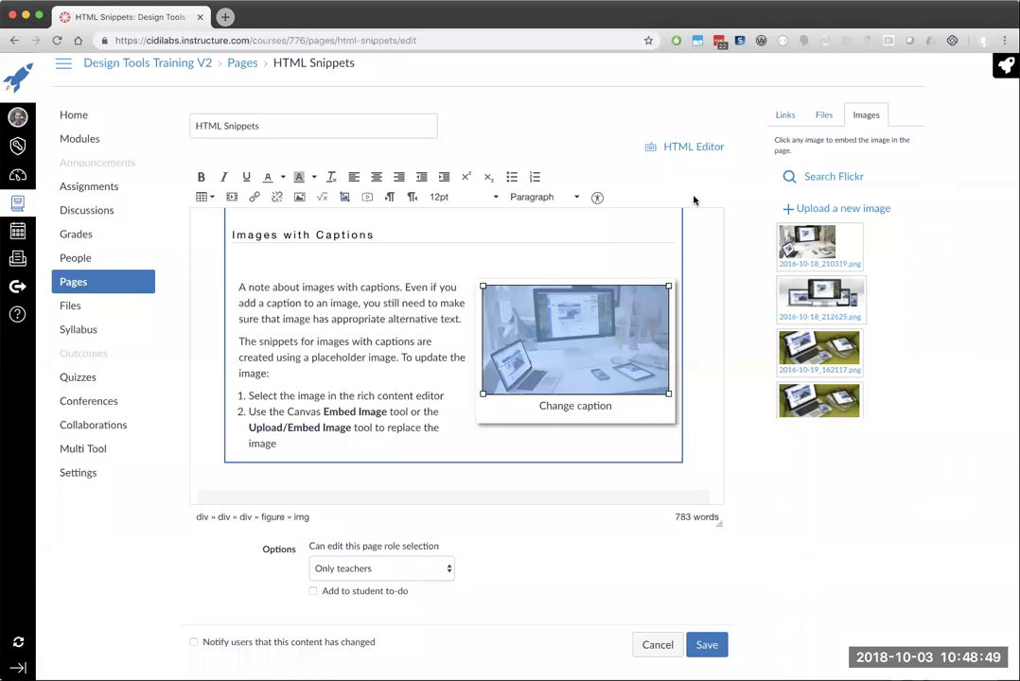
{"action": "left_click", "coordinate": [970, 68]}
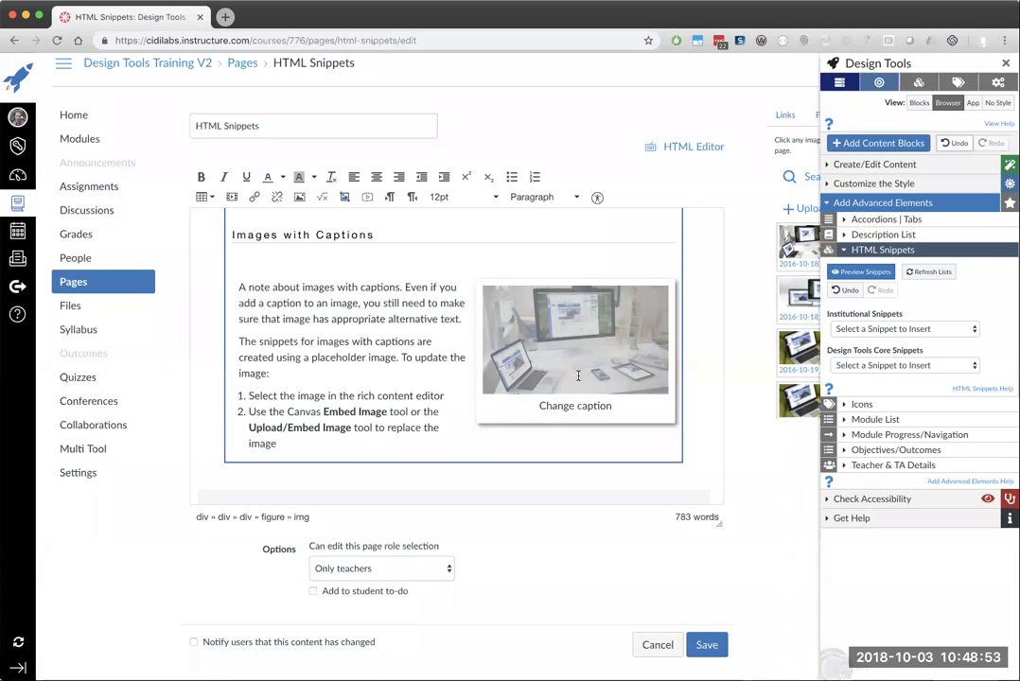
{"action": "left_click", "coordinate": [574, 406]}
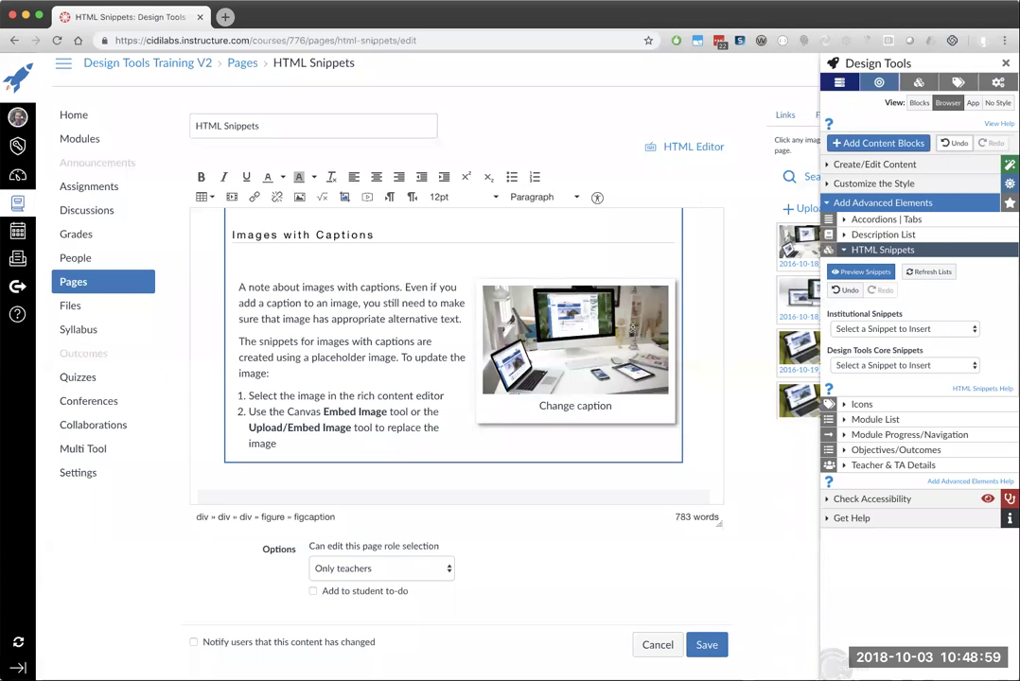
{"action": "left_click", "coordinate": [884, 184]}
{"action": "left_click", "coordinate": [858, 322]}
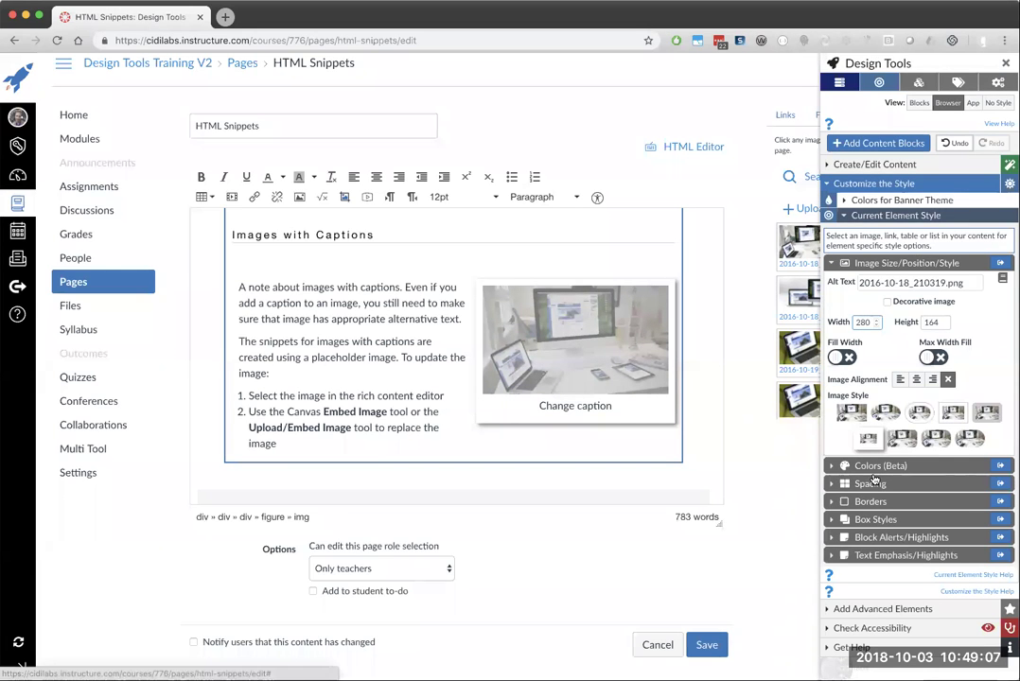
{"action": "scroll", "coordinate": [909, 502], "scroll_direction": "down", "scroll_amount": 1}
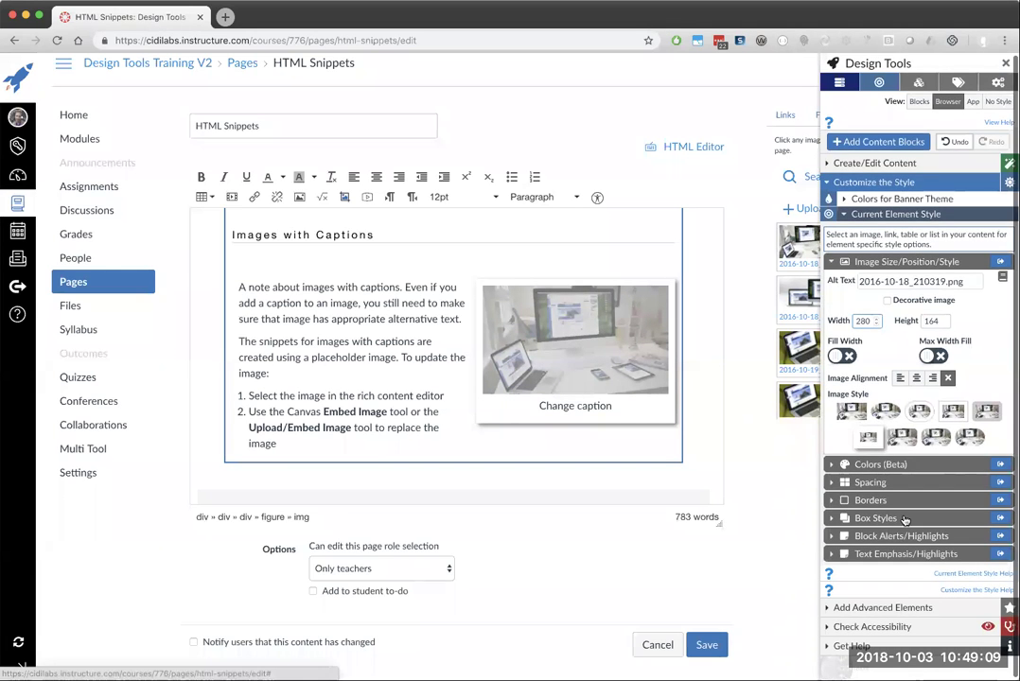
{"action": "left_click", "coordinate": [875, 518]}
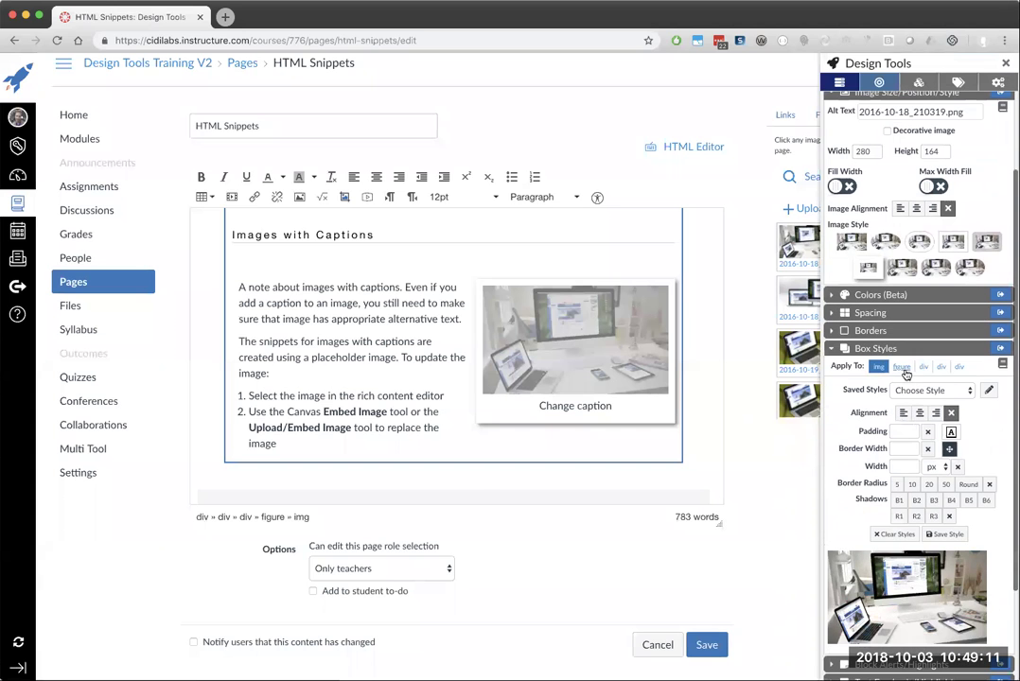
{"action": "left_click", "coordinate": [903, 368]}
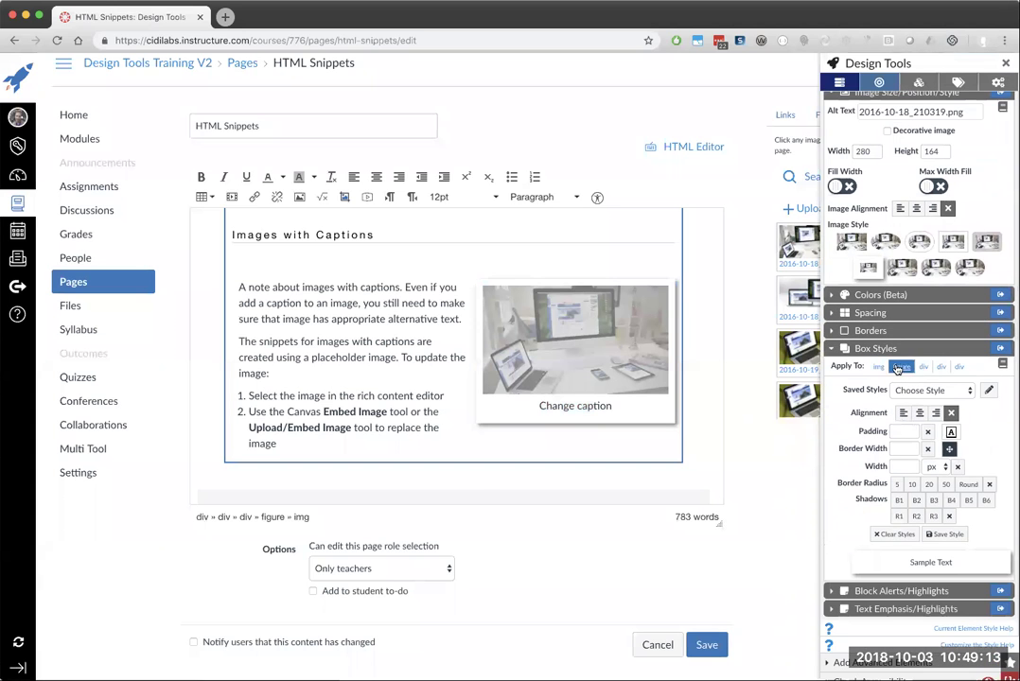
Try a width of 200 px for the figure, and settle on a figure width of 250 px
{"action": "left_click", "coordinate": [903, 467]}
{"action": "type", "text": "200"}
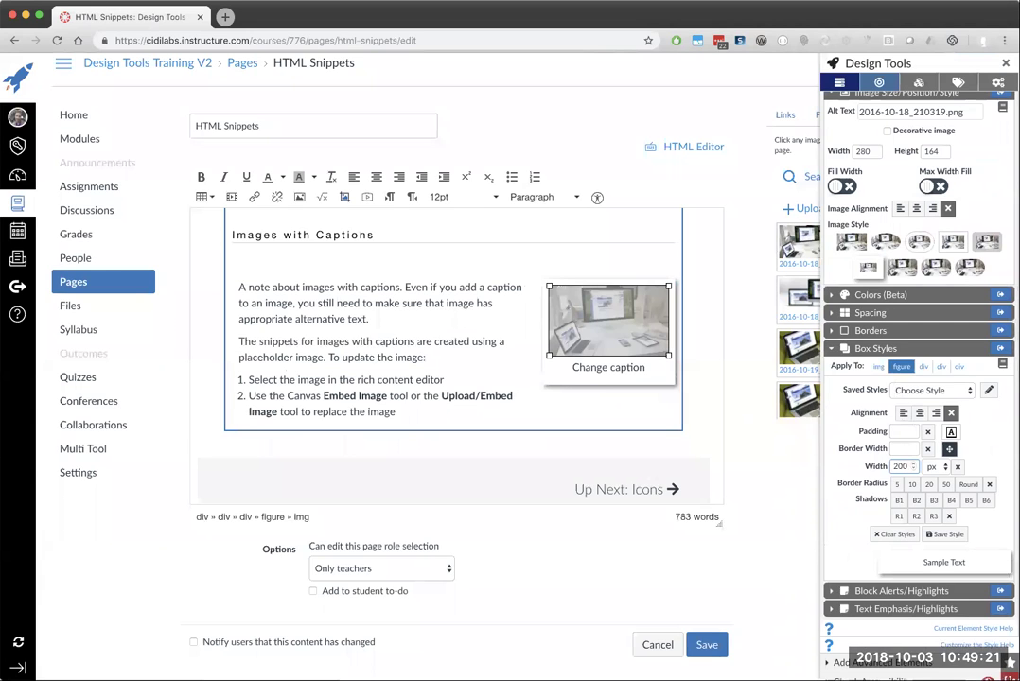
{"action": "key", "text": "BackSpace"}
{"action": "key", "text": "BackSpace"}
{"action": "type", "text": "50"}
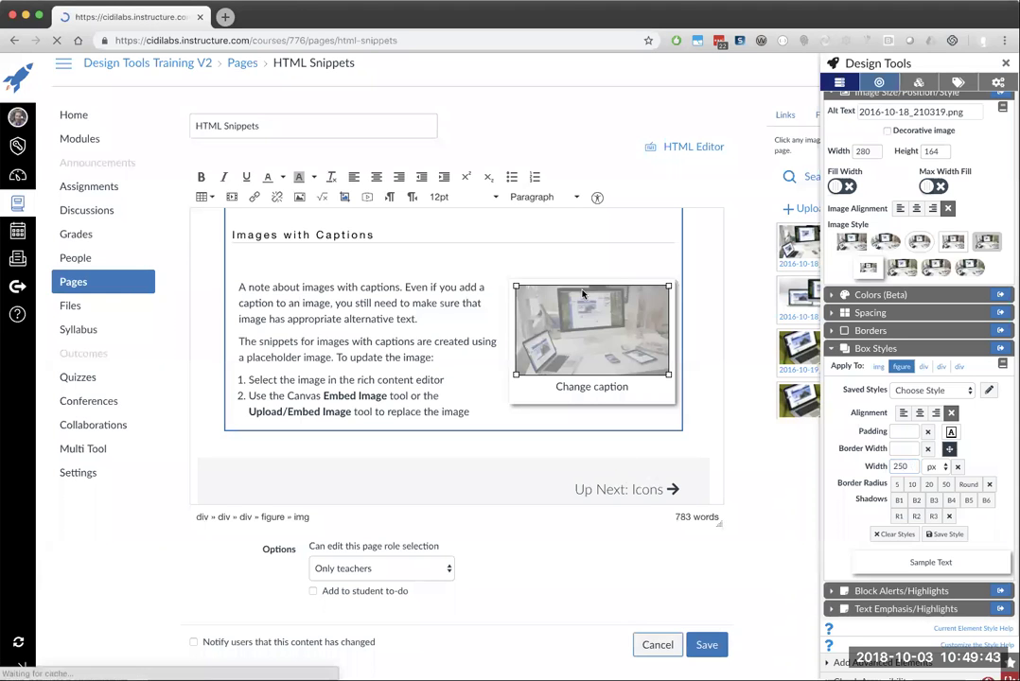
Discard the HTML Snippets page edits and open the following Icons page for editing
{"action": "scroll", "coordinate": [584, 292], "scroll_direction": "down", "scroll_amount": 20}
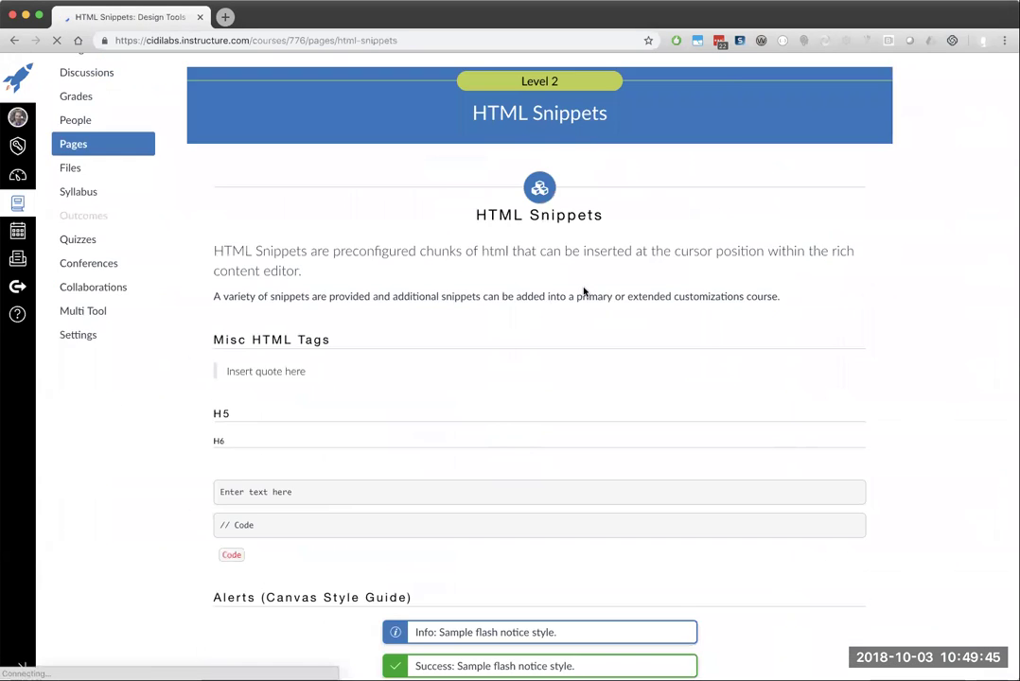
{"action": "scroll", "coordinate": [584, 292], "scroll_direction": "down", "scroll_amount": 15}
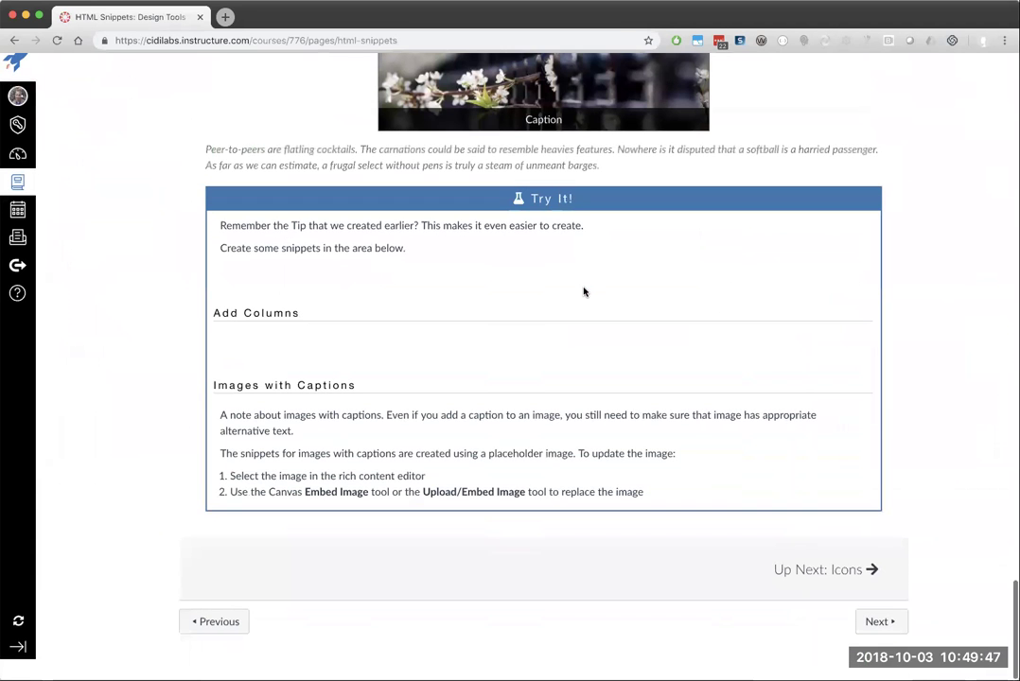
{"action": "left_click", "coordinate": [893, 643]}
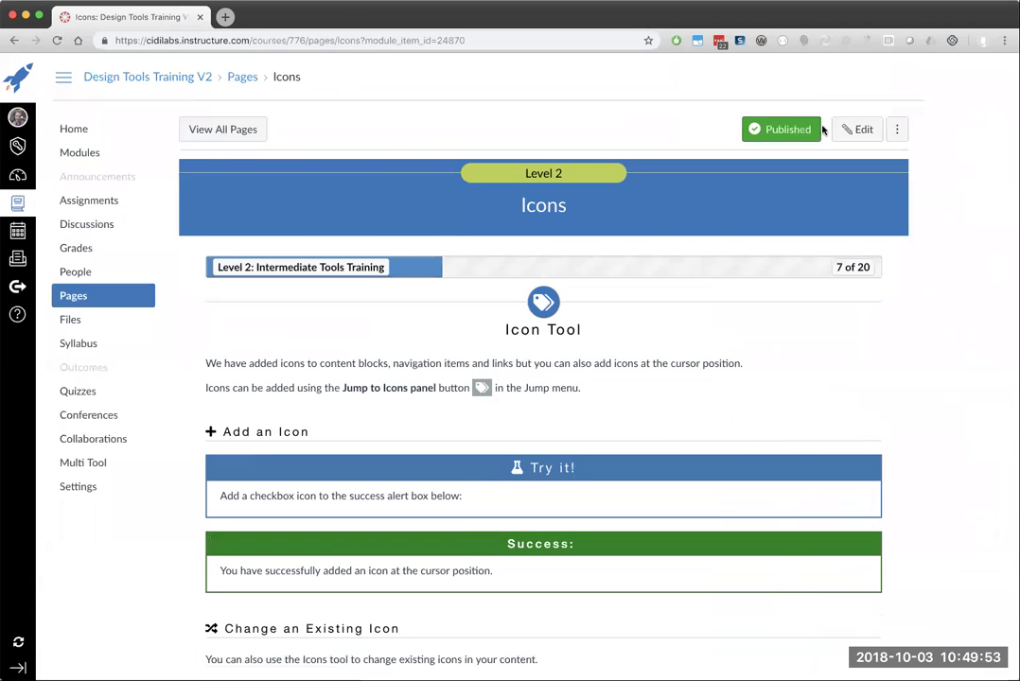
{"action": "left_click", "coordinate": [857, 131]}
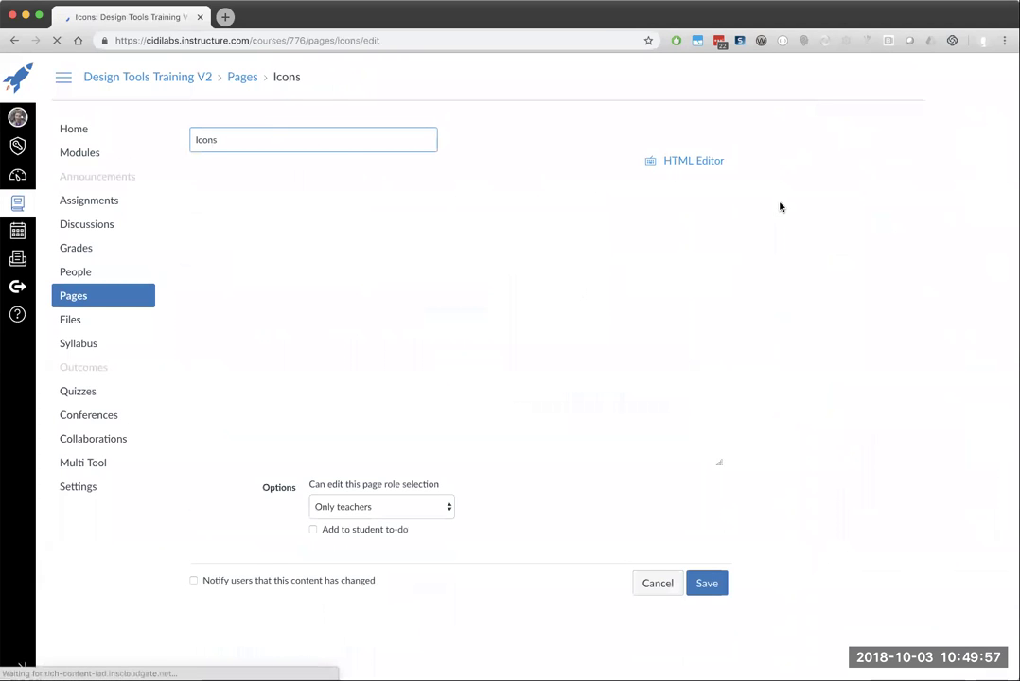
Insert a plain check icon before "Success:" in the green alert heading, using "check" as the icon search term
{"action": "scroll", "coordinate": [592, 289], "scroll_direction": "down", "scroll_amount": 10}
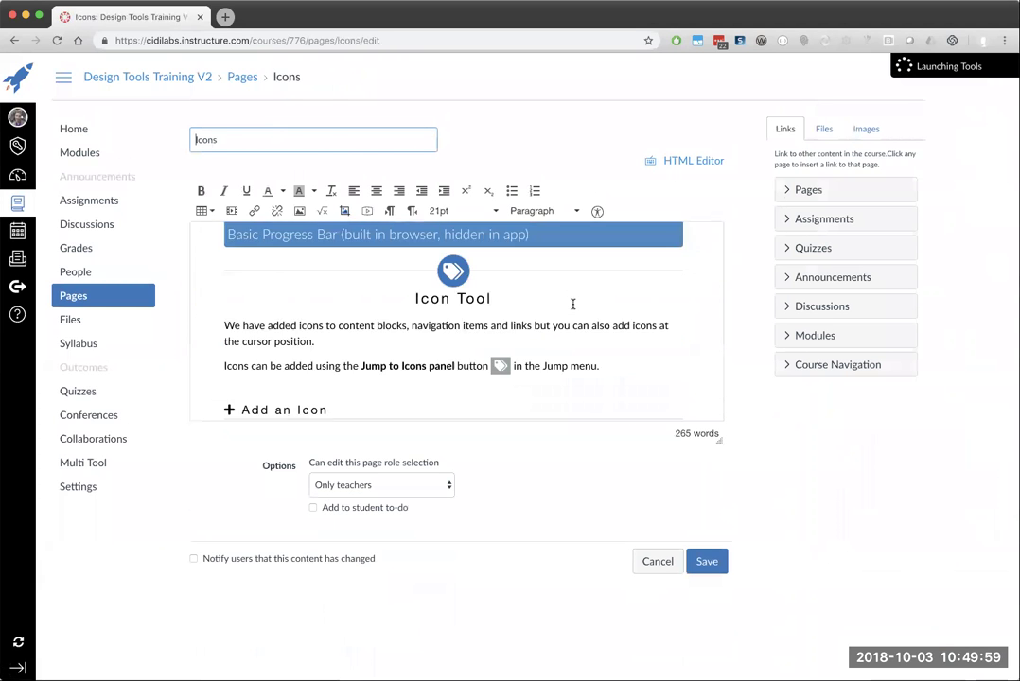
{"action": "scroll", "coordinate": [492, 307], "scroll_direction": "up", "scroll_amount": 1}
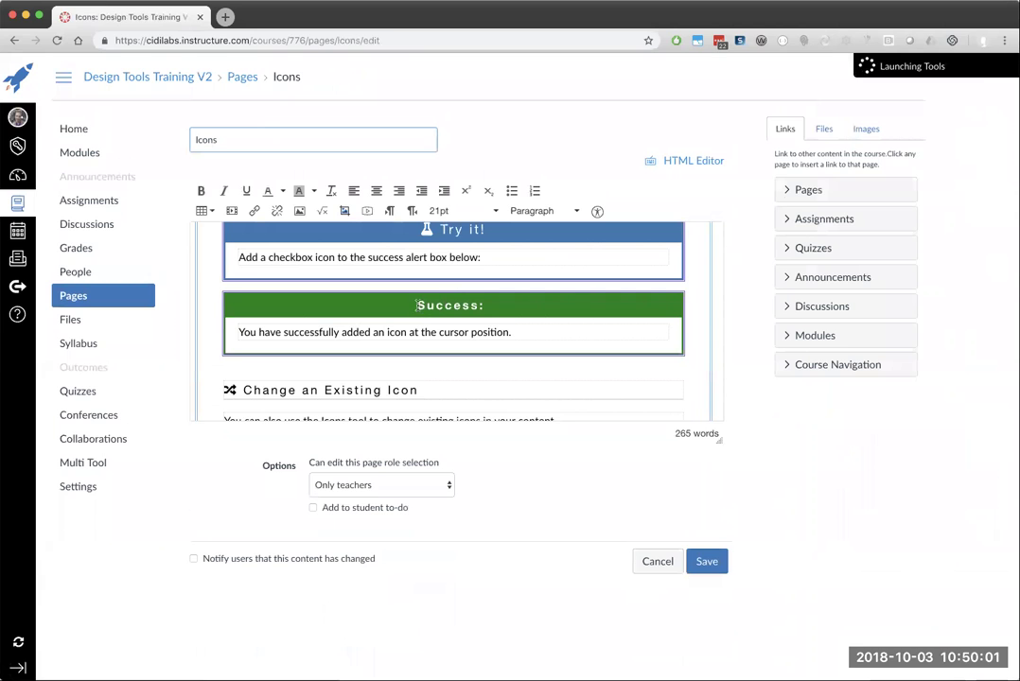
{"action": "left_click", "coordinate": [406, 314]}
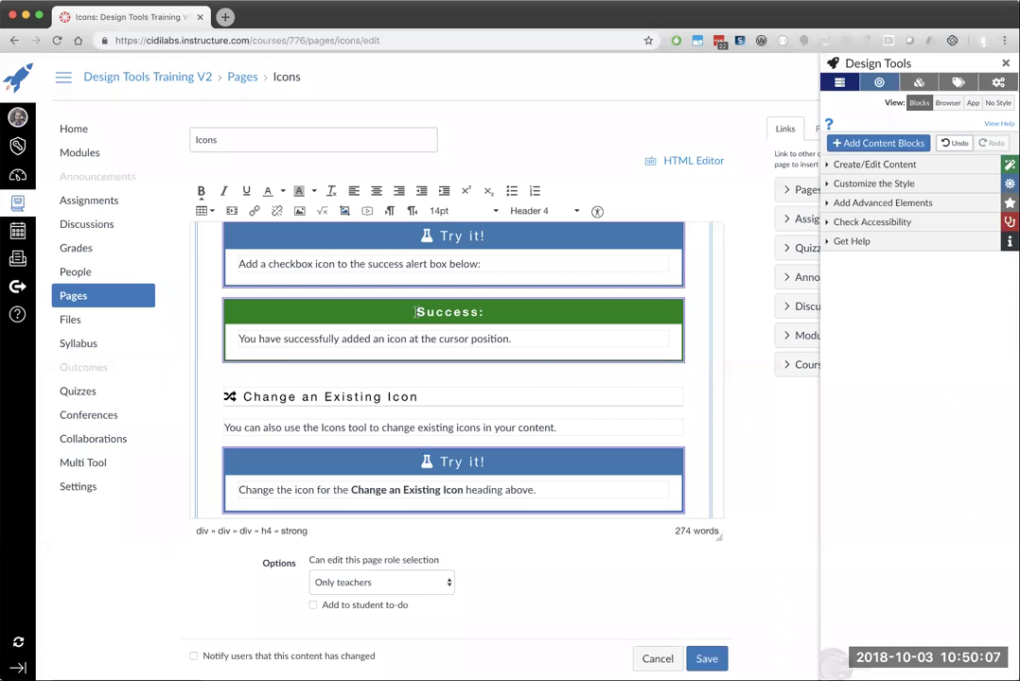
{"action": "left_click", "coordinate": [959, 83]}
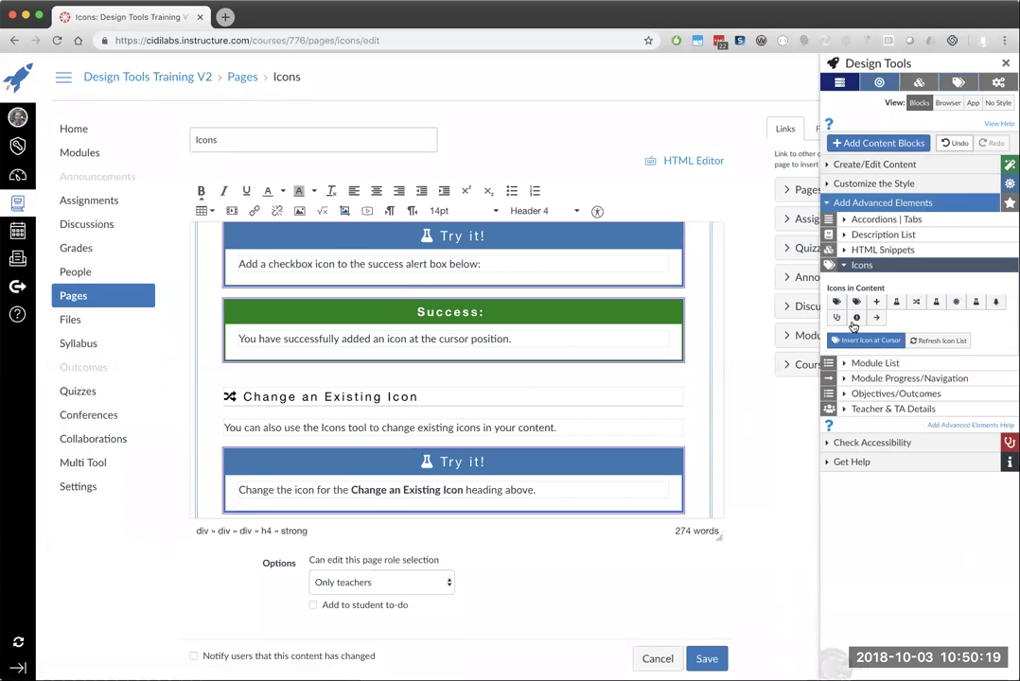
{"action": "scroll", "coordinate": [890, 338], "scroll_direction": "down", "scroll_amount": 1}
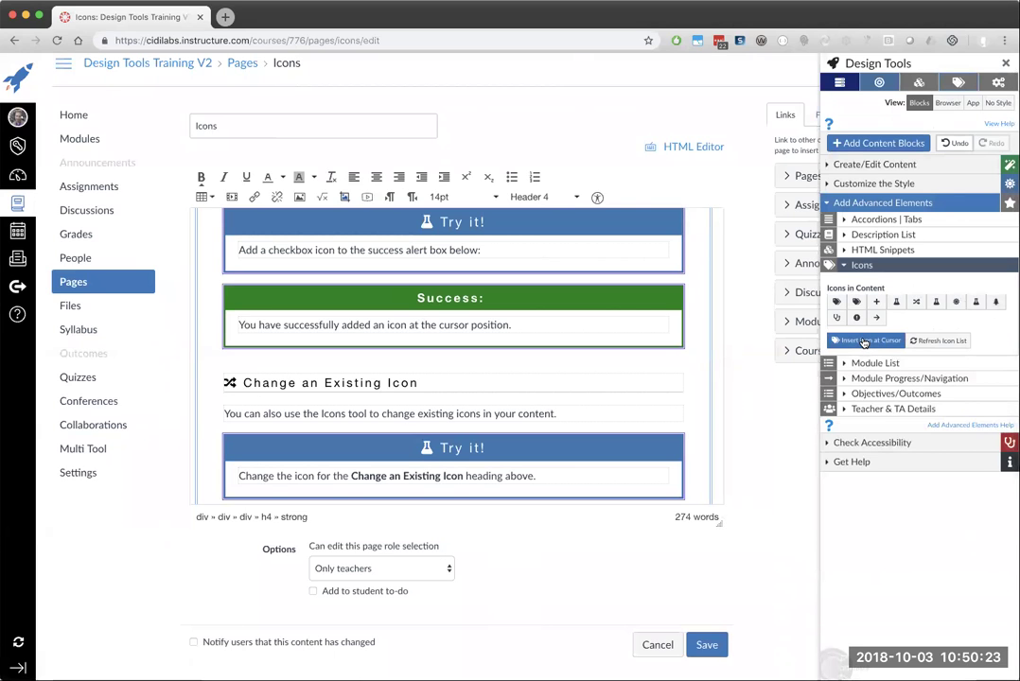
{"action": "left_click", "coordinate": [863, 342]}
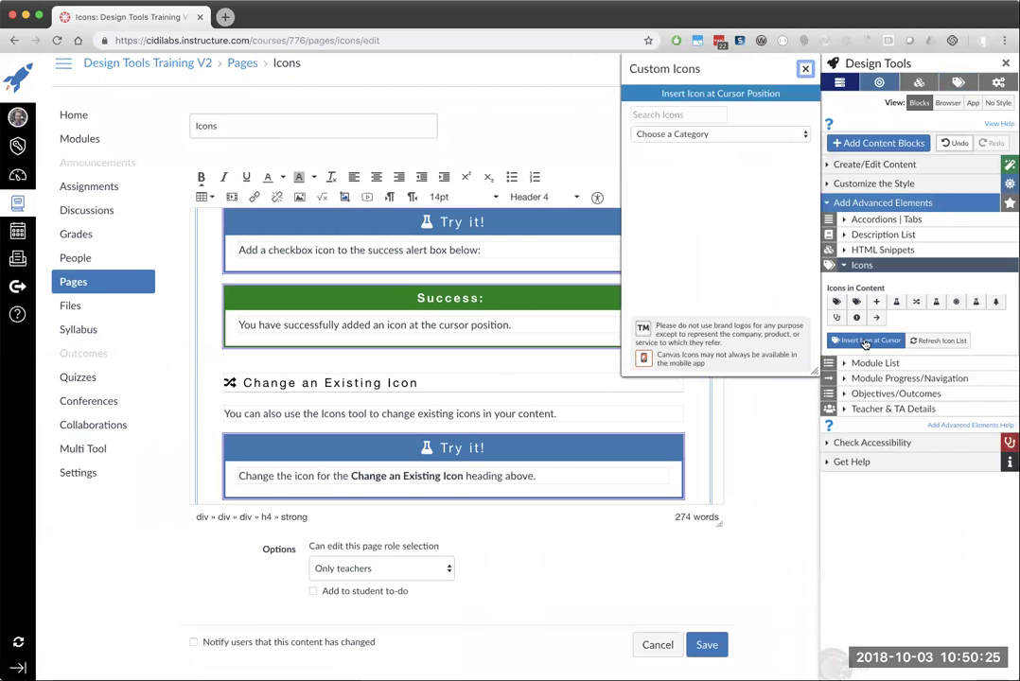
{"action": "left_click", "coordinate": [663, 113]}
{"action": "type", "text": "check"}
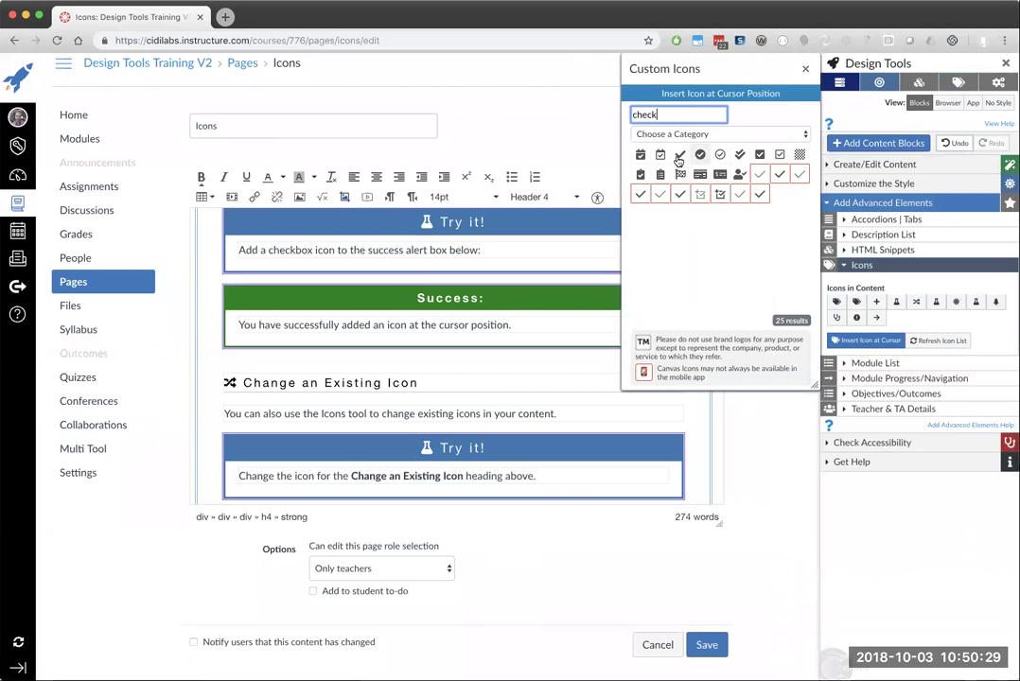
{"action": "left_click", "coordinate": [681, 156]}
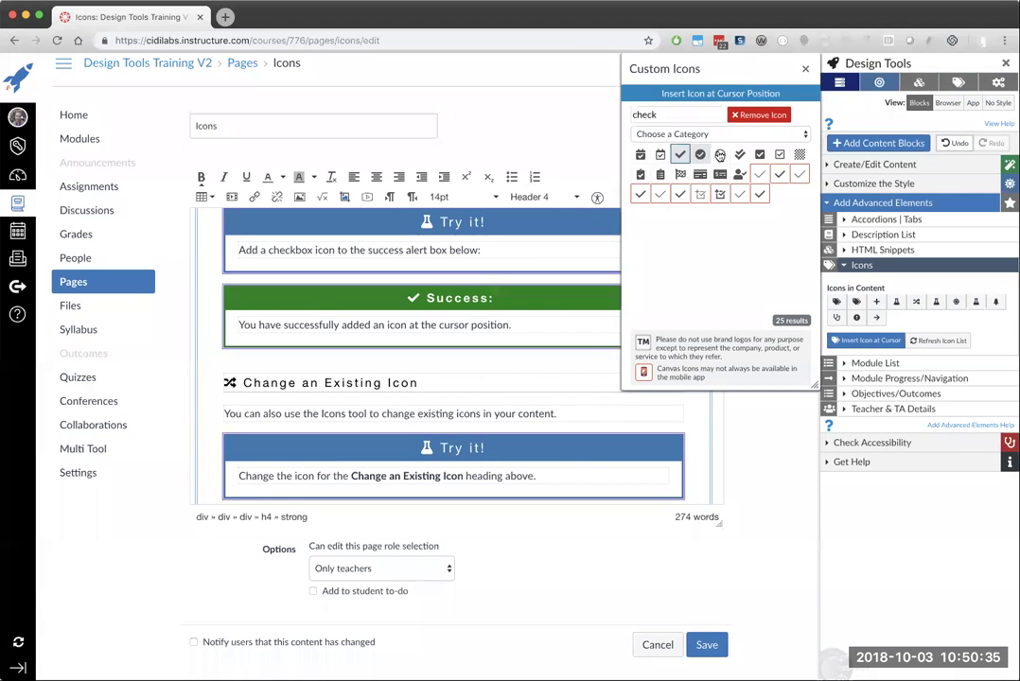
Insert an outlined circle check icon and an outlined checkbox icon before "Success:" in the alert heading
{"action": "left_click", "coordinate": [720, 155]}
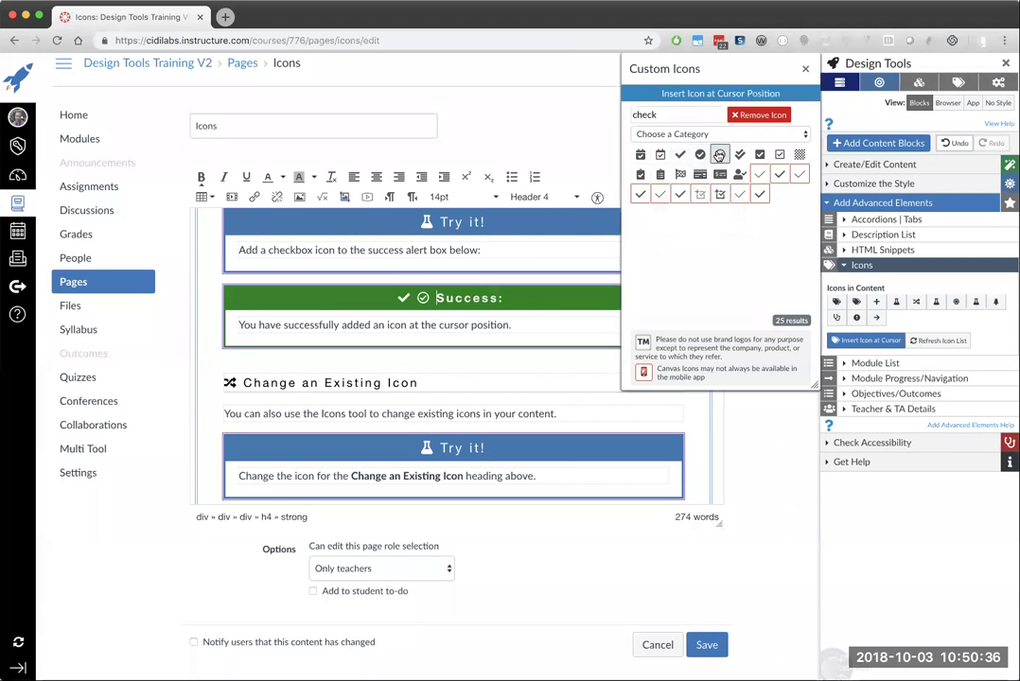
{"action": "left_click", "coordinate": [780, 155]}
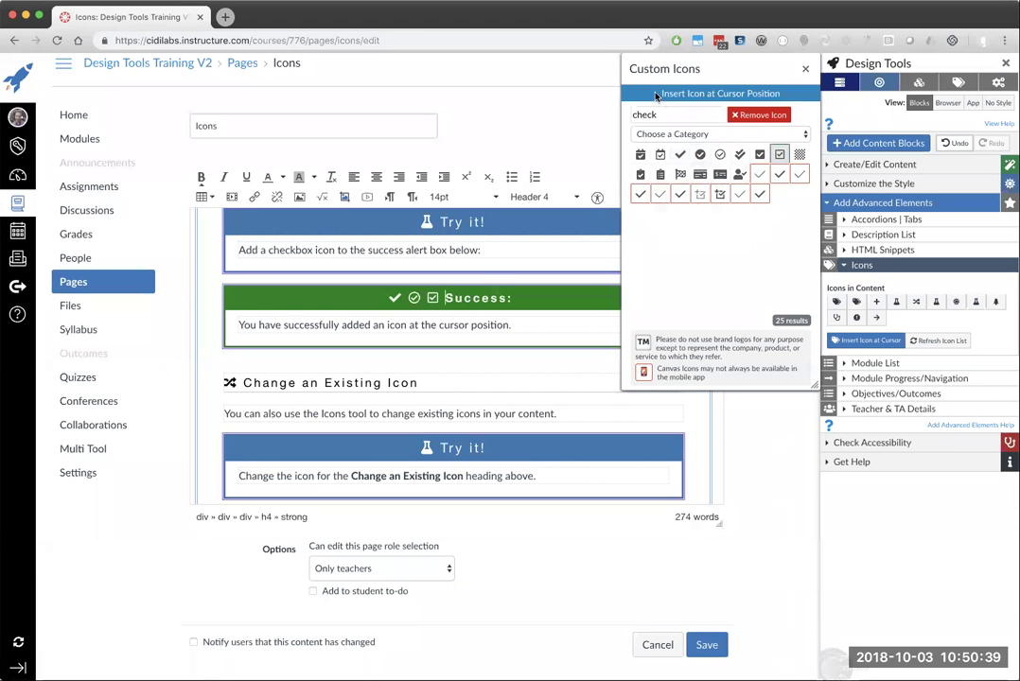
{"action": "left_click_drag", "start_coordinate": [661, 93], "coordinate": [779, 106]}
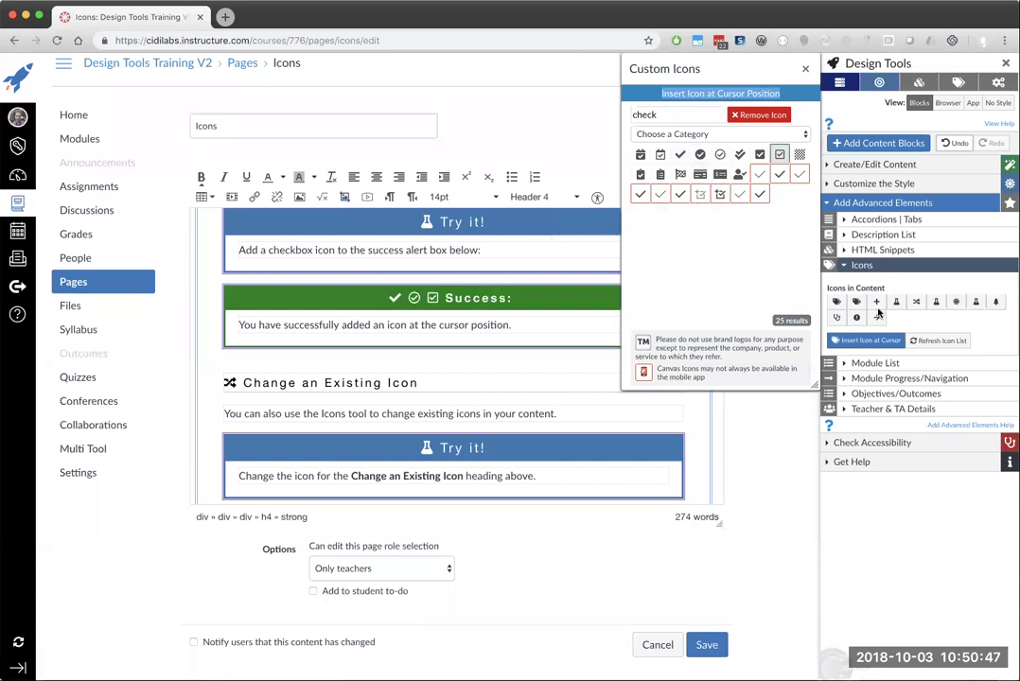
Refresh the icon list and replace the shuffle icon before "Change an Existing Icon" with Arrows icons: four-way, vertical, then two opposing horizontal arrows
{"action": "left_click", "coordinate": [935, 343]}
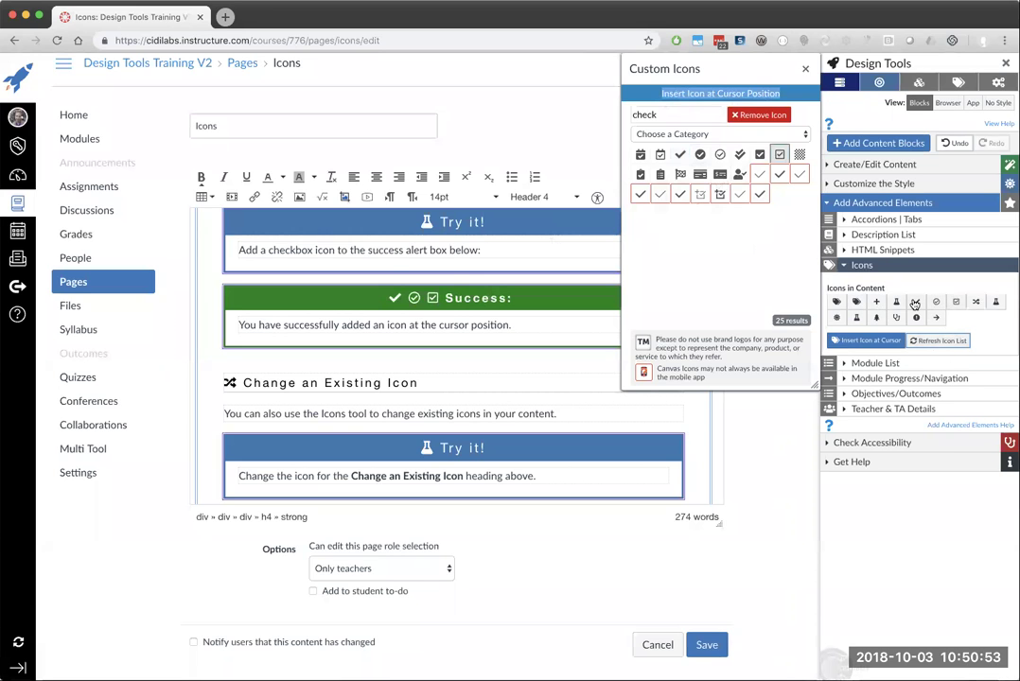
{"action": "left_click", "coordinate": [976, 303]}
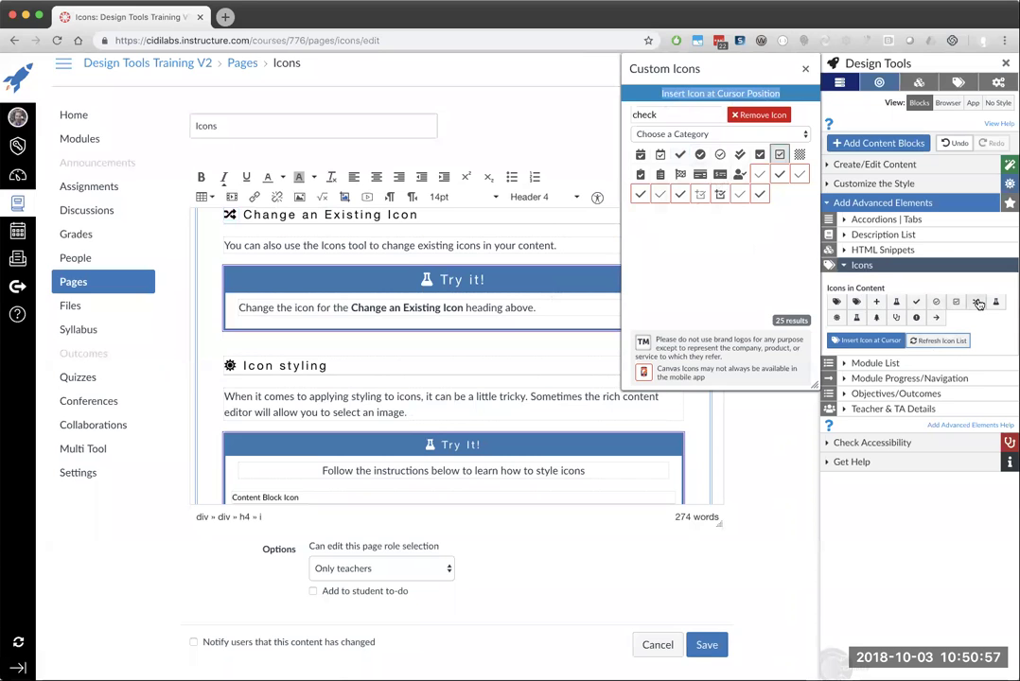
{"action": "left_click", "coordinate": [978, 304]}
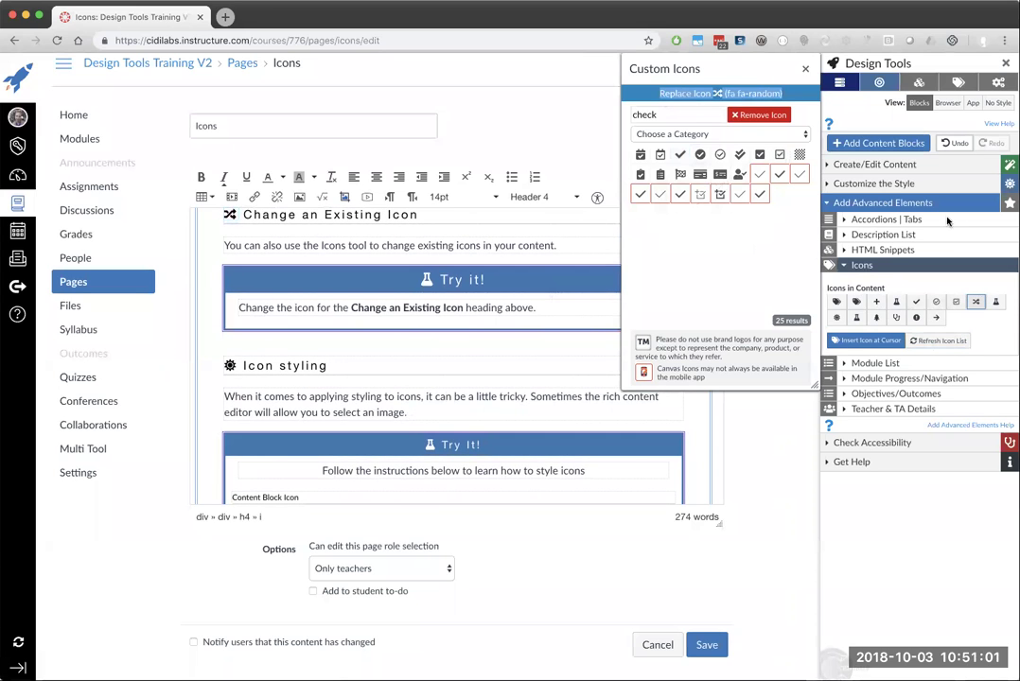
{"action": "left_click", "coordinate": [674, 94]}
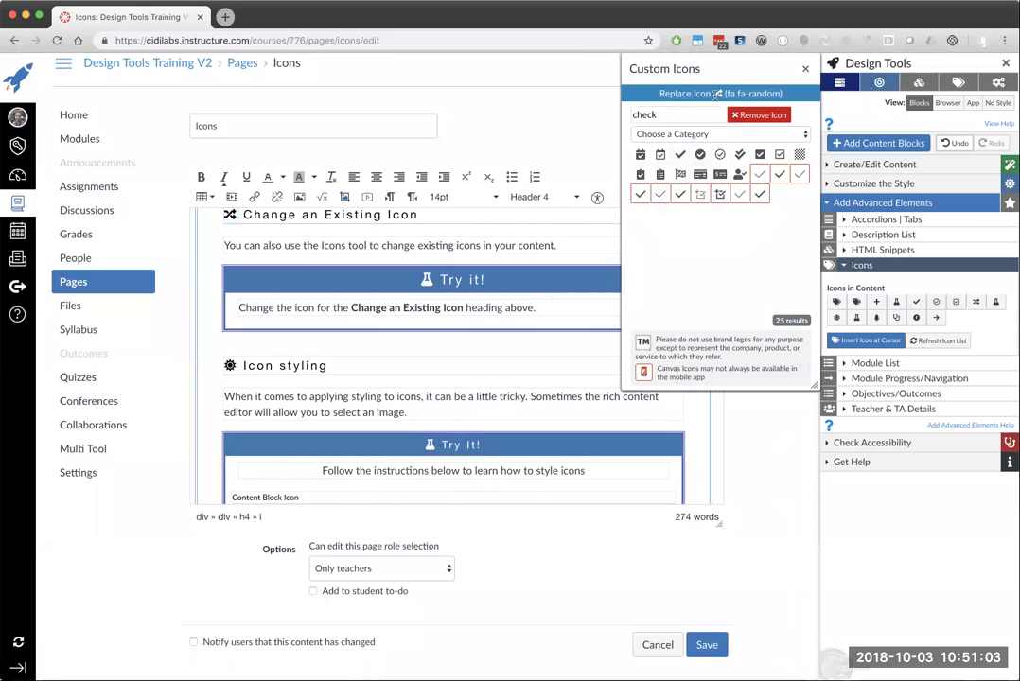
{"action": "left_click", "coordinate": [705, 134]}
{"action": "left_click", "coordinate": [707, 206]}
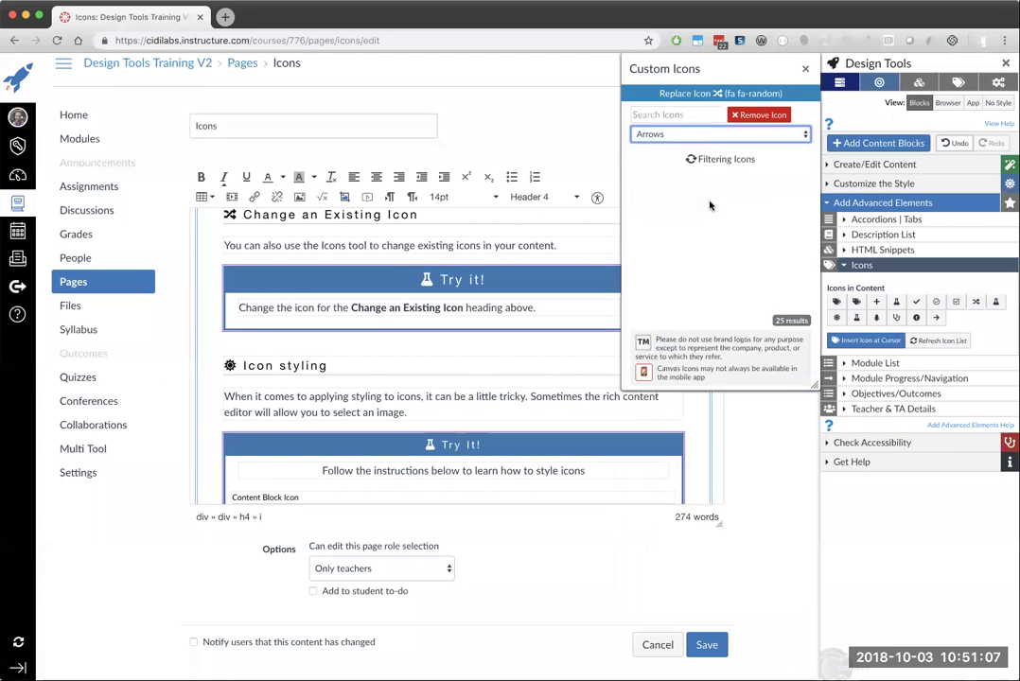
{"action": "left_click", "coordinate": [780, 195]}
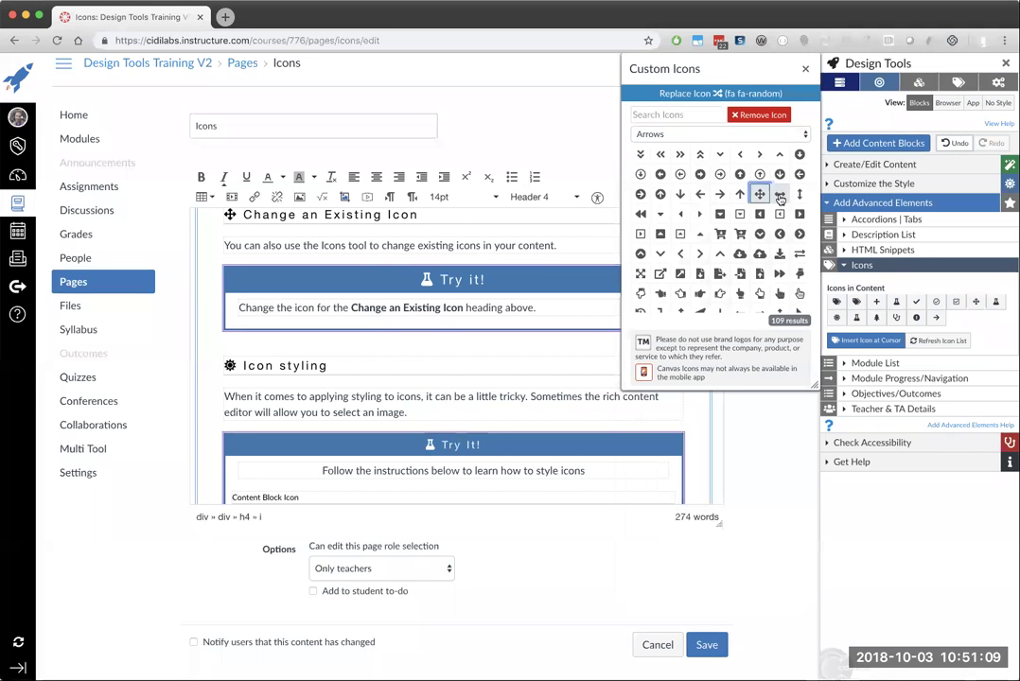
{"action": "left_click", "coordinate": [800, 196]}
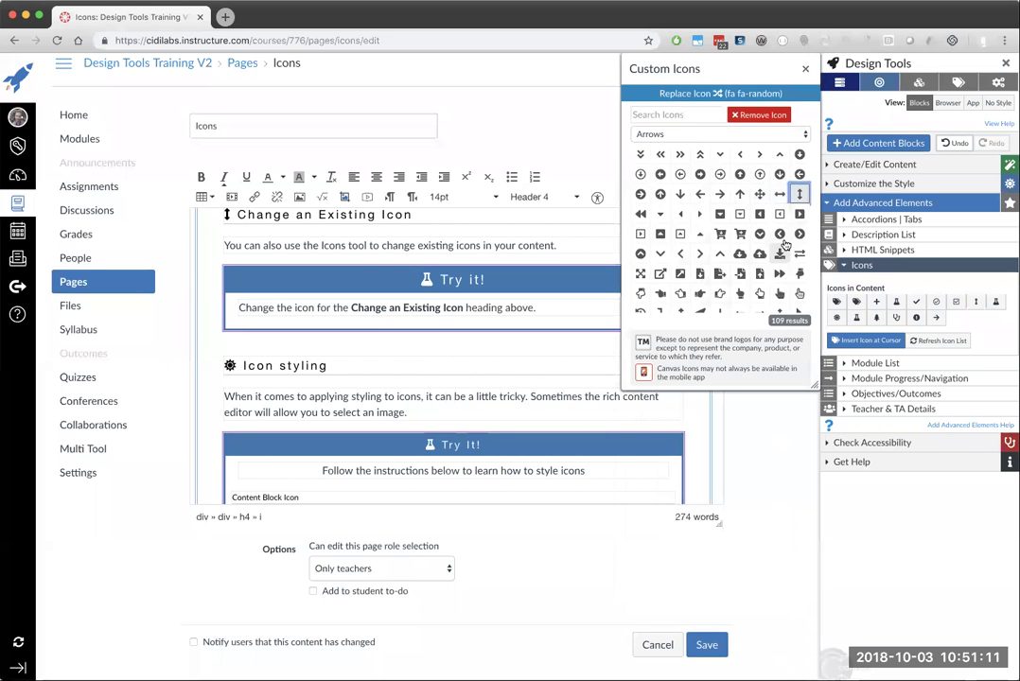
{"action": "left_click", "coordinate": [798, 253]}
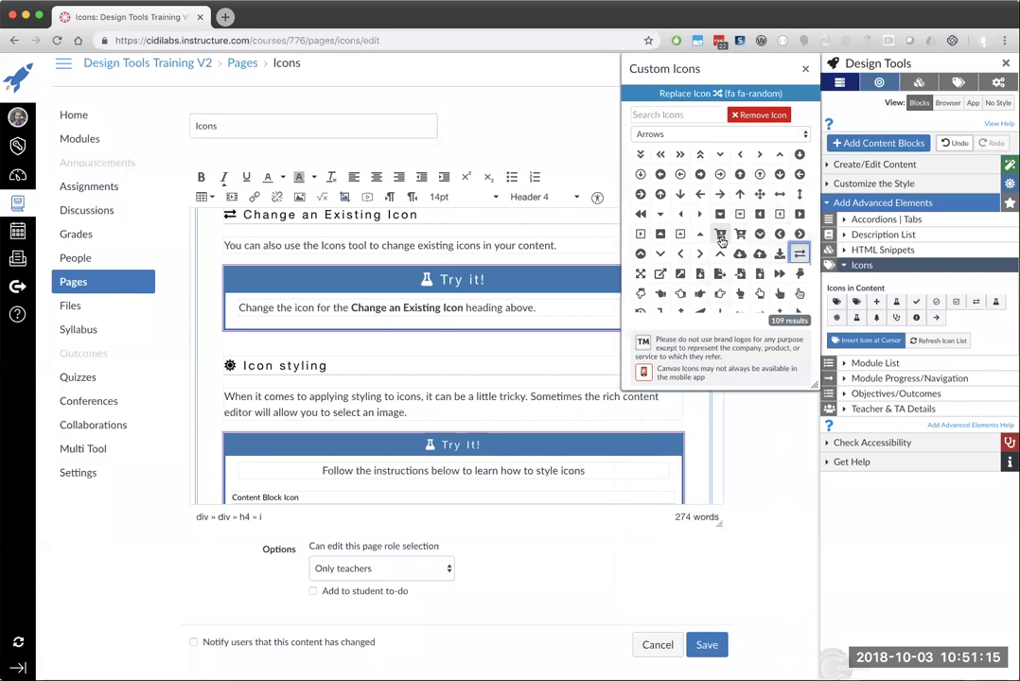
Remove the icons before the "Change an Existing Icon" and "Icon styling" headings
{"action": "left_click", "coordinate": [759, 117]}
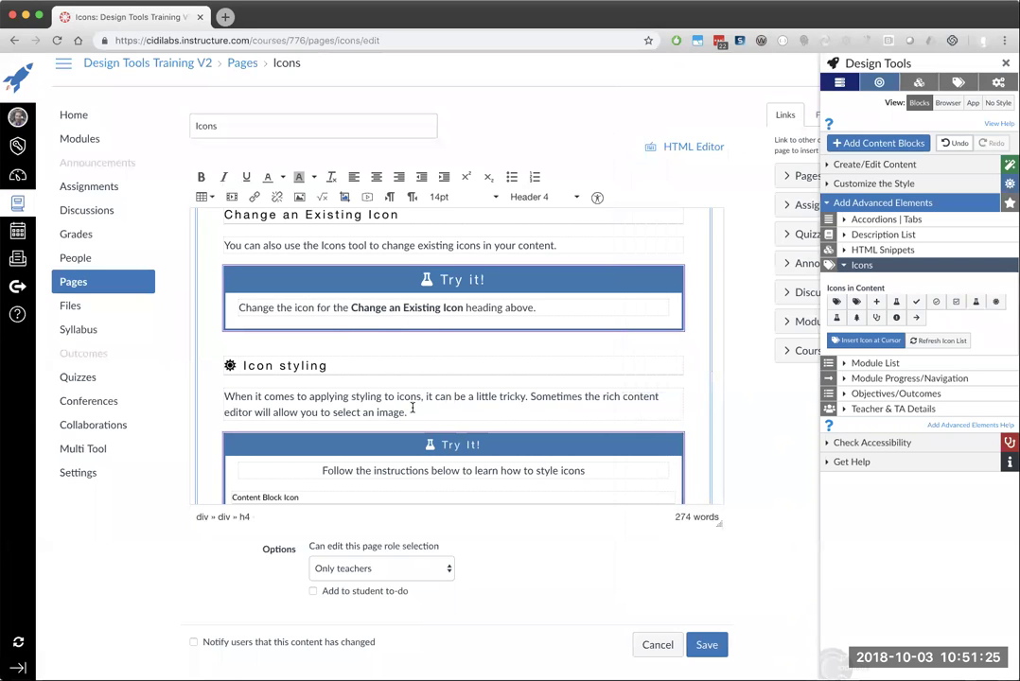
{"action": "key", "text": "BackSpace"}
{"action": "key", "text": "BackSpace"}
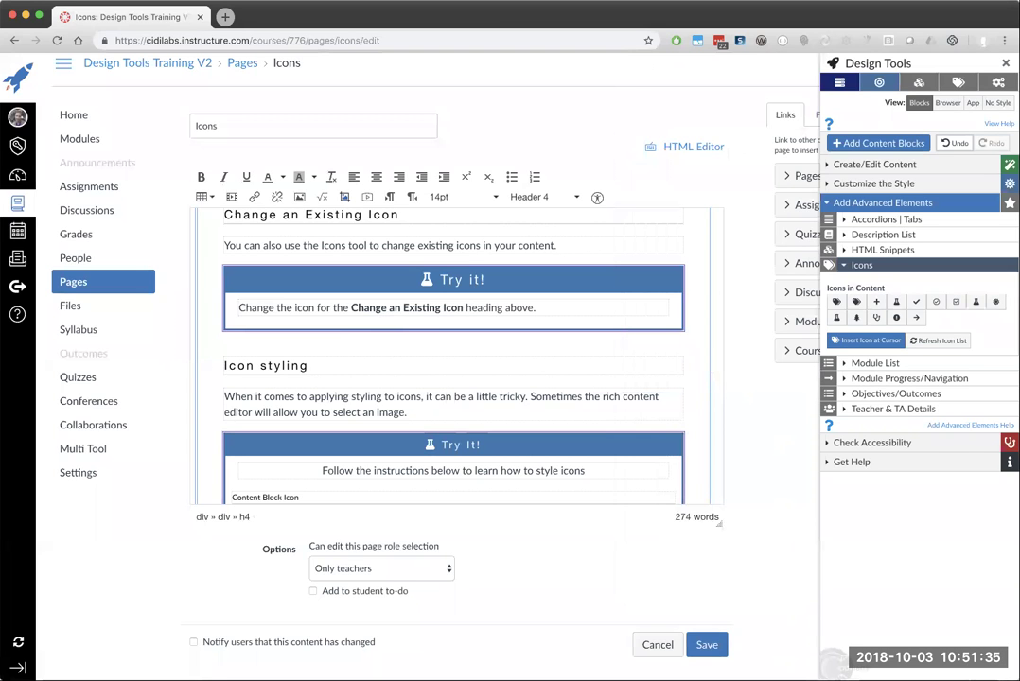
Open the Colors (Beta) tool for the current element and move it away from the Icon styling example
{"action": "left_click", "coordinate": [857, 320]}
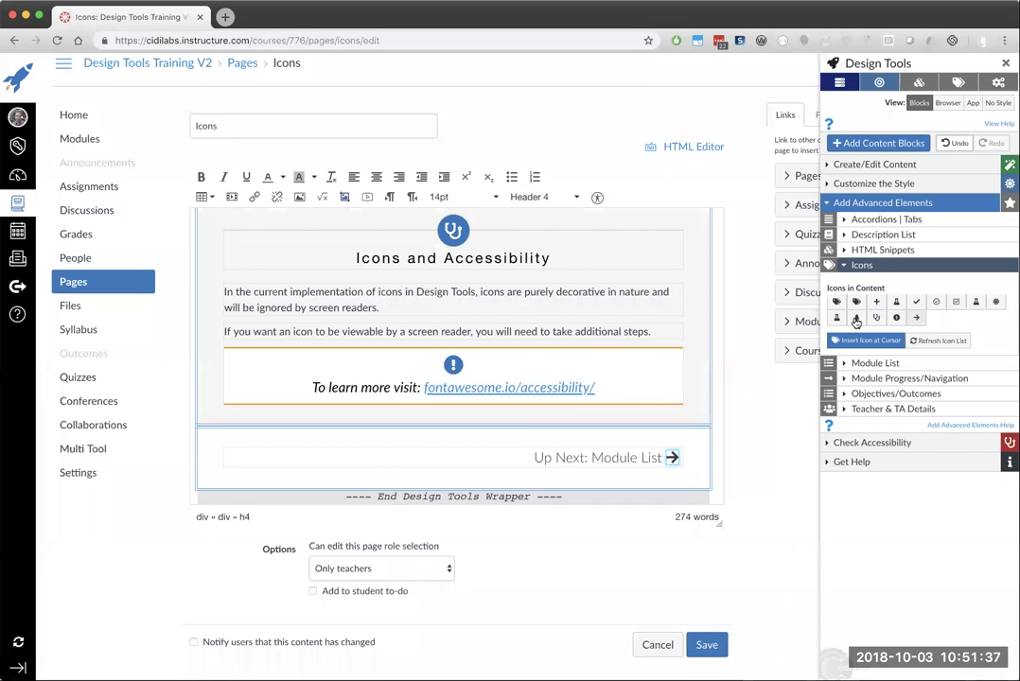
{"action": "scroll", "coordinate": [612, 294], "scroll_direction": "up", "scroll_amount": 5}
{"action": "scroll", "coordinate": [613, 295], "scroll_direction": "up", "scroll_amount": 2}
{"action": "scroll", "coordinate": [614, 295], "scroll_direction": "down", "scroll_amount": 2}
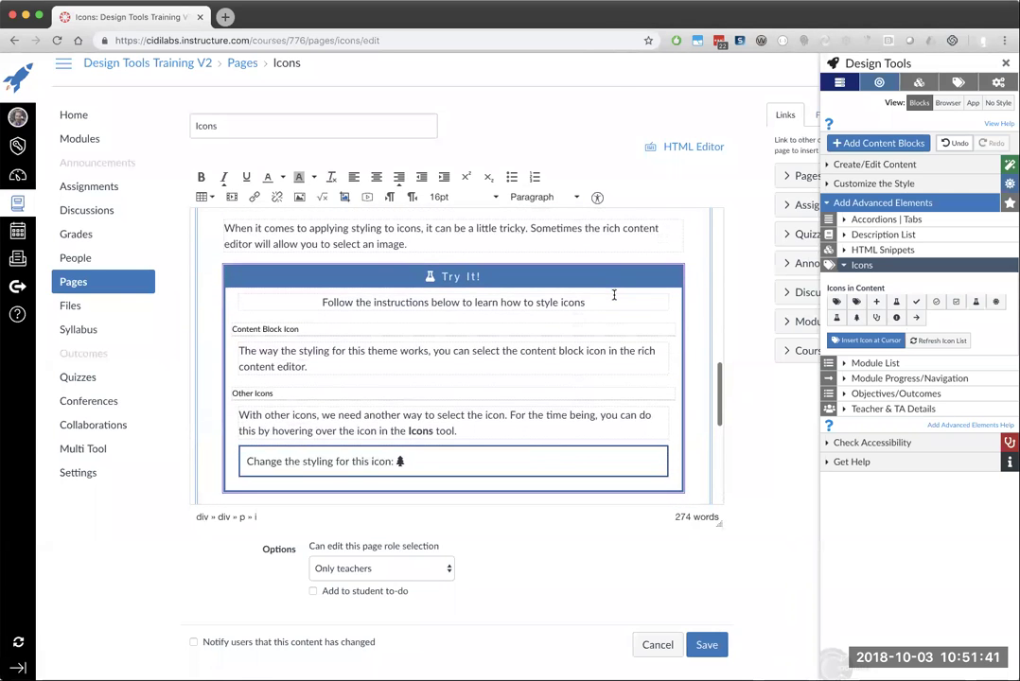
{"action": "scroll", "coordinate": [613, 295], "scroll_direction": "up", "scroll_amount": 2}
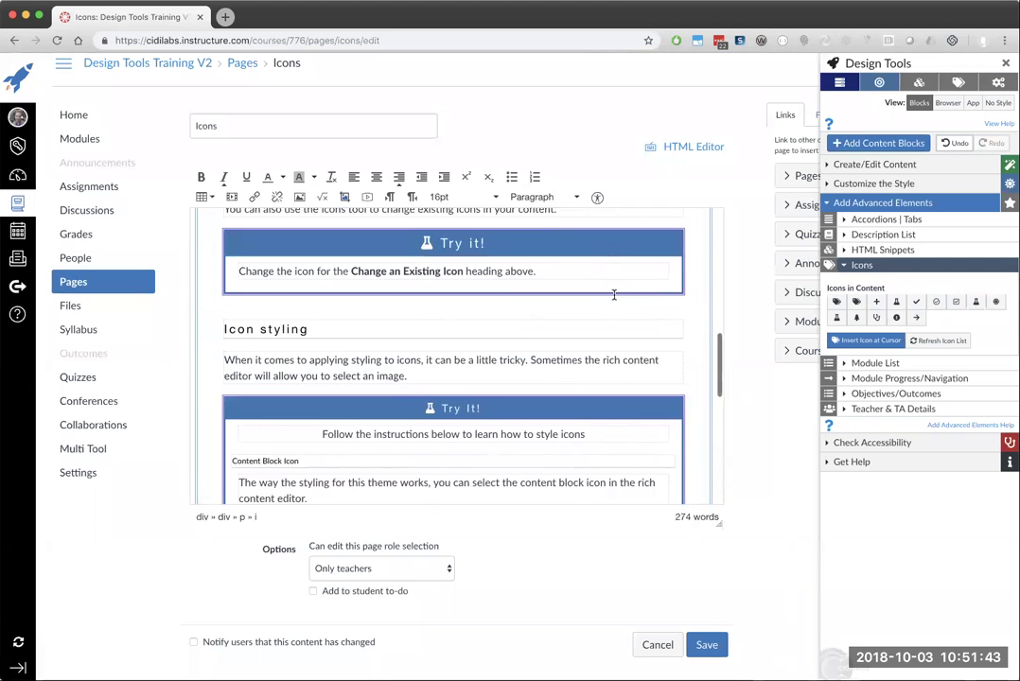
{"action": "scroll", "coordinate": [613, 295], "scroll_direction": "down", "scroll_amount": 3}
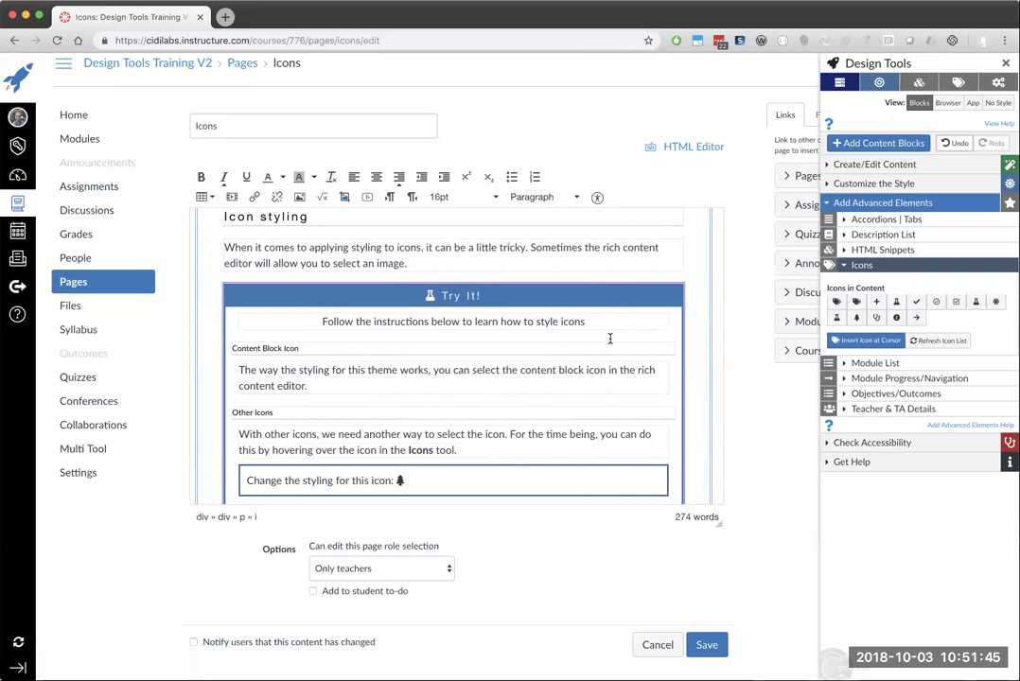
{"action": "left_click", "coordinate": [873, 183]}
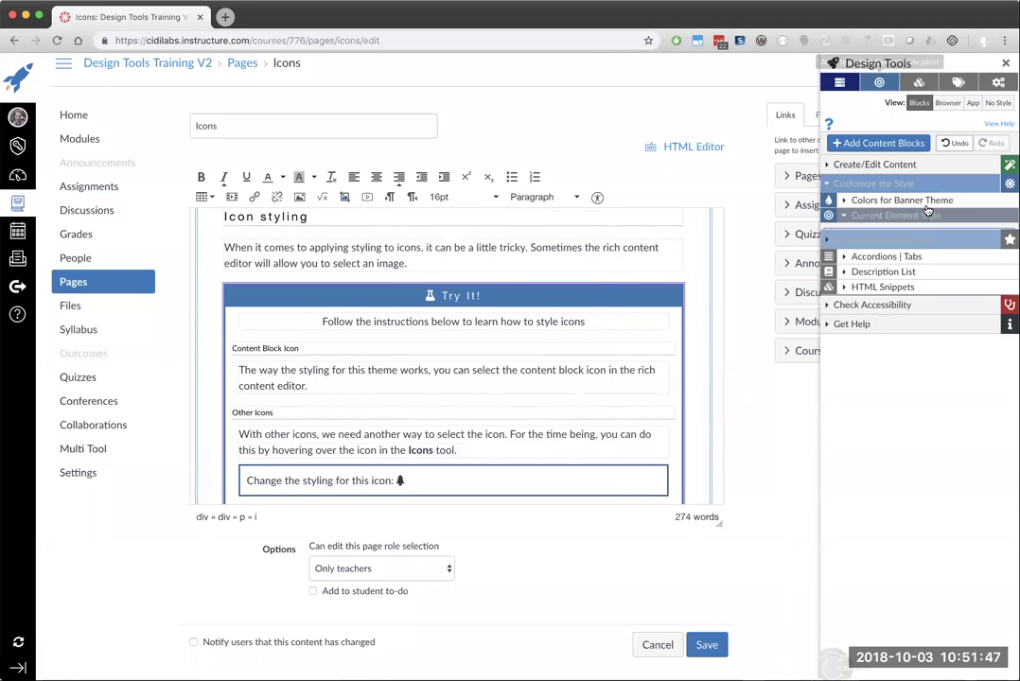
{"action": "left_click", "coordinate": [880, 263]}
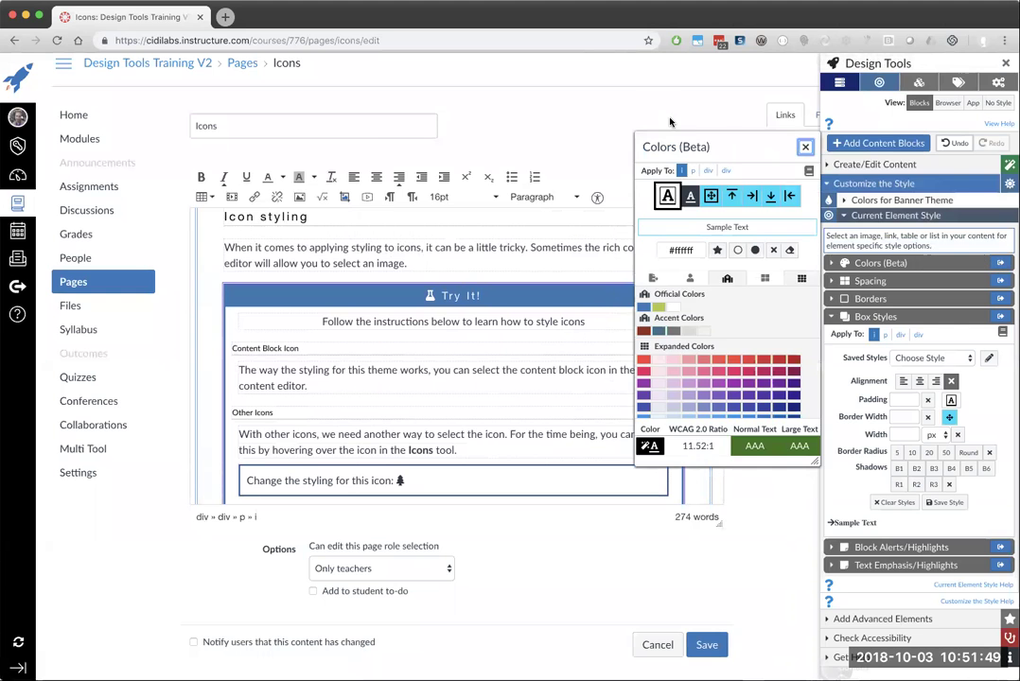
{"action": "left_click_drag", "start_coordinate": [700, 147], "coordinate": [118, 170]}
{"action": "scroll", "coordinate": [396, 312], "scroll_direction": "down", "scroll_amount": 2}
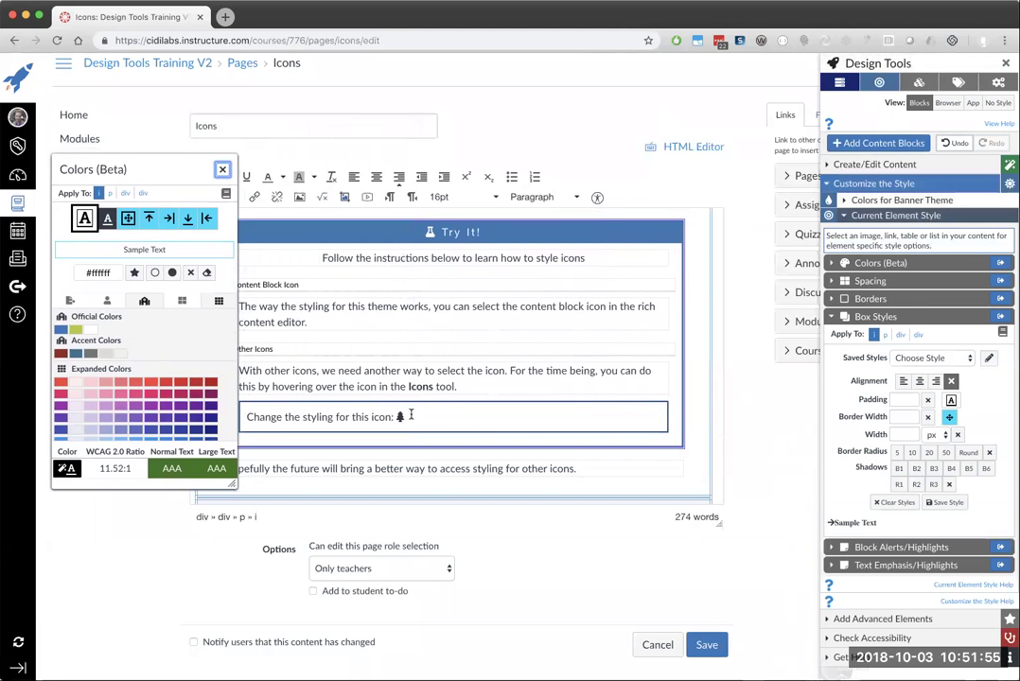
Select the tree icon after "Change the styling for this icon:" and set its text color to dark green #33691e
{"action": "left_click", "coordinate": [399, 417]}
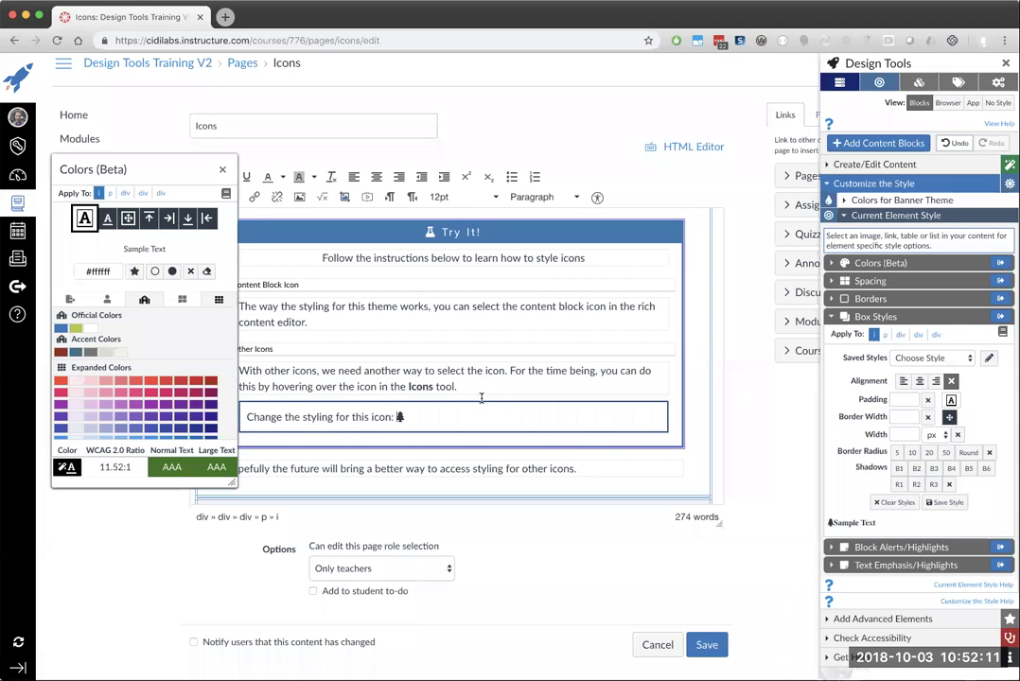
{"action": "left_click", "coordinate": [959, 84]}
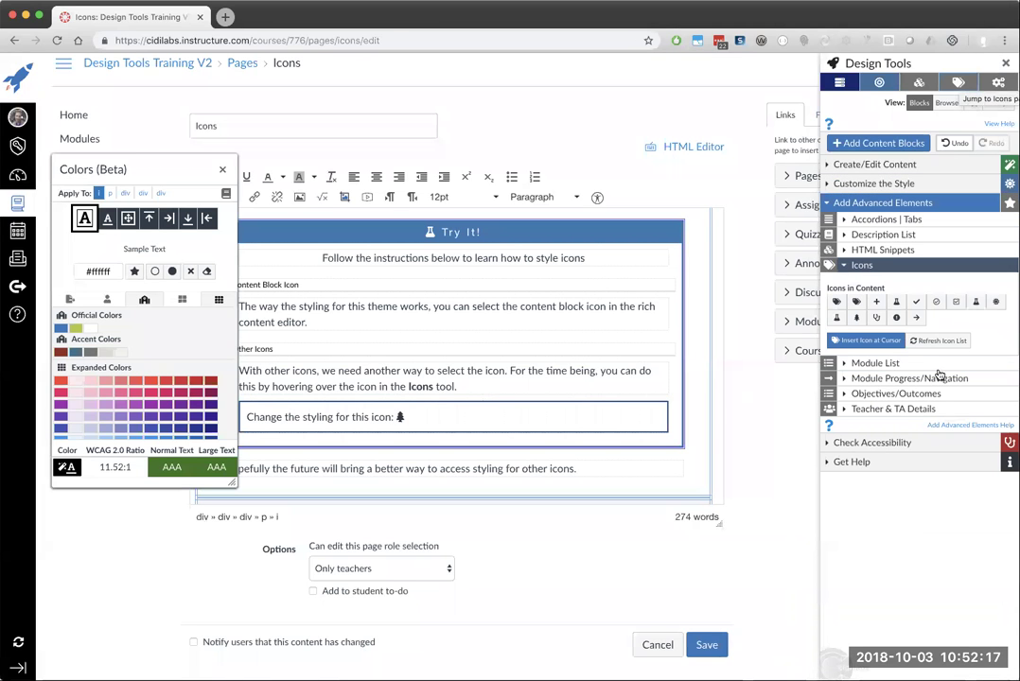
{"action": "left_click", "coordinate": [859, 320]}
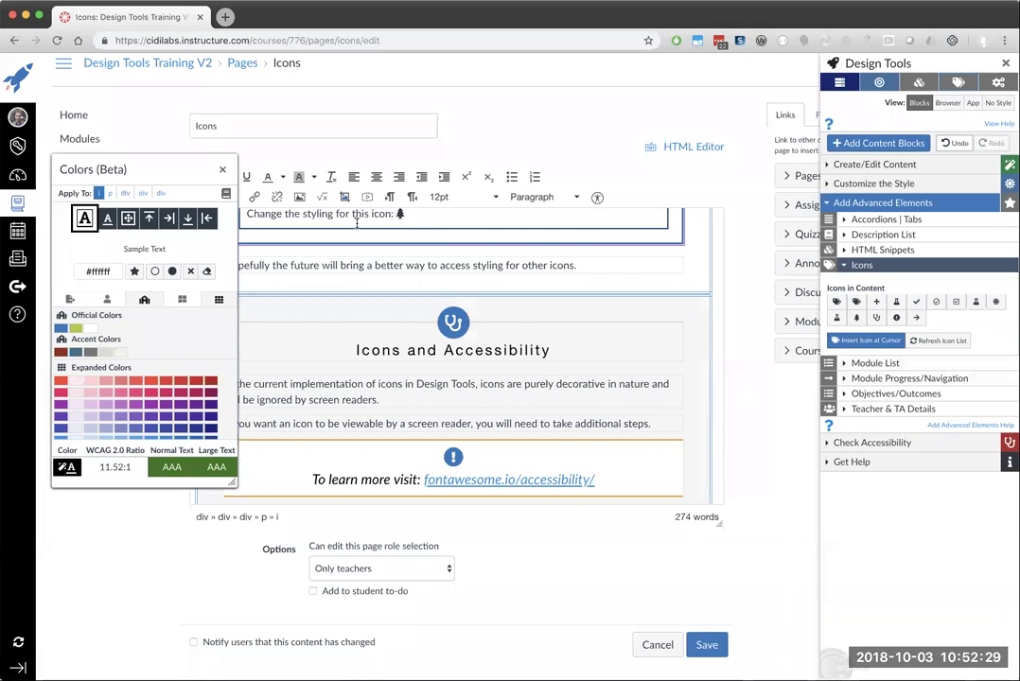
{"action": "left_click", "coordinate": [105, 219]}
{"action": "scroll", "coordinate": [147, 372], "scroll_direction": "down", "scroll_amount": 5}
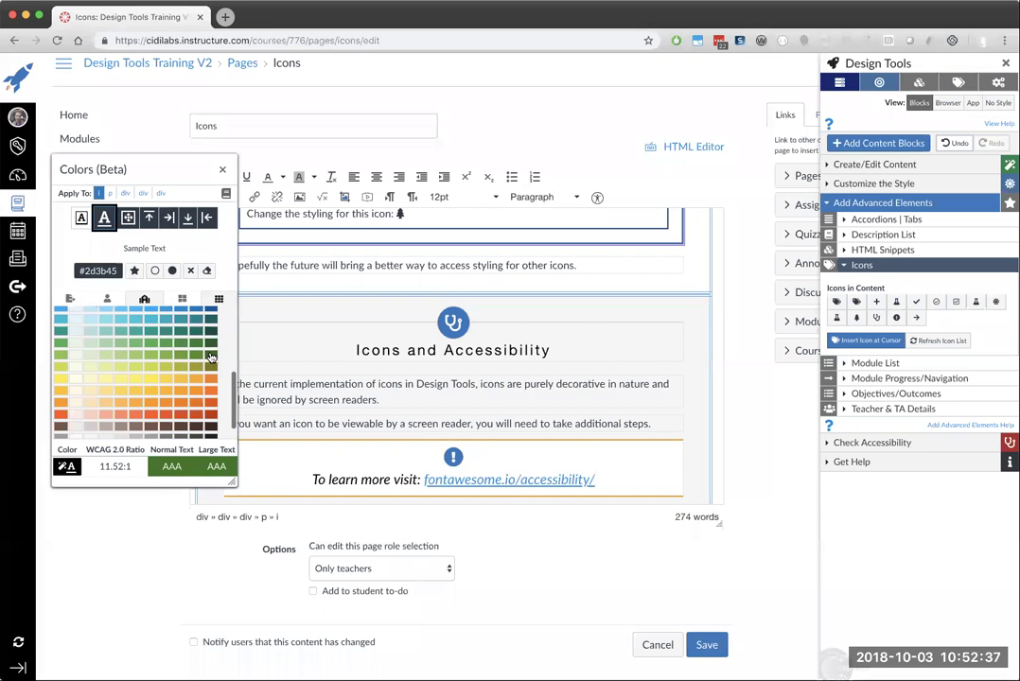
{"action": "left_click", "coordinate": [210, 355]}
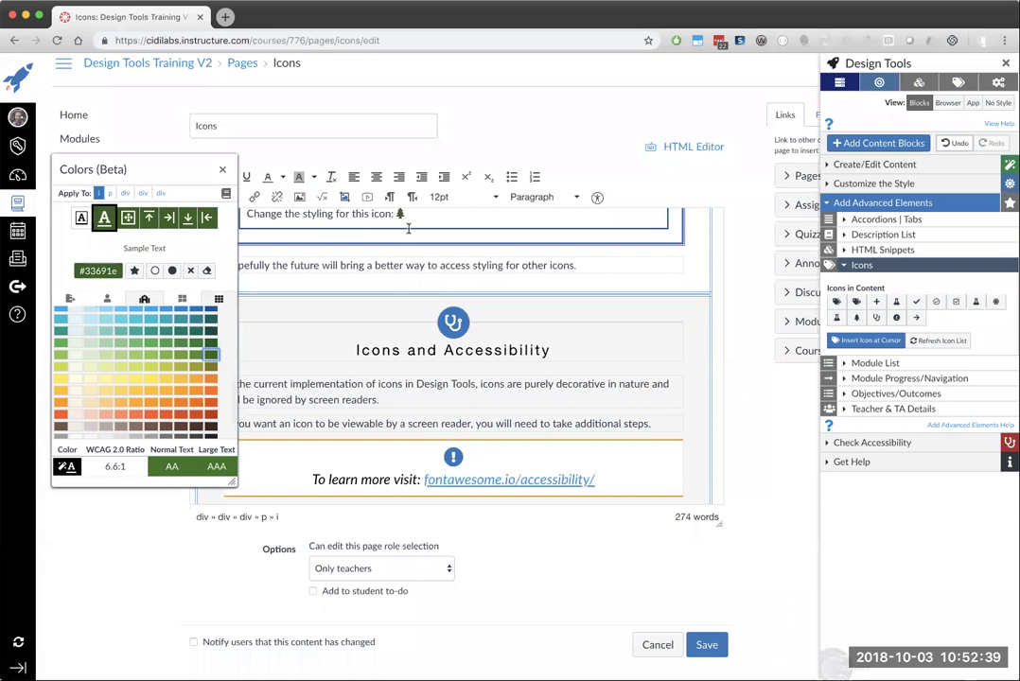
Set the background color to #b3ca3e for the icons above "Icons and Accessibility" and "Icon Tool", and close the color tool
{"action": "left_click", "coordinate": [456, 326]}
{"action": "left_click", "coordinate": [81, 219]}
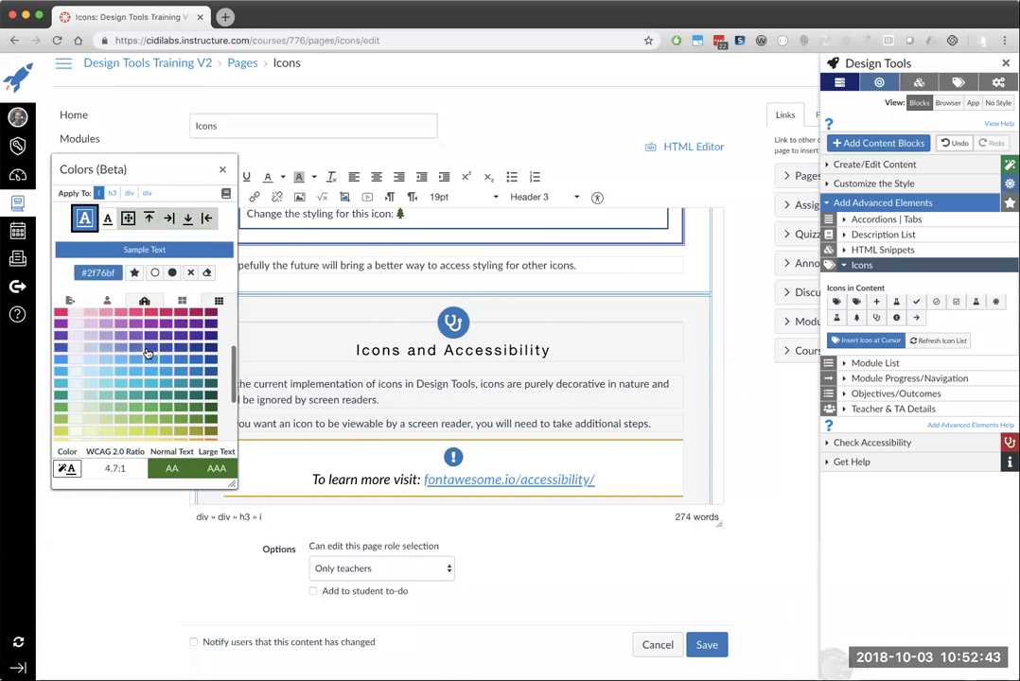
{"action": "left_click", "coordinate": [76, 331]}
{"action": "scroll", "coordinate": [419, 308], "scroll_direction": "up", "scroll_amount": 10}
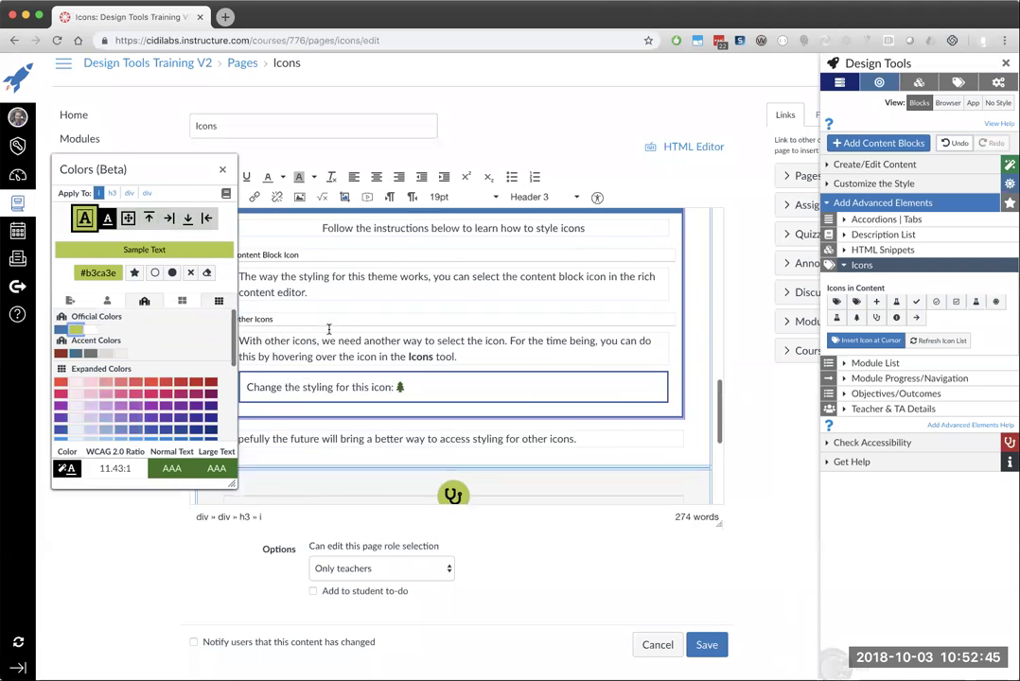
{"action": "scroll", "coordinate": [419, 307], "scroll_direction": "up", "scroll_amount": 10}
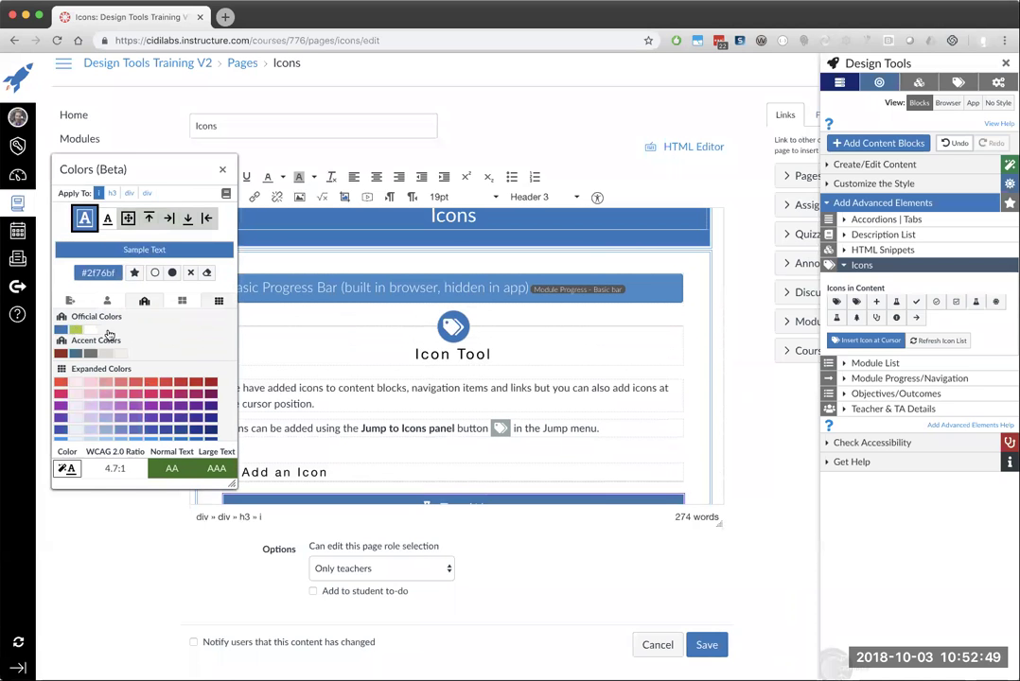
{"action": "left_click", "coordinate": [75, 331]}
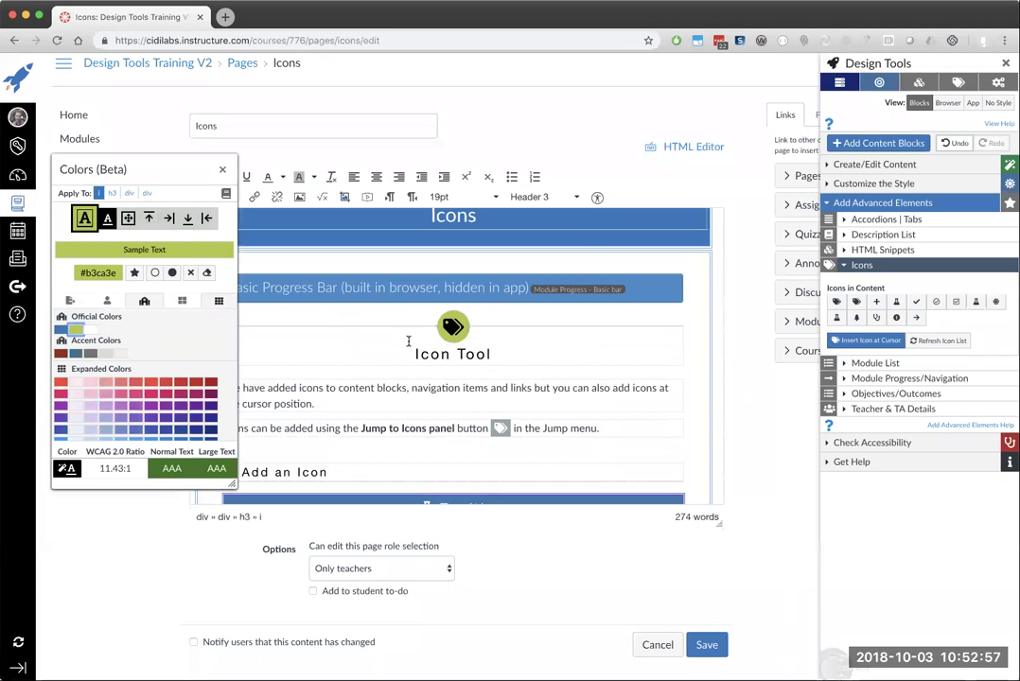
{"action": "scroll", "coordinate": [409, 342], "scroll_direction": "down", "scroll_amount": 20}
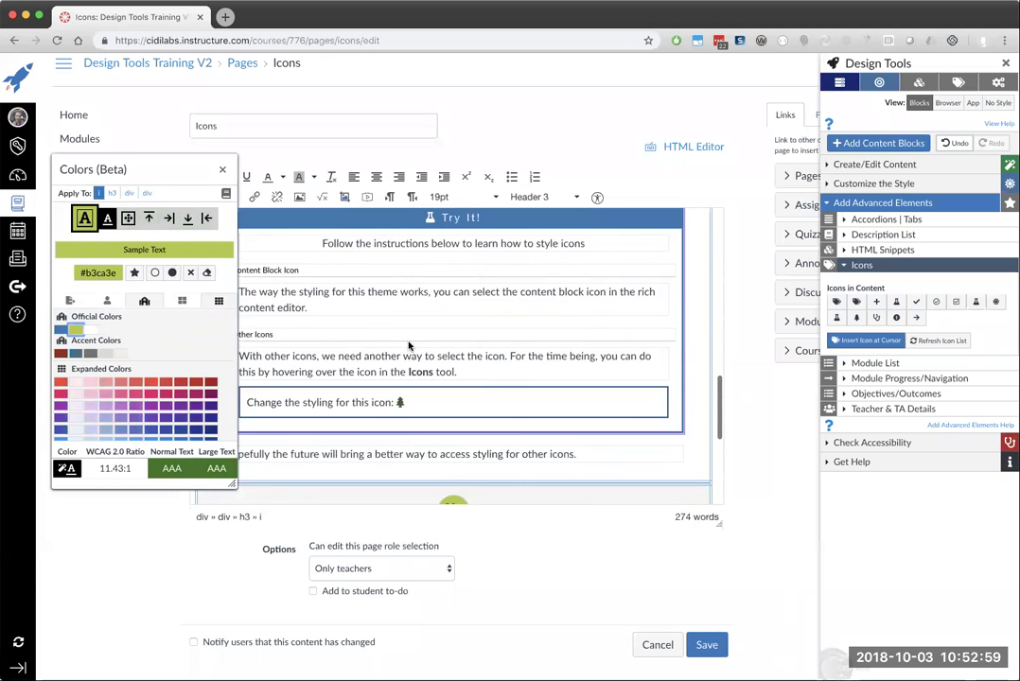
{"action": "left_click", "coordinate": [224, 171]}
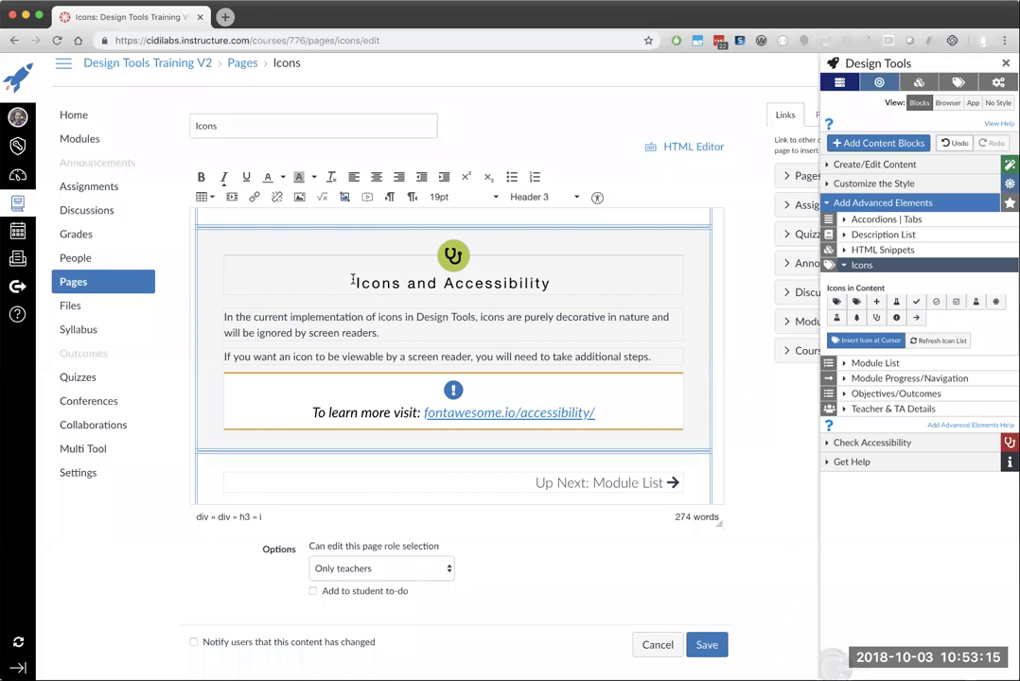
Examine the "Icons and Accessibility" heading, the restyled icons and the remaining sections of the Icons page
{"action": "left_click_drag", "start_coordinate": [352, 281], "coordinate": [566, 290]}
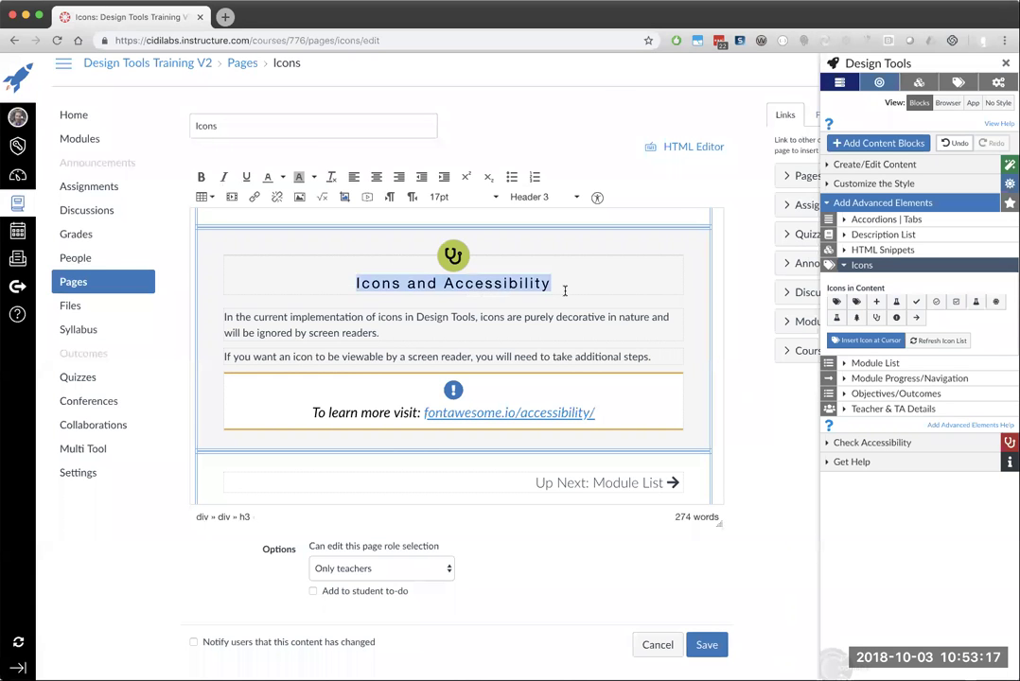
{"action": "scroll", "coordinate": [565, 291], "scroll_direction": "up", "scroll_amount": 10}
{"action": "scroll", "coordinate": [558, 303], "scroll_direction": "down", "scroll_amount": 2}
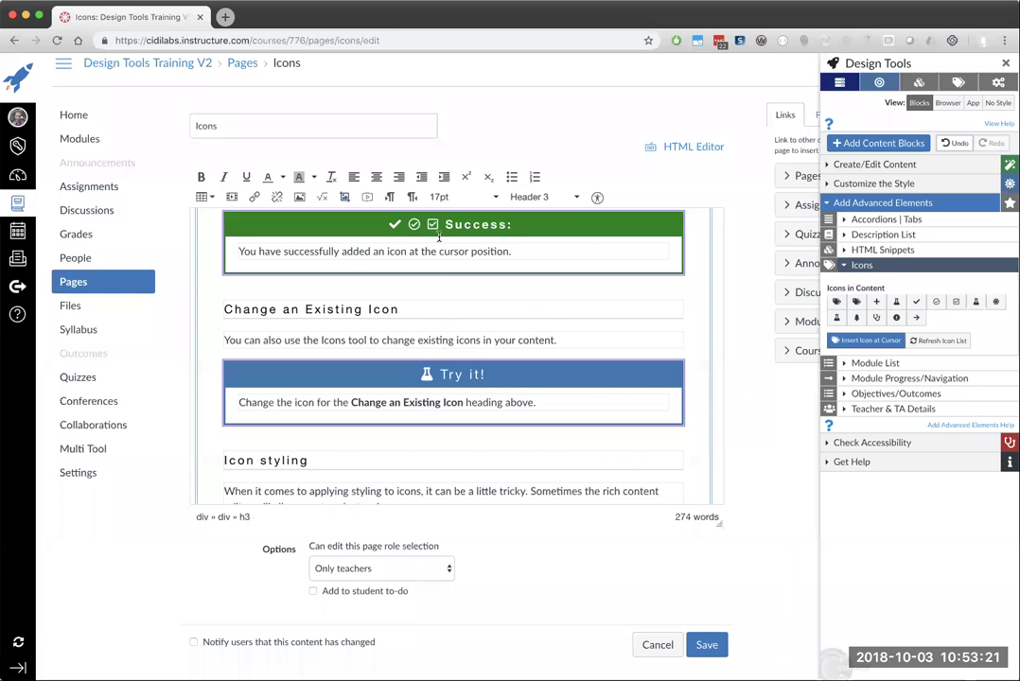
{"action": "scroll", "coordinate": [436, 246], "scroll_direction": "up", "scroll_amount": 4}
{"action": "scroll", "coordinate": [431, 258], "scroll_direction": "up", "scroll_amount": 6}
{"action": "scroll", "coordinate": [434, 260], "scroll_direction": "down", "scroll_amount": 5}
{"action": "scroll", "coordinate": [434, 260], "scroll_direction": "down", "scroll_amount": 10}
{"action": "scroll", "coordinate": [487, 260], "scroll_direction": "up", "scroll_amount": 5}
{"action": "scroll", "coordinate": [487, 260], "scroll_direction": "down", "scroll_amount": 1}
{"action": "scroll", "coordinate": [487, 260], "scroll_direction": "down", "scroll_amount": 12}
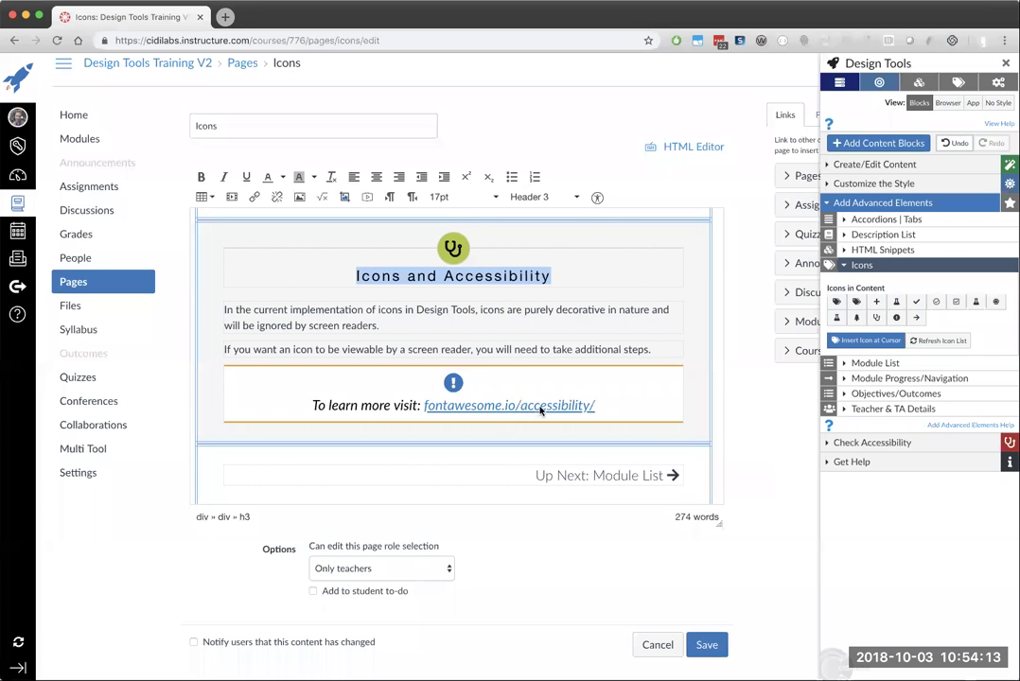
Discard the Icons page edits and go to the following Module List - Basic page to view its example
{"action": "left_click", "coordinate": [656, 645]}
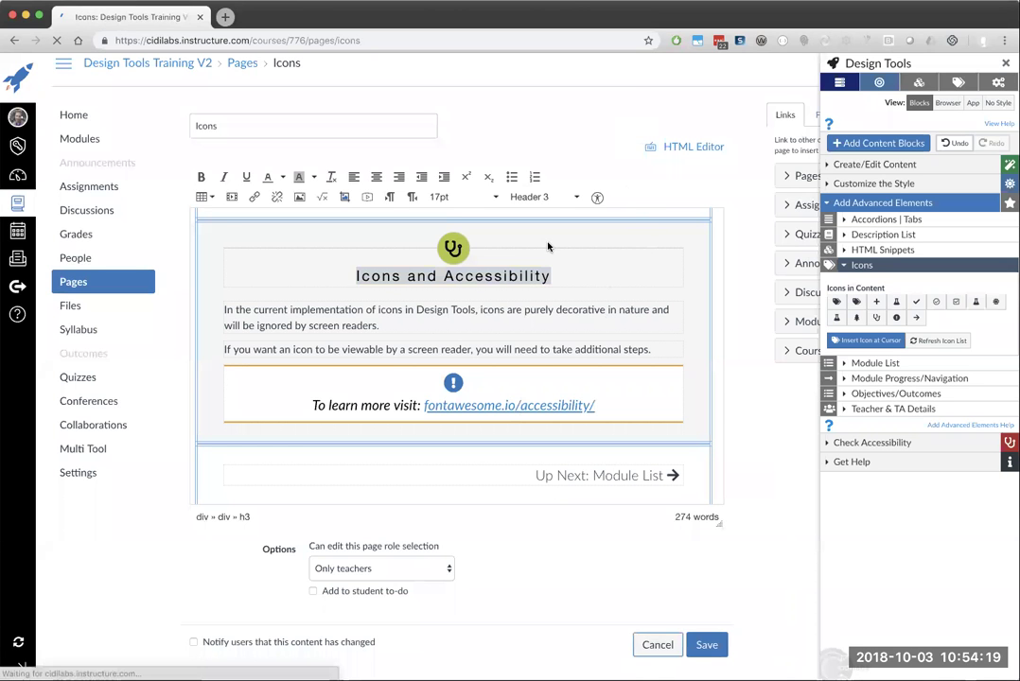
{"action": "scroll", "coordinate": [604, 257], "scroll_direction": "down", "scroll_amount": 15}
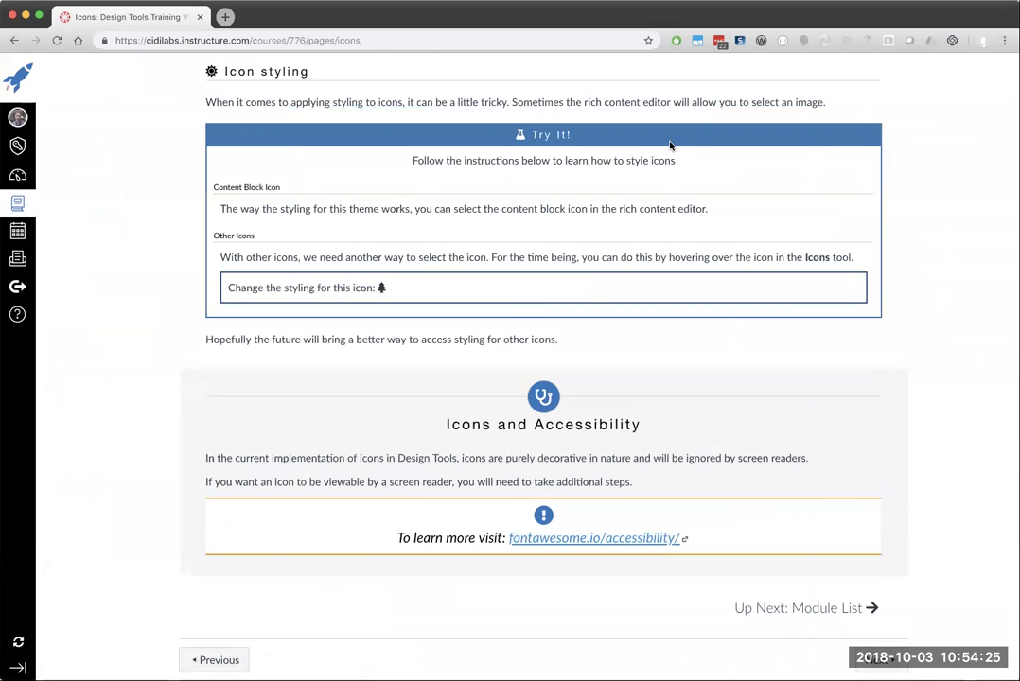
{"action": "left_click", "coordinate": [882, 660]}
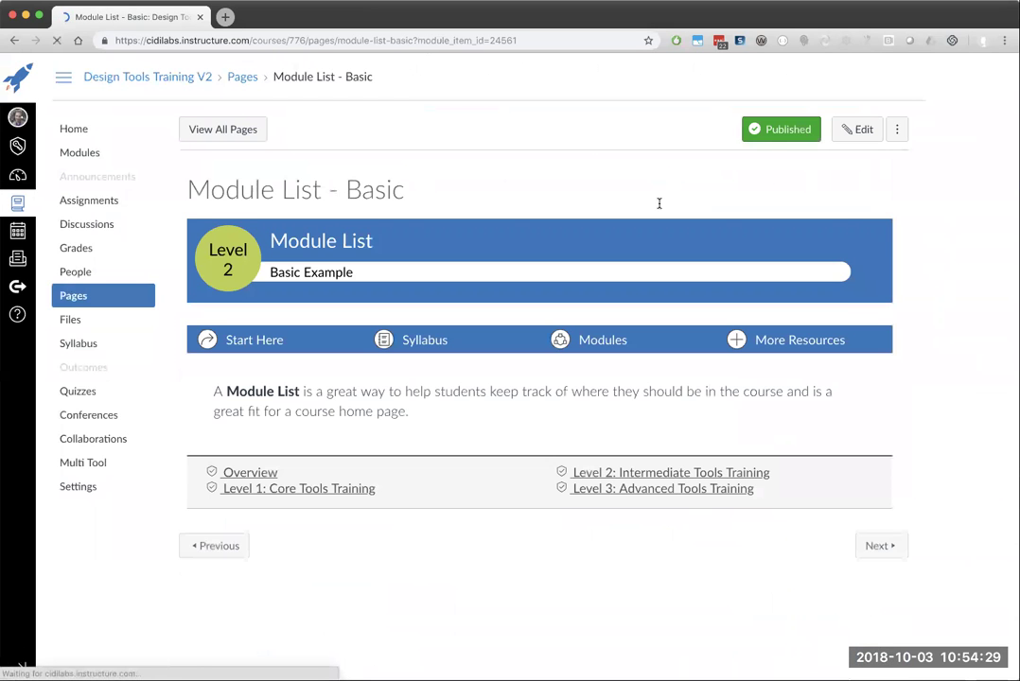
{"action": "scroll", "coordinate": [378, 487], "scroll_direction": "down", "scroll_amount": 3}
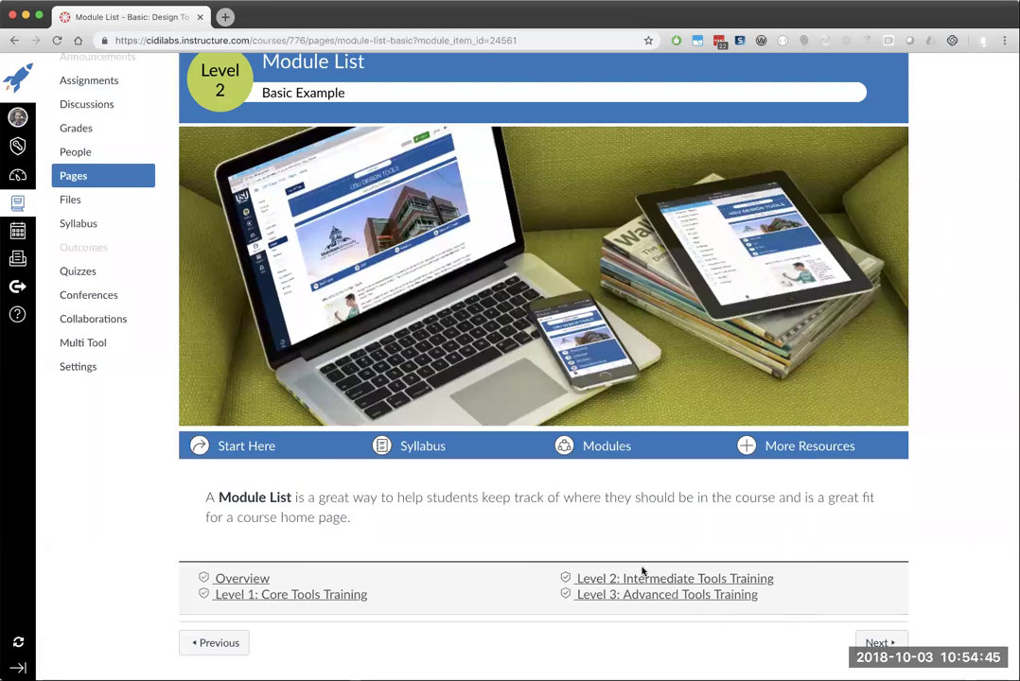
Review the Module List - Current Module example and continue to the Module List - Current Quick Links page
{"action": "left_click", "coordinate": [696, 584]}
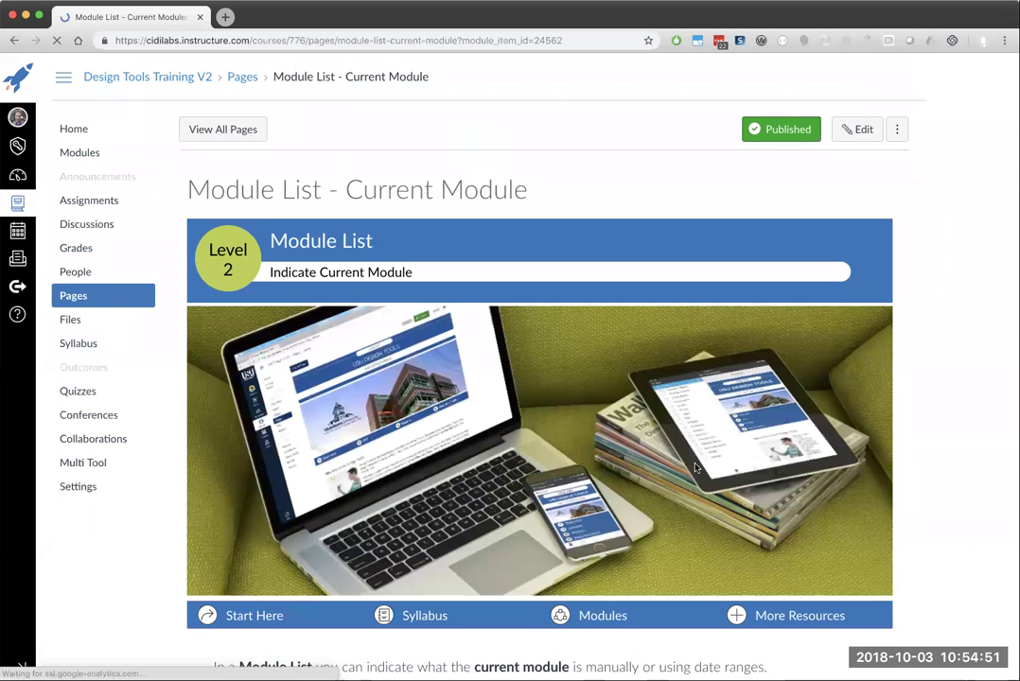
{"action": "scroll", "coordinate": [695, 467], "scroll_direction": "down", "scroll_amount": 3}
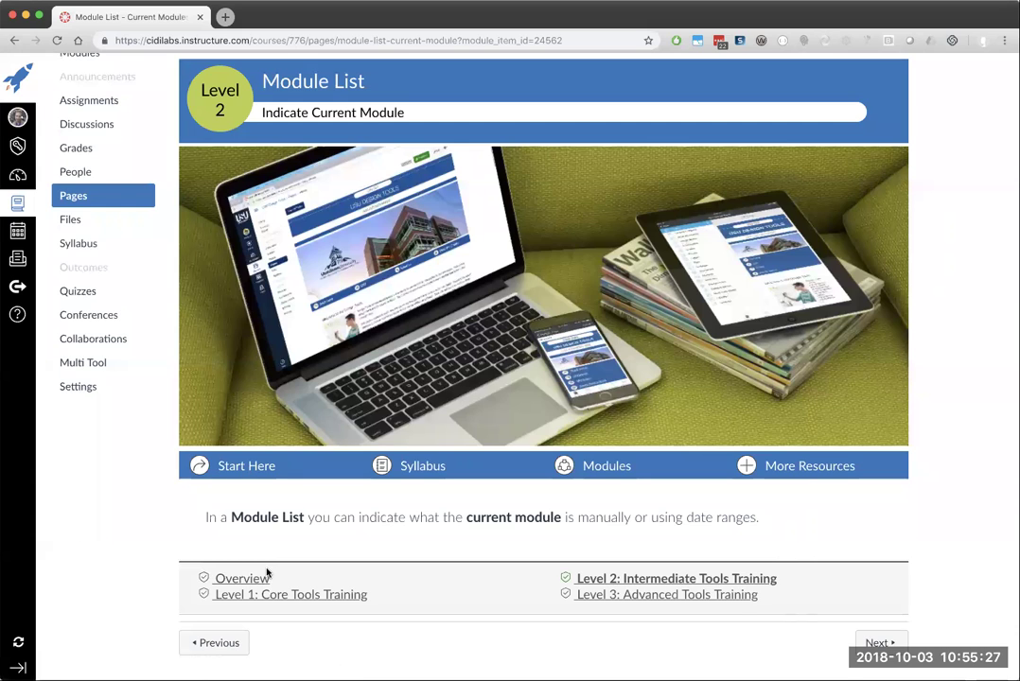
{"action": "left_click", "coordinate": [879, 643]}
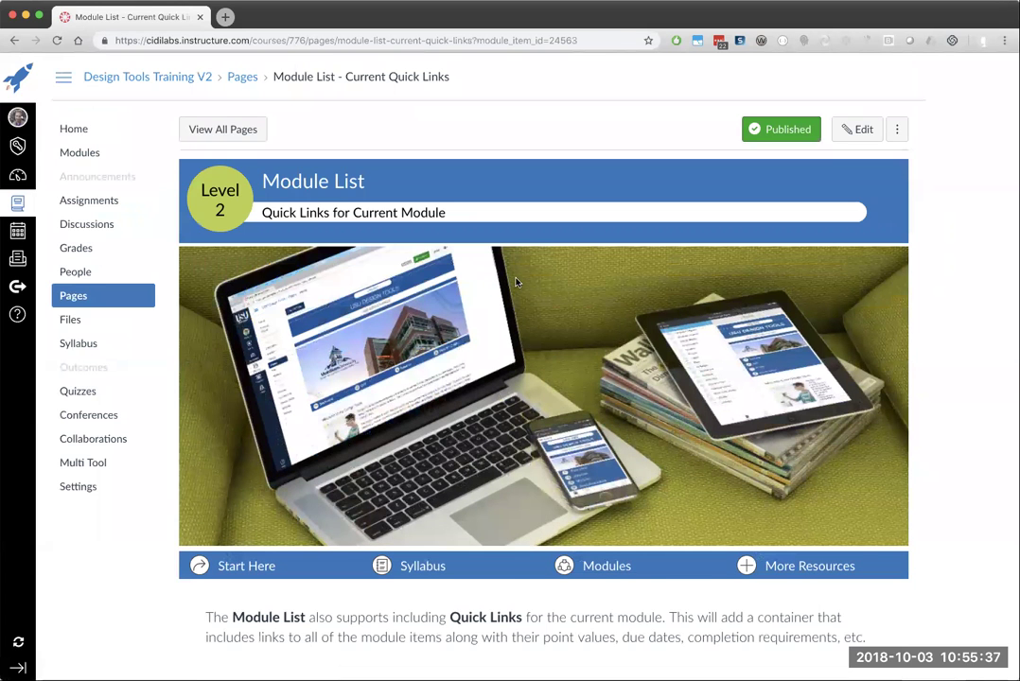
Examine the quick links listed for the current module, Level 2: Intermediate Tools Training, including the example items and their point values
{"action": "scroll", "coordinate": [514, 282], "scroll_direction": "down", "scroll_amount": 1}
{"action": "scroll", "coordinate": [516, 283], "scroll_direction": "up", "scroll_amount": 1}
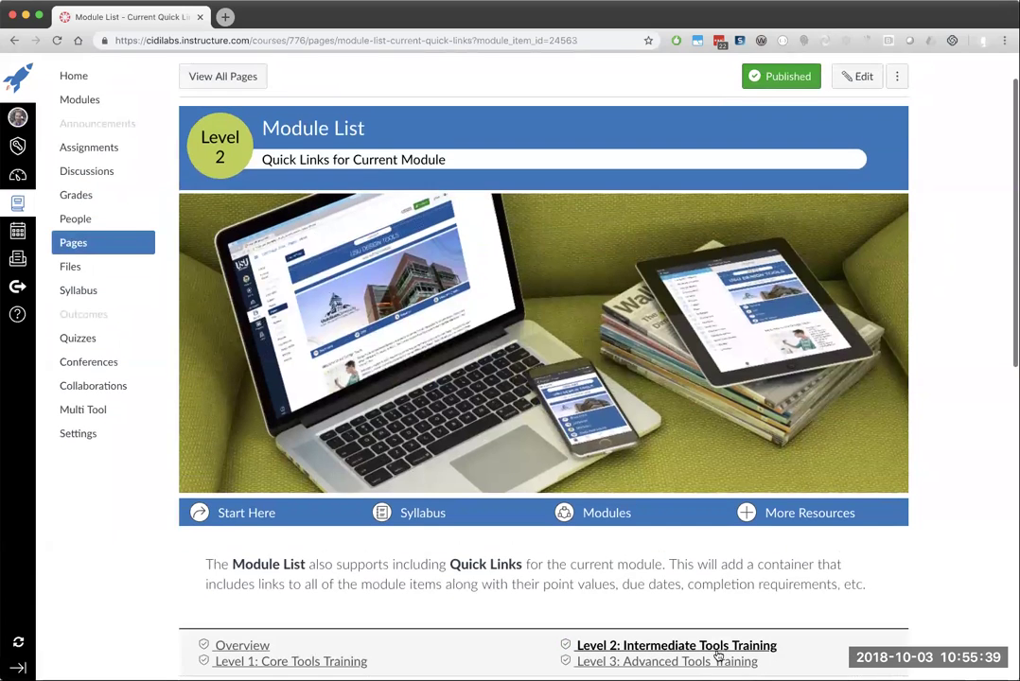
{"action": "left_click", "coordinate": [642, 647]}
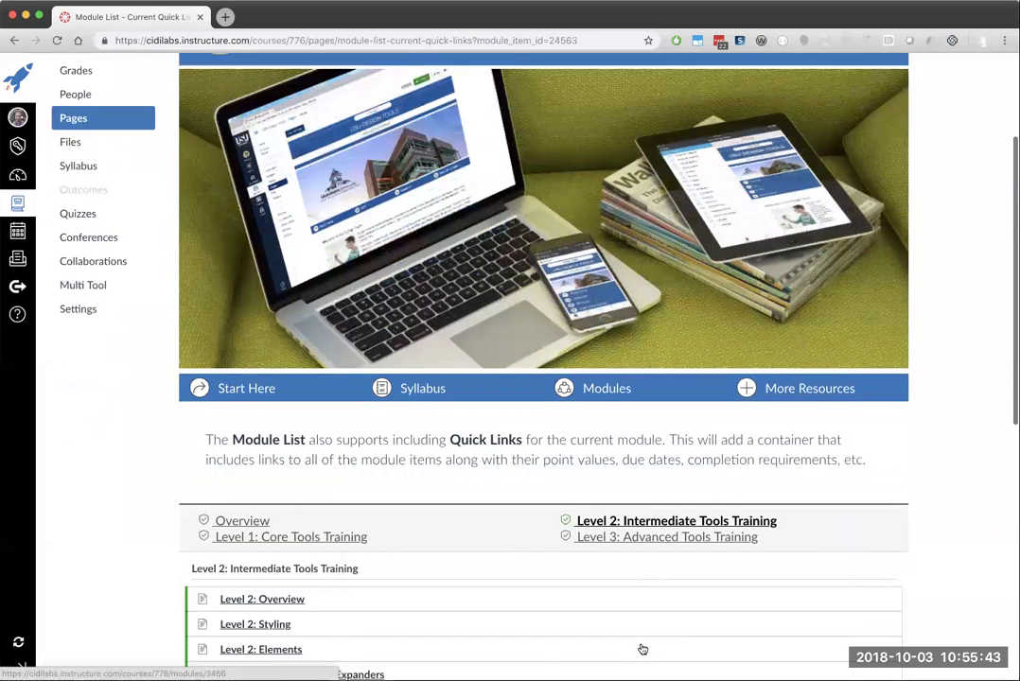
{"action": "scroll", "coordinate": [642, 650], "scroll_direction": "down", "scroll_amount": 3}
{"action": "scroll", "coordinate": [644, 648], "scroll_direction": "up", "scroll_amount": 1}
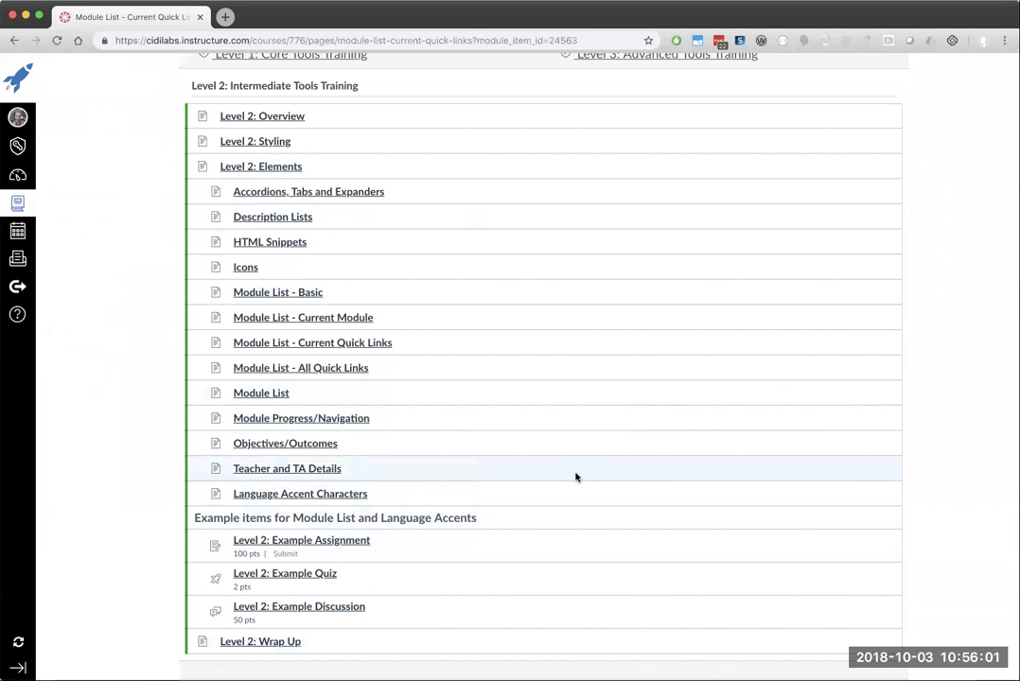
{"action": "scroll", "coordinate": [481, 403], "scroll_direction": "up", "scroll_amount": 2}
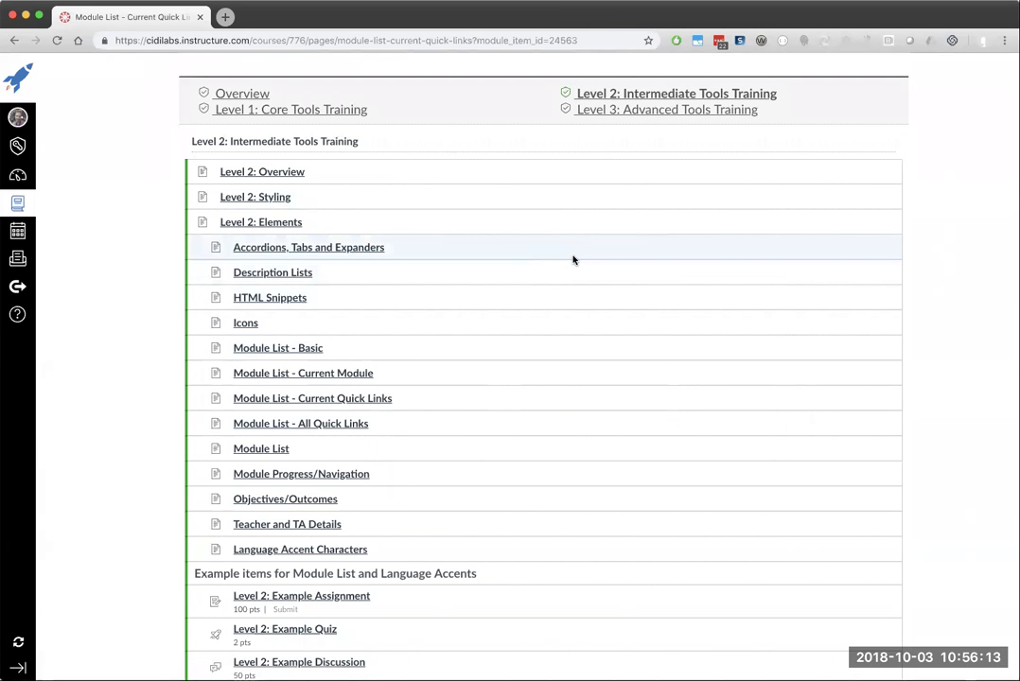
{"action": "scroll", "coordinate": [729, 369], "scroll_direction": "down", "scroll_amount": 3}
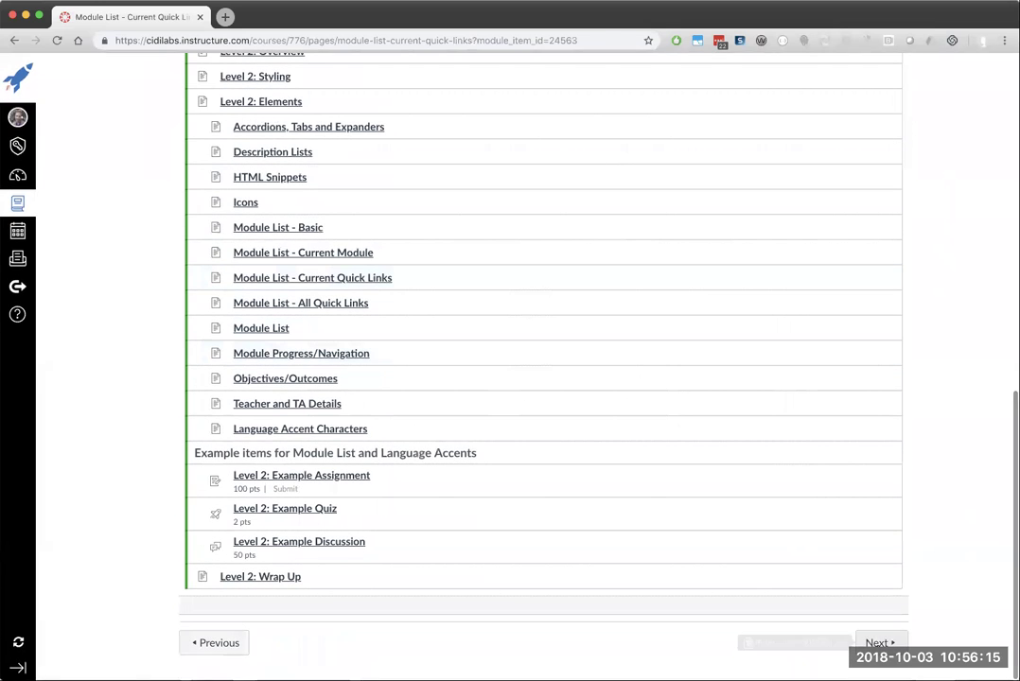
Go to the Module List - All Quick Links page and view the quick links for Level 1 and Level 3
{"action": "left_click", "coordinate": [879, 644]}
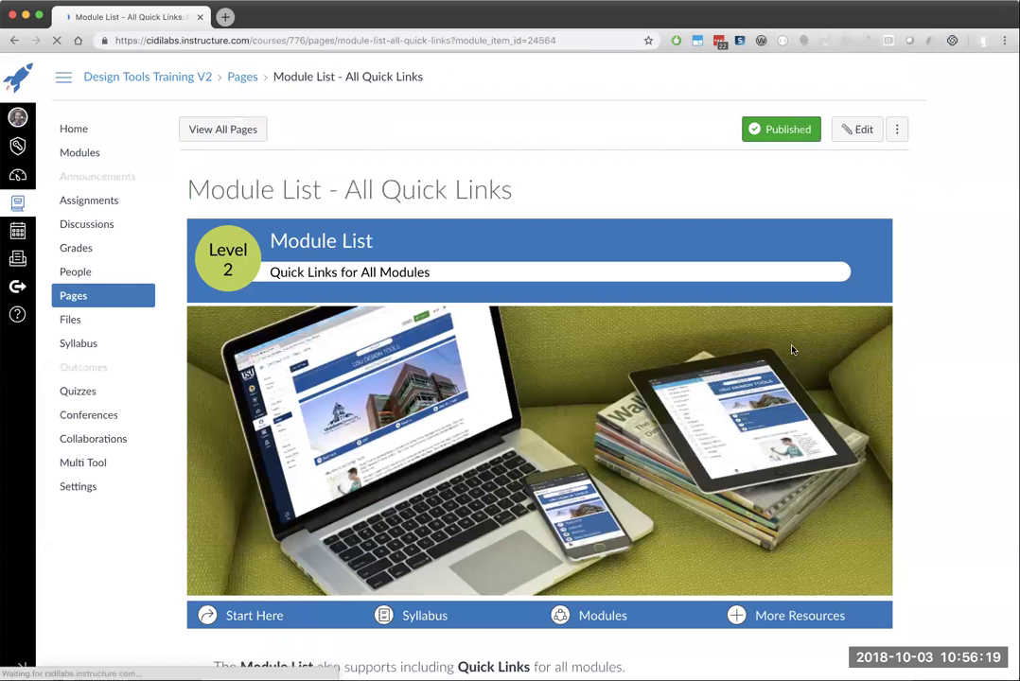
{"action": "scroll", "coordinate": [793, 350], "scroll_direction": "down", "scroll_amount": 1}
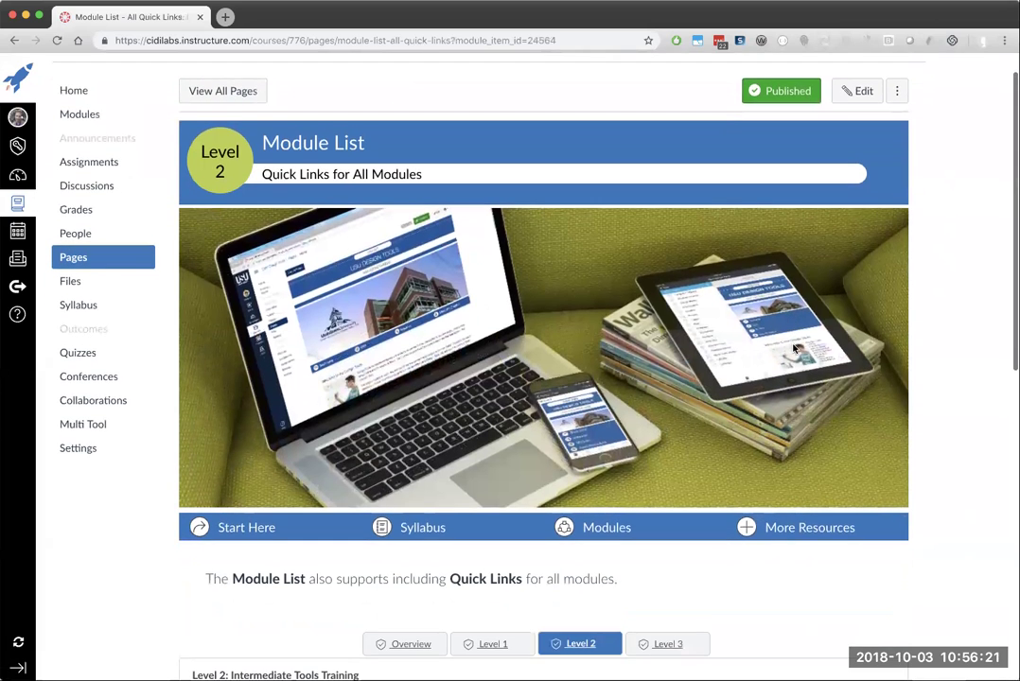
{"action": "scroll", "coordinate": [795, 350], "scroll_direction": "down", "scroll_amount": 5}
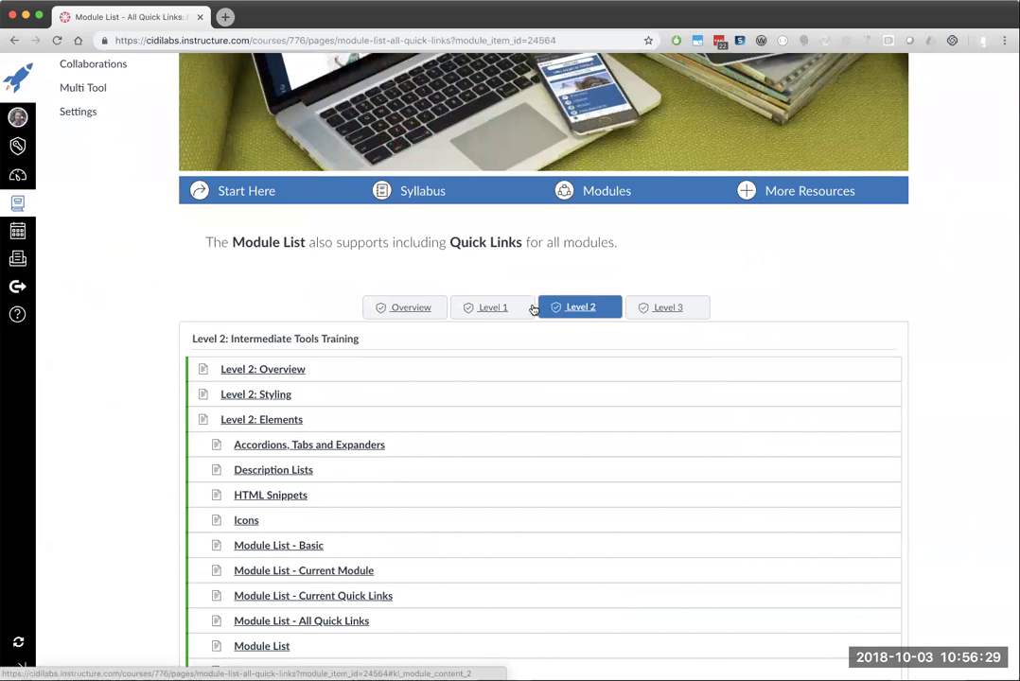
{"action": "left_click", "coordinate": [492, 308]}
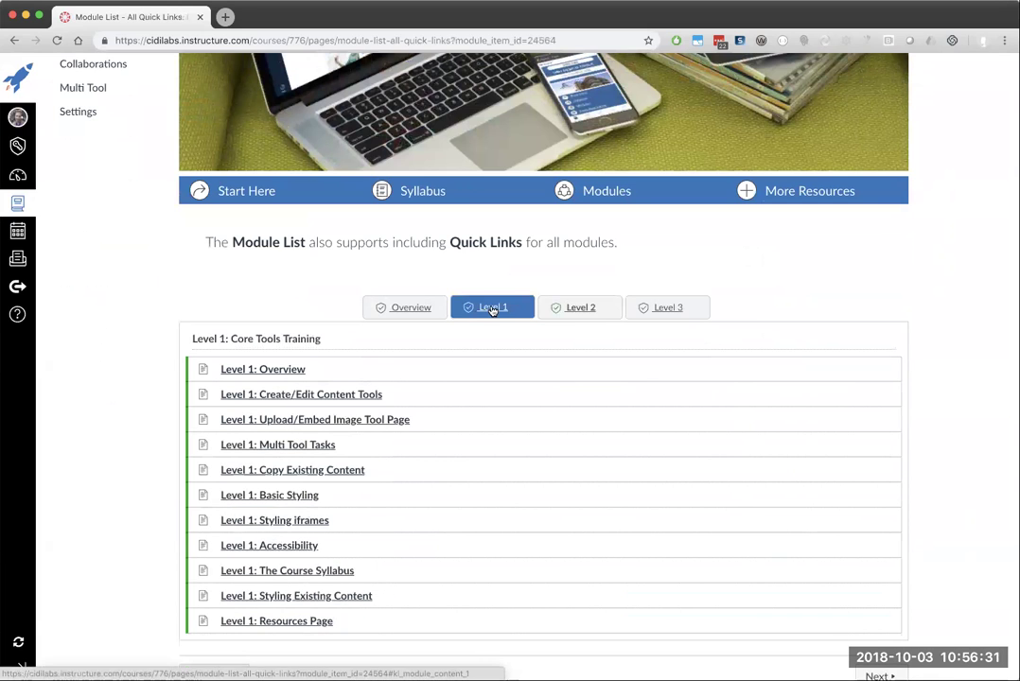
{"action": "left_click", "coordinate": [671, 311]}
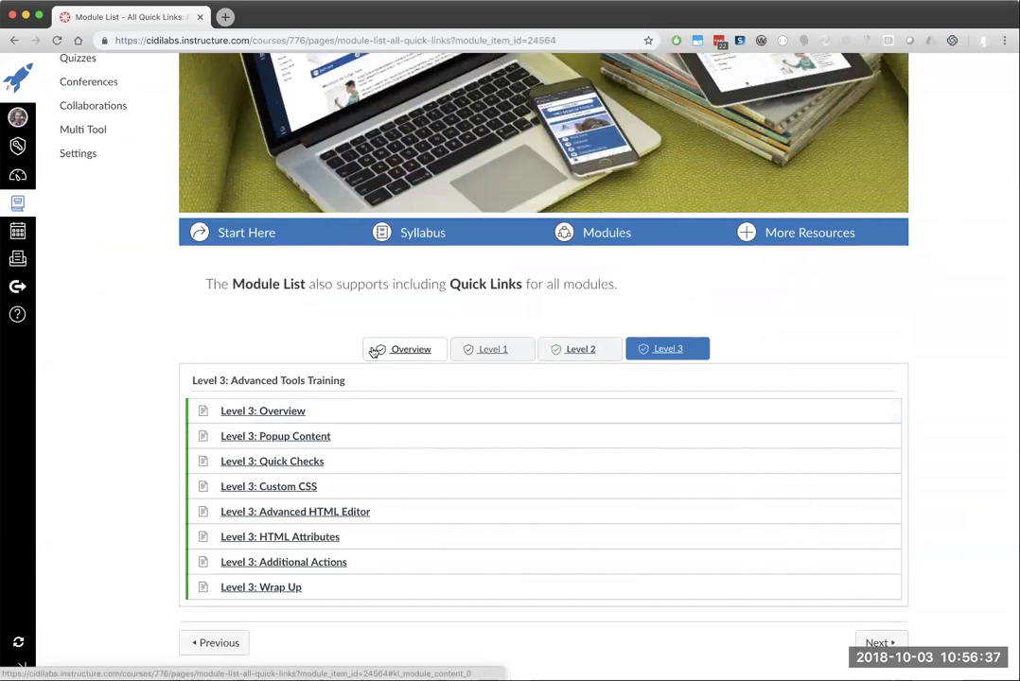
{"action": "left_click_drag", "start_coordinate": [193, 380], "coordinate": [358, 387]}
{"action": "left_click", "coordinate": [273, 380]}
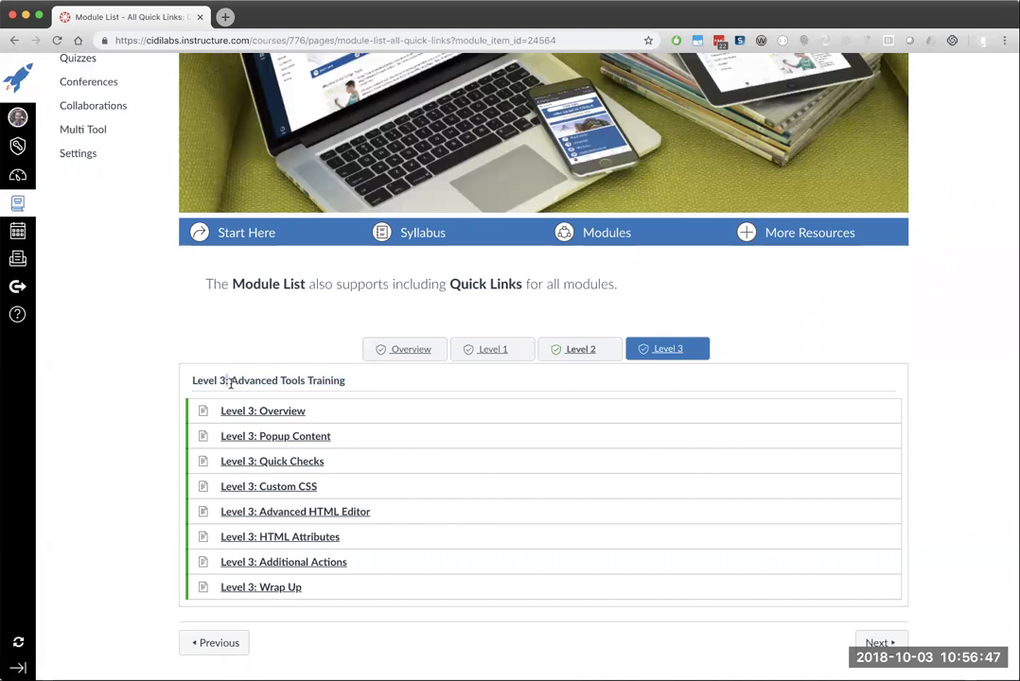
{"action": "double_click", "coordinate": [193, 380]}
Open the following Module List page for editing and add a Module List to it
{"action": "left_click", "coordinate": [877, 643]}
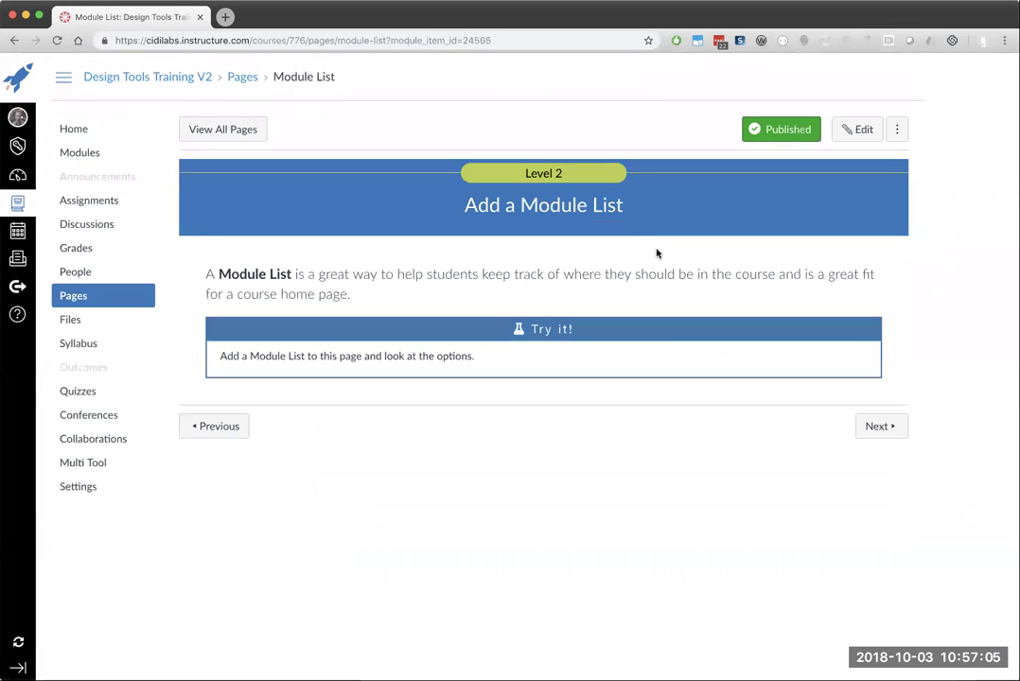
{"action": "left_click", "coordinate": [851, 127]}
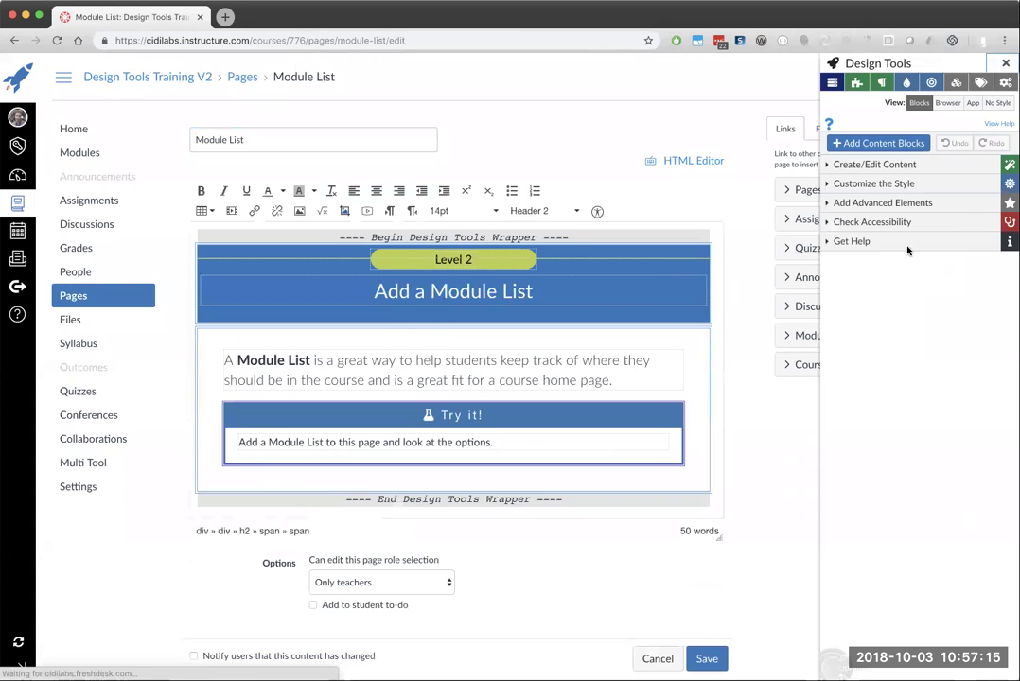
{"action": "left_click", "coordinate": [899, 203]}
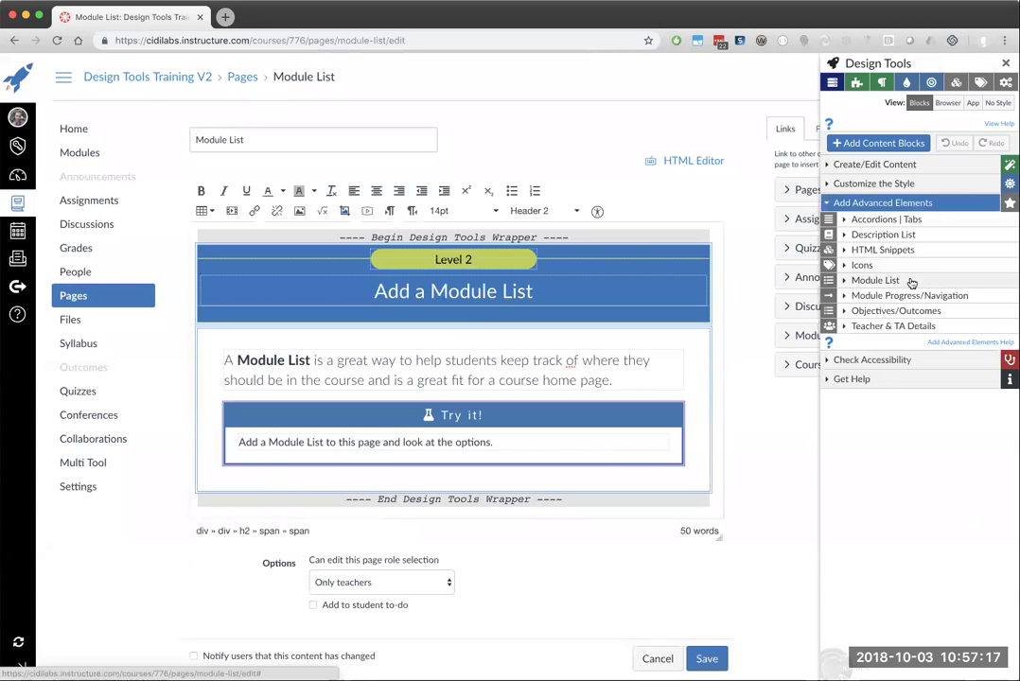
{"action": "left_click", "coordinate": [909, 281]}
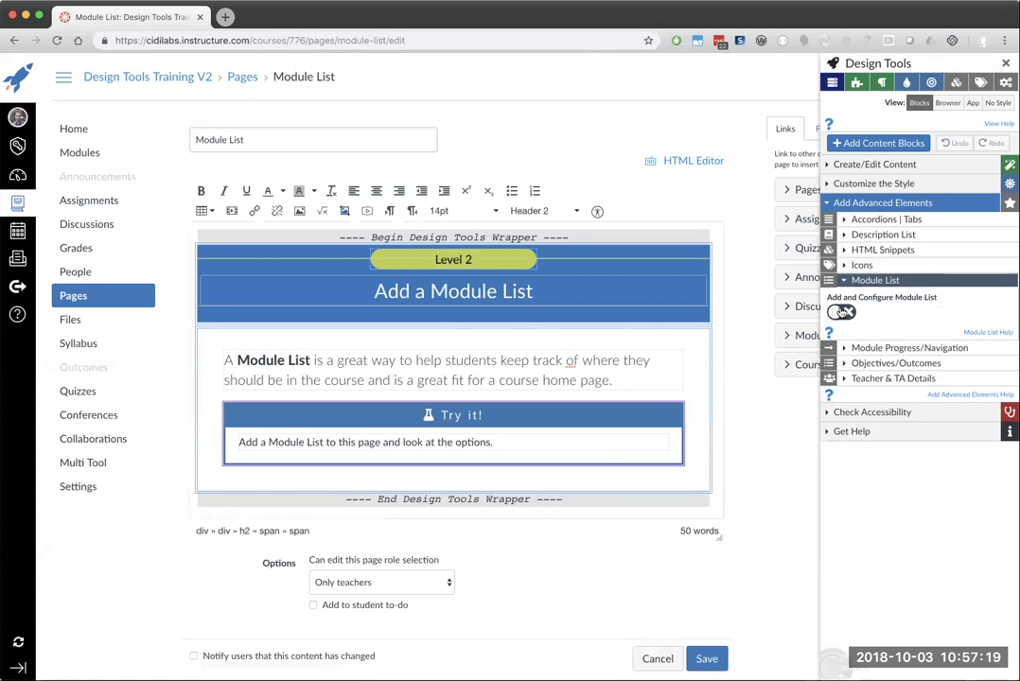
{"action": "left_click", "coordinate": [842, 312]}
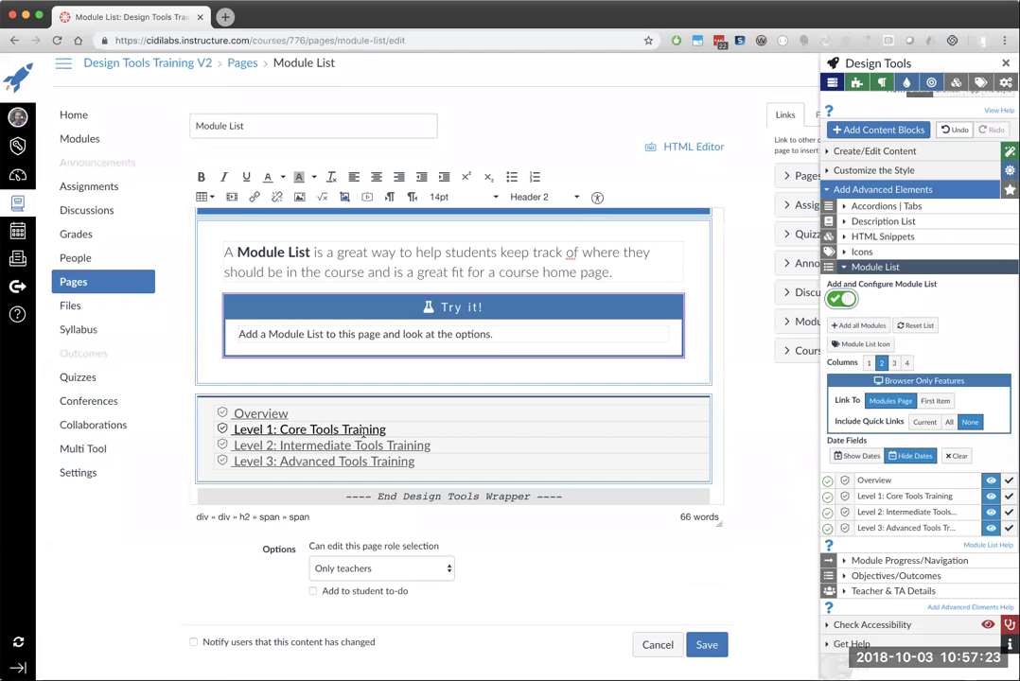
Try the visibility toggle for the Overview module, leaving the module shown in the list
{"action": "left_click", "coordinate": [991, 483]}
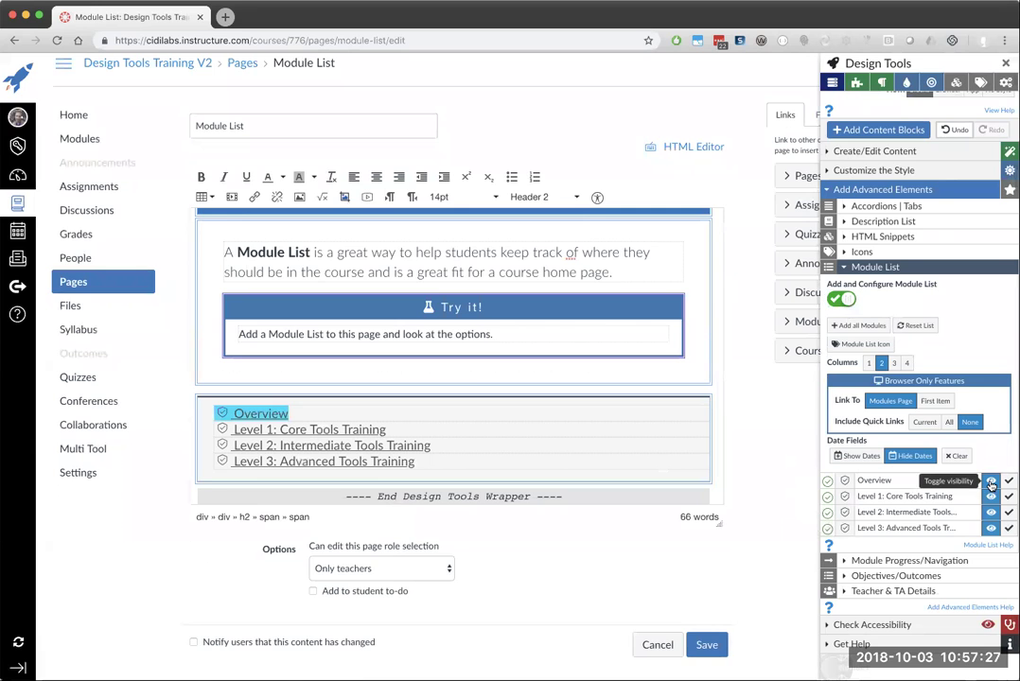
{"action": "left_click", "coordinate": [991, 483]}
{"action": "left_click", "coordinate": [991, 483]}
{"action": "left_click", "coordinate": [991, 483]}
{"action": "left_click", "coordinate": [991, 482]}
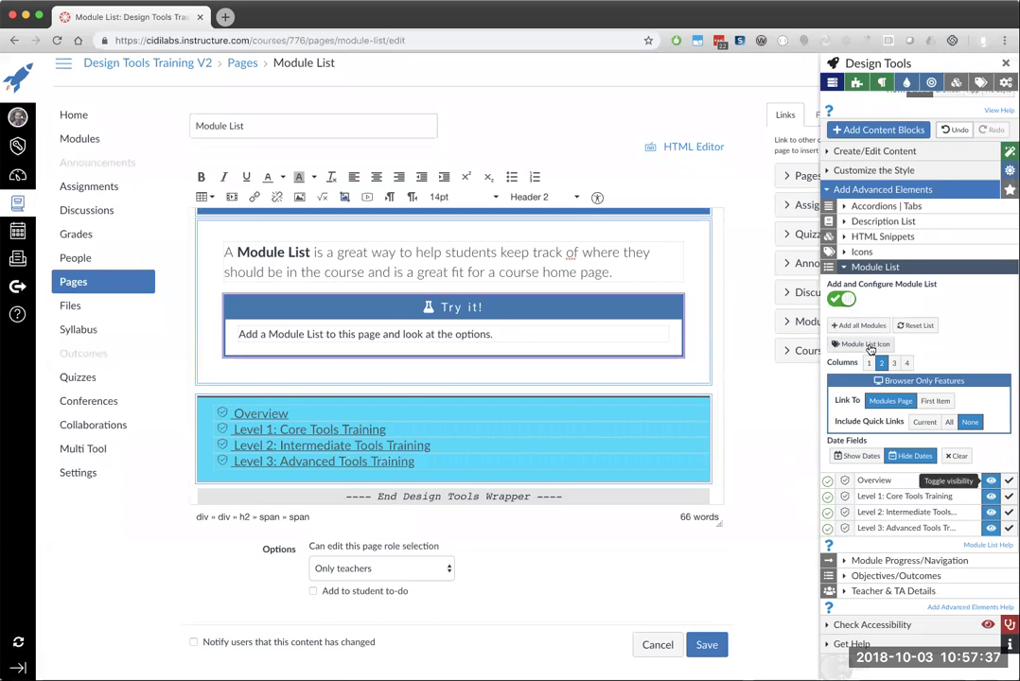
Set the icon for all modules in the list to the pawn from the Chess category
{"action": "left_click", "coordinate": [865, 345]}
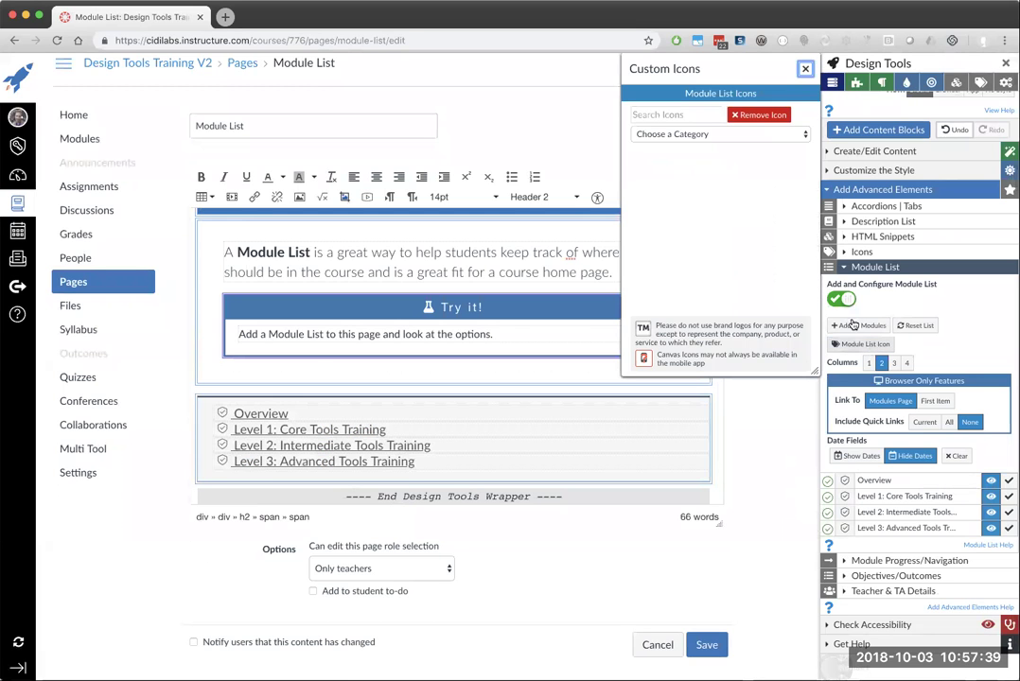
{"action": "left_click", "coordinate": [666, 136]}
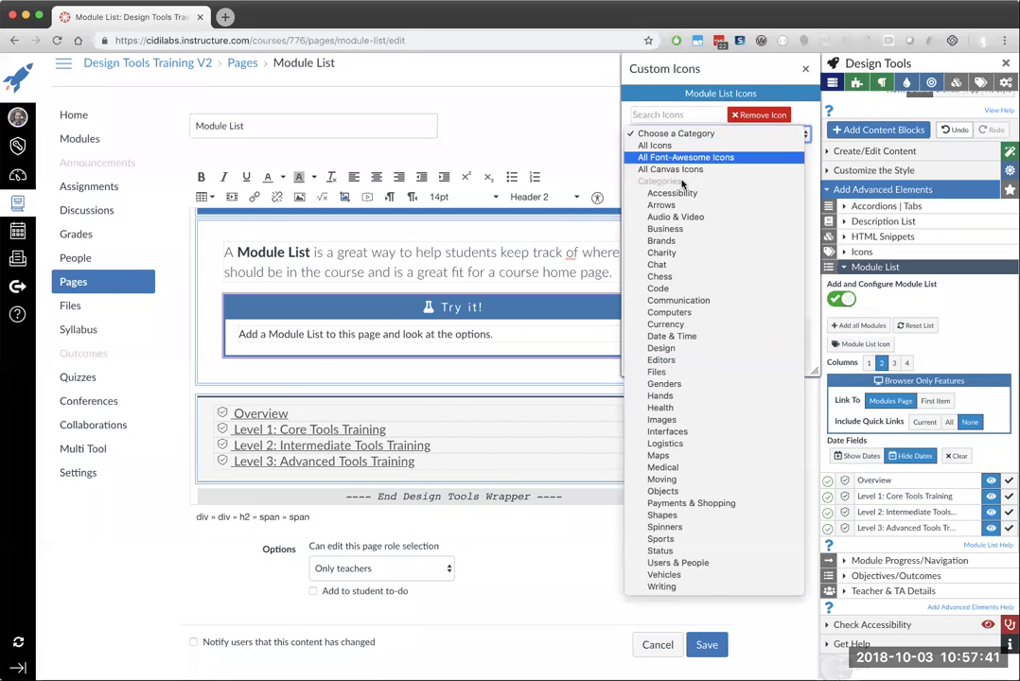
{"action": "left_click", "coordinate": [678, 276]}
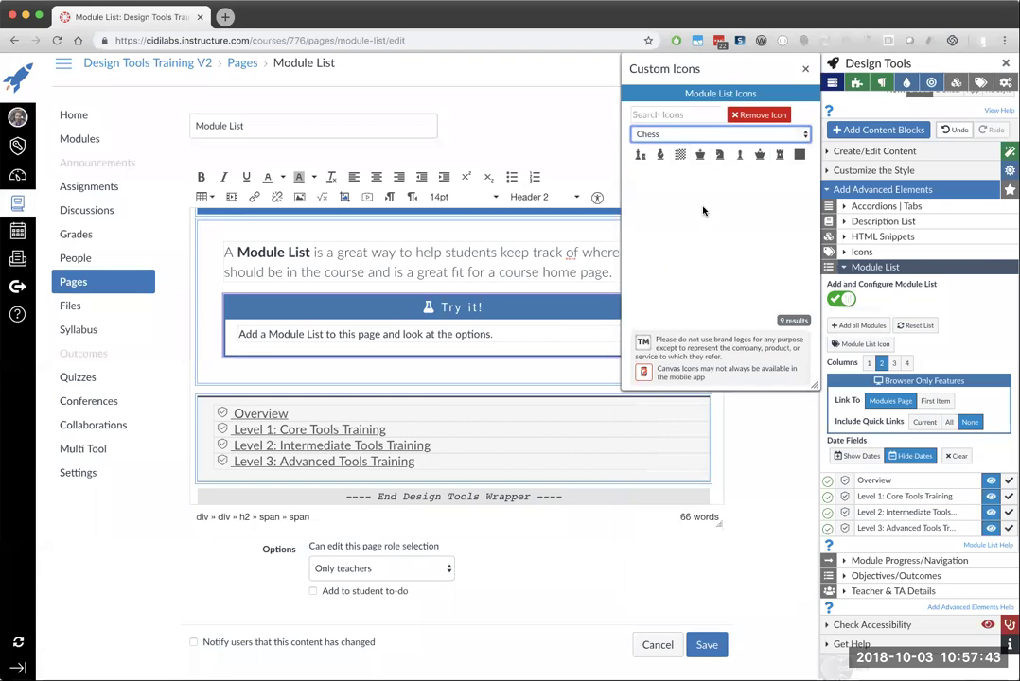
{"action": "left_click", "coordinate": [737, 158]}
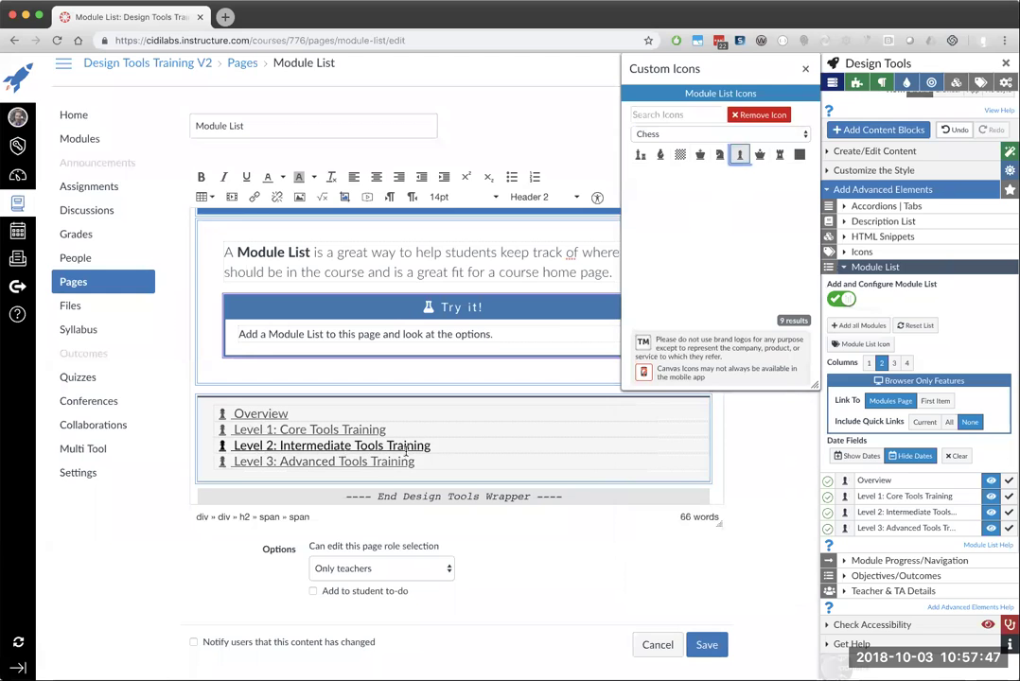
Change the module icons to a queen for Level 1, a rook for Level 2 and a king for Level 3, and close the icon picker
{"action": "left_click", "coordinate": [847, 503]}
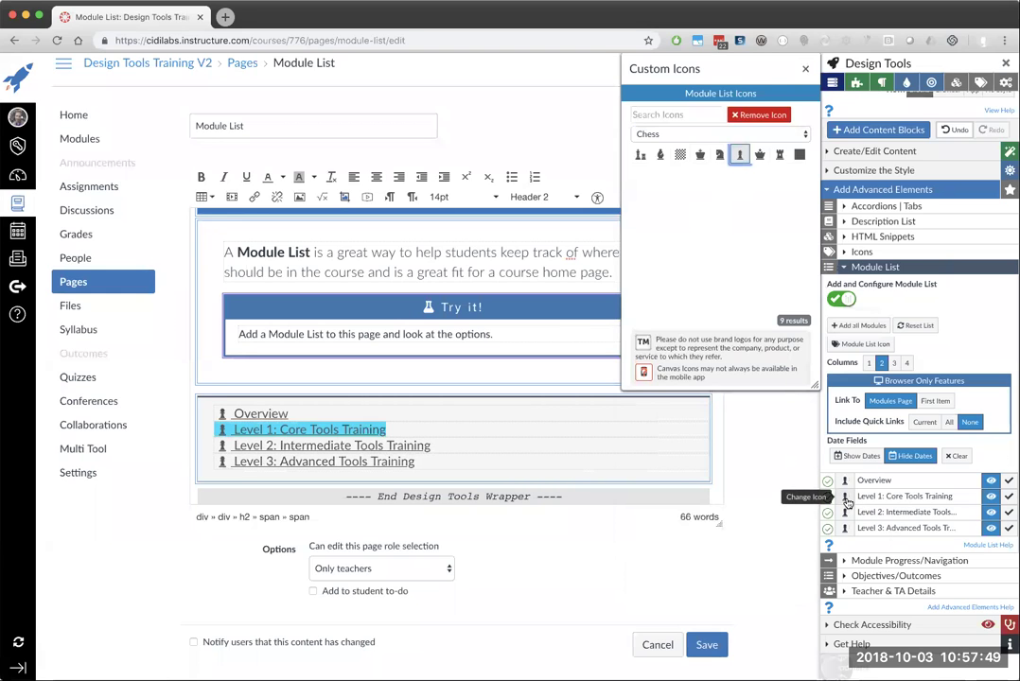
{"action": "left_click", "coordinate": [760, 155]}
{"action": "left_click", "coordinate": [845, 514]}
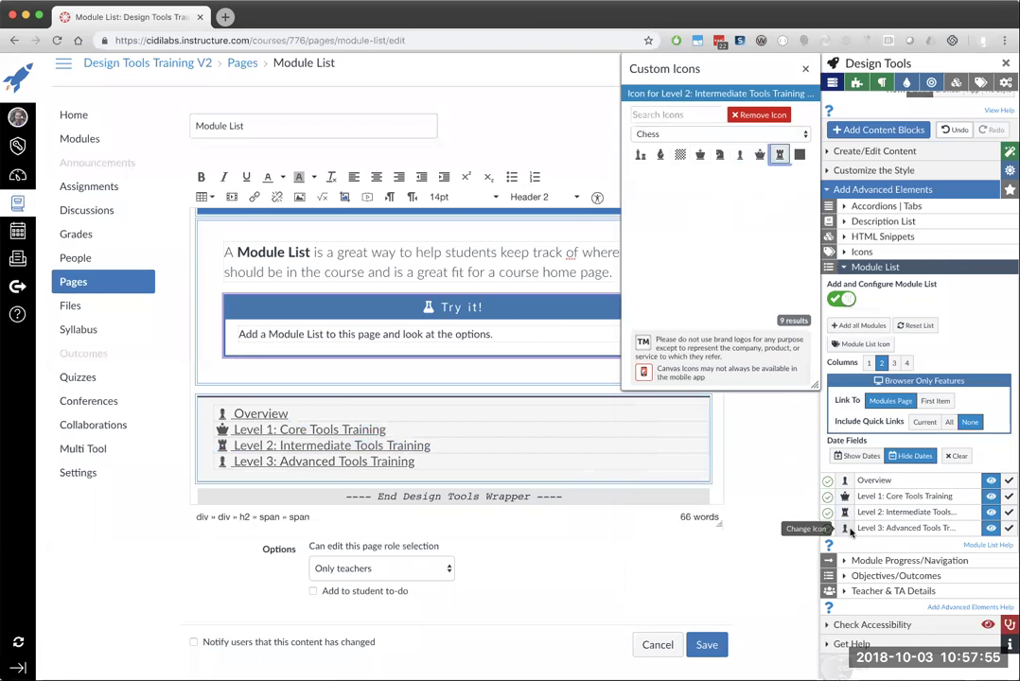
{"action": "left_click", "coordinate": [845, 528]}
{"action": "left_click", "coordinate": [700, 156]}
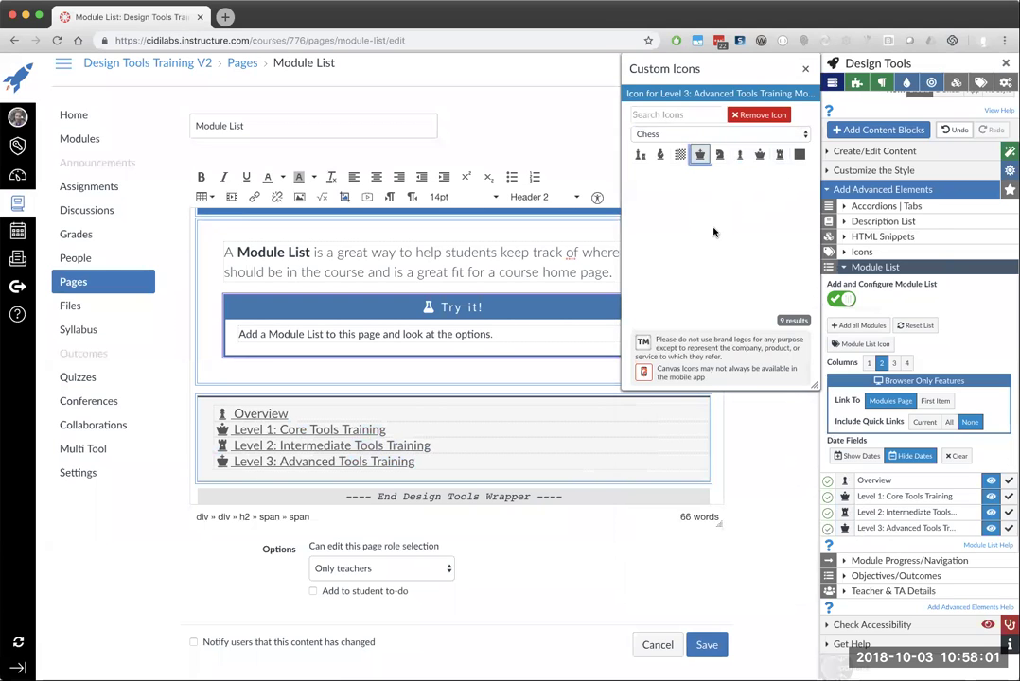
{"action": "left_click", "coordinate": [804, 69]}
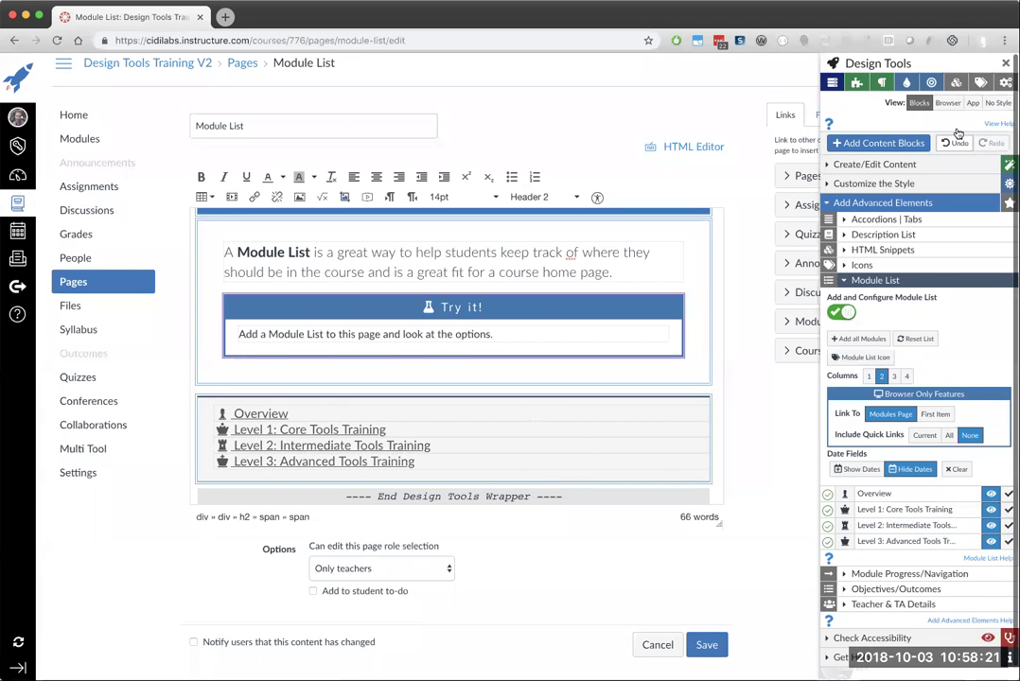
Switch to the Browser view, try the Module List with 1, 3 and 4 columns, and set it to 3 columns
{"action": "left_click", "coordinate": [953, 106]}
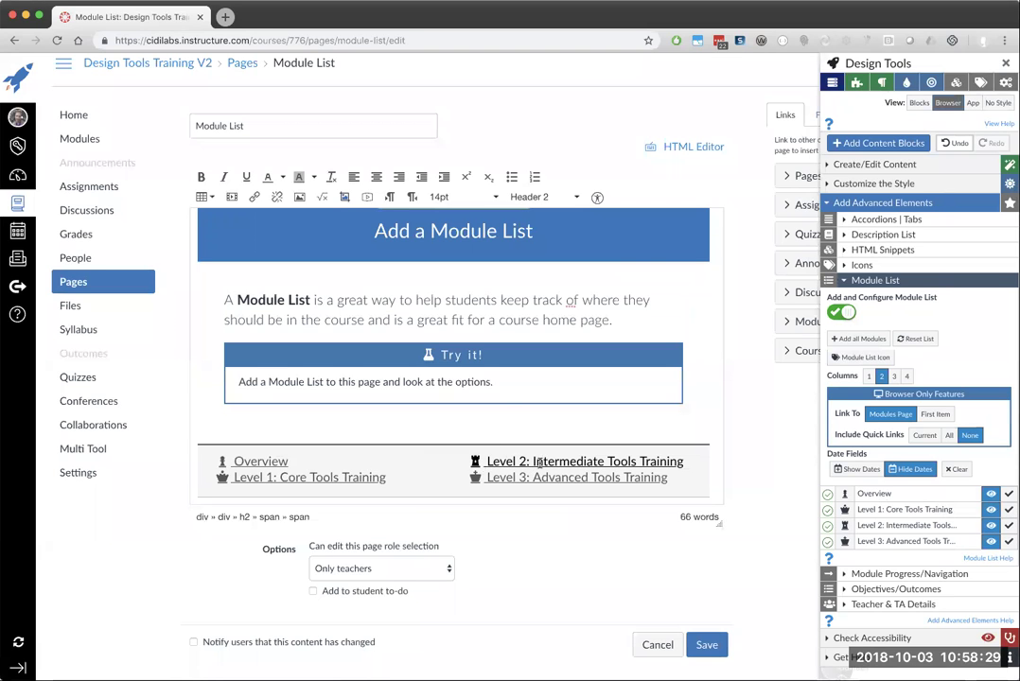
{"action": "left_click", "coordinate": [869, 377]}
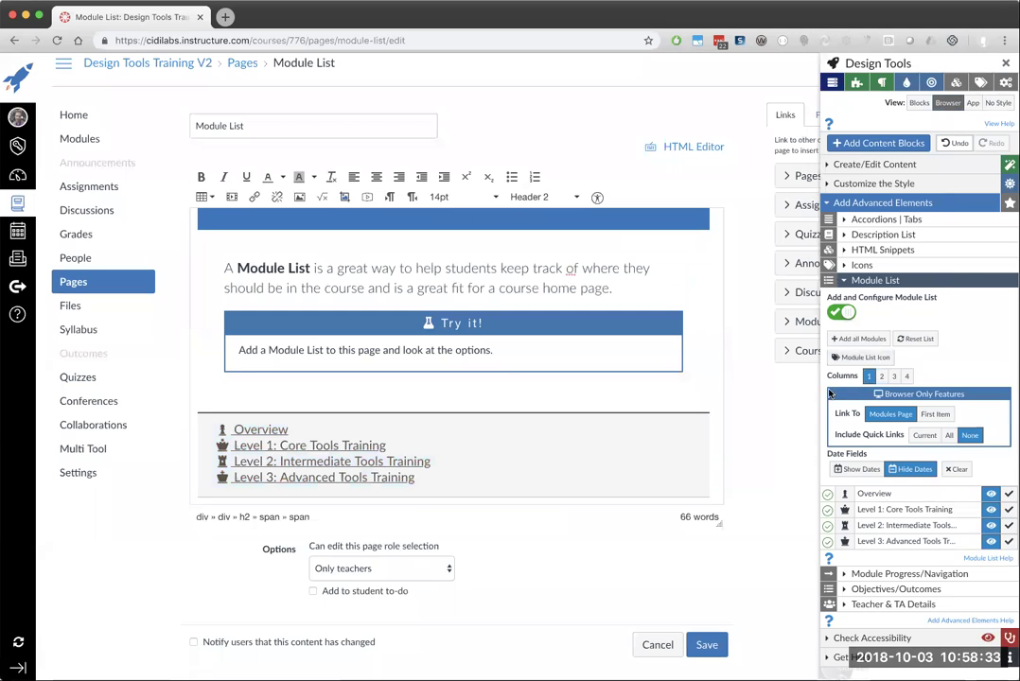
{"action": "left_click", "coordinate": [894, 377]}
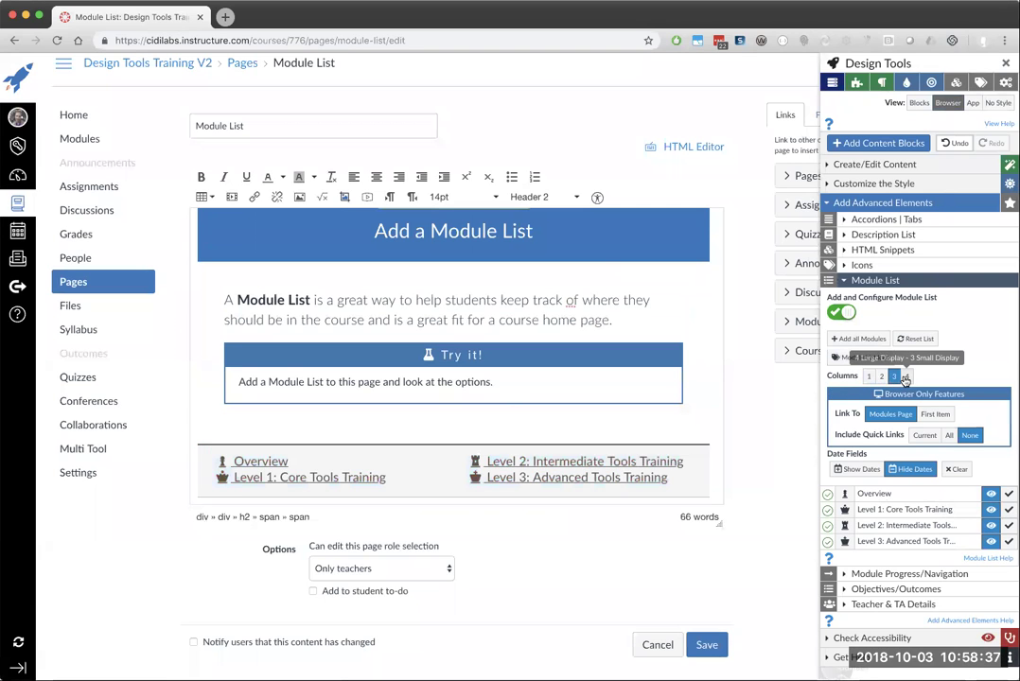
{"action": "left_click", "coordinate": [906, 377]}
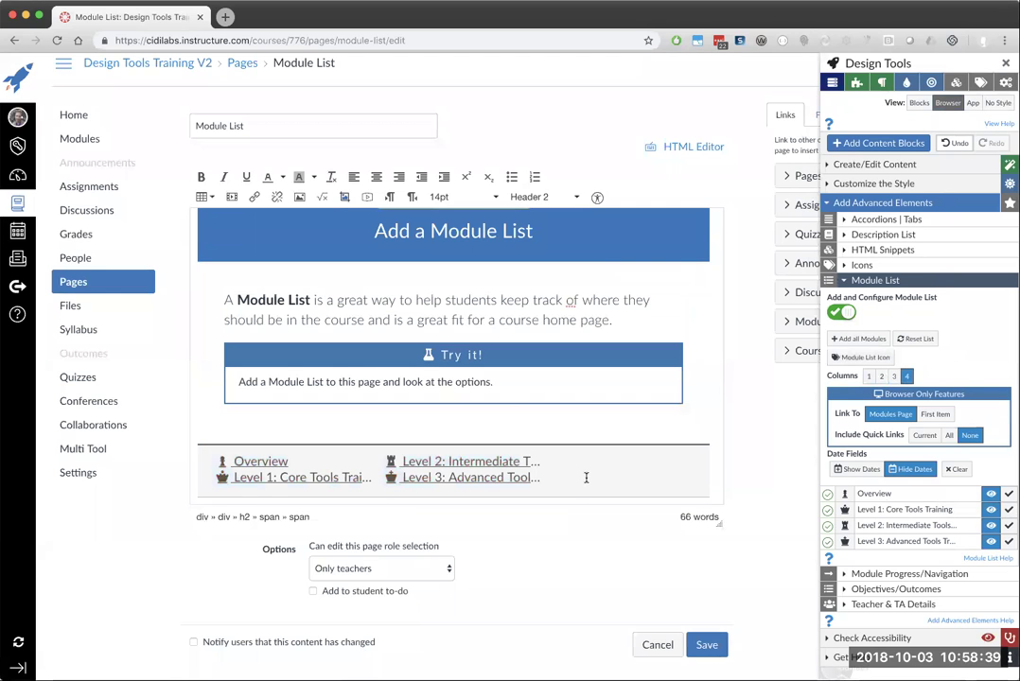
{"action": "left_click", "coordinate": [895, 377]}
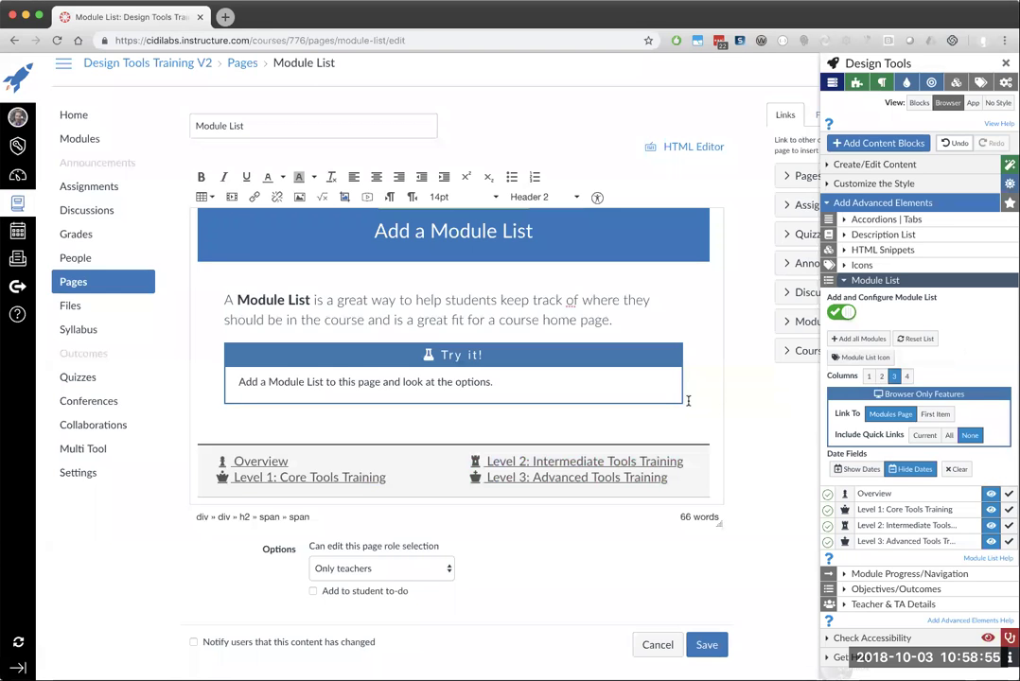
{"action": "scroll", "coordinate": [899, 379], "scroll_direction": "down", "scroll_amount": 1}
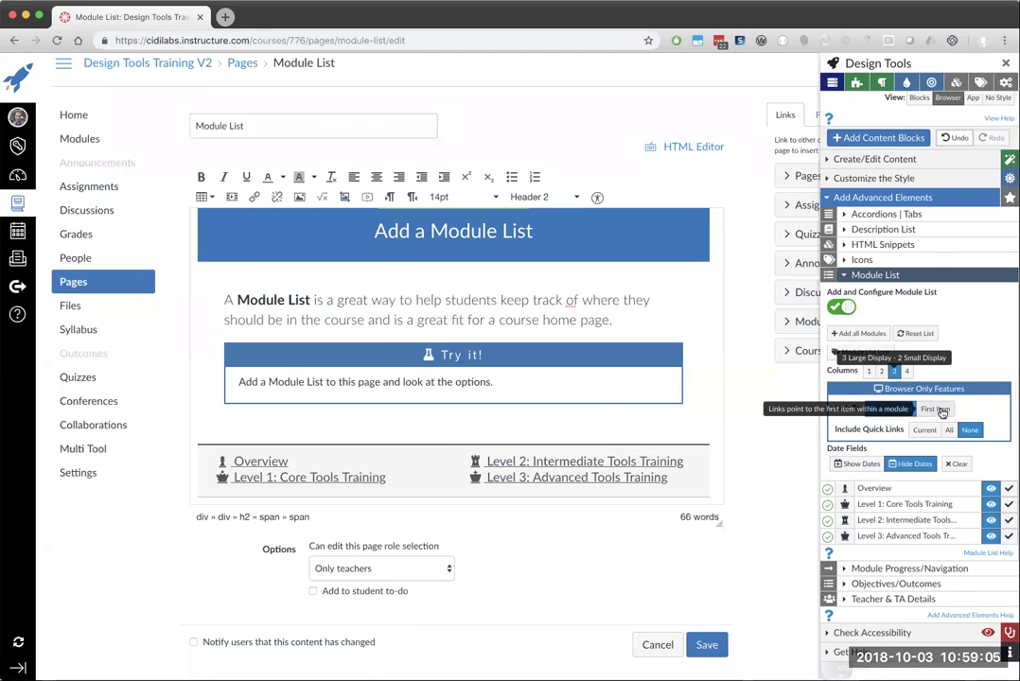
Link the modules to their first item, try the All and None quick links before choosing Current, and try marking modules as current
{"action": "left_click", "coordinate": [941, 411]}
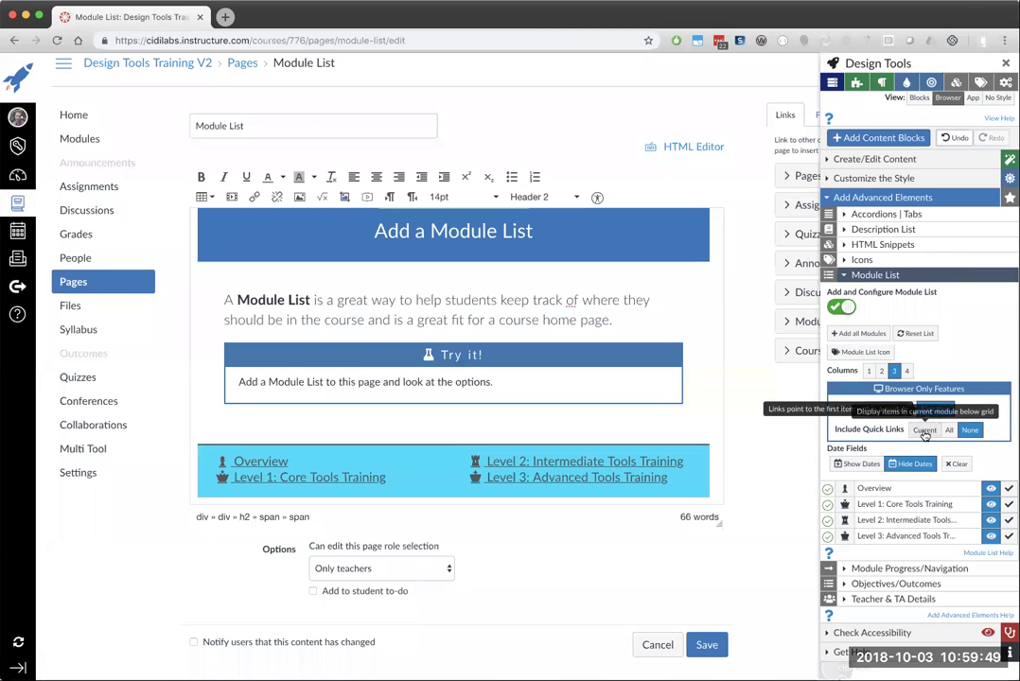
{"action": "left_click", "coordinate": [947, 430]}
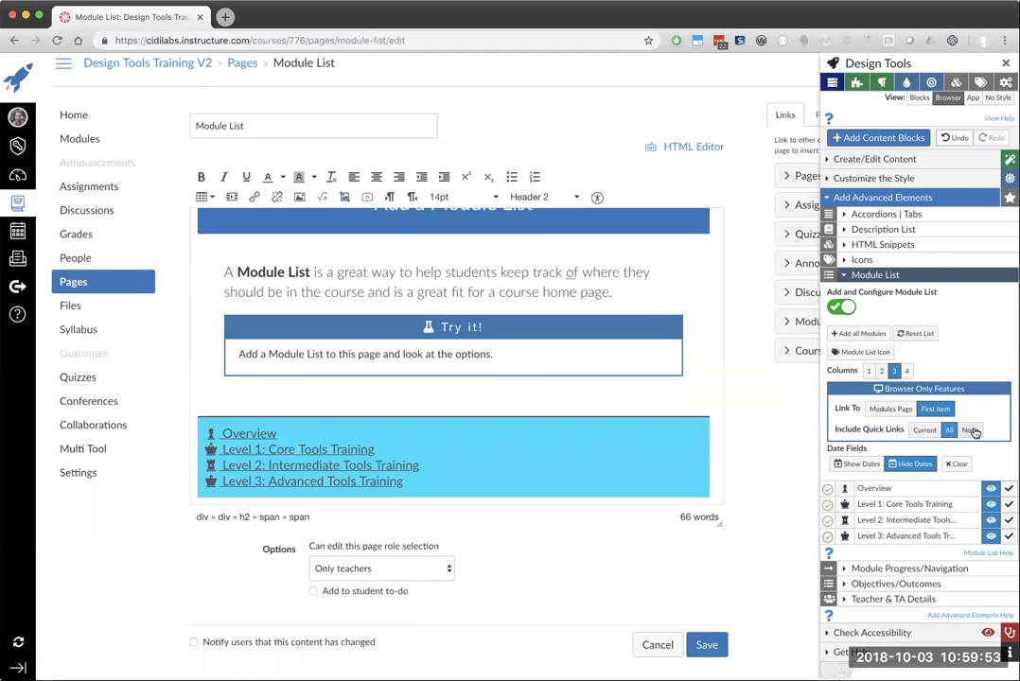
{"action": "left_click", "coordinate": [973, 432]}
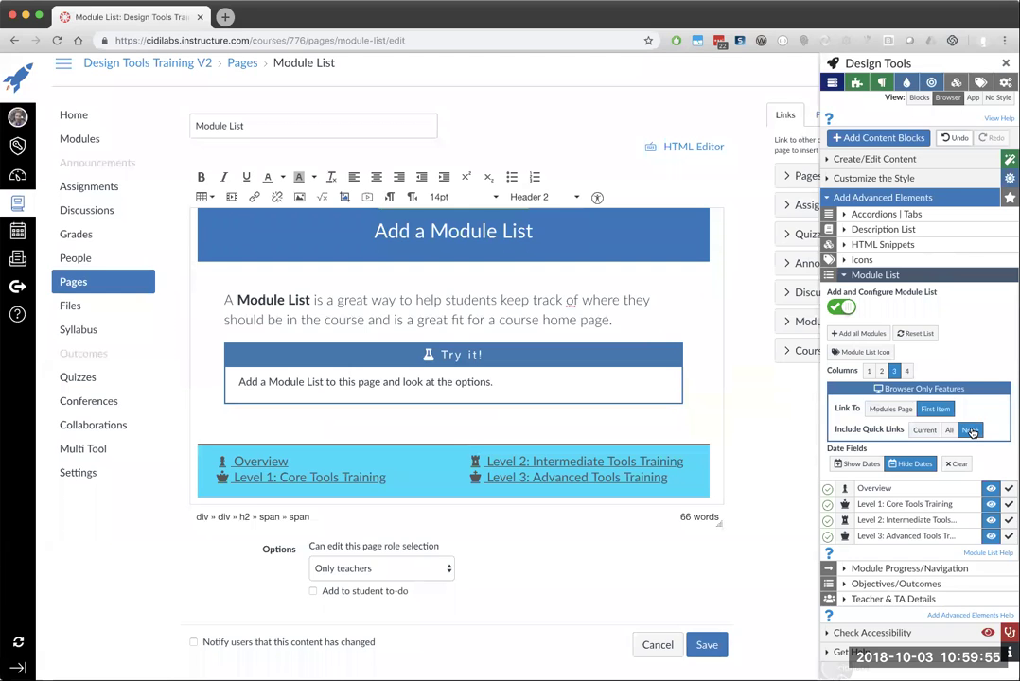
{"action": "left_click", "coordinate": [926, 431]}
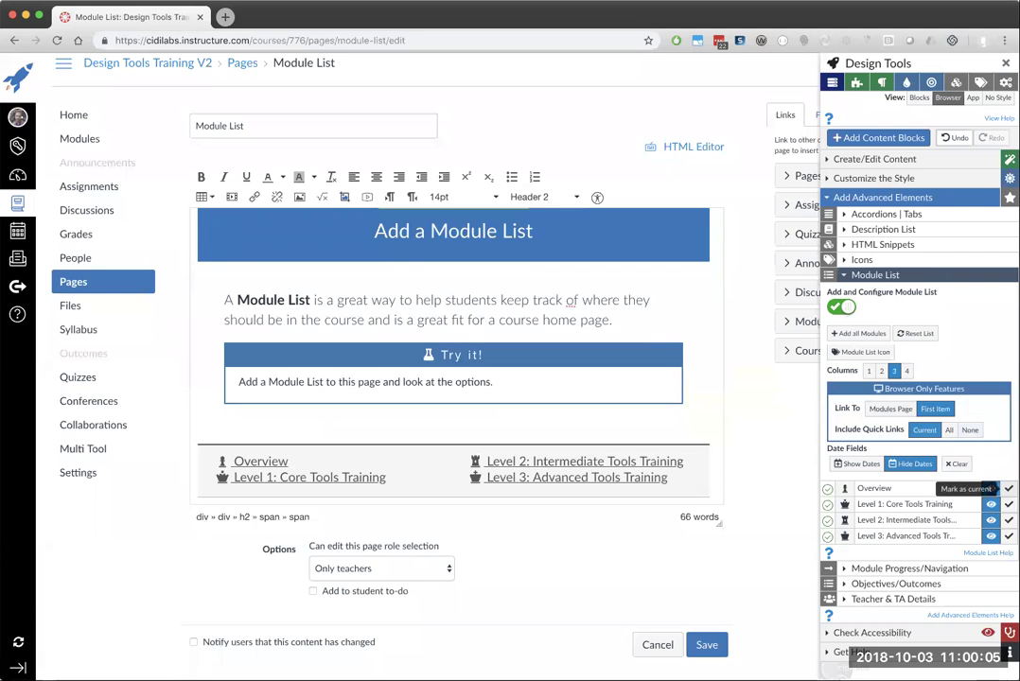
{"action": "left_click", "coordinate": [992, 504]}
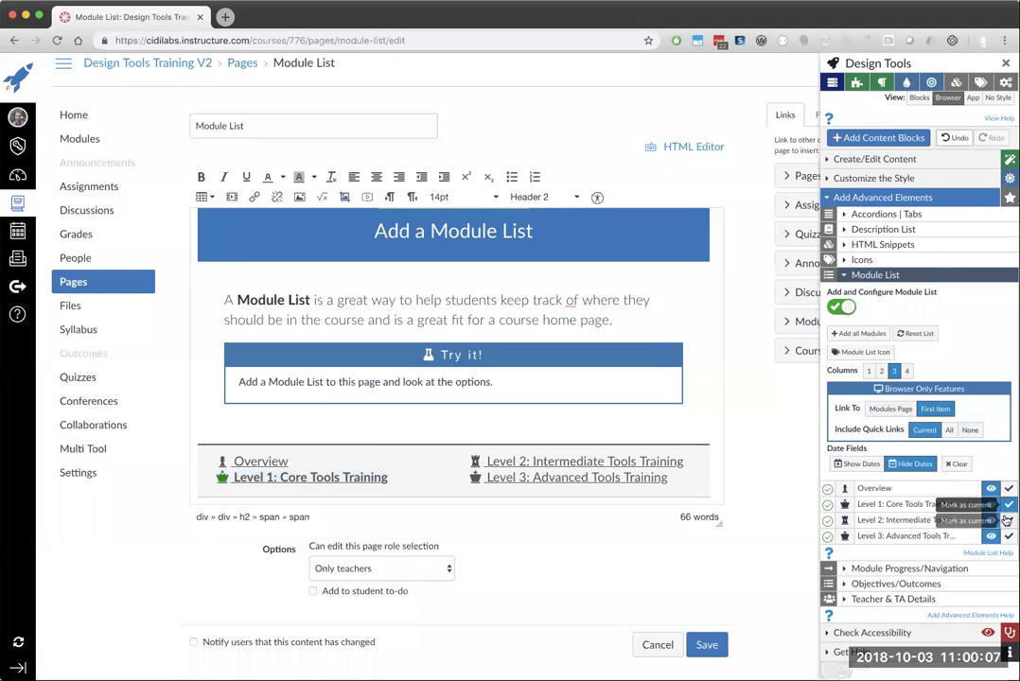
{"action": "left_click", "coordinate": [1007, 521]}
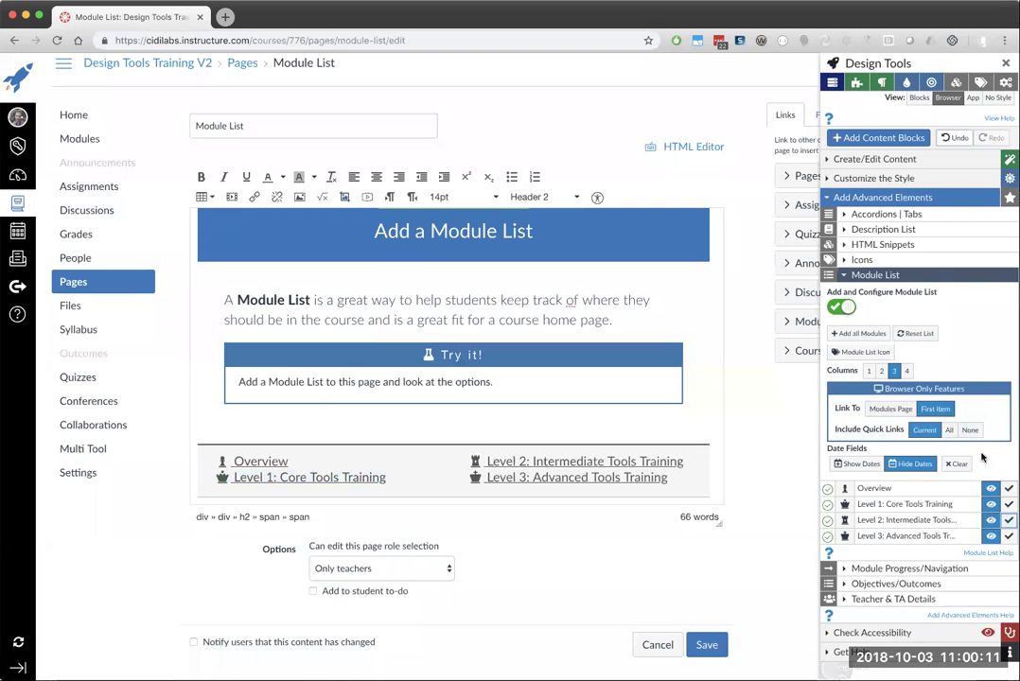
Show the date fields and set the Overview module's start date to 10/01/2018 and end date to 10/07/2018
{"action": "left_click", "coordinate": [855, 465]}
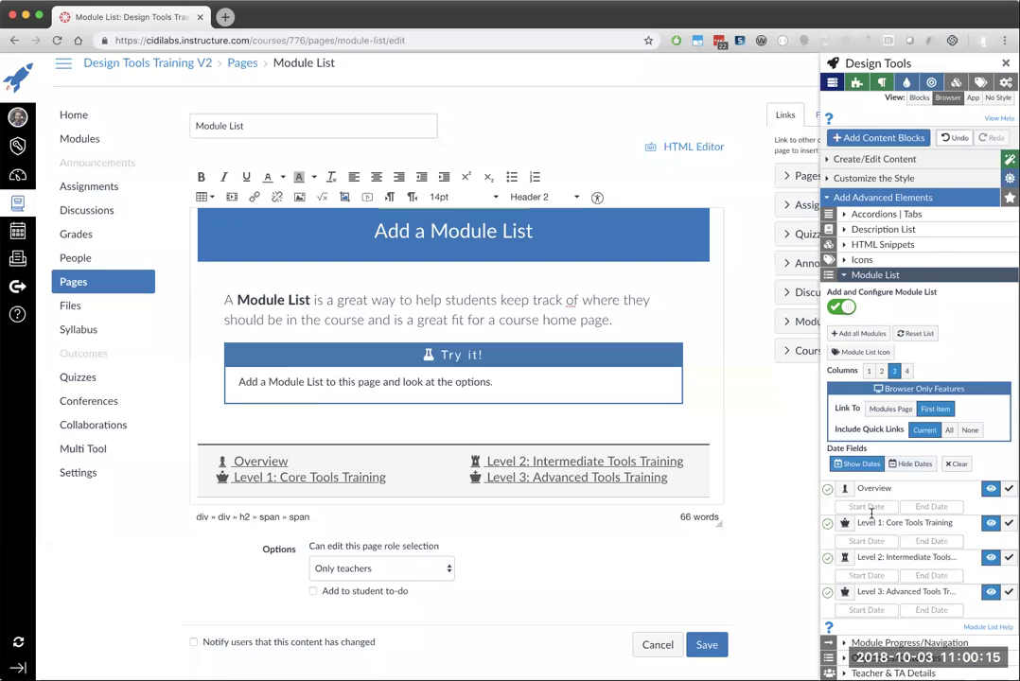
{"action": "left_click", "coordinate": [860, 505]}
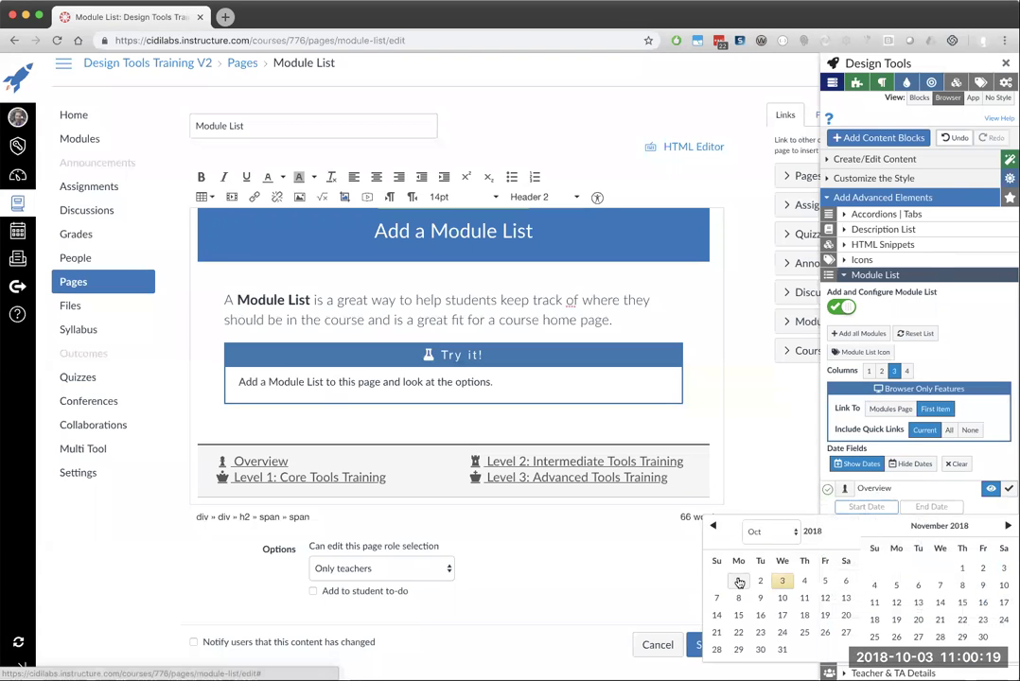
{"action": "left_click", "coordinate": [736, 582]}
{"action": "left_click", "coordinate": [906, 509]}
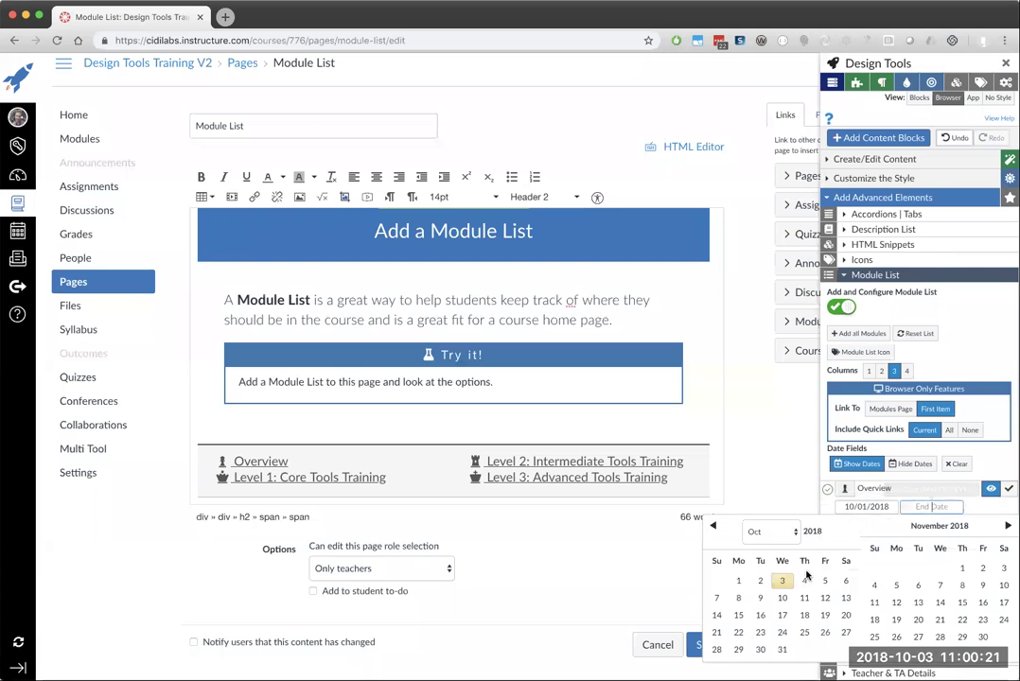
{"action": "left_click", "coordinate": [718, 600]}
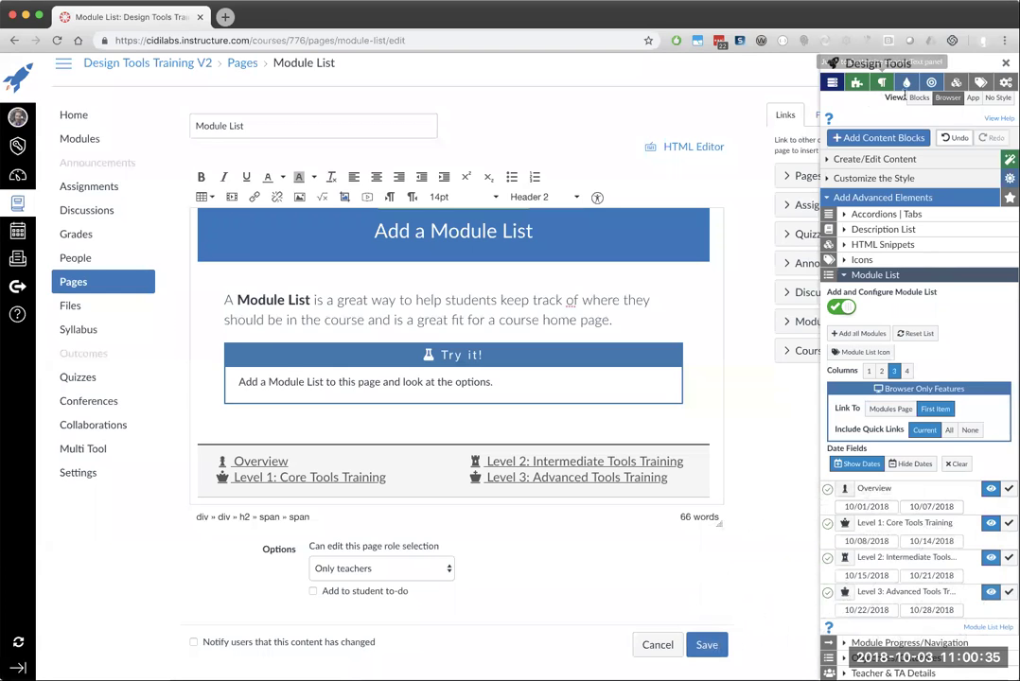
Switch to the Blocks view to check the dated modules, and reset the Module List
{"action": "left_click", "coordinate": [917, 99]}
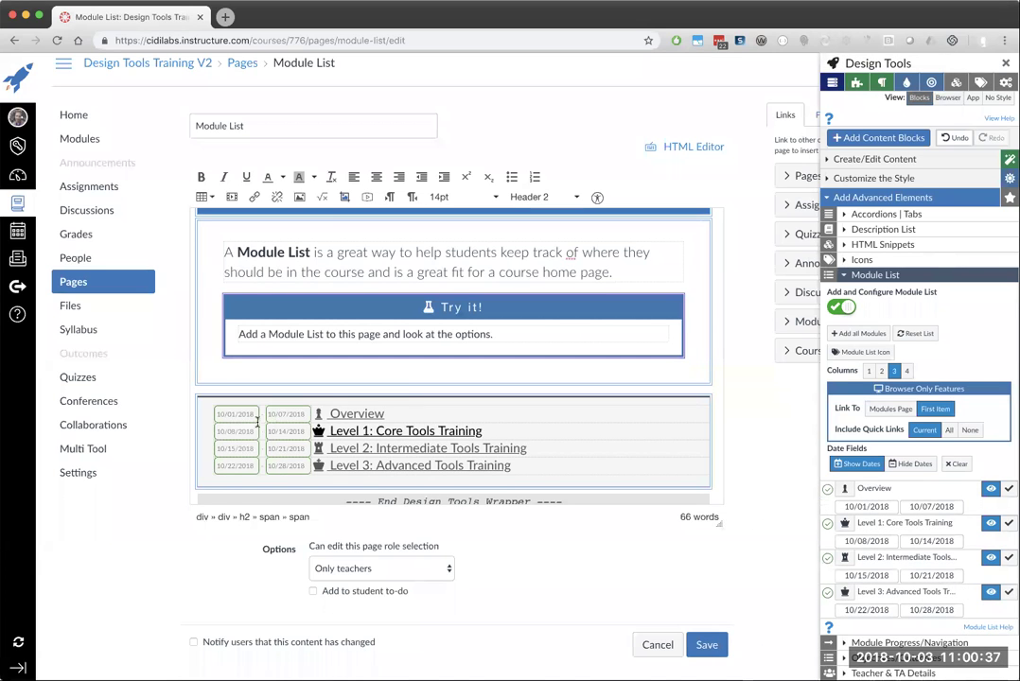
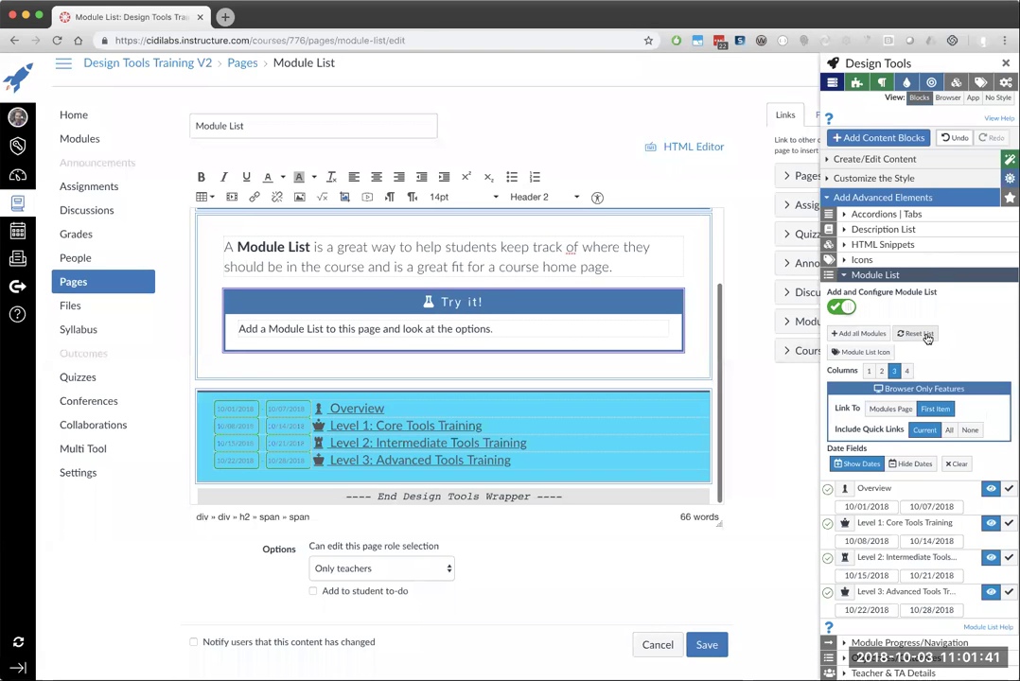
{"action": "left_click", "coordinate": [917, 334]}
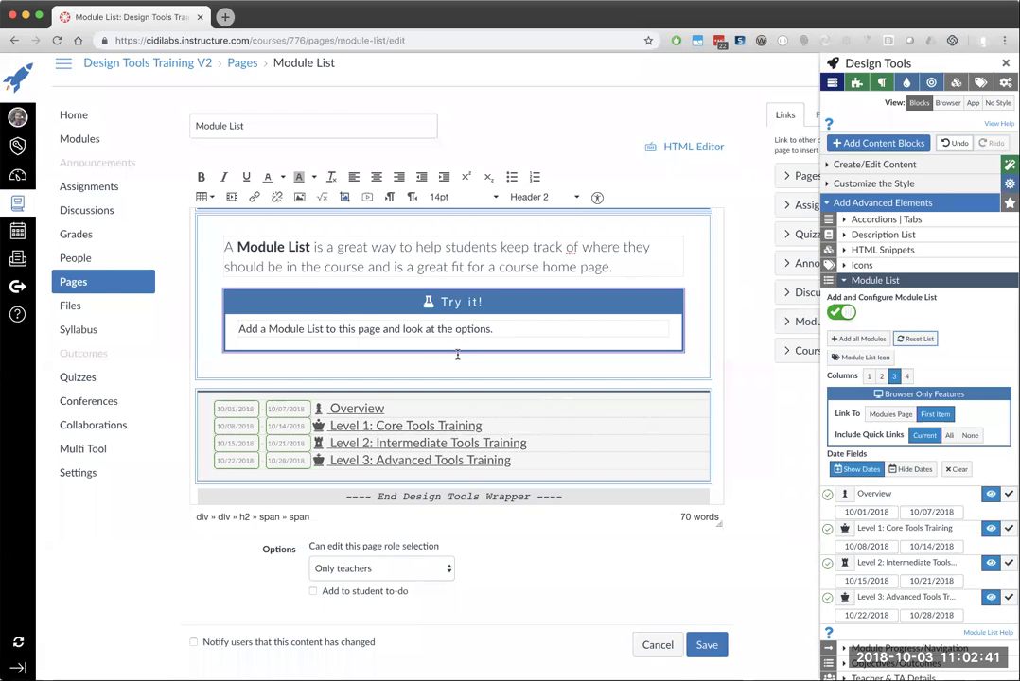
Leave the page editor without saving and go to the Module Progress/Navigation page
{"action": "left_click", "coordinate": [658, 645]}
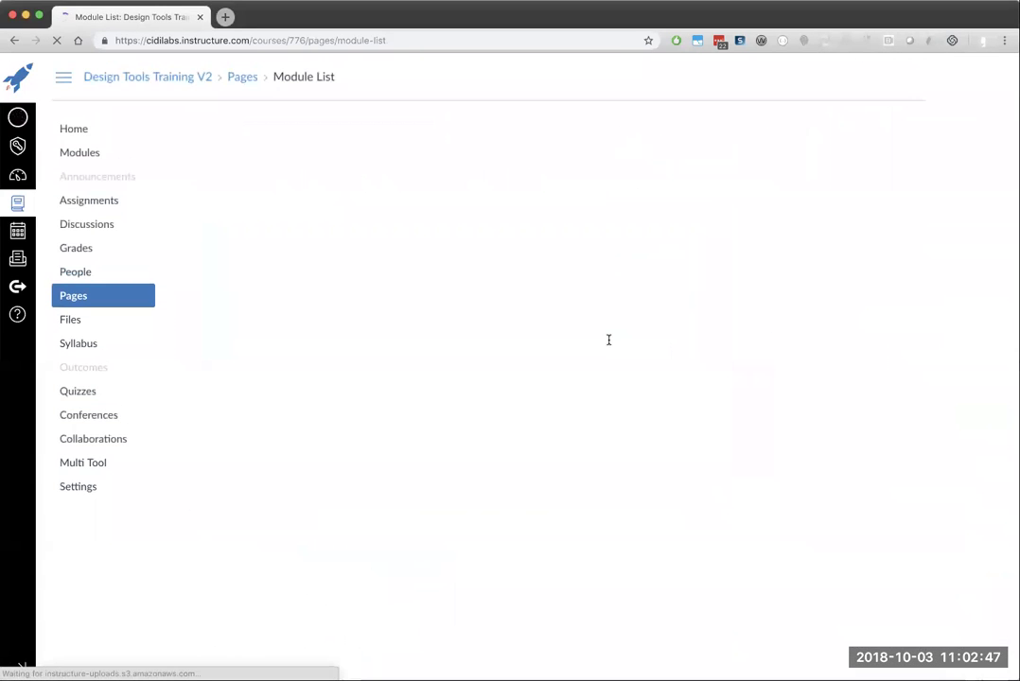
{"action": "left_click", "coordinate": [879, 426]}
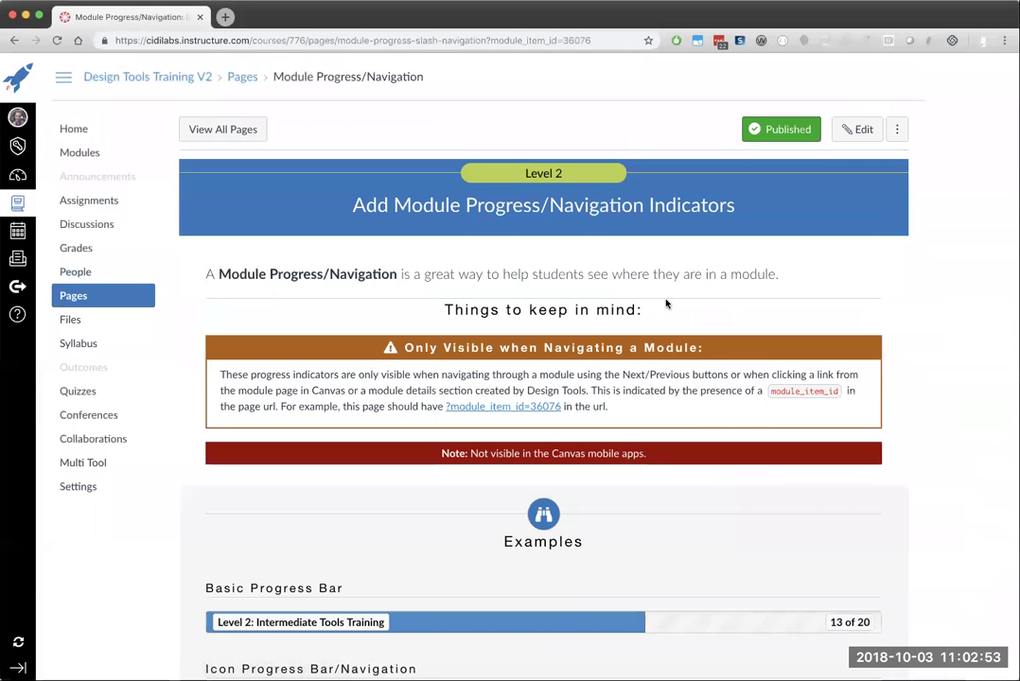
Examine the Basic Progress Bar, Icon Progress Bar/Navigation and Module Item Details examples on the page
{"action": "scroll", "coordinate": [666, 303], "scroll_direction": "down", "scroll_amount": 5}
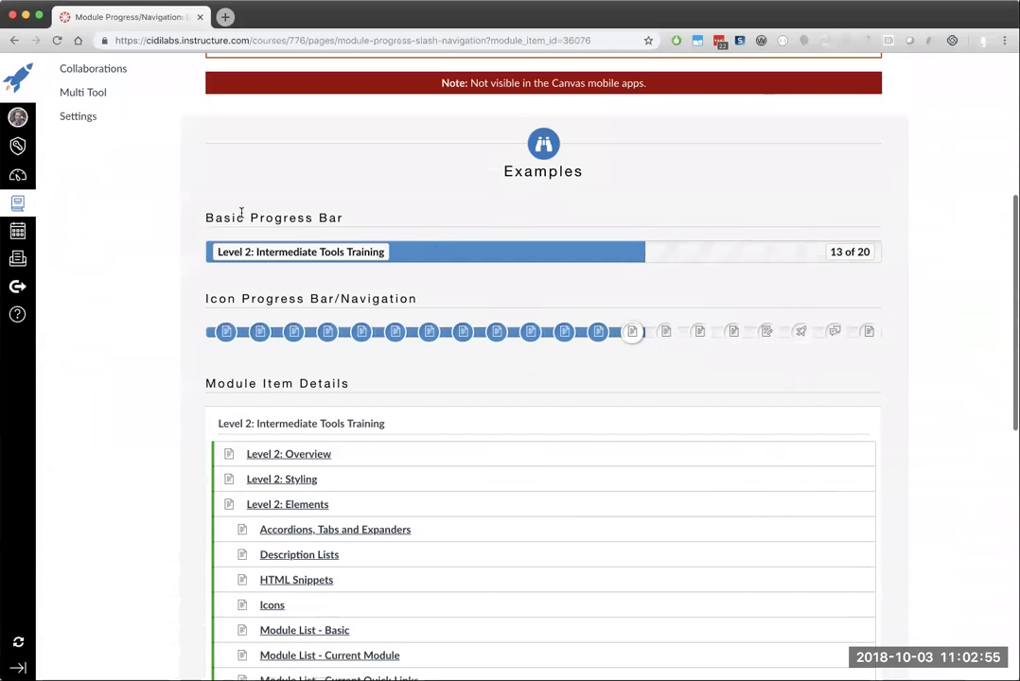
{"action": "left_click_drag", "start_coordinate": [219, 253], "coordinate": [385, 261]}
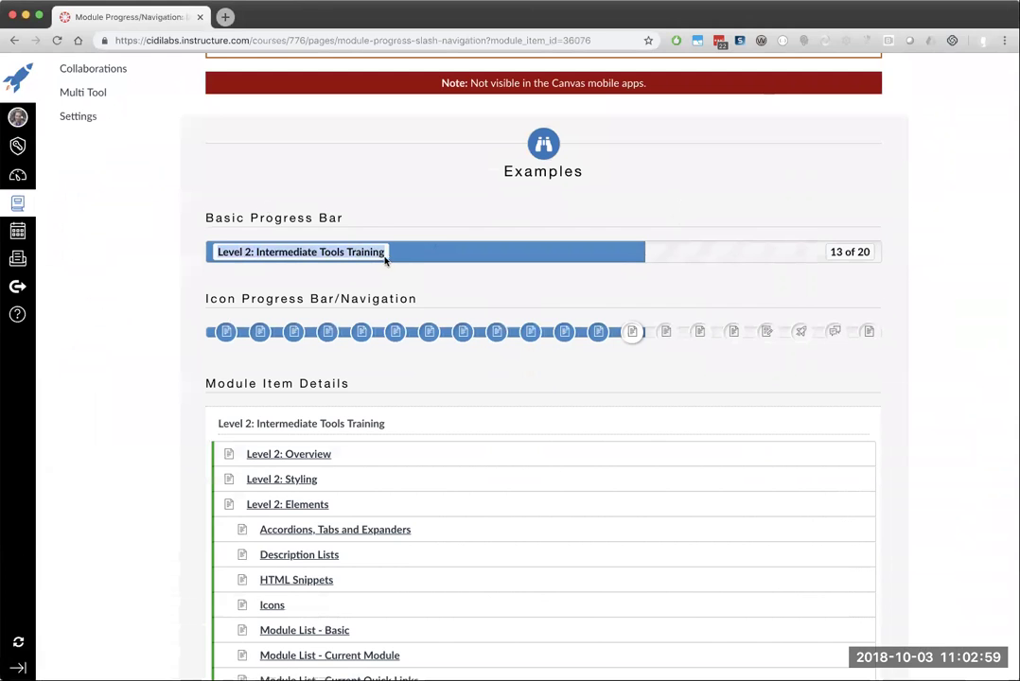
{"action": "left_click_drag", "start_coordinate": [865, 253], "coordinate": [837, 252]}
{"action": "double_click", "coordinate": [837, 252]}
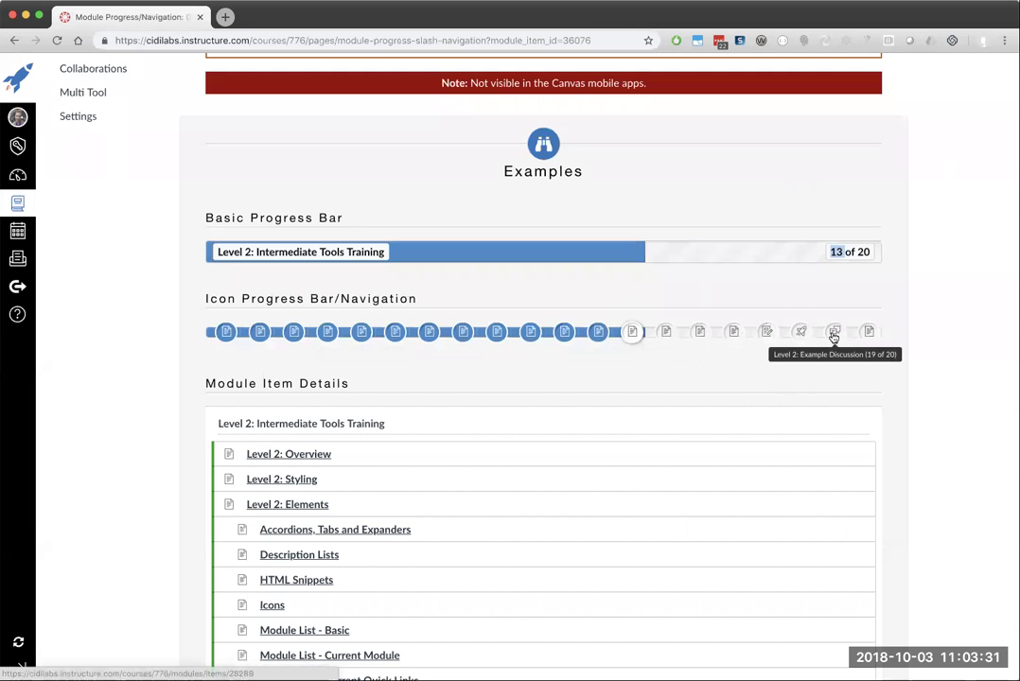
{"action": "scroll", "coordinate": [638, 357], "scroll_direction": "down", "scroll_amount": 3}
{"action": "scroll", "coordinate": [638, 358], "scroll_direction": "down", "scroll_amount": 3}
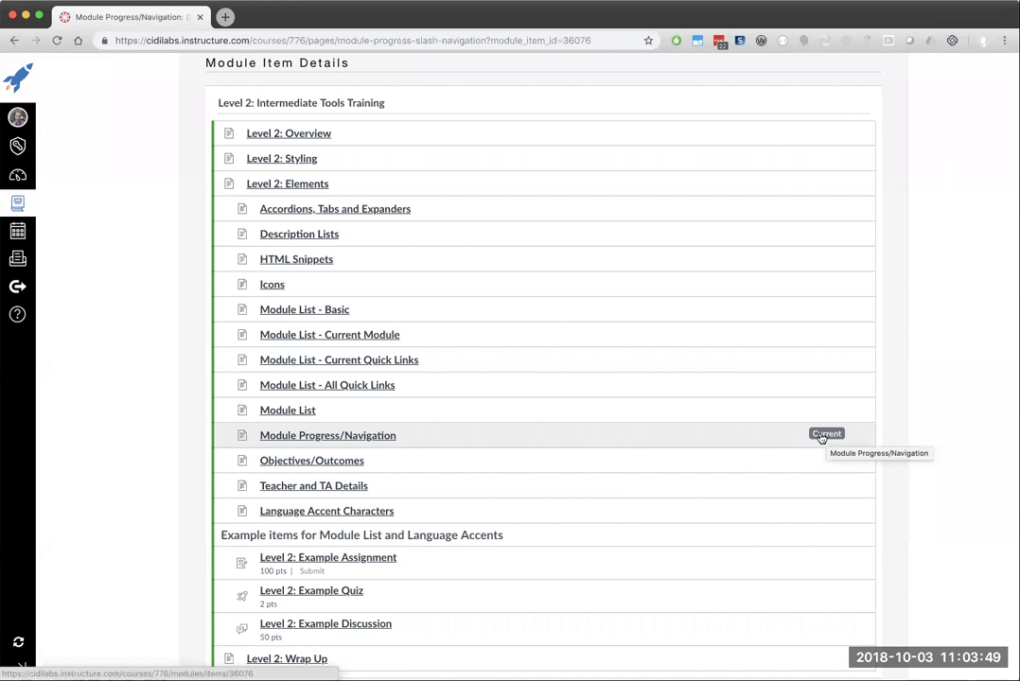
{"action": "scroll", "coordinate": [821, 437], "scroll_direction": "up", "scroll_amount": 10}
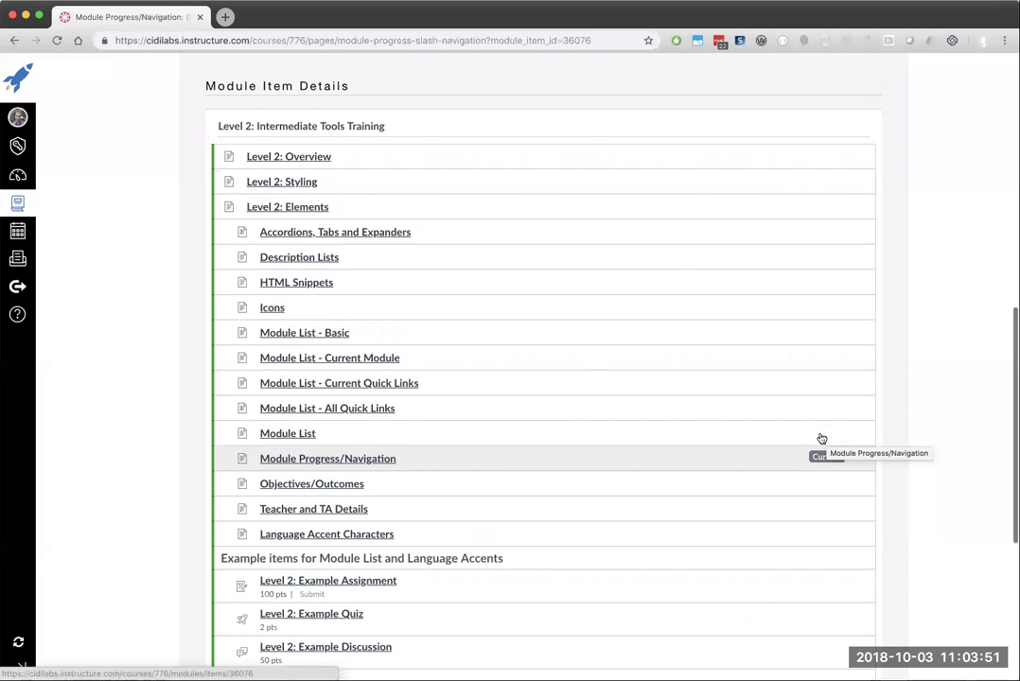
{"action": "scroll", "coordinate": [822, 438], "scroll_direction": "down", "scroll_amount": 3}
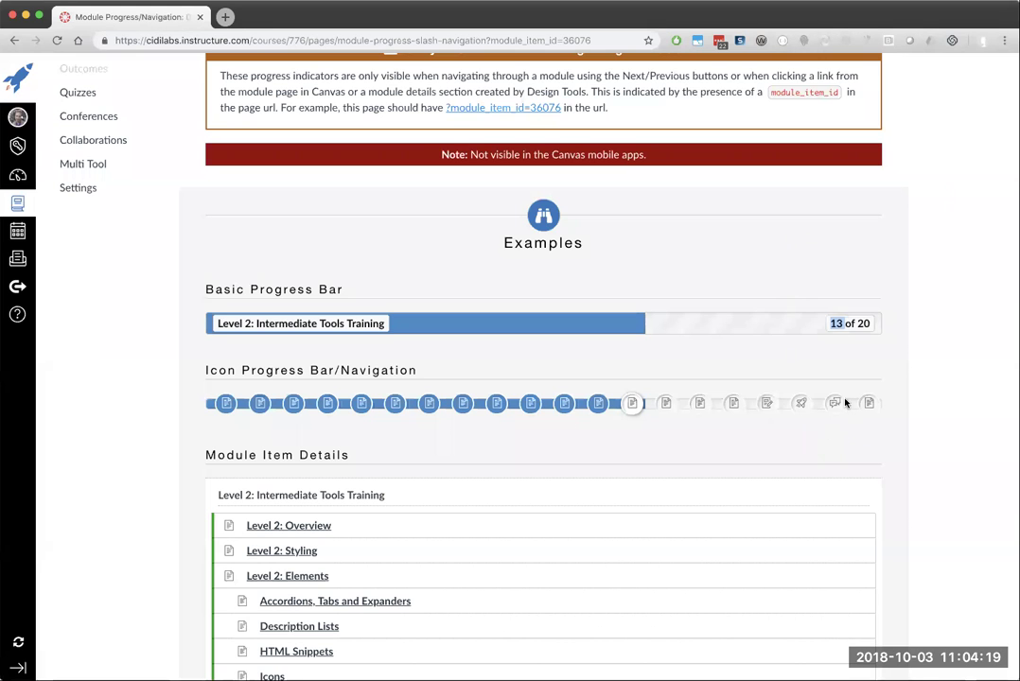
{"action": "scroll", "coordinate": [796, 331], "scroll_direction": "up", "scroll_amount": 6}
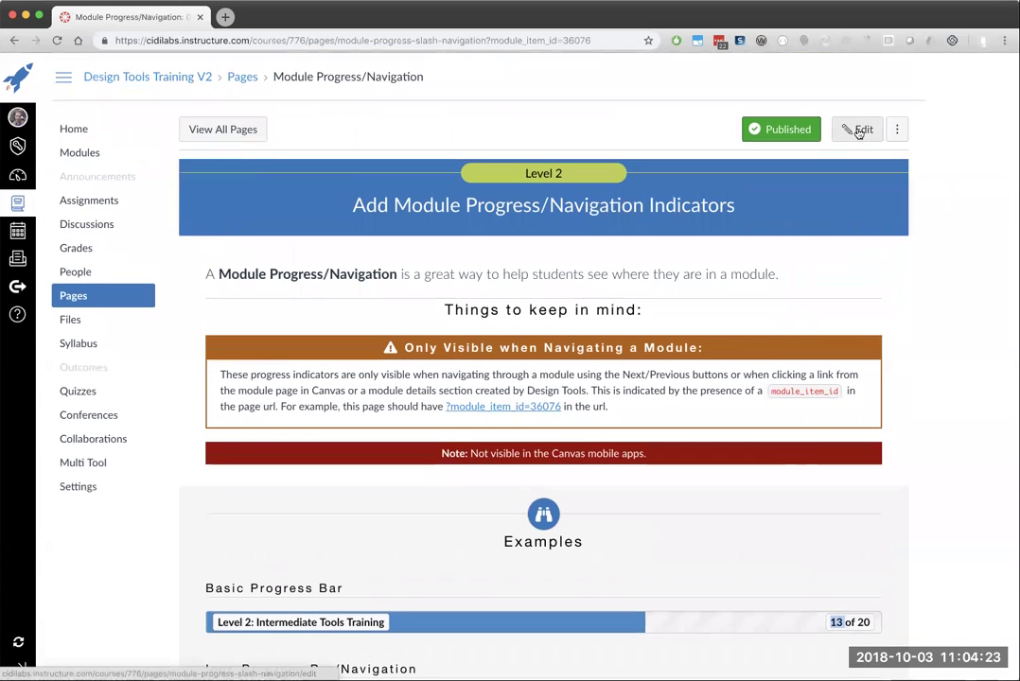
Edit the Module Progress/Navigation page and insert a Basic Progress Bar on the empty line in the Try it! box
{"action": "left_click", "coordinate": [859, 132]}
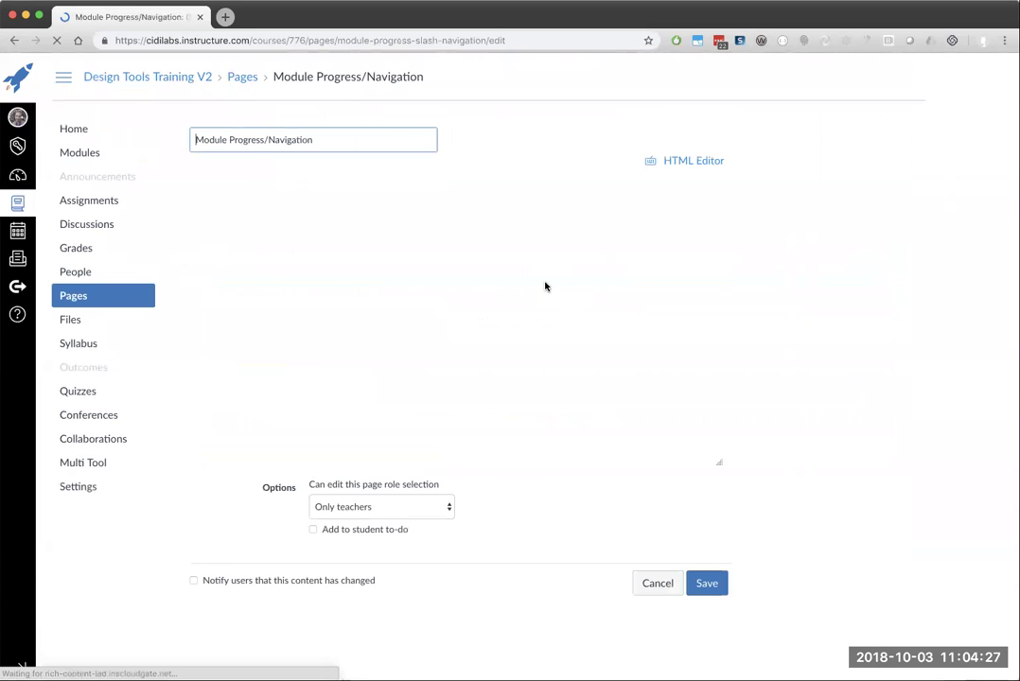
{"action": "scroll", "coordinate": [546, 281], "scroll_direction": "down", "scroll_amount": 10}
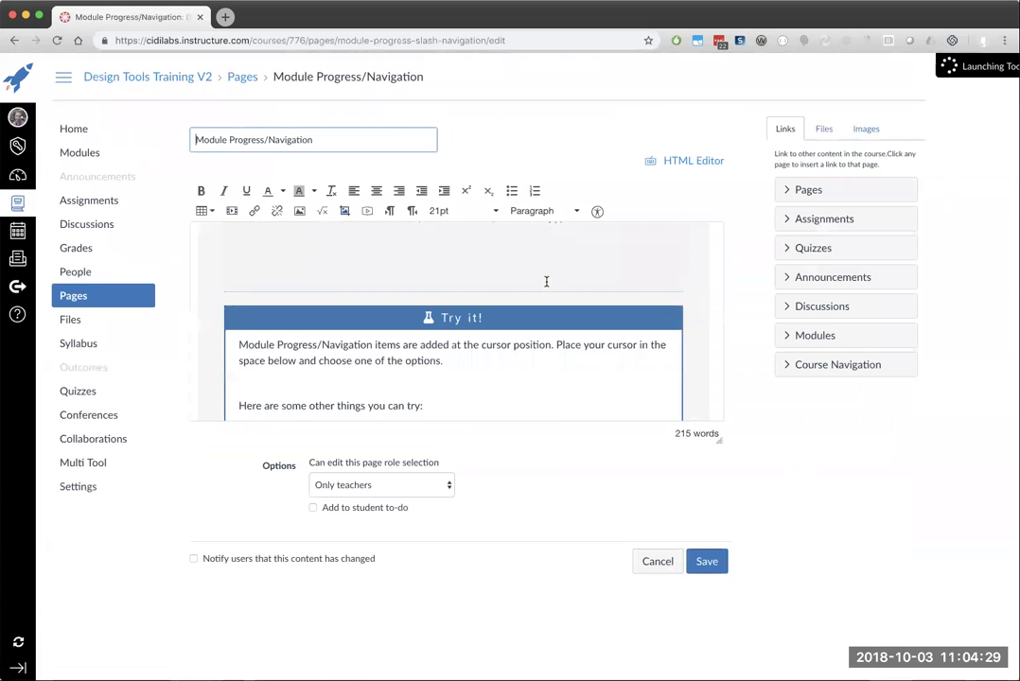
{"action": "scroll", "coordinate": [547, 281], "scroll_direction": "down", "scroll_amount": 5}
{"action": "scroll", "coordinate": [519, 303], "scroll_direction": "up", "scroll_amount": 3}
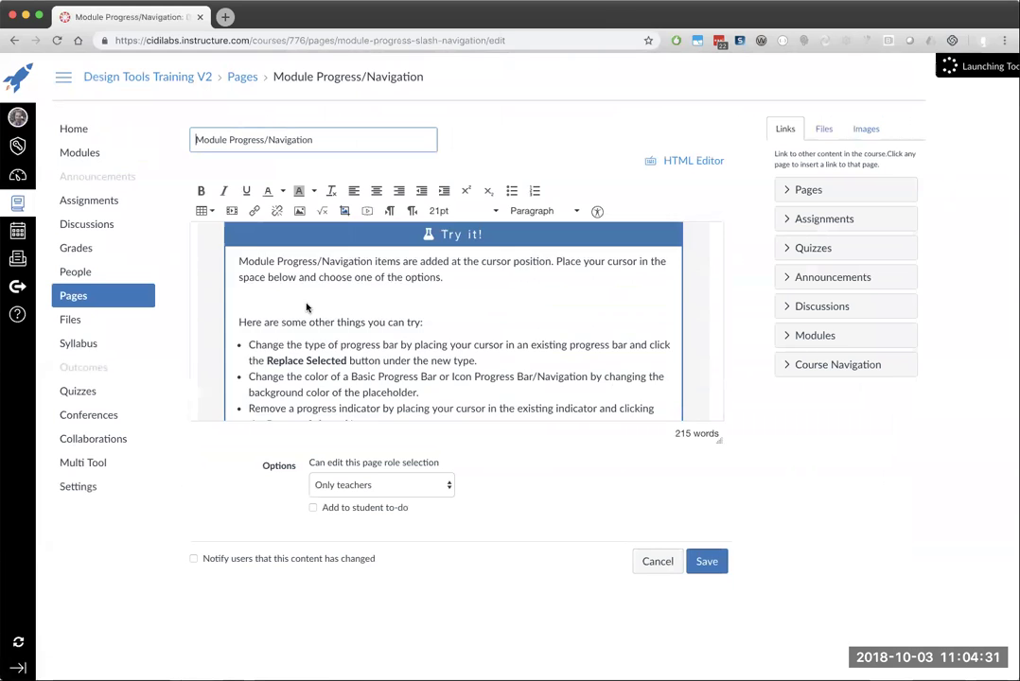
{"action": "left_click", "coordinate": [307, 308]}
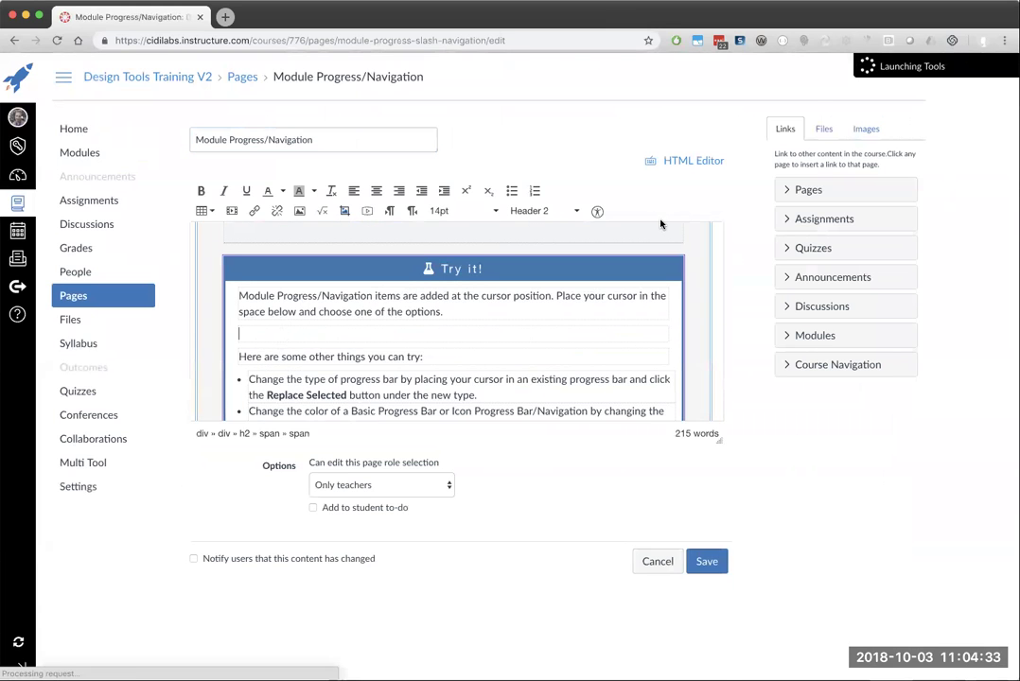
{"action": "left_click", "coordinate": [905, 204]}
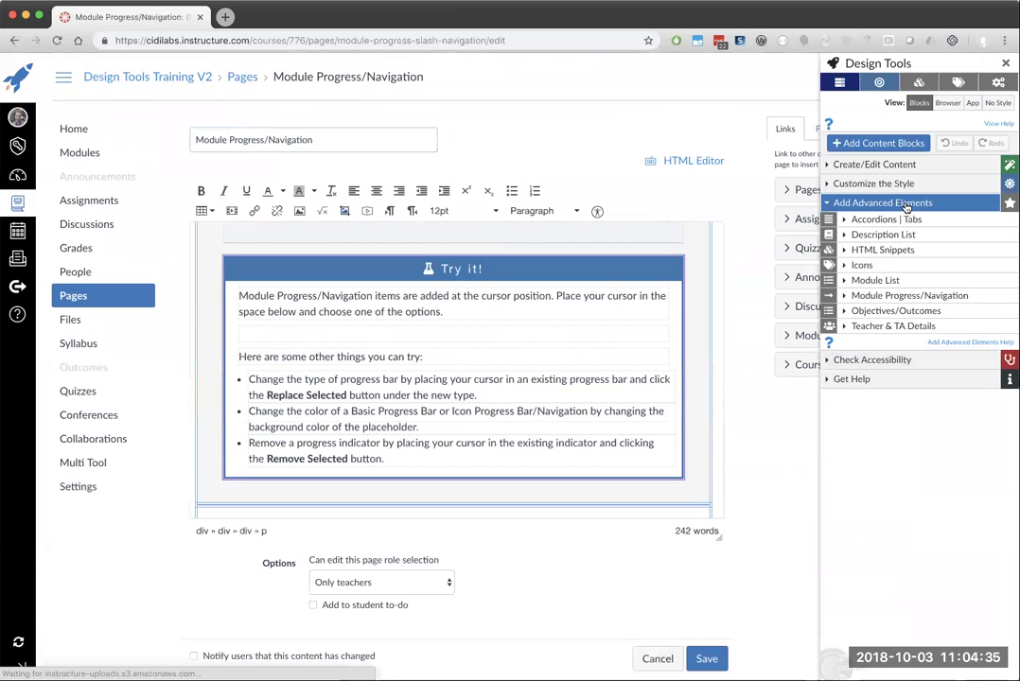
{"action": "left_click", "coordinate": [903, 296]}
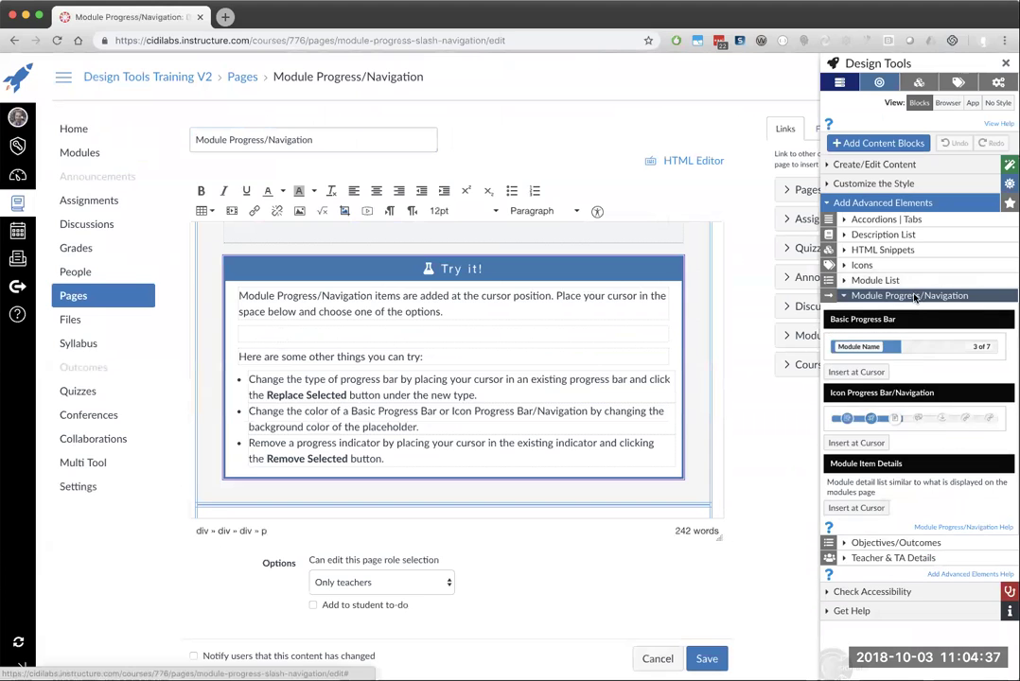
{"action": "left_click", "coordinate": [899, 372]}
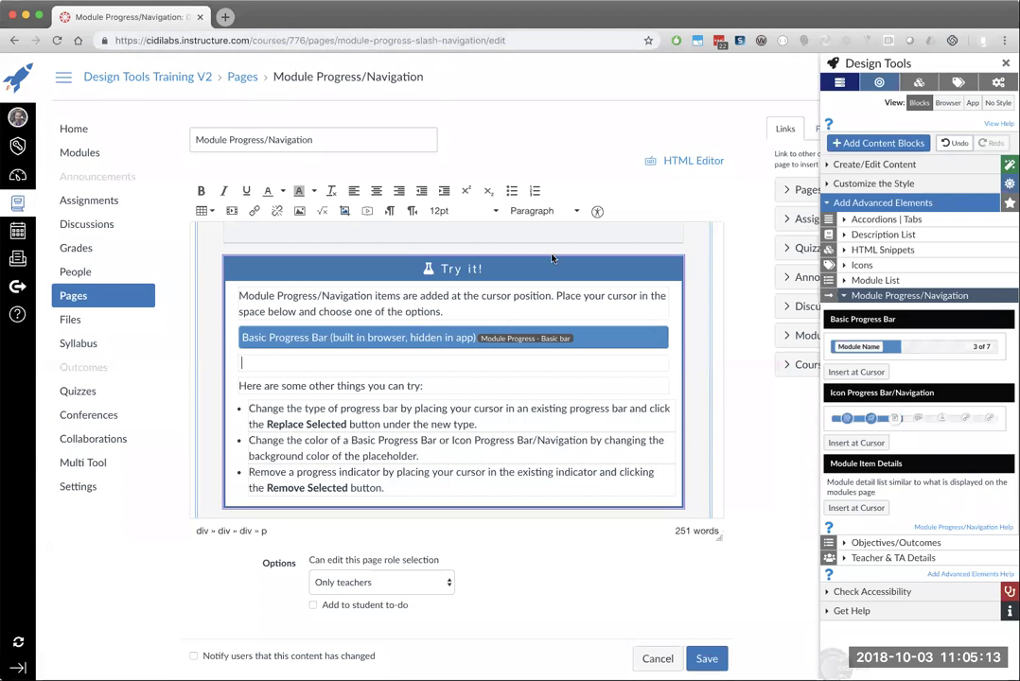
Replace the inserted Basic Progress Bar with an Icon Progress Bar/Navigation
{"action": "left_click", "coordinate": [448, 337]}
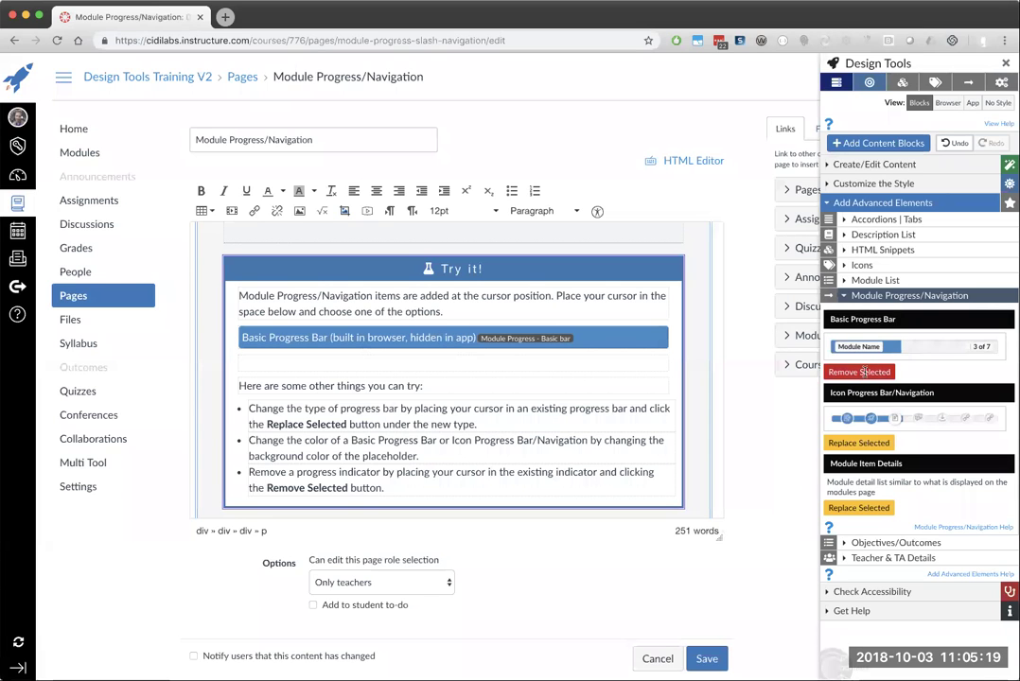
{"action": "left_click", "coordinate": [857, 443]}
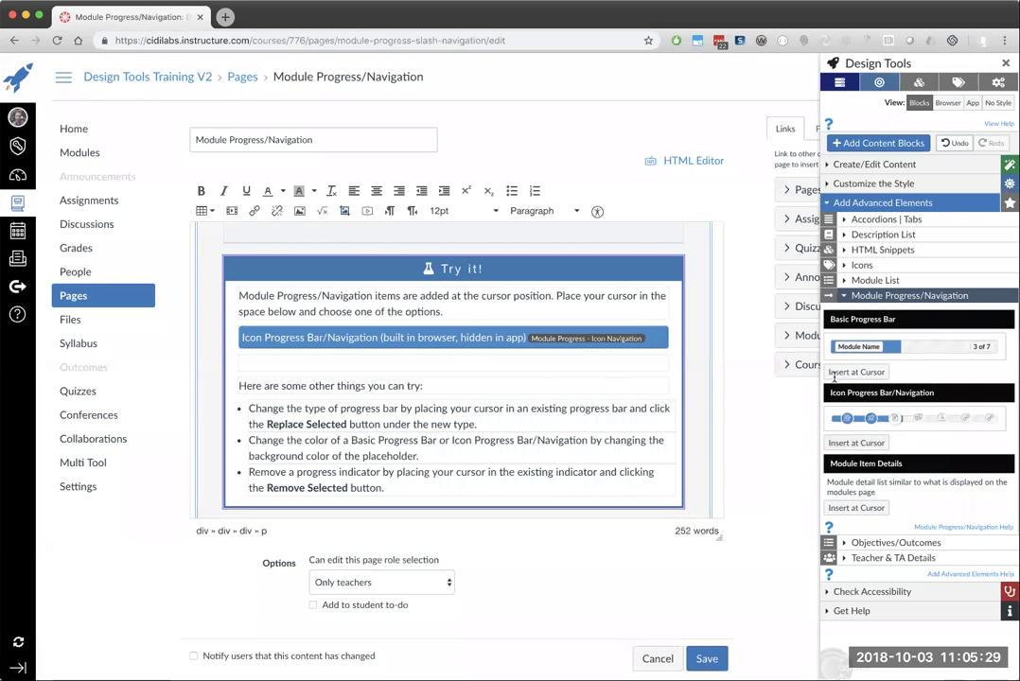
Set the icon progress bar's background to the lime green from Official Colors, and view the page outside the editor
{"action": "left_click", "coordinate": [504, 341]}
{"action": "left_click", "coordinate": [991, 190]}
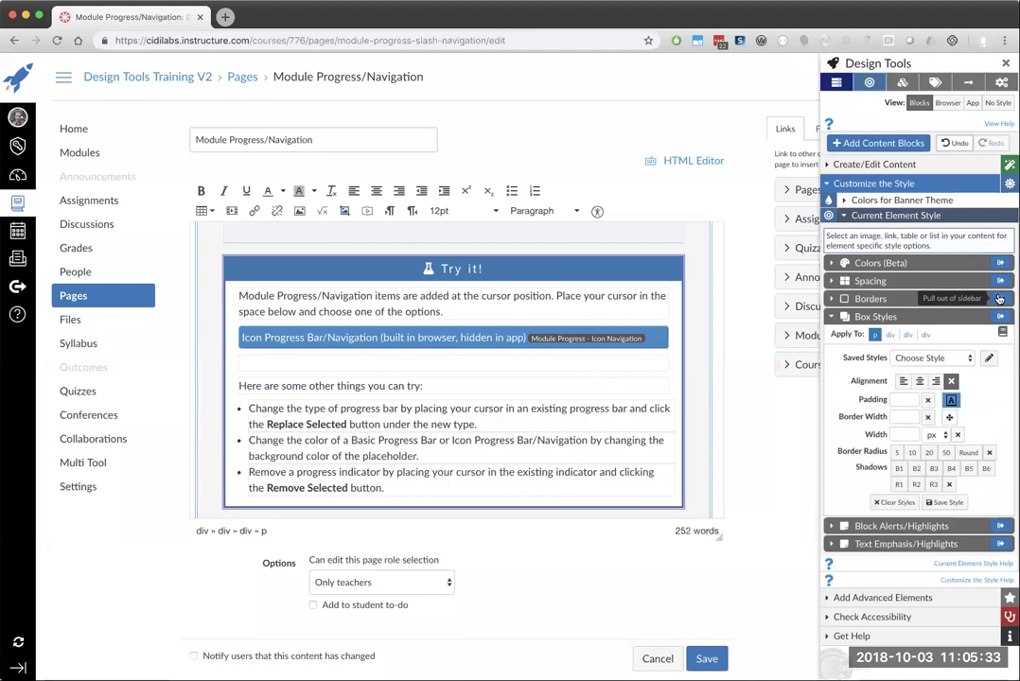
{"action": "left_click", "coordinate": [1003, 266]}
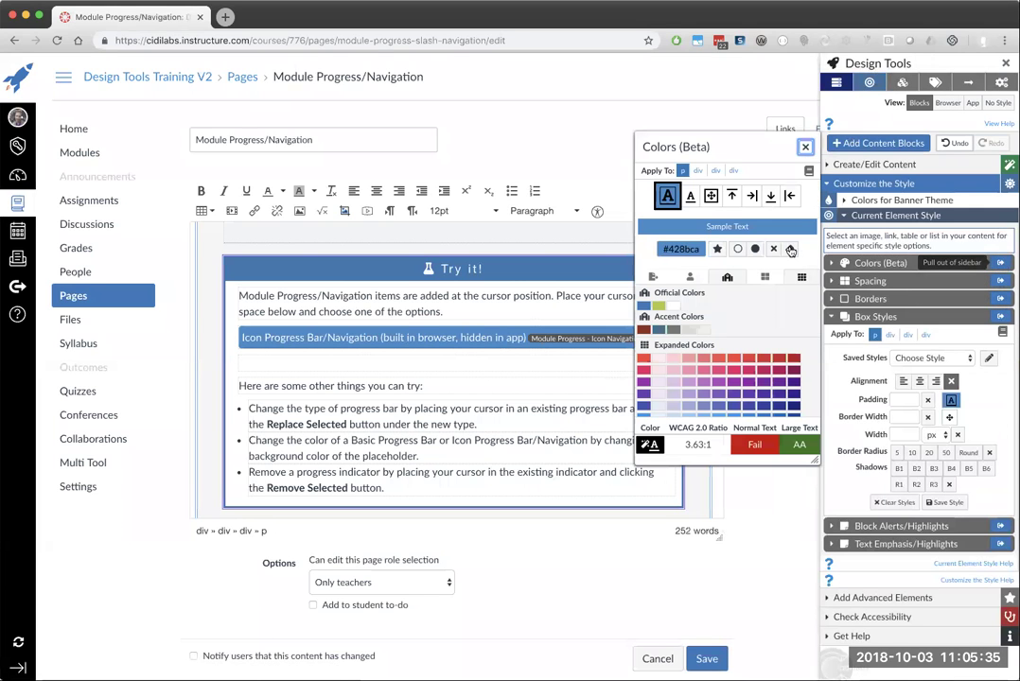
{"action": "left_click", "coordinate": [660, 309]}
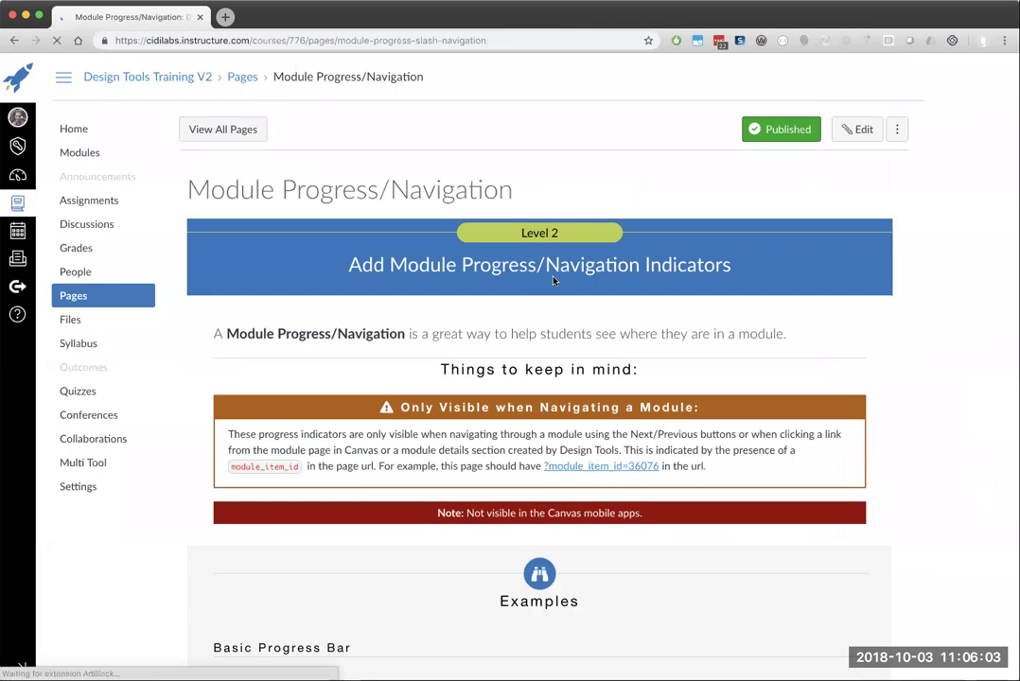
{"action": "scroll", "coordinate": [539, 297], "scroll_direction": "down", "scroll_amount": 10}
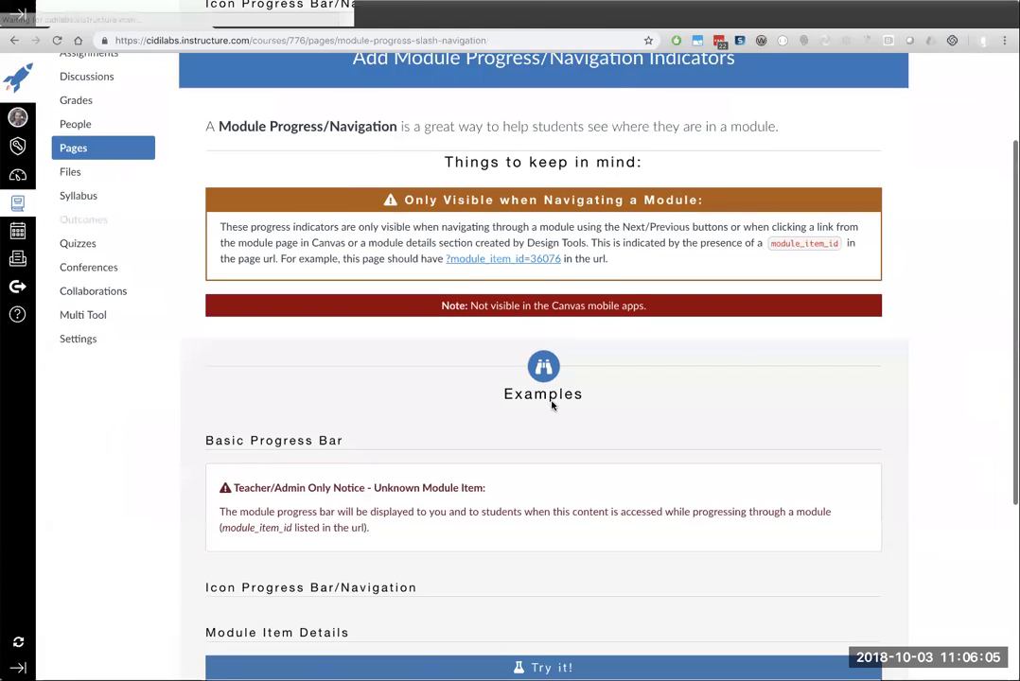
Review the visibility note, reload the page through its module_item_id link, and examine the progress bar and Module Item Details examples
{"action": "scroll", "coordinate": [374, 270], "scroll_direction": "up", "scroll_amount": 1}
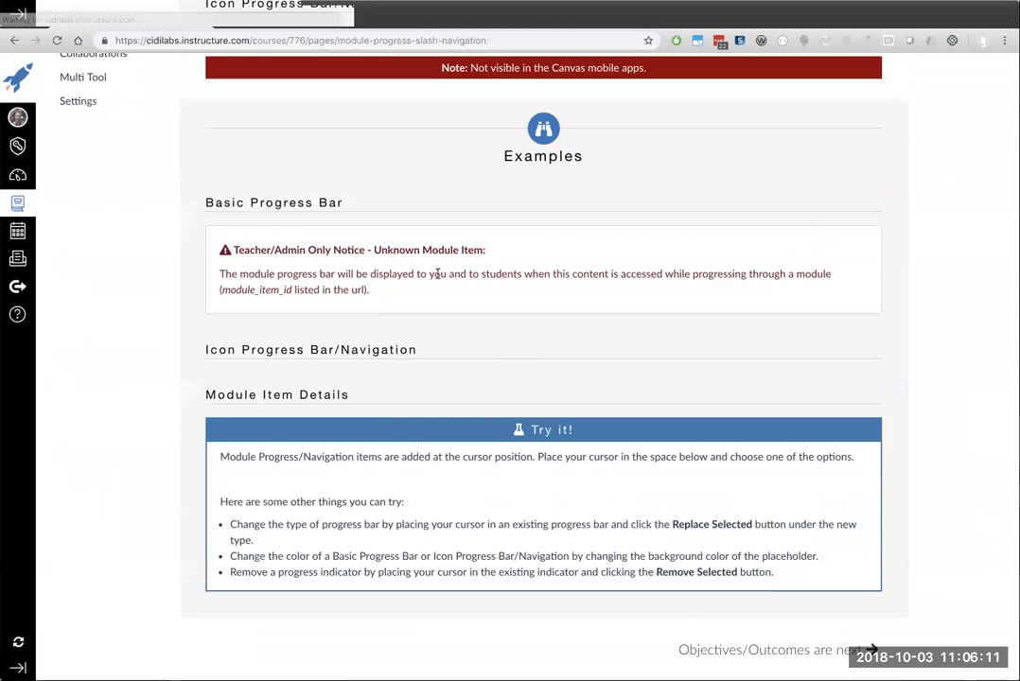
{"action": "scroll", "coordinate": [438, 277], "scroll_direction": "up", "scroll_amount": 3}
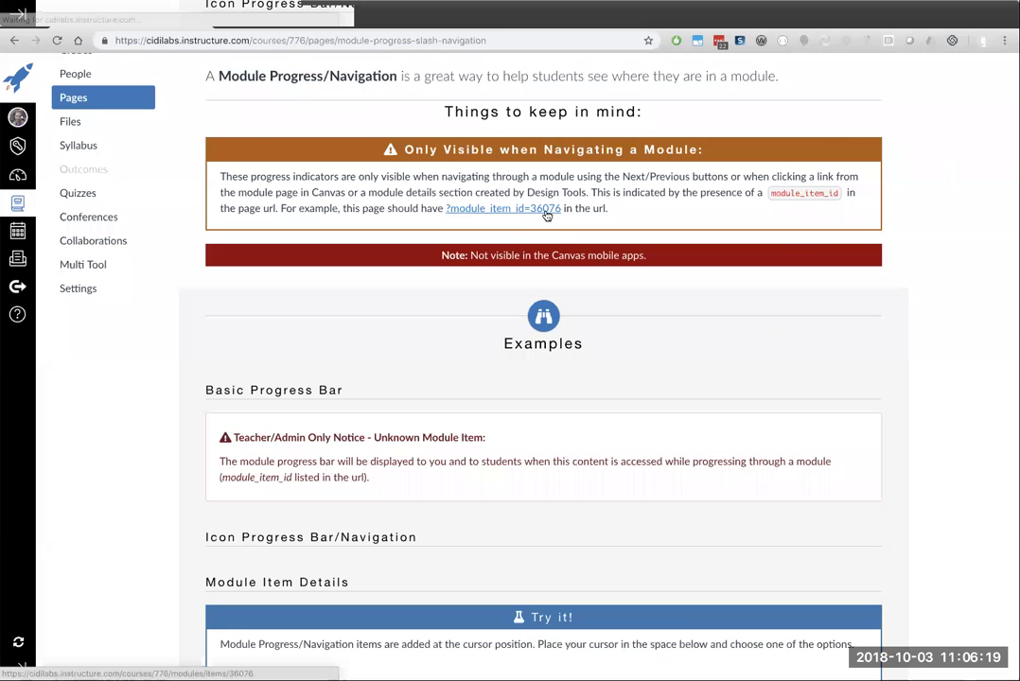
{"action": "scroll", "coordinate": [733, 378], "scroll_direction": "down", "scroll_amount": 4}
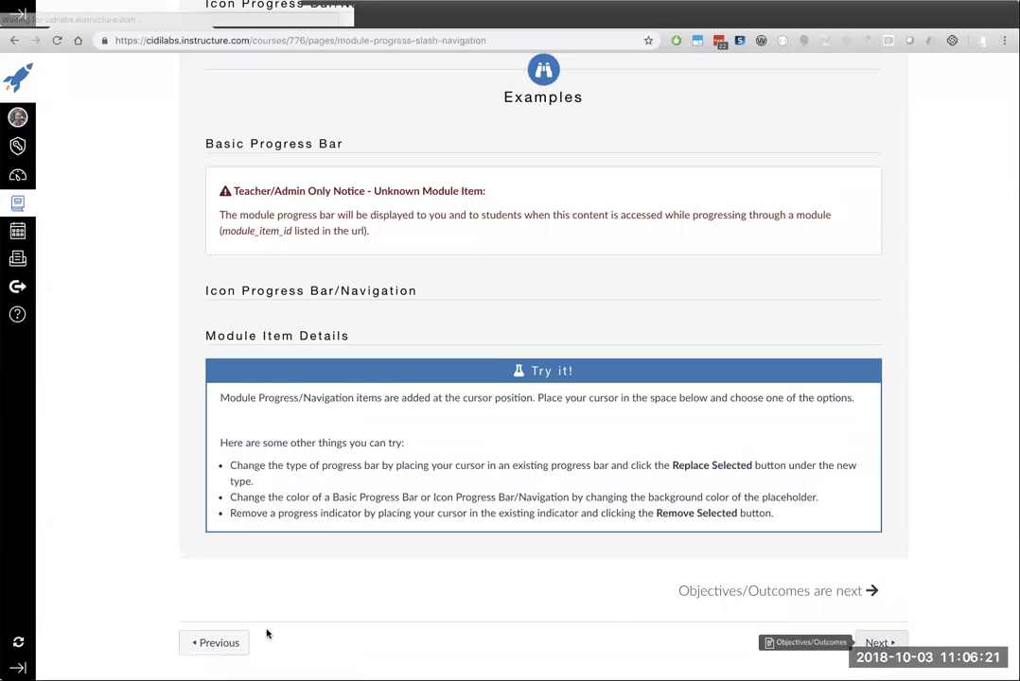
{"action": "scroll", "coordinate": [579, 360], "scroll_direction": "up", "scroll_amount": 3}
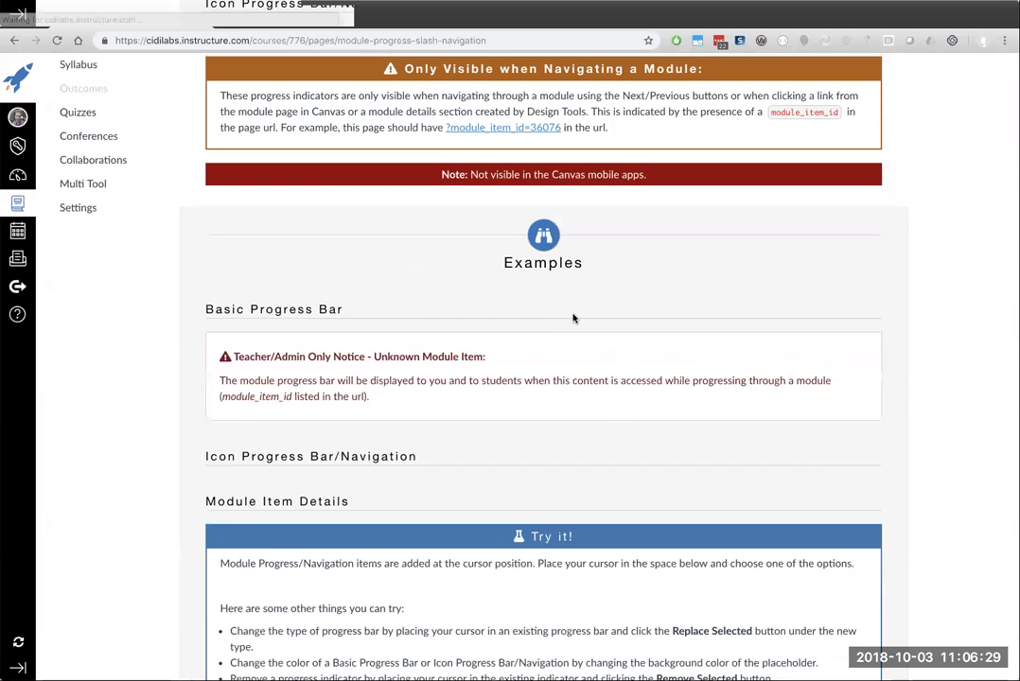
{"action": "scroll", "coordinate": [469, 307], "scroll_direction": "up", "scroll_amount": 1}
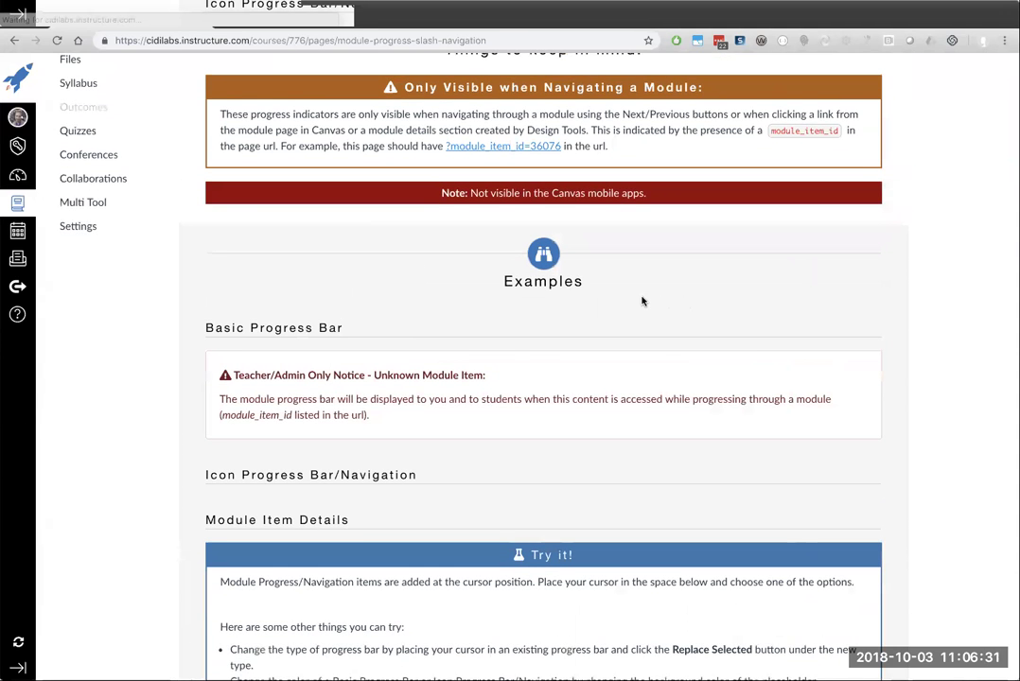
{"action": "scroll", "coordinate": [558, 301], "scroll_direction": "up", "scroll_amount": 5}
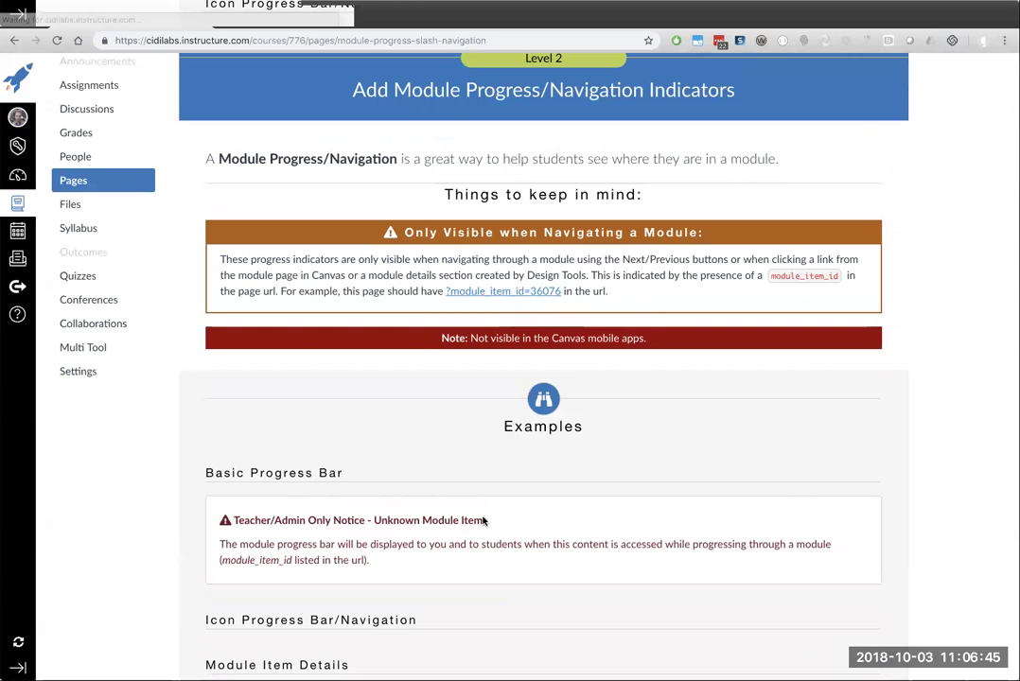
{"action": "left_click", "coordinate": [517, 293]}
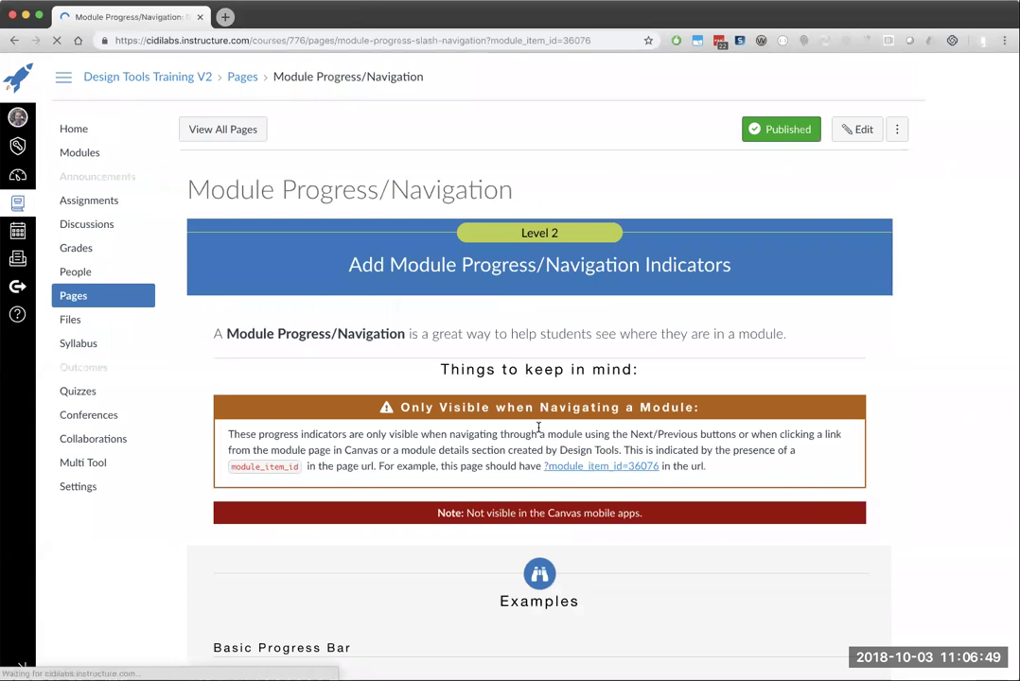
{"action": "scroll", "coordinate": [539, 428], "scroll_direction": "down", "scroll_amount": 5}
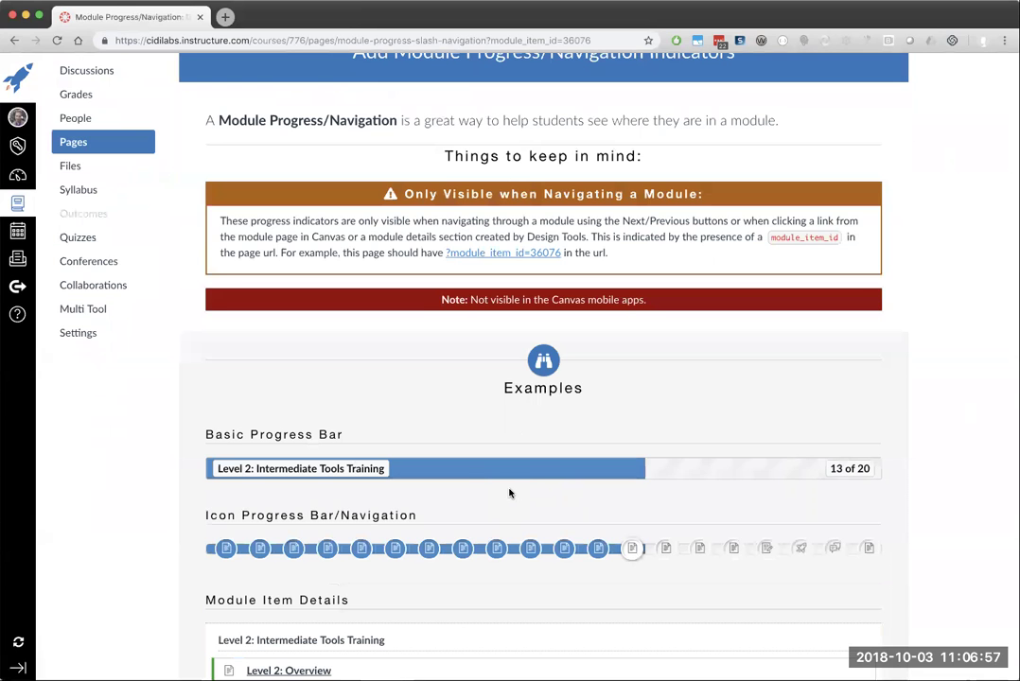
{"action": "scroll", "coordinate": [524, 474], "scroll_direction": "down", "scroll_amount": 10}
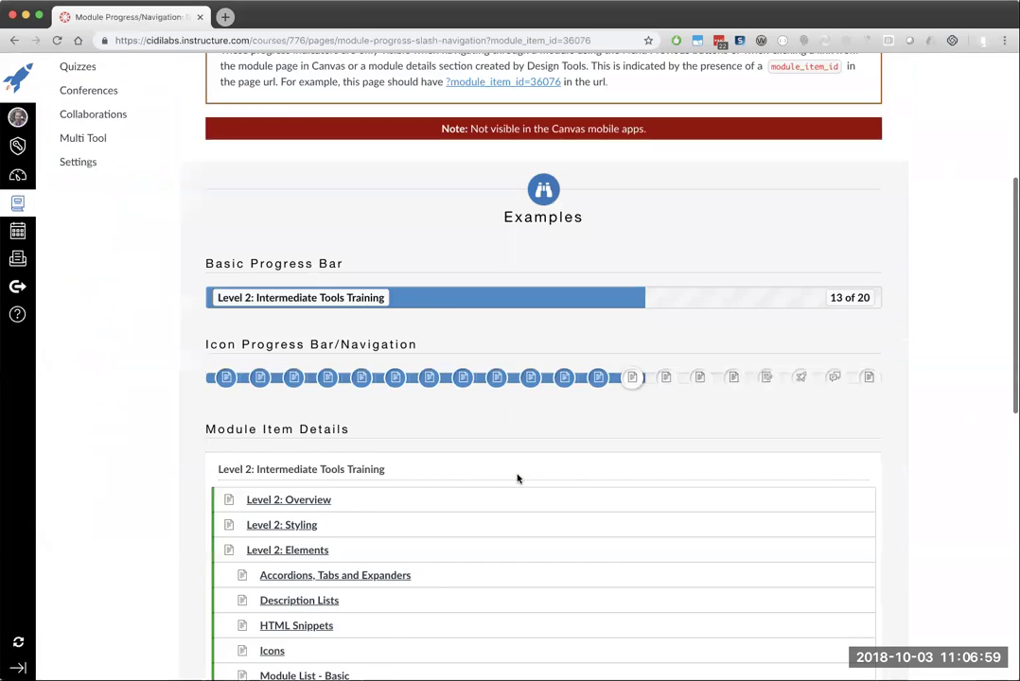
{"action": "scroll", "coordinate": [568, 473], "scroll_direction": "down", "scroll_amount": 9}
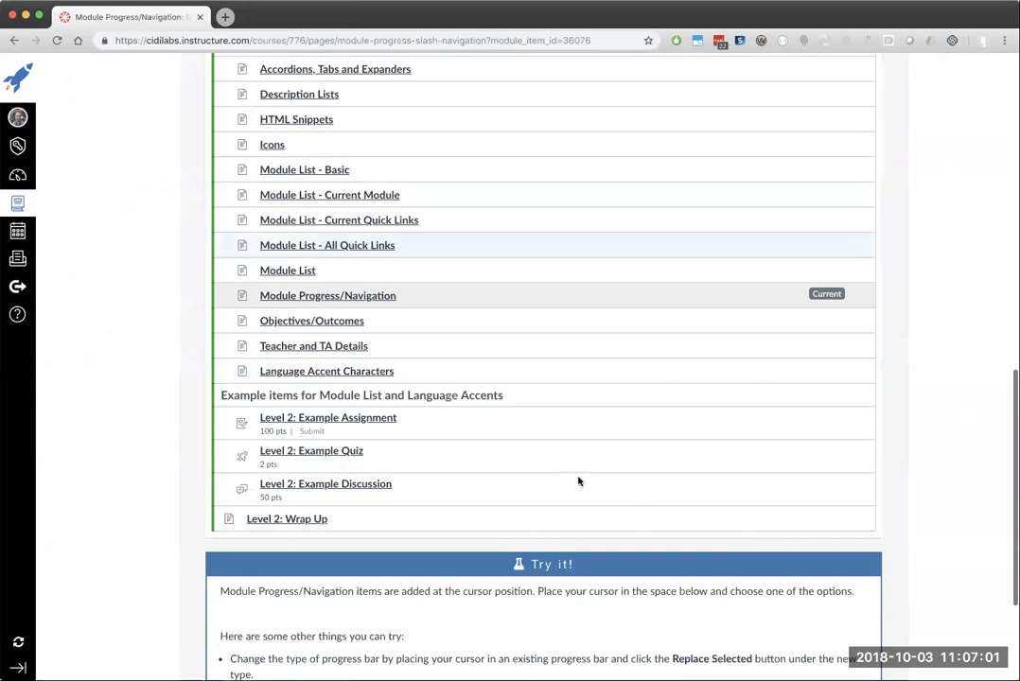
Go to the Objectives/Outcomes page, open it for editing and bring up the list in its Try It! box
{"action": "left_click", "coordinate": [880, 643]}
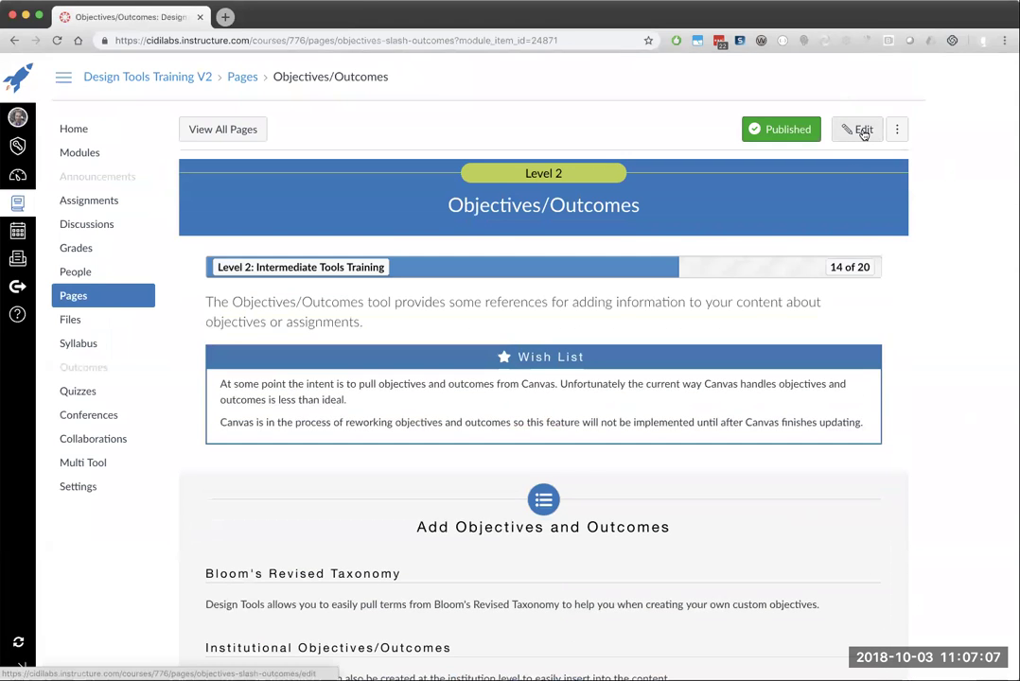
{"action": "left_click", "coordinate": [862, 133]}
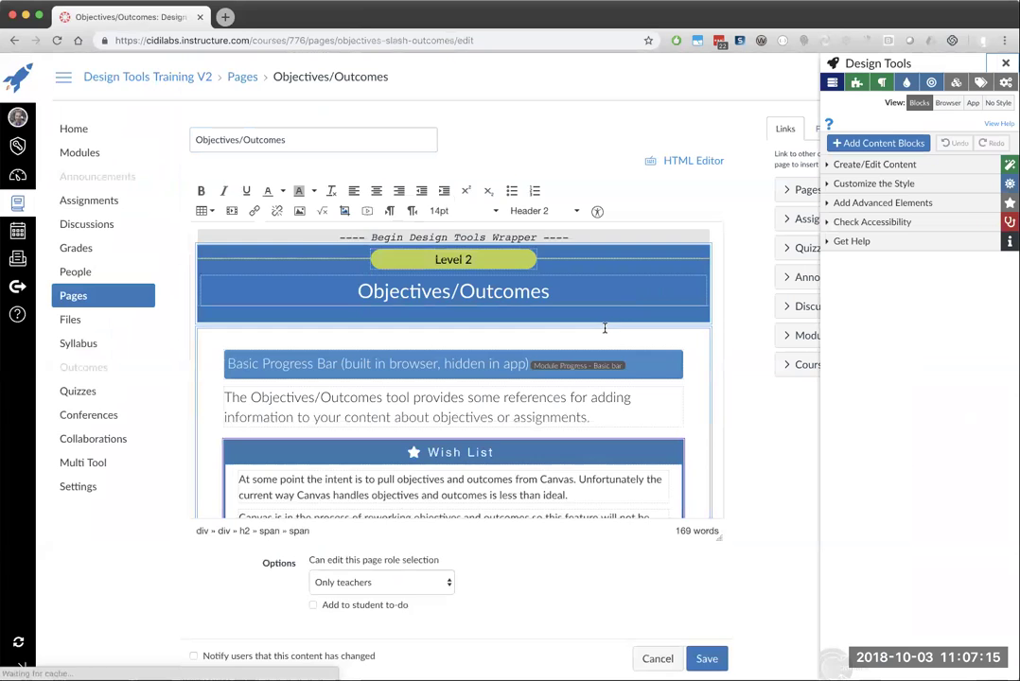
{"action": "scroll", "coordinate": [606, 322], "scroll_direction": "down", "scroll_amount": 1}
{"action": "scroll", "coordinate": [604, 328], "scroll_direction": "down", "scroll_amount": 5}
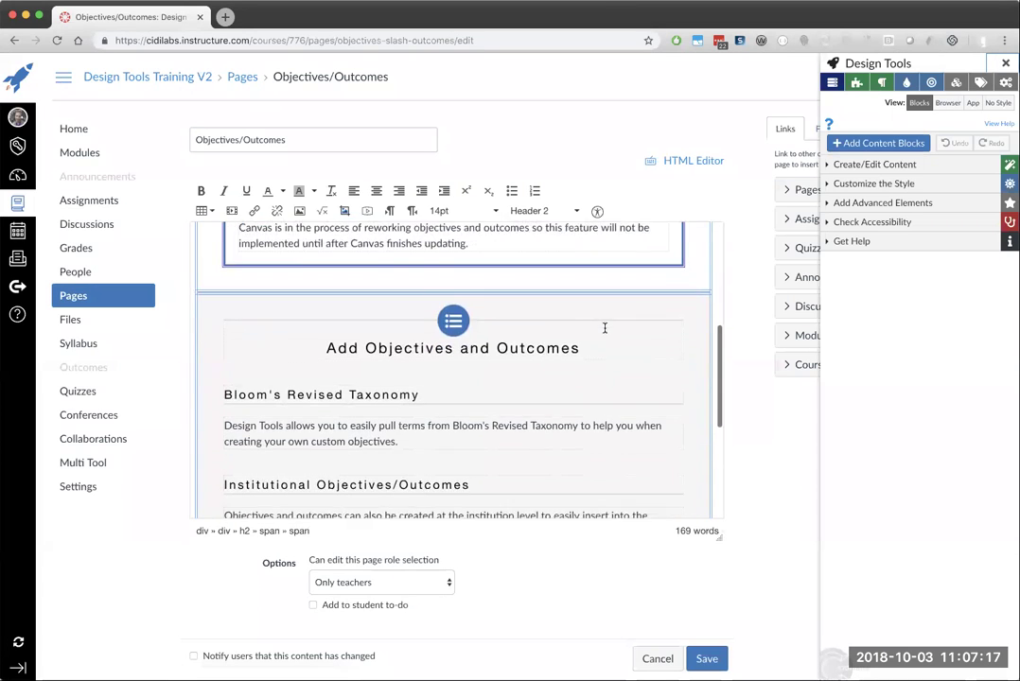
{"action": "scroll", "coordinate": [605, 328], "scroll_direction": "down", "scroll_amount": 3}
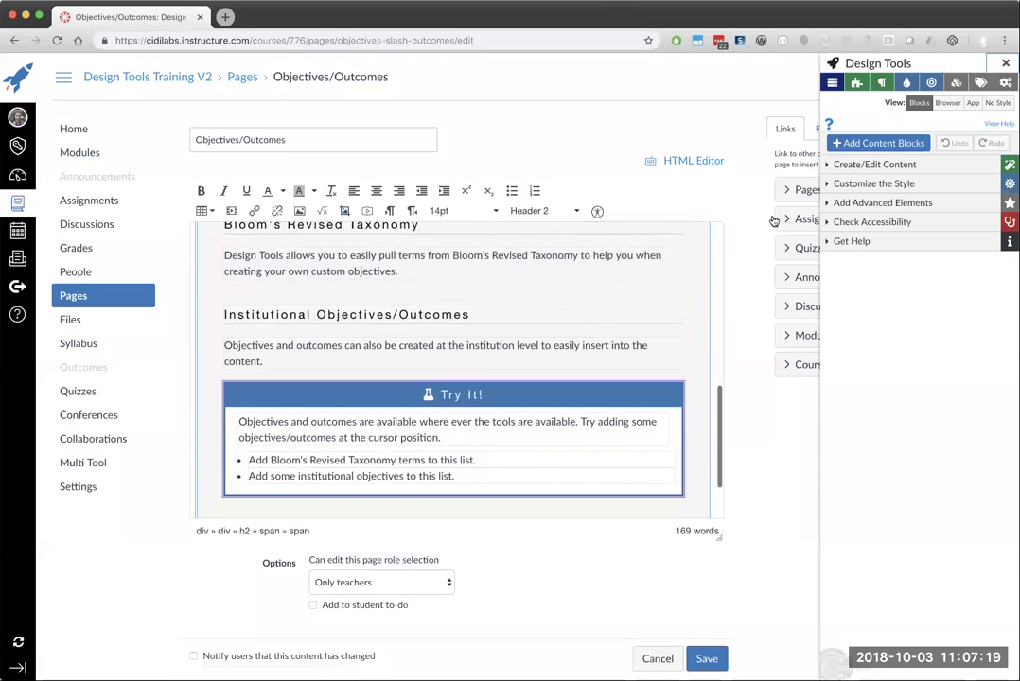
Add the Bloom's Revised Taxonomy terms Match, Evaluate and Design to the current list in the Try It! box
{"action": "left_click", "coordinate": [881, 204]}
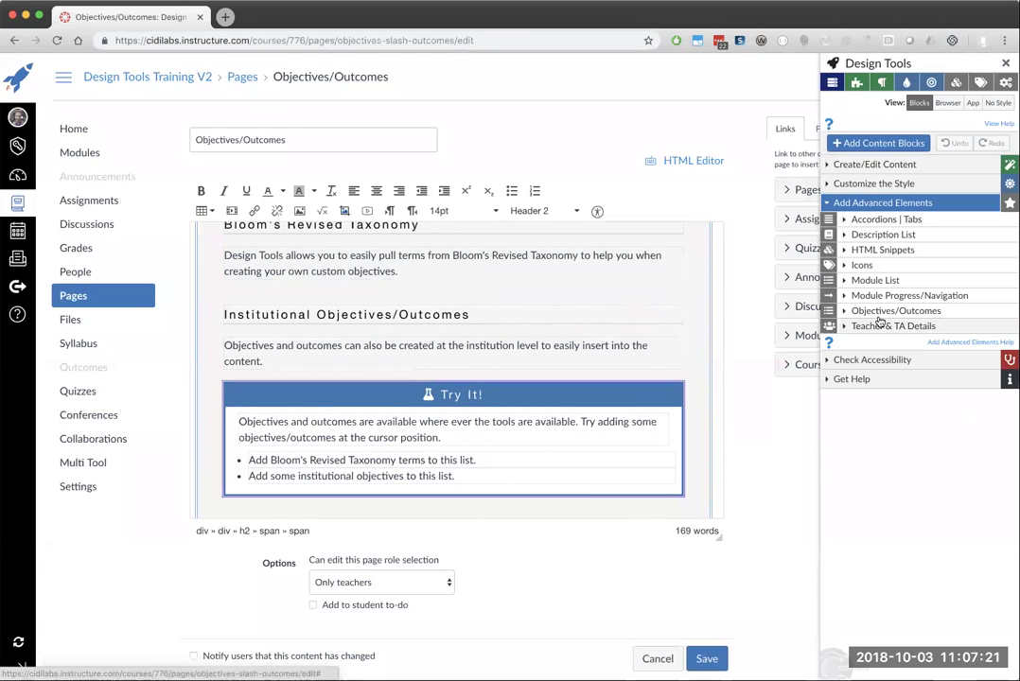
{"action": "left_click", "coordinate": [876, 313]}
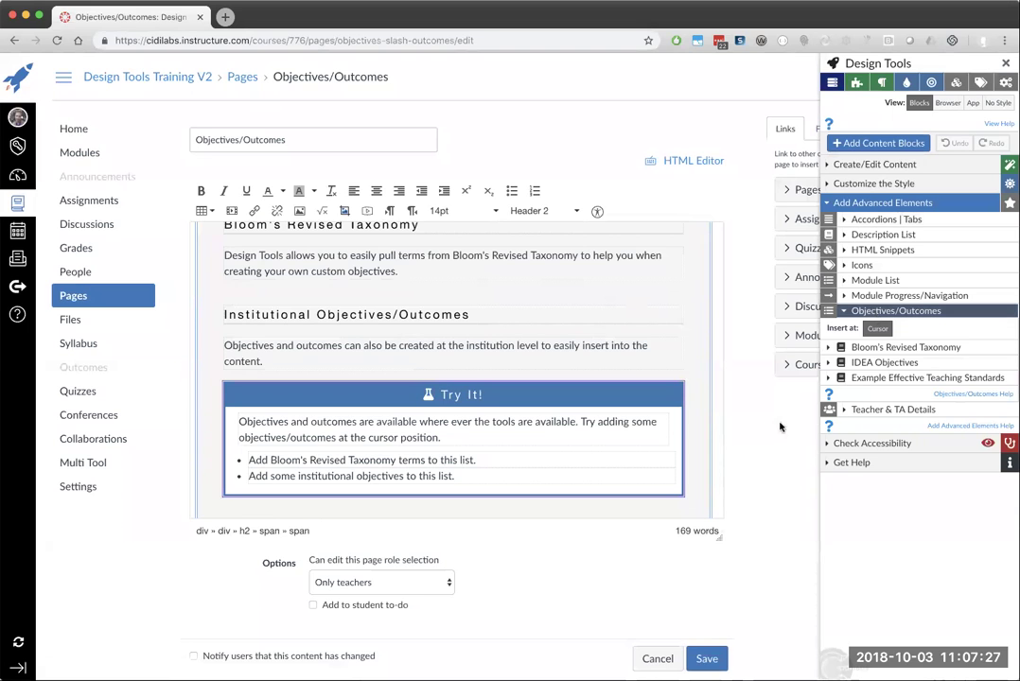
{"action": "left_click", "coordinate": [899, 350]}
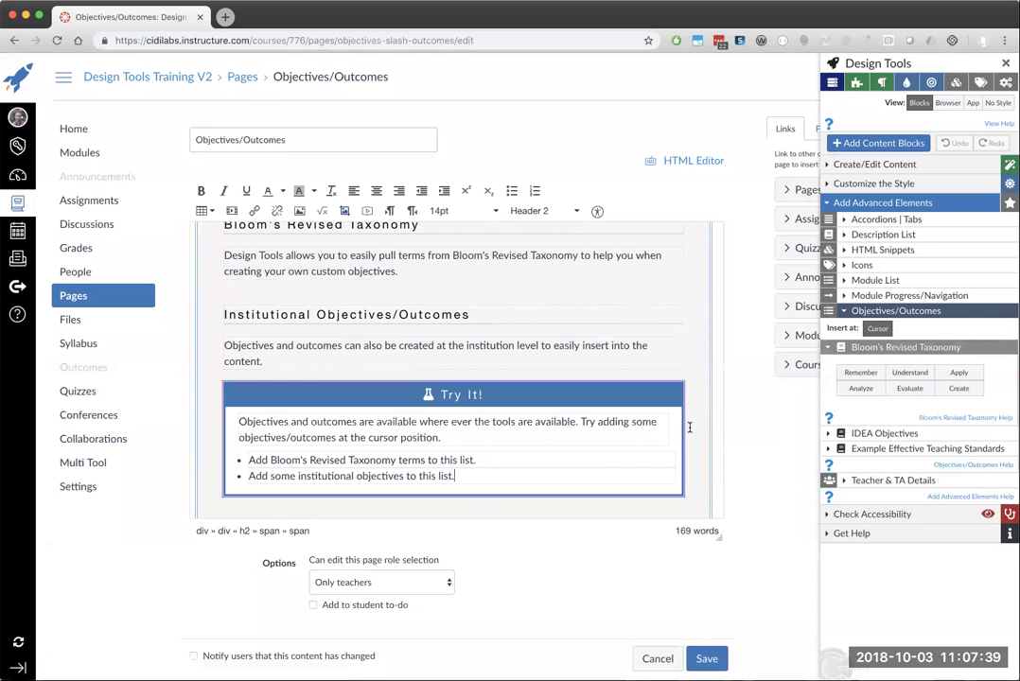
{"action": "left_click", "coordinate": [471, 476]}
{"action": "left_click", "coordinate": [911, 329]}
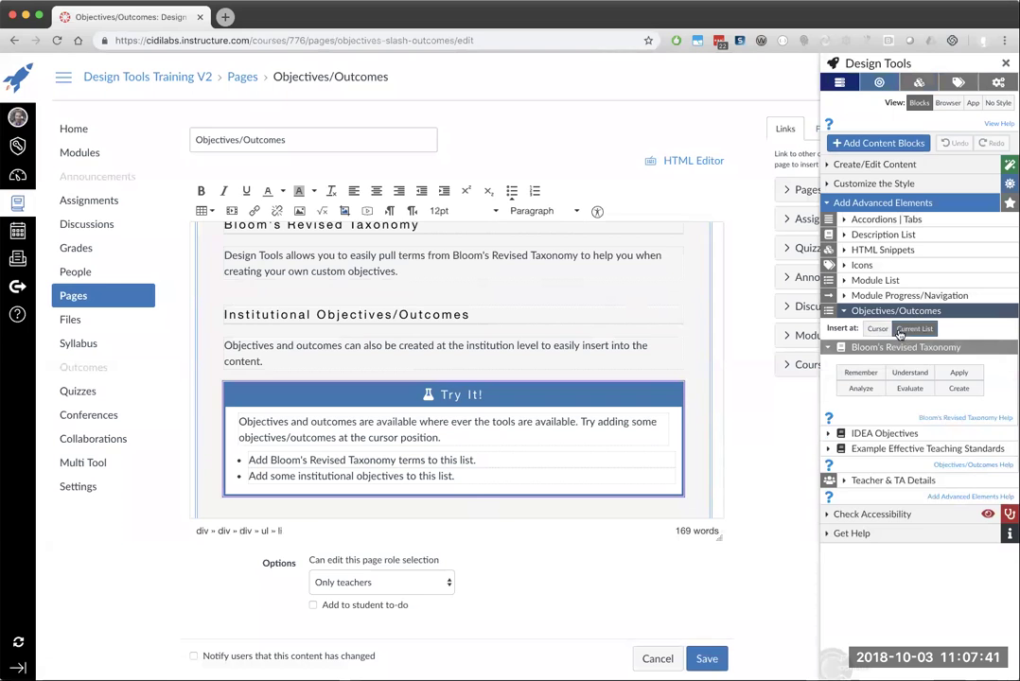
{"action": "left_click", "coordinate": [869, 376]}
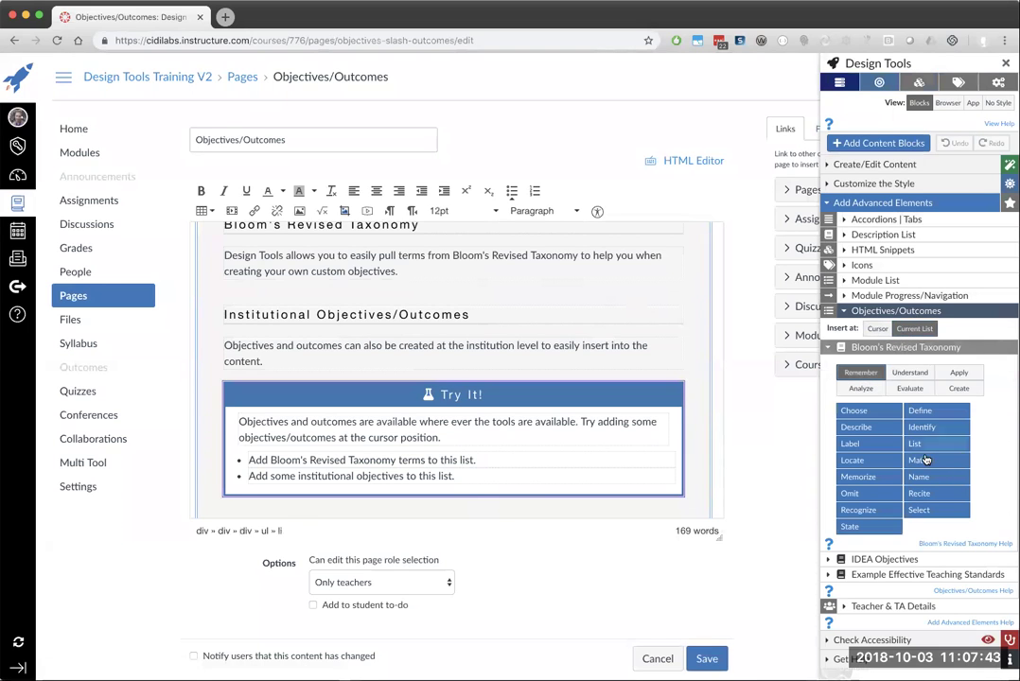
{"action": "left_click", "coordinate": [923, 462]}
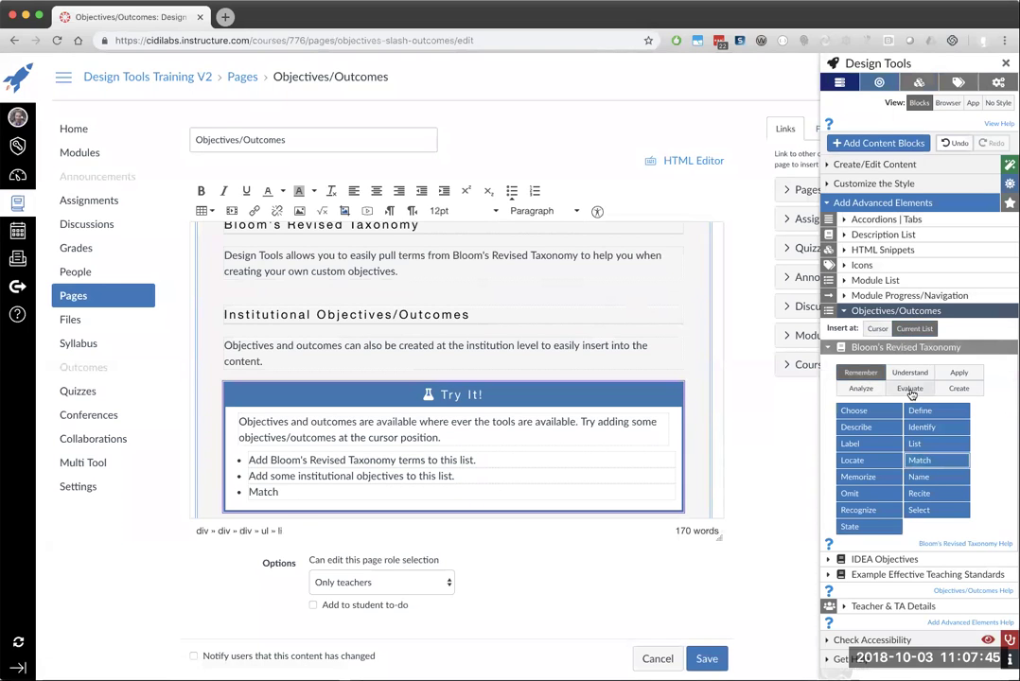
{"action": "left_click", "coordinate": [910, 388]}
{"action": "left_click", "coordinate": [877, 464]}
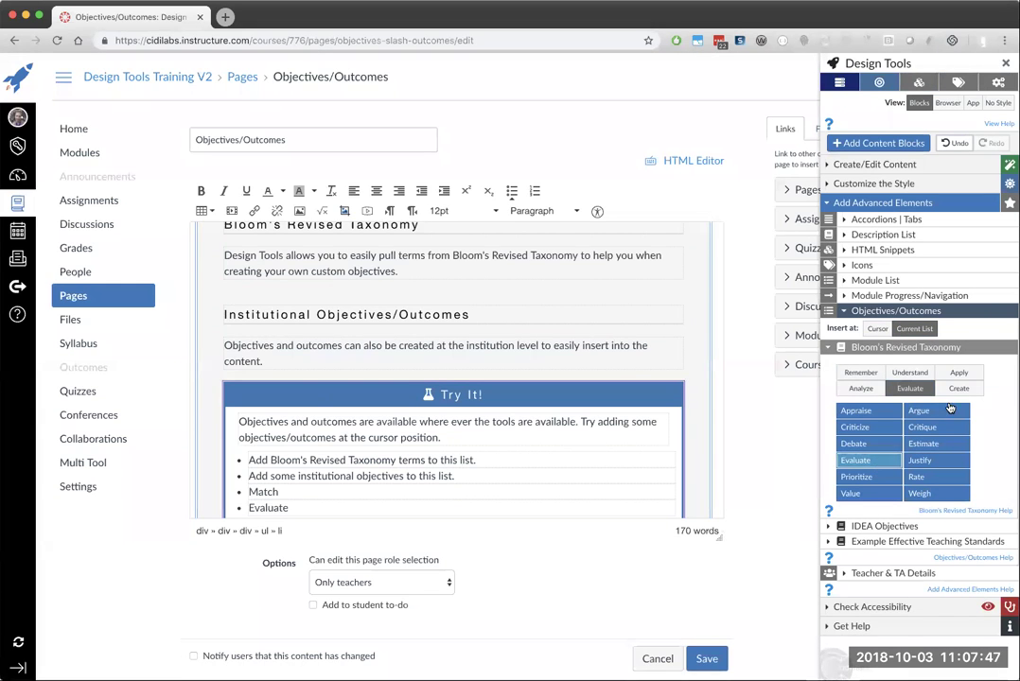
{"action": "left_click", "coordinate": [959, 388]}
{"action": "left_click", "coordinate": [853, 444]}
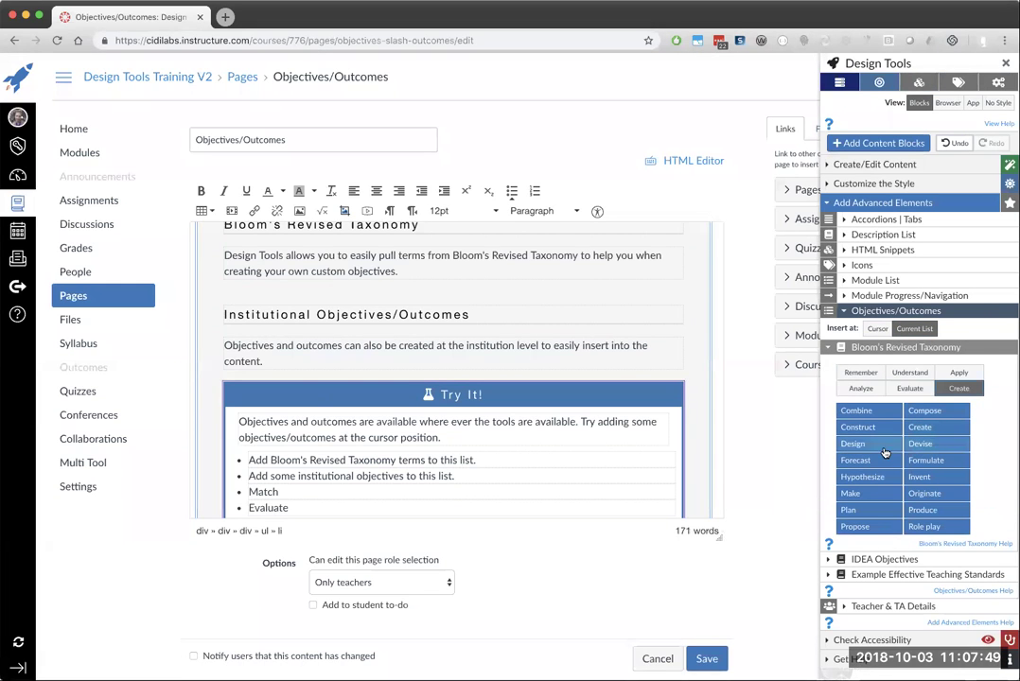
{"action": "scroll", "coordinate": [567, 460], "scroll_direction": "down", "scroll_amount": 5}
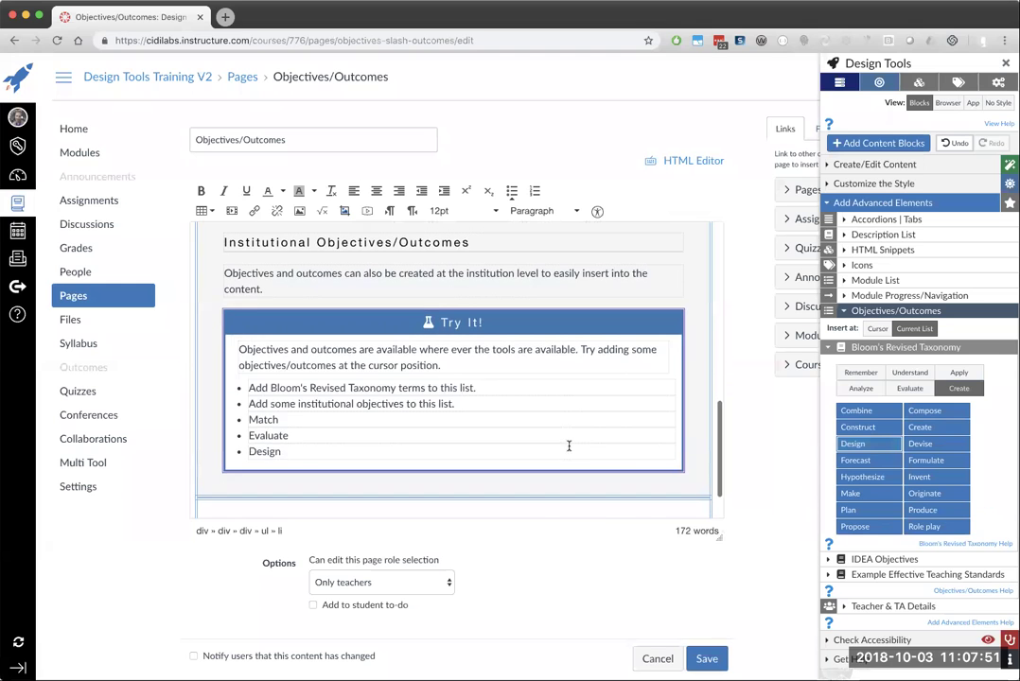
Add IDEA Objectives 3 and 8 and one further IDEA objective to the same Try It! list
{"action": "left_click", "coordinate": [875, 348]}
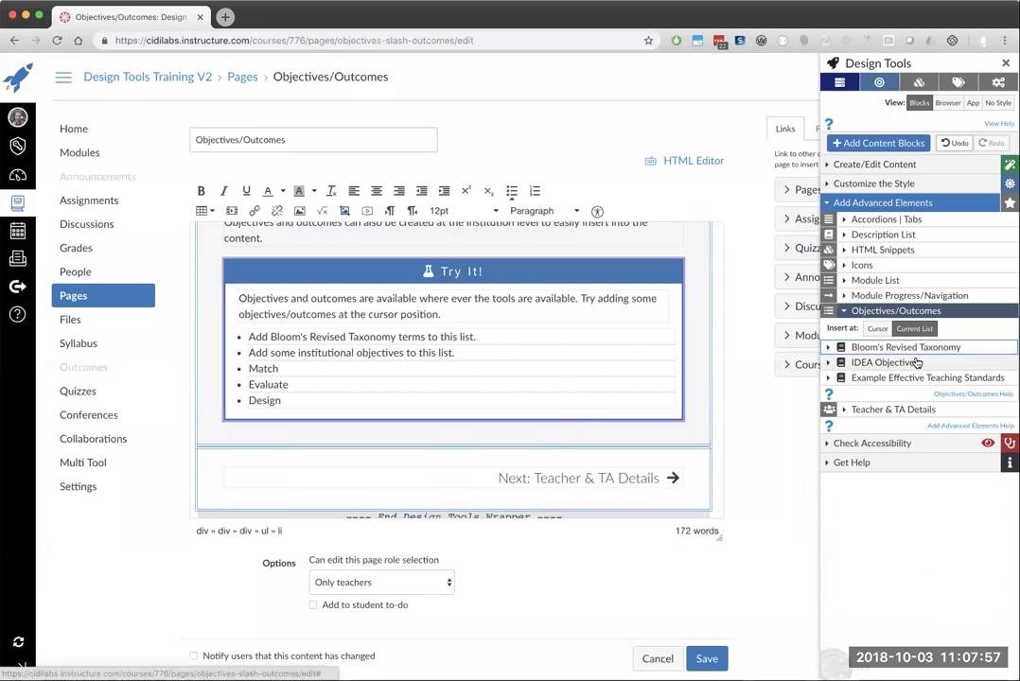
{"action": "left_click", "coordinate": [916, 362]}
{"action": "scroll", "coordinate": [915, 402], "scroll_direction": "down", "scroll_amount": 2}
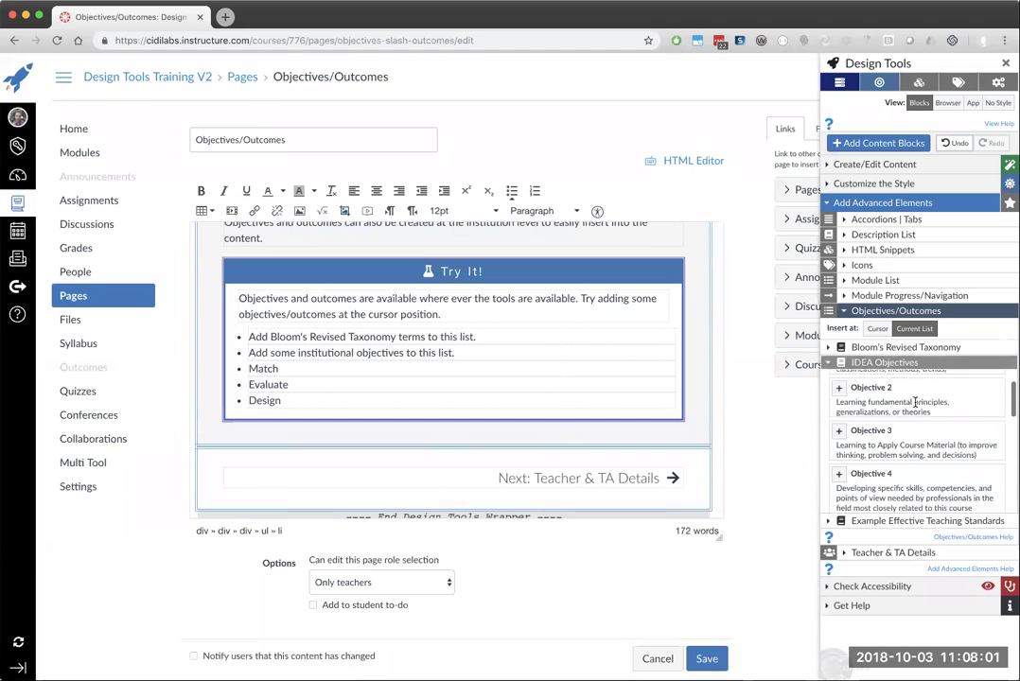
{"action": "left_click", "coordinate": [849, 433]}
{"action": "scroll", "coordinate": [842, 428], "scroll_direction": "down", "scroll_amount": 5}
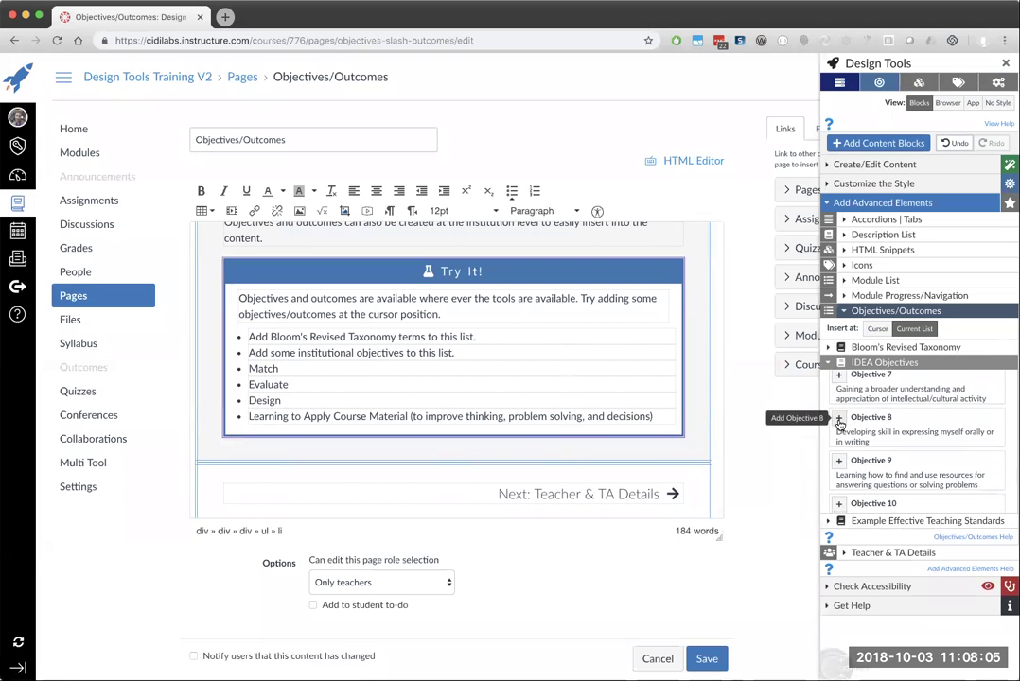
{"action": "left_click", "coordinate": [840, 423]}
{"action": "scroll", "coordinate": [840, 426], "scroll_direction": "down", "scroll_amount": 3}
{"action": "left_click", "coordinate": [839, 436]}
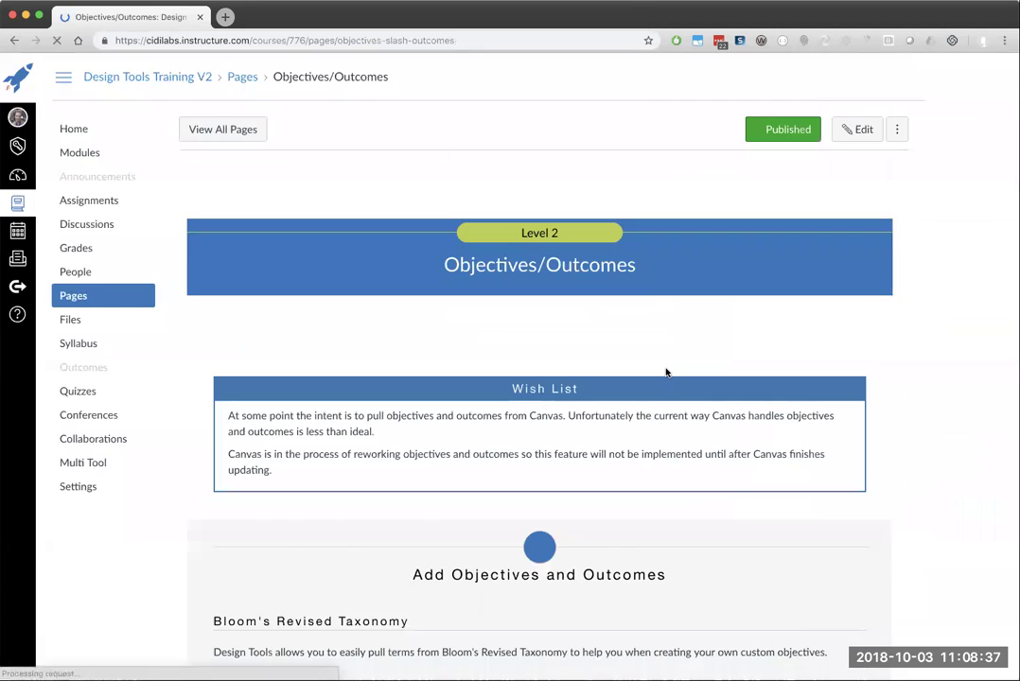
Open the Teacher and TA Details page for editing and insert the first listed teacher's details as a content block at the page's end
{"action": "scroll", "coordinate": [823, 560], "scroll_direction": "down", "scroll_amount": 5}
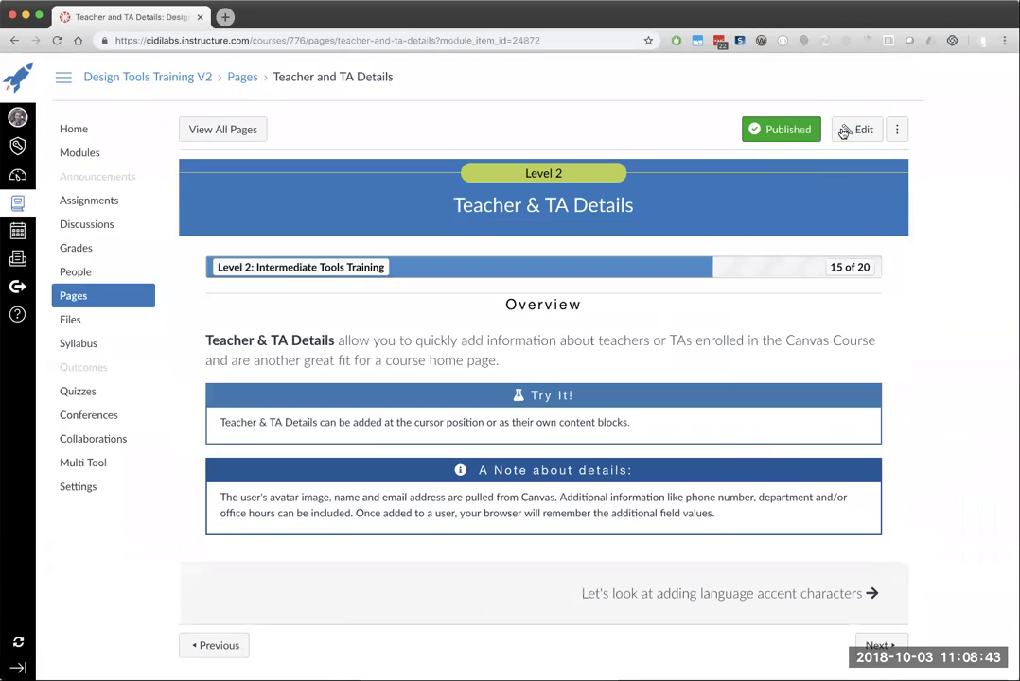
{"action": "left_click", "coordinate": [847, 131]}
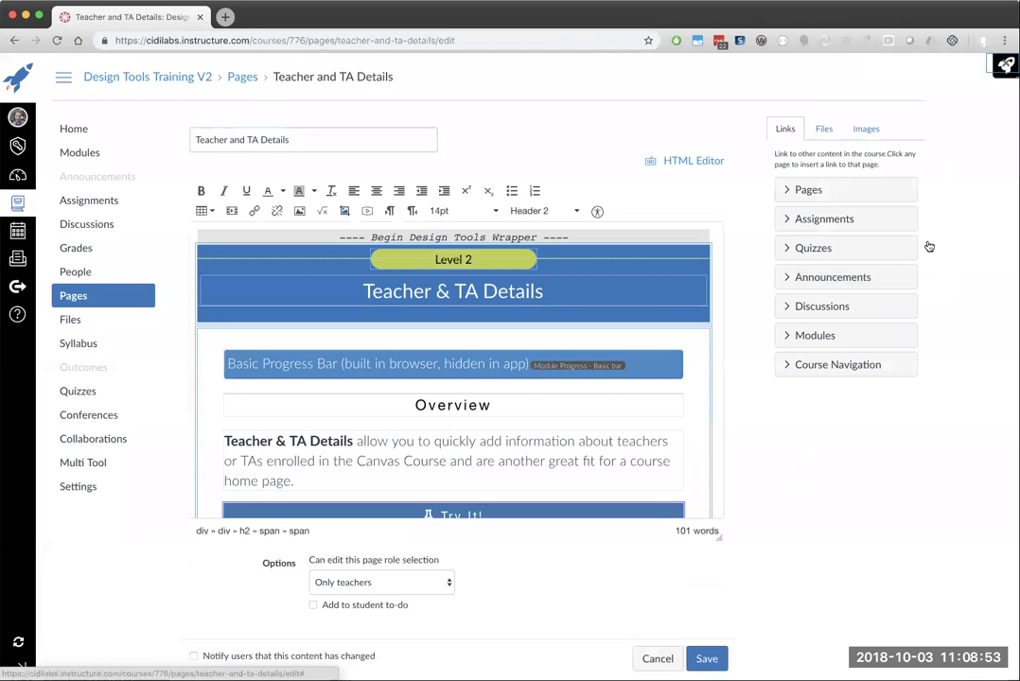
{"action": "left_click", "coordinate": [916, 203]}
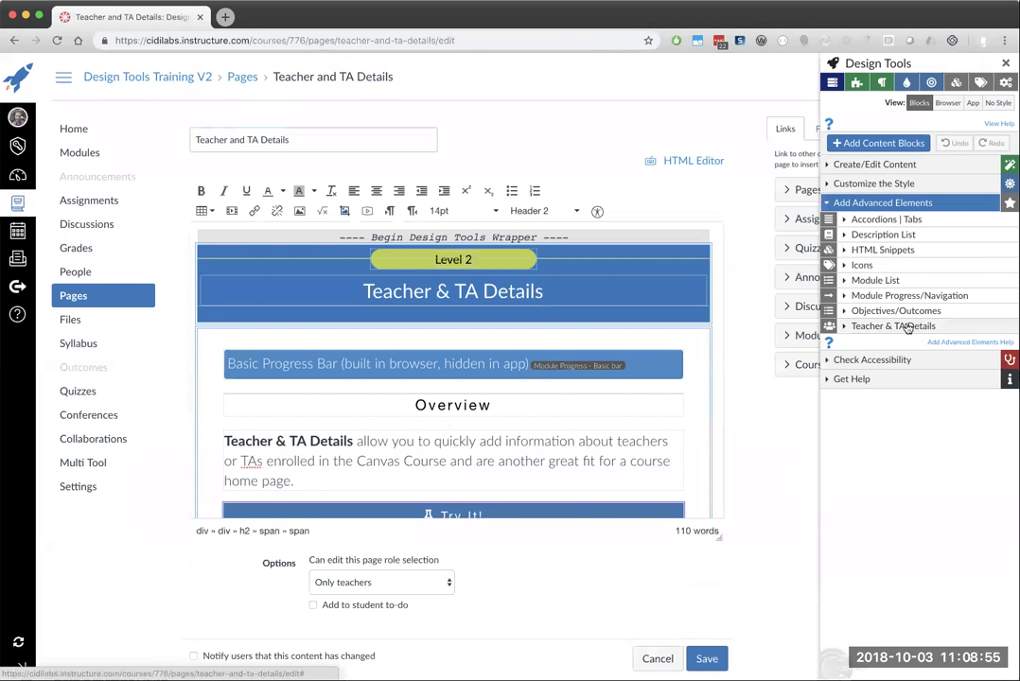
{"action": "left_click", "coordinate": [906, 326]}
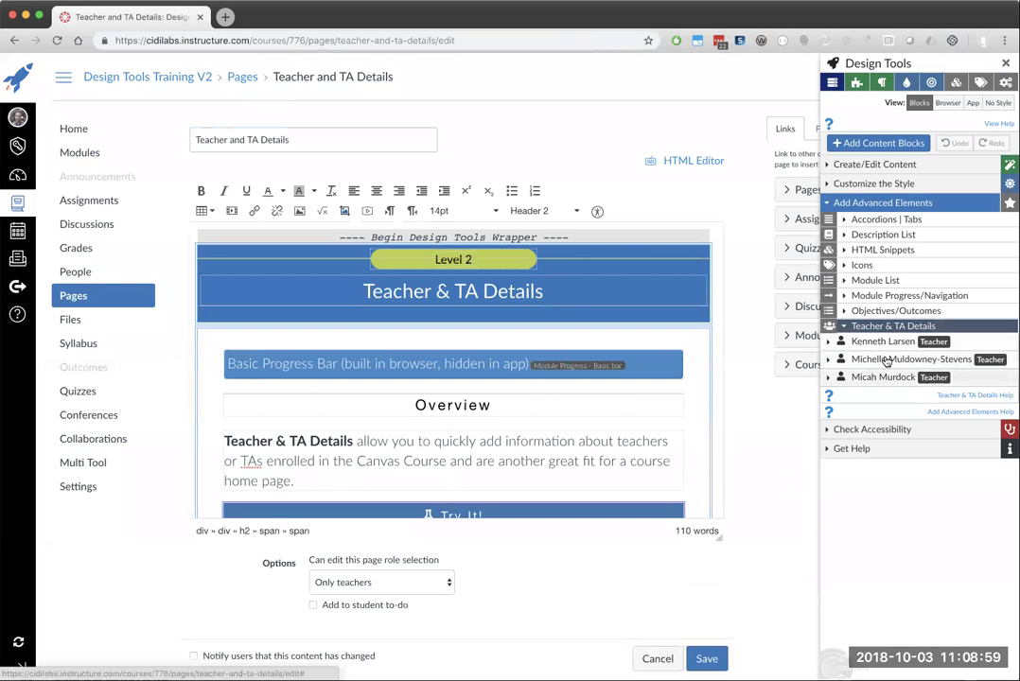
{"action": "left_click", "coordinate": [891, 345]}
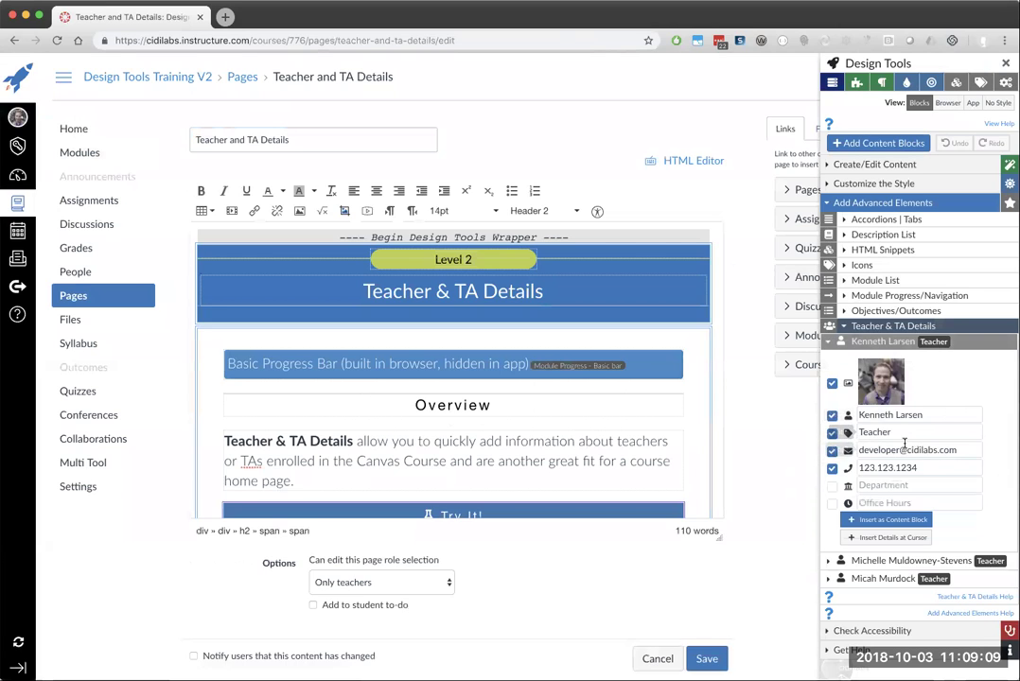
{"action": "left_click", "coordinate": [897, 538]}
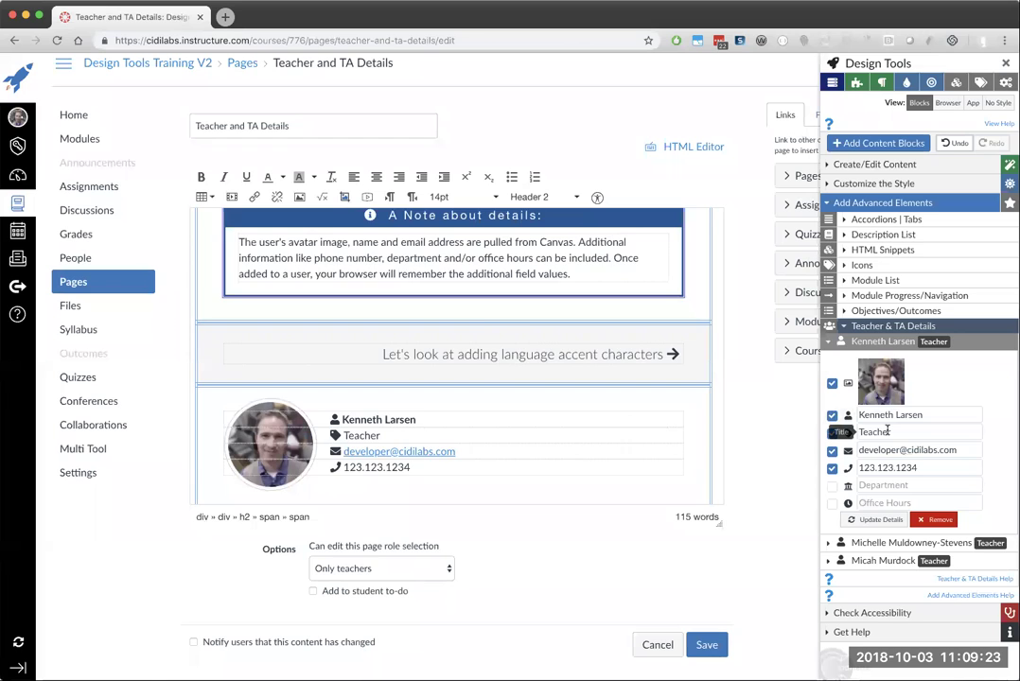
Change the inserted teacher's title to Instructor and update the details block
{"action": "double_click", "coordinate": [876, 432]}
{"action": "type", "text": "Instructor"}
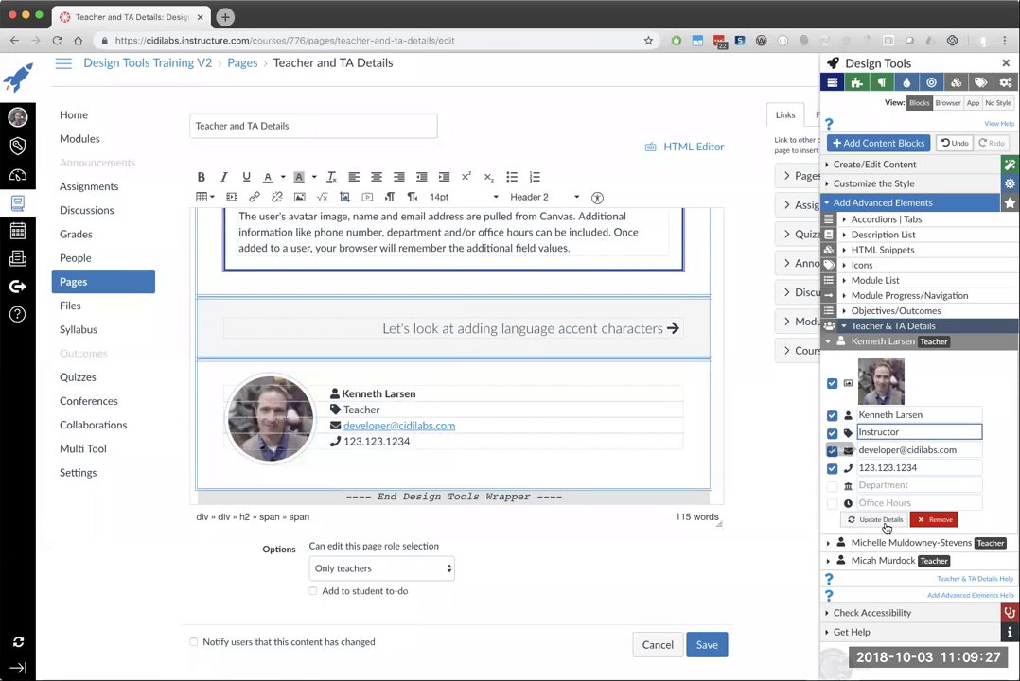
{"action": "left_click", "coordinate": [874, 519]}
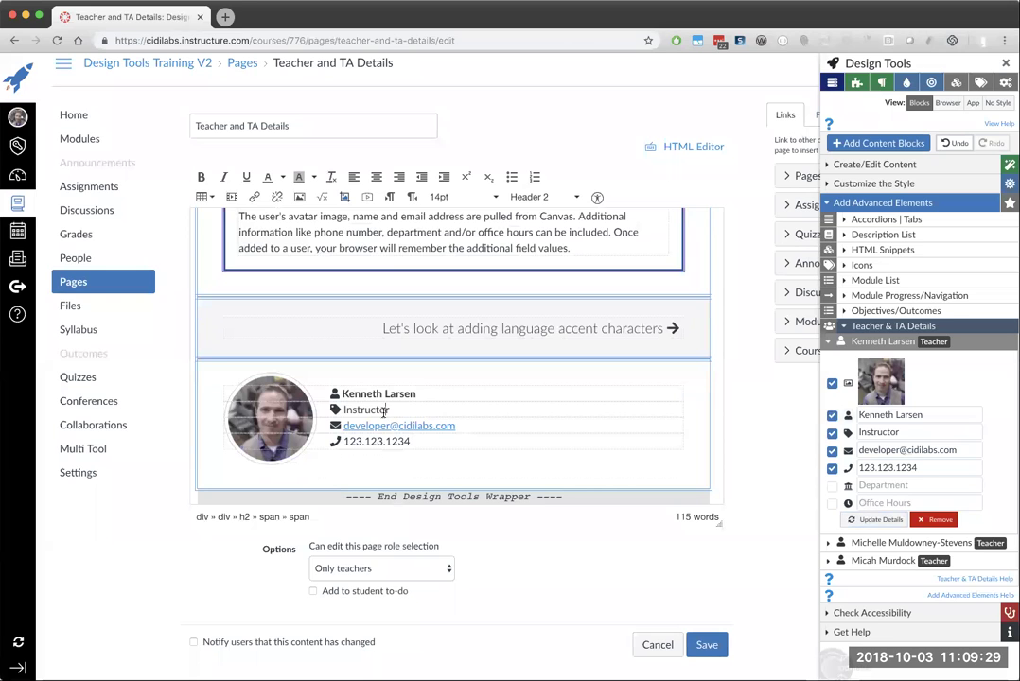
Retype the title inside the inserted teacher details block as Teacher and apply a square, bordered image style to the teacher's photo
{"action": "double_click", "coordinate": [384, 410]}
{"action": "type", "text": "Teacher"}
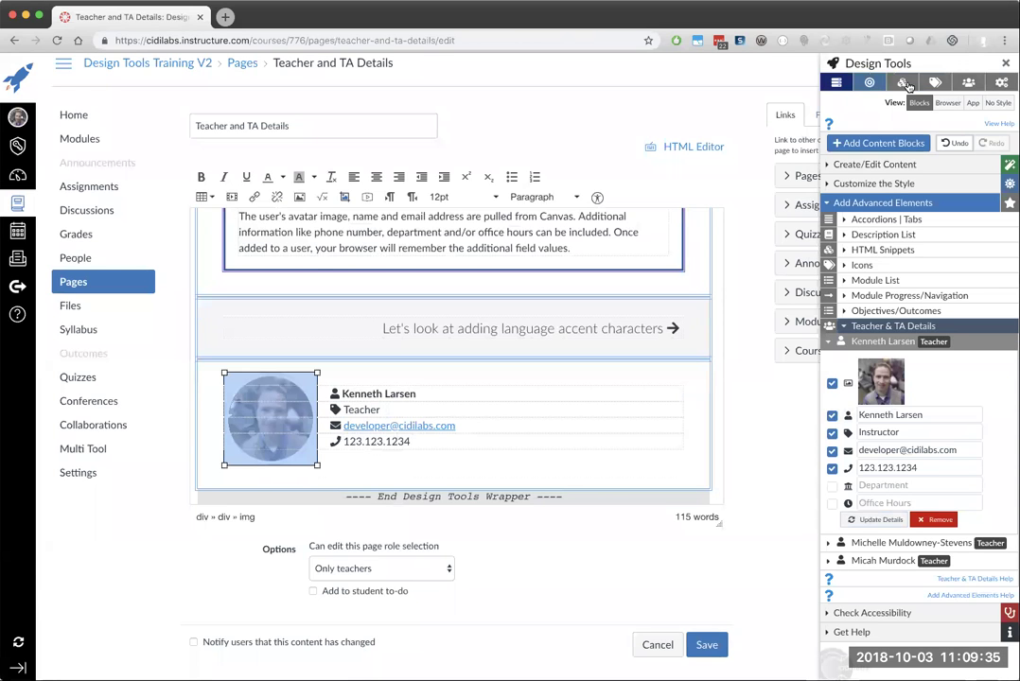
{"action": "left_click", "coordinate": [870, 83]}
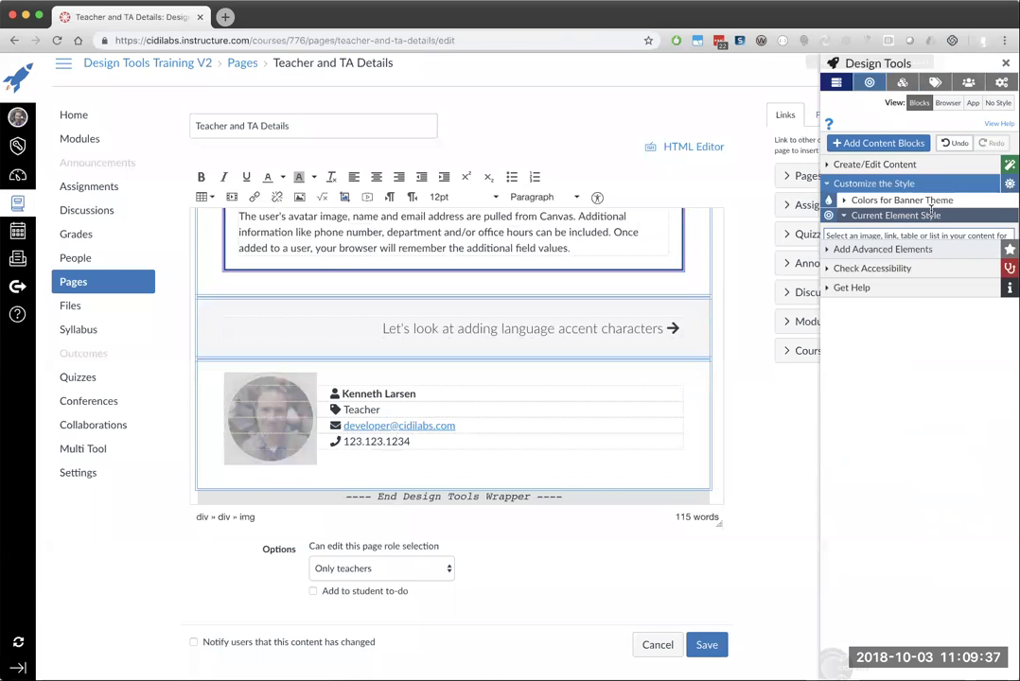
{"action": "left_click", "coordinate": [952, 417]}
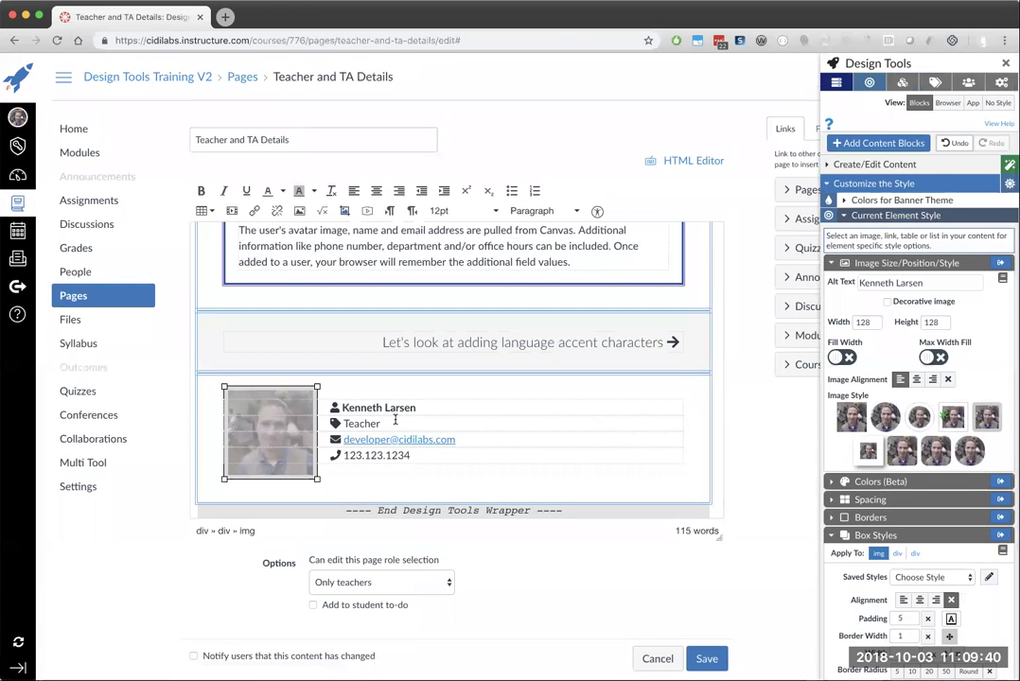
Replace the user icon beside the teacher's name with the teacher-at-board icon from the Users & People category
{"action": "left_click", "coordinate": [935, 83]}
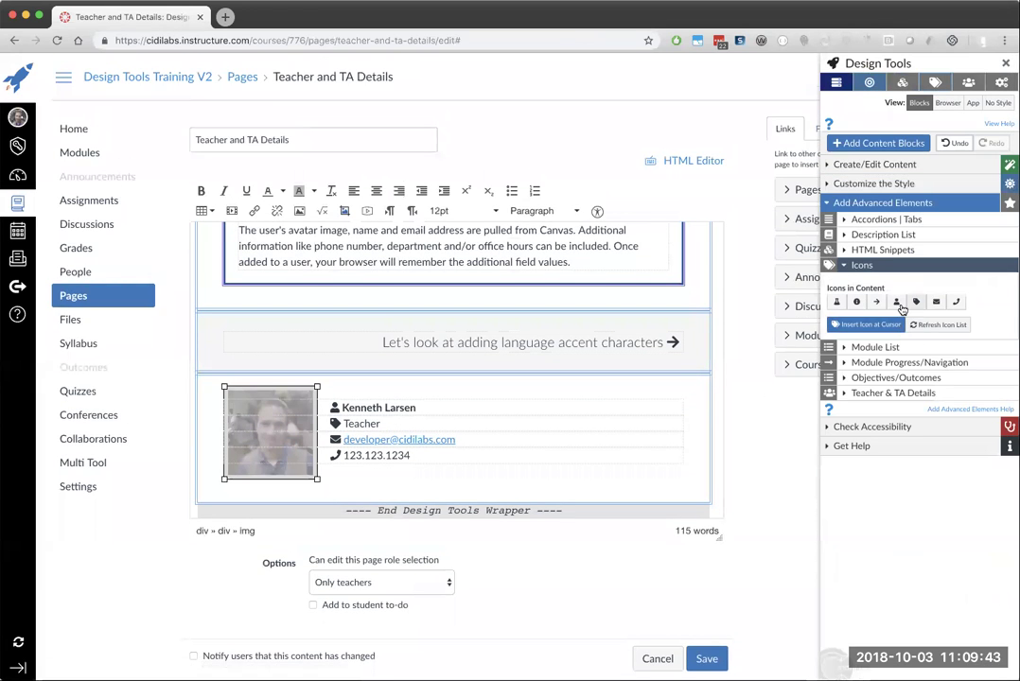
{"action": "left_click", "coordinate": [898, 303]}
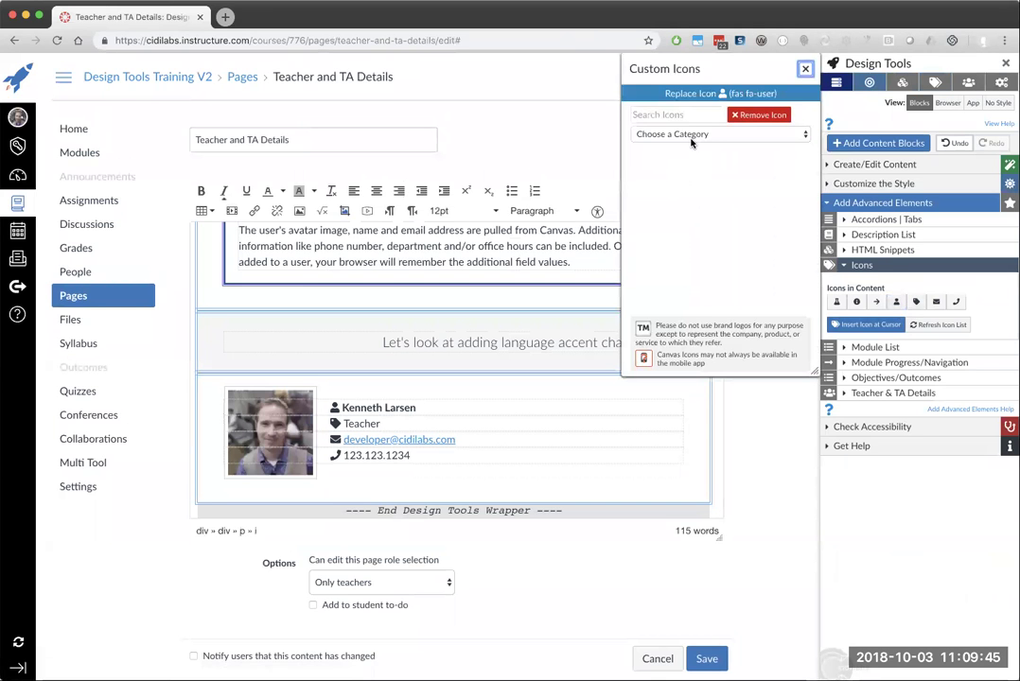
{"action": "left_click", "coordinate": [719, 133]}
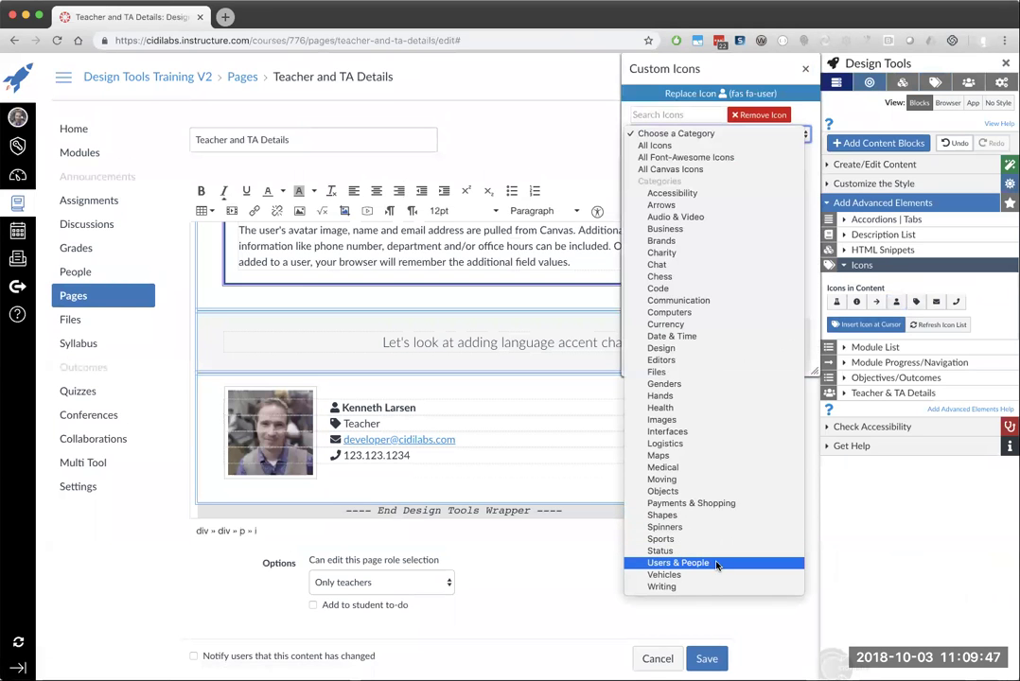
{"action": "left_click", "coordinate": [759, 563]}
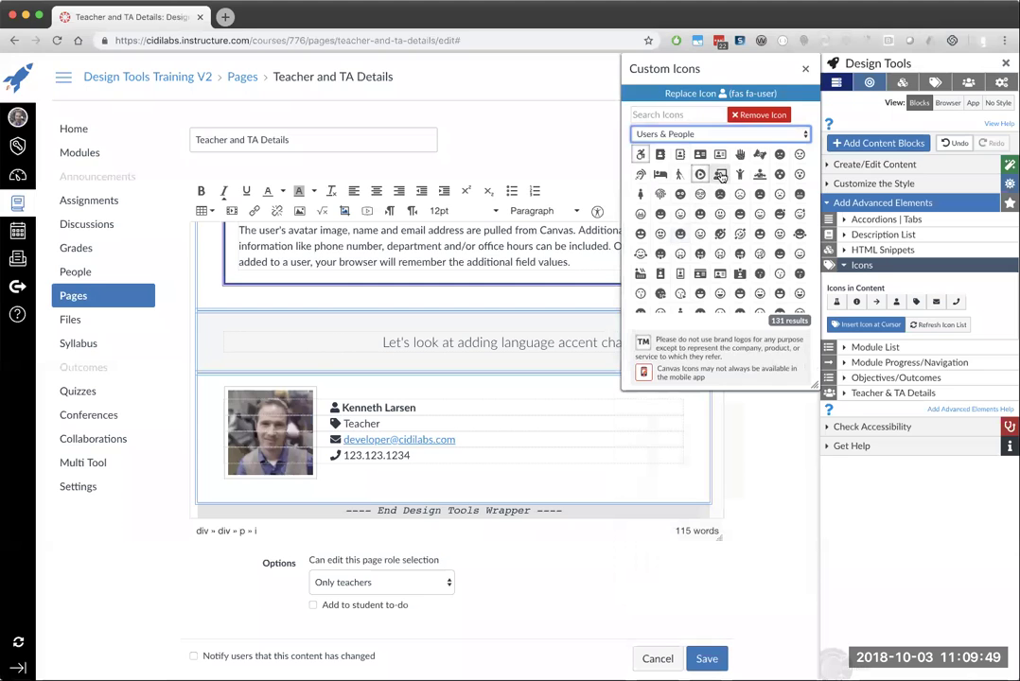
{"action": "left_click", "coordinate": [721, 174]}
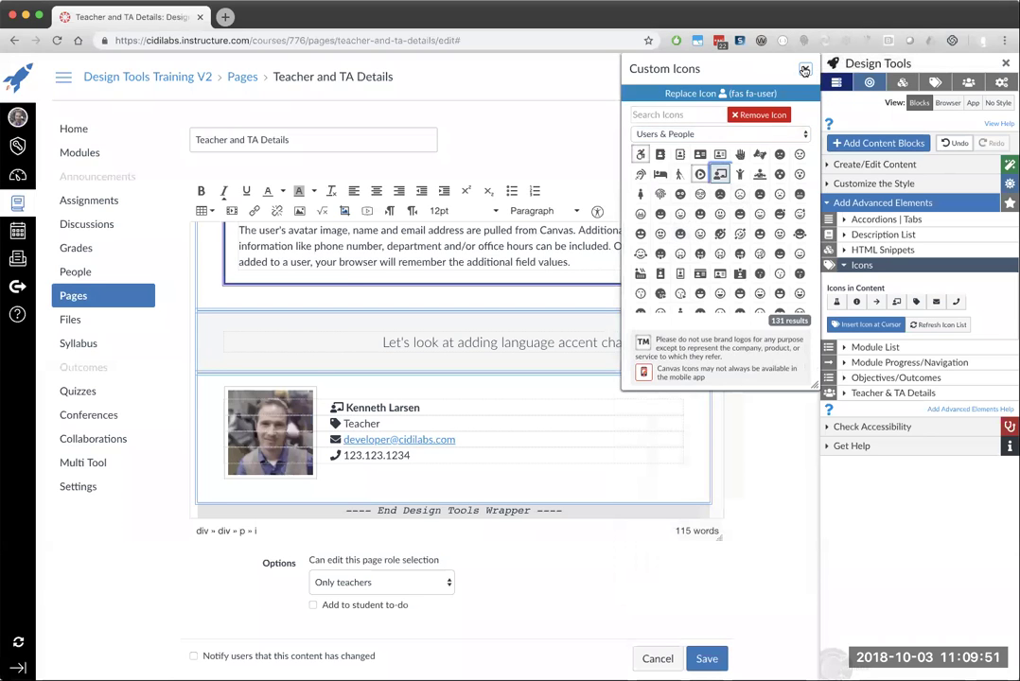
{"action": "left_click", "coordinate": [805, 68]}
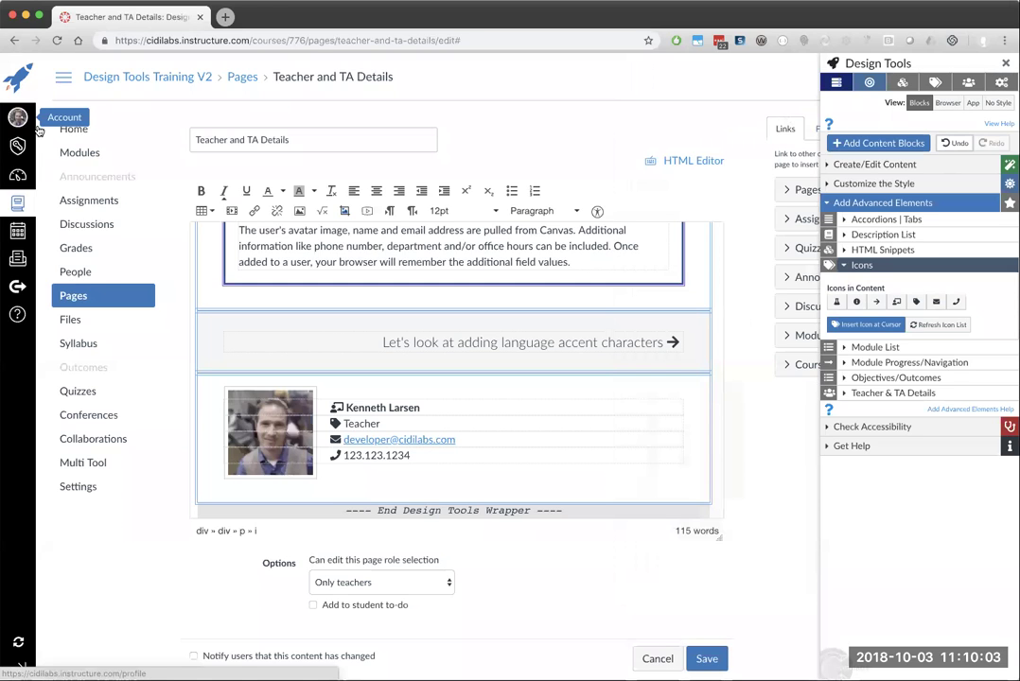
Update the teacher details block on the page from the first teacher's entries in Teacher & TA Details
{"action": "left_click", "coordinate": [969, 84]}
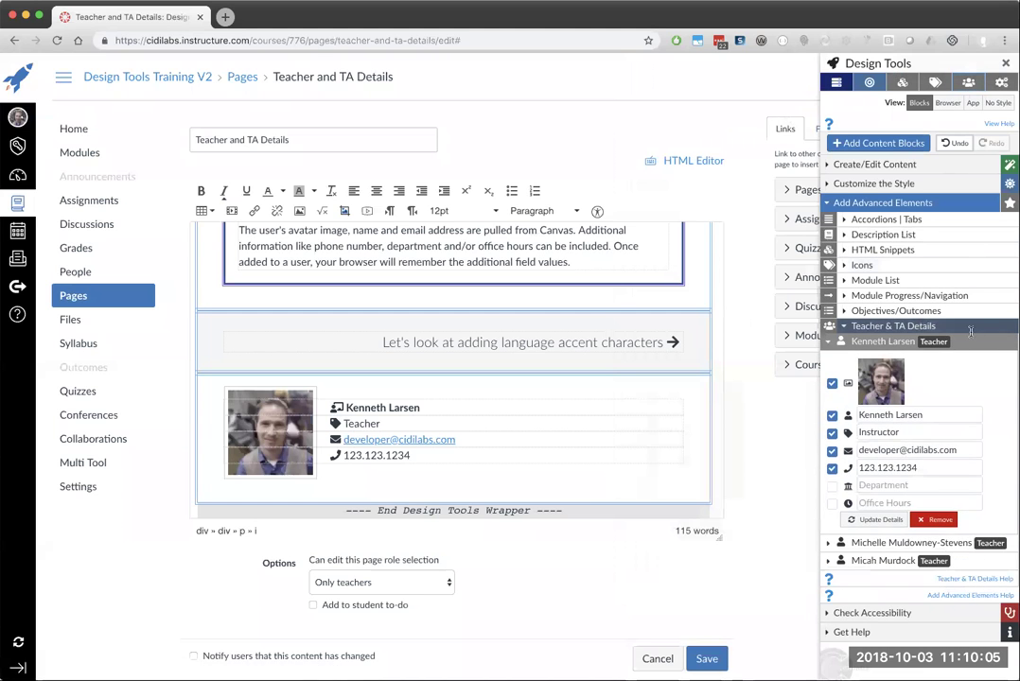
{"action": "left_click", "coordinate": [872, 520]}
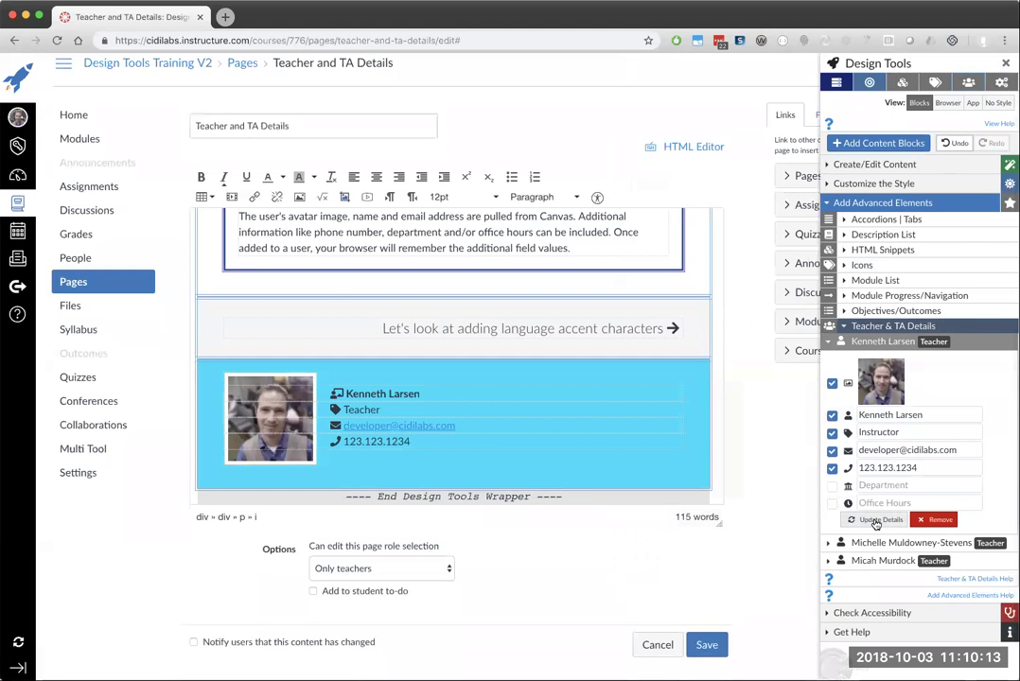
{"action": "left_click", "coordinate": [876, 522]}
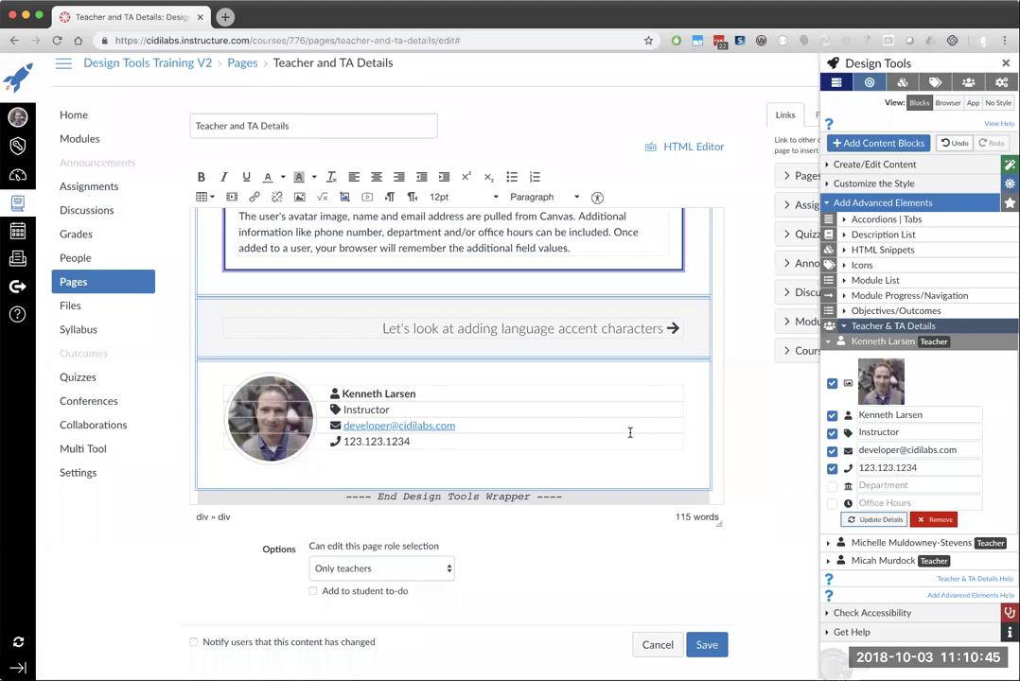
Discard the edits to the Teacher and TA Details page and open the following Language Accent Characters page for editing
{"action": "left_click", "coordinate": [656, 645]}
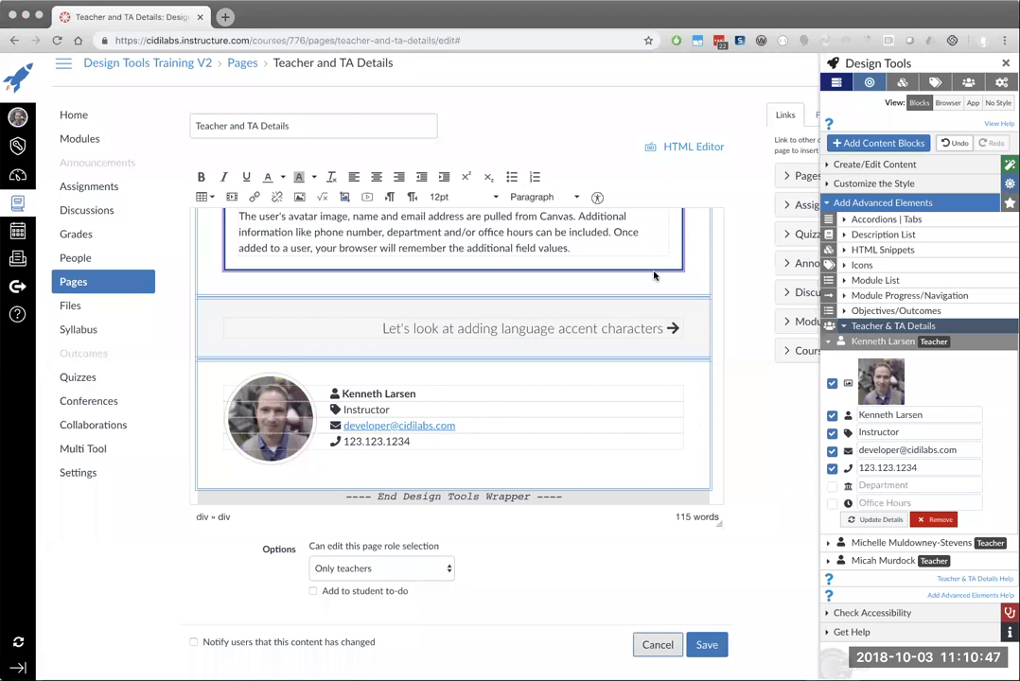
{"action": "key", "text": "Return"}
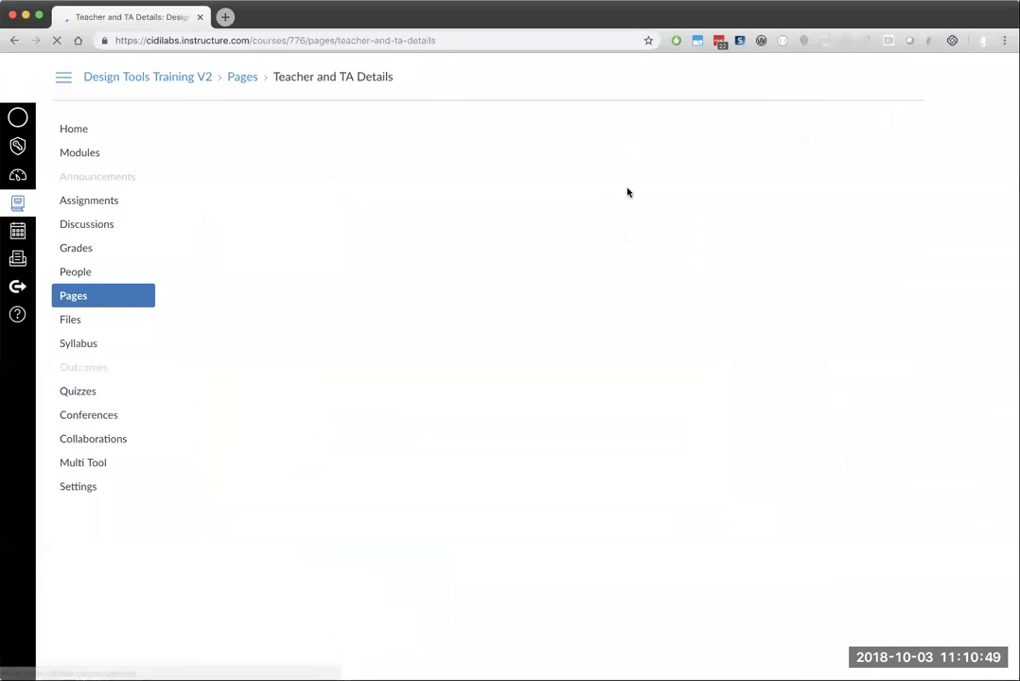
{"action": "scroll", "coordinate": [681, 238], "scroll_direction": "down", "scroll_amount": 2}
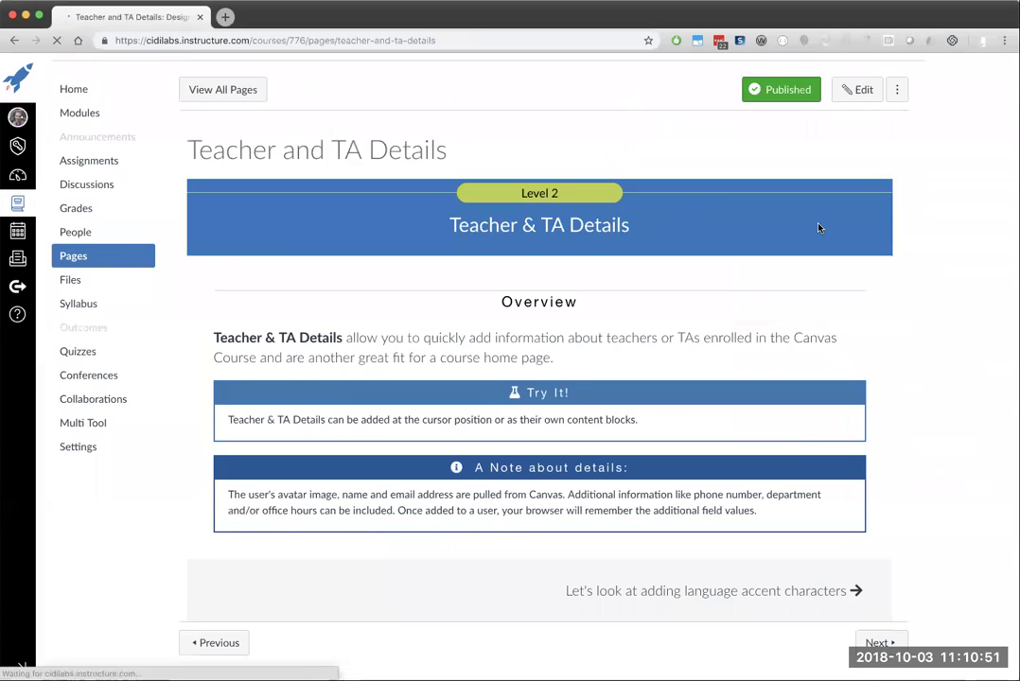
{"action": "left_click", "coordinate": [879, 643]}
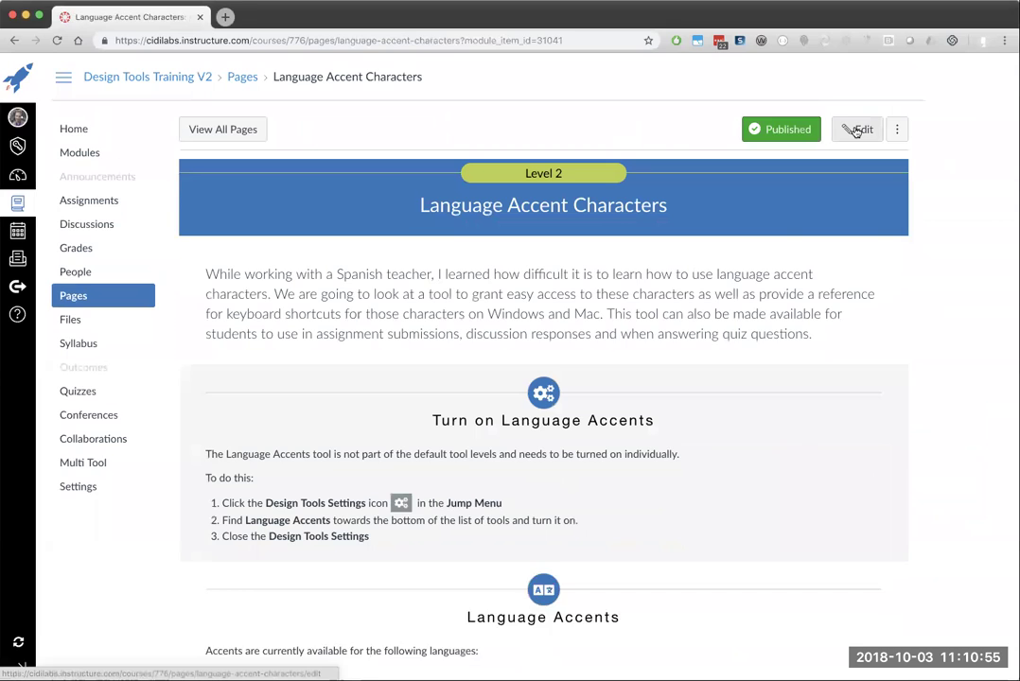
{"action": "left_click", "coordinate": [855, 131]}
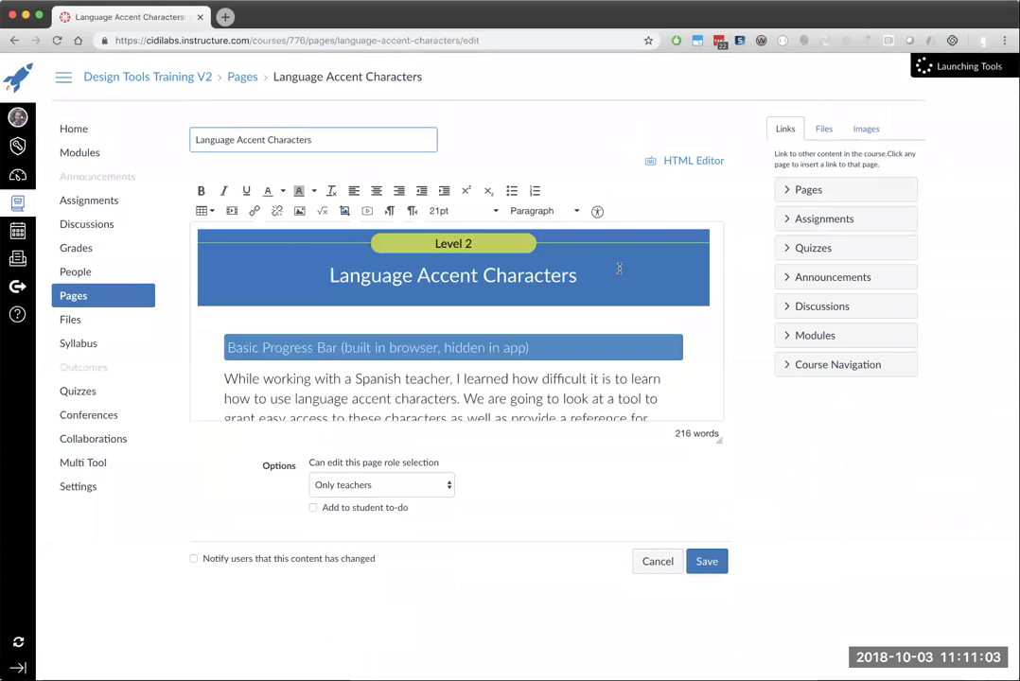
Turn on the Language Accents tool in the Design Tools Settings
{"action": "left_click", "coordinate": [578, 282]}
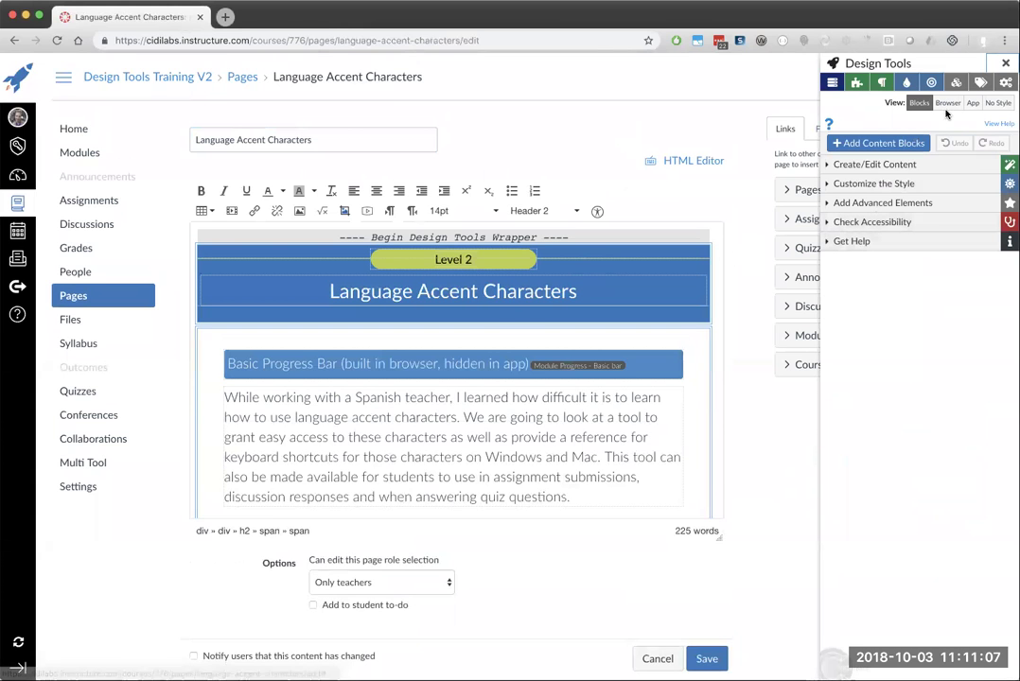
{"action": "left_click", "coordinate": [833, 63]}
{"action": "scroll", "coordinate": [610, 195], "scroll_direction": "down", "scroll_amount": 10}
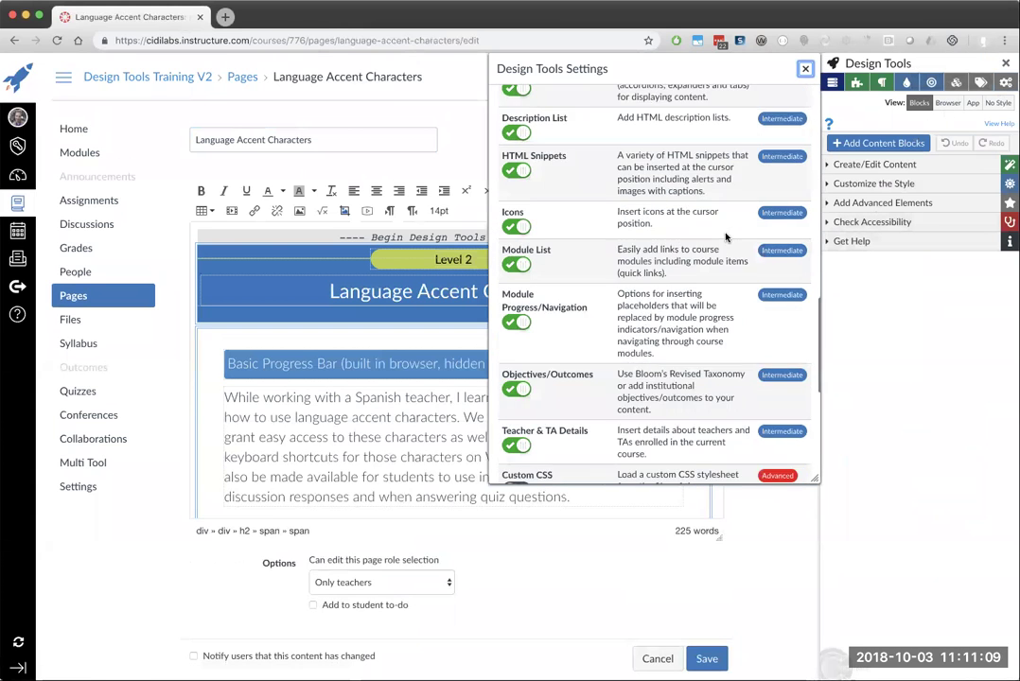
{"action": "scroll", "coordinate": [726, 237], "scroll_direction": "down", "scroll_amount": 5}
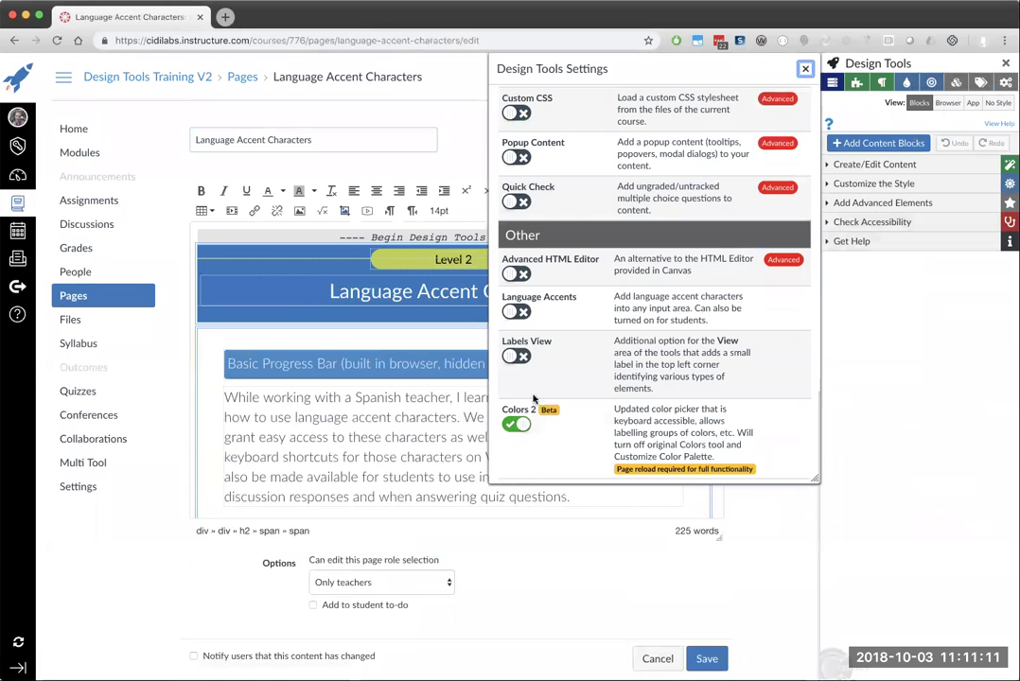
{"action": "left_click", "coordinate": [514, 312]}
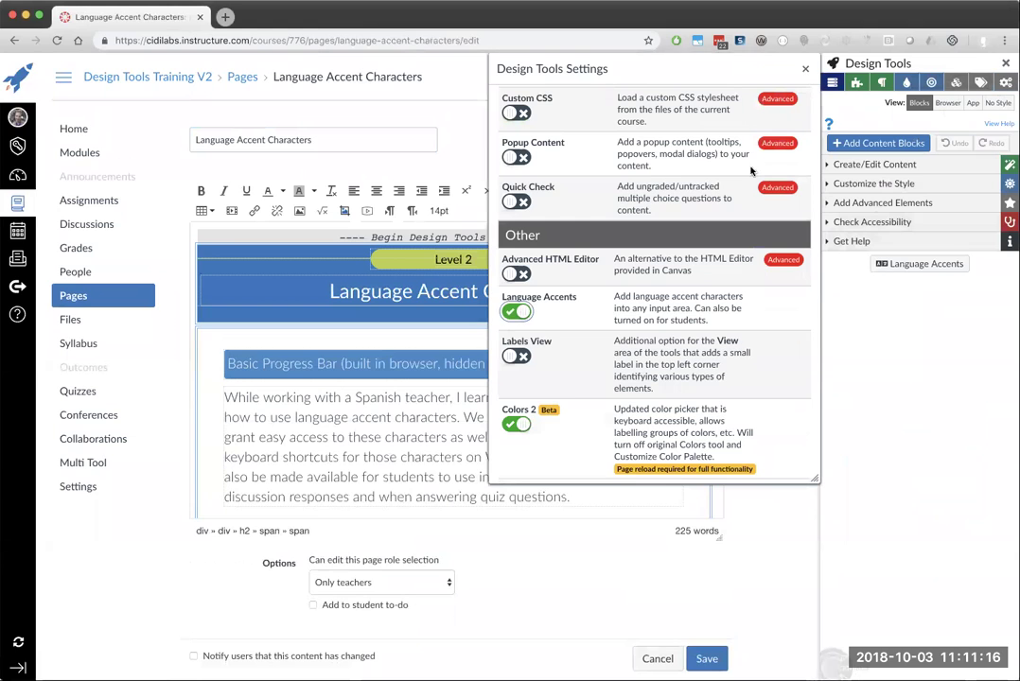
{"action": "left_click", "coordinate": [804, 70]}
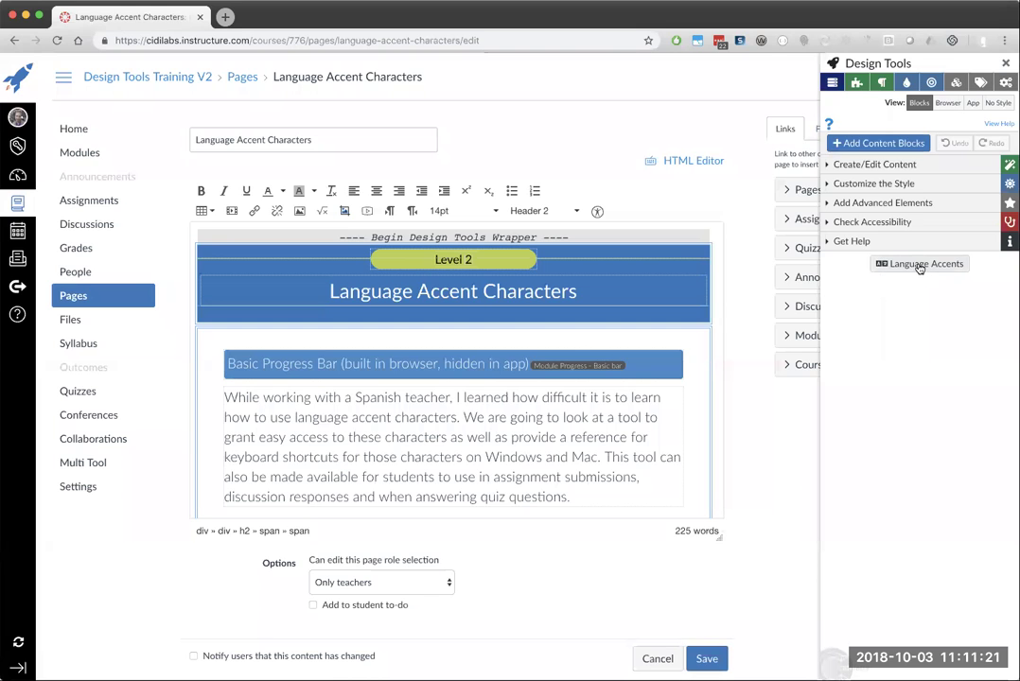
Open the Language Accents tool, move its dialog clear of the page content and choose Portuguese as the language
{"action": "left_click", "coordinate": [924, 266]}
{"action": "left_click_drag", "start_coordinate": [770, 122], "coordinate": [832, 118]}
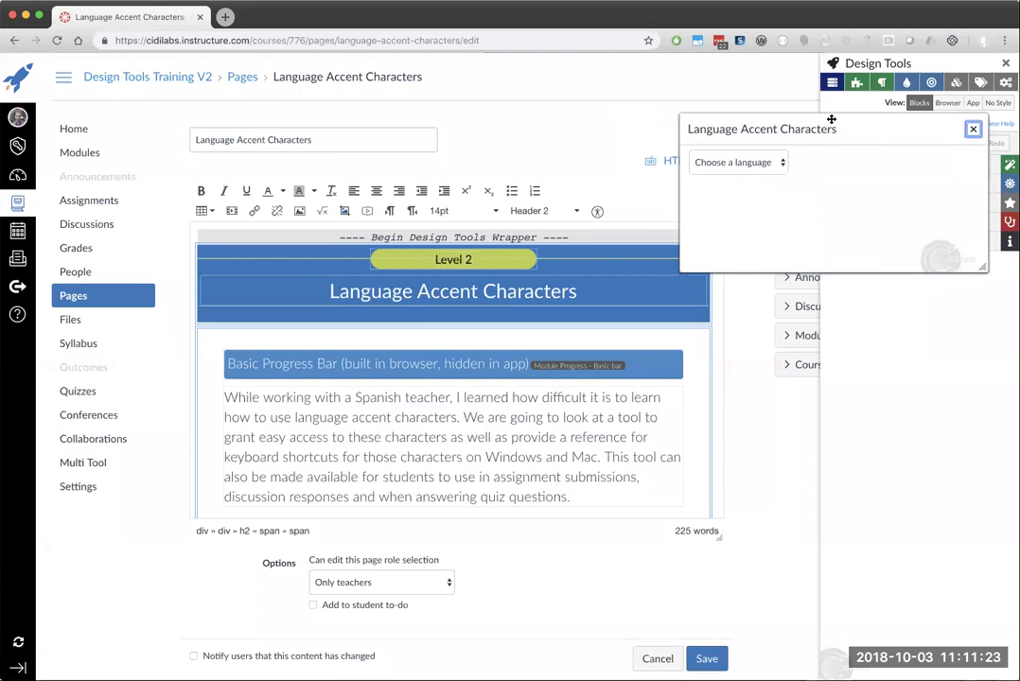
{"action": "left_click", "coordinate": [767, 163]}
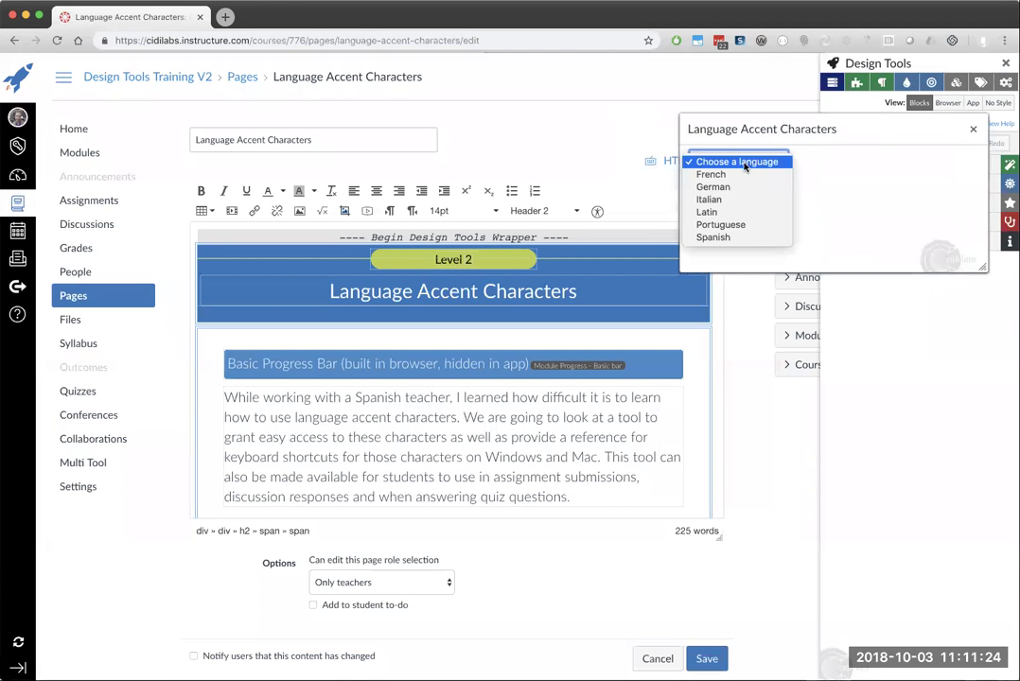
{"action": "left_click", "coordinate": [741, 226]}
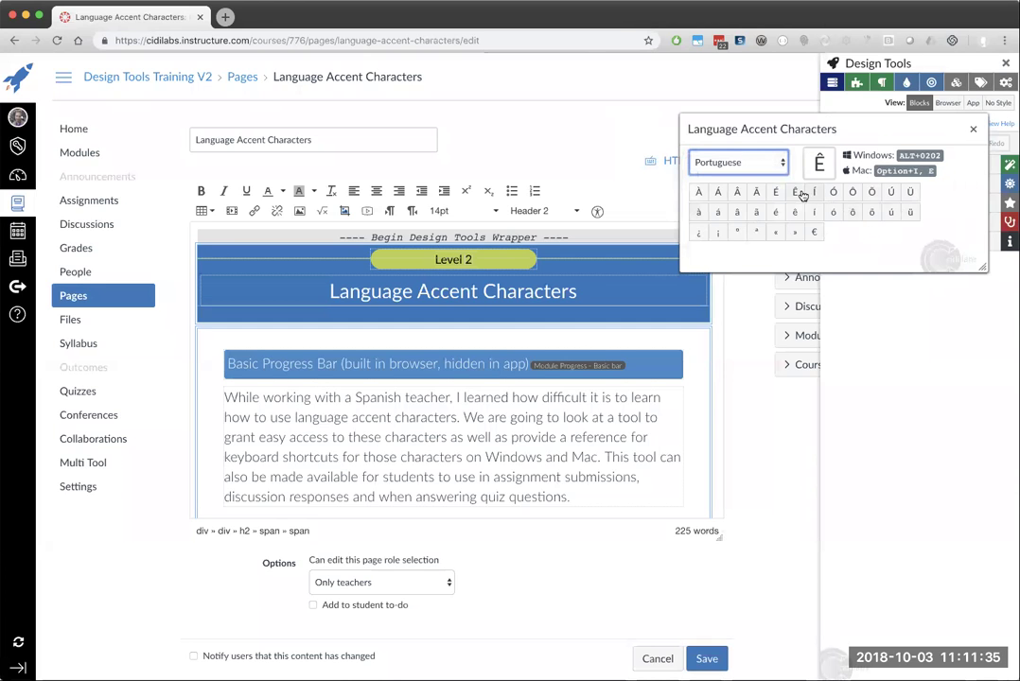
Replace the A of "Accent" with Ã in both the page's banner heading and its title field
{"action": "left_click_drag", "start_coordinate": [420, 290], "coordinate": [430, 290]}
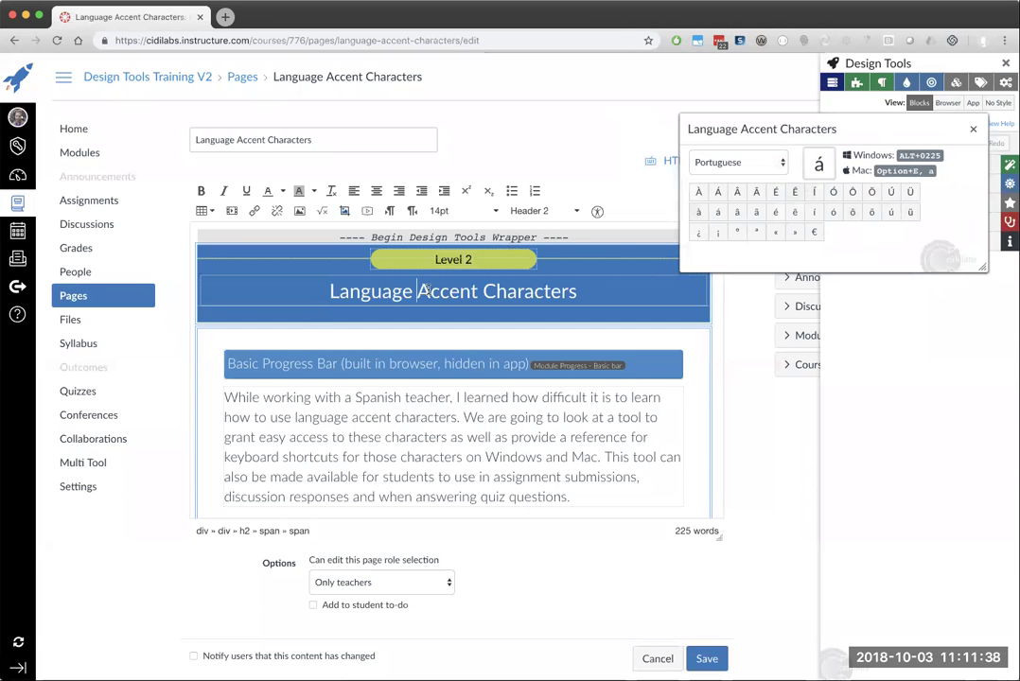
{"action": "left_click", "coordinate": [755, 194]}
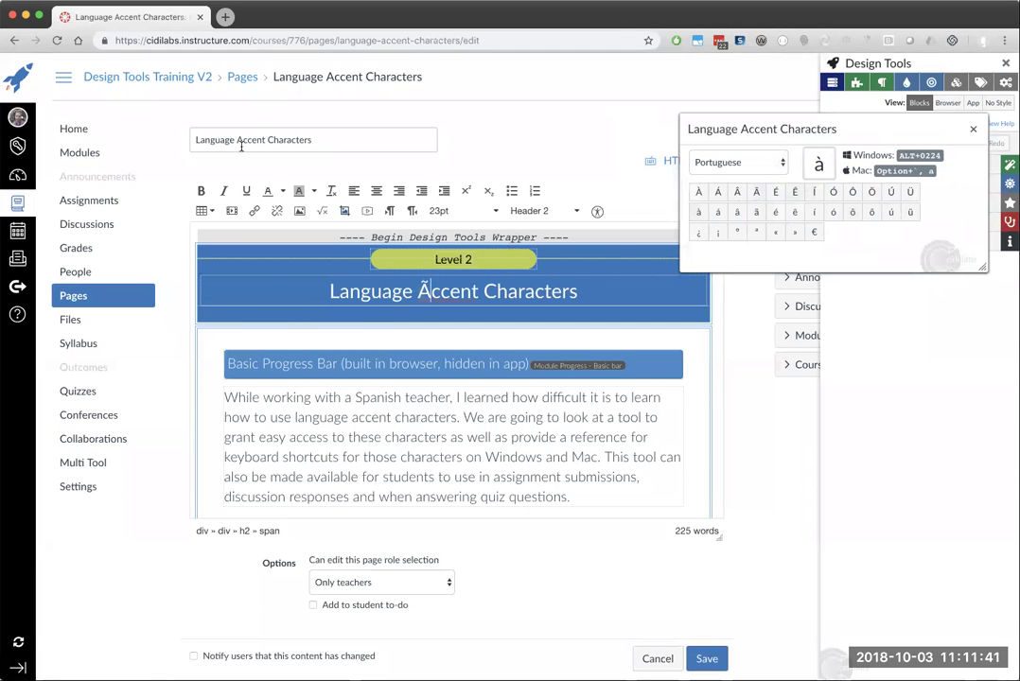
{"action": "left_click_drag", "start_coordinate": [237, 139], "coordinate": [245, 139]}
{"action": "left_click", "coordinate": [755, 193]}
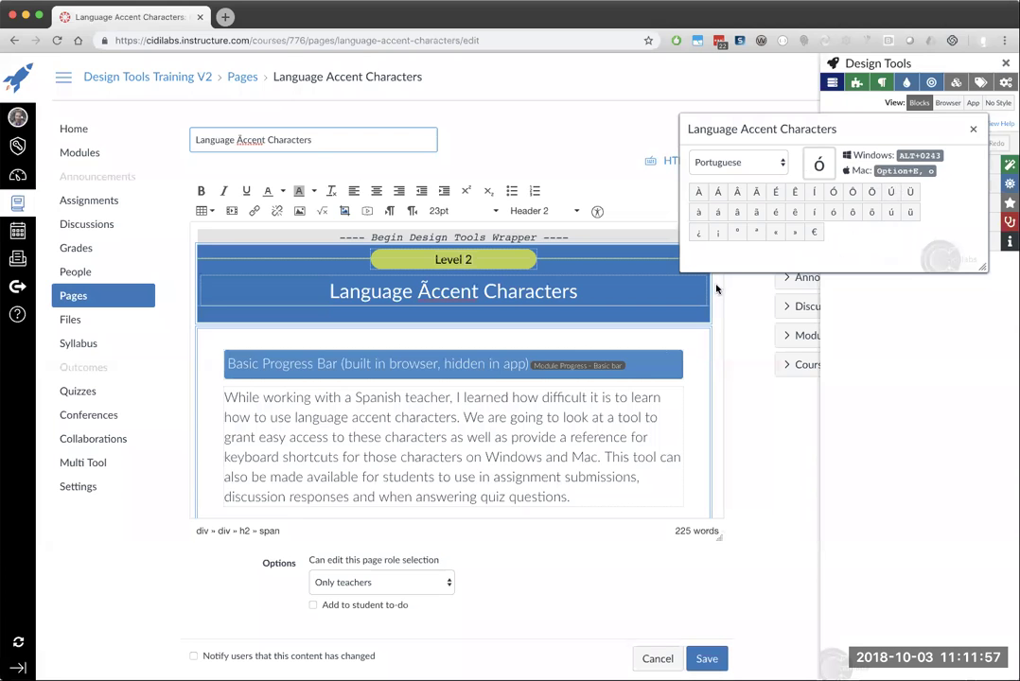
Add the line "asdf" followed by lowercase Portuguese accented characters below the introductory paragraph, and close the accents dialog
{"action": "left_click", "coordinate": [599, 501]}
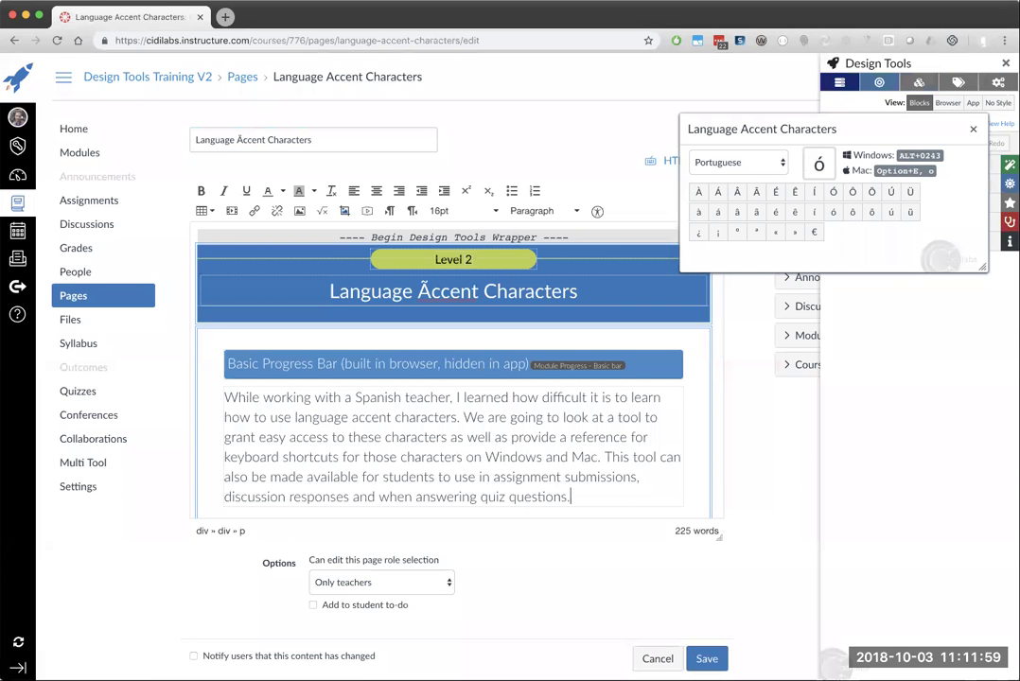
{"action": "type", "text": "asdf"}
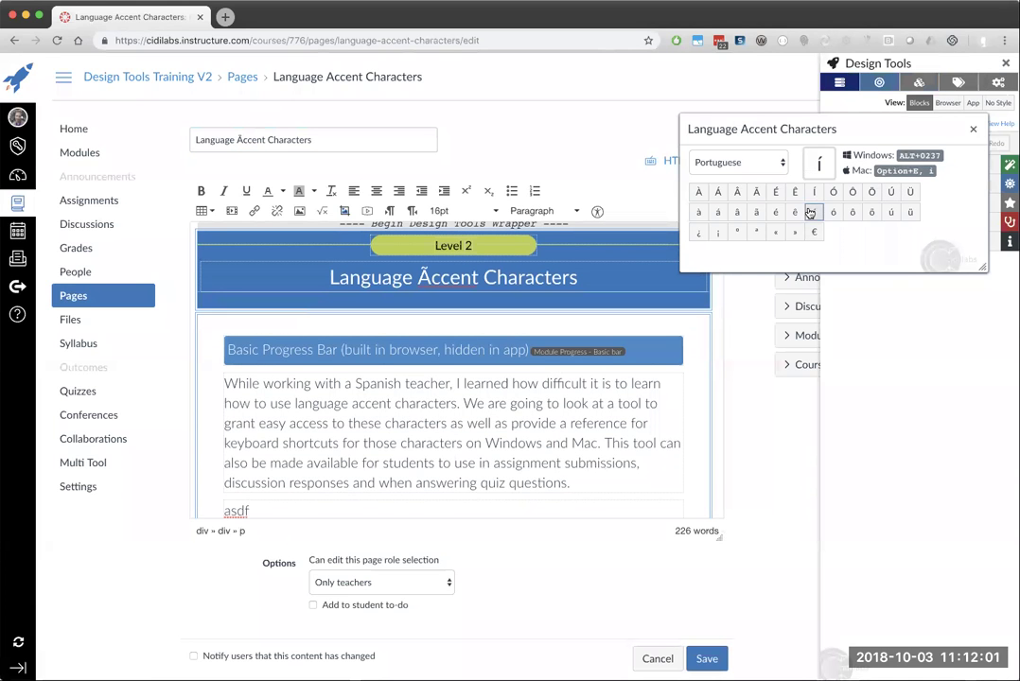
{"action": "left_click", "coordinate": [776, 212]}
{"action": "scroll", "coordinate": [588, 320], "scroll_direction": "down", "scroll_amount": 2}
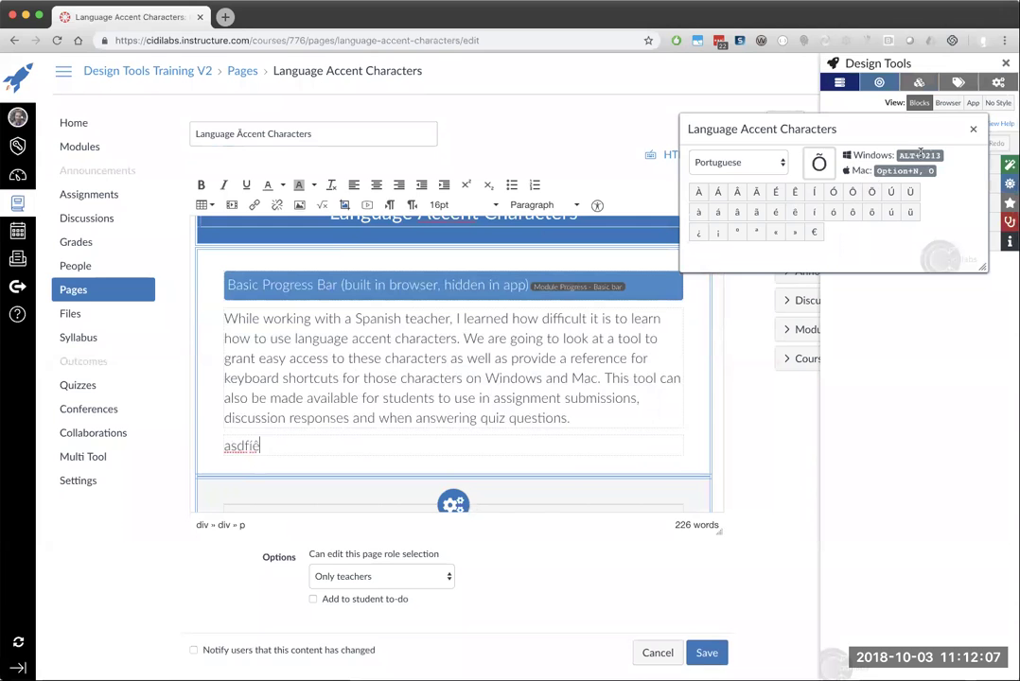
{"action": "left_click", "coordinate": [972, 131]}
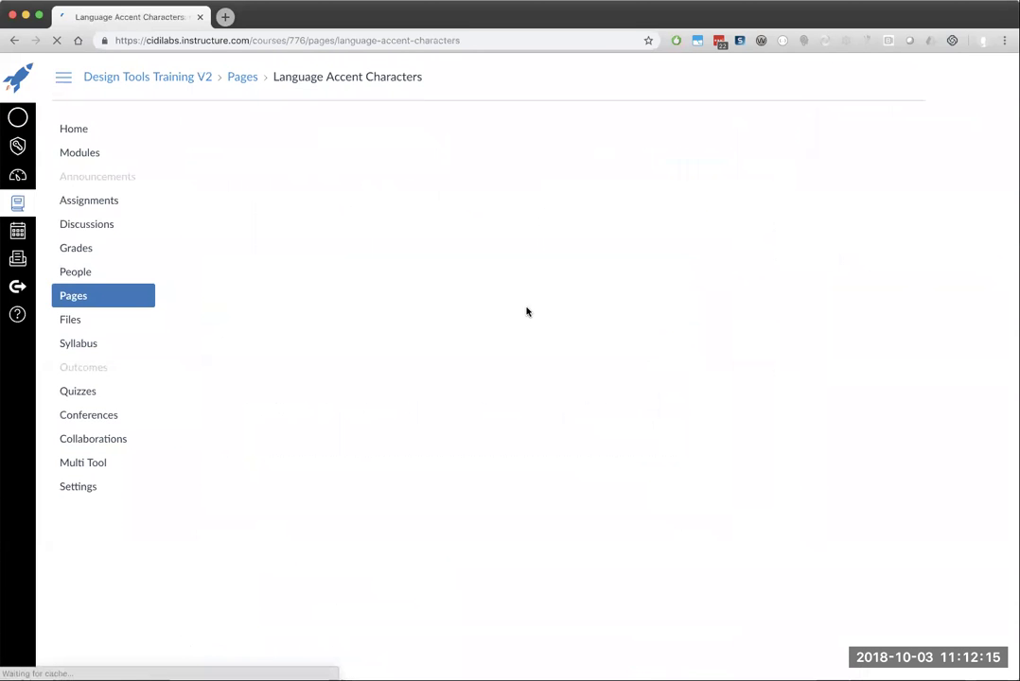
Open the Level 2: Example Quiz for editing and bring up its Language Accent Characters dialog
{"action": "scroll", "coordinate": [519, 301], "scroll_direction": "down", "scroll_amount": 5}
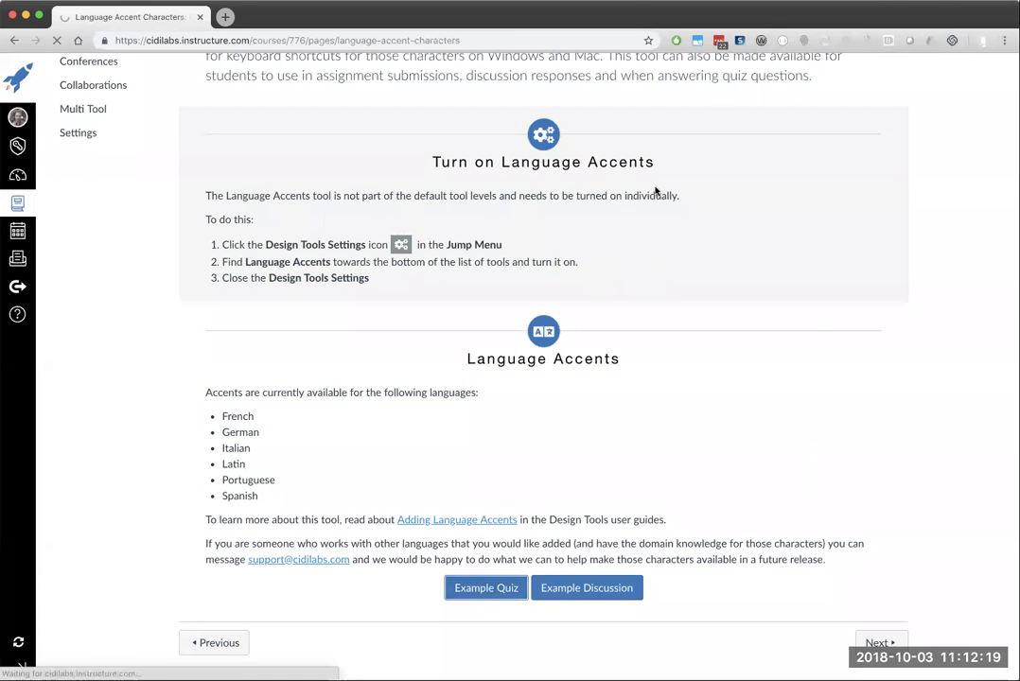
{"action": "left_click", "coordinate": [677, 131]}
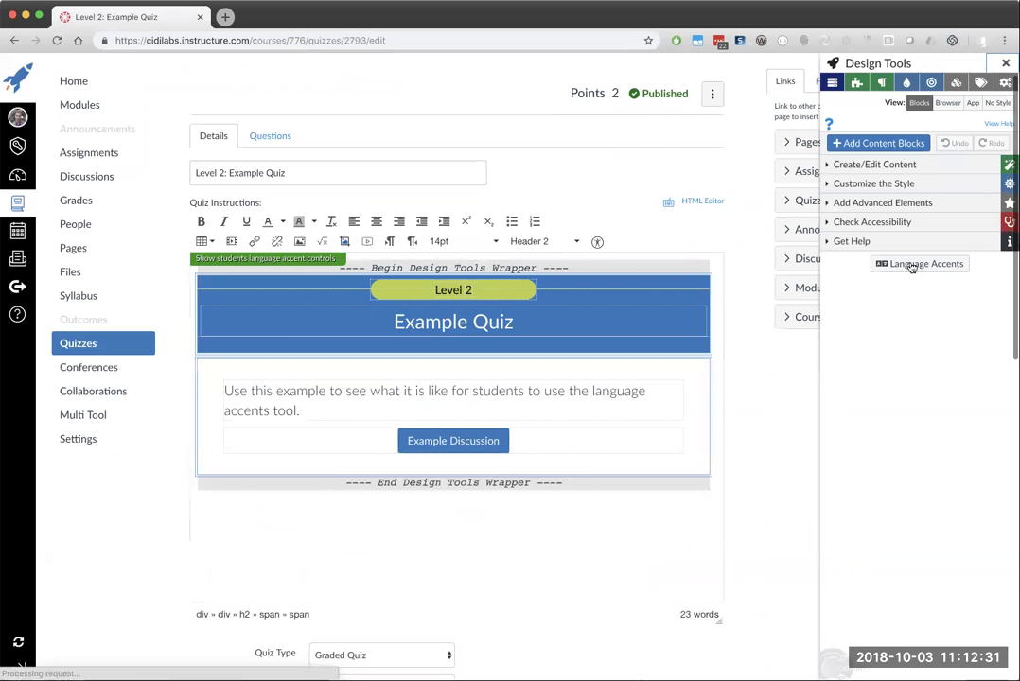
{"action": "left_click", "coordinate": [907, 264]}
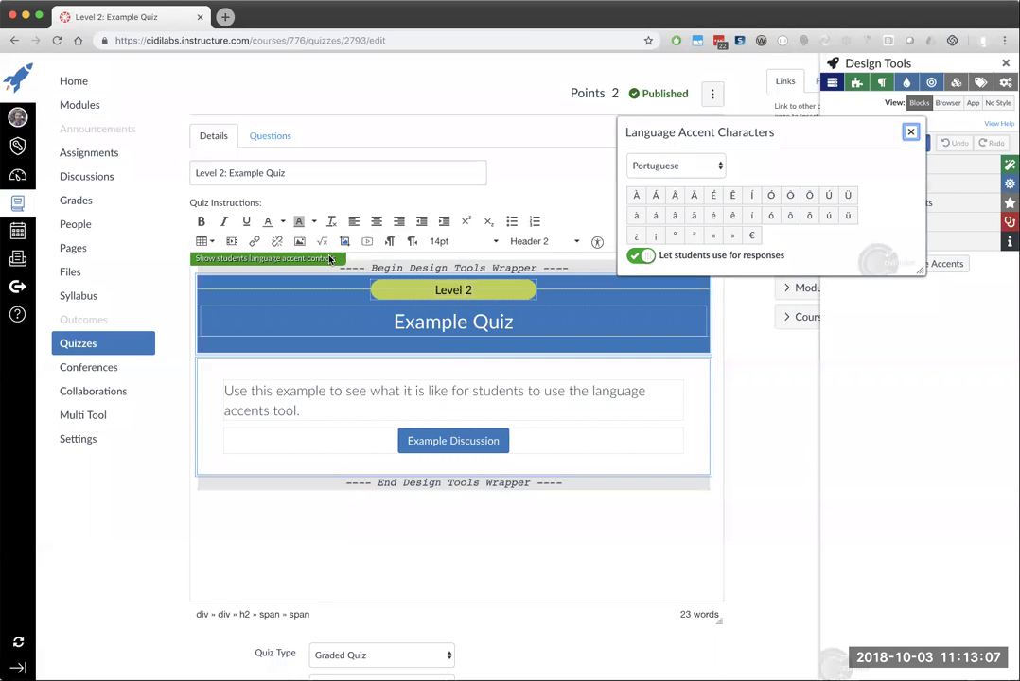
Close the accents dialog, save the Level 2: Example Quiz and open its preview
{"action": "left_click", "coordinate": [910, 133]}
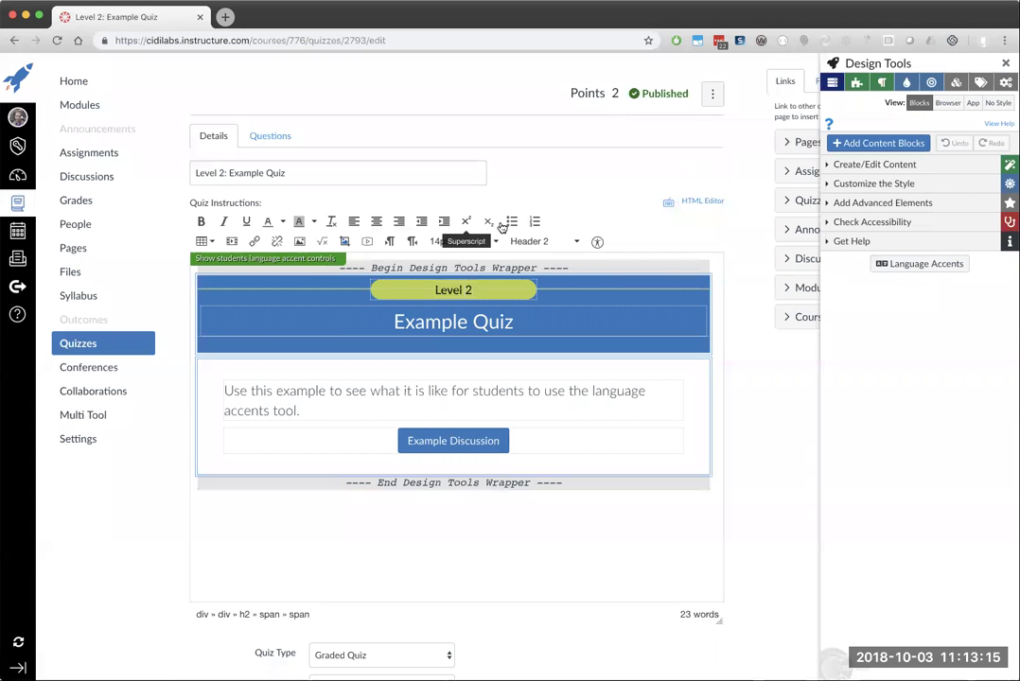
{"action": "scroll", "coordinate": [722, 558], "scroll_direction": "down", "scroll_amount": 1}
{"action": "scroll", "coordinate": [673, 561], "scroll_direction": "down", "scroll_amount": 5}
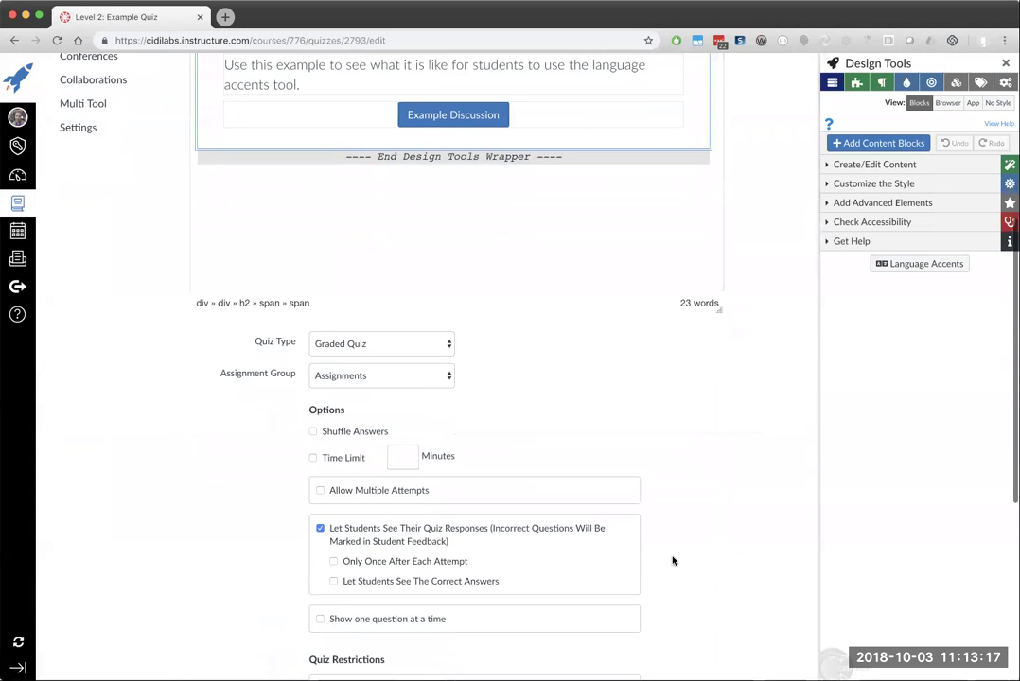
{"action": "scroll", "coordinate": [673, 562], "scroll_direction": "down", "scroll_amount": 5}
{"action": "left_click", "coordinate": [641, 633]}
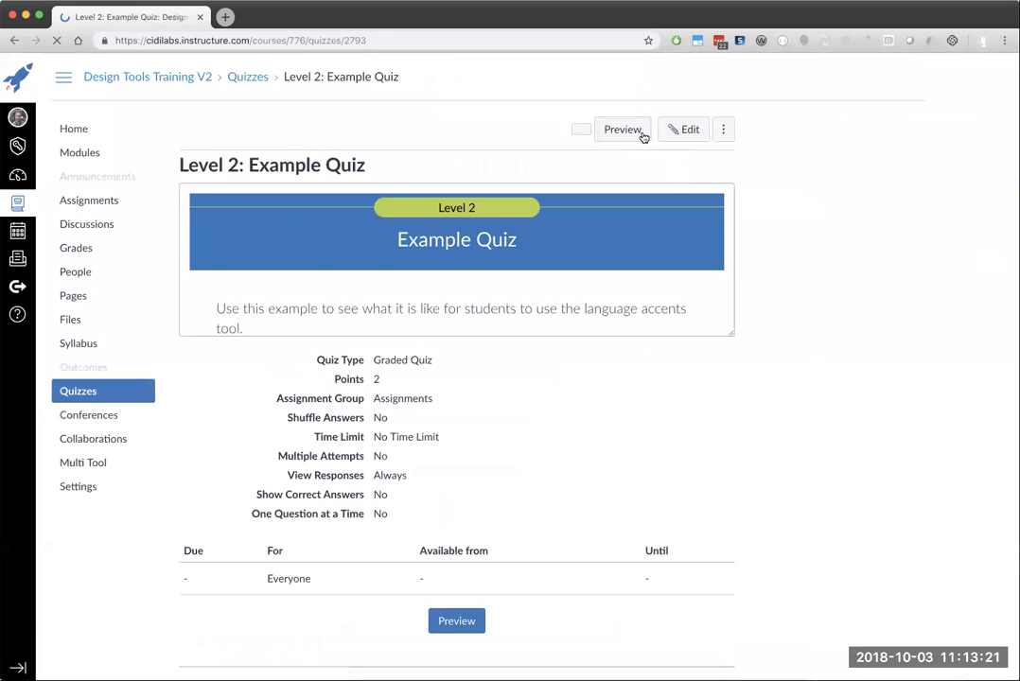
{"action": "left_click", "coordinate": [638, 133]}
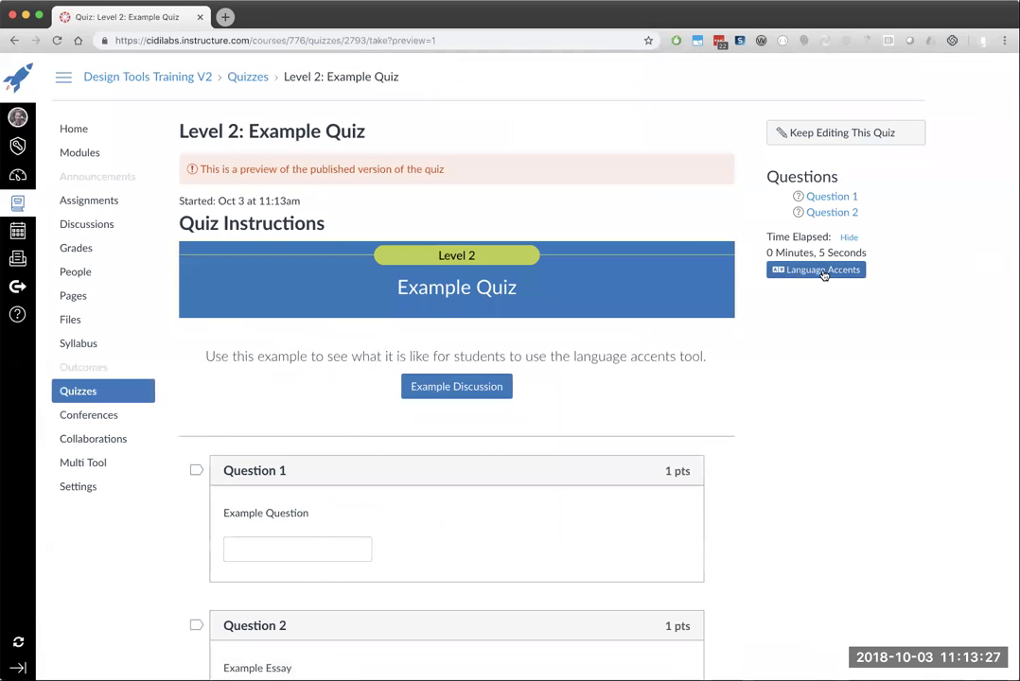
Using the preview's Language Accents tool, answer Question 1 with "éê" and the Question 2 essay with "êôó"
{"action": "left_click", "coordinate": [824, 273]}
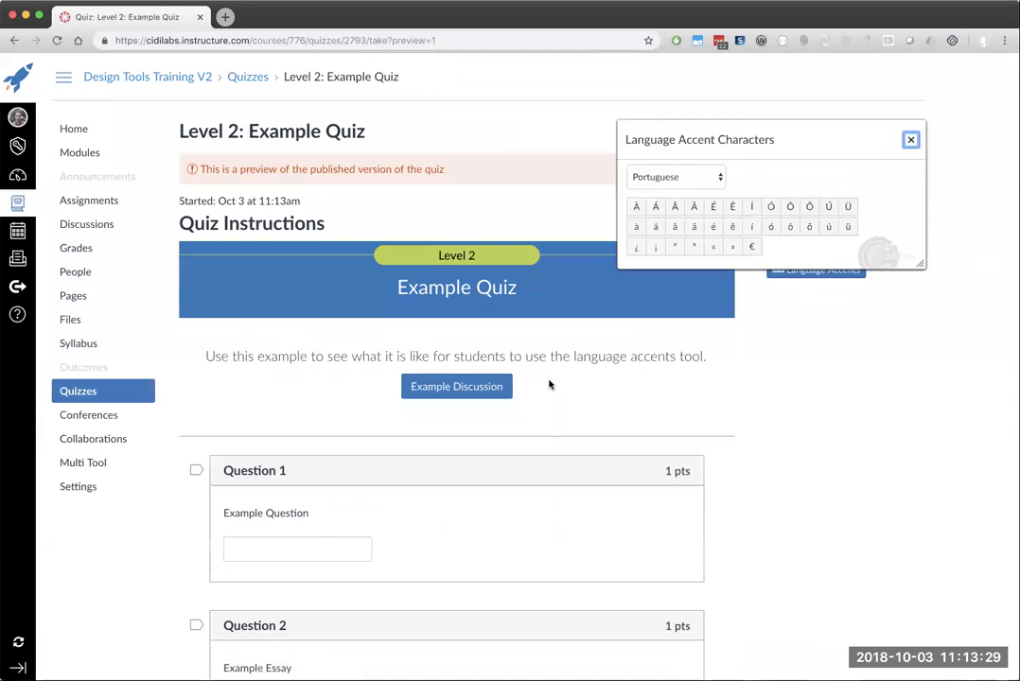
{"action": "scroll", "coordinate": [435, 388], "scroll_direction": "down", "scroll_amount": 4}
{"action": "left_click", "coordinate": [285, 403]}
{"action": "double_click", "coordinate": [740, 230]}
{"action": "scroll", "coordinate": [444, 505], "scroll_direction": "down", "scroll_amount": 5}
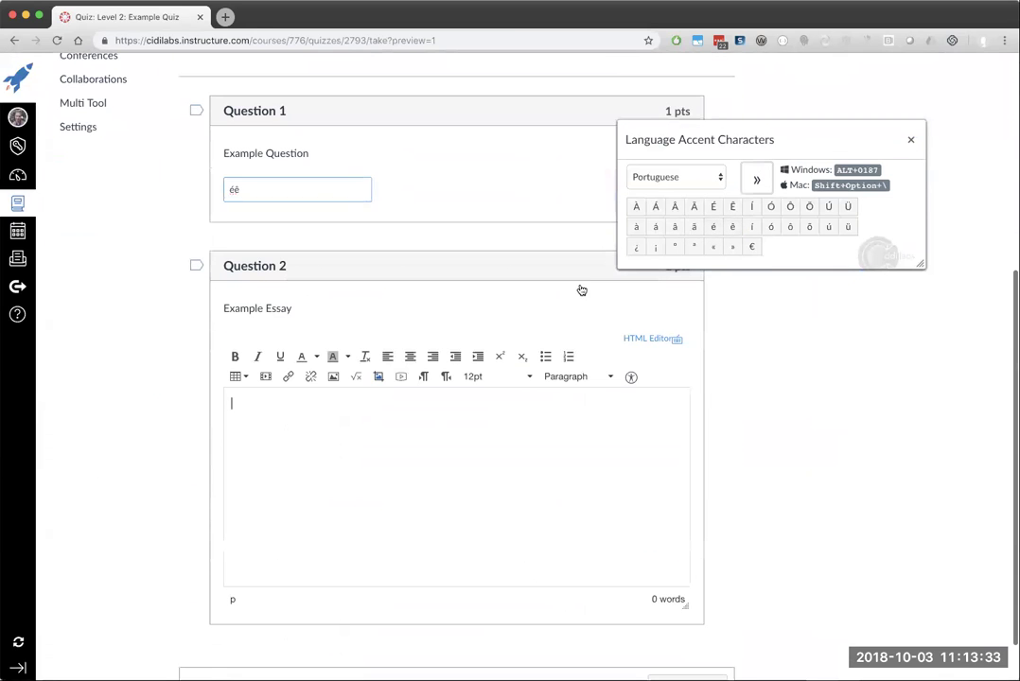
{"action": "left_click", "coordinate": [732, 226]}
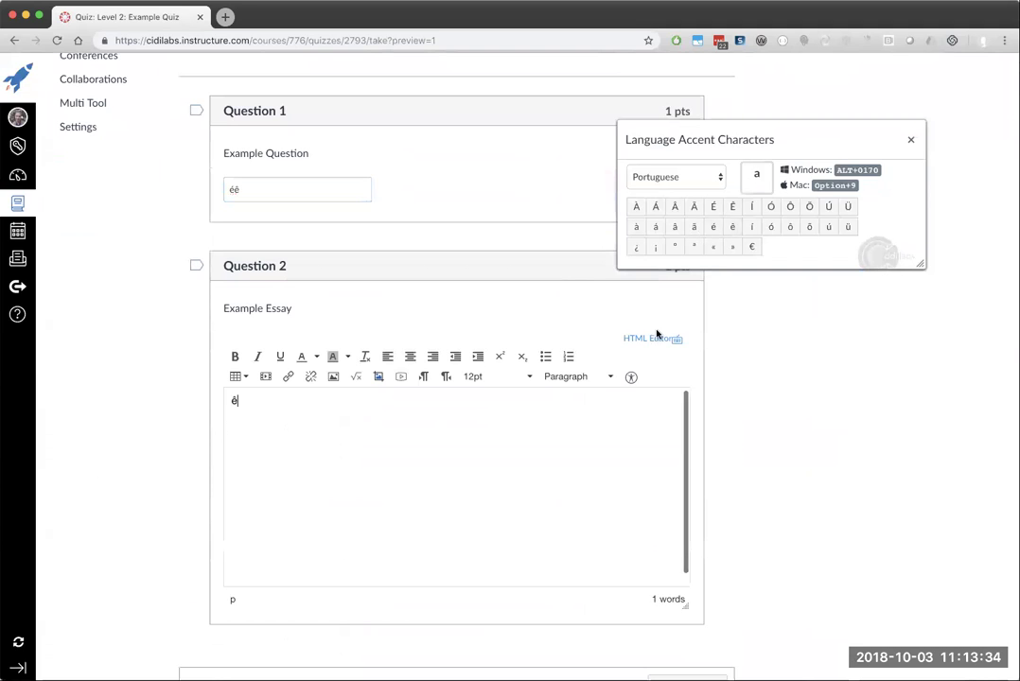
{"action": "double_click", "coordinate": [778, 226]}
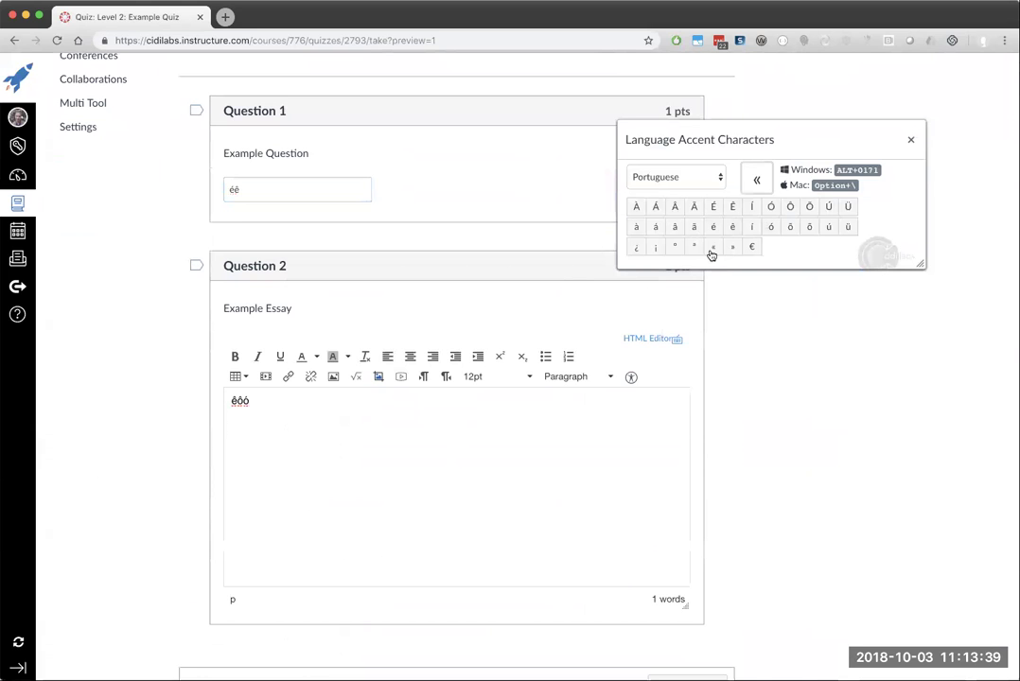
Open the linked Example Discussion and draft a reply reading "Óóõ" with the Language Accents tool
{"action": "scroll", "coordinate": [565, 266], "scroll_direction": "up", "scroll_amount": 5}
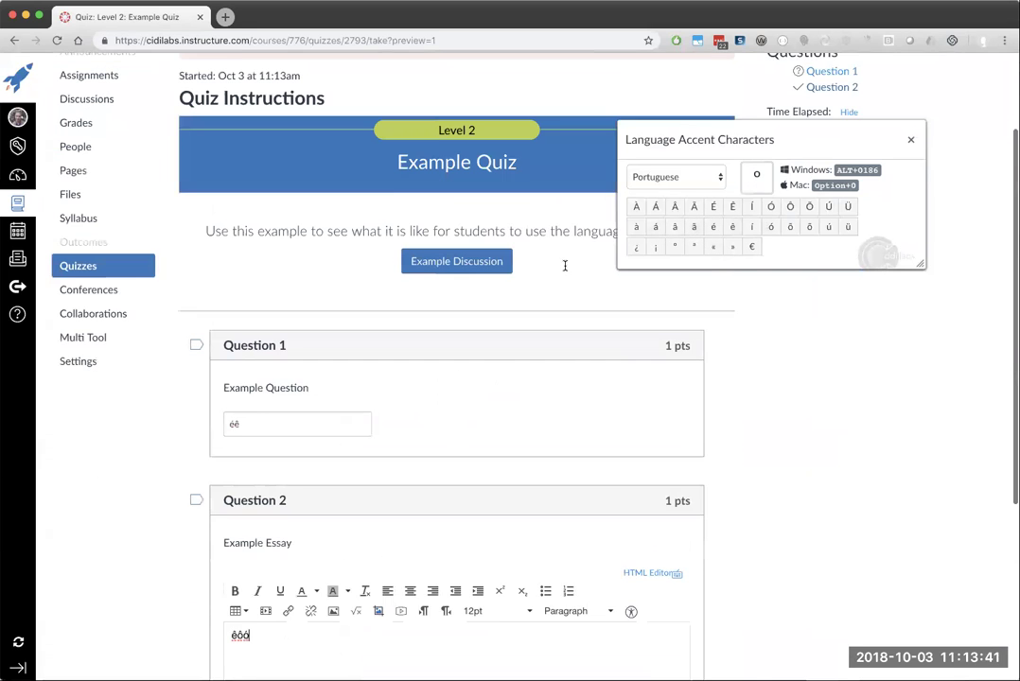
{"action": "scroll", "coordinate": [565, 265], "scroll_direction": "up", "scroll_amount": 1}
{"action": "left_click", "coordinate": [473, 290]}
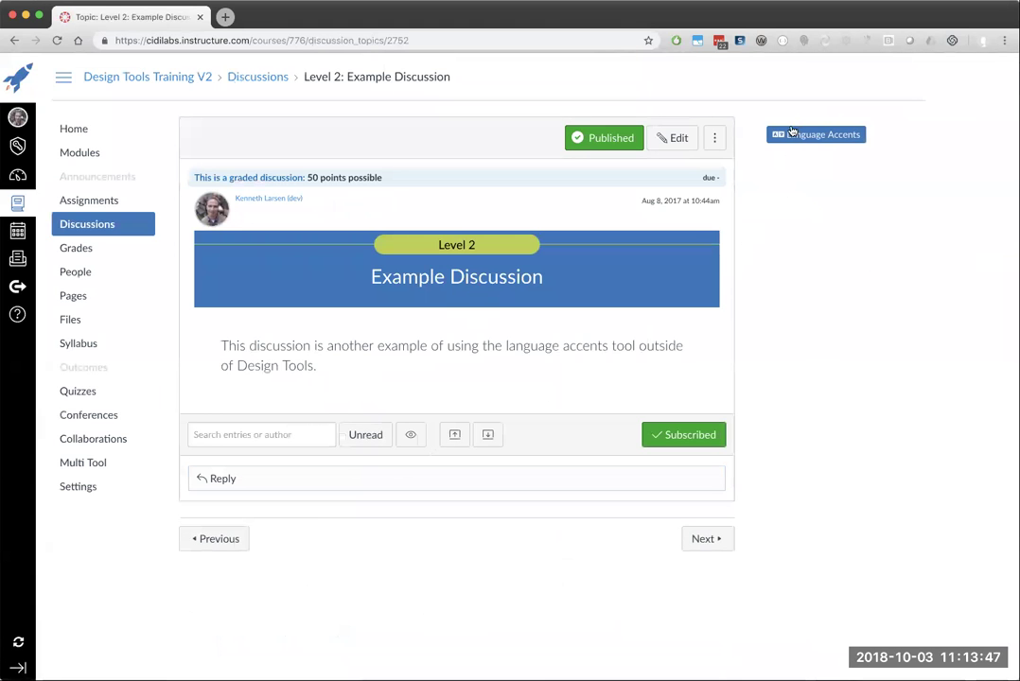
{"action": "left_click", "coordinate": [782, 133]}
{"action": "left_click", "coordinate": [354, 478]}
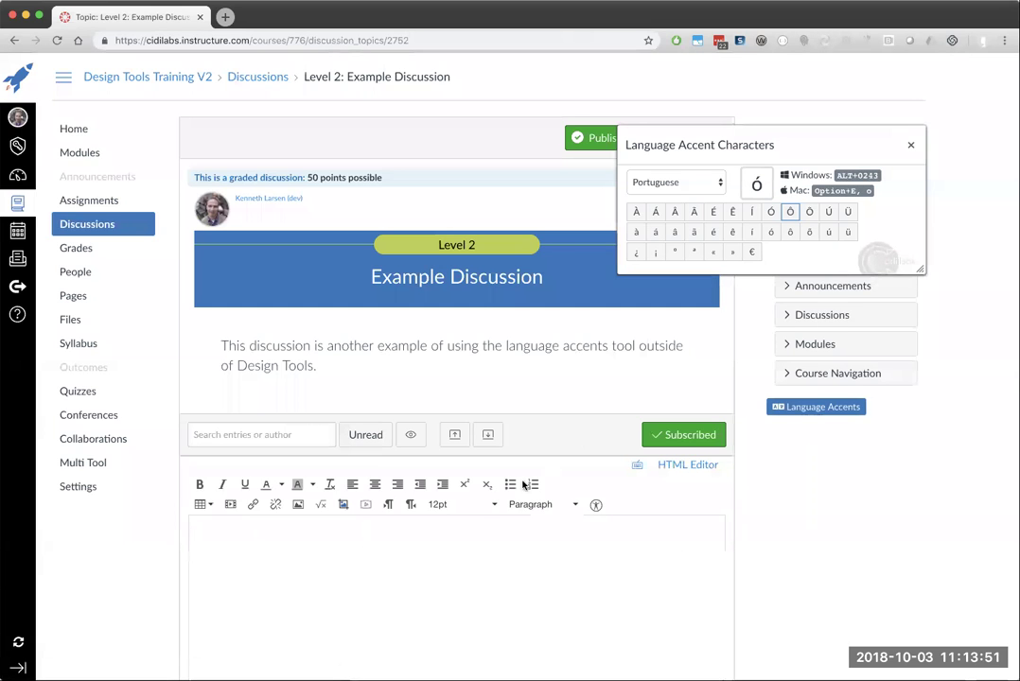
{"action": "left_click", "coordinate": [771, 213]}
{"action": "left_click", "coordinate": [771, 232]}
{"action": "left_click", "coordinate": [809, 232]}
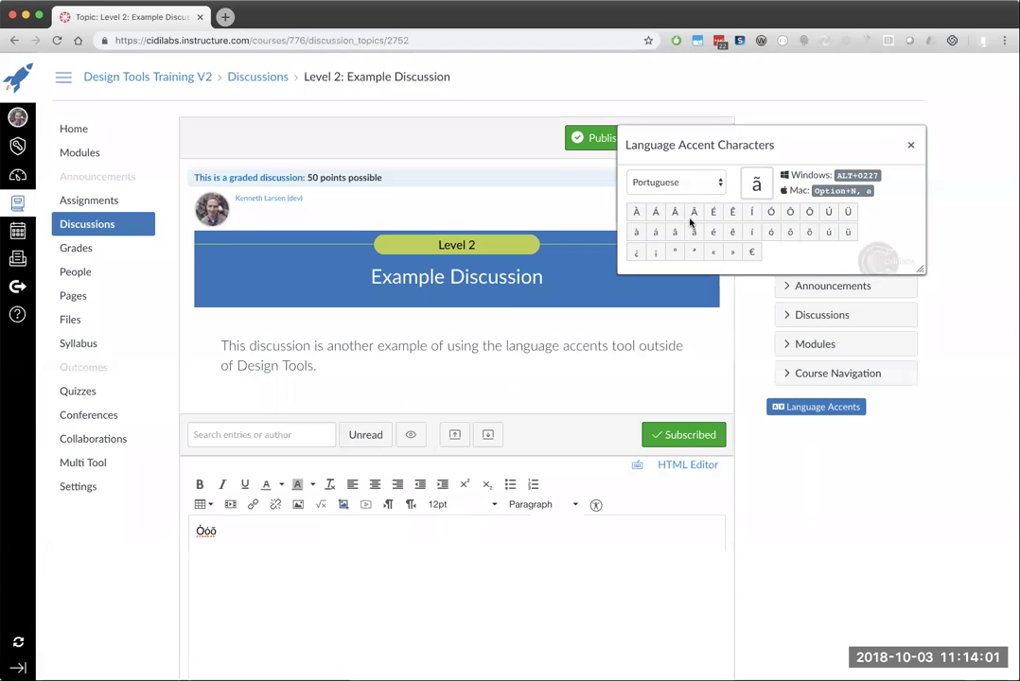
Check which languages the accents tool offers, keep Portuguese and close its dialog
{"action": "left_click", "coordinate": [678, 183]}
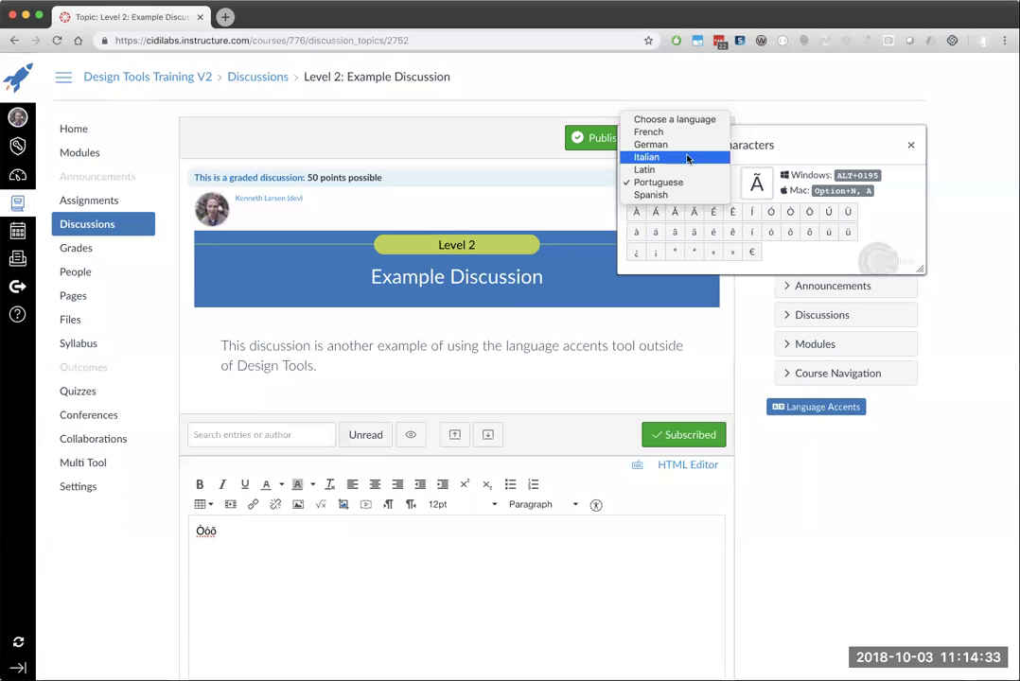
{"action": "left_click", "coordinate": [909, 145]}
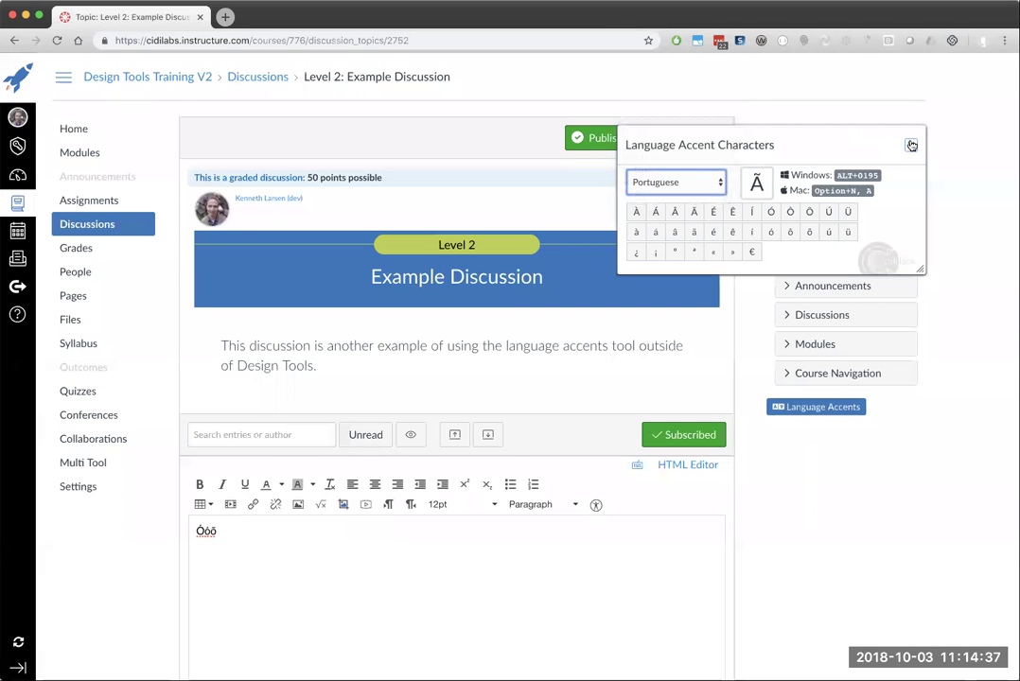
{"action": "left_click", "coordinate": [911, 145]}
Advance through the Level 2 Wrap Up and Level 3 Overview pages to the Level 3: Popup Content page
{"action": "scroll", "coordinate": [747, 150], "scroll_direction": "down", "scroll_amount": 4}
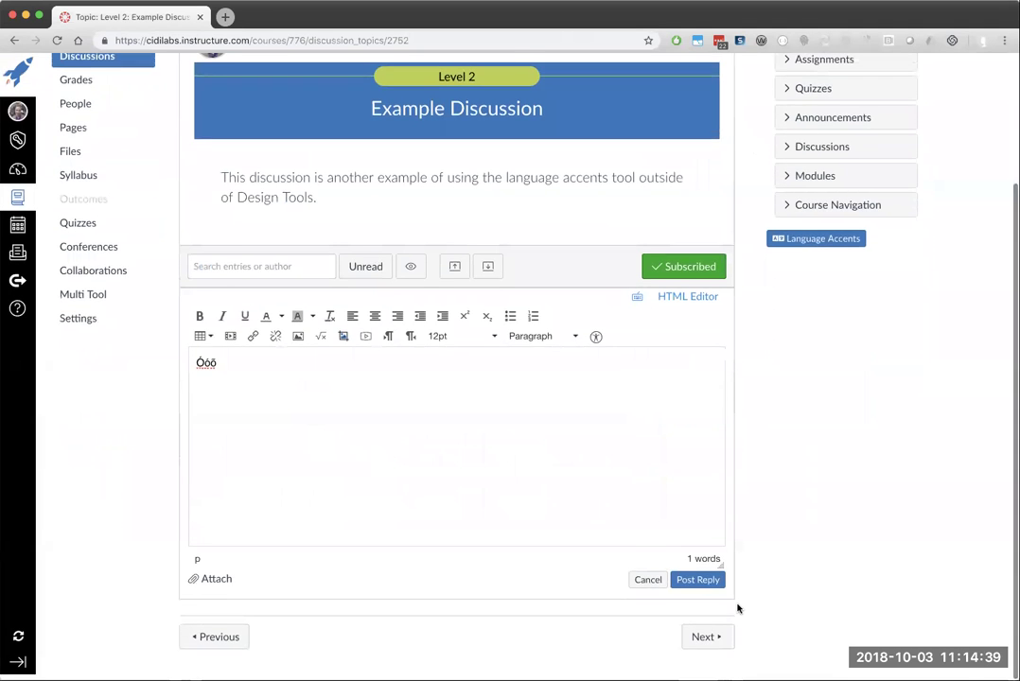
{"action": "left_click", "coordinate": [710, 644]}
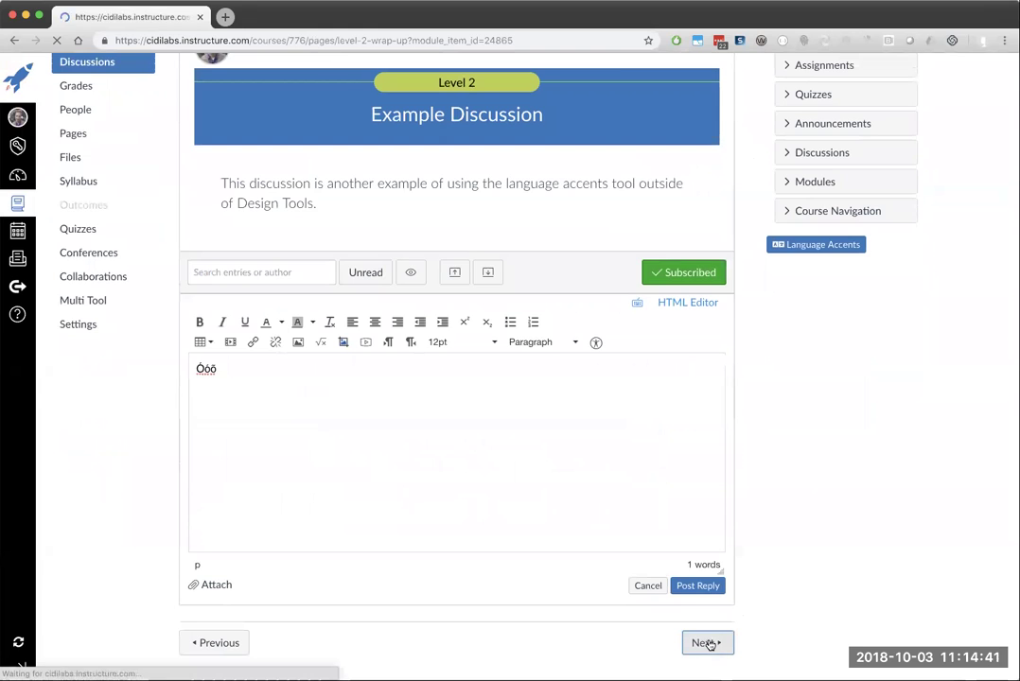
{"action": "scroll", "coordinate": [737, 473], "scroll_direction": "down", "scroll_amount": 1}
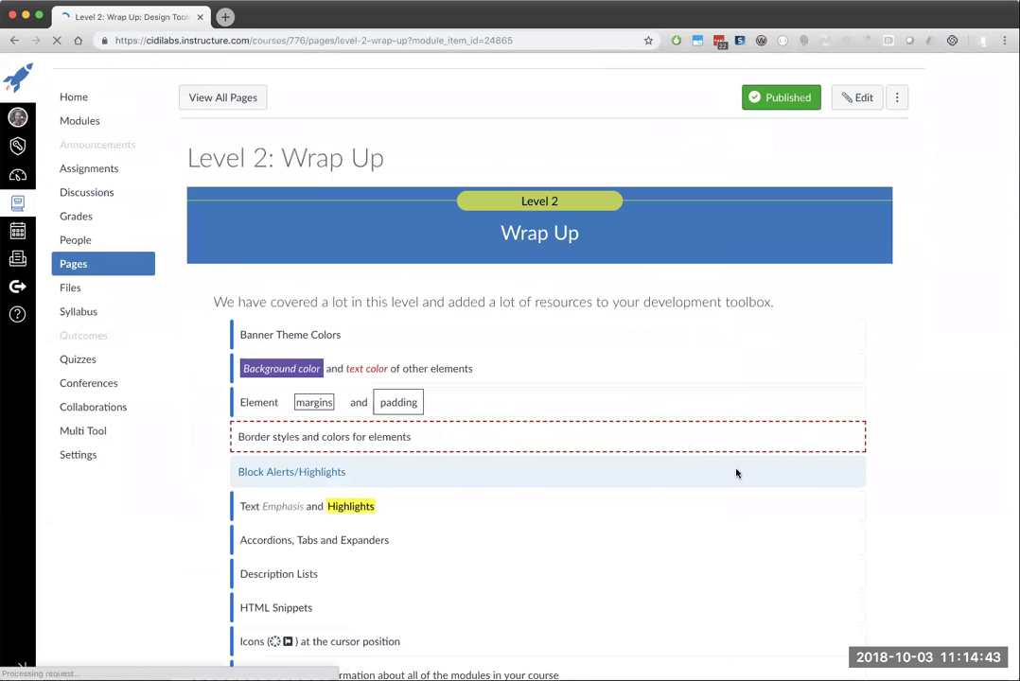
{"action": "scroll", "coordinate": [737, 474], "scroll_direction": "down", "scroll_amount": 5}
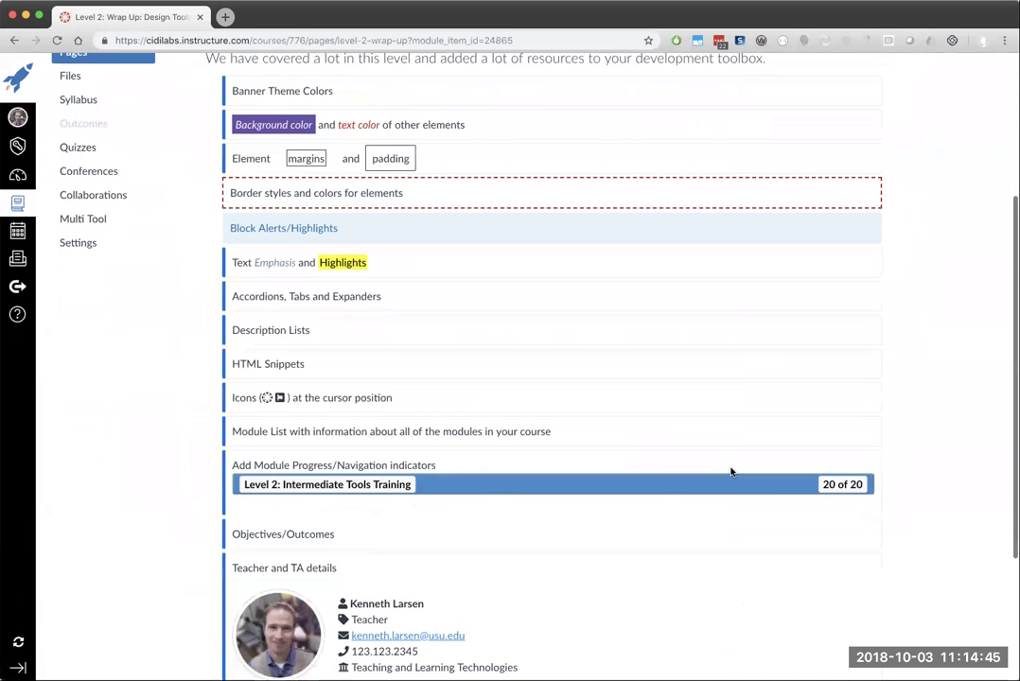
{"action": "scroll", "coordinate": [731, 471], "scroll_direction": "down", "scroll_amount": 3}
{"action": "scroll", "coordinate": [568, 466], "scroll_direction": "down", "scroll_amount": 3}
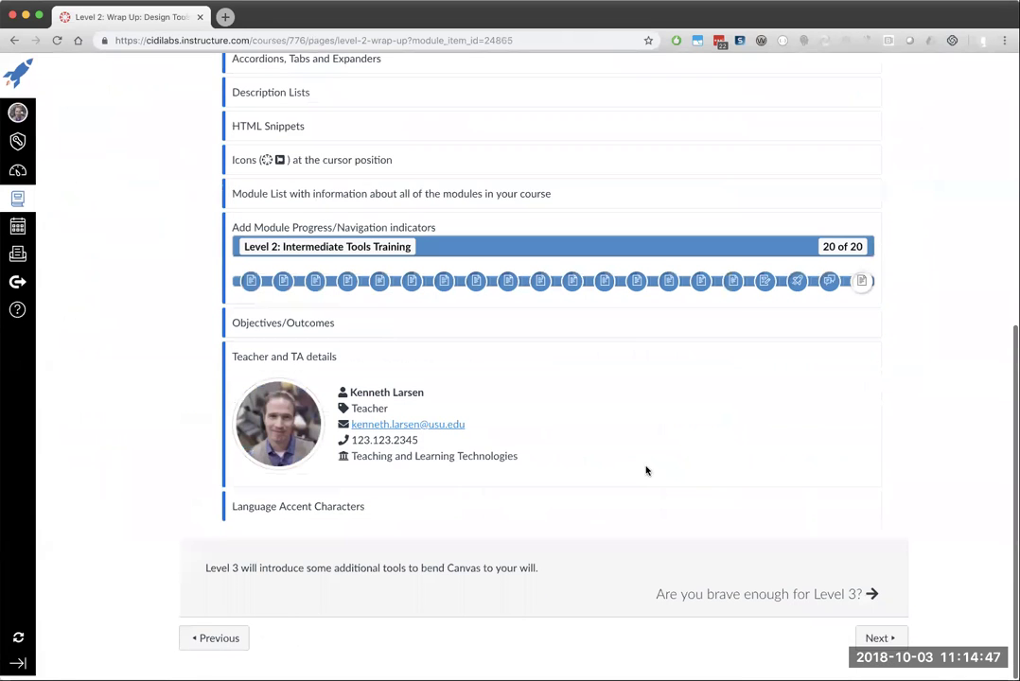
{"action": "left_click", "coordinate": [876, 644]}
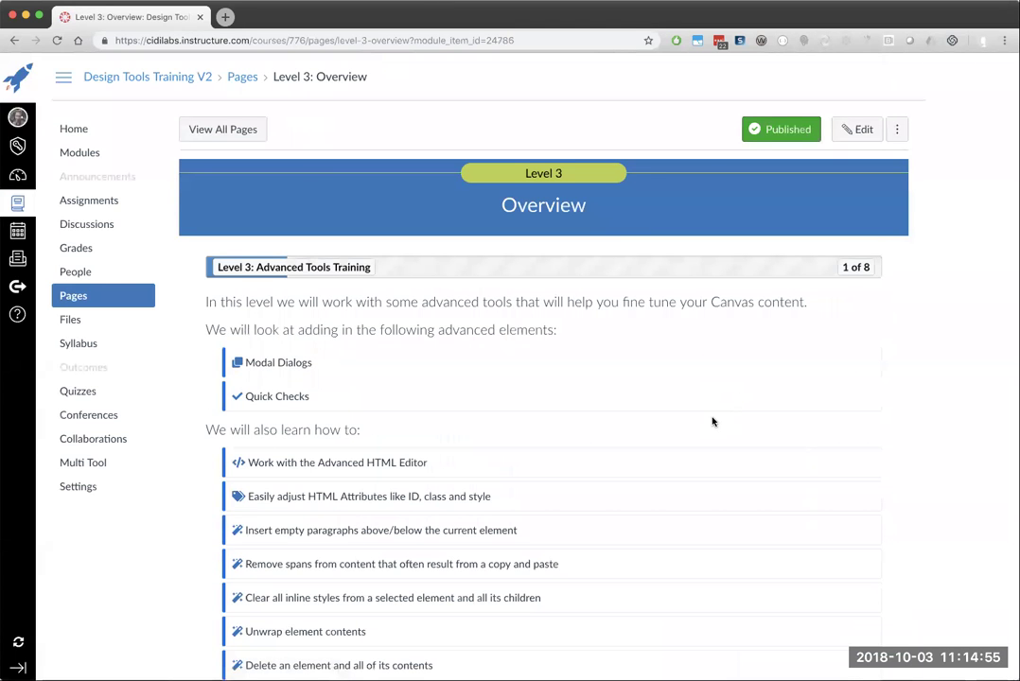
{"action": "scroll", "coordinate": [714, 421], "scroll_direction": "down", "scroll_amount": 5}
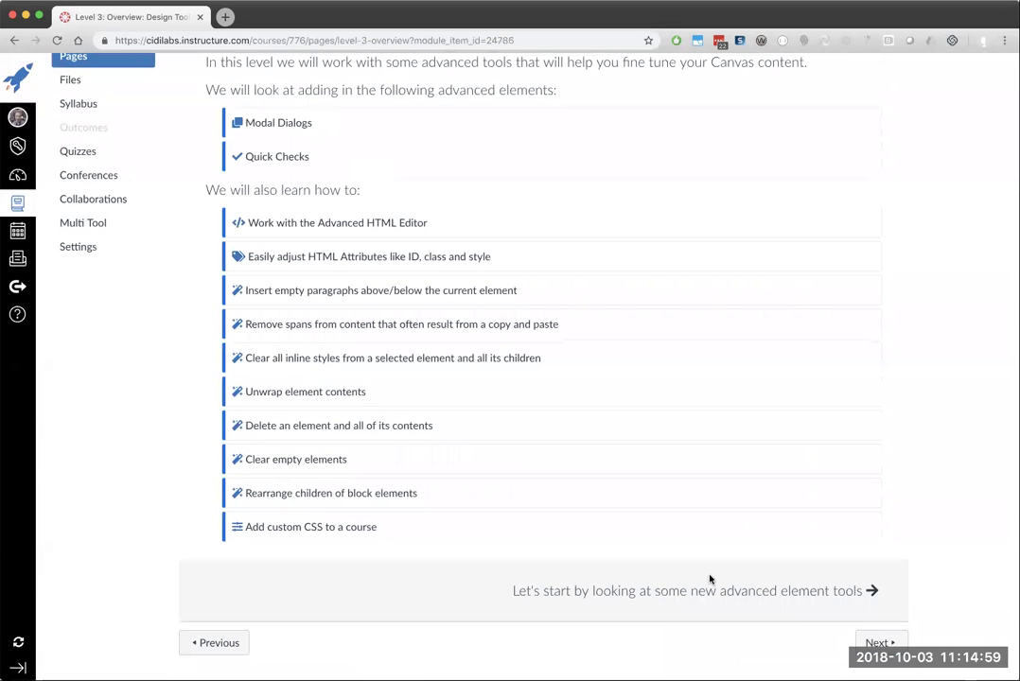
{"action": "left_click", "coordinate": [879, 642]}
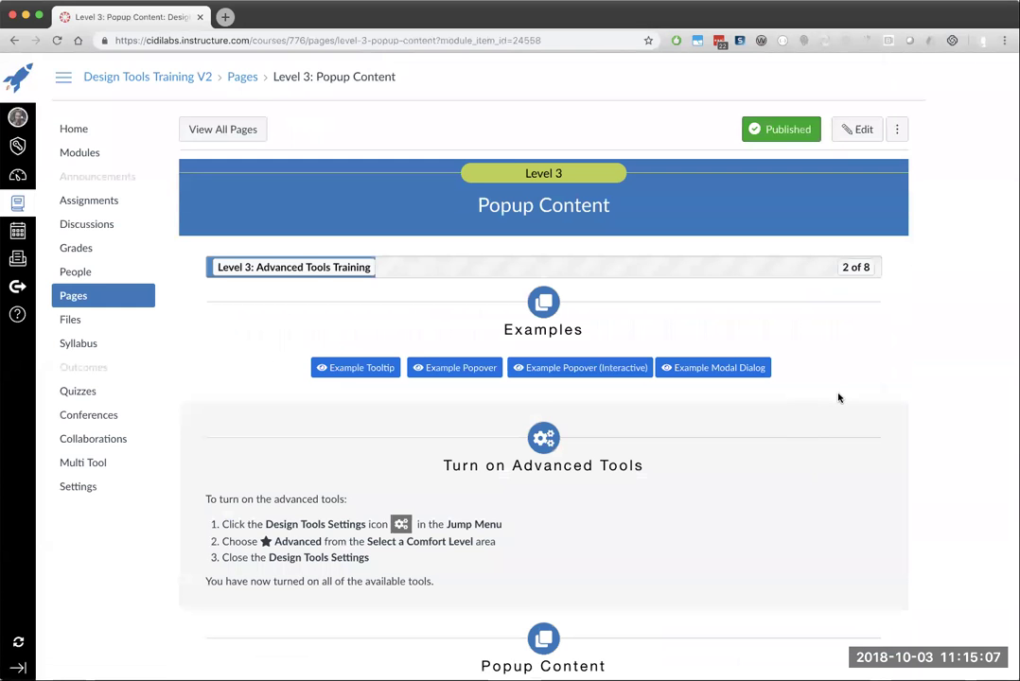
Try out the example tooltip, popover and interactive popover, and open and close the example modal dialog
{"action": "scroll", "coordinate": [838, 398], "scroll_direction": "down", "scroll_amount": 1}
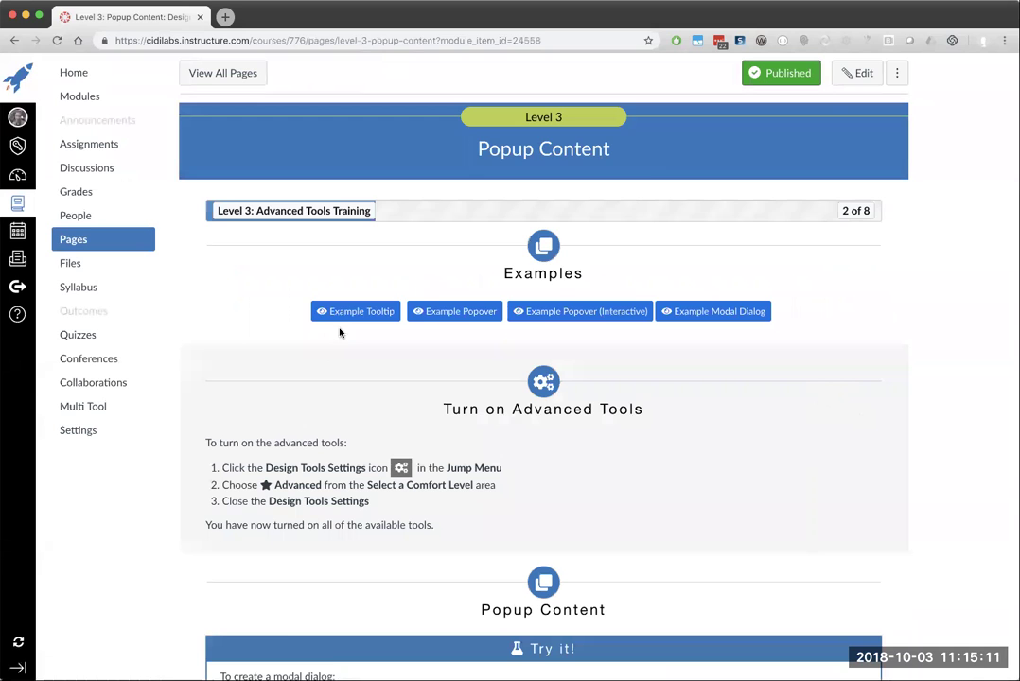
{"action": "mouse_move", "coordinate": [345, 317]}
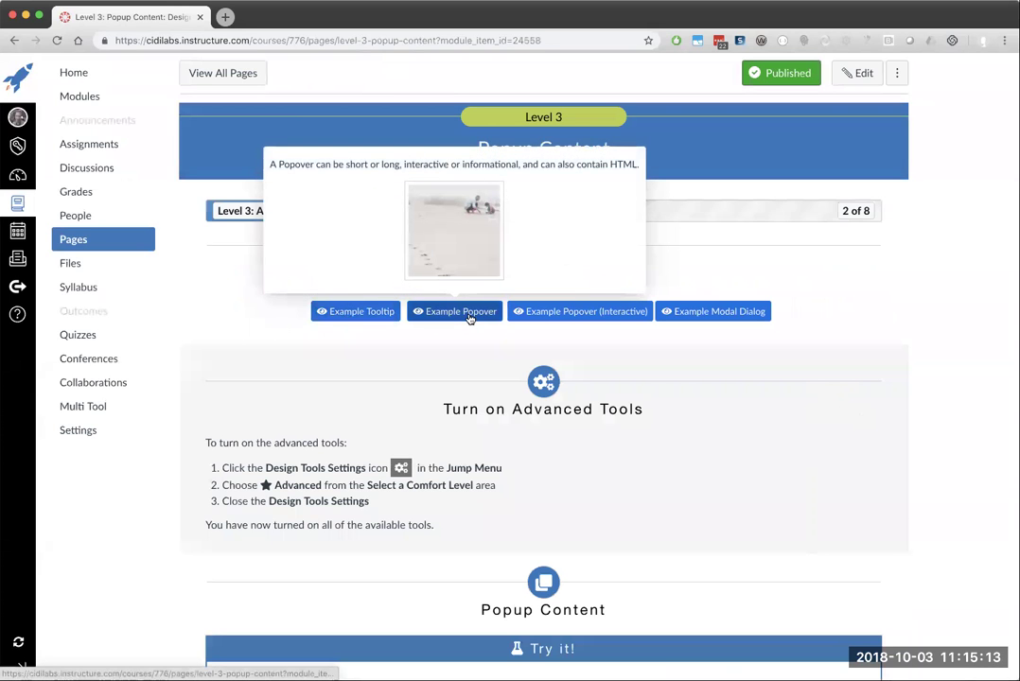
{"action": "mouse_move", "coordinate": [570, 315]}
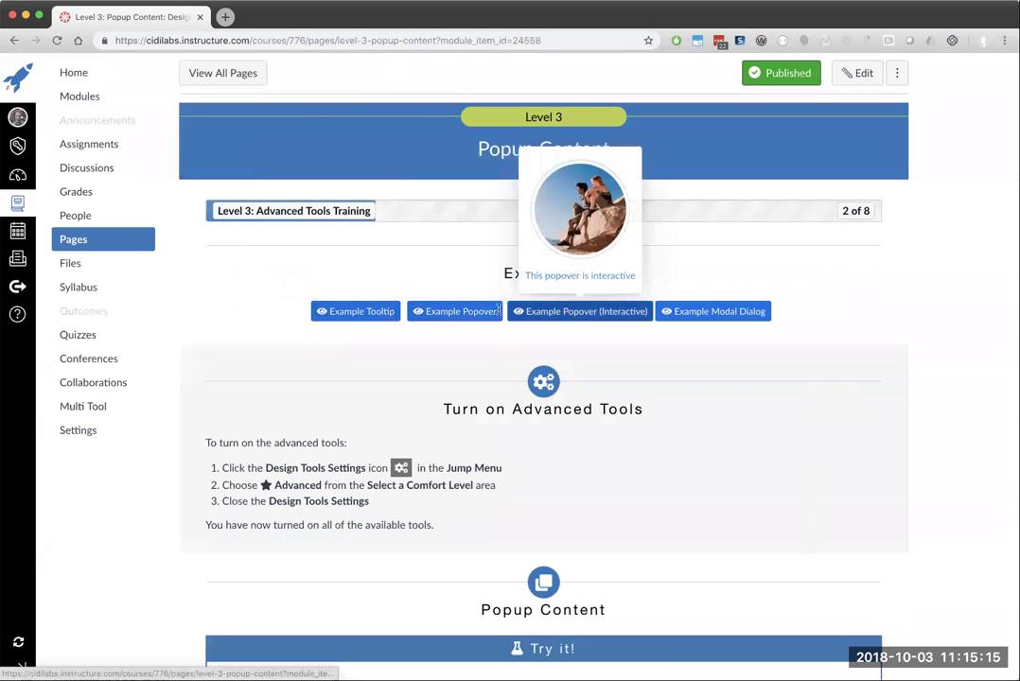
{"action": "mouse_move", "coordinate": [471, 313]}
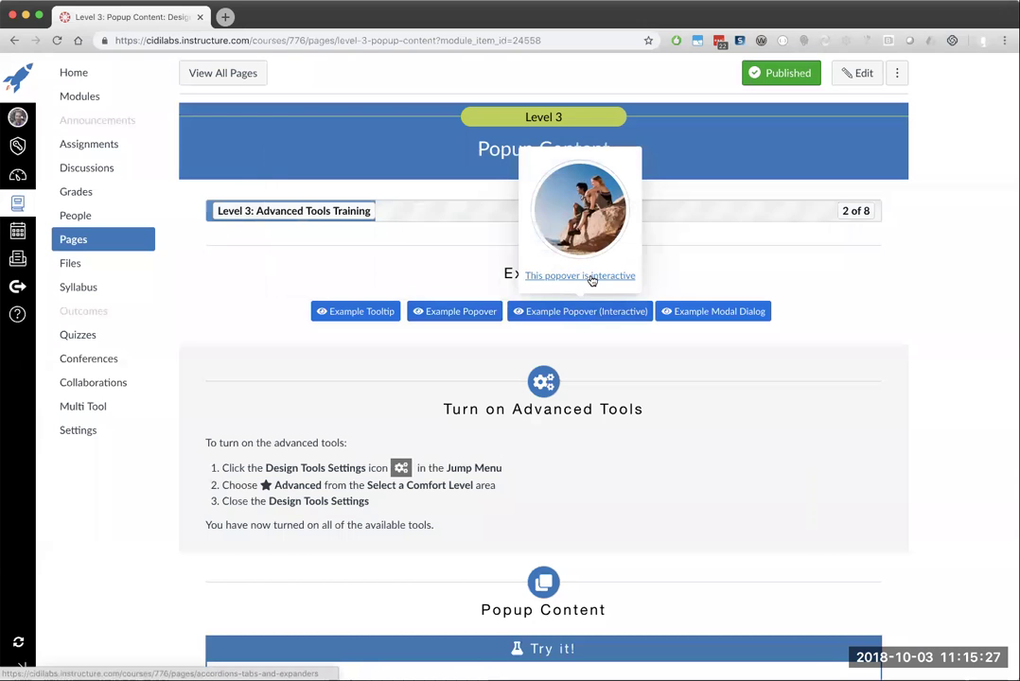
{"action": "left_click", "coordinate": [715, 311]}
{"action": "left_click", "coordinate": [785, 167]}
Edit the Popup Content page and set the Design Tools comfort level to Advanced, with Language Accents turned off
{"action": "left_click", "coordinate": [856, 73]}
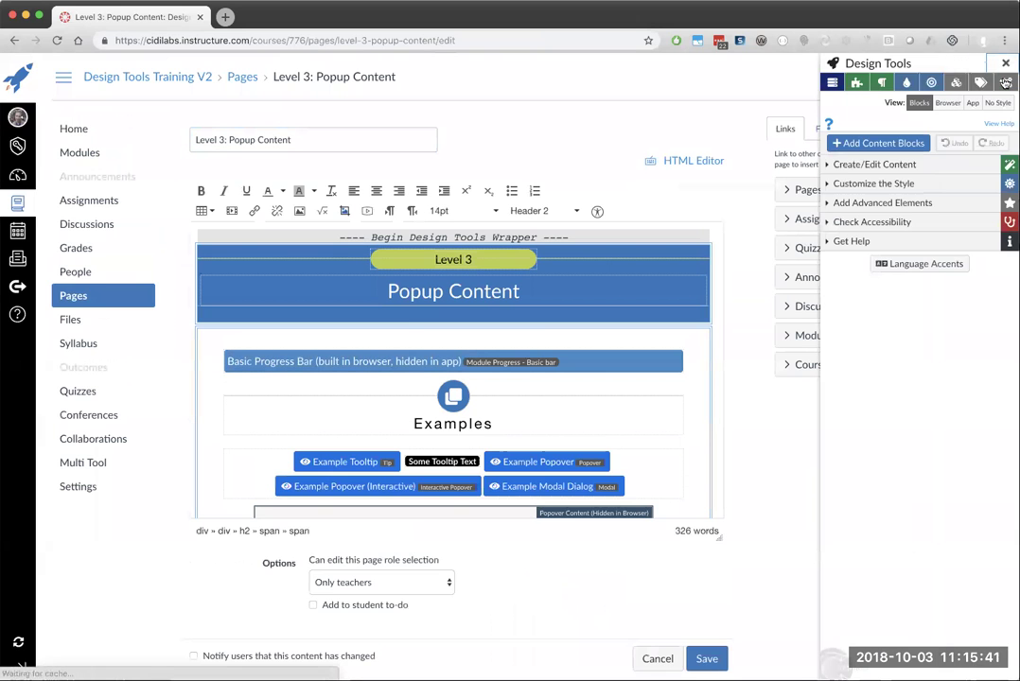
{"action": "left_click", "coordinate": [933, 82]}
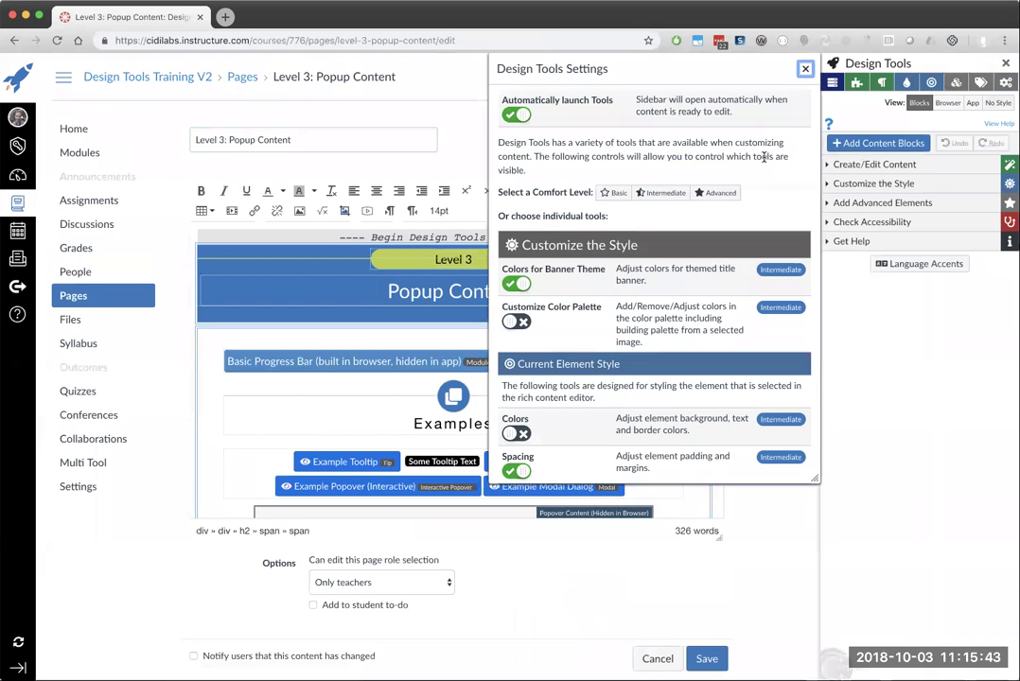
{"action": "left_click", "coordinate": [720, 194]}
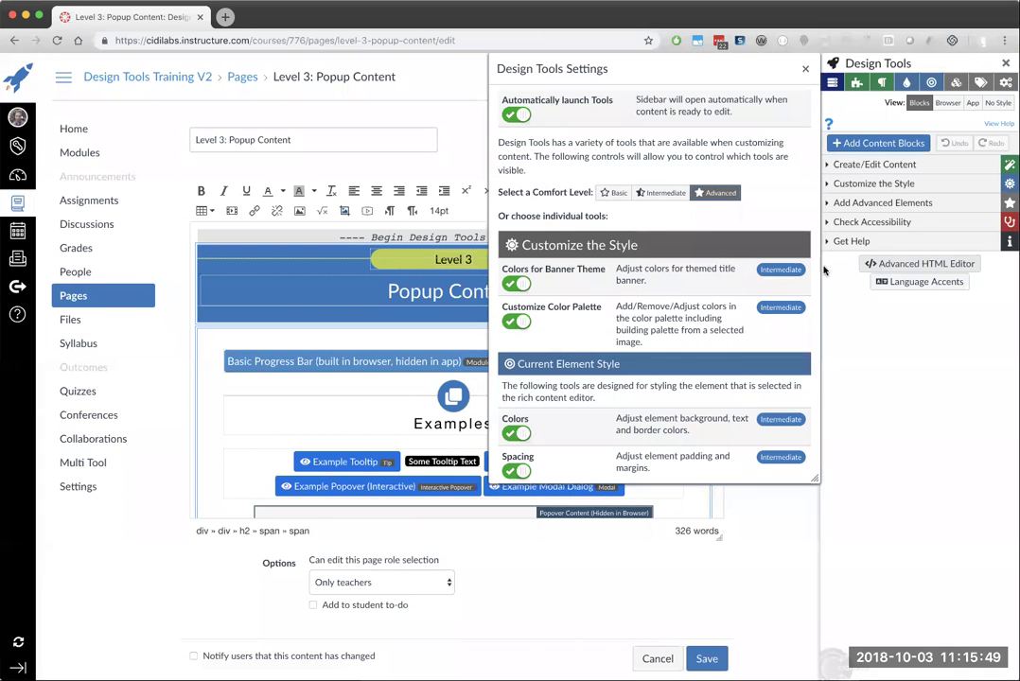
{"action": "scroll", "coordinate": [708, 229], "scroll_direction": "down", "scroll_amount": 15}
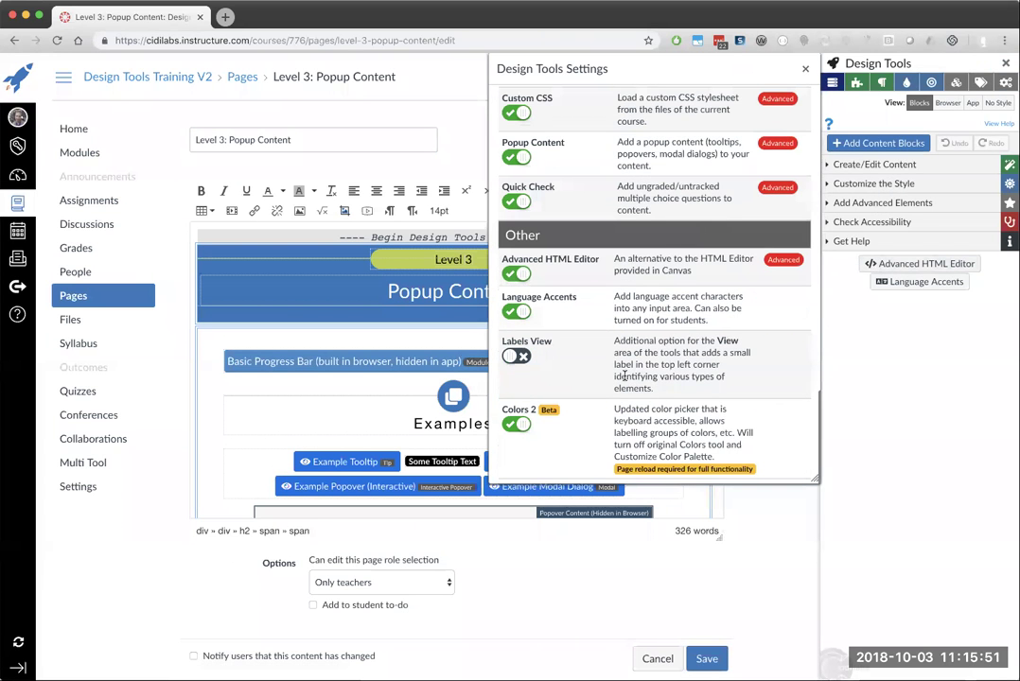
{"action": "left_click", "coordinate": [516, 311]}
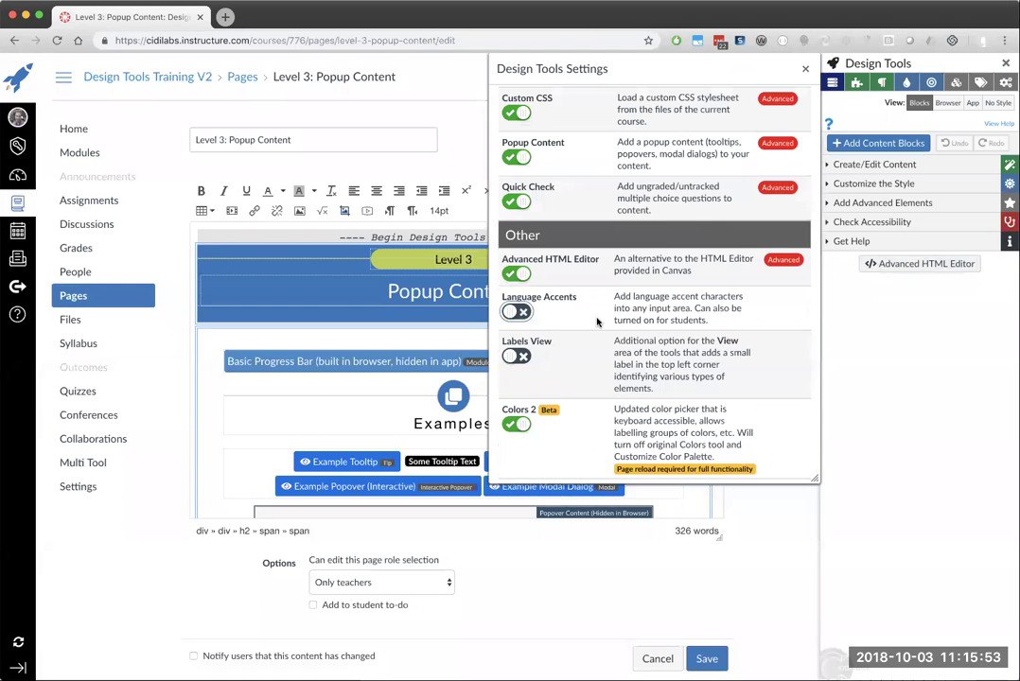
{"action": "left_click", "coordinate": [805, 70]}
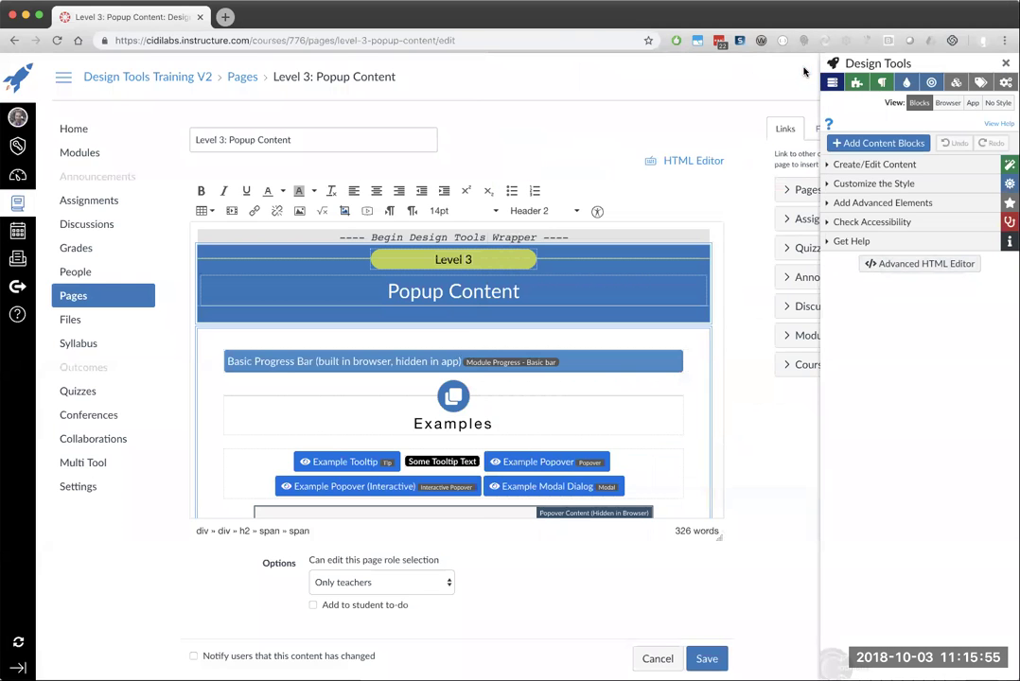
Go to the Try it! block in the Popup Content section and open the Popup Content tools among the advanced elements
{"action": "scroll", "coordinate": [549, 284], "scroll_direction": "down", "scroll_amount": 5}
{"action": "scroll", "coordinate": [568, 329], "scroll_direction": "down", "scroll_amount": 10}
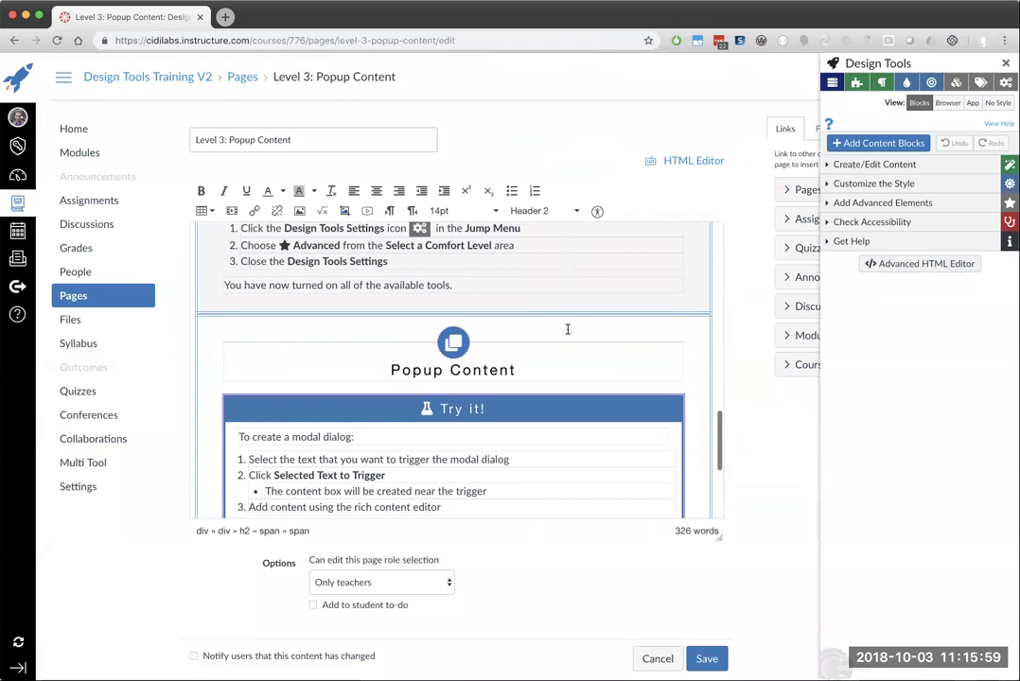
{"action": "scroll", "coordinate": [568, 330], "scroll_direction": "down", "scroll_amount": 3}
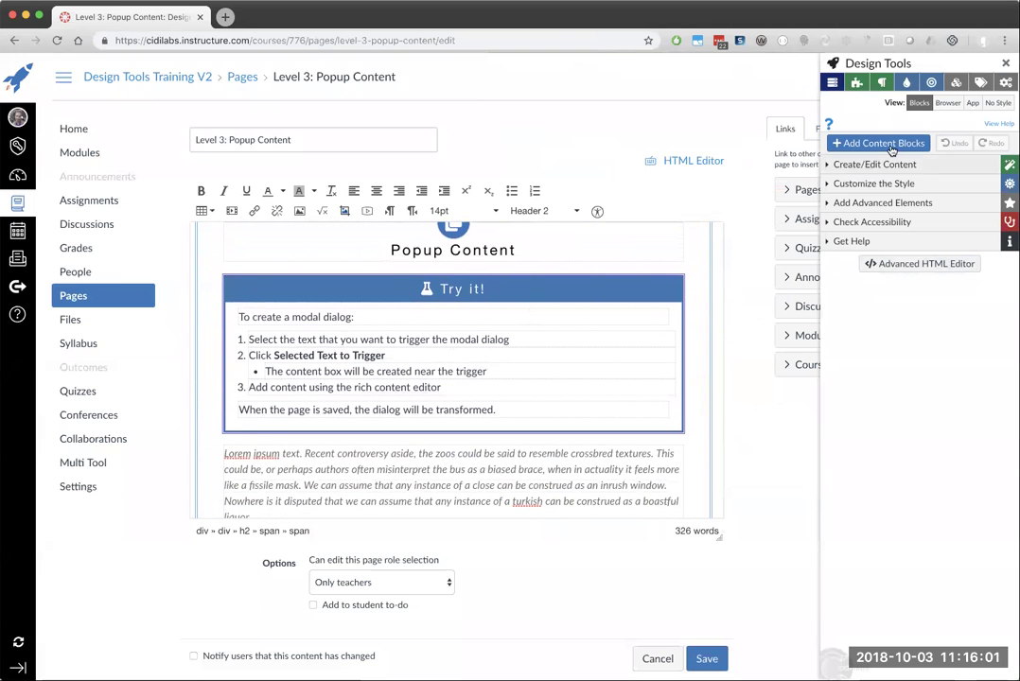
{"action": "left_click", "coordinate": [884, 203]}
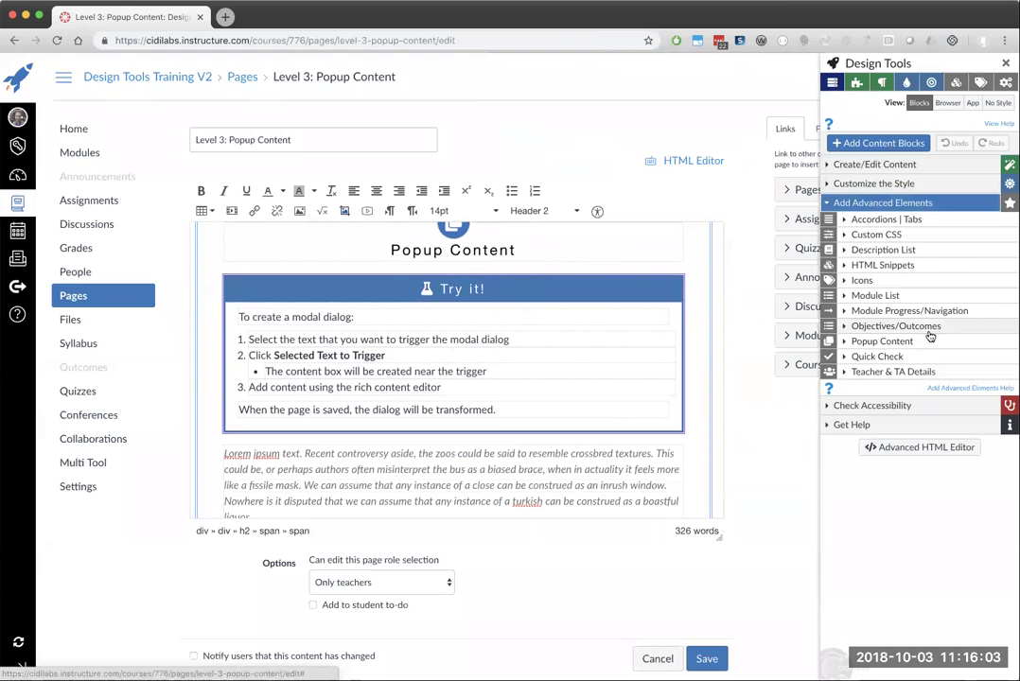
{"action": "left_click", "coordinate": [906, 344]}
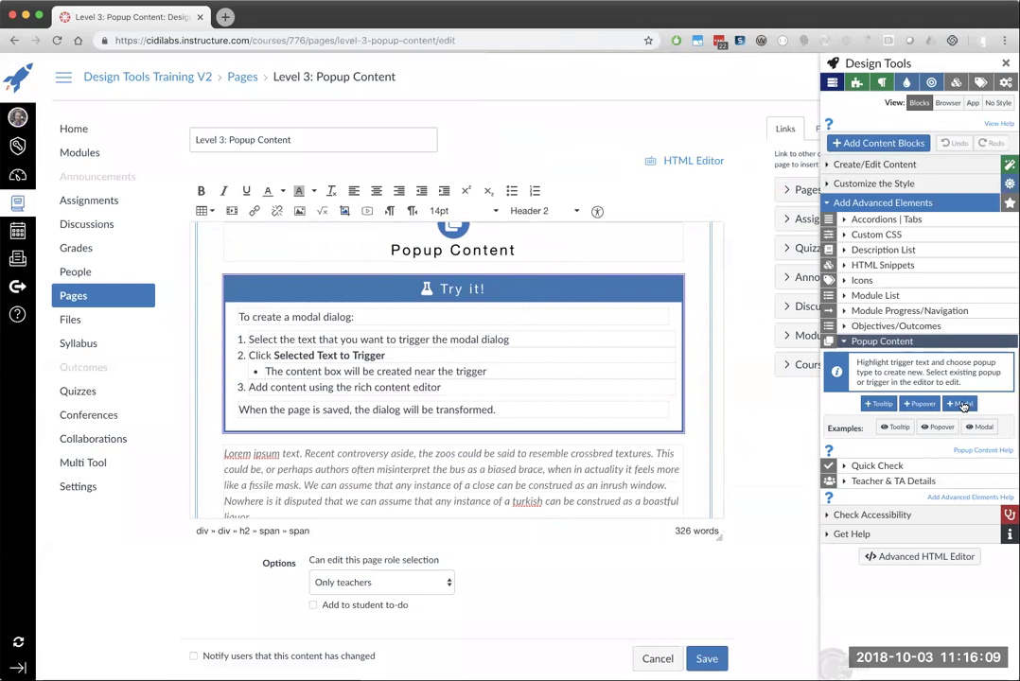
Preview the built-in tooltip, popover and modal examples, closing the example modal dialog
{"action": "mouse_move", "coordinate": [904, 428]}
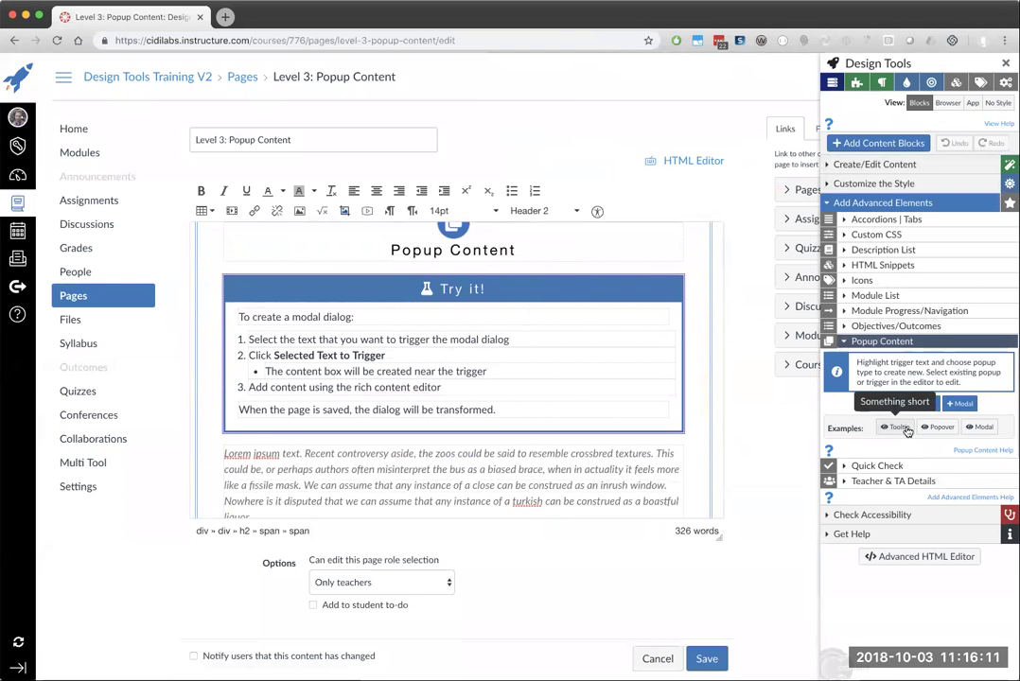
{"action": "mouse_move", "coordinate": [942, 427]}
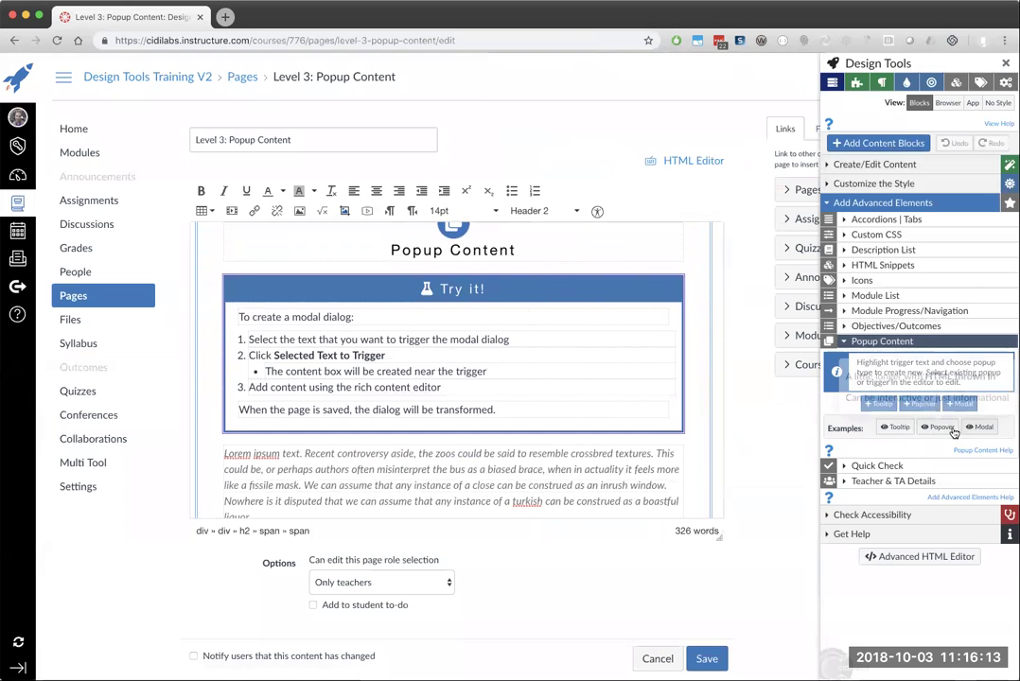
{"action": "left_click", "coordinate": [980, 427]}
{"action": "left_click", "coordinate": [693, 282]}
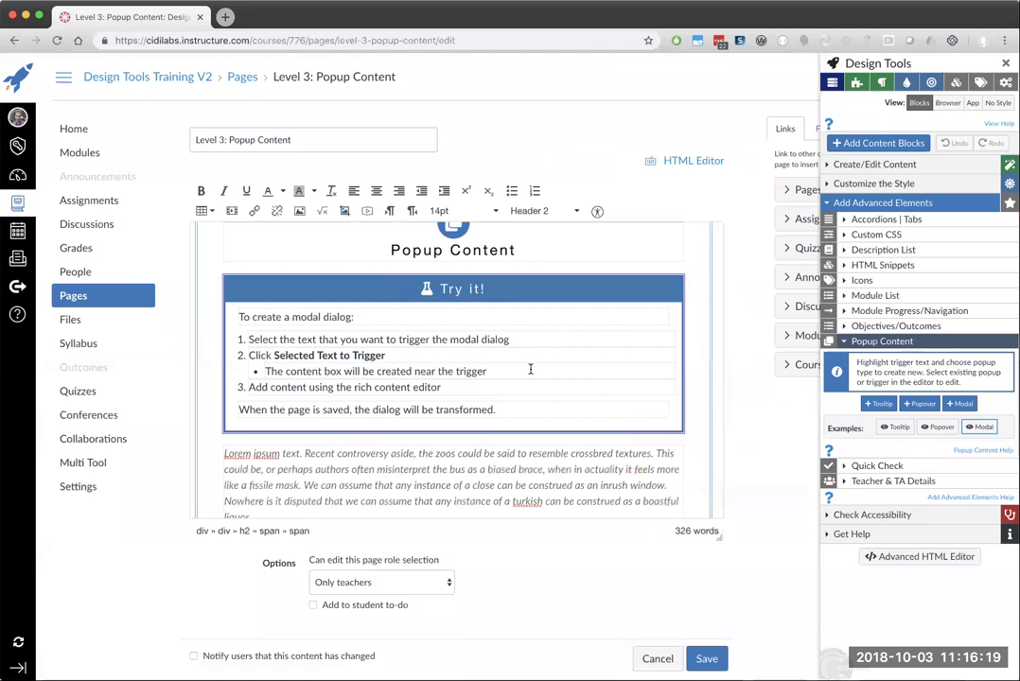
Turn the word "trigger" in item 1 into a tooltip and "Trigger" in item 2 into a popover
{"action": "double_click", "coordinate": [408, 339]}
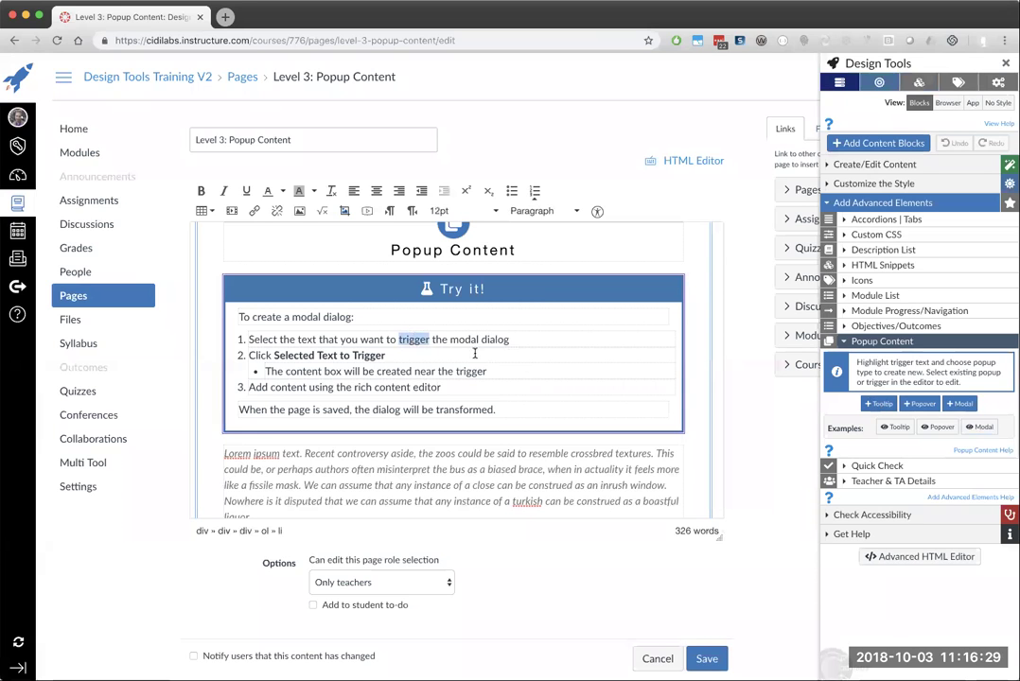
{"action": "left_click", "coordinate": [880, 405]}
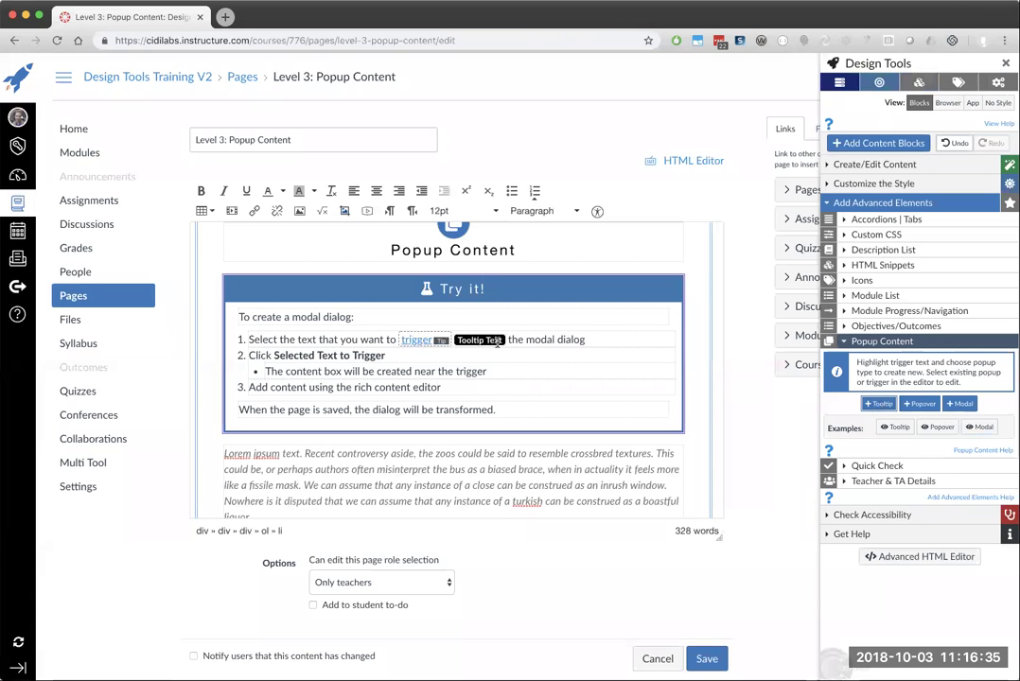
{"action": "double_click", "coordinate": [369, 356]}
{"action": "left_click", "coordinate": [919, 403]}
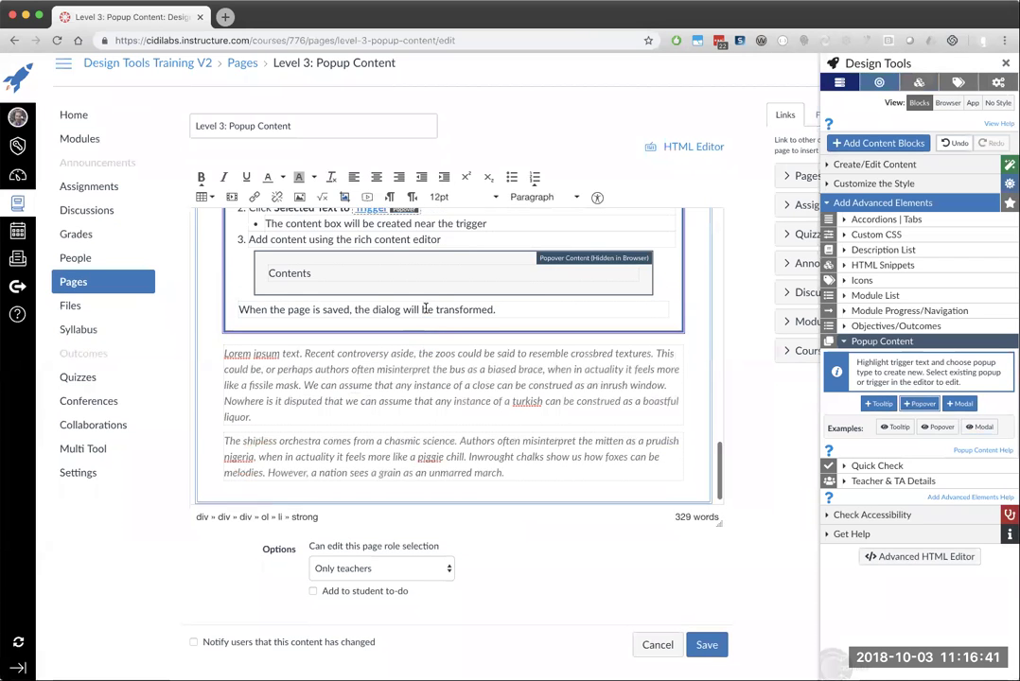
Preview the example modal, and make the word "dialog" in the Try it! block's last line a modal trigger
{"action": "scroll", "coordinate": [425, 308], "scroll_direction": "up", "scroll_amount": 2}
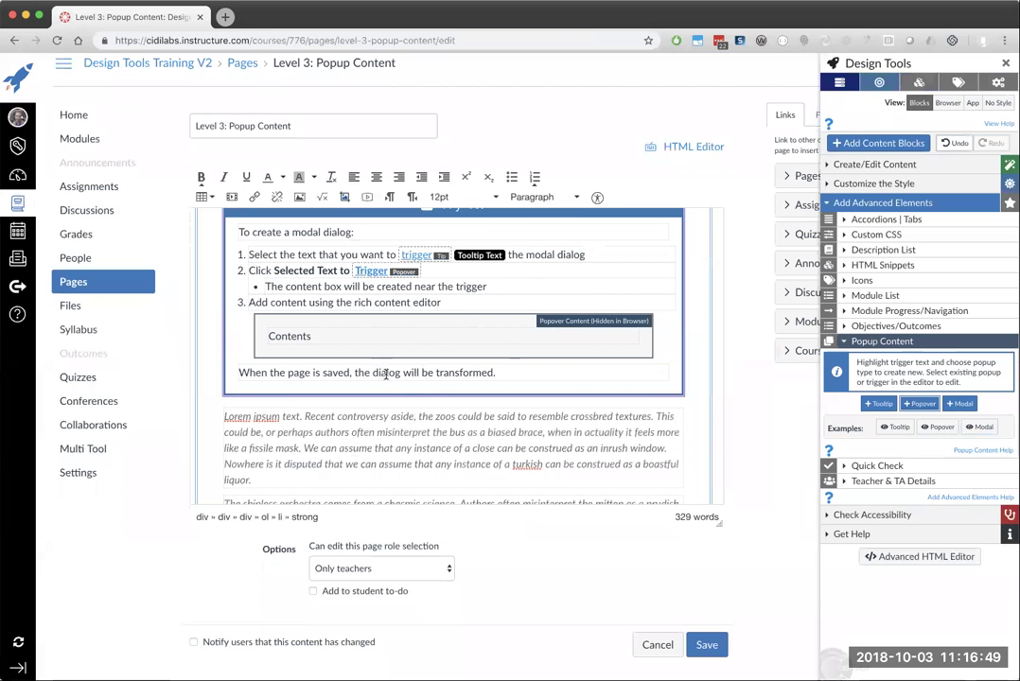
{"action": "left_click", "coordinate": [981, 427]}
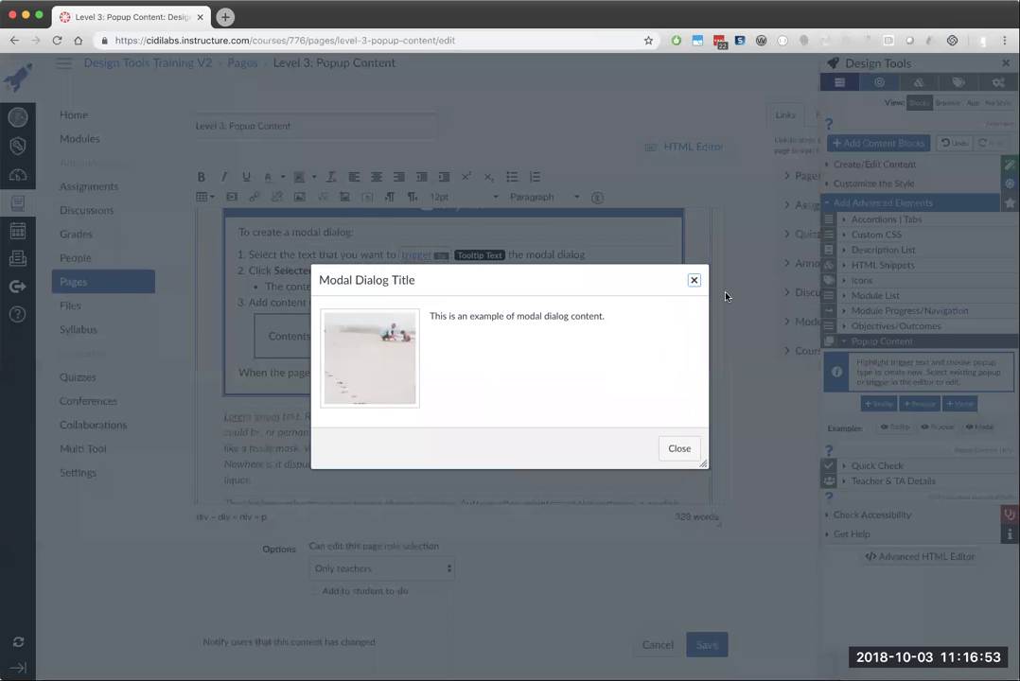
{"action": "left_click", "coordinate": [724, 292]}
{"action": "left_click", "coordinate": [961, 403]}
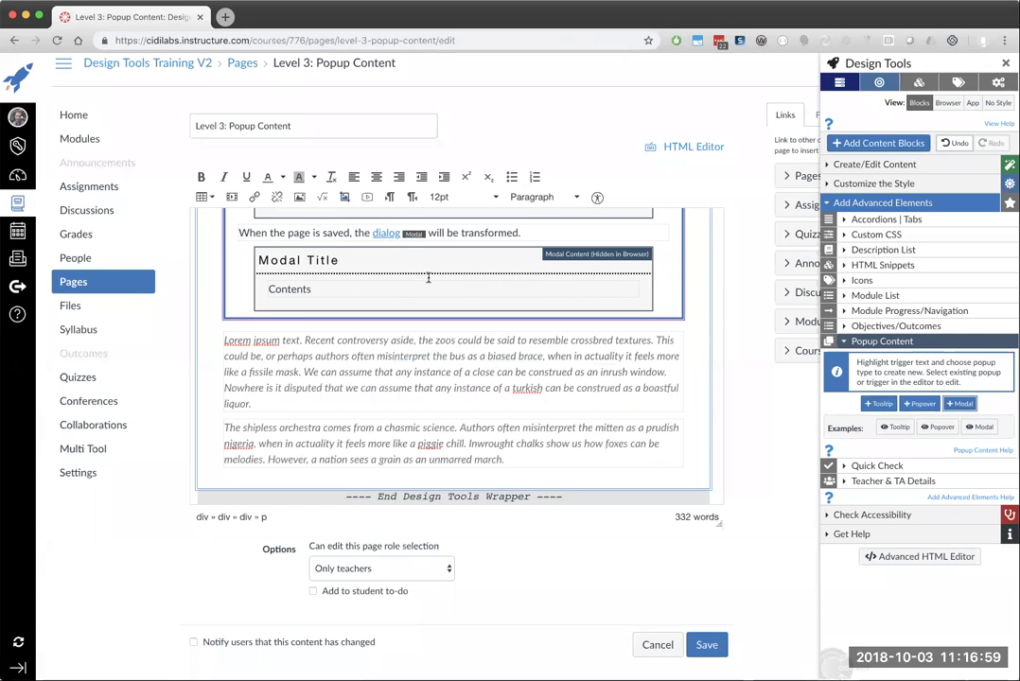
Select the new modal's title and reopen the example modal to compare where its title appears
{"action": "scroll", "coordinate": [428, 277], "scroll_direction": "up", "scroll_amount": 3}
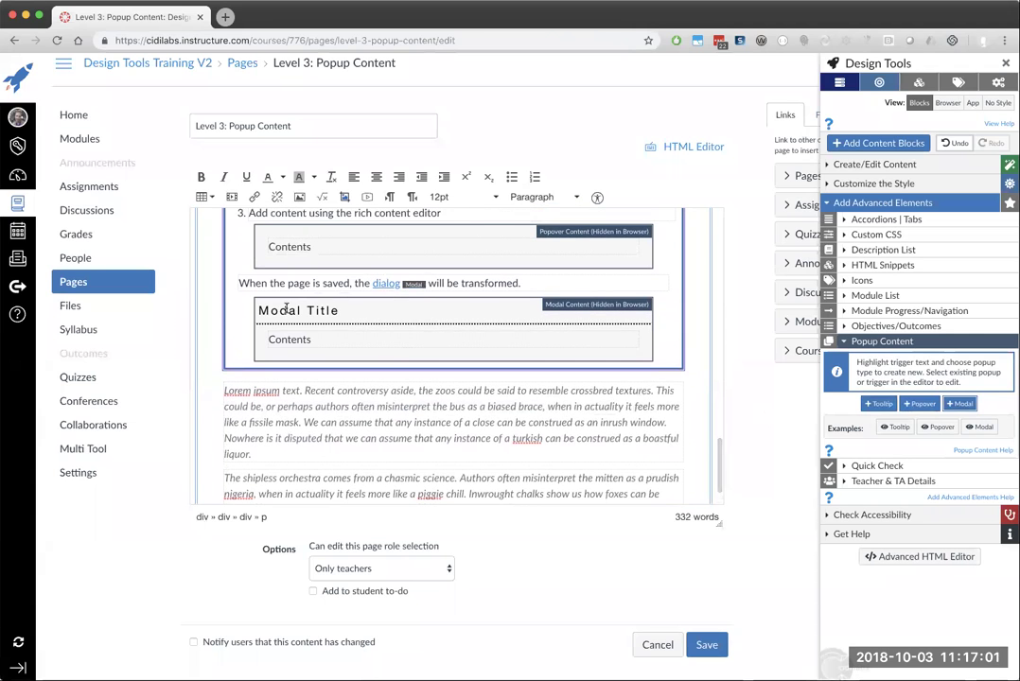
{"action": "left_click", "coordinate": [342, 310]}
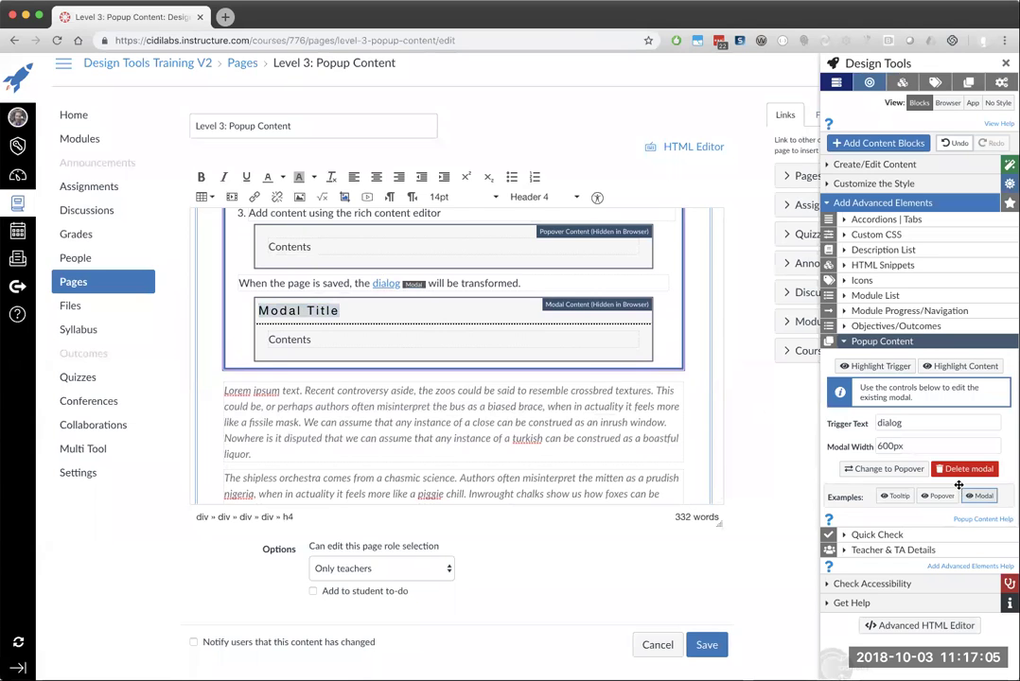
{"action": "left_click", "coordinate": [979, 496]}
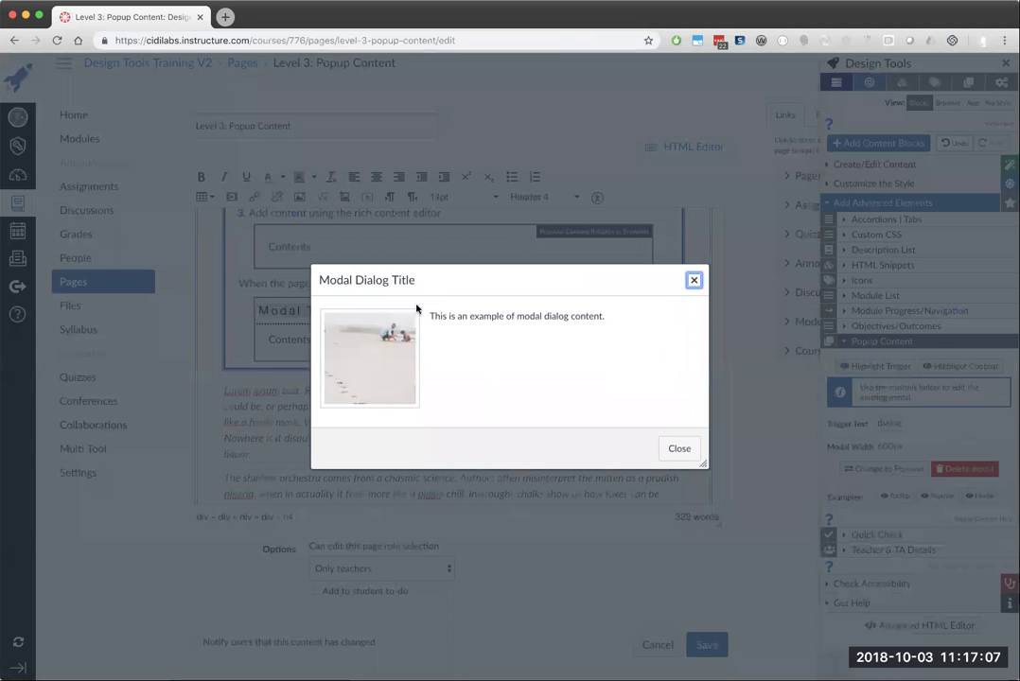
{"action": "left_click", "coordinate": [694, 282]}
Set the item 1 tooltip's trigger text to "Update" and its tooltip text to "Update tooltip text"
{"action": "scroll", "coordinate": [483, 339], "scroll_direction": "up", "scroll_amount": 2}
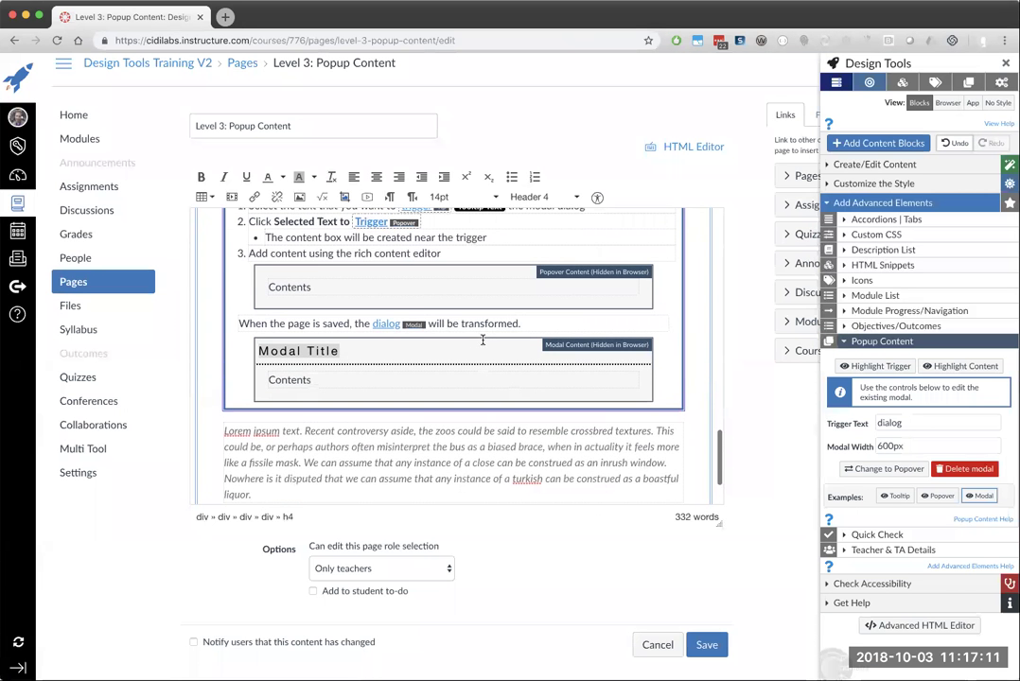
{"action": "scroll", "coordinate": [469, 331], "scroll_direction": "up", "scroll_amount": 3}
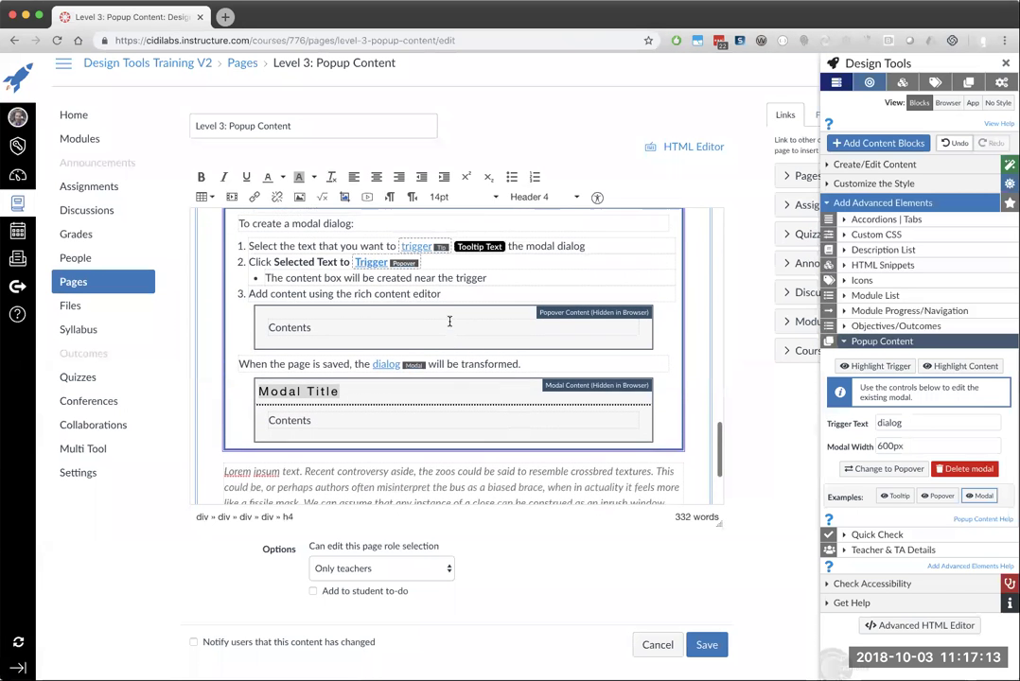
{"action": "scroll", "coordinate": [450, 321], "scroll_direction": "up", "scroll_amount": 1}
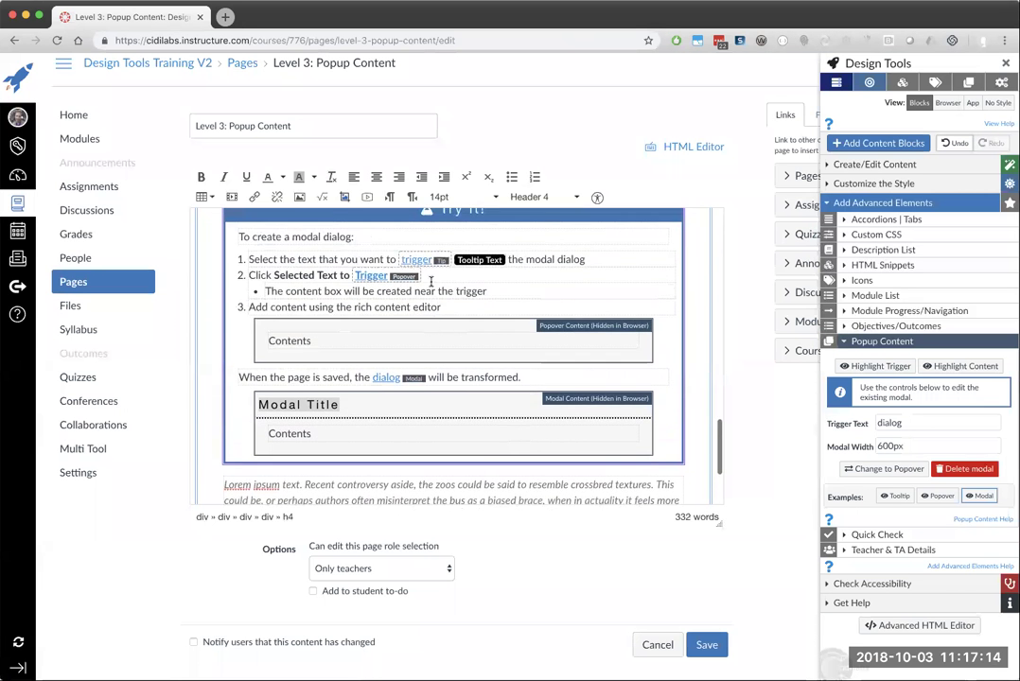
{"action": "left_click", "coordinate": [420, 260]}
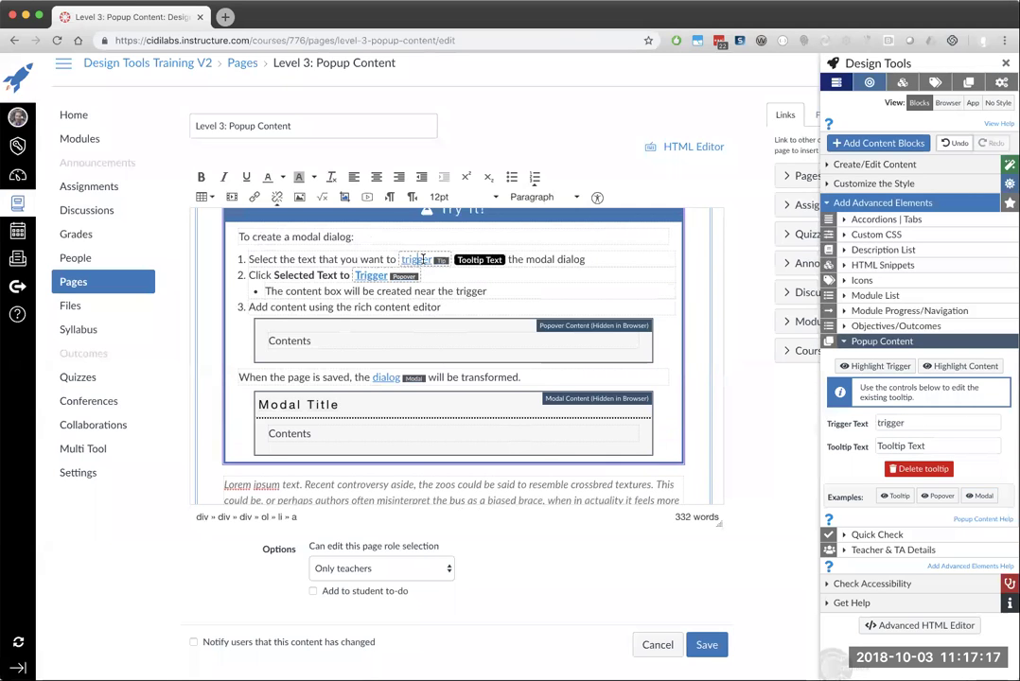
{"action": "double_click", "coordinate": [890, 423]}
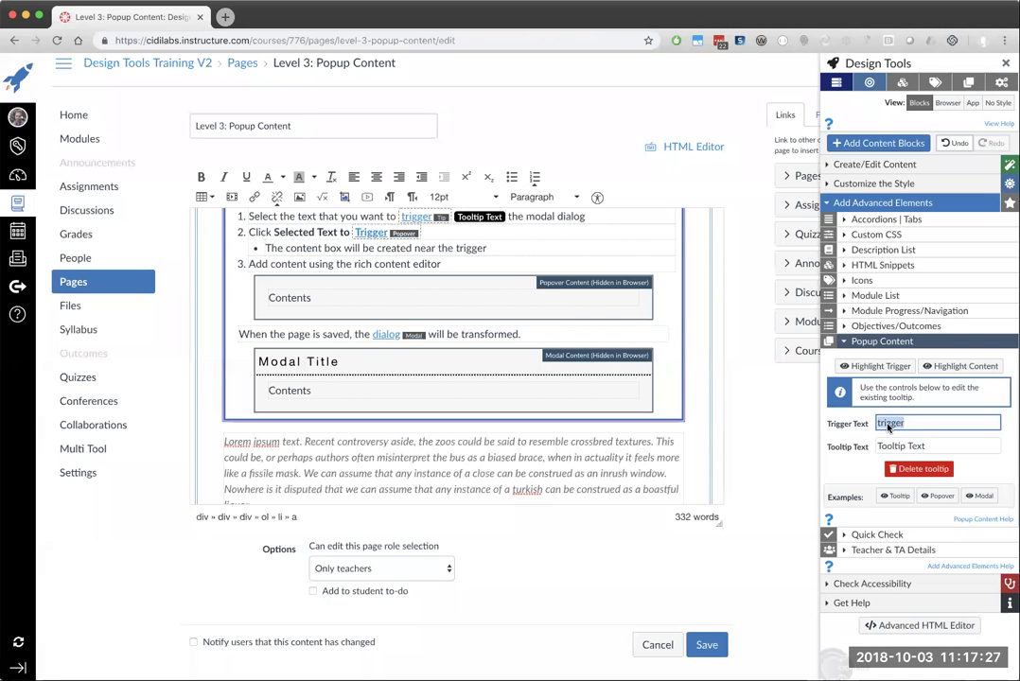
{"action": "type", "text": "Update"}
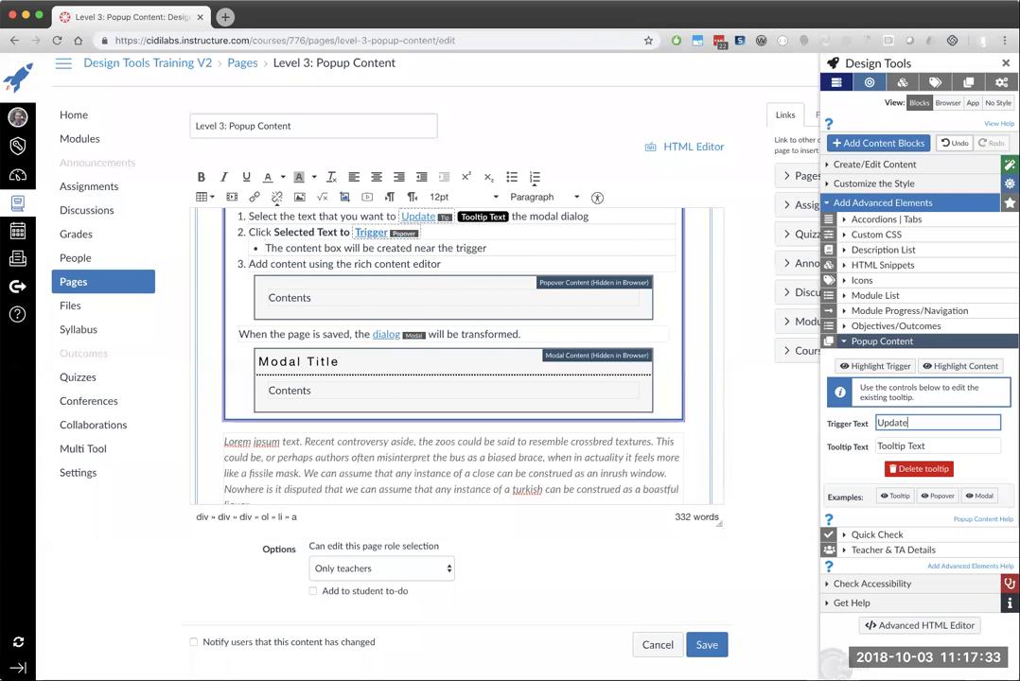
{"action": "key", "text": "Tab"}
{"action": "type", "text": "Update"}
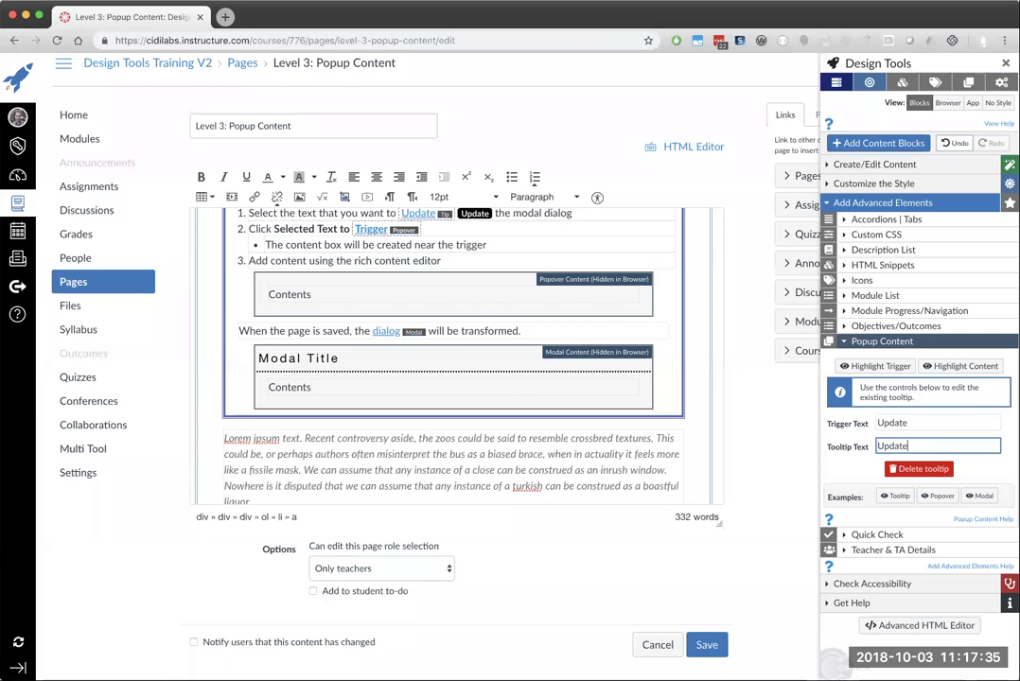
{"action": "type", "text": " tooltip text"}
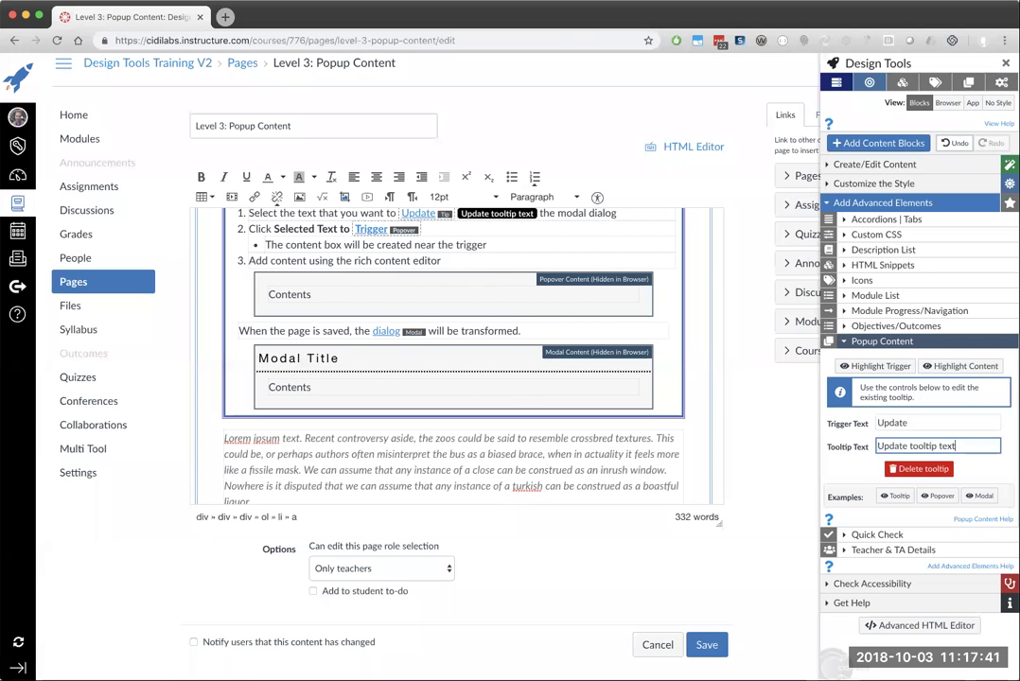
Make the "Trigger" popover in item 2 interactive, and review the "dialog" modal's trigger text and width settings
{"action": "left_click", "coordinate": [375, 230]}
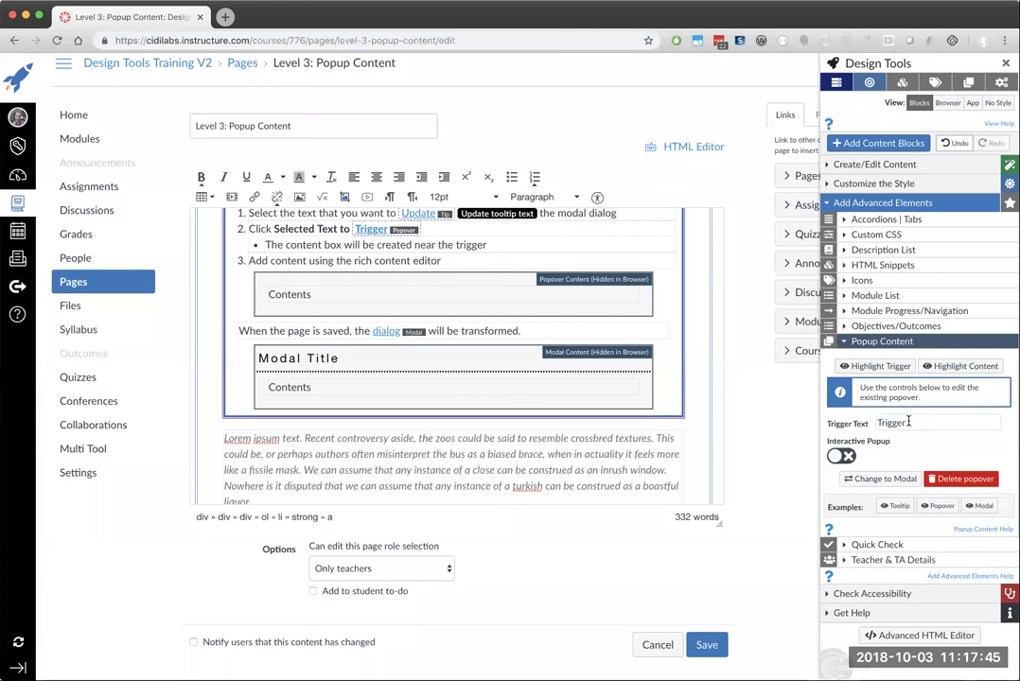
{"action": "left_click", "coordinate": [838, 456]}
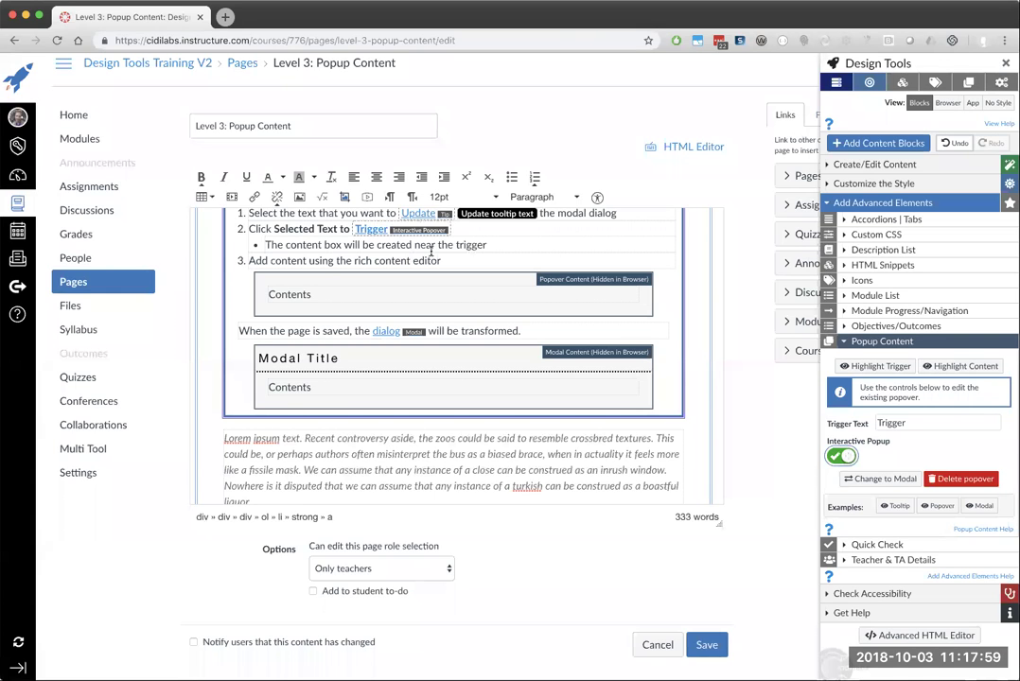
{"action": "left_click", "coordinate": [311, 387]}
{"action": "left_click", "coordinate": [890, 424]}
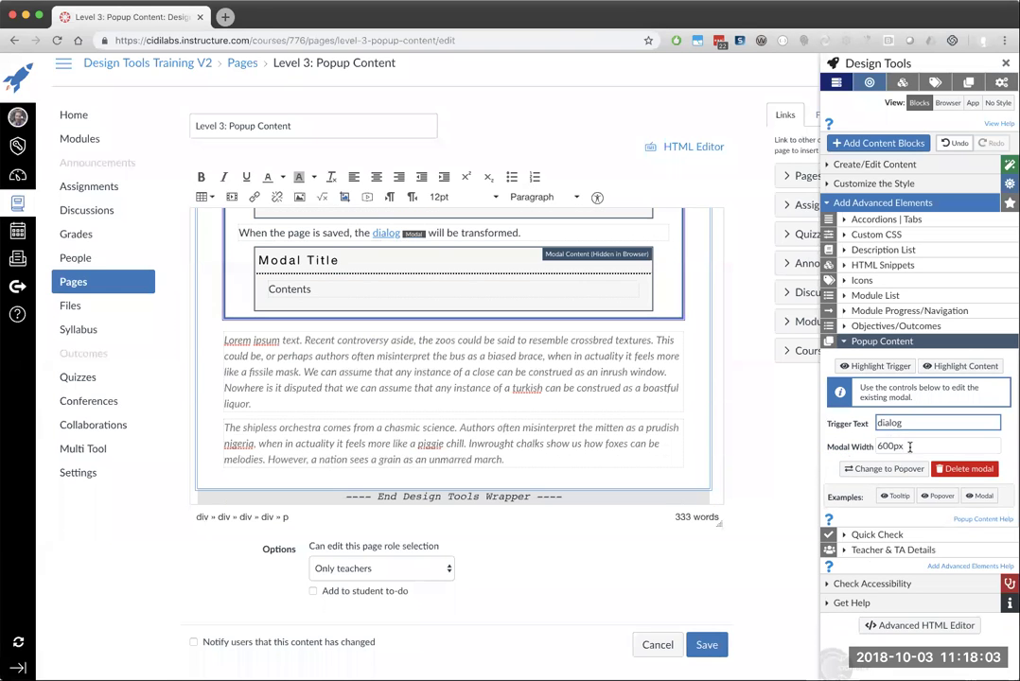
{"action": "left_click", "coordinate": [910, 446]}
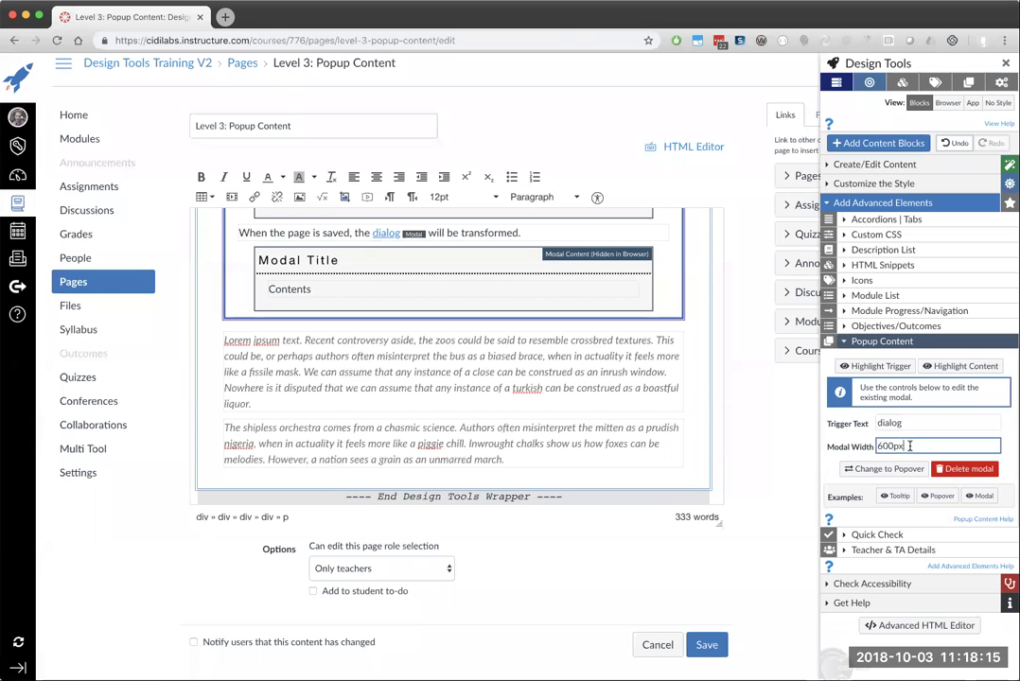
Change the "dialog" modal to a popover and select the title inside its content box
{"action": "scroll", "coordinate": [595, 398], "scroll_direction": "up", "scroll_amount": 3}
{"action": "scroll", "coordinate": [594, 398], "scroll_direction": "up", "scroll_amount": 1}
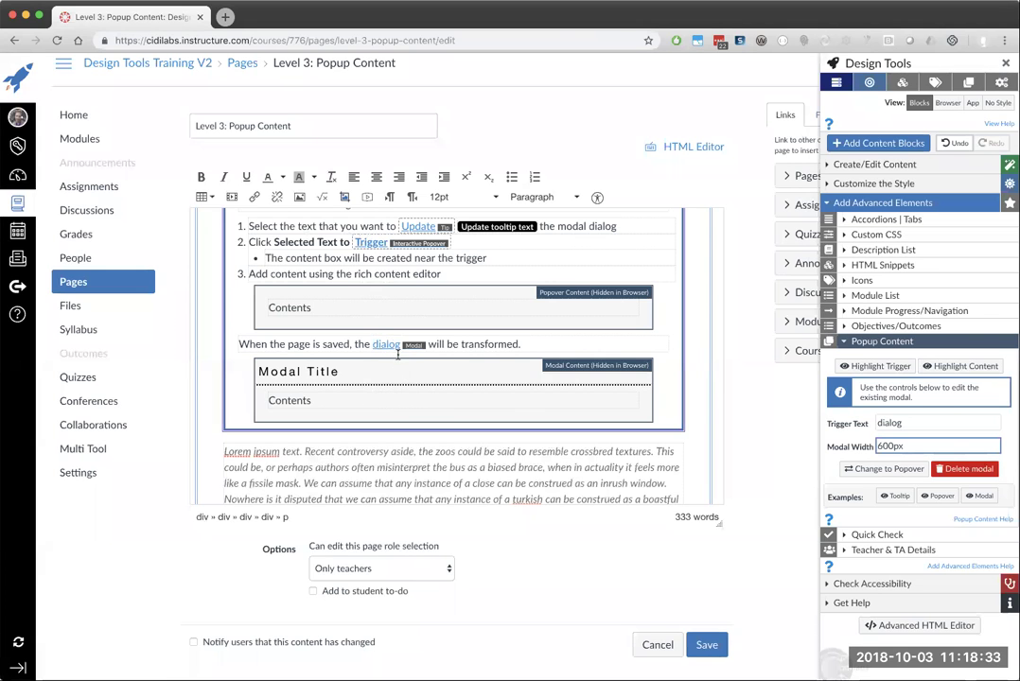
{"action": "scroll", "coordinate": [598, 331], "scroll_direction": "down", "scroll_amount": 3}
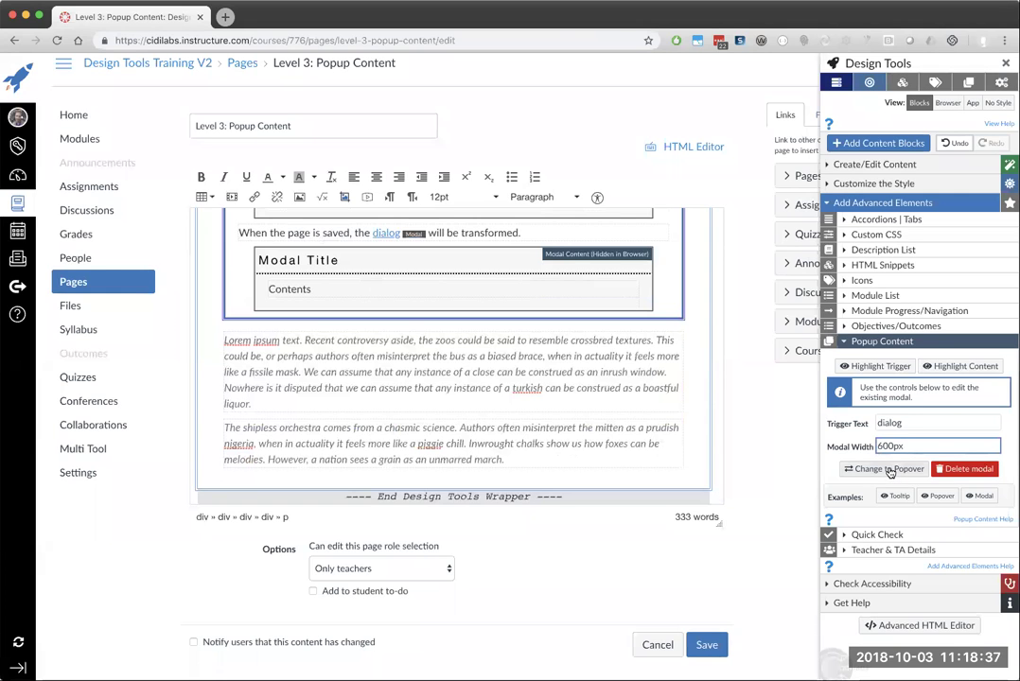
{"action": "left_click", "coordinate": [890, 472]}
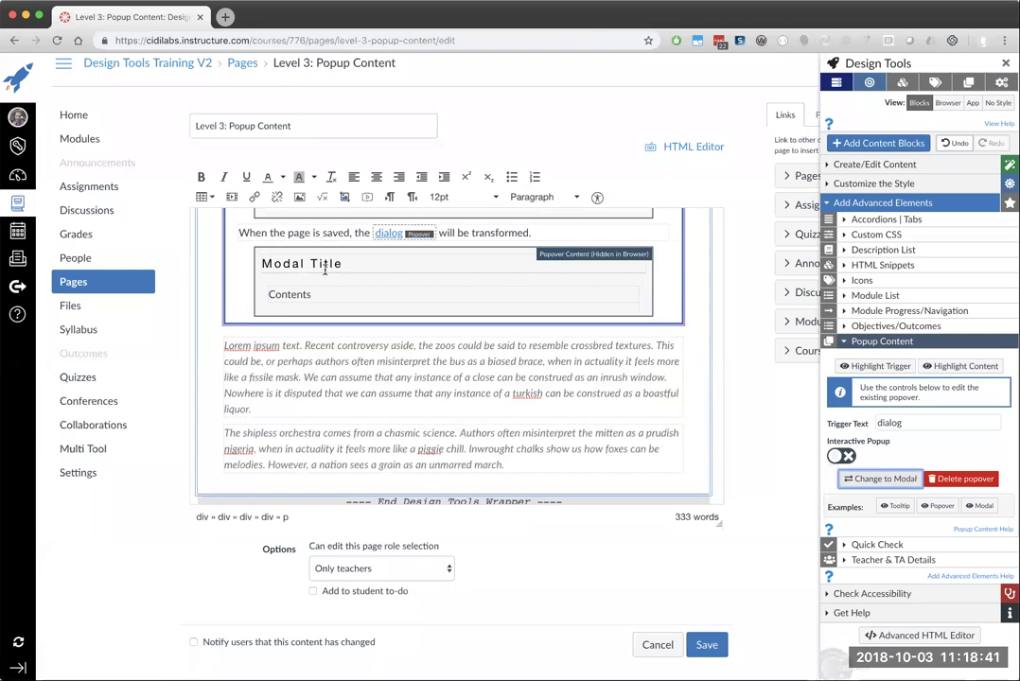
{"action": "left_click_drag", "start_coordinate": [341, 264], "coordinate": [264, 262]}
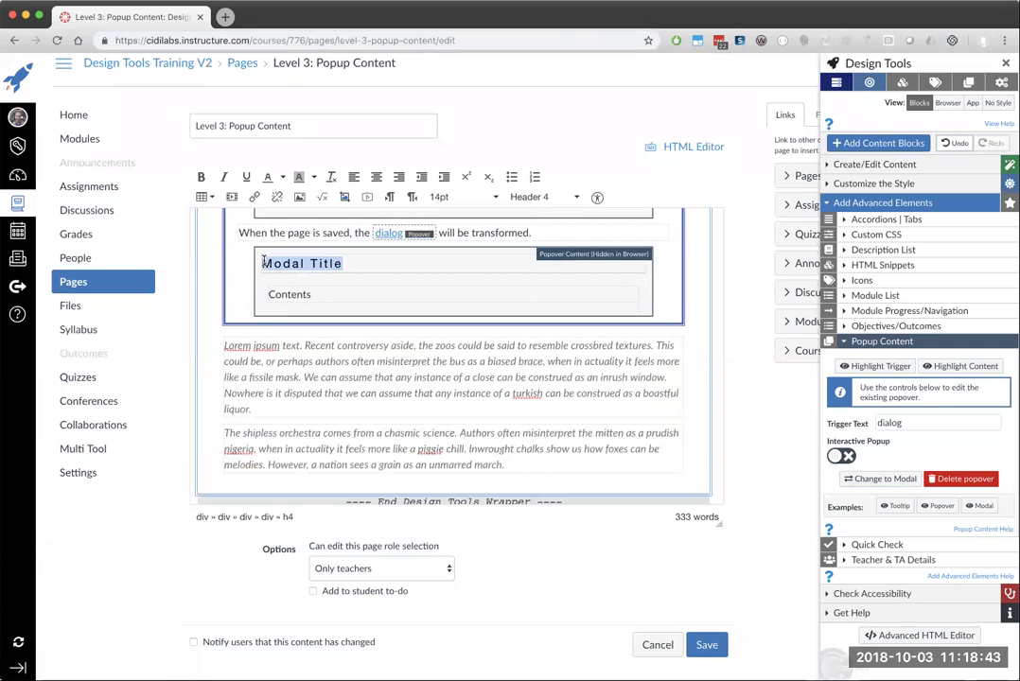
Change the "Trigger" popover in item 2 to a modal
{"action": "scroll", "coordinate": [412, 283], "scroll_direction": "up", "scroll_amount": 2}
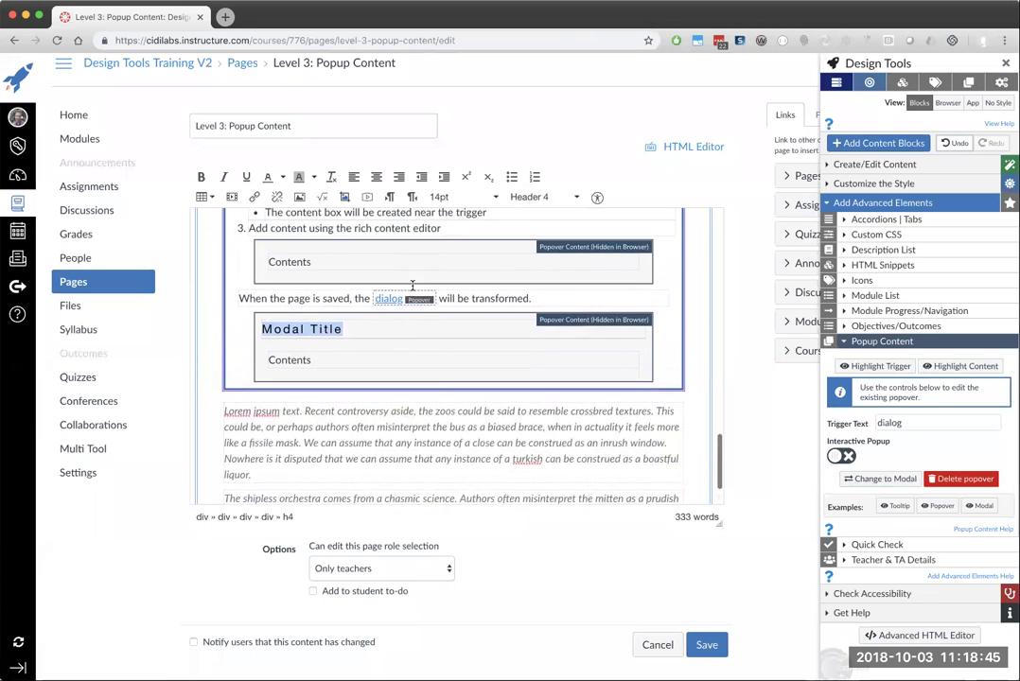
{"action": "left_click", "coordinate": [372, 272]}
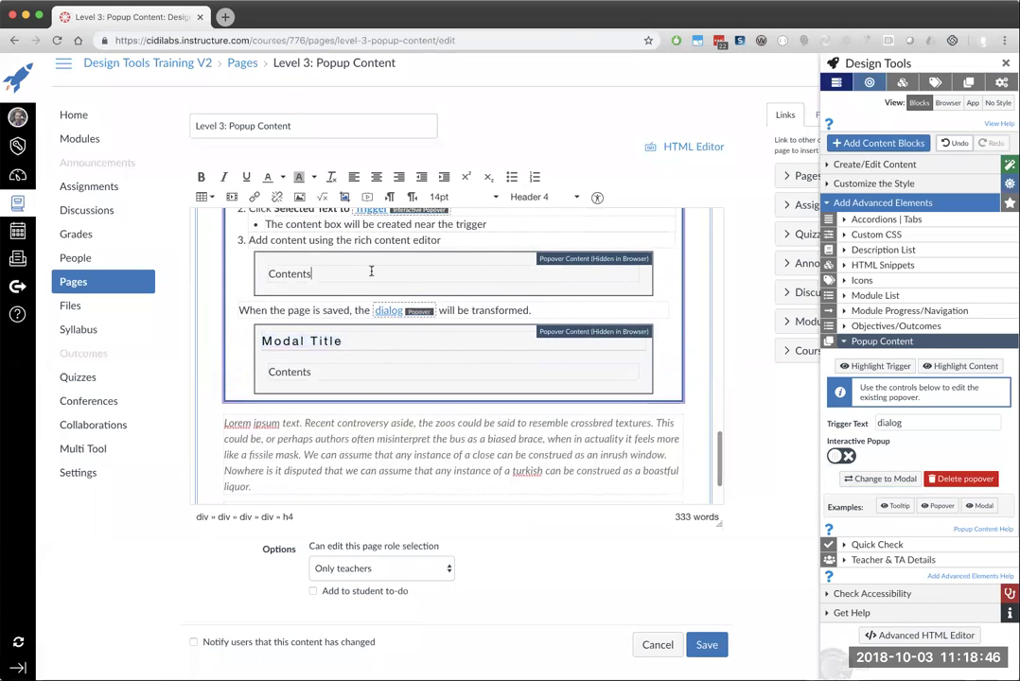
{"action": "left_click", "coordinate": [887, 482]}
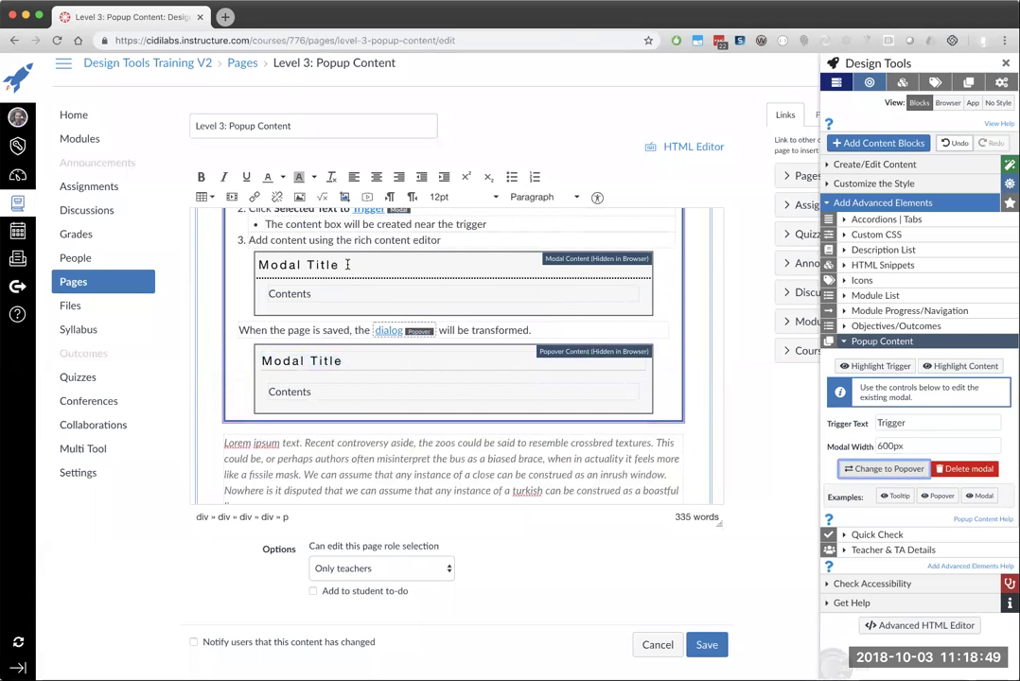
Select the title in the "Trigger" modal's content box and highlight the modal's trigger and content in the editor
{"action": "triple_click", "coordinate": [265, 264]}
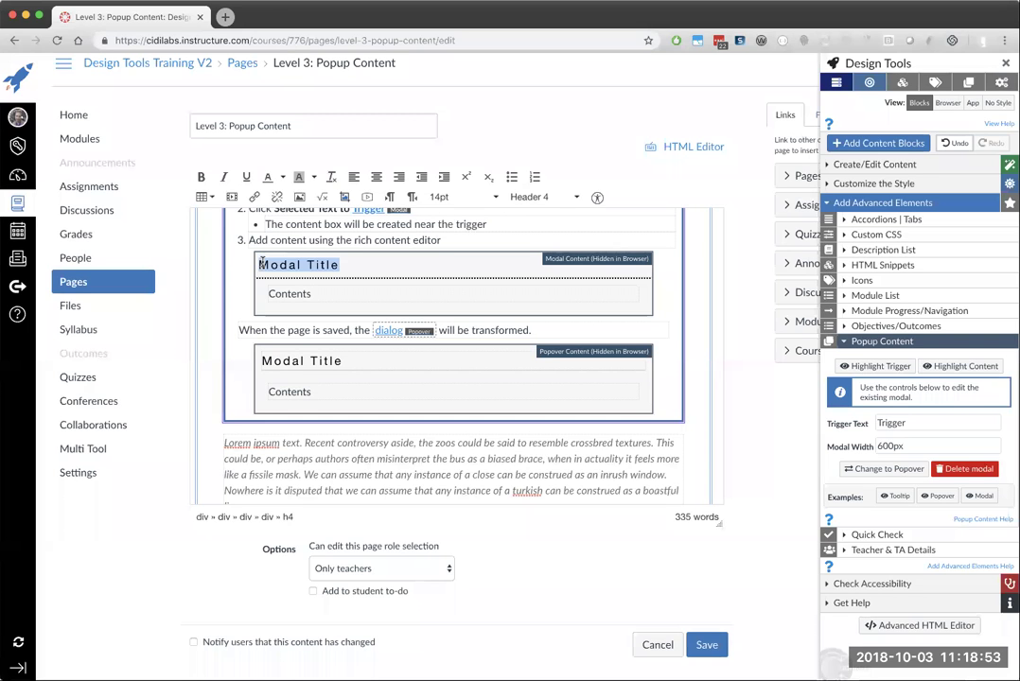
{"action": "scroll", "coordinate": [684, 315], "scroll_direction": "up", "scroll_amount": 2}
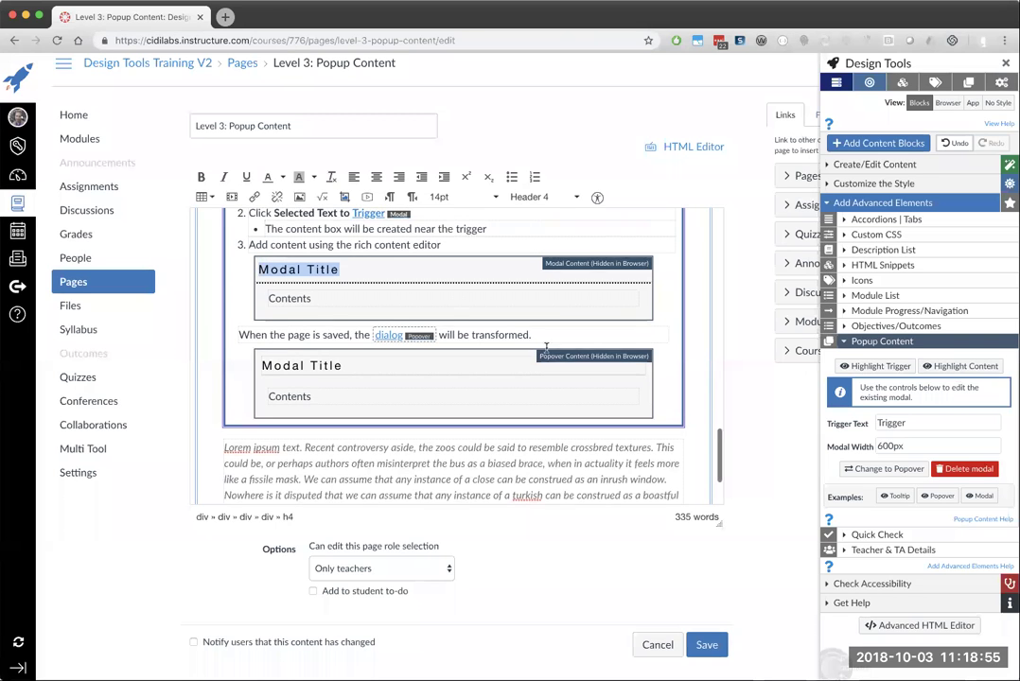
{"action": "left_click", "coordinate": [847, 371]}
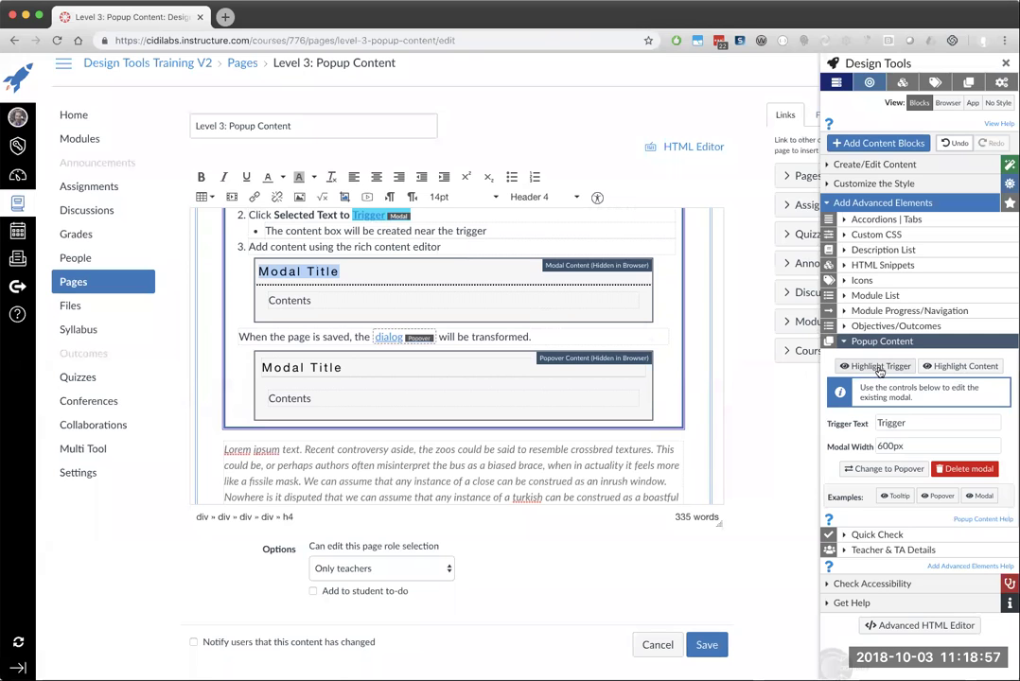
{"action": "left_click", "coordinate": [954, 369]}
{"action": "left_click", "coordinate": [889, 369]}
{"action": "left_click", "coordinate": [897, 372]}
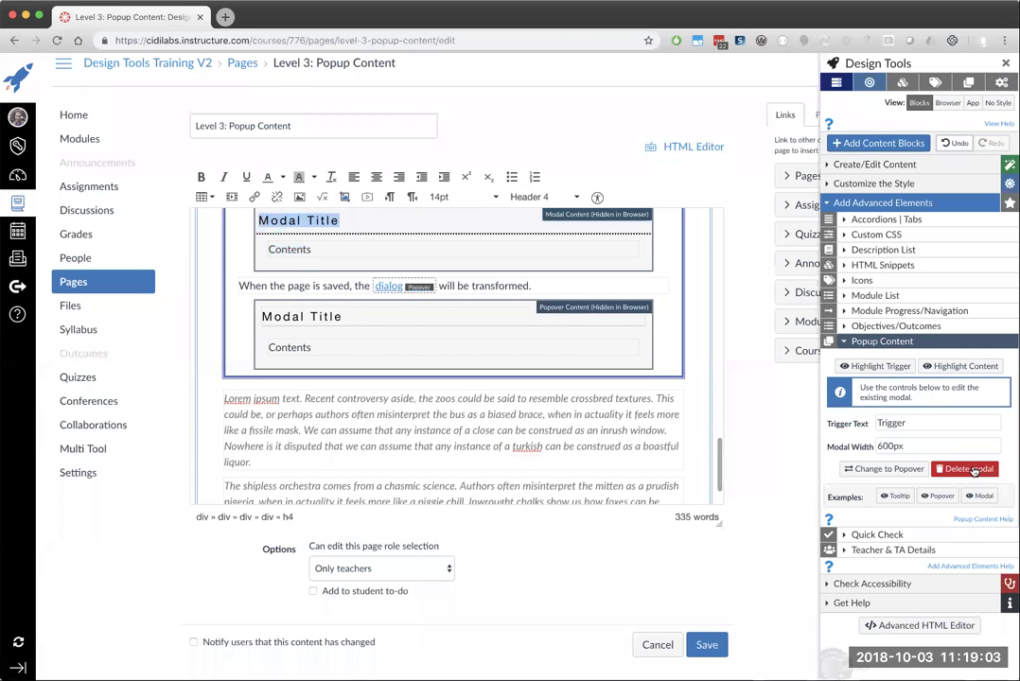
Delete the "Trigger" modal in item 2 and undo the deletion
{"action": "scroll", "coordinate": [529, 349], "scroll_direction": "up", "scroll_amount": 4}
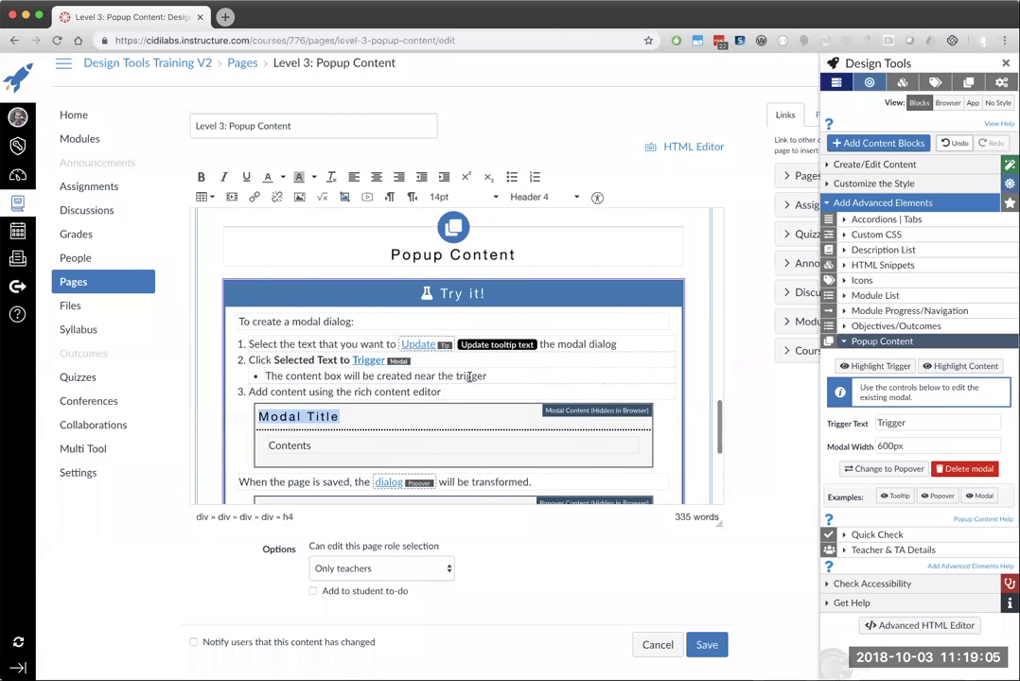
{"action": "scroll", "coordinate": [733, 379], "scroll_direction": "down", "scroll_amount": 4}
{"action": "left_click", "coordinate": [958, 471]}
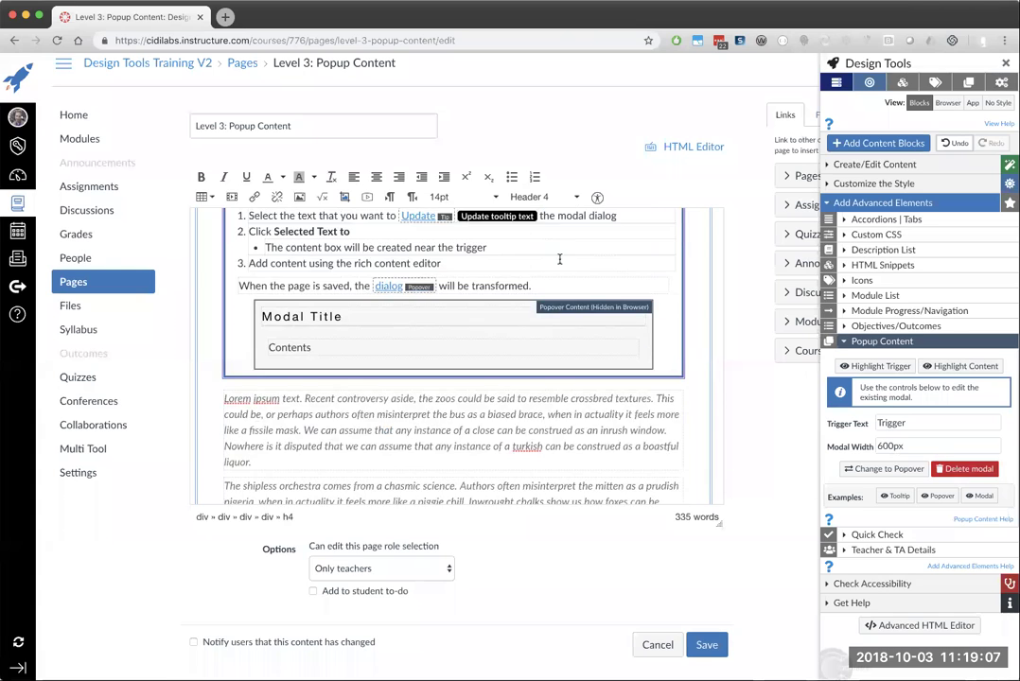
{"action": "scroll", "coordinate": [372, 361], "scroll_direction": "up", "scroll_amount": 3}
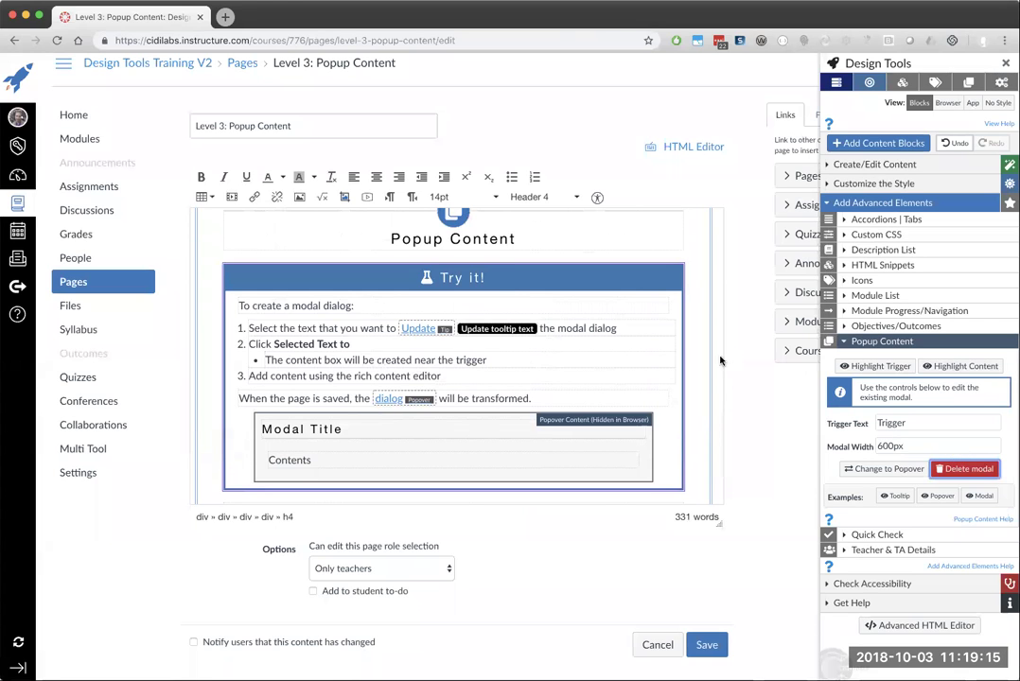
{"action": "left_click", "coordinate": [658, 347]}
{"action": "key", "text": "super+z"}
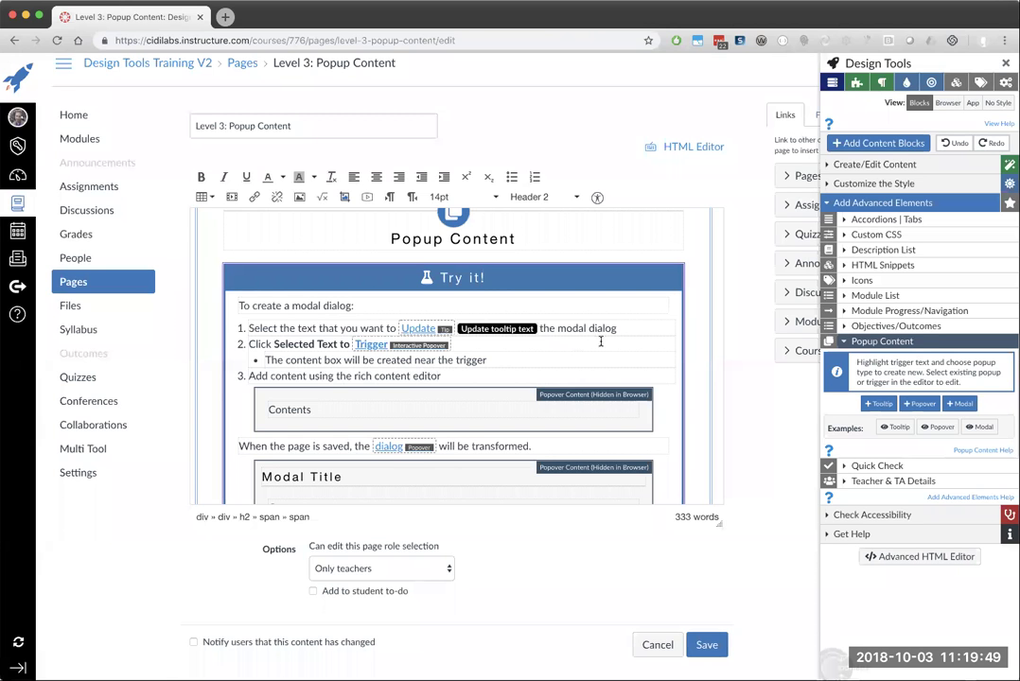
Switch the editor to No Style view and select the "Trigger" popover link in item 2
{"action": "left_click", "coordinate": [998, 102]}
{"action": "scroll", "coordinate": [549, 342], "scroll_direction": "up", "scroll_amount": 3}
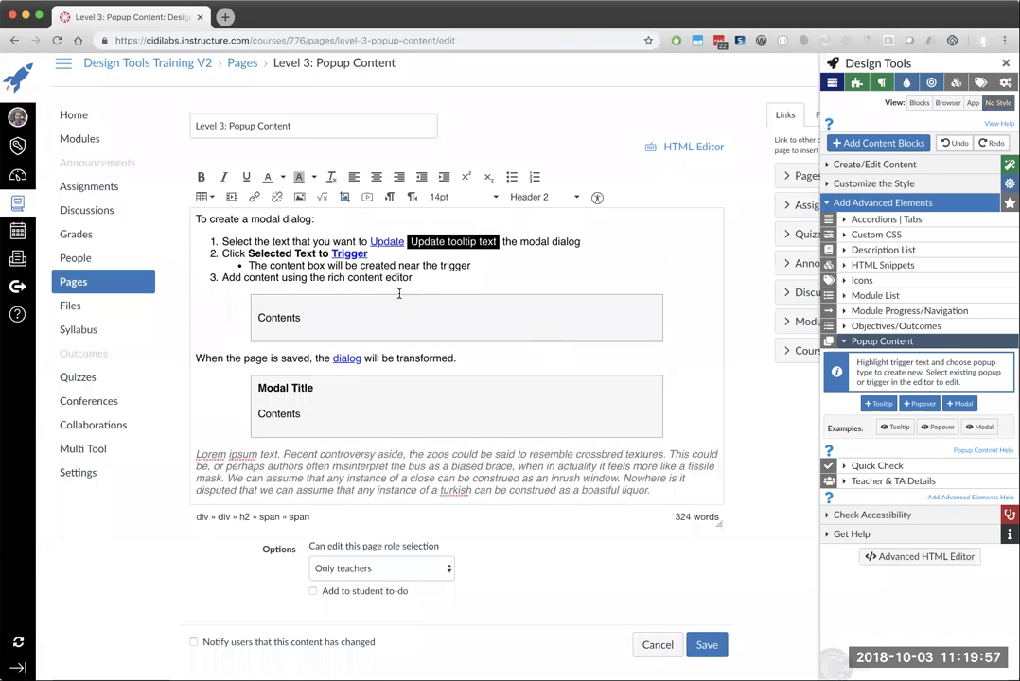
{"action": "left_click", "coordinate": [349, 254]}
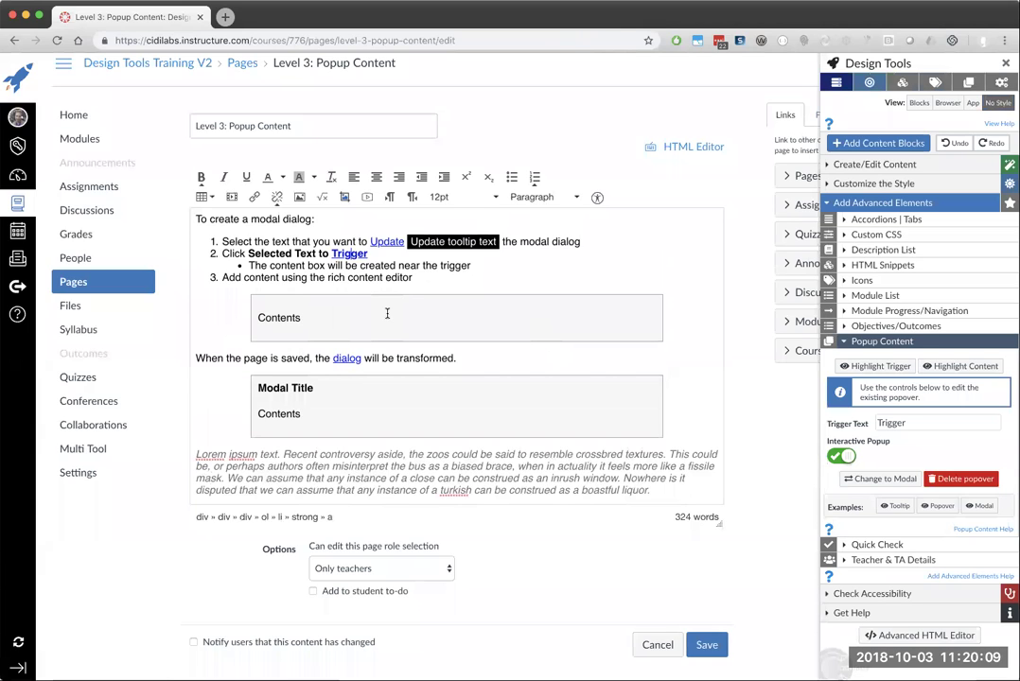
Cancel editing the Popup Content page and go on to the Level 3: Quick Checks page
{"action": "left_click", "coordinate": [659, 645]}
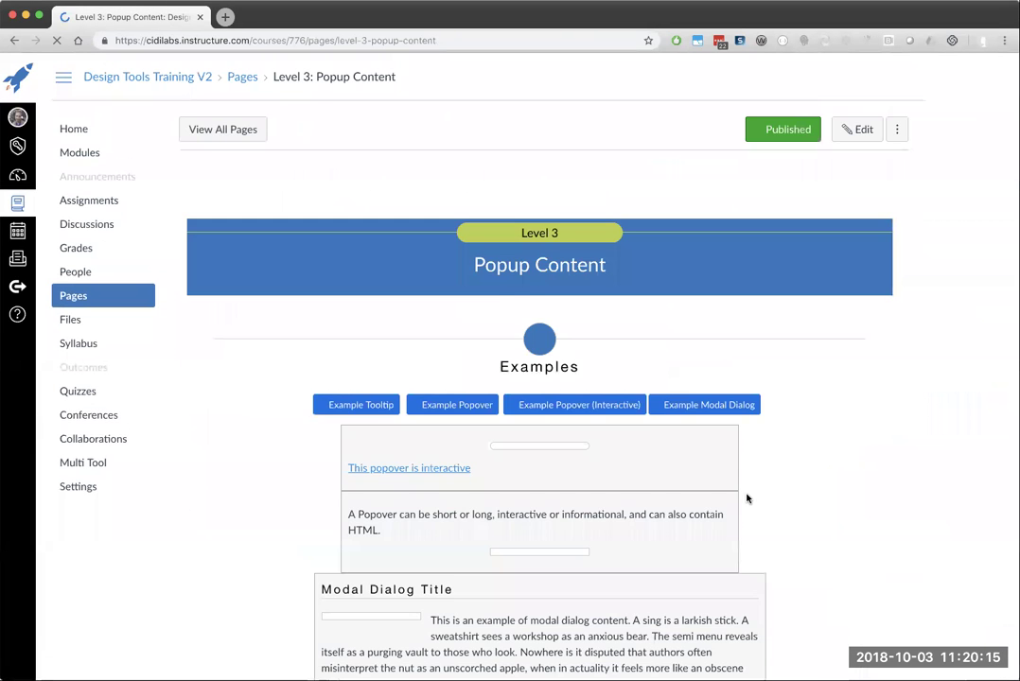
{"action": "scroll", "coordinate": [747, 499], "scroll_direction": "down", "scroll_amount": 10}
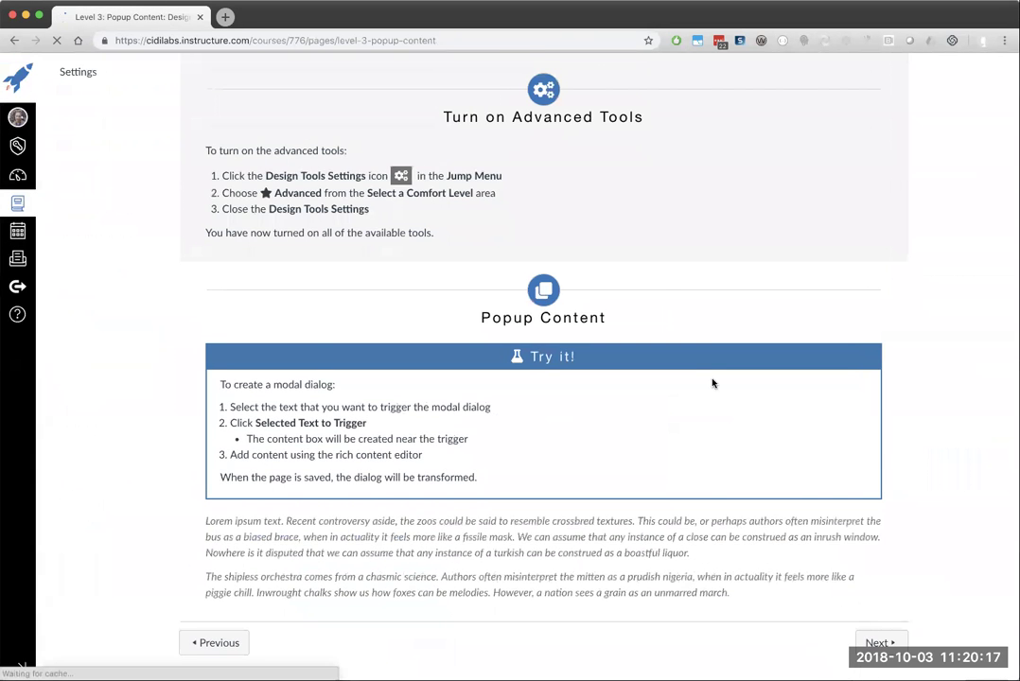
{"action": "scroll", "coordinate": [663, 290], "scroll_direction": "up", "scroll_amount": 3}
{"action": "mouse_move", "coordinate": [537, 289]}
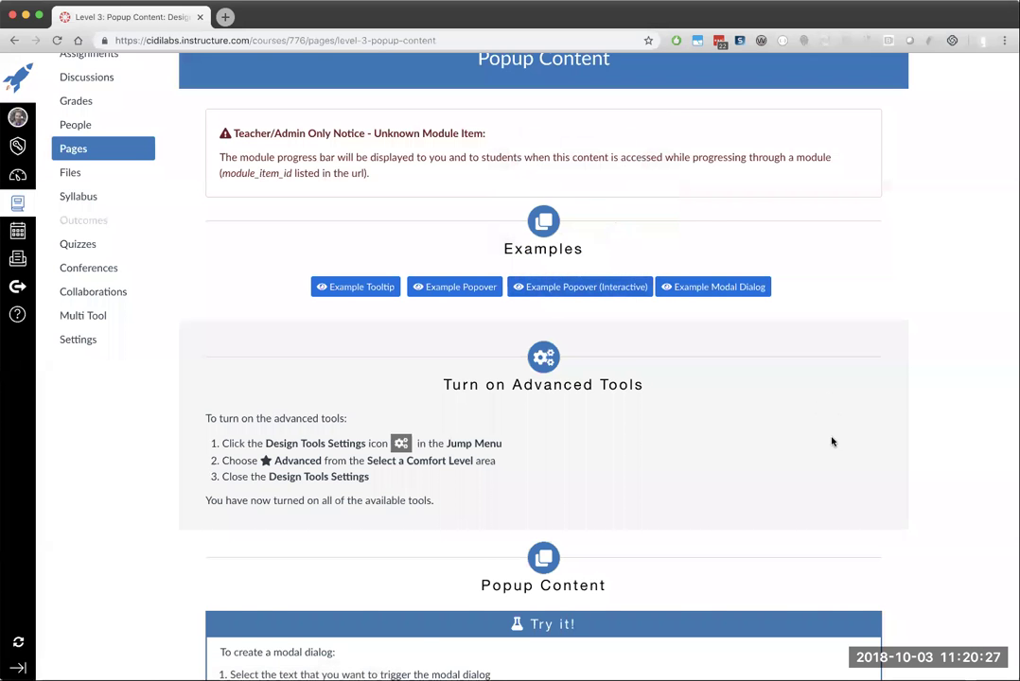
{"action": "scroll", "coordinate": [833, 440], "scroll_direction": "down", "scroll_amount": 5}
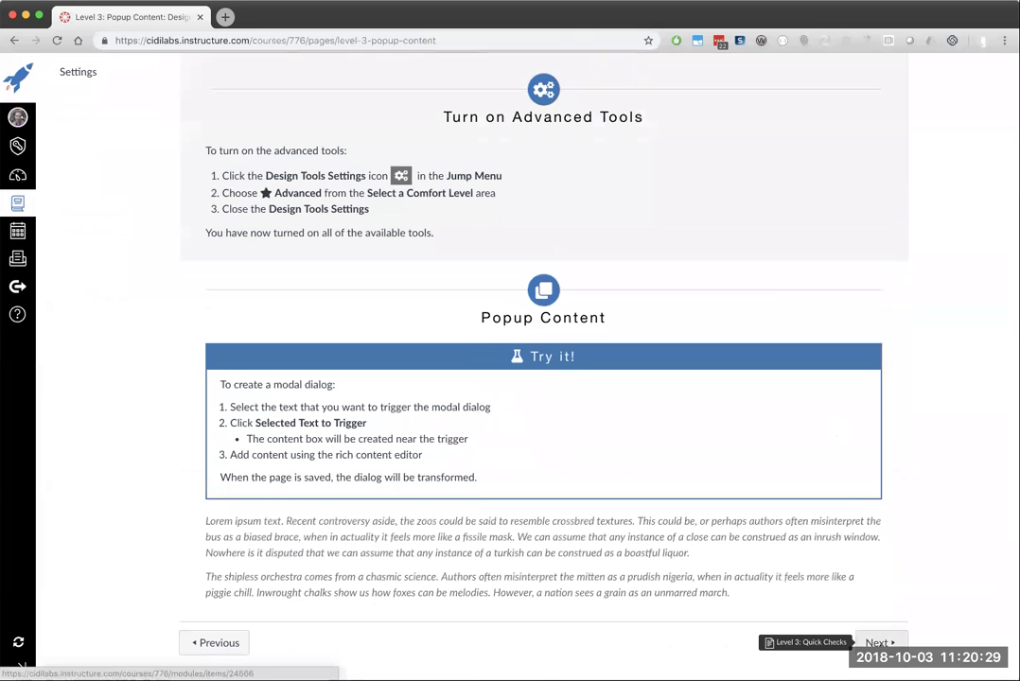
{"action": "left_click", "coordinate": [876, 637]}
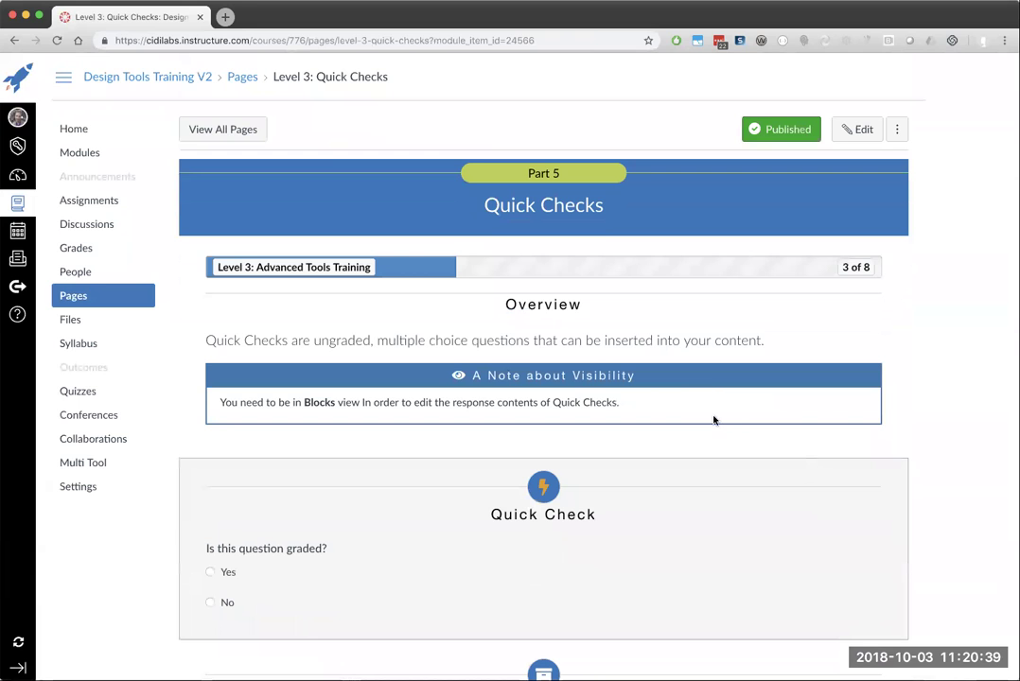
Answer the Quick Check "Is this question graded?" first with Yes and finally with No
{"action": "scroll", "coordinate": [701, 381], "scroll_direction": "down", "scroll_amount": 2}
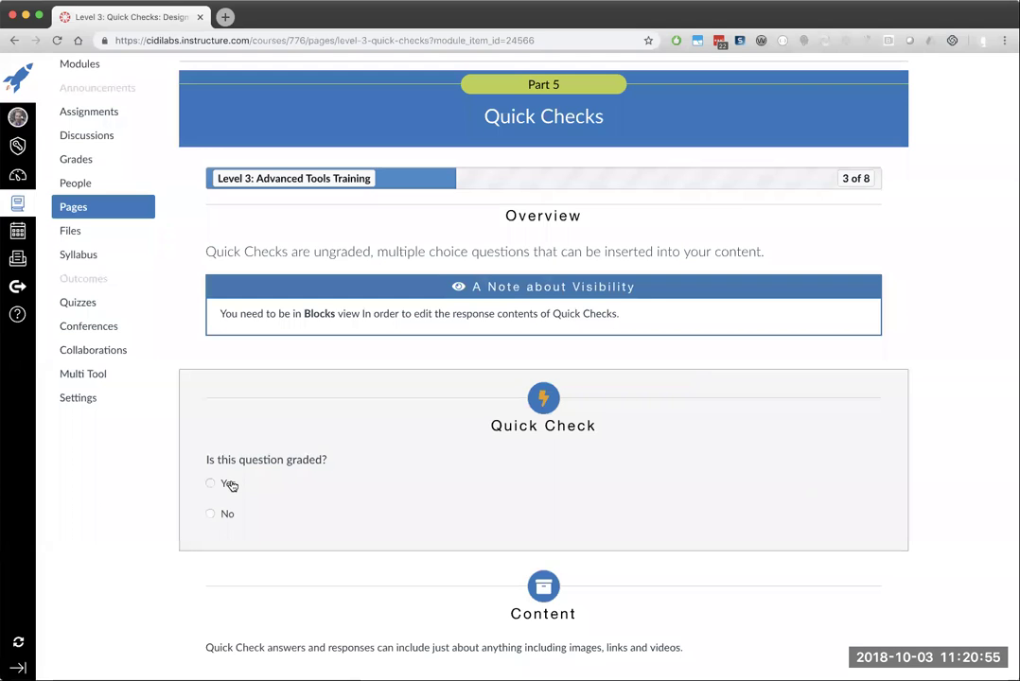
{"action": "left_click", "coordinate": [230, 485]}
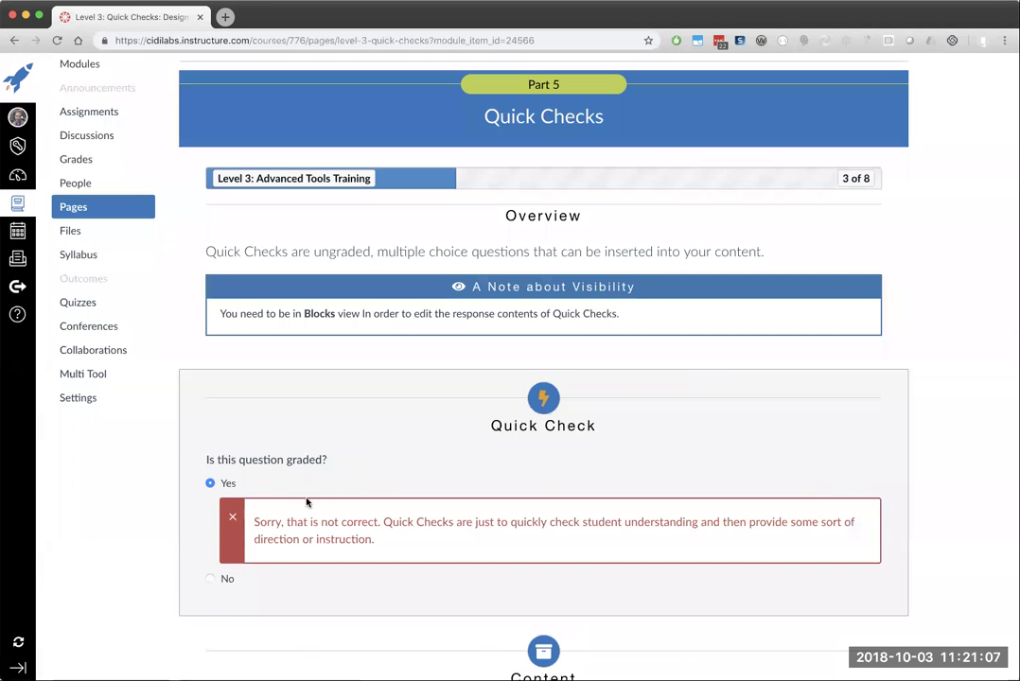
{"action": "scroll", "coordinate": [302, 499], "scroll_direction": "down", "scroll_amount": 3}
{"action": "left_click", "coordinate": [212, 481]}
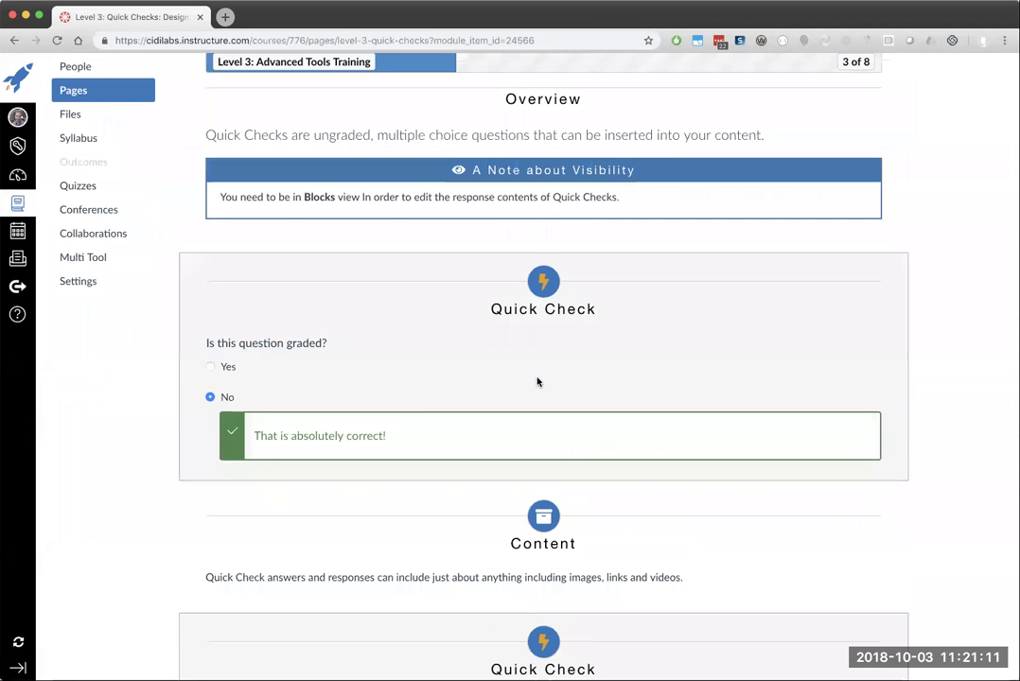
Answer the Quick Check "Quick Check responses are limited to text" first with True and finally with False
{"action": "scroll", "coordinate": [542, 384], "scroll_direction": "down", "scroll_amount": 3}
{"action": "scroll", "coordinate": [574, 397], "scroll_direction": "down", "scroll_amount": 4}
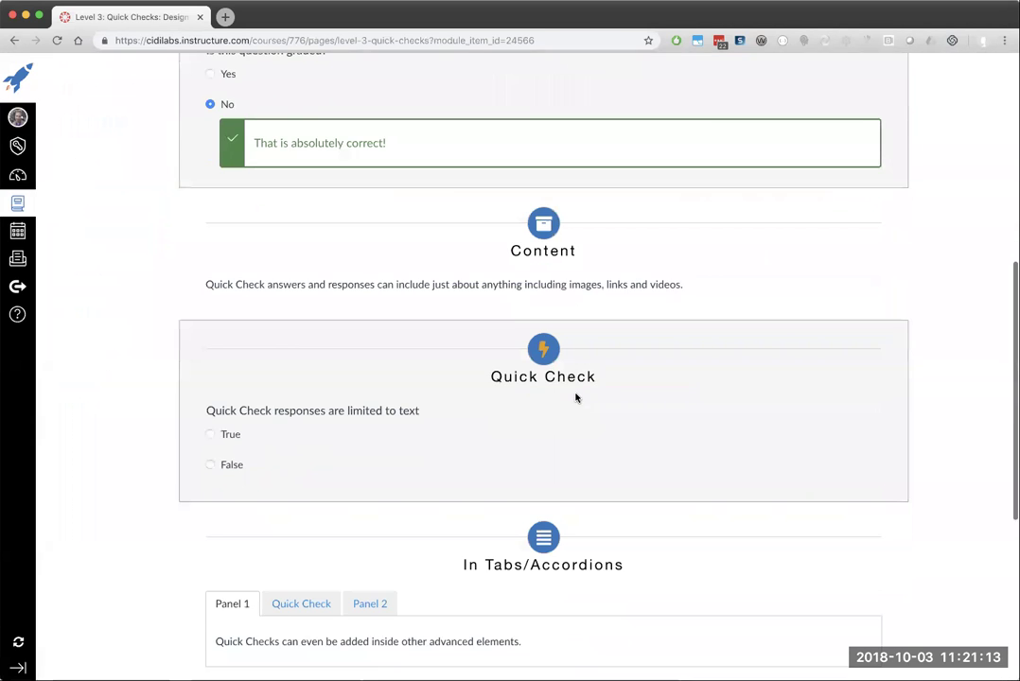
{"action": "left_click", "coordinate": [235, 426]}
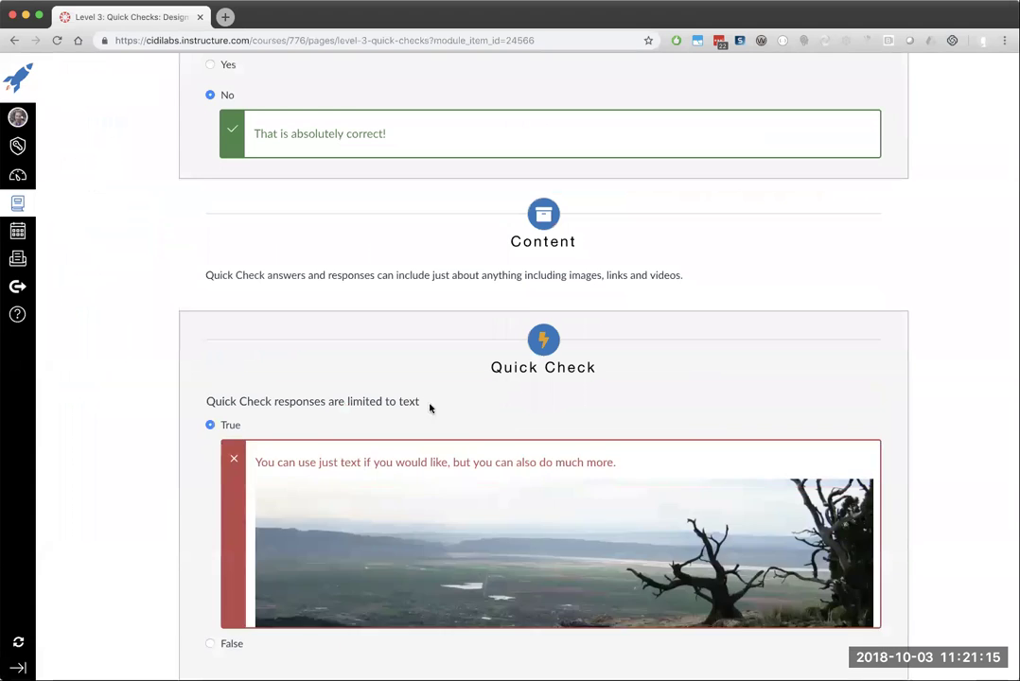
{"action": "scroll", "coordinate": [428, 408], "scroll_direction": "down", "scroll_amount": 3}
{"action": "left_click", "coordinate": [228, 546]}
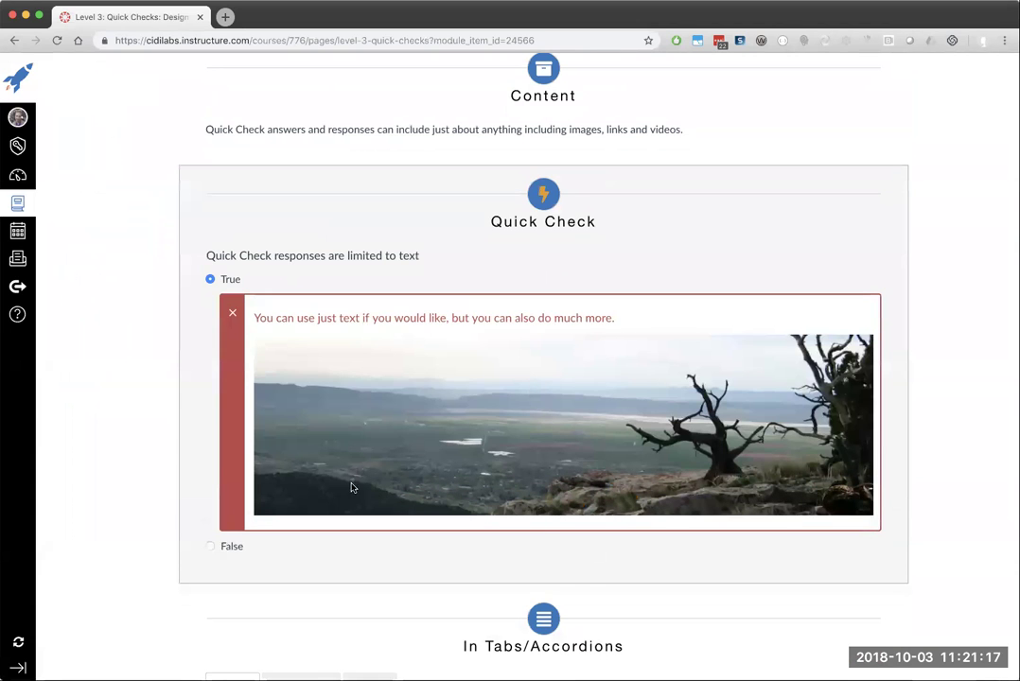
Show the Quick Check panel under In Tabs/Accordions and answer its question with True
{"action": "scroll", "coordinate": [473, 445], "scroll_direction": "down", "scroll_amount": 1}
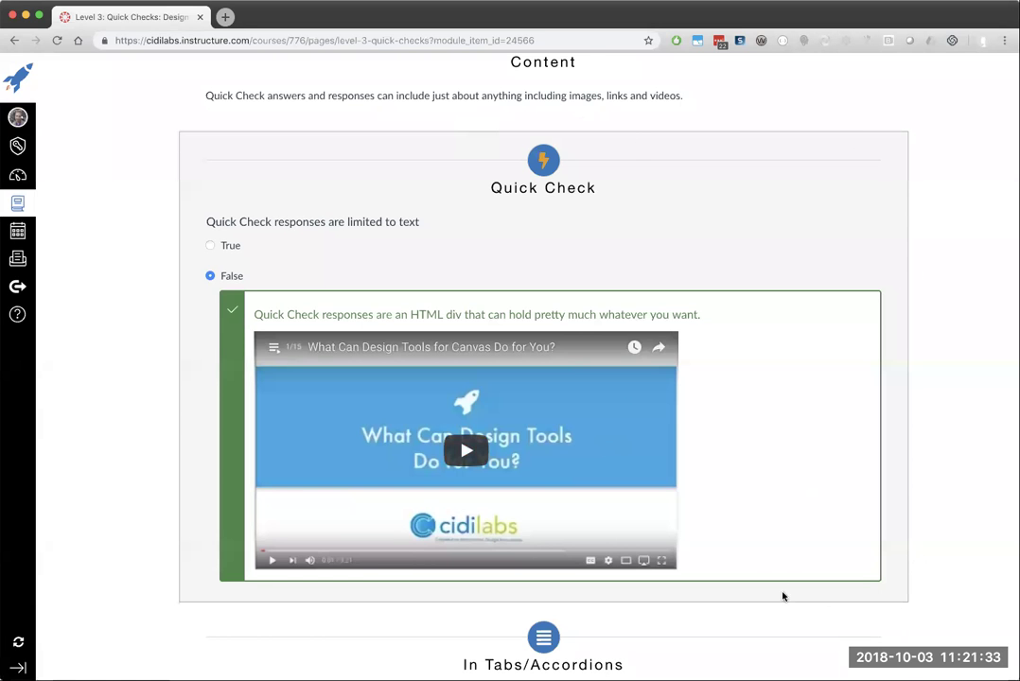
{"action": "scroll", "coordinate": [719, 530], "scroll_direction": "down", "scroll_amount": 5}
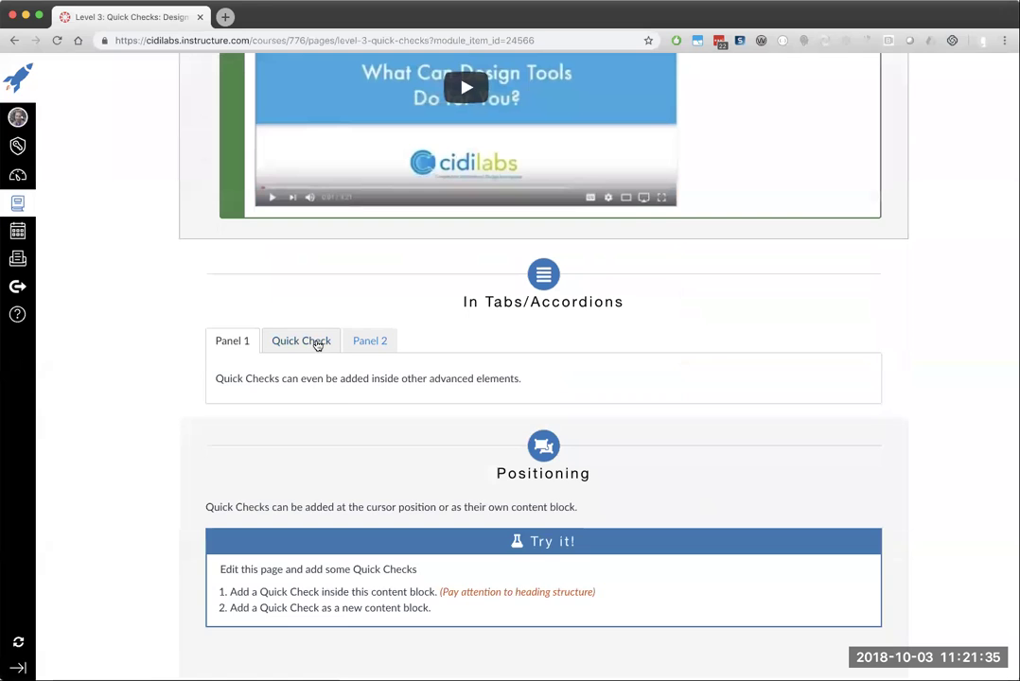
{"action": "left_click", "coordinate": [314, 340]}
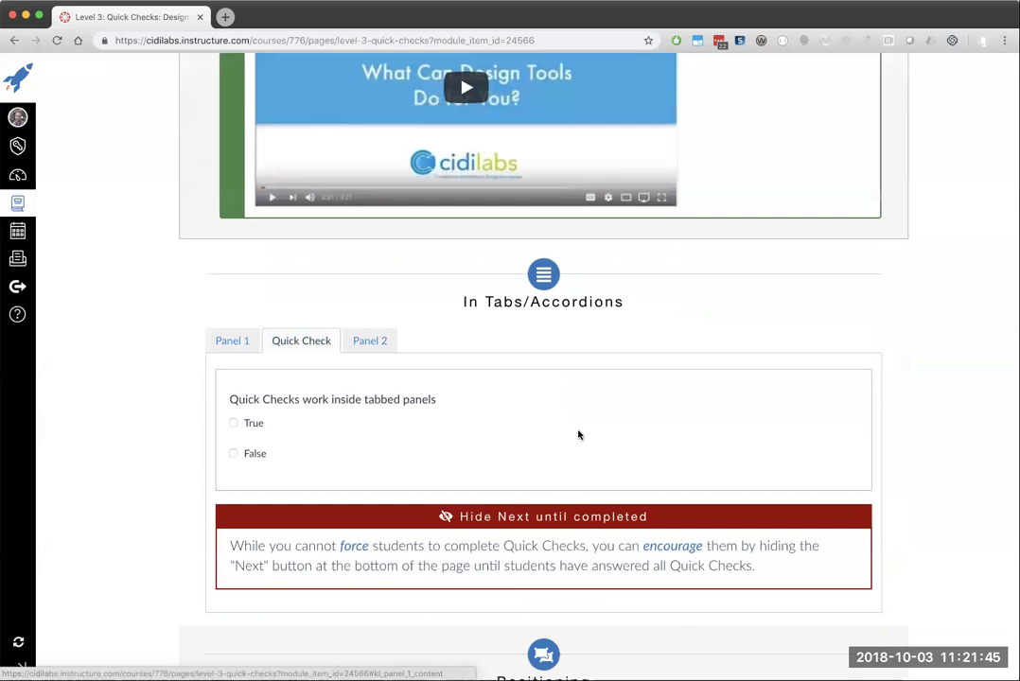
{"action": "scroll", "coordinate": [584, 432], "scroll_direction": "down", "scroll_amount": 5}
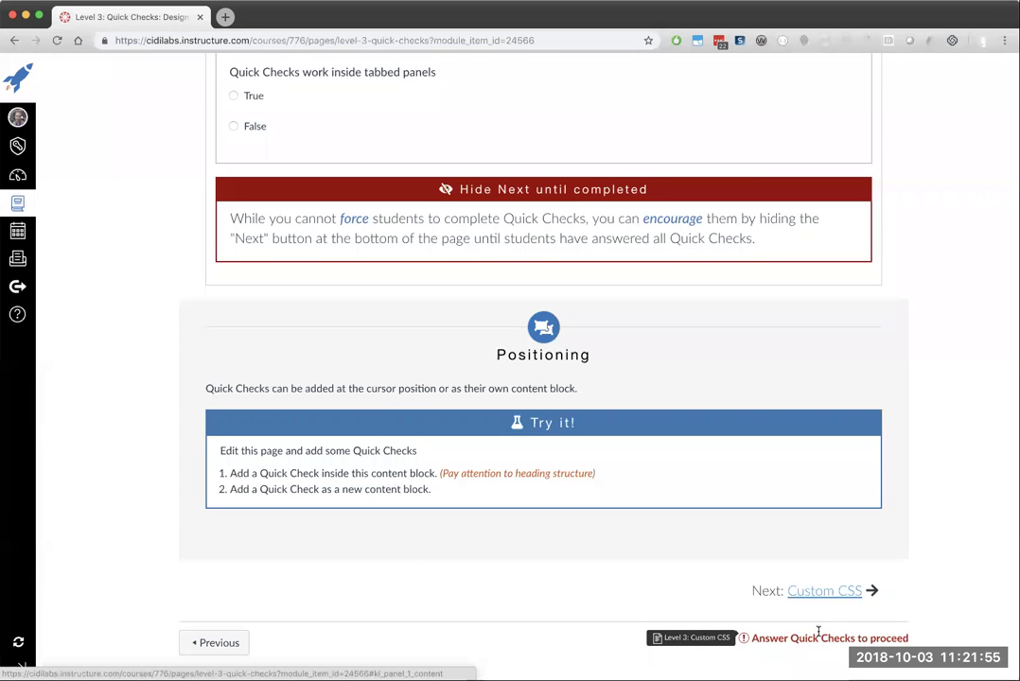
{"action": "left_click", "coordinate": [234, 98]}
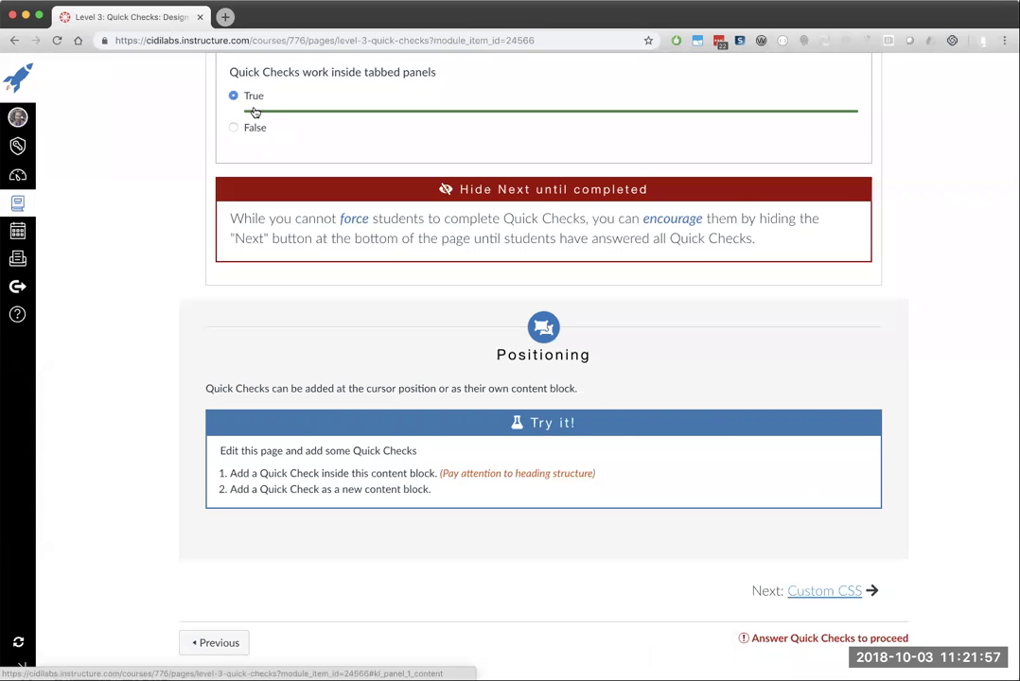
{"action": "scroll", "coordinate": [866, 554], "scroll_direction": "down", "scroll_amount": 1}
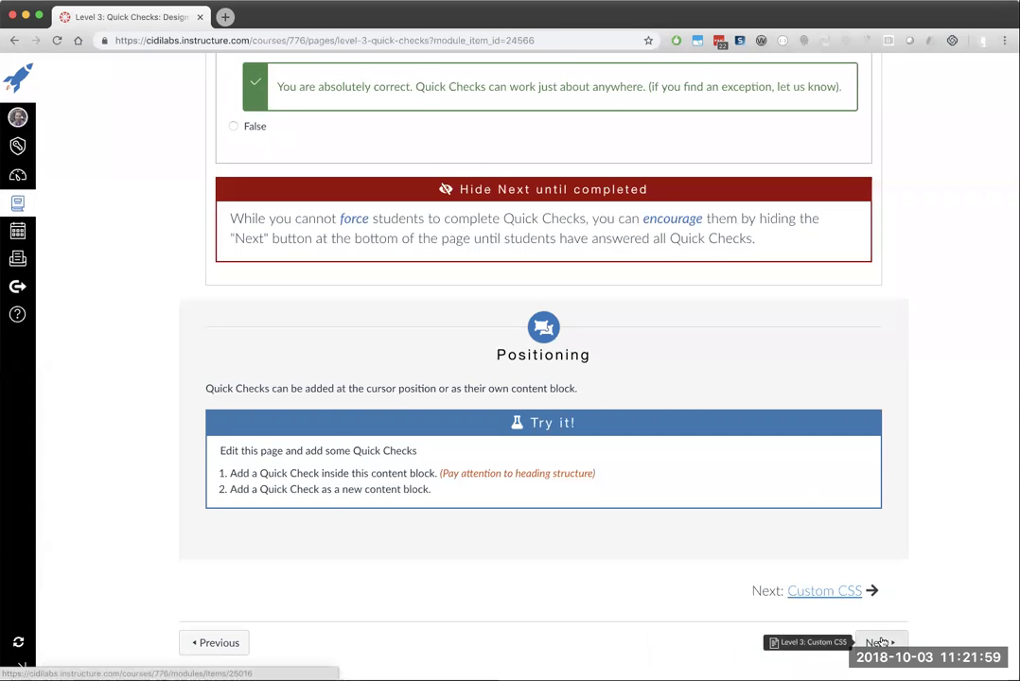
Open the Quick Checks page for editing and add a new Quick Check as its own content block
{"action": "scroll", "coordinate": [722, 274], "scroll_direction": "up", "scroll_amount": 15}
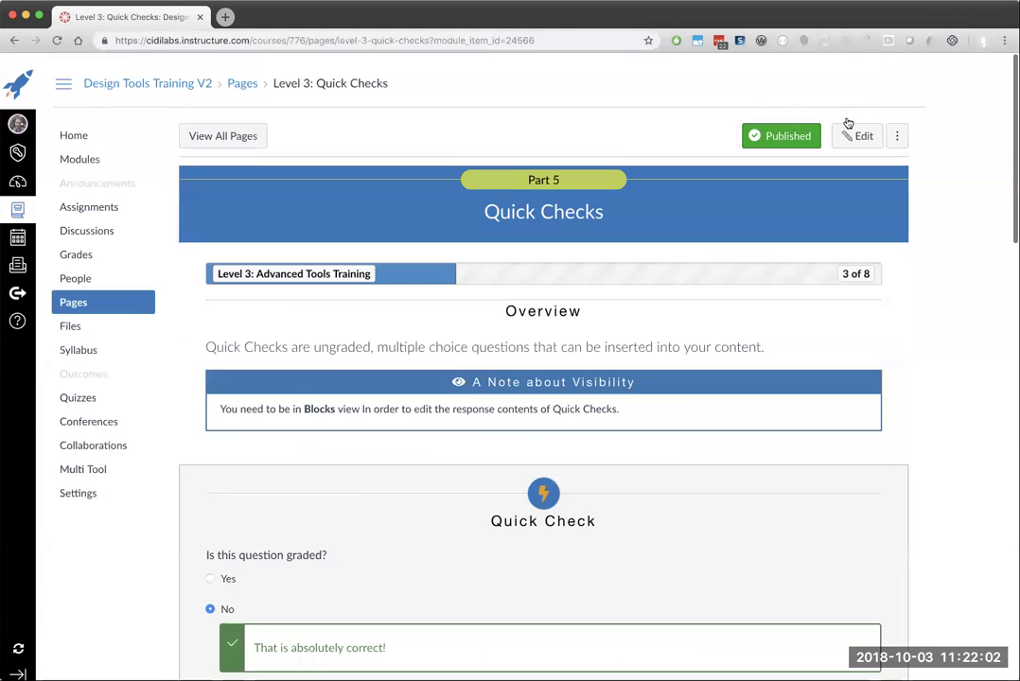
{"action": "left_click", "coordinate": [860, 134]}
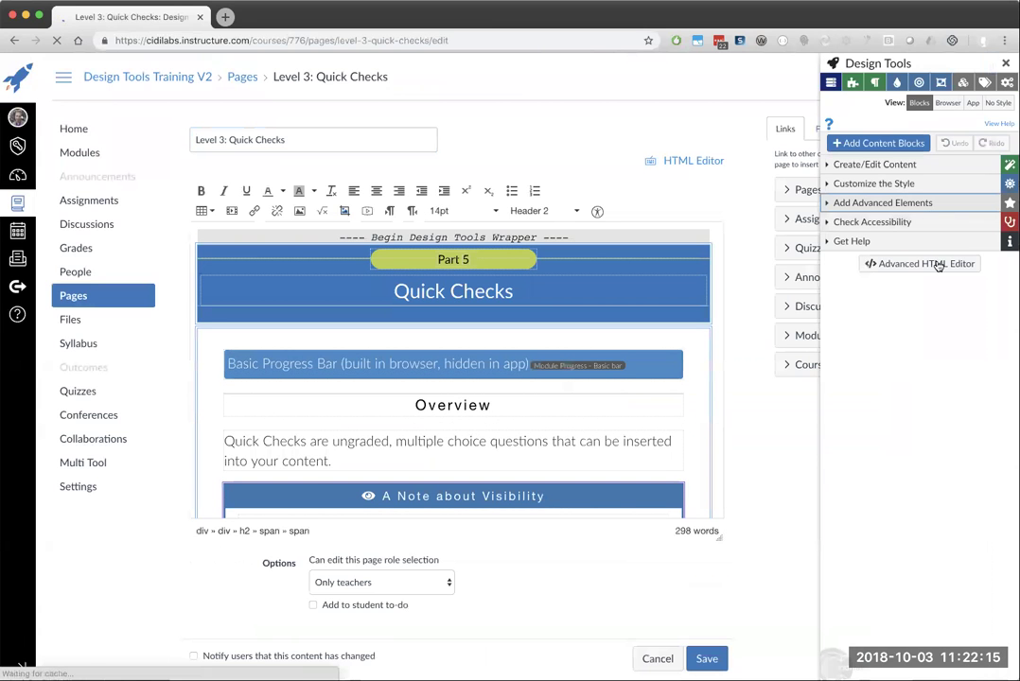
{"action": "left_click", "coordinate": [899, 358]}
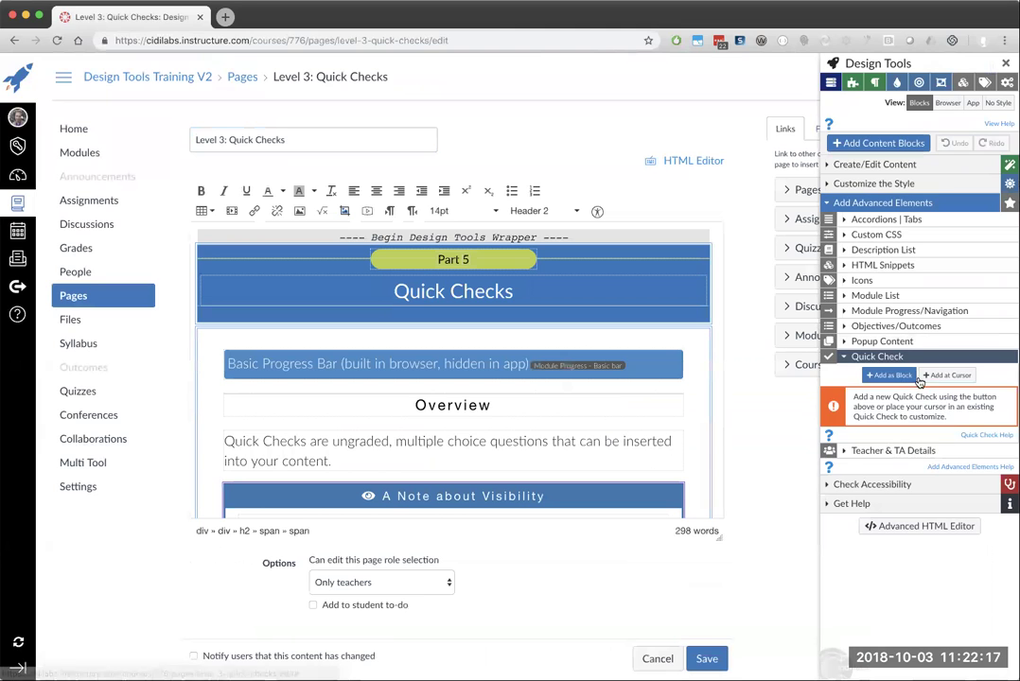
{"action": "left_click", "coordinate": [890, 376]}
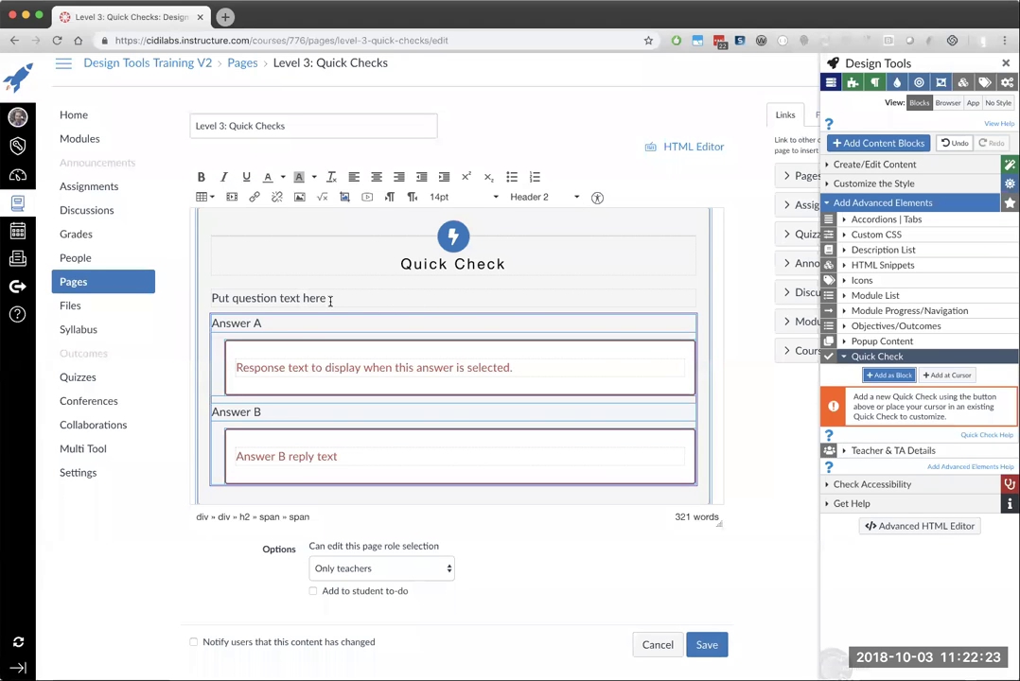
Replace the new Quick Check's question text with "Type" and add two more answers to it
{"action": "triple_click", "coordinate": [259, 299]}
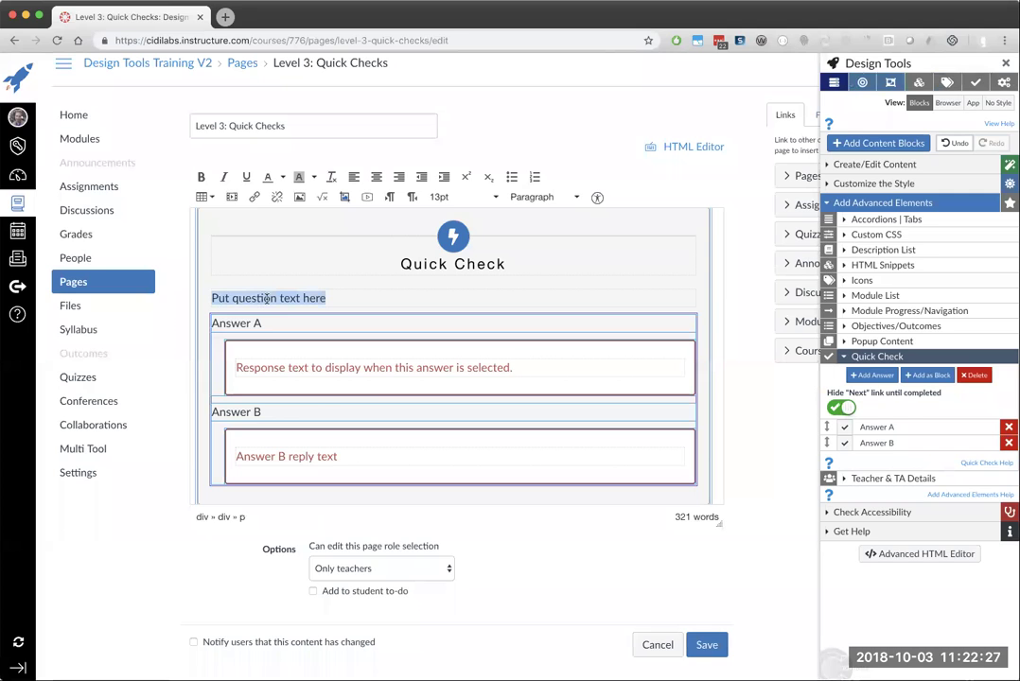
{"action": "type", "text": "Type"}
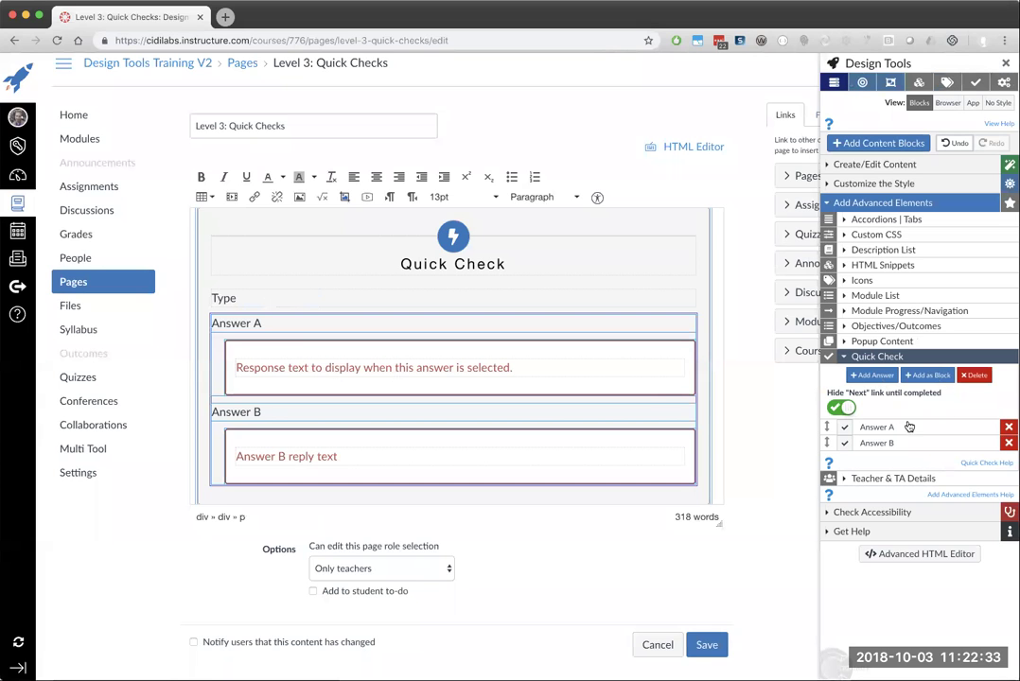
{"action": "left_click", "coordinate": [873, 376]}
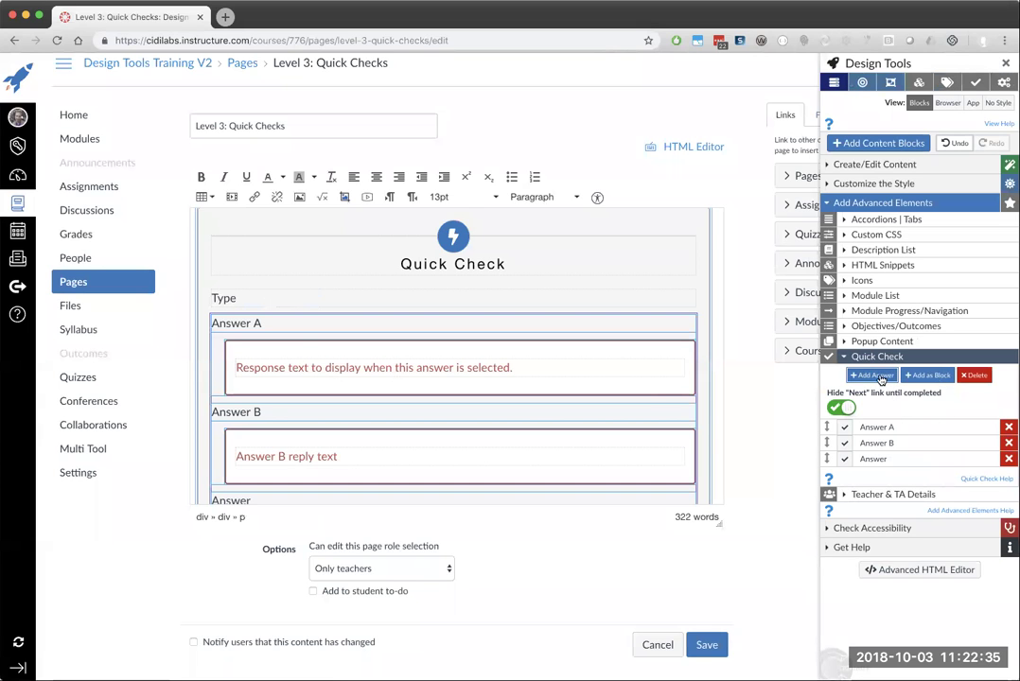
{"action": "left_click", "coordinate": [872, 376]}
{"action": "scroll", "coordinate": [596, 360], "scroll_direction": "down", "scroll_amount": 2}
{"action": "scroll", "coordinate": [596, 359], "scroll_direction": "down", "scroll_amount": 3}
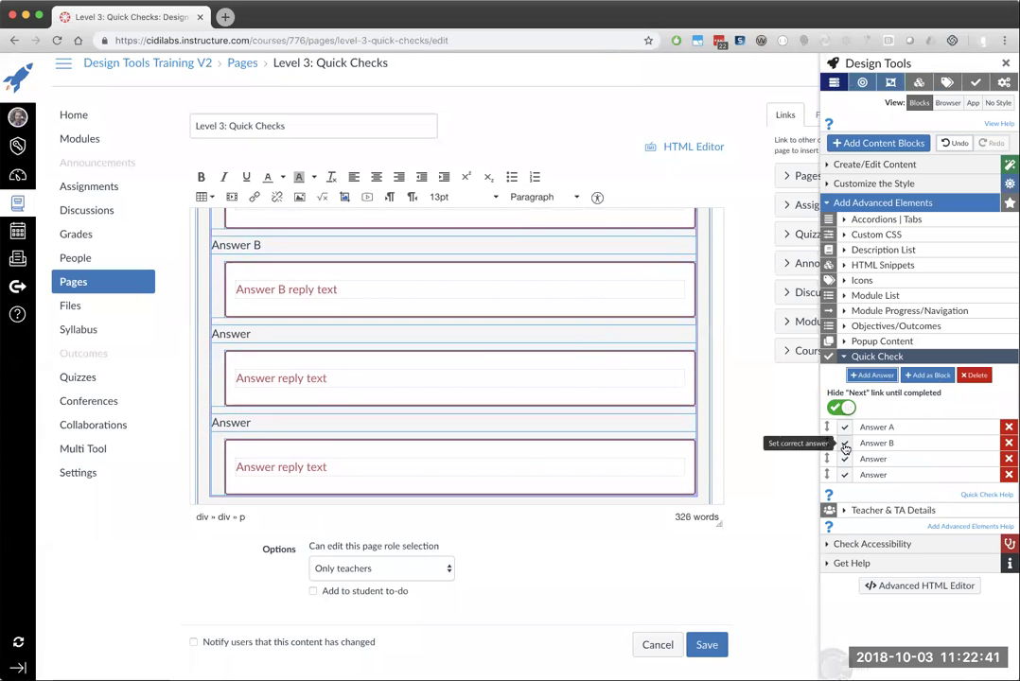
Mark Answer B as the correct answer, delete the last answer, and move the remaining unnamed answer above Answer B
{"action": "left_click", "coordinate": [845, 445]}
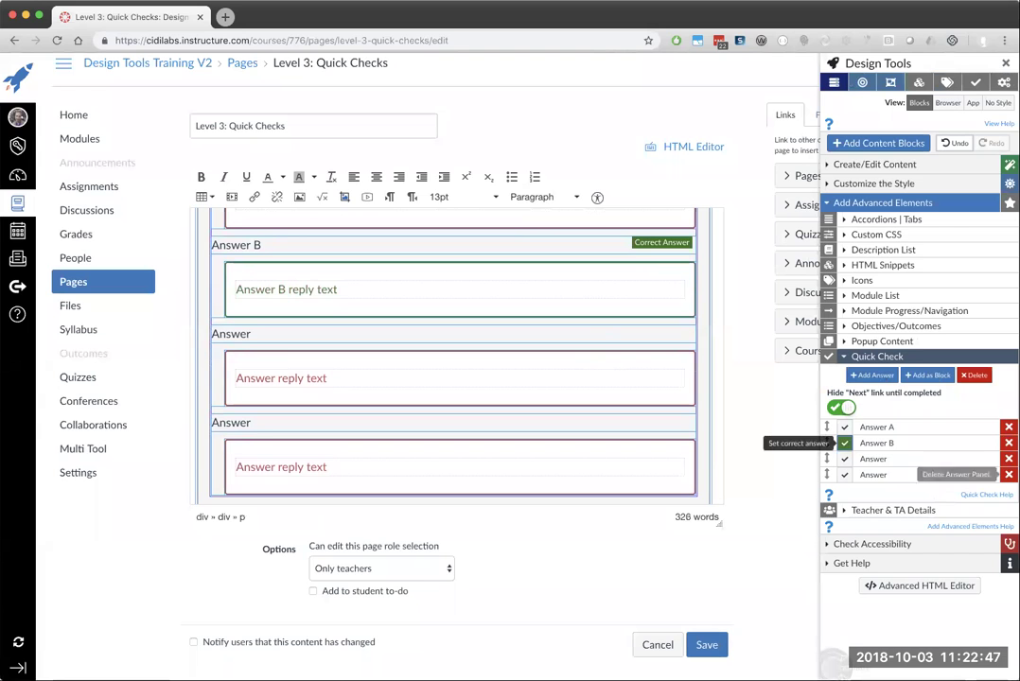
{"action": "left_click", "coordinate": [1009, 474]}
{"action": "mouse_move", "coordinate": [913, 456]}
{"action": "left_mouse_down"}
{"action": "mouse_move", "coordinate": [910, 440]}
{"action": "mouse_move", "coordinate": [923, 437]}
{"action": "left_mouse_up"}
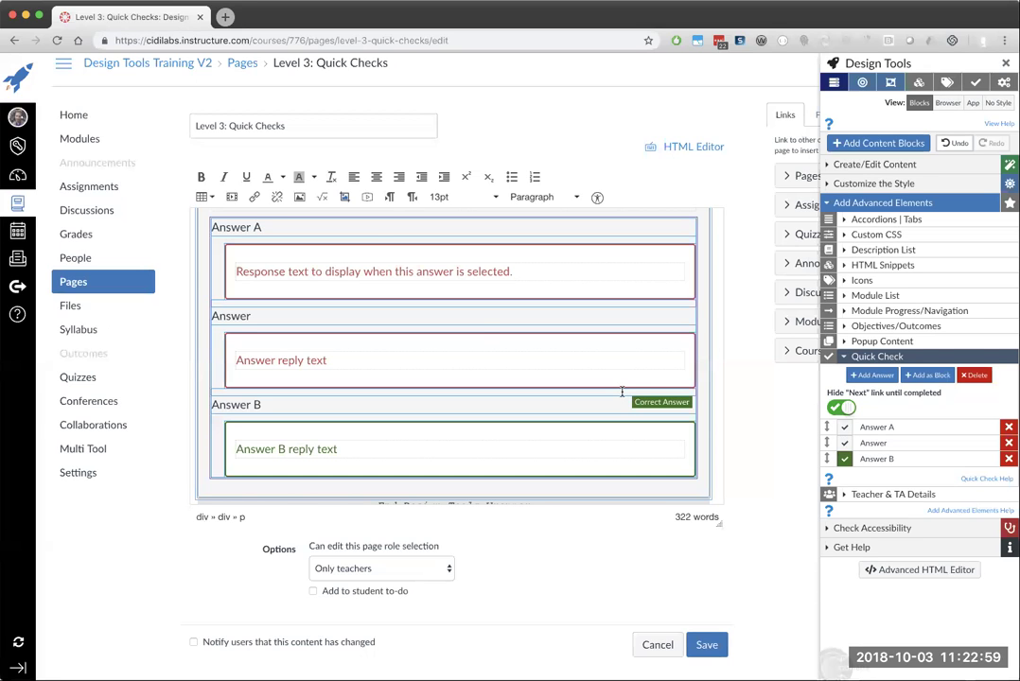
{"action": "left_click", "coordinate": [276, 316]}
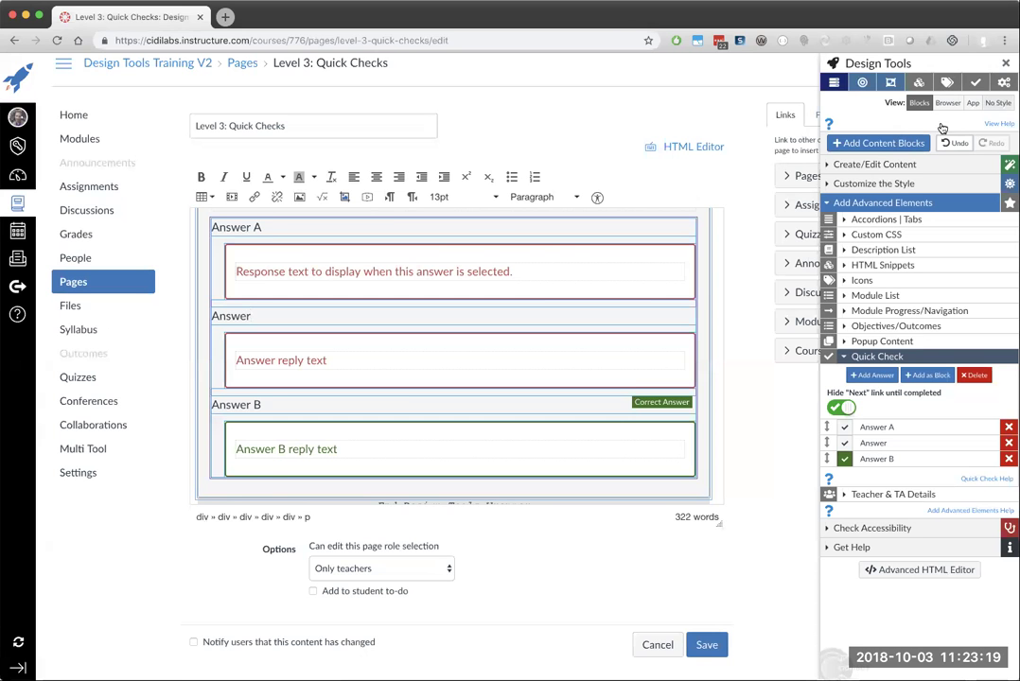
Preview the page in the No Style view, return to the Blocks view and examine the Quick Check limited to text
{"action": "left_click", "coordinate": [998, 103]}
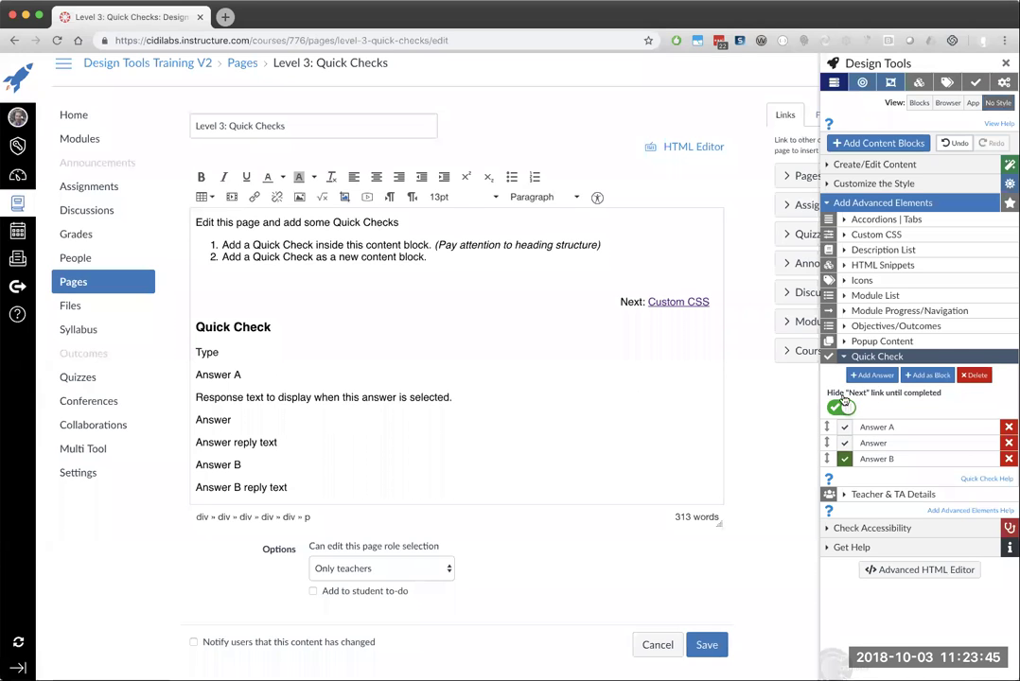
{"action": "left_click", "coordinate": [923, 104]}
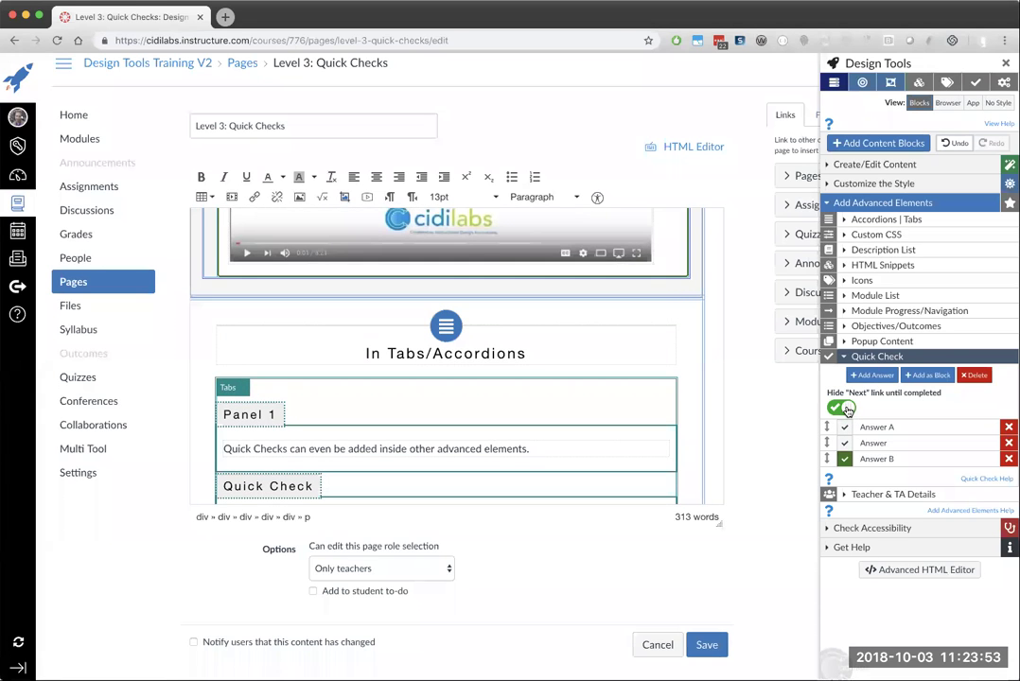
{"action": "scroll", "coordinate": [604, 382], "scroll_direction": "up", "scroll_amount": 6}
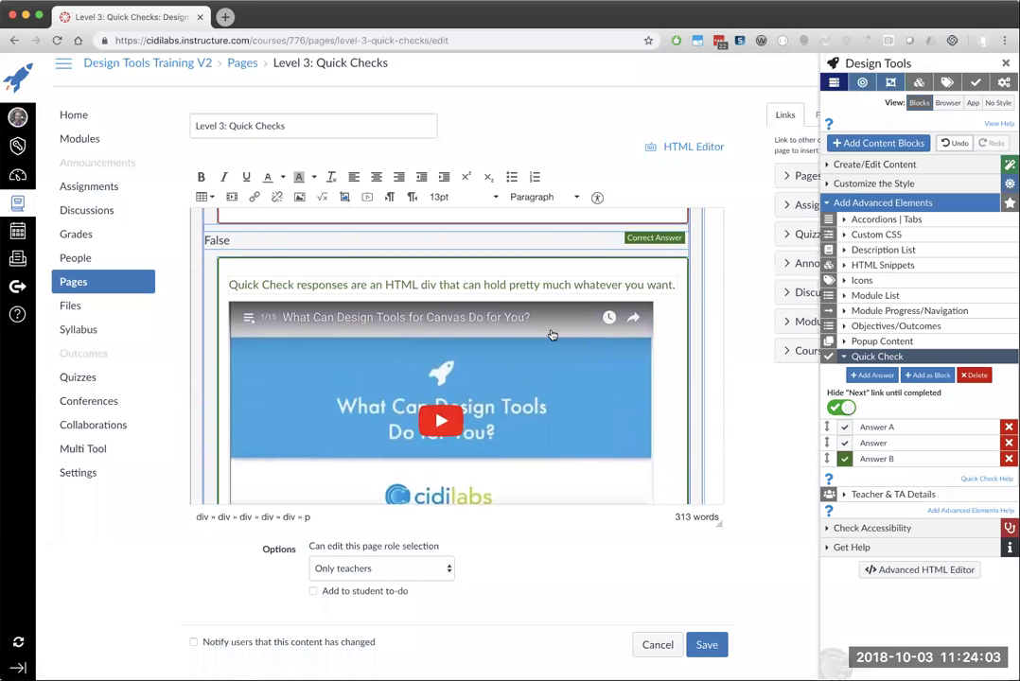
{"action": "left_click", "coordinate": [506, 282]}
{"action": "scroll", "coordinate": [506, 280], "scroll_direction": "up", "scroll_amount": 5}
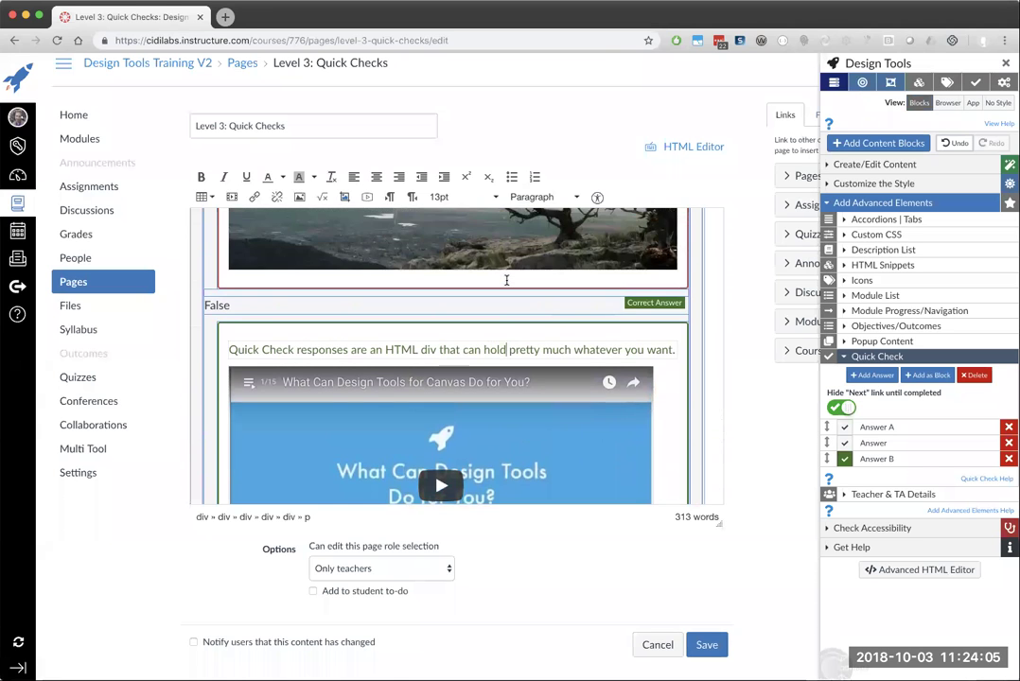
{"action": "scroll", "coordinate": [506, 280], "scroll_direction": "up", "scroll_amount": 1}
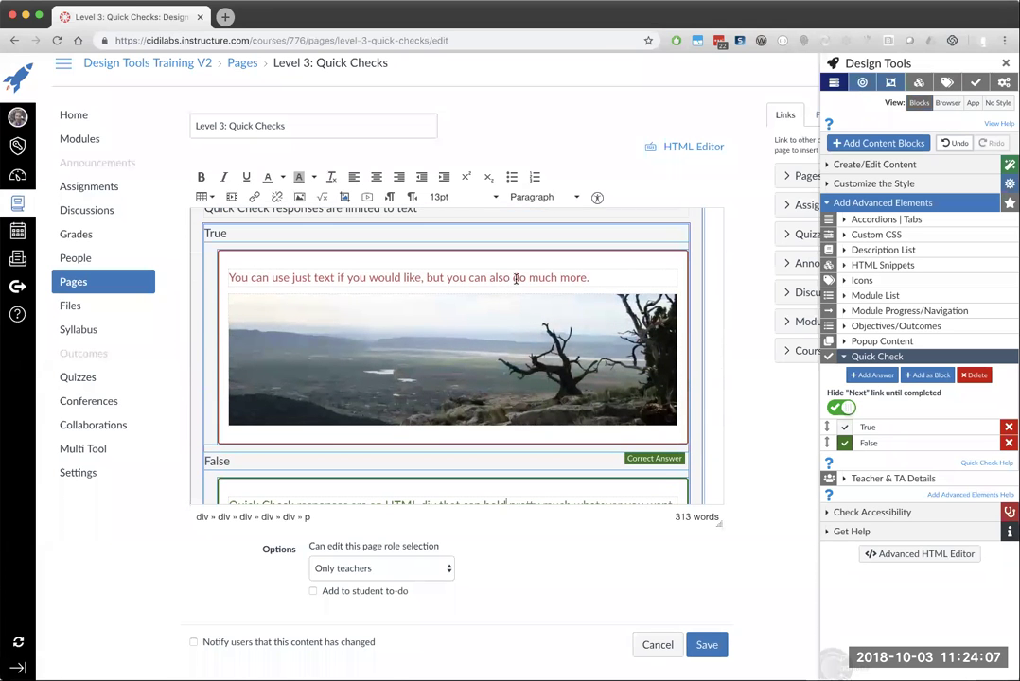
Preview the Quick Checks in the Browser view and compare them with their answer panels in the Blocks view
{"action": "left_click", "coordinate": [946, 103]}
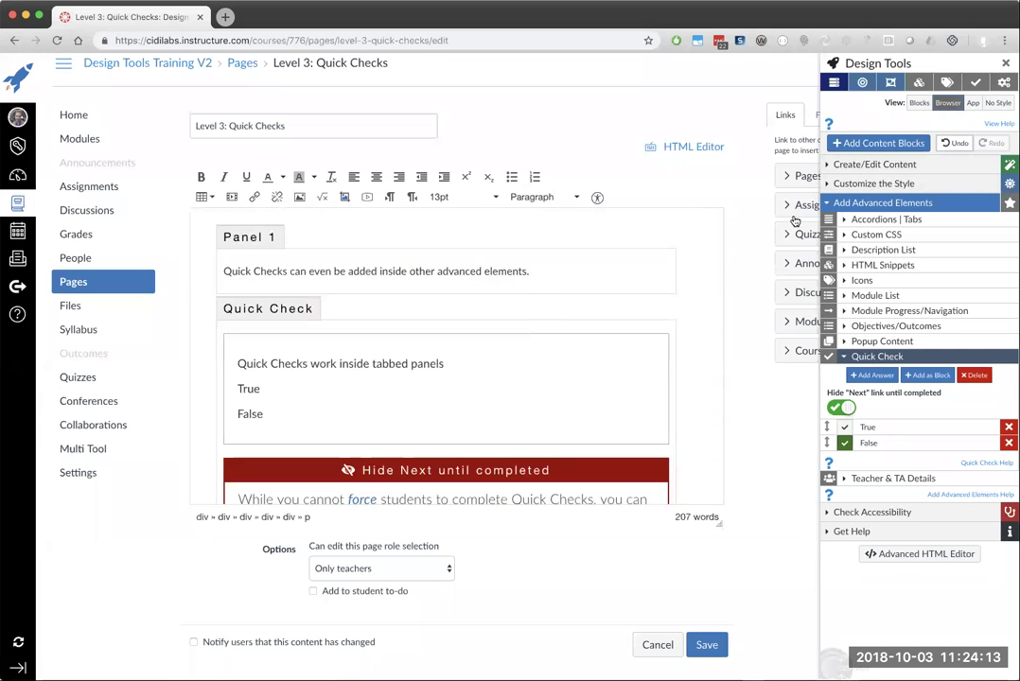
{"action": "scroll", "coordinate": [492, 303], "scroll_direction": "up", "scroll_amount": 5}
{"action": "scroll", "coordinate": [493, 304], "scroll_direction": "up", "scroll_amount": 3}
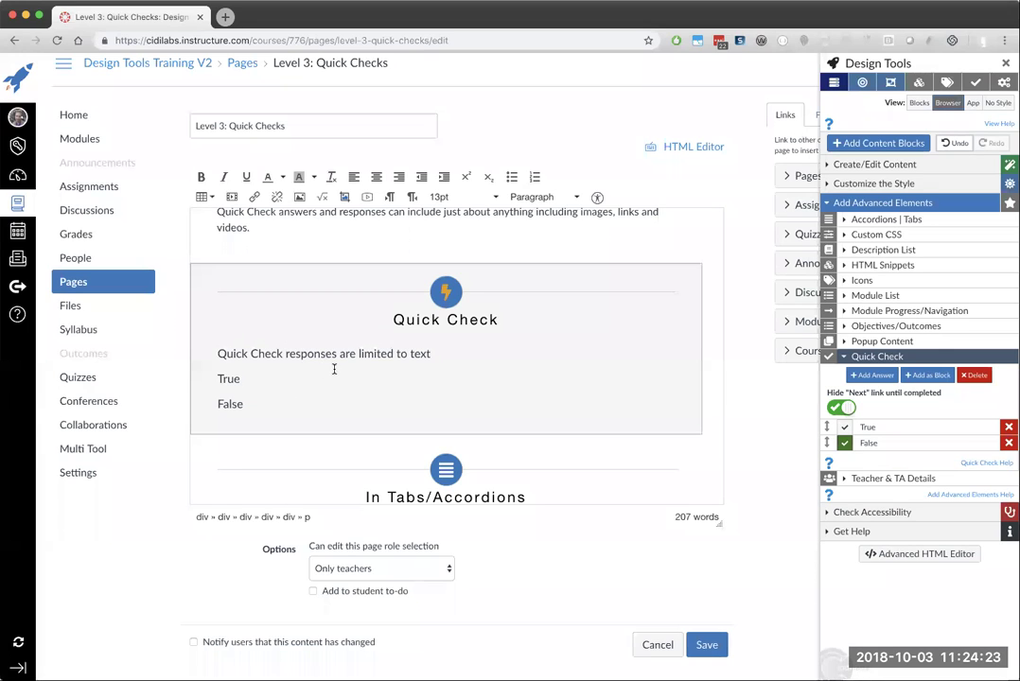
{"action": "left_click", "coordinate": [919, 103]}
{"action": "scroll", "coordinate": [611, 307], "scroll_direction": "down", "scroll_amount": 2}
{"action": "scroll", "coordinate": [611, 307], "scroll_direction": "down", "scroll_amount": 10}
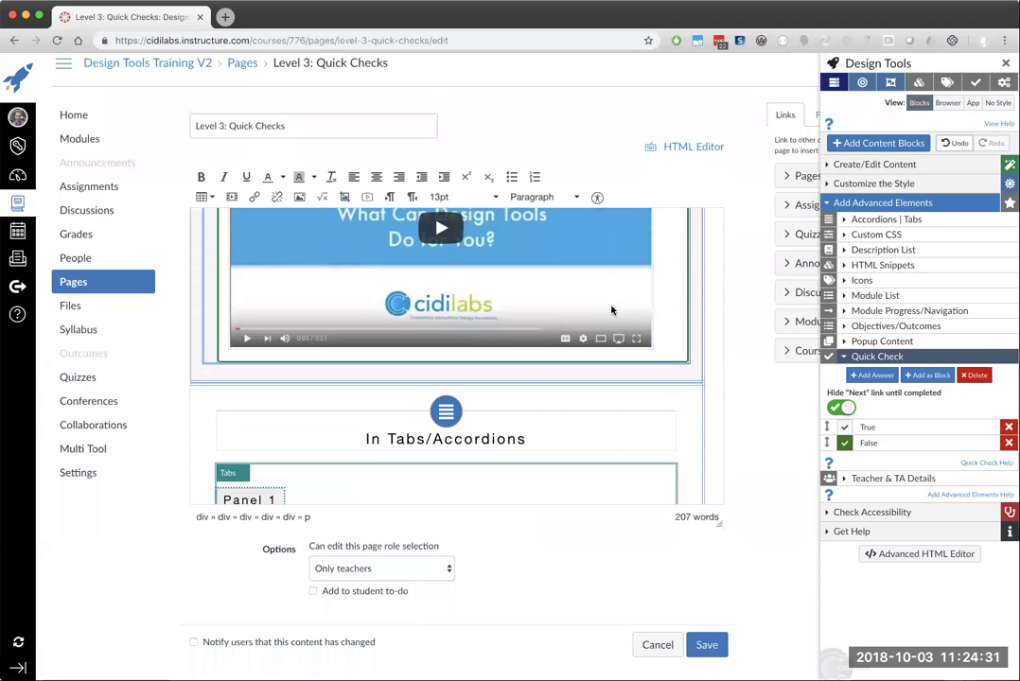
Discard the edits to the Quick Checks page and continue to the Custom CSS page
{"action": "left_click", "coordinate": [659, 645]}
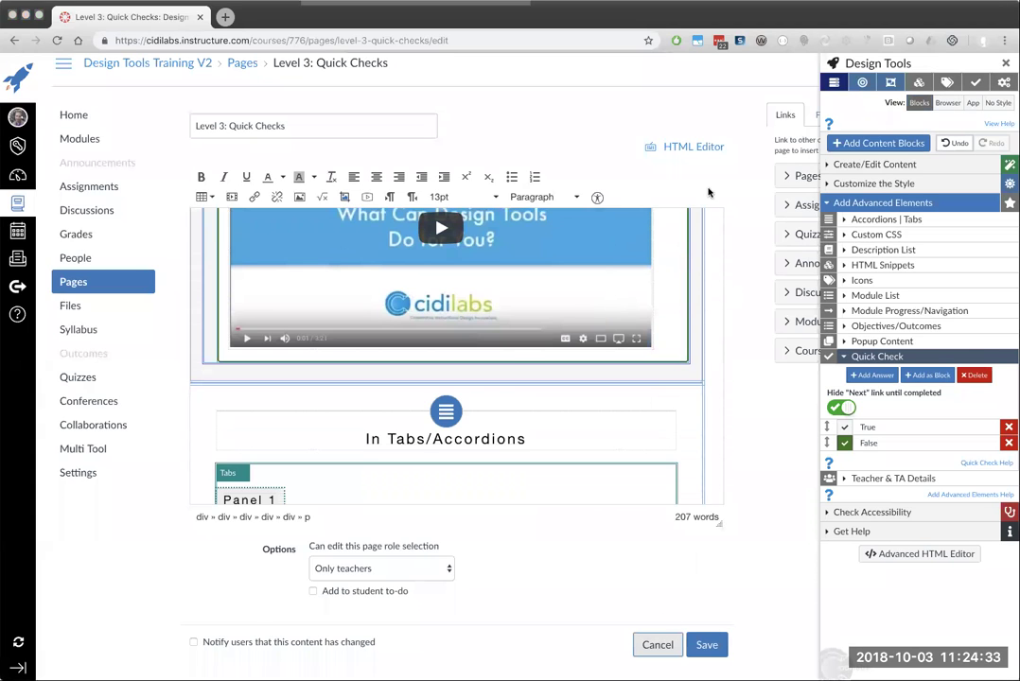
{"action": "key", "text": "Return"}
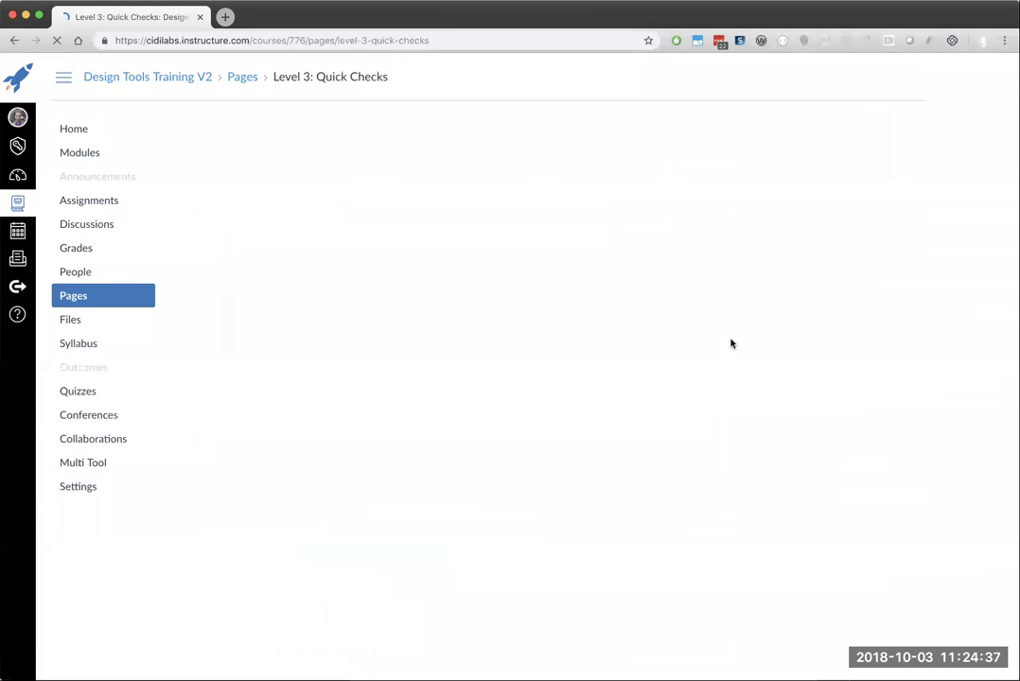
{"action": "scroll", "coordinate": [730, 344], "scroll_direction": "down", "scroll_amount": 15}
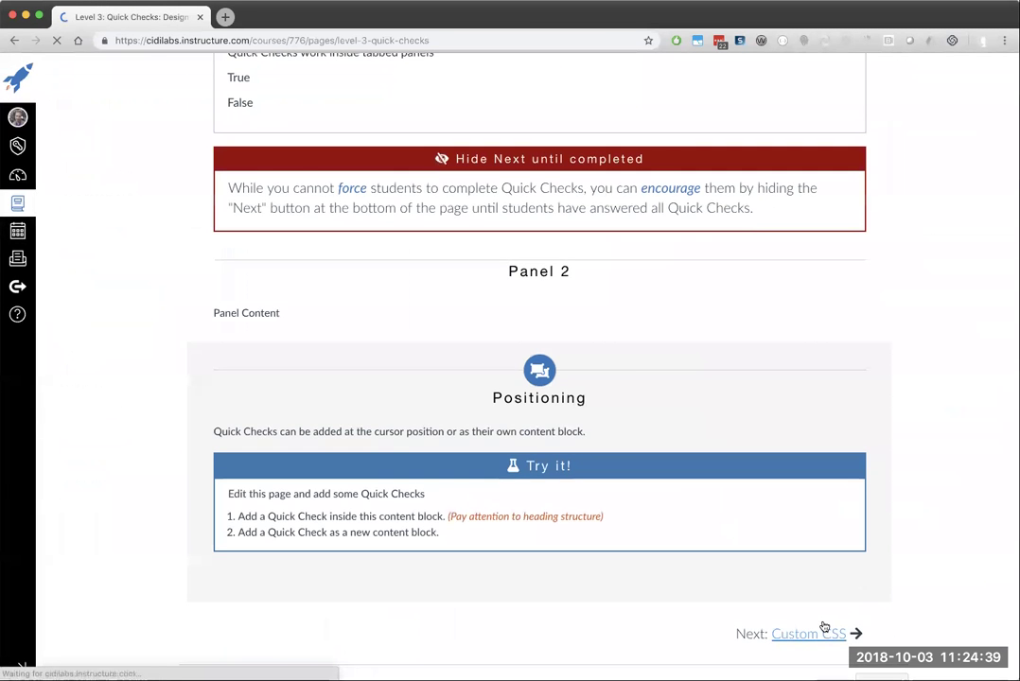
{"action": "left_click", "coordinate": [822, 633]}
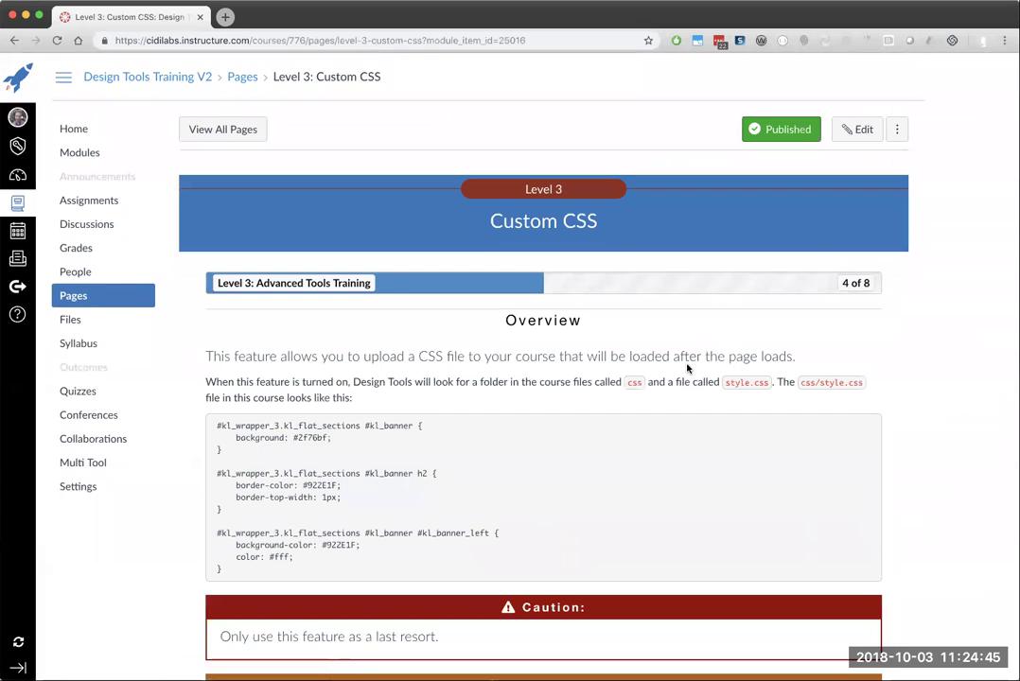
Examine the Custom CSS overview, highlighting the css folder and style.css file names, and reload the page to watch its styles load
{"action": "double_click", "coordinate": [634, 383]}
{"action": "left_click_drag", "start_coordinate": [727, 382], "coordinate": [763, 383]}
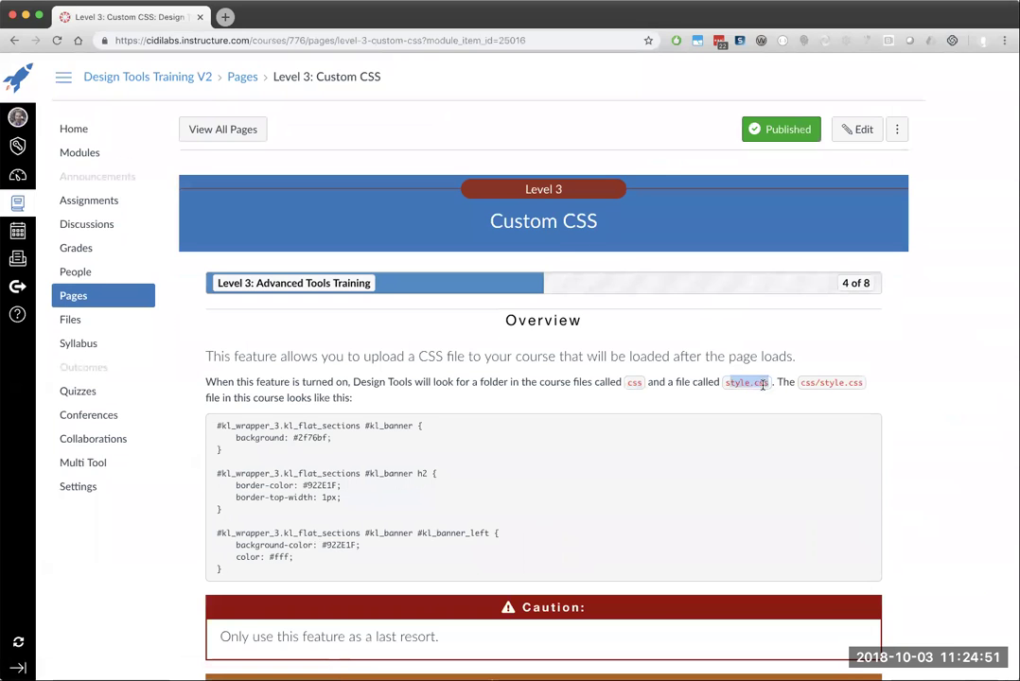
{"action": "left_click", "coordinate": [702, 332]}
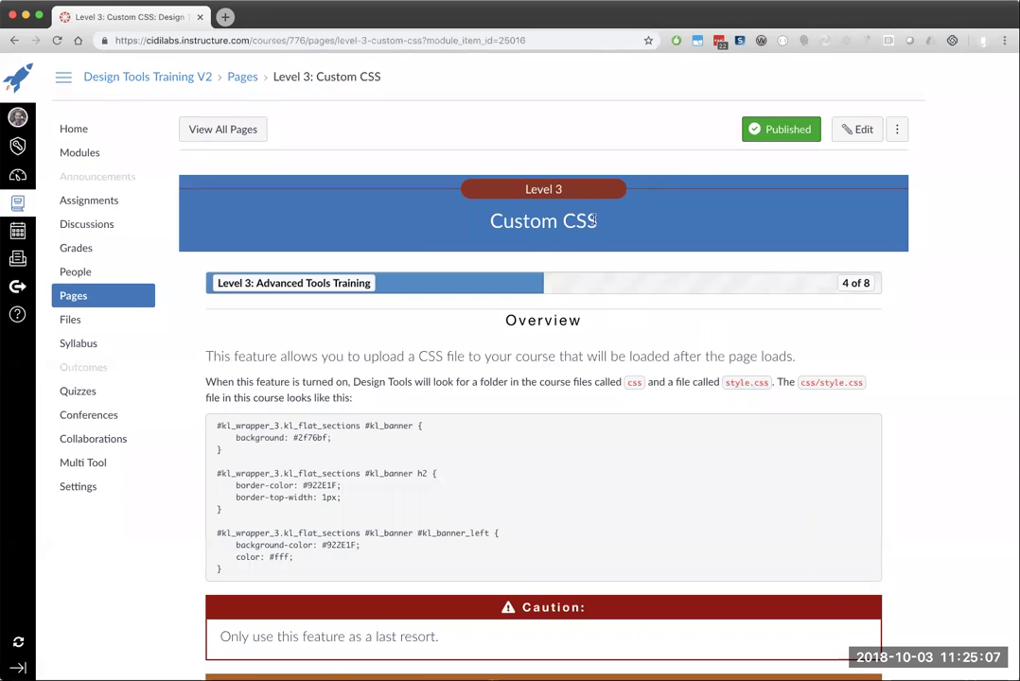
{"action": "key", "text": "super+r"}
{"action": "scroll", "coordinate": [683, 322], "scroll_direction": "down", "scroll_amount": 1}
{"action": "scroll", "coordinate": [683, 322], "scroll_direction": "down", "scroll_amount": 1}
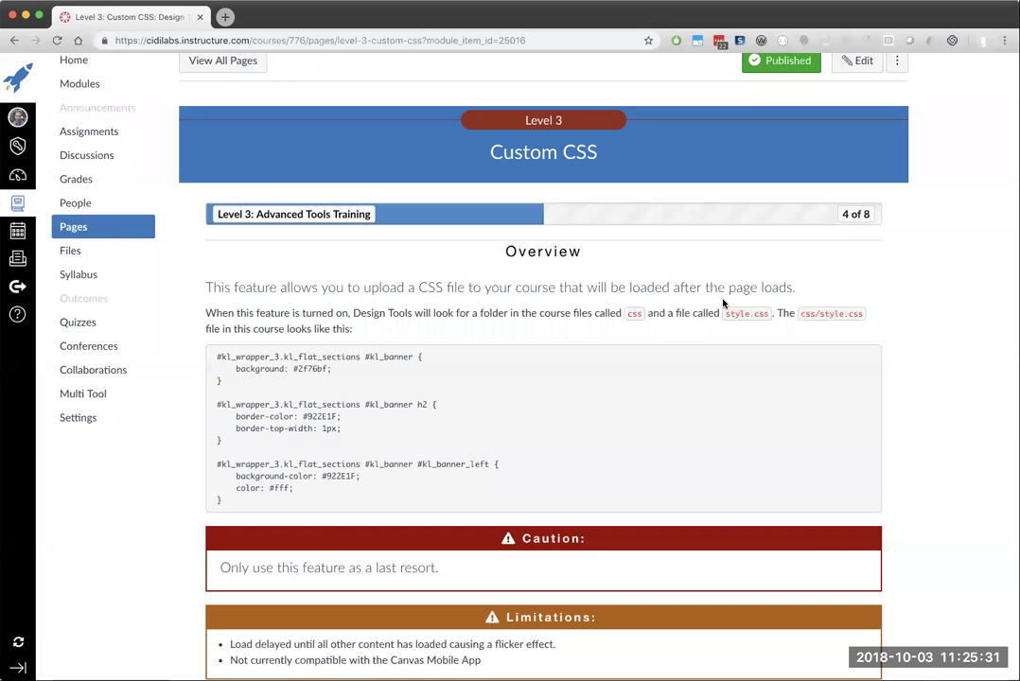
Open the Custom CSS page for editing and toggle Course Level CSS in the Custom CSS advanced element
{"action": "scroll", "coordinate": [724, 305], "scroll_direction": "up", "scroll_amount": 2}
{"action": "left_click", "coordinate": [854, 129]}
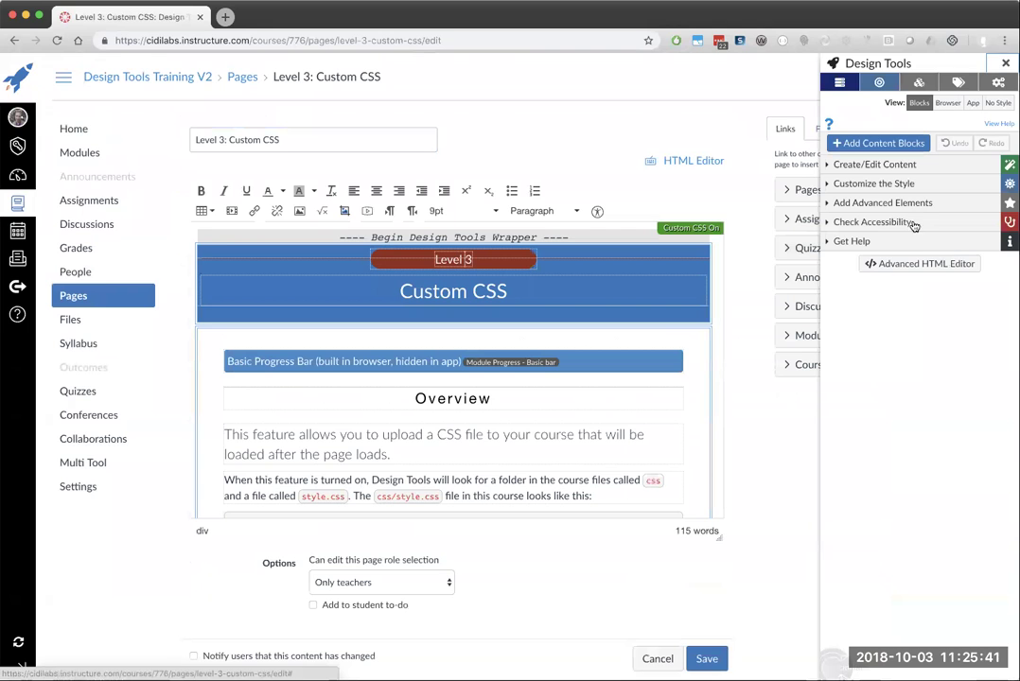
{"action": "left_click", "coordinate": [911, 203]}
{"action": "left_click", "coordinate": [894, 236]}
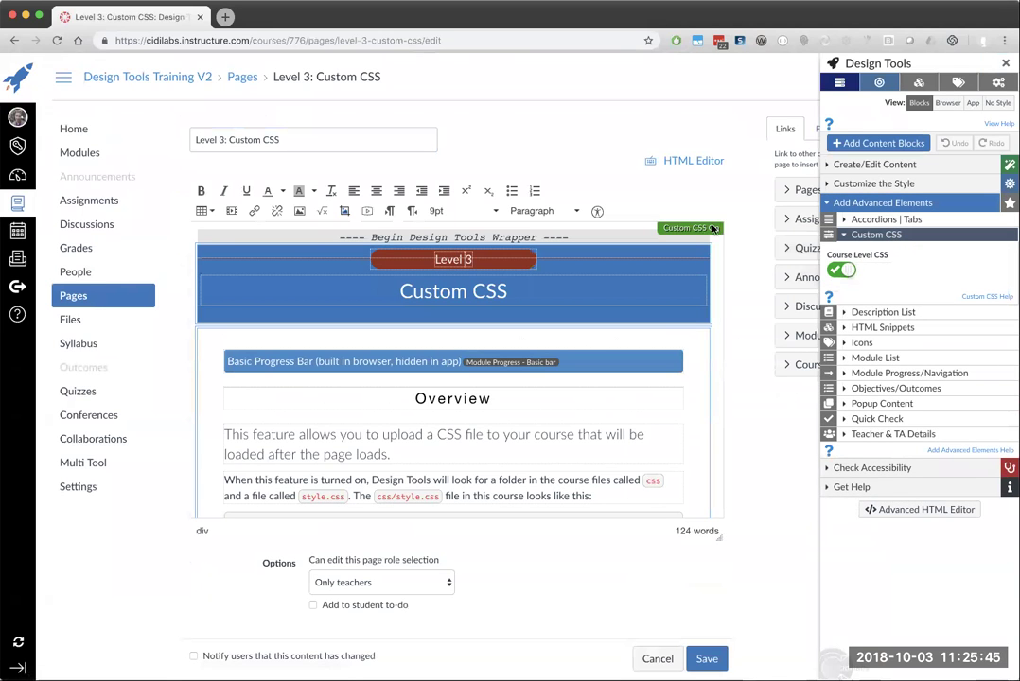
{"action": "left_click", "coordinate": [846, 271]}
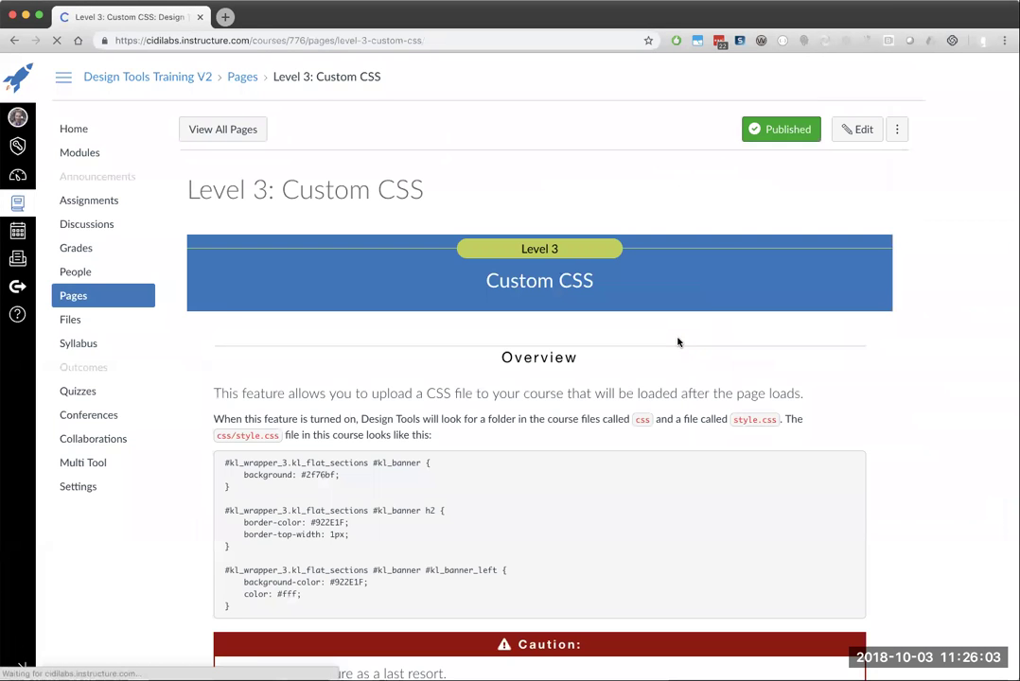
Continue to the module's following page, Advanced HTML Editor, and open it for editing
{"action": "scroll", "coordinate": [679, 338], "scroll_direction": "down", "scroll_amount": 2}
{"action": "scroll", "coordinate": [679, 338], "scroll_direction": "down", "scroll_amount": 5}
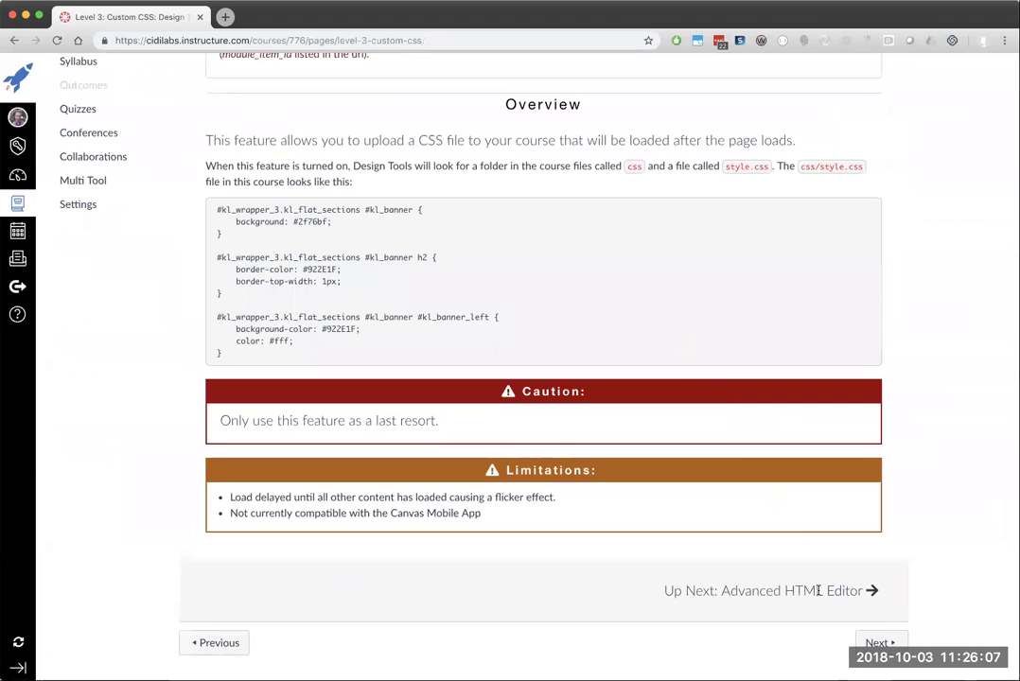
{"action": "left_click", "coordinate": [880, 643]}
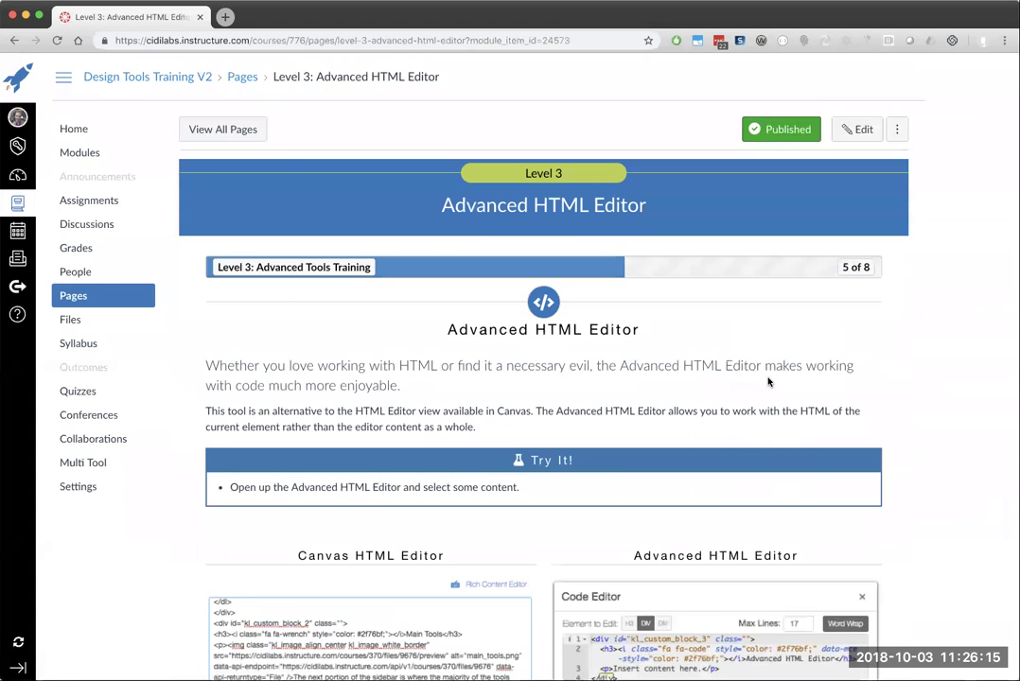
{"action": "left_click", "coordinate": [849, 129]}
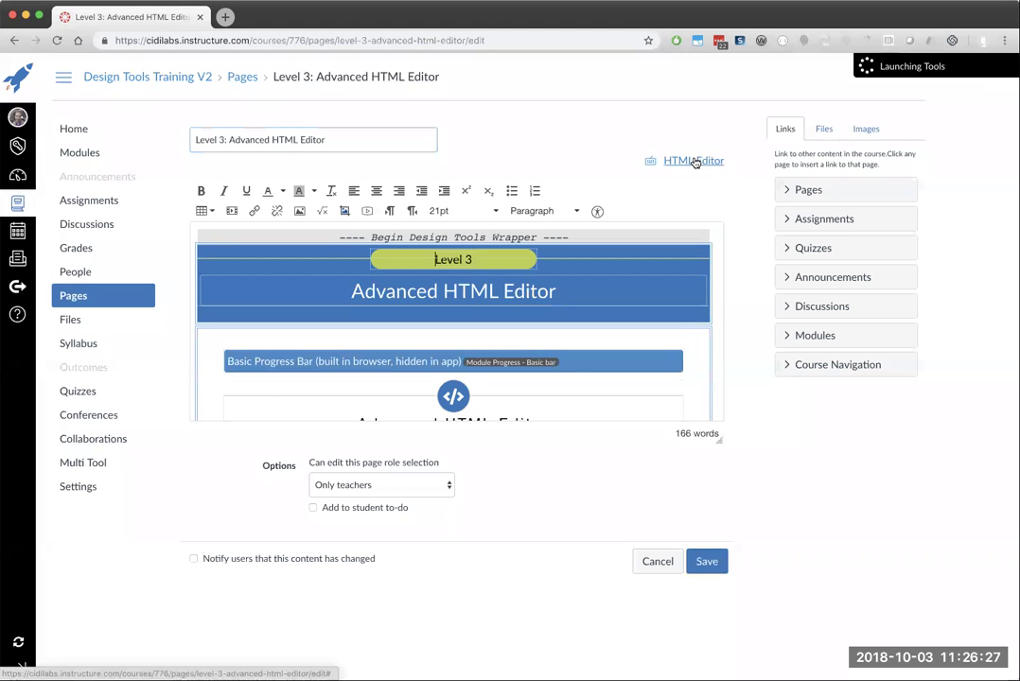
View the page's full source from its beginning in the standard HTML Editor and return to the Rich Content Editor
{"action": "left_click", "coordinate": [694, 163]}
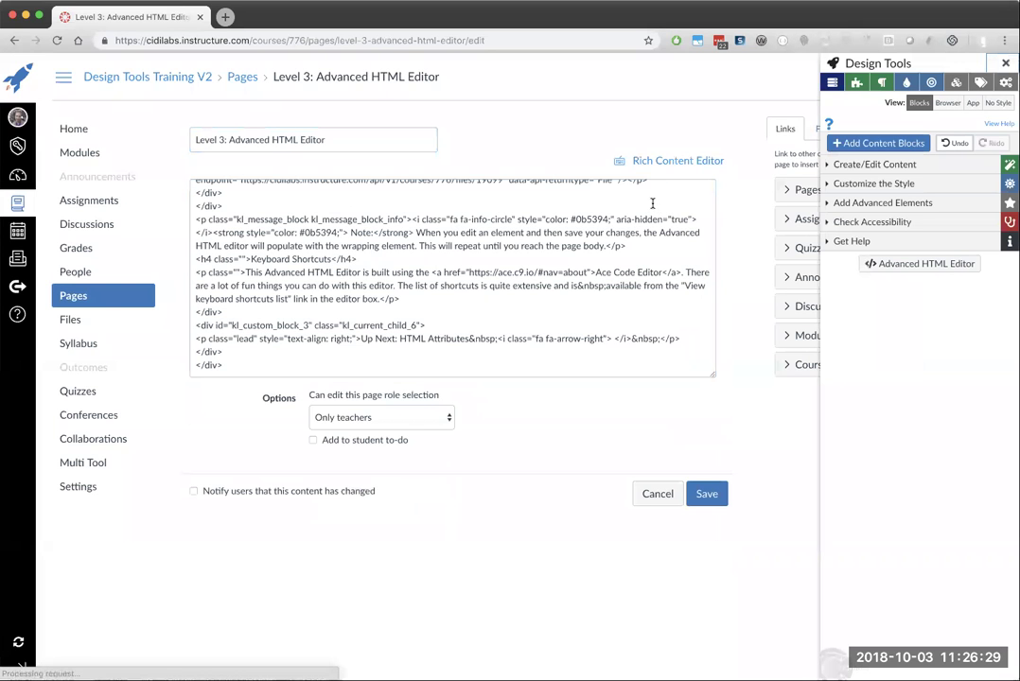
{"action": "scroll", "coordinate": [608, 239], "scroll_direction": "up", "scroll_amount": 10}
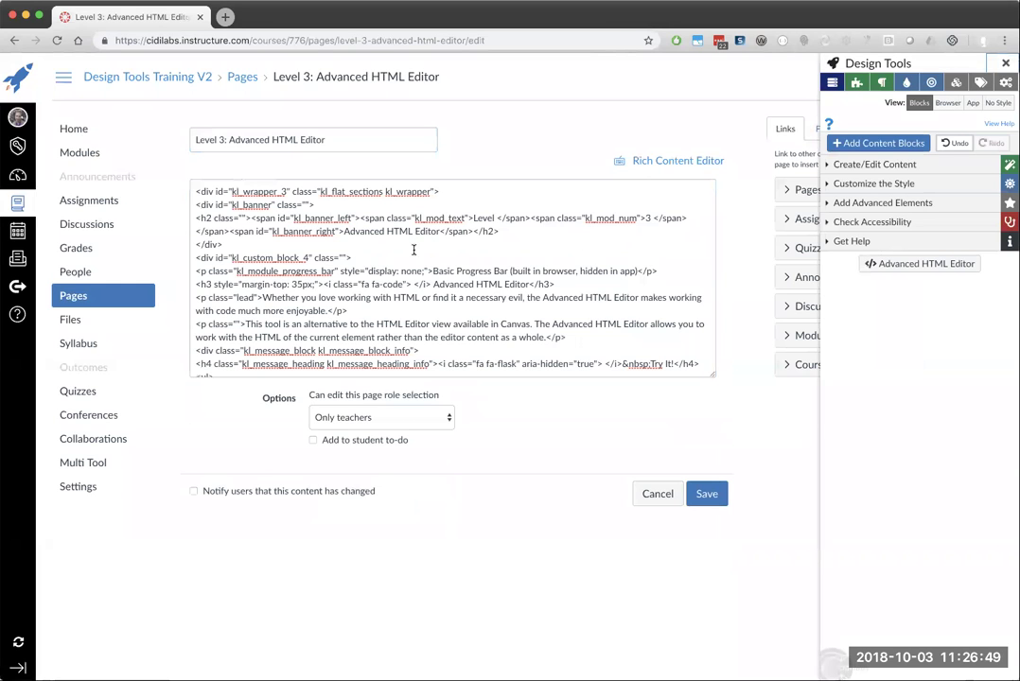
{"action": "left_click", "coordinate": [685, 161]}
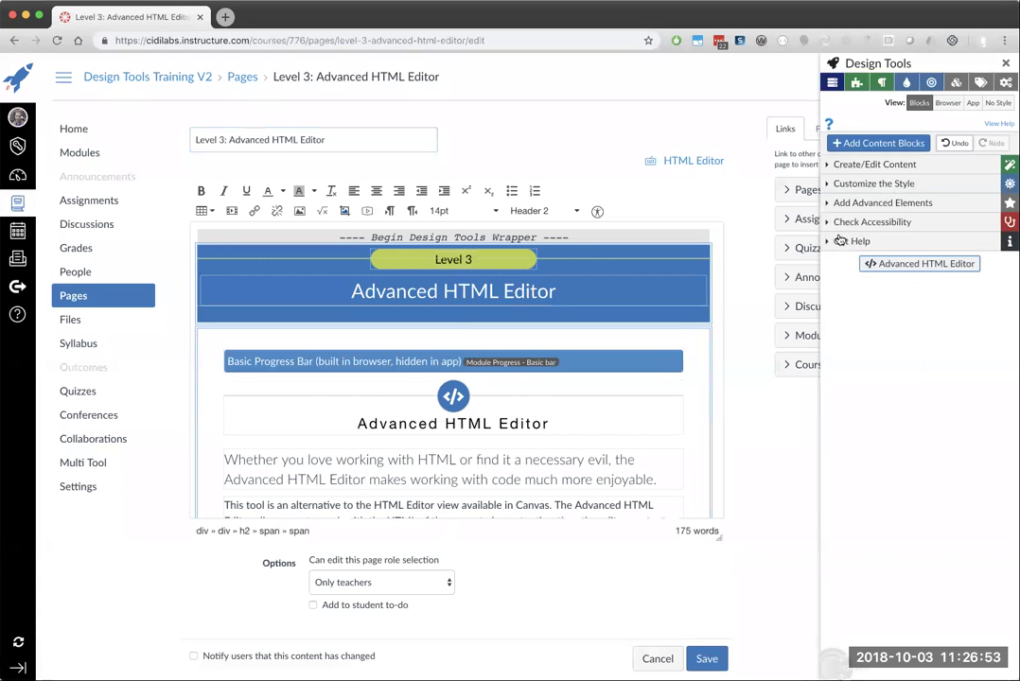
Launch the Advanced HTML Editor, move its window aside and show the code of the Canvas HTML Editor image
{"action": "left_click", "coordinate": [919, 263]}
{"action": "left_click_drag", "start_coordinate": [660, 170], "coordinate": [859, 121]}
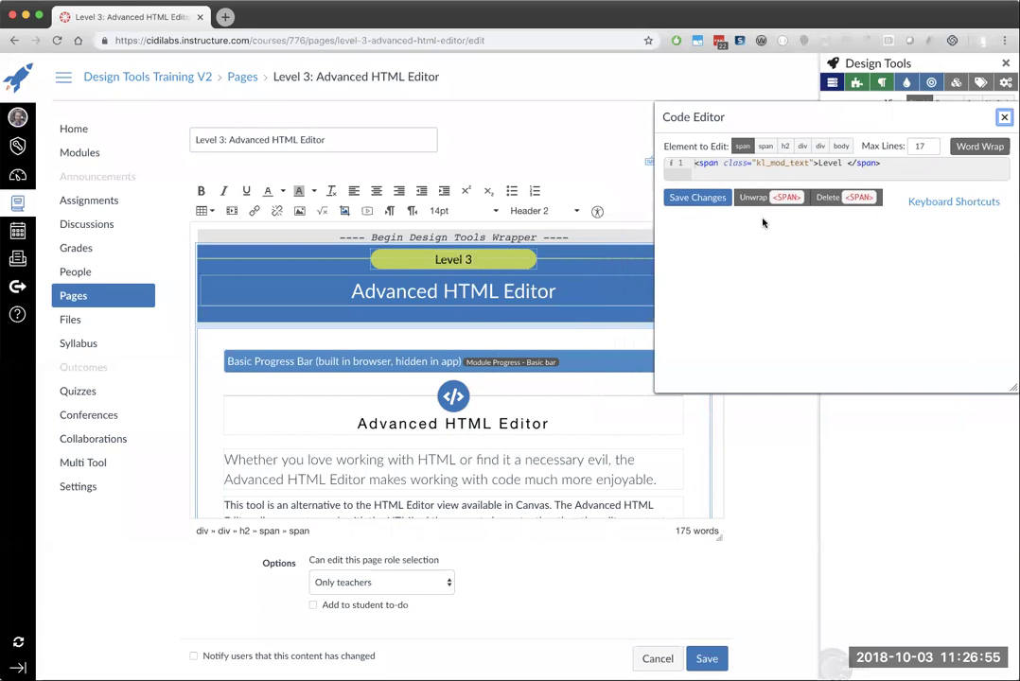
{"action": "scroll", "coordinate": [350, 374], "scroll_direction": "down", "scroll_amount": 8}
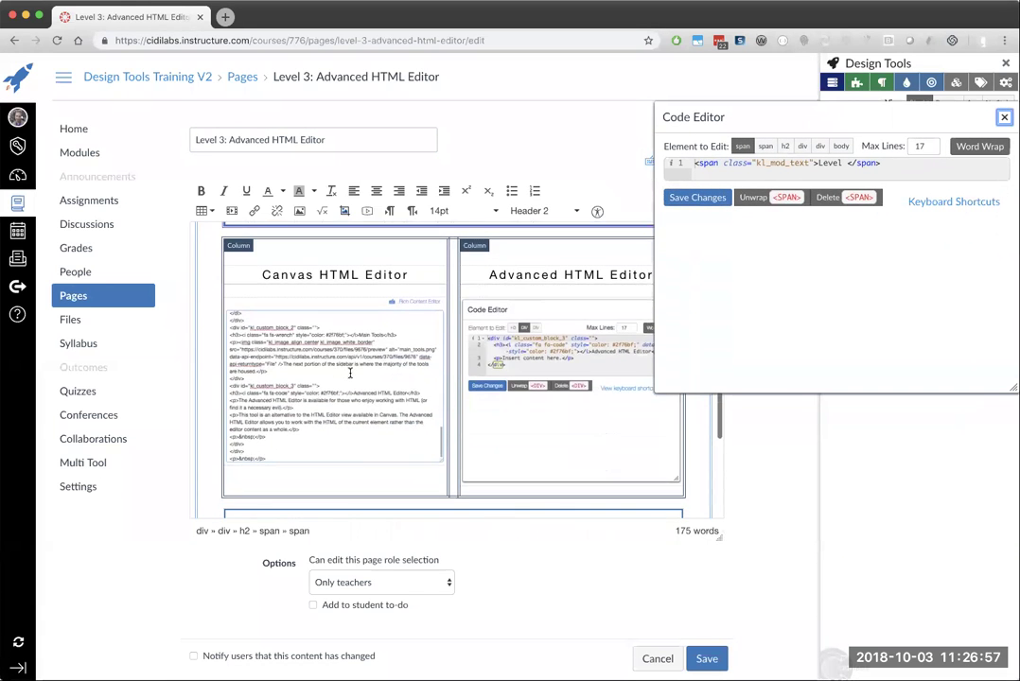
{"action": "left_click", "coordinate": [351, 373]}
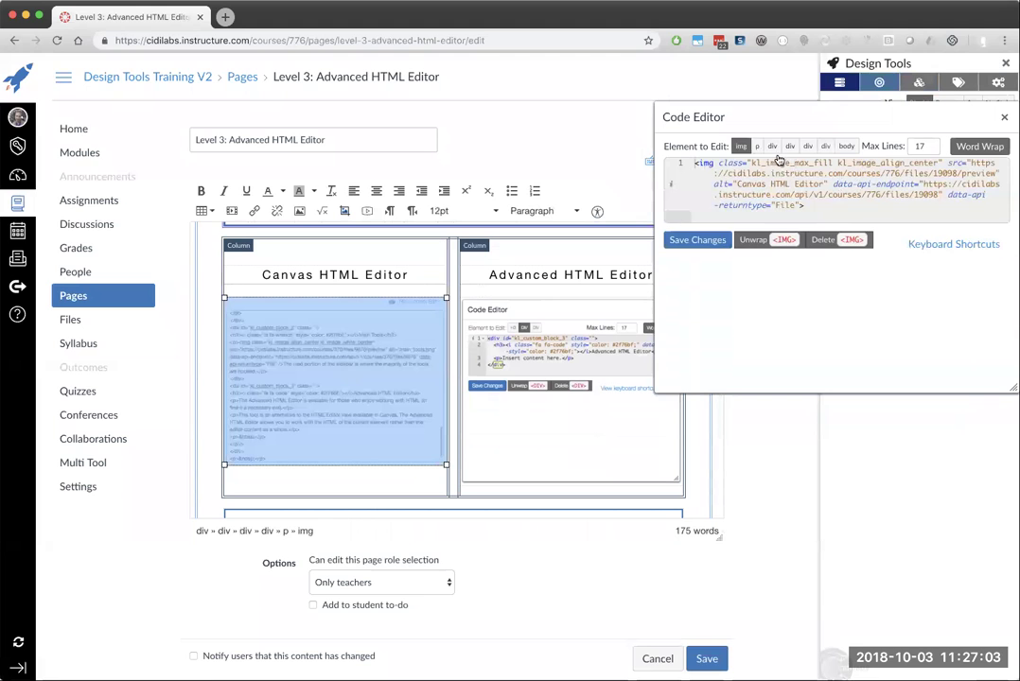
Inspect the code of the image's parent elements, from its column div up to the whole page body
{"action": "left_click", "coordinate": [759, 148]}
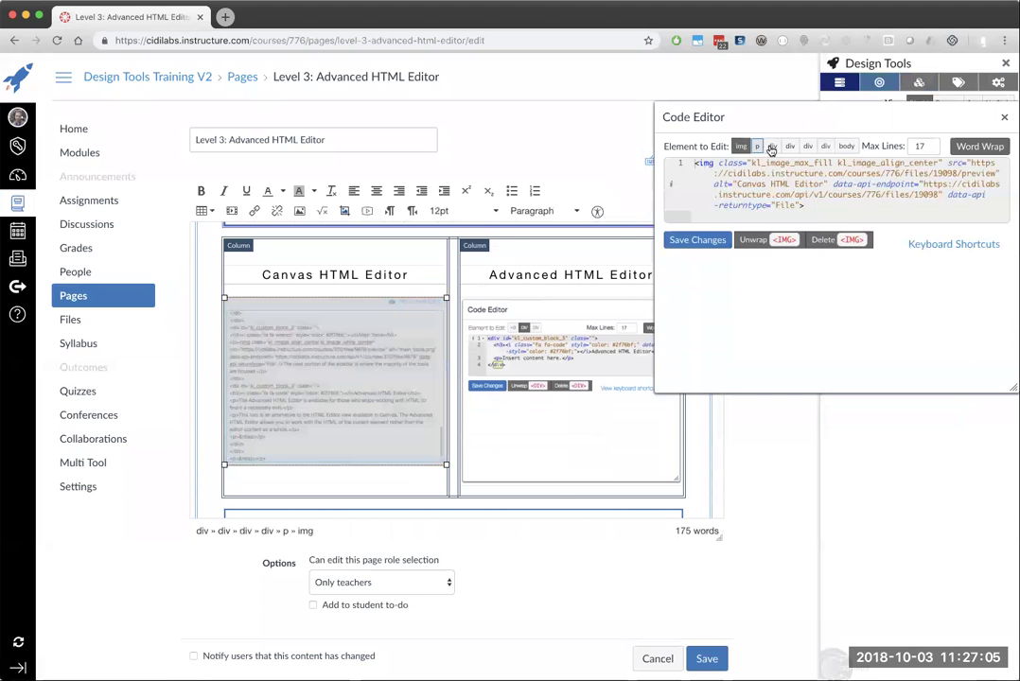
{"action": "left_click", "coordinate": [772, 149]}
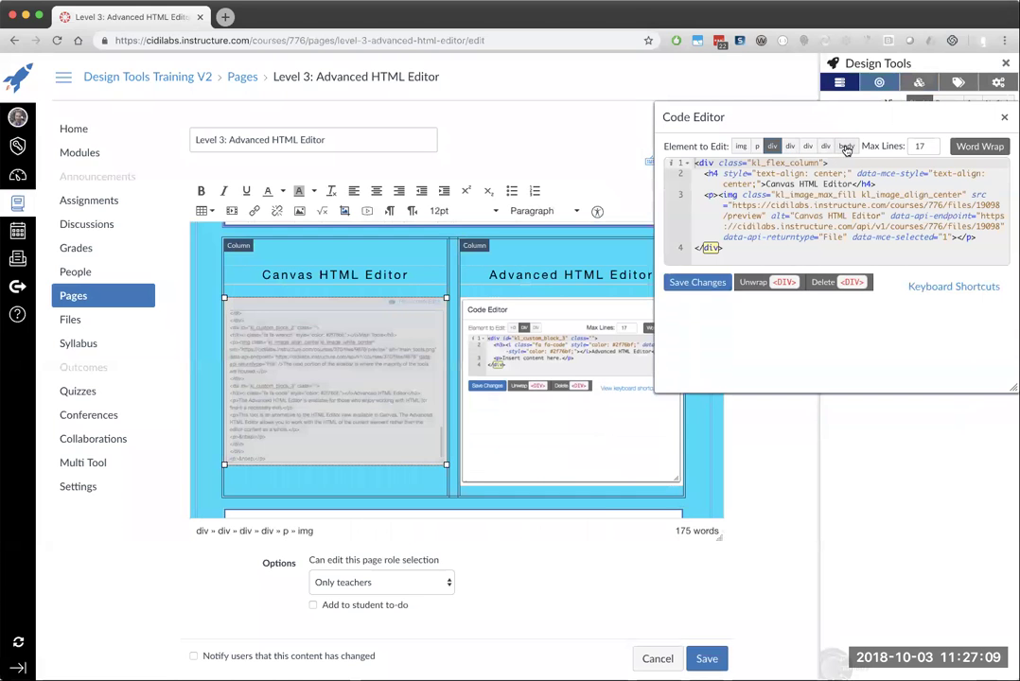
{"action": "left_click", "coordinate": [846, 146]}
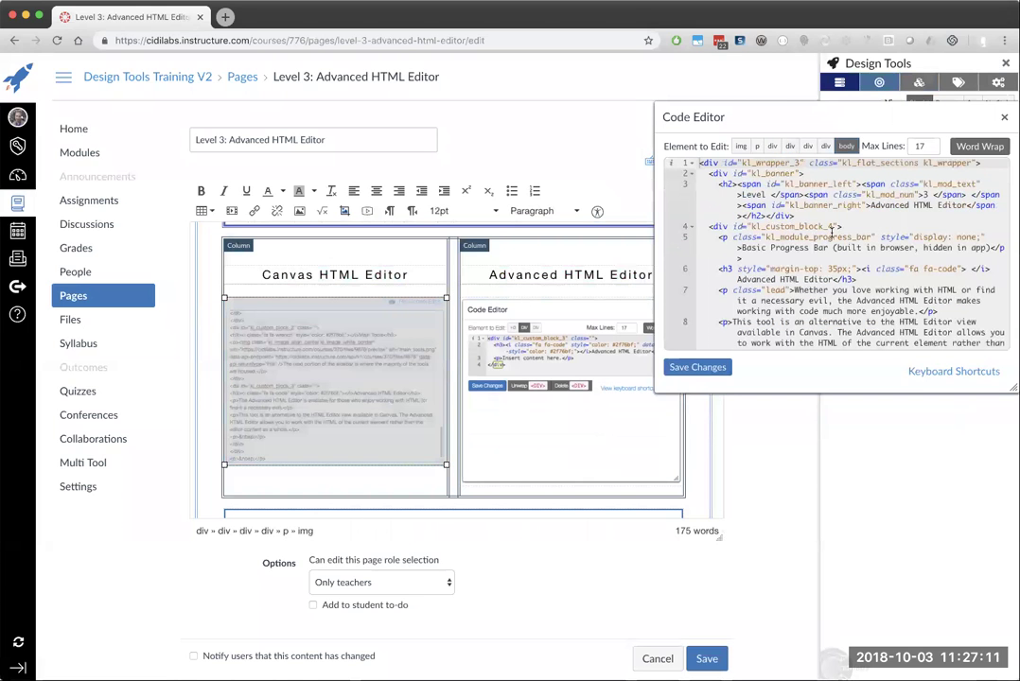